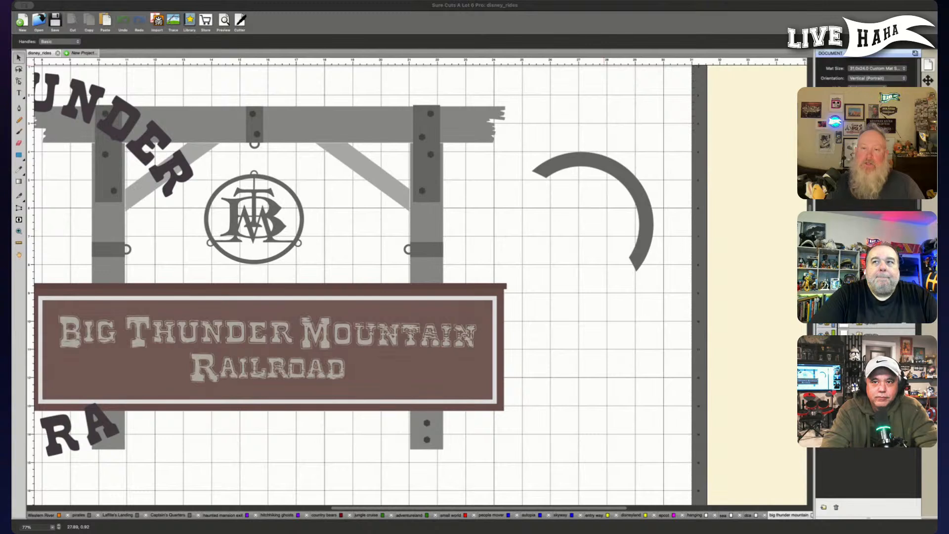
Shift the curved BIG THUNDER MOUNTAIN RA lettering slightly down and rotate it clockwise by about 58 degrees.
{"action": "left_click", "coordinate": [249, 9]}
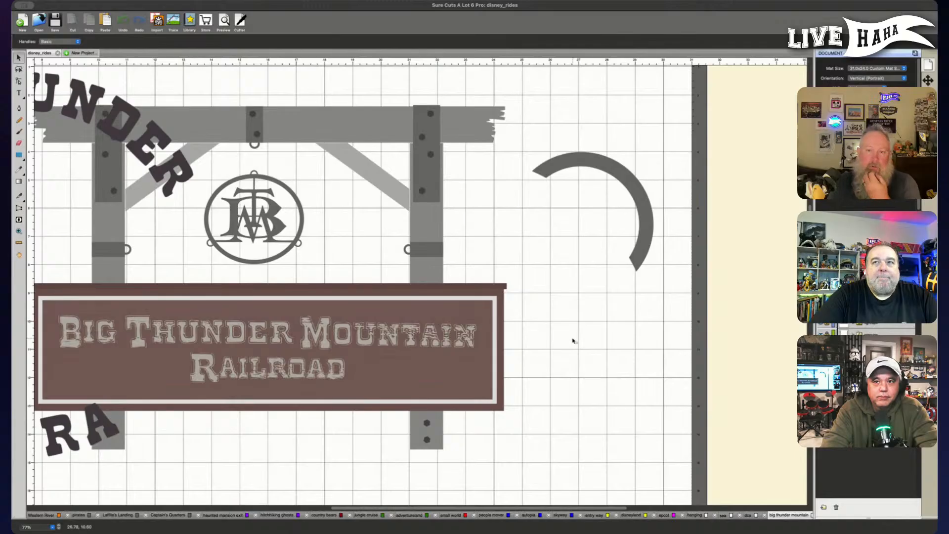
{"action": "scroll", "coordinate": [573, 341], "scroll_direction": "left", "scroll_amount": 2}
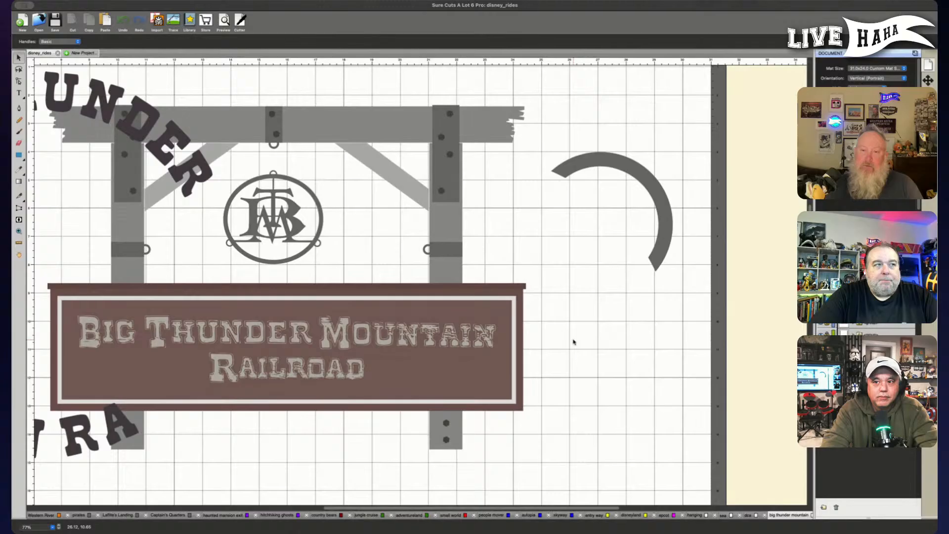
{"action": "scroll", "coordinate": [574, 341], "scroll_direction": "left", "scroll_amount": 15}
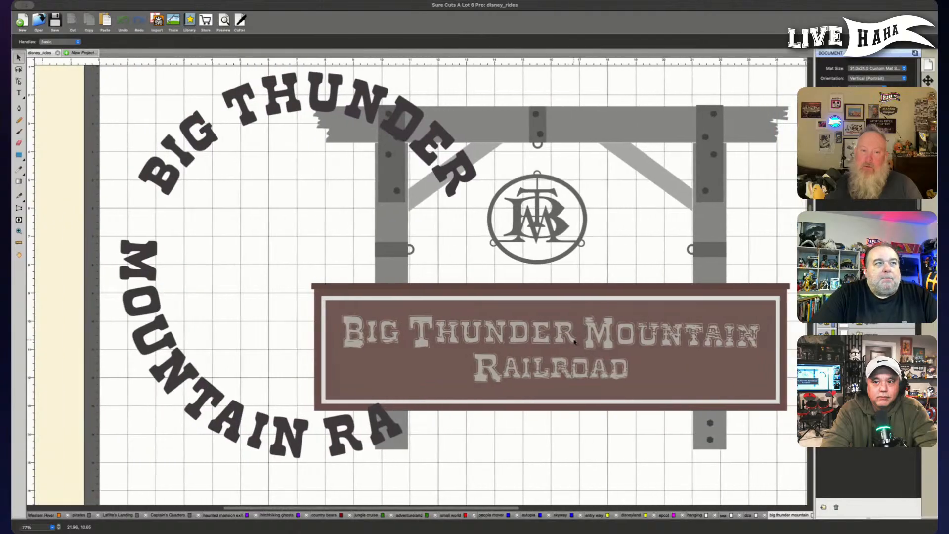
{"action": "scroll", "coordinate": [574, 341], "scroll_direction": "up", "scroll_amount": 1}
{"action": "scroll", "coordinate": [576, 343], "scroll_direction": "right", "scroll_amount": 2}
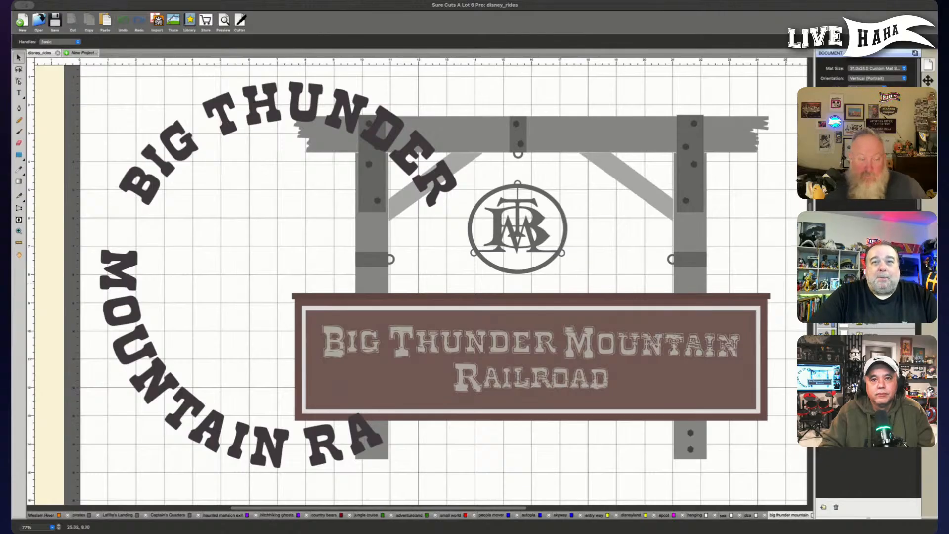
{"action": "left_click_drag", "start_coordinate": [279, 116], "coordinate": [279, 132]}
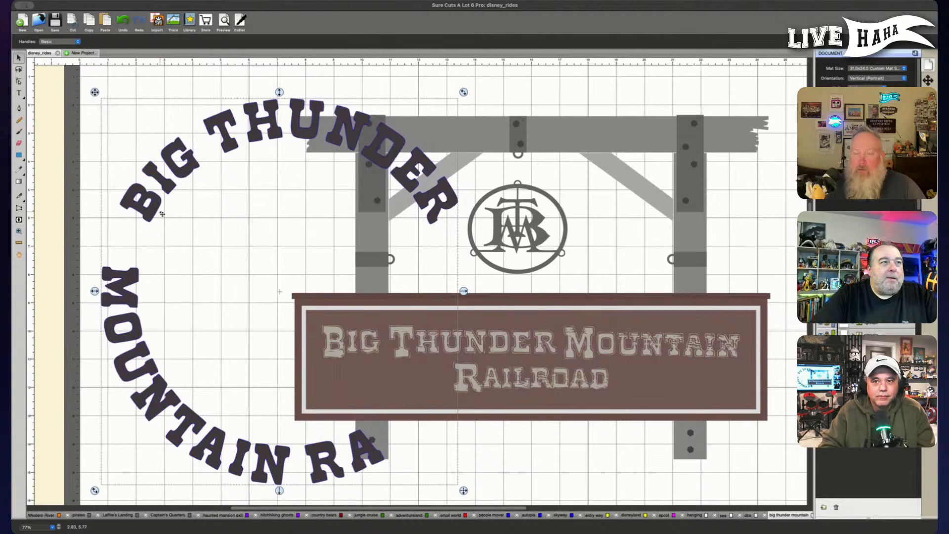
{"action": "left_click_drag", "start_coordinate": [464, 92], "coordinate": [509, 336]}
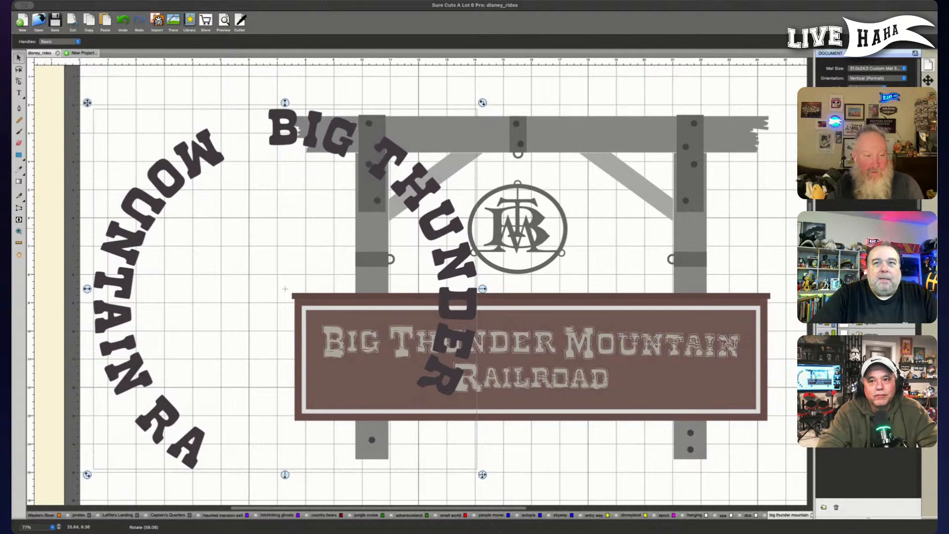
Break apart the curved lettering and recombine the D in THUNDER with its inner shape to cut out its hole.
{"action": "right_click", "coordinate": [430, 188]}
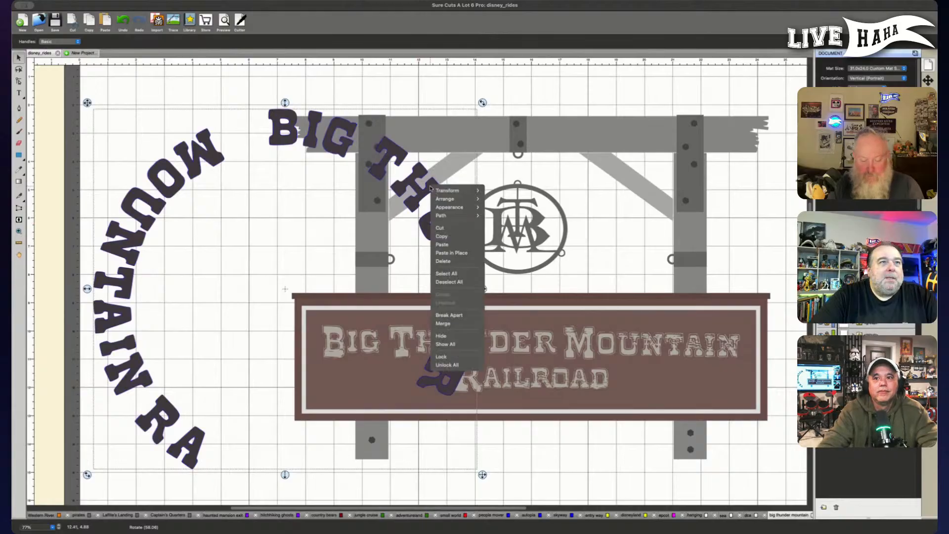
{"action": "left_click", "coordinate": [474, 316]}
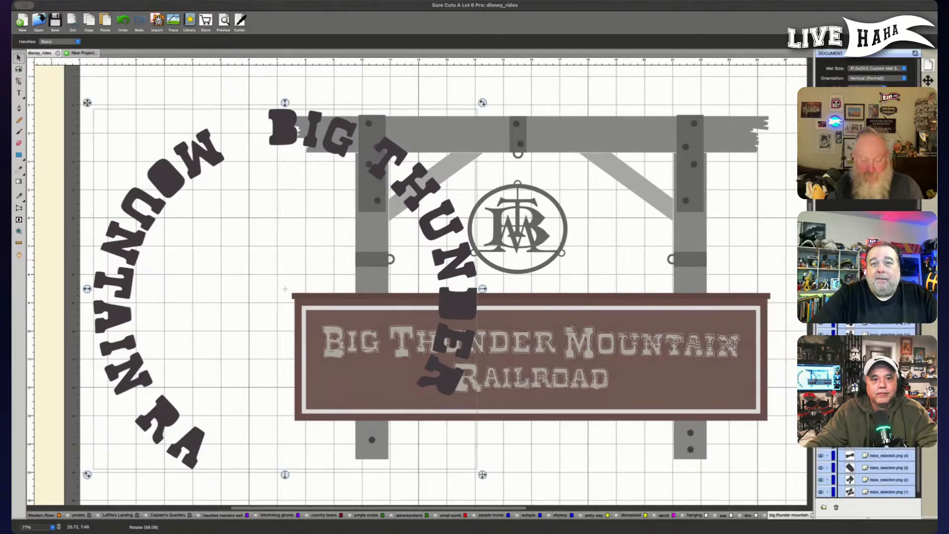
{"action": "left_click", "coordinate": [892, 369]}
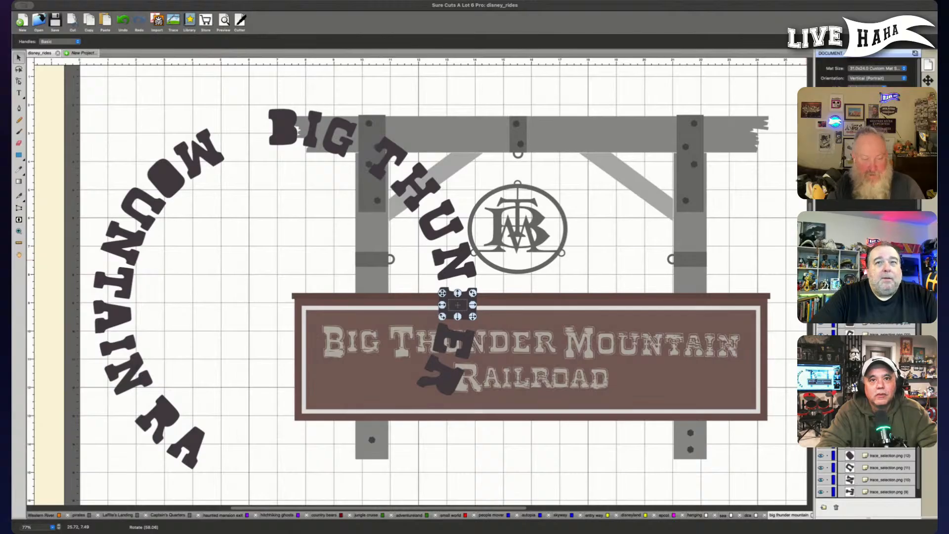
{"action": "key", "text": "Delete"}
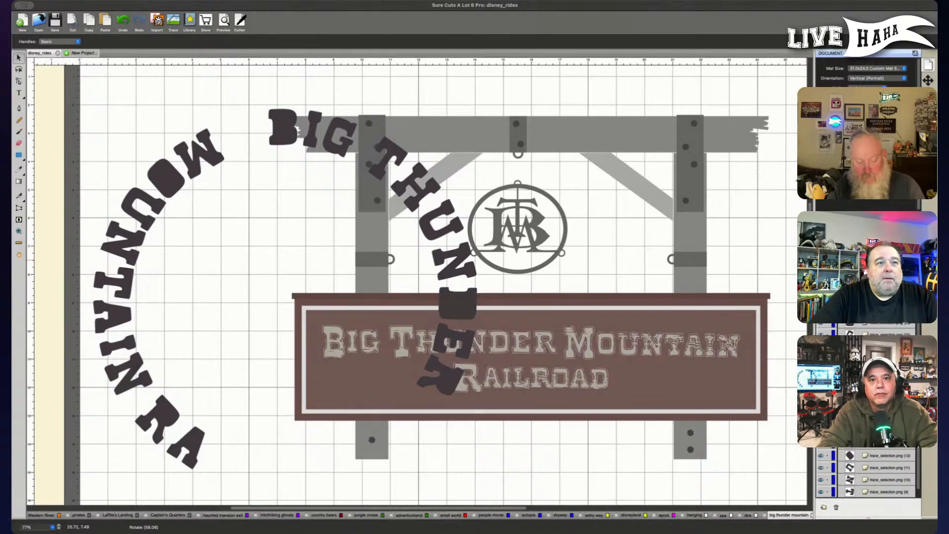
{"action": "left_click", "coordinate": [892, 369]}
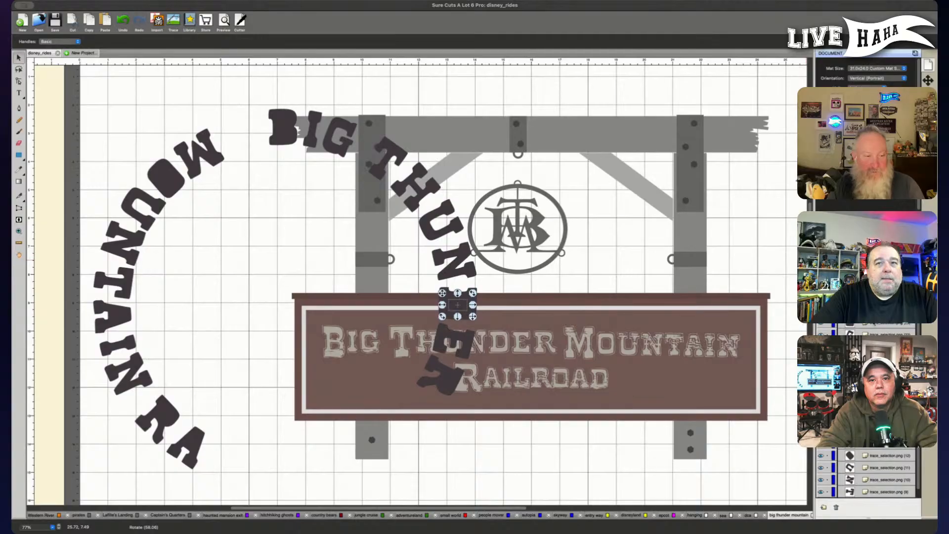
{"action": "left_click", "coordinate": [875, 324]}
{"action": "left_click", "coordinate": [885, 335]}
{"action": "key", "text": "Delete"}
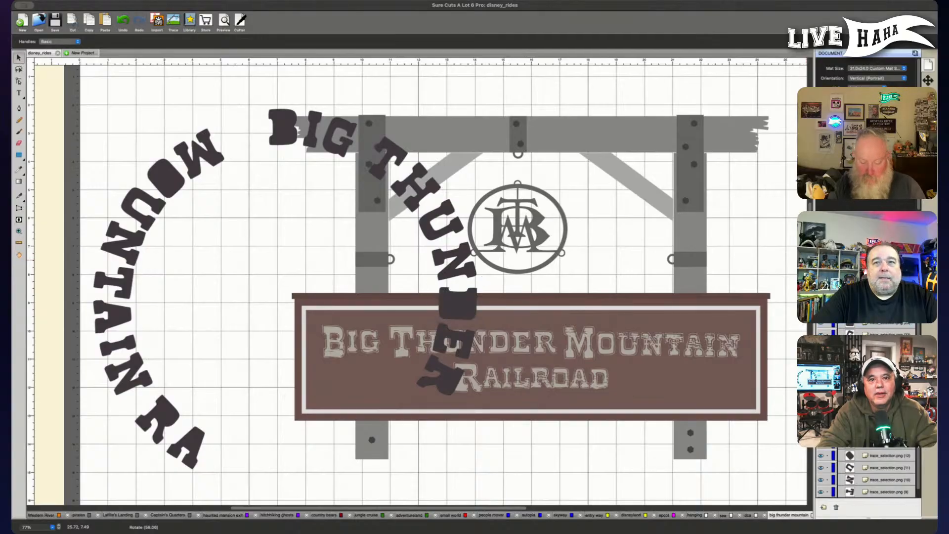
{"action": "left_click", "coordinate": [880, 324]}
{"action": "left_click", "coordinate": [879, 325]}
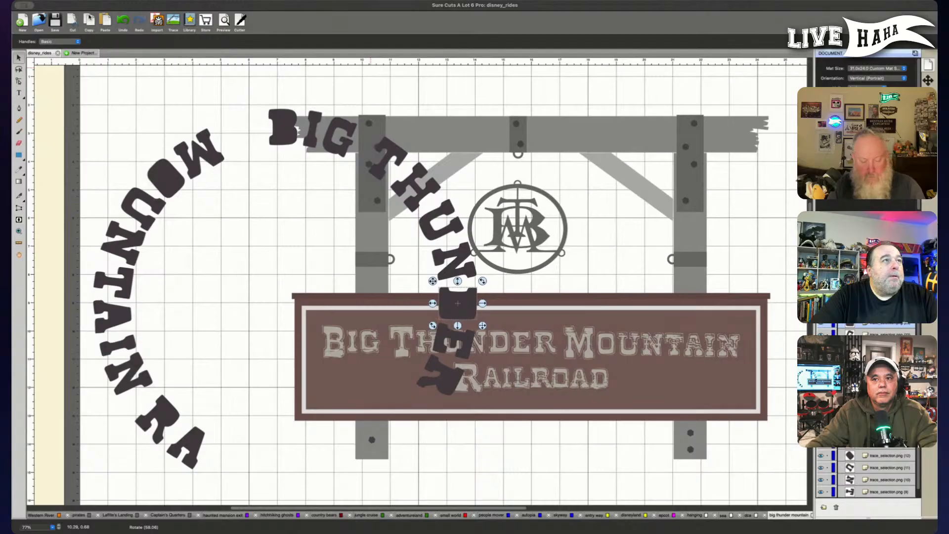
{"action": "scroll", "coordinate": [868, 473], "scroll_direction": "down", "scroll_amount": 1}
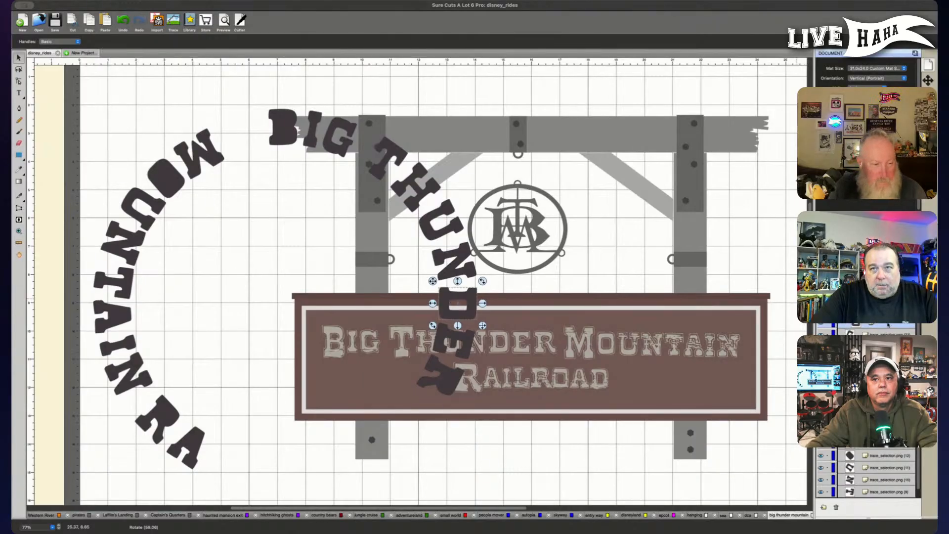
Combine the R of the RA lettering with its inner shape so its hole is cut out.
{"action": "left_click", "coordinate": [907, 324]}
{"action": "scroll", "coordinate": [893, 325], "scroll_direction": "down", "scroll_amount": 5}
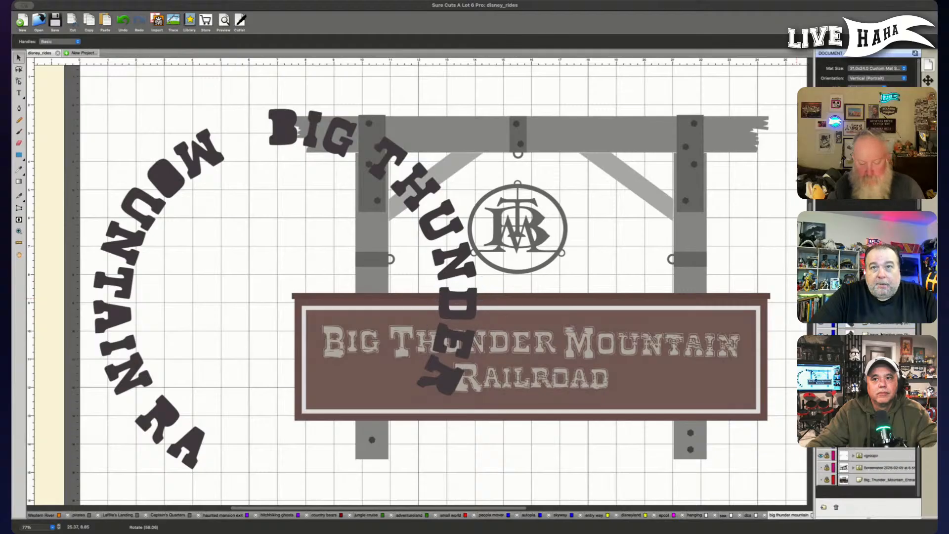
{"action": "left_click", "coordinate": [876, 324]}
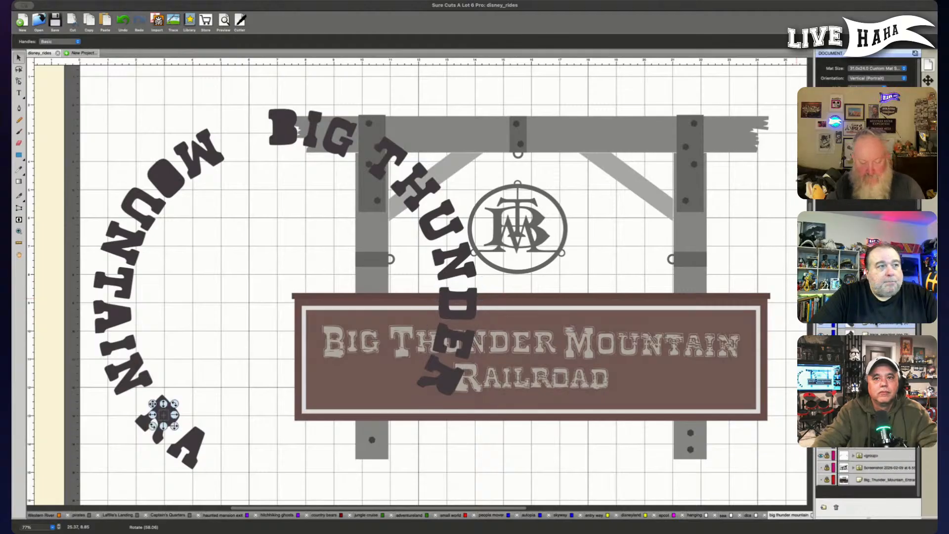
{"action": "left_click", "coordinate": [885, 334], "text": "shift"}
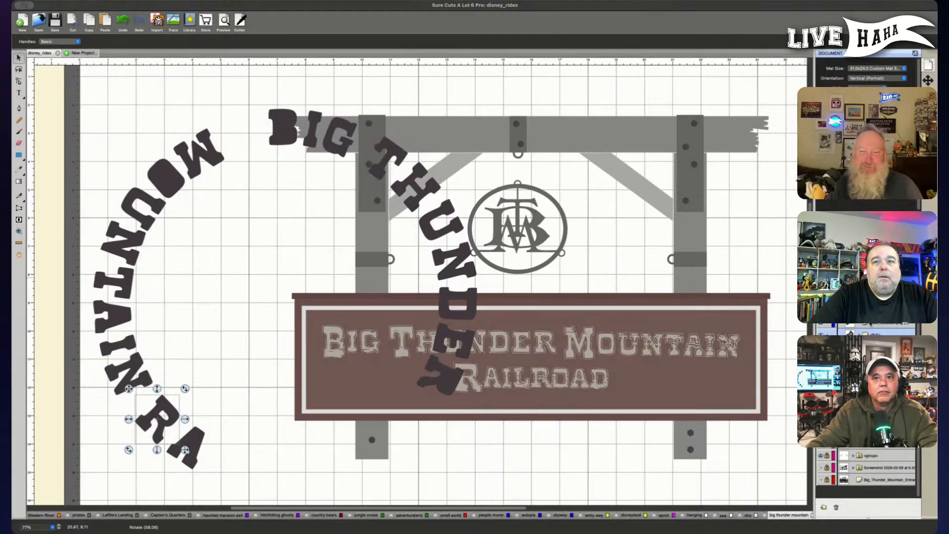
{"action": "key", "text": "super+g"}
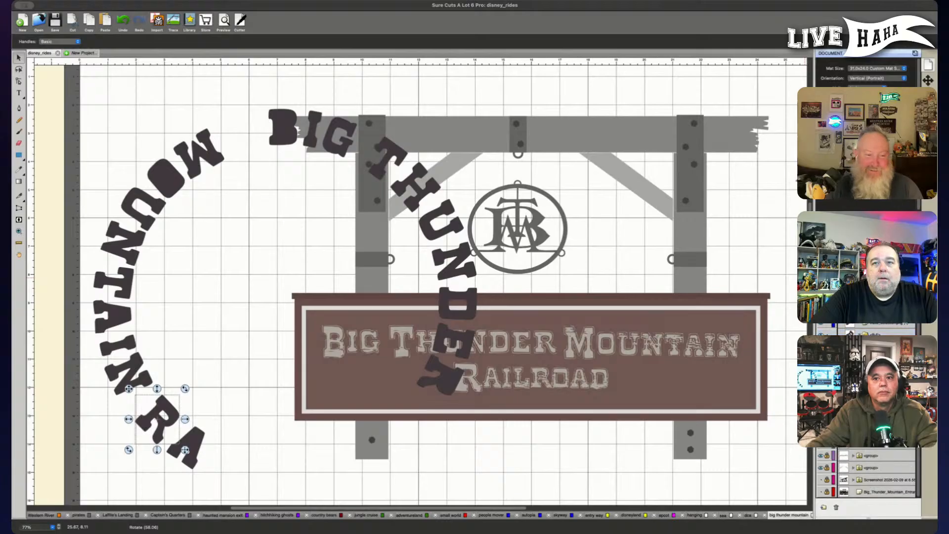
Combine the A of the RA lettering with its inner triangle so its hole is cut out.
{"action": "left_click_drag", "start_coordinate": [872, 346], "coordinate": [872, 332]}
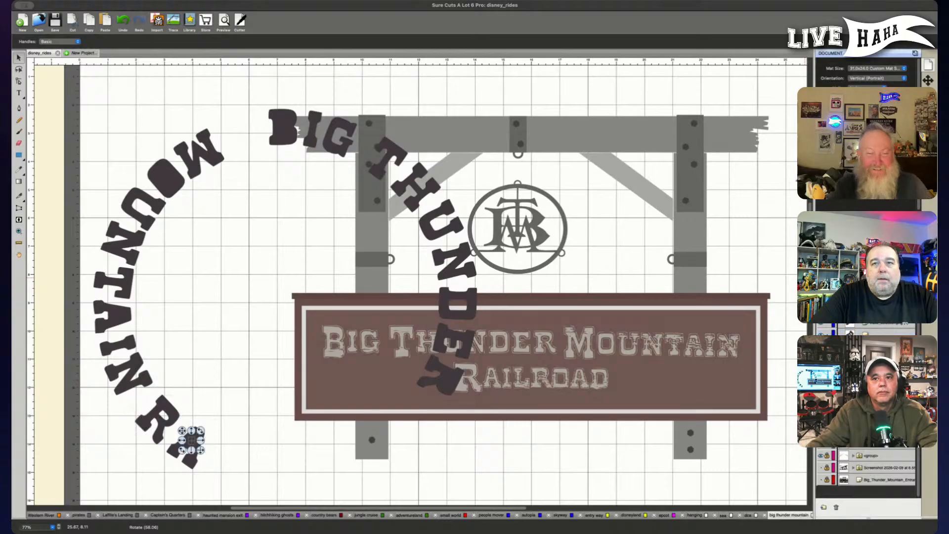
{"action": "left_click", "coordinate": [190, 440]}
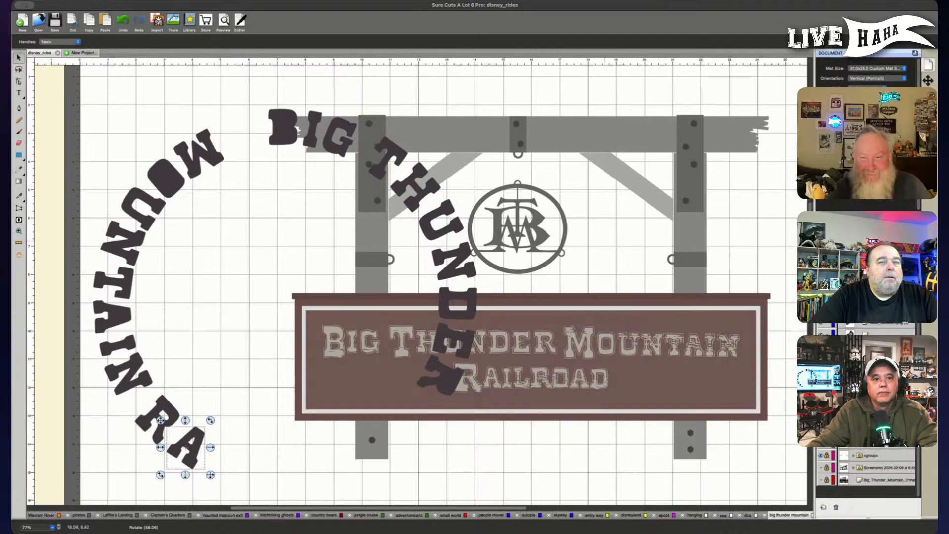
{"action": "left_click", "coordinate": [859, 313]}
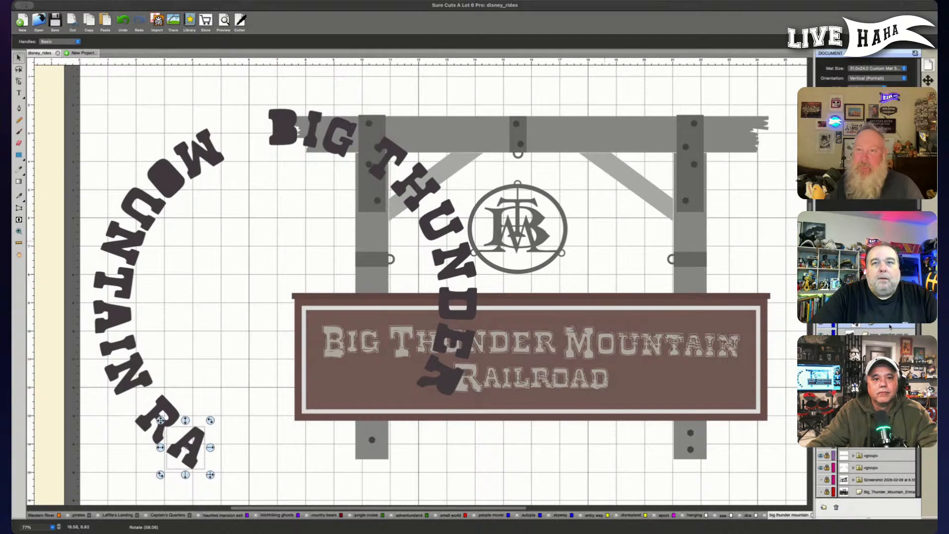
{"action": "left_click", "coordinate": [854, 313]}
{"action": "left_click", "coordinate": [854, 324]}
{"action": "left_click", "coordinate": [854, 324]}
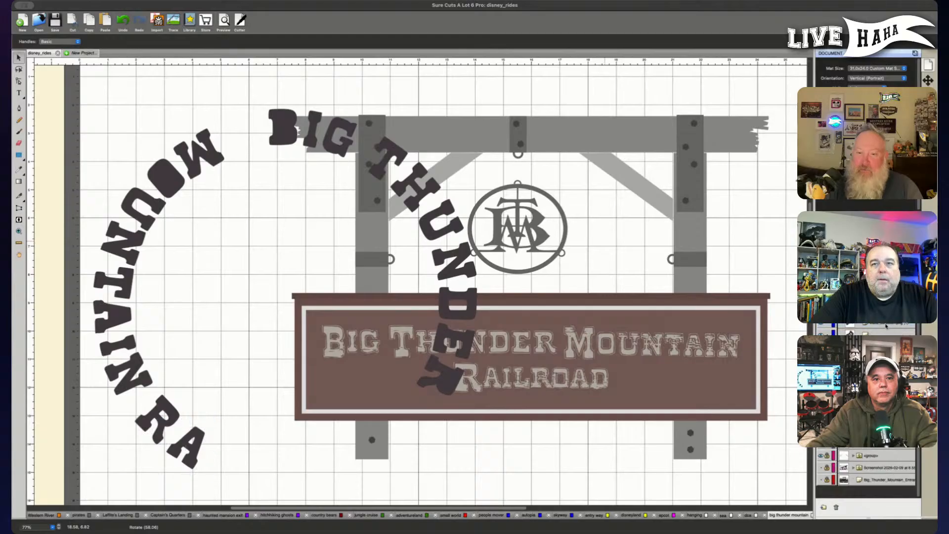
Select the A in the curved word MOUNTAIN together with its inner shape and delete it.
{"action": "left_click", "coordinate": [878, 301]}
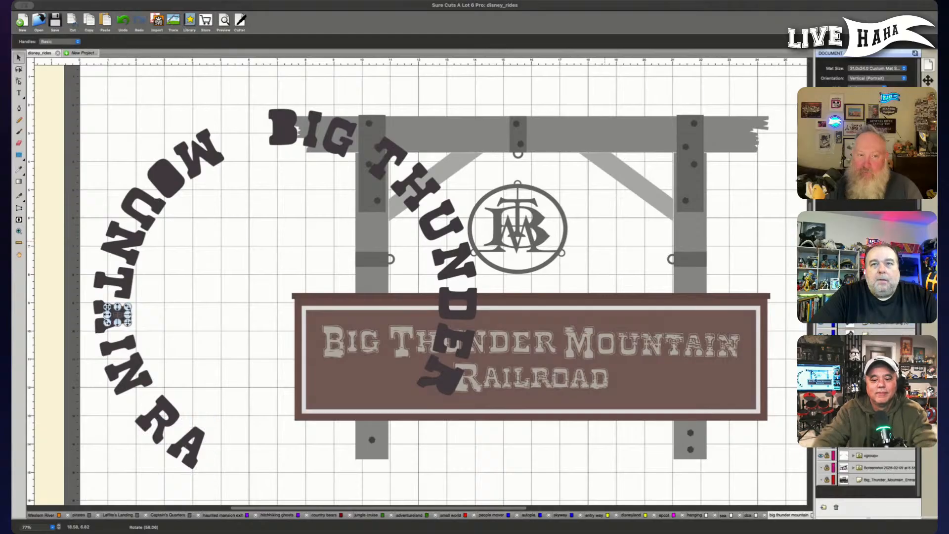
{"action": "left_click", "coordinate": [877, 313]}
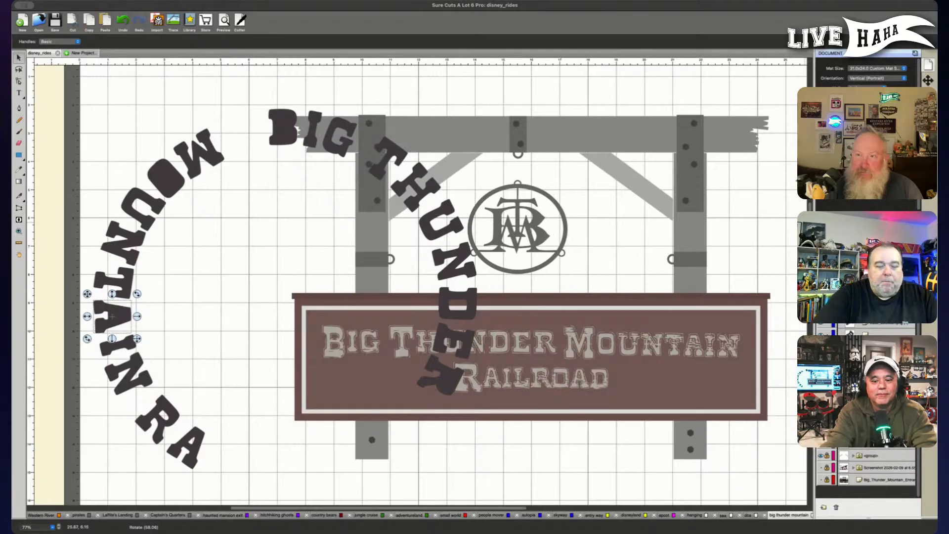
{"action": "key", "text": "Delete"}
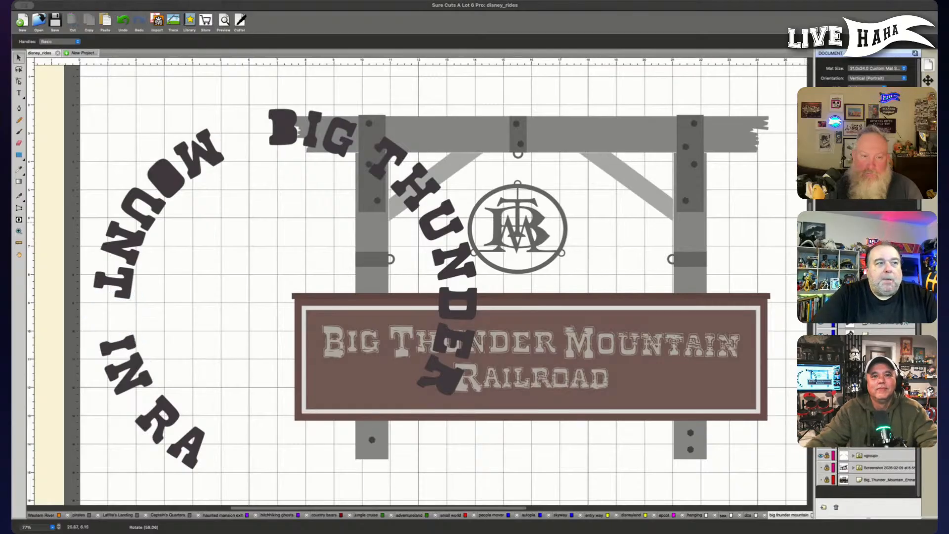
Combine the O in the curved word MOUNTAIN with its inner shape so its hole is cut out.
{"action": "scroll", "coordinate": [869, 467], "scroll_direction": "up", "scroll_amount": 5}
{"action": "scroll", "coordinate": [869, 467], "scroll_direction": "down", "scroll_amount": 3}
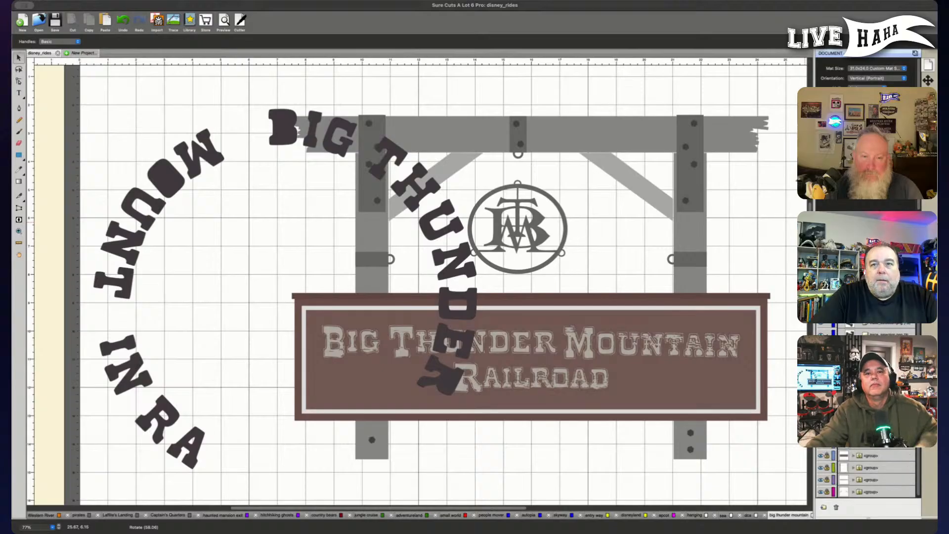
{"action": "left_click", "coordinate": [167, 179]}
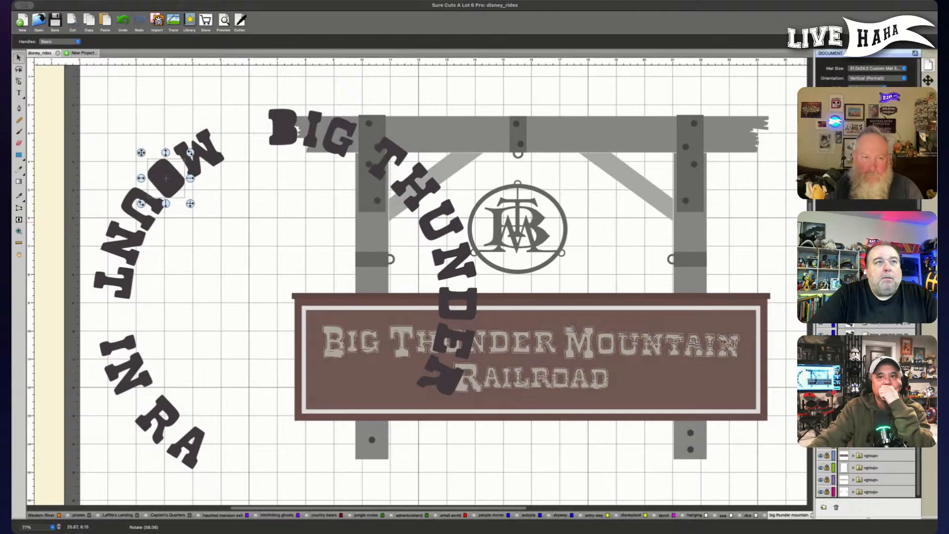
{"action": "left_click", "coordinate": [90, 46]}
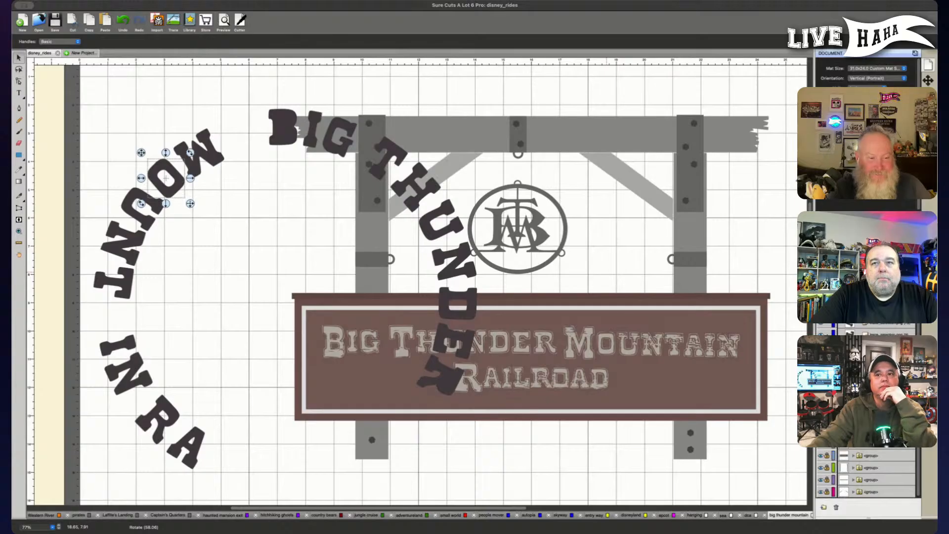
{"action": "key", "text": "Delete"}
Combine the B in the curved word BIG with its inner shapes so its holes are cut out.
{"action": "scroll", "coordinate": [868, 468], "scroll_direction": "up", "scroll_amount": 5}
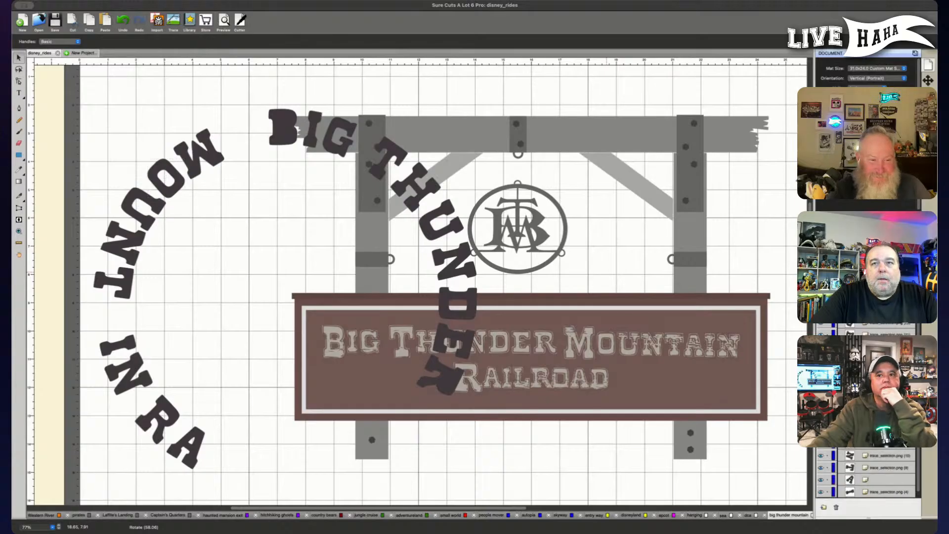
{"action": "left_click", "coordinate": [283, 127]}
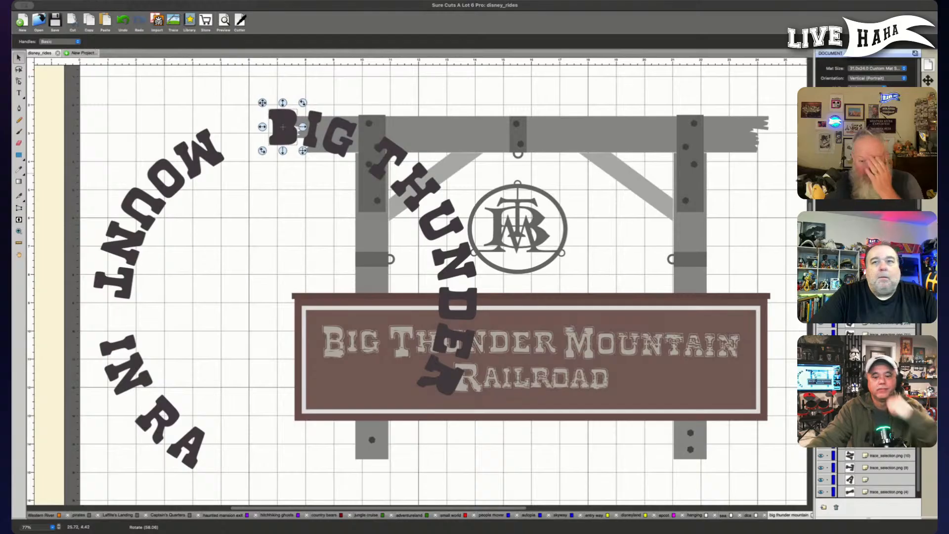
{"action": "left_click", "coordinate": [880, 384]}
{"action": "left_click", "coordinate": [880, 395]}
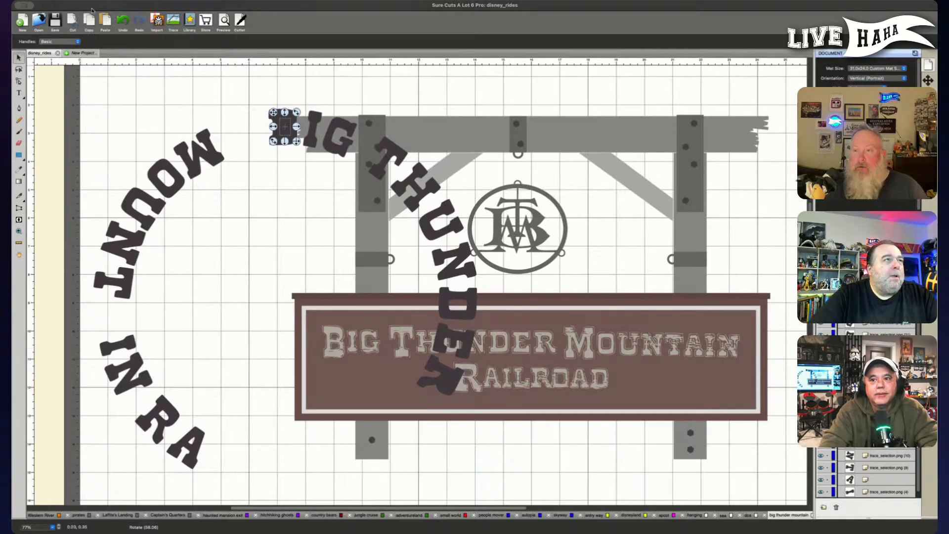
{"action": "scroll", "coordinate": [865, 474], "scroll_direction": "down", "scroll_amount": 1}
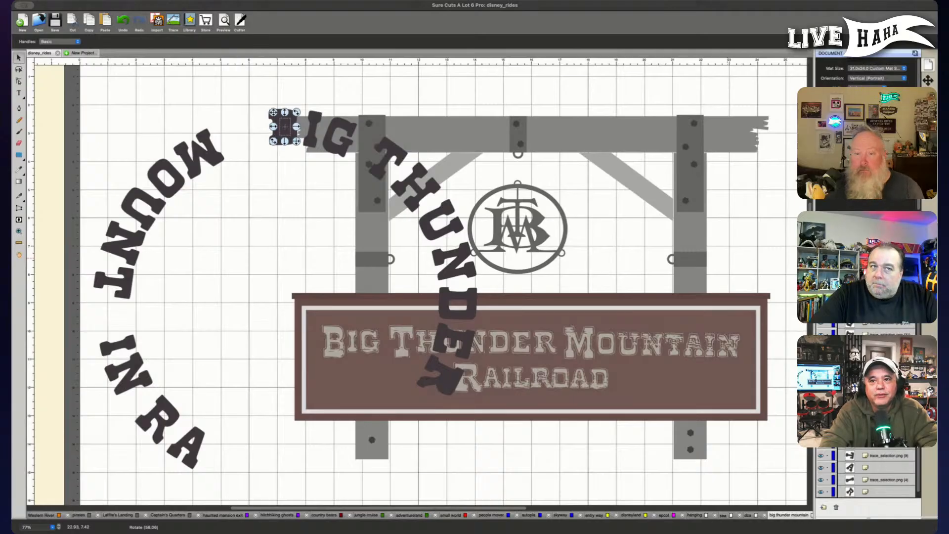
{"action": "left_click", "coordinate": [882, 395]}
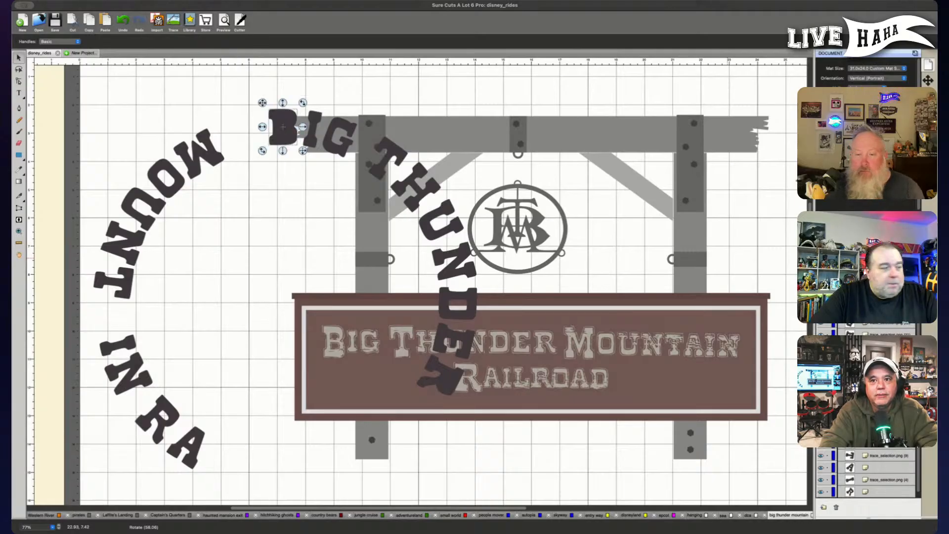
{"action": "left_click", "coordinate": [95, 1]}
{"action": "left_click", "coordinate": [92, 21]}
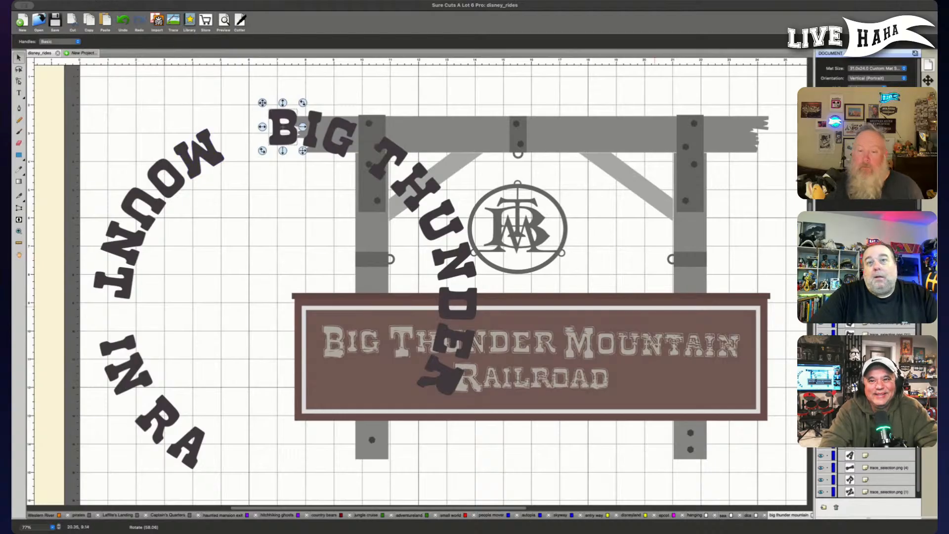
{"action": "scroll", "coordinate": [866, 474], "scroll_direction": "up", "scroll_amount": 1}
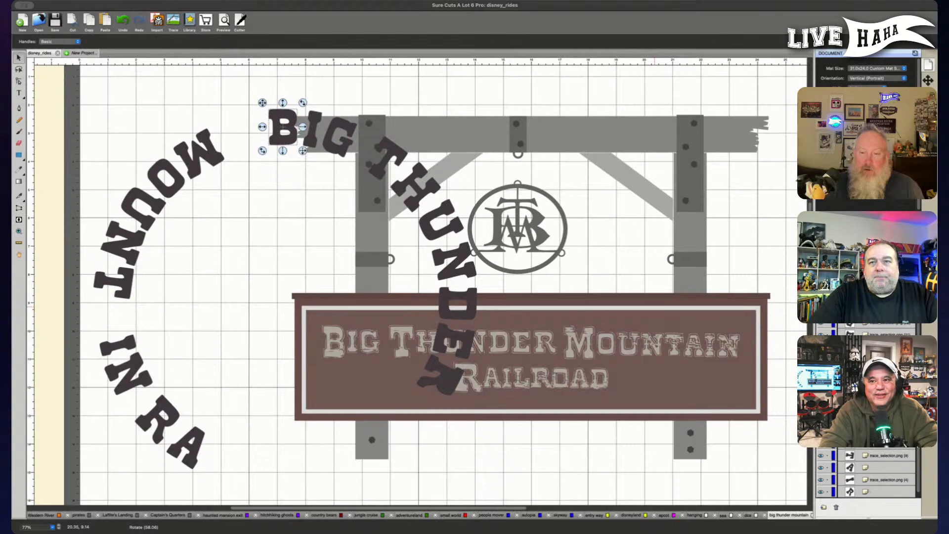
Delete the selected duplicate B of the curved word BIG and the R of the curved word THUNDER.
{"action": "key", "text": "Delete"}
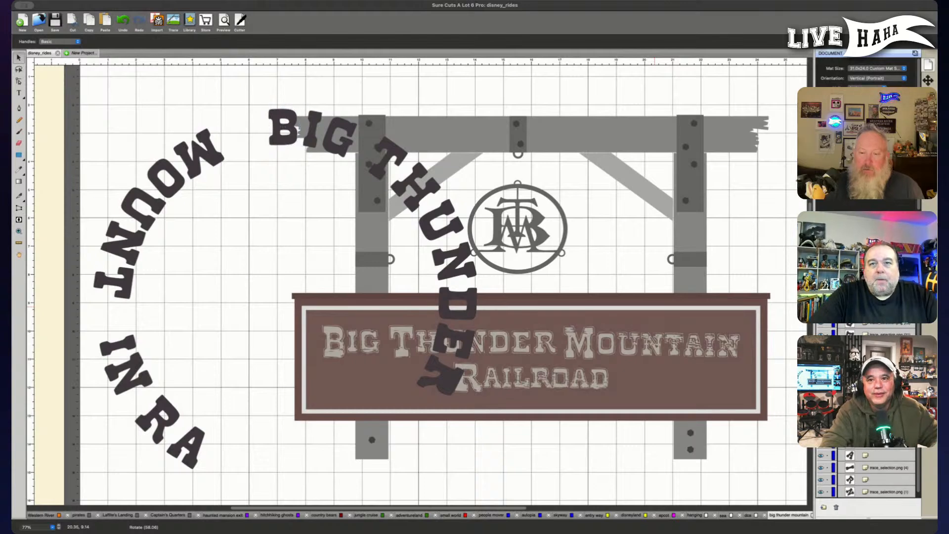
{"action": "left_click", "coordinate": [440, 375]}
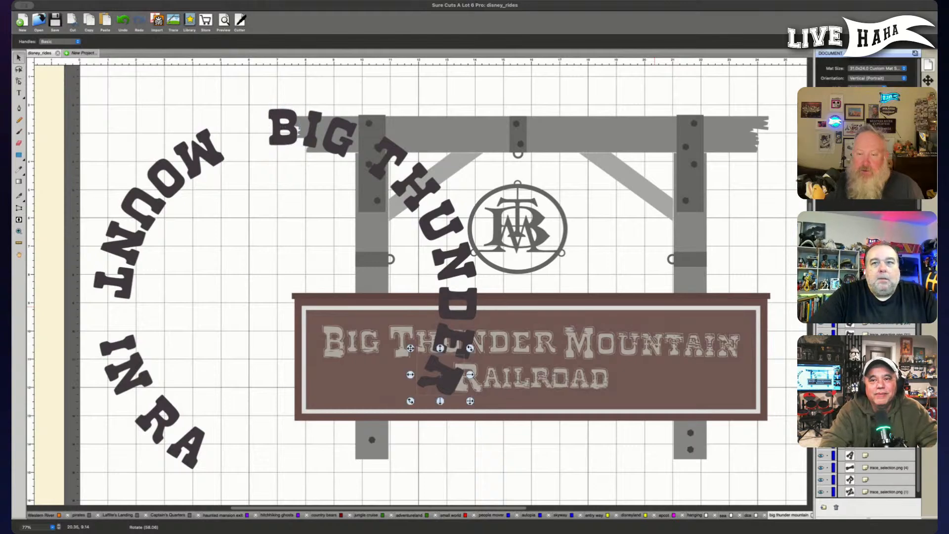
{"action": "key", "text": "Delete"}
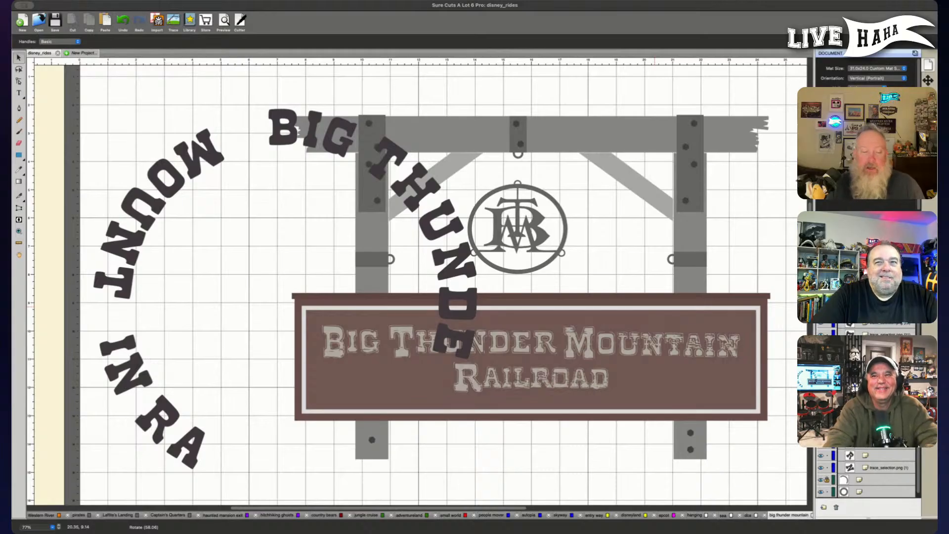
Select the duplicate letter layers stacked in the curved lettering together and delete them.
{"action": "left_click", "coordinate": [873, 468]}
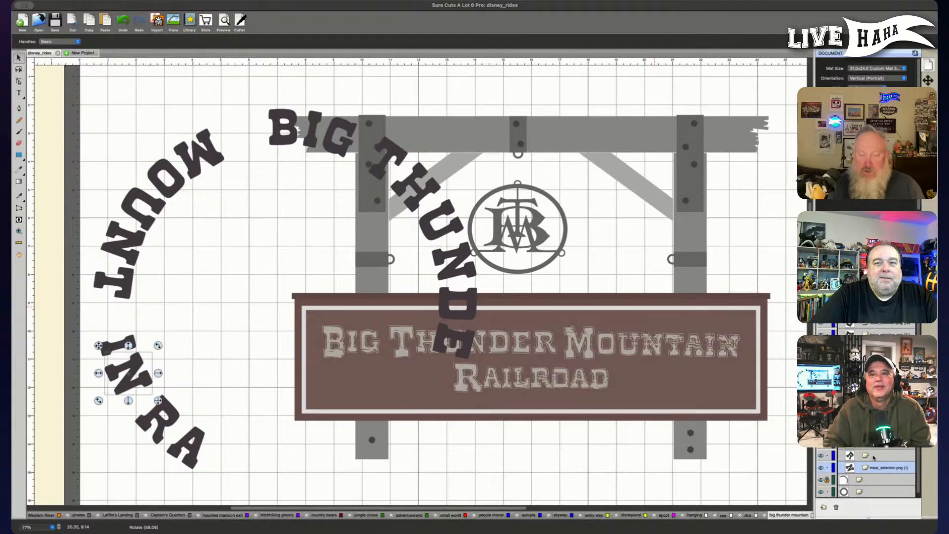
{"action": "left_click", "coordinate": [870, 455], "text": "shift"}
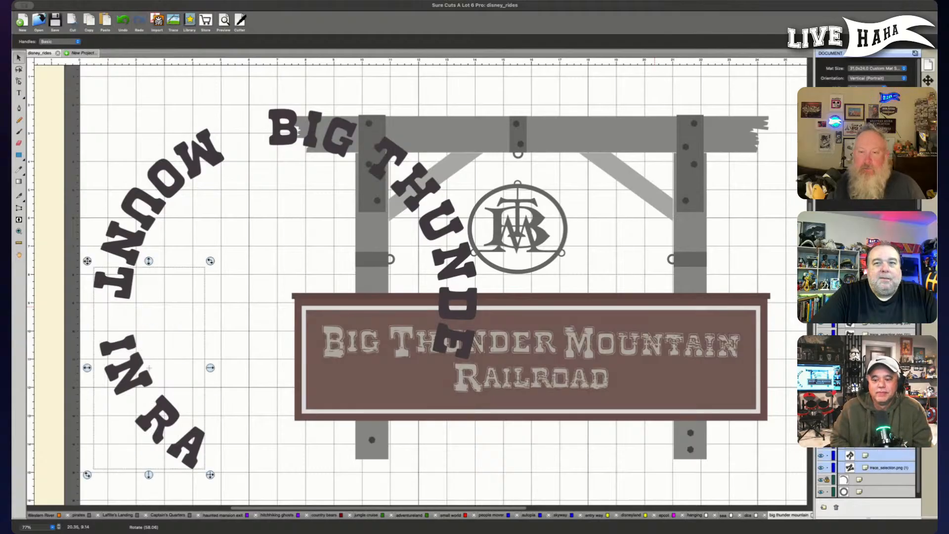
{"action": "left_click", "coordinate": [873, 407], "text": "shift"}
{"action": "left_click", "coordinate": [874, 394], "text": "shift"}
{"action": "left_click", "coordinate": [874, 383], "text": "shift"}
{"action": "left_click", "coordinate": [874, 371], "text": "shift"}
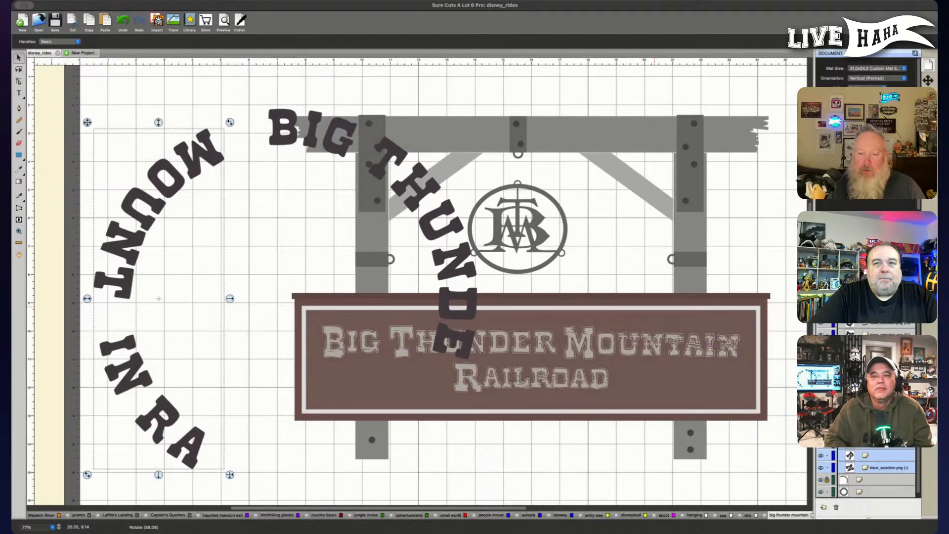
{"action": "left_click", "coordinate": [873, 359], "text": "shift"}
{"action": "left_click", "coordinate": [873, 347], "text": "shift"}
{"action": "left_click", "coordinate": [874, 335], "text": "shift"}
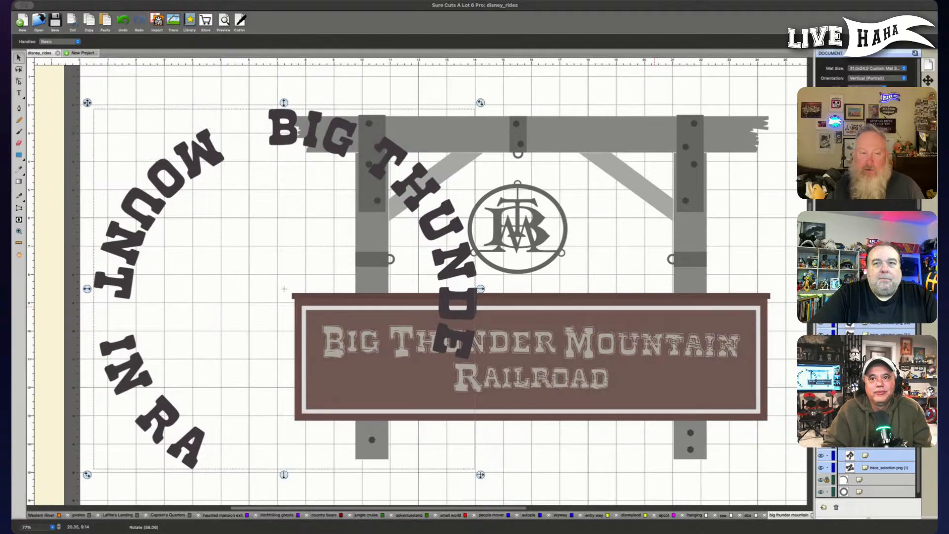
{"action": "left_click", "coordinate": [874, 311], "text": "shift"}
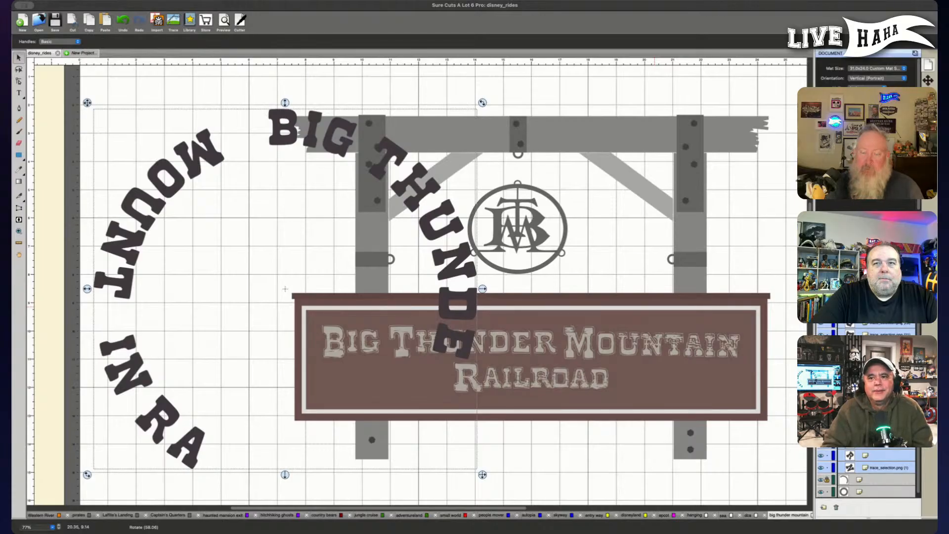
{"action": "key", "text": "Delete"}
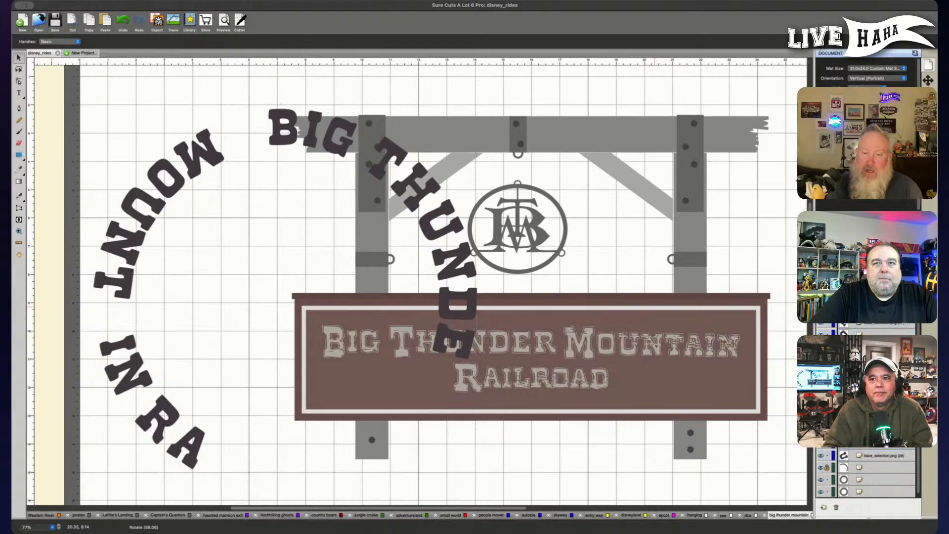
Delete the three small hanging rings on the sign's top beam and two side posts.
{"action": "scroll", "coordinate": [867, 468], "scroll_direction": "down", "scroll_amount": 5}
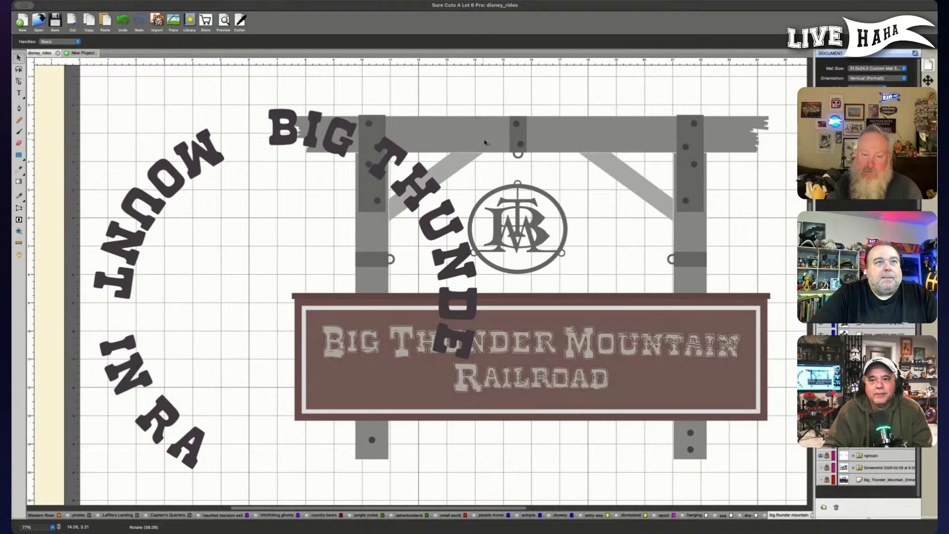
{"action": "left_click", "coordinate": [669, 259]}
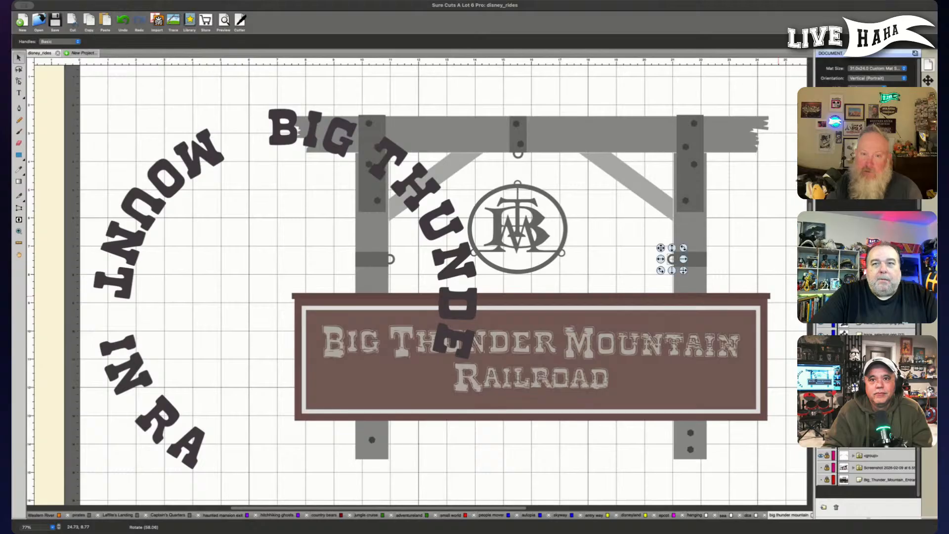
{"action": "left_click", "coordinate": [519, 157], "text": "shift"}
{"action": "left_click", "coordinate": [392, 259], "text": "shift"}
{"action": "key", "text": "Delete"}
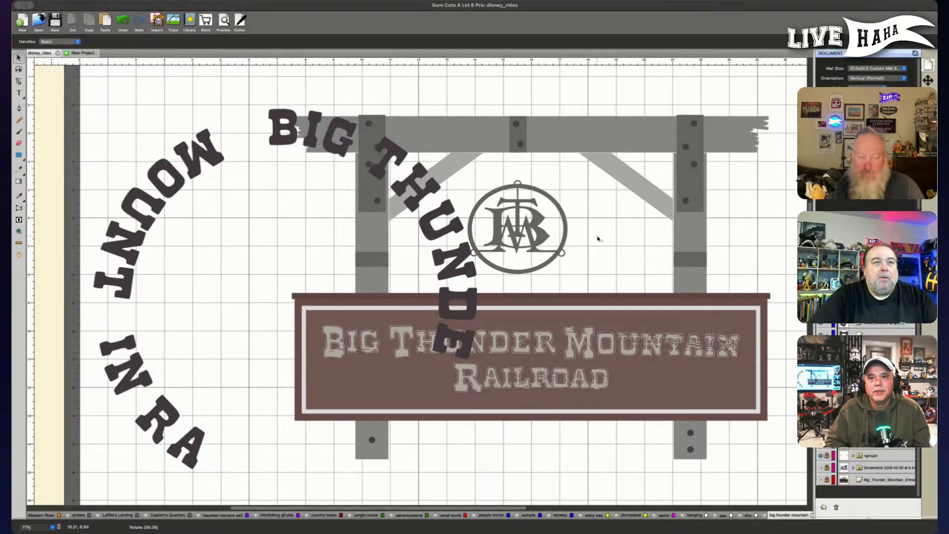
Move the U and N of the curved word THUNDER away from the round emblem onto the sign's left post.
{"action": "left_click_drag", "start_coordinate": [423, 201], "coordinate": [372, 233]}
{"action": "left_click_drag", "start_coordinate": [452, 260], "coordinate": [376, 275]}
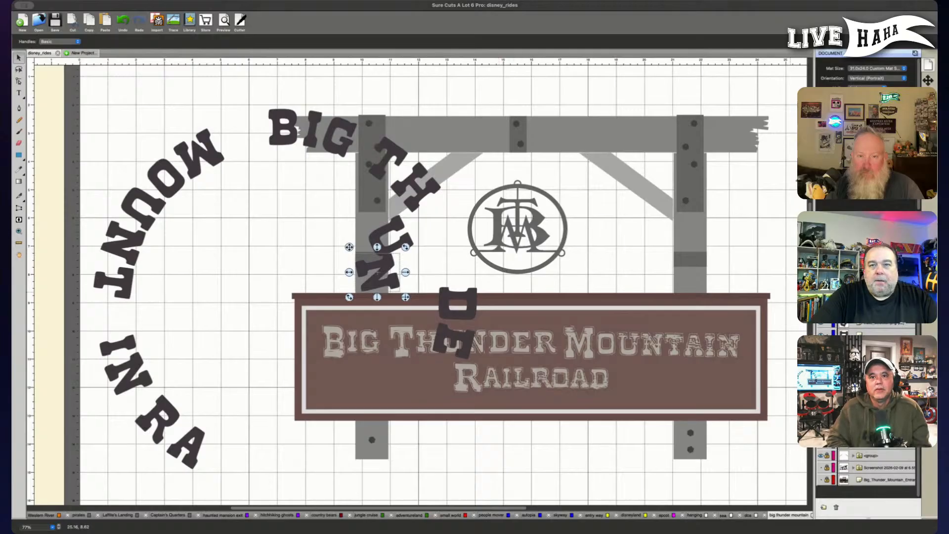
Cut through the three small attachment rings around the round BTM emblem with the Eraser.
{"action": "left_click", "coordinate": [883, 383]}
{"action": "key", "text": "super+equal"}
{"action": "key", "text": "super+equal"}
{"action": "key", "text": "super+equal"}
{"action": "key", "text": "super+equal"}
{"action": "key", "text": "super+equal"}
{"action": "key", "text": "super+equal"}
{"action": "key", "text": "super+equal"}
{"action": "key", "text": "super+equal"}
{"action": "key", "text": "super+equal"}
{"action": "key", "text": "super+equal"}
{"action": "key", "text": "super+equal"}
{"action": "key", "text": "super+equal"}
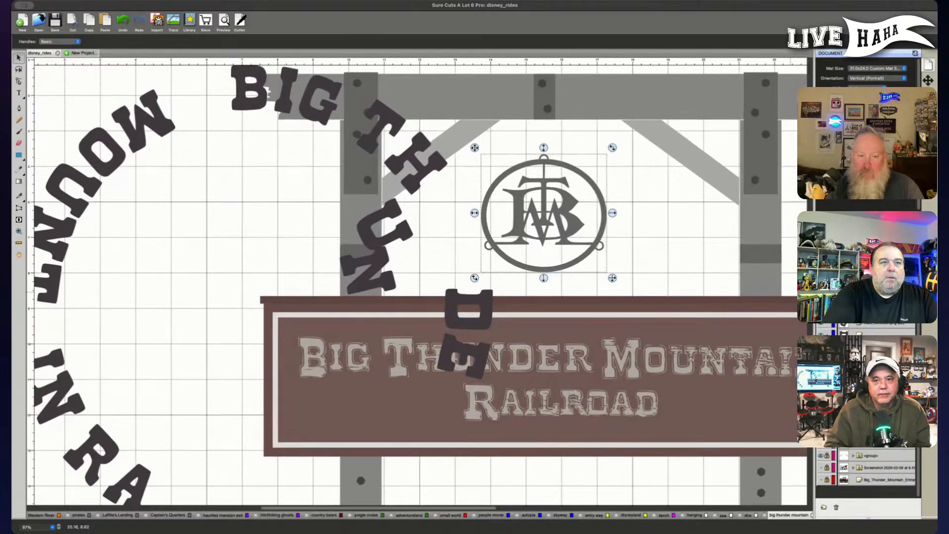
{"action": "key", "text": "super+equal"}
{"action": "key", "text": "super+equal"}
{"action": "key", "text": "super+equal"}
{"action": "key", "text": "super+equal"}
{"action": "key", "text": "super+equal"}
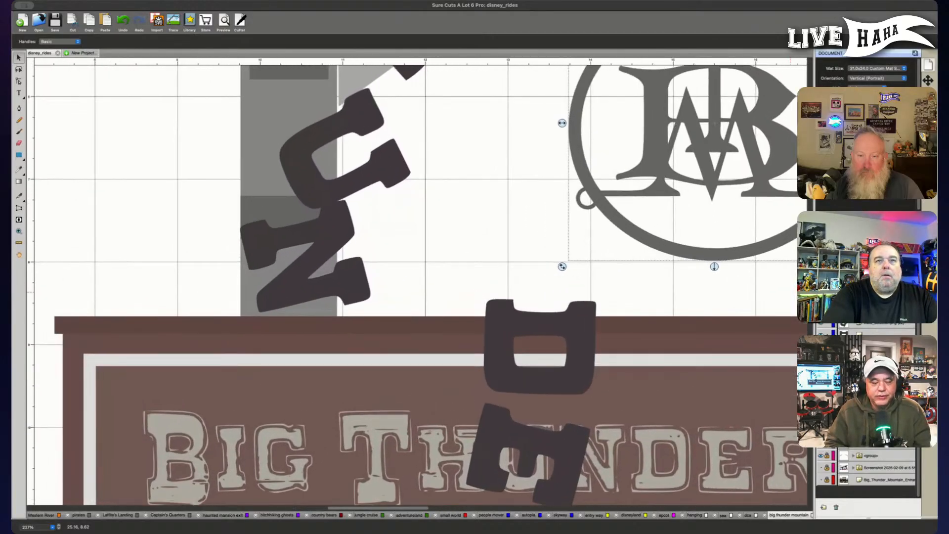
{"action": "scroll", "coordinate": [704, 276], "scroll_direction": "up", "scroll_amount": 5}
{"action": "scroll", "coordinate": [703, 275], "scroll_direction": "right", "scroll_amount": 8}
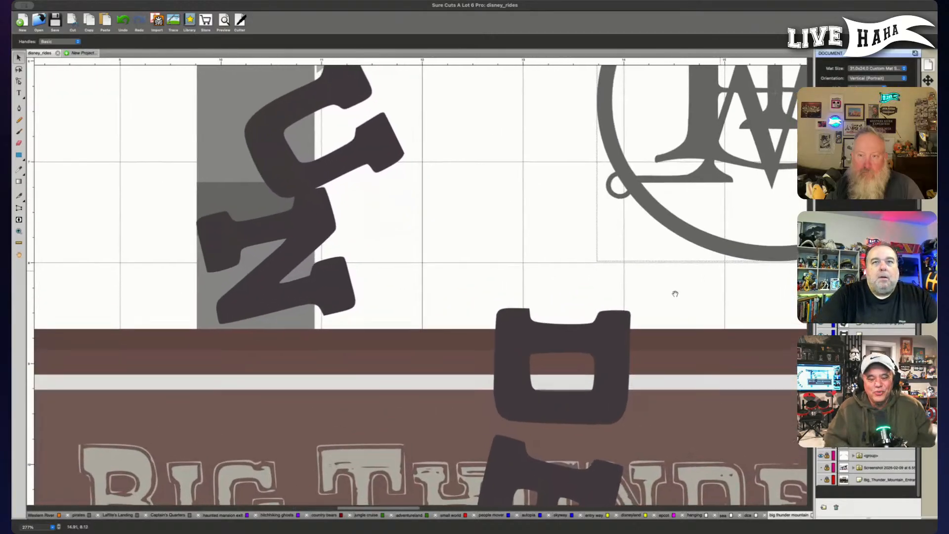
{"action": "scroll", "coordinate": [554, 399], "scroll_direction": "right", "scroll_amount": 1}
{"action": "scroll", "coordinate": [554, 399], "scroll_direction": "up", "scroll_amount": 1}
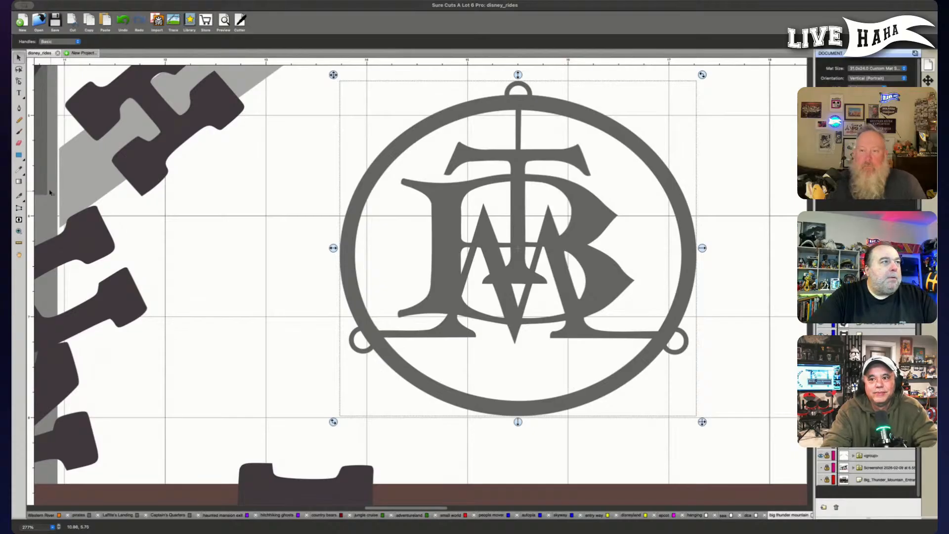
{"action": "left_click", "coordinate": [19, 143]}
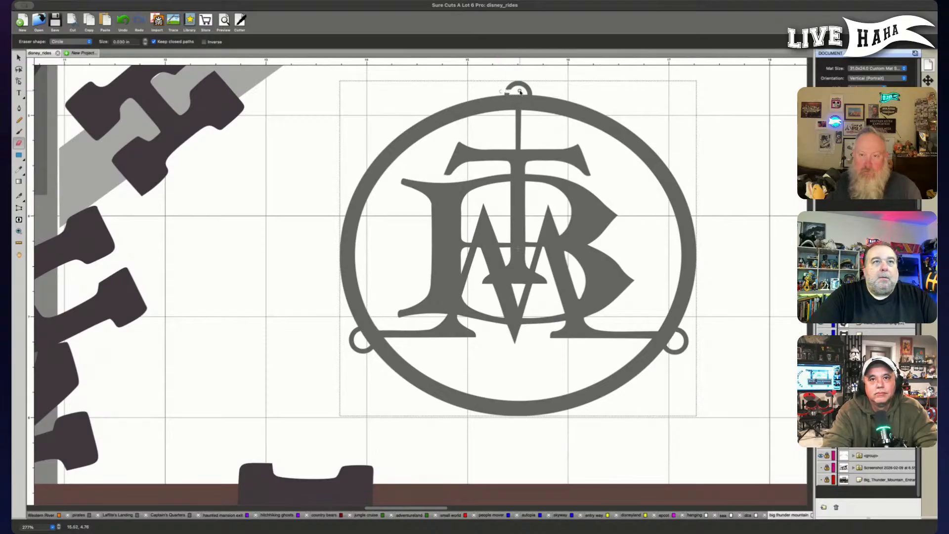
{"action": "left_click_drag", "start_coordinate": [528, 92], "coordinate": [542, 93]}
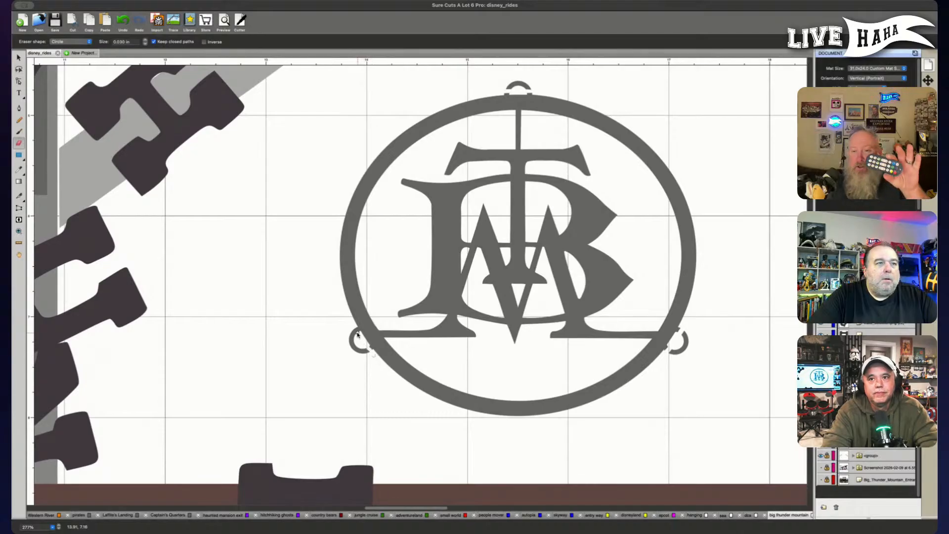
Edit the emblem's nodes and delete those of the cut ring remnant on its lower-left edge.
{"action": "left_click", "coordinate": [19, 81]}
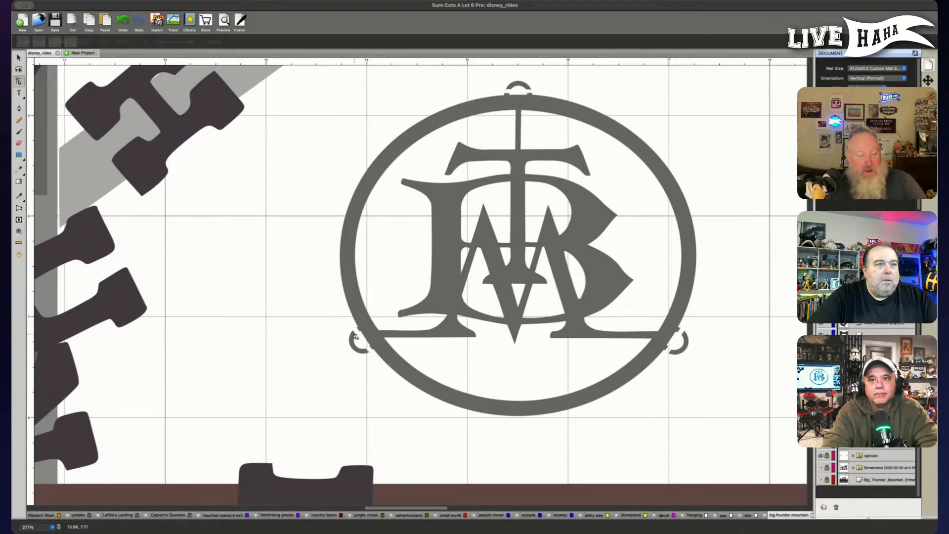
{"action": "left_click", "coordinate": [348, 328]}
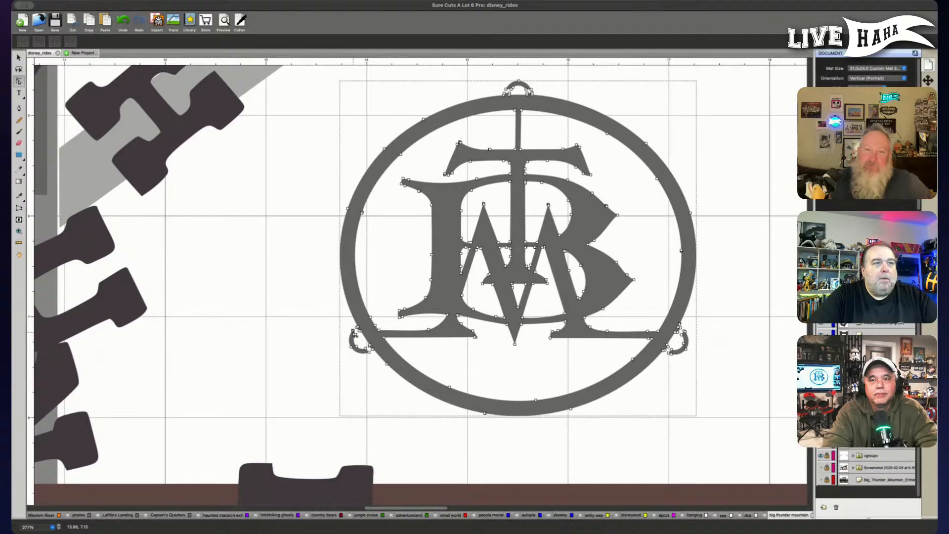
{"action": "left_click_drag", "start_coordinate": [346, 326], "coordinate": [356, 337]}
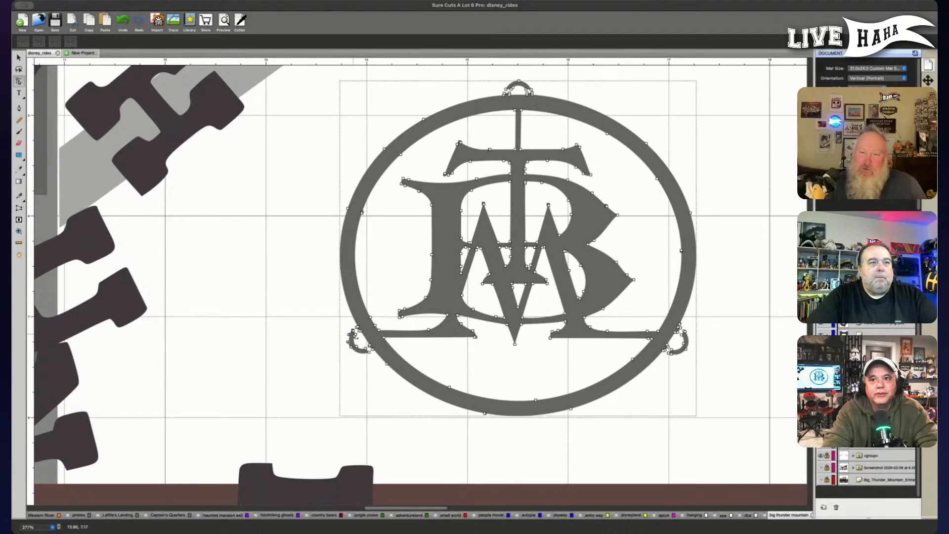
{"action": "key", "text": "Delete"}
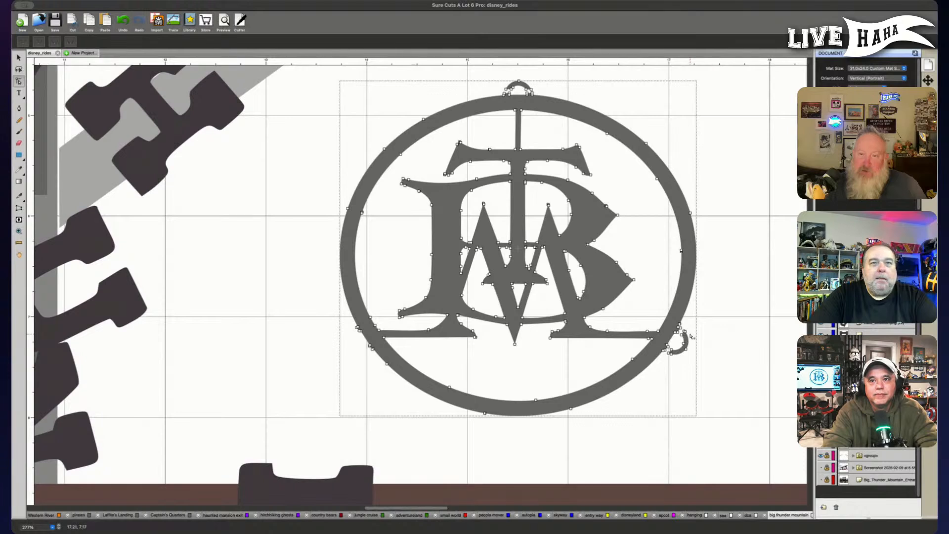
Delete the nodes of the cut ring remnant on the emblem's lower-right edge and deselect the emblem.
{"action": "left_click_drag", "start_coordinate": [690, 331], "coordinate": [665, 357]}
{"action": "key", "text": "Delete"}
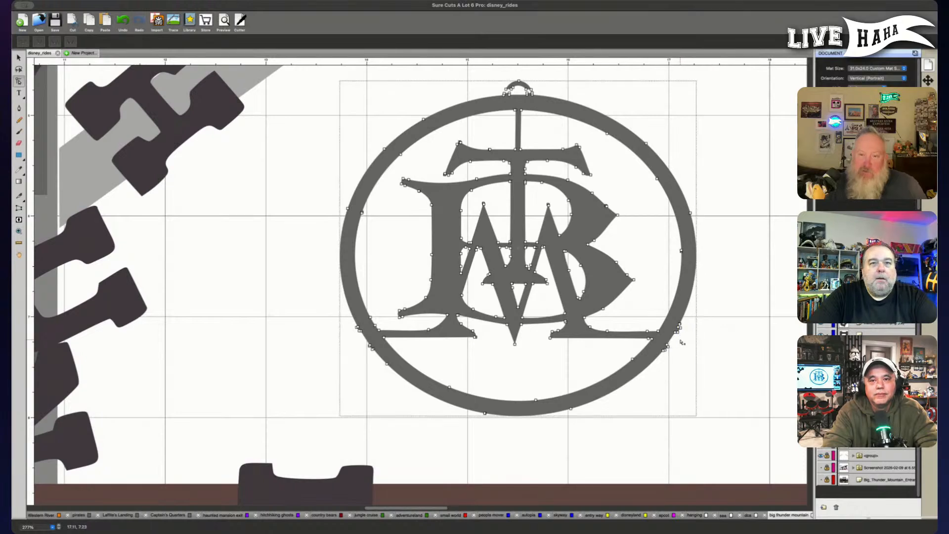
{"action": "left_click", "coordinate": [680, 335]}
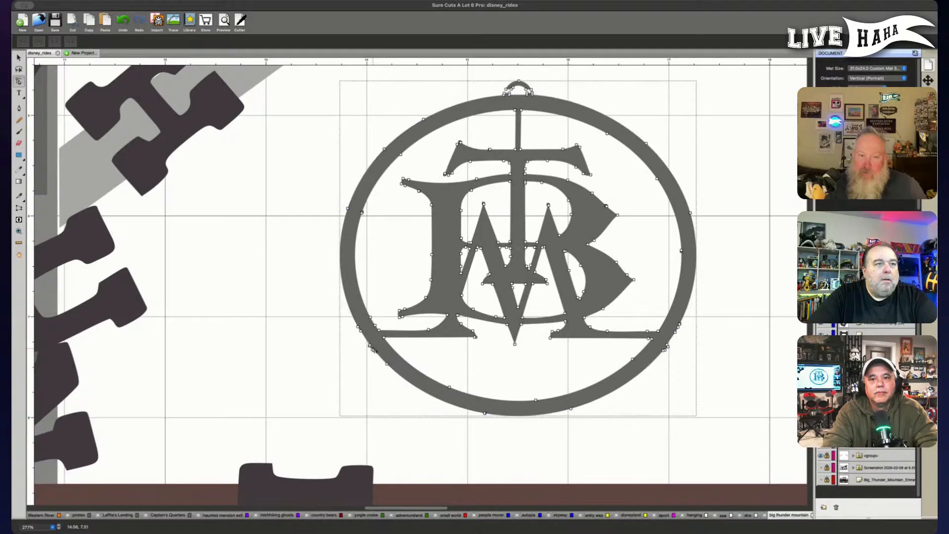
{"action": "left_click", "coordinate": [322, 354]}
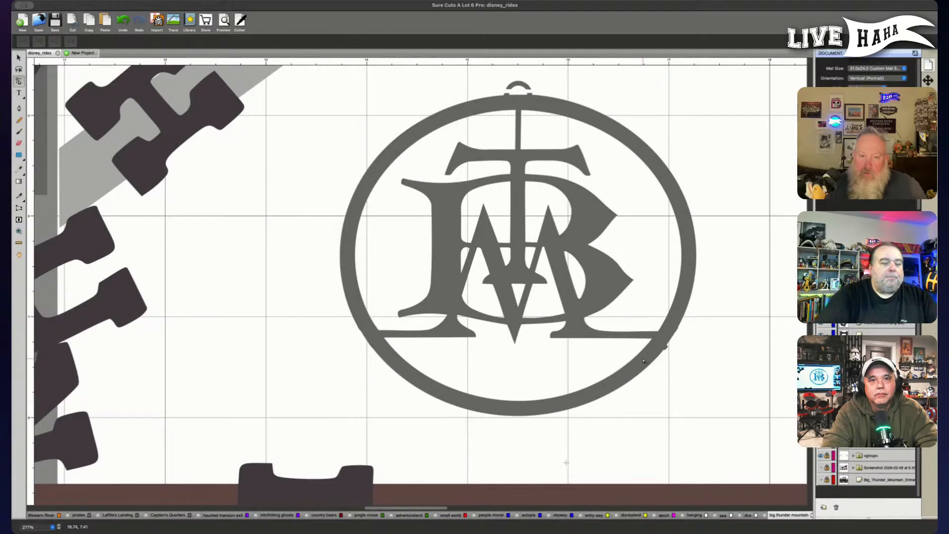
Delete the leftover nodes of the cut ring from the BTM emblem's lower-left outer edge and deselect the emblem.
{"action": "scroll", "coordinate": [645, 361], "scroll_direction": "up", "scroll_amount": 2}
{"action": "scroll", "coordinate": [645, 361], "scroll_direction": "up", "scroll_amount": 6}
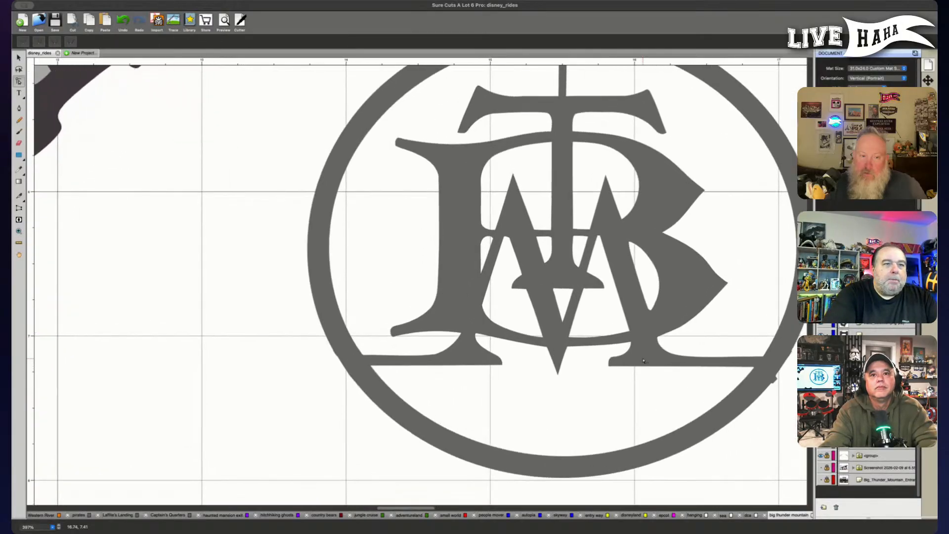
{"action": "scroll", "coordinate": [644, 362], "scroll_direction": "up", "scroll_amount": 3}
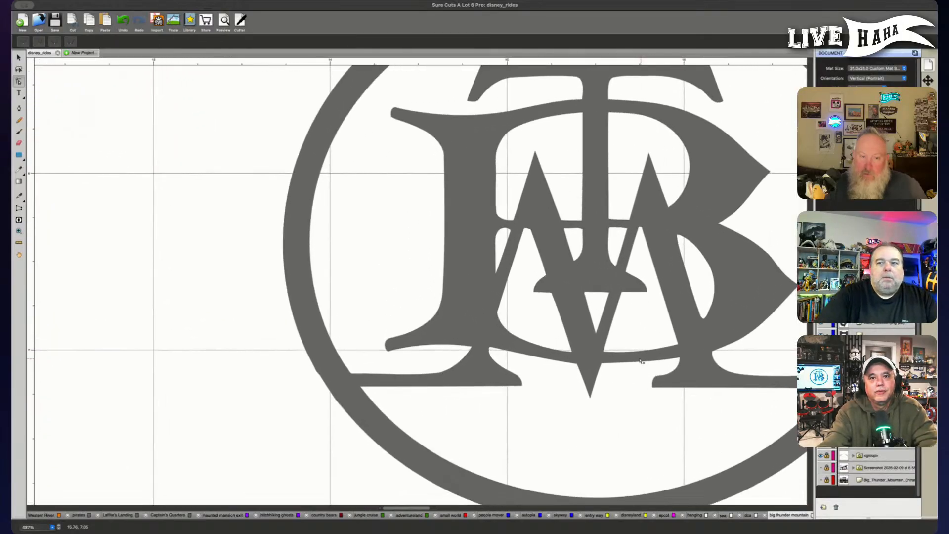
{"action": "left_click", "coordinate": [520, 367]}
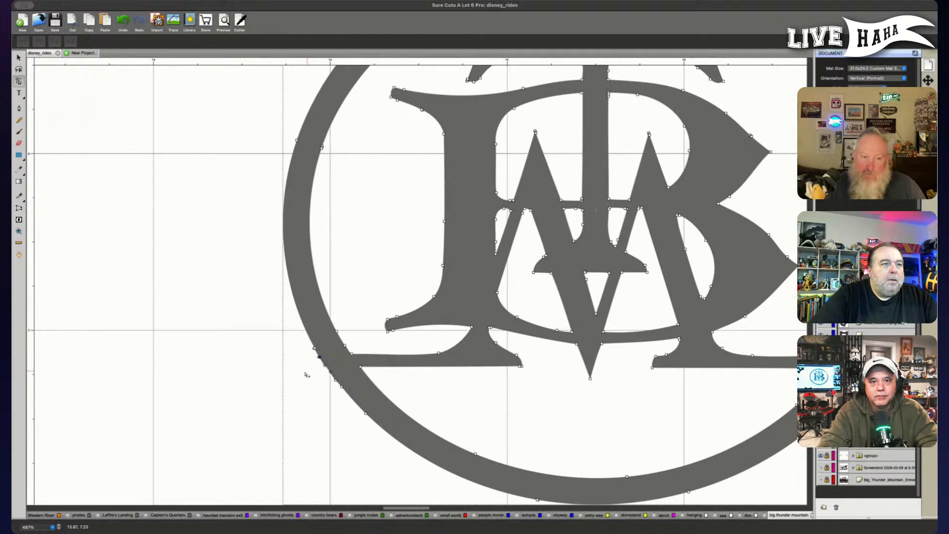
{"action": "left_click", "coordinate": [195, 412]}
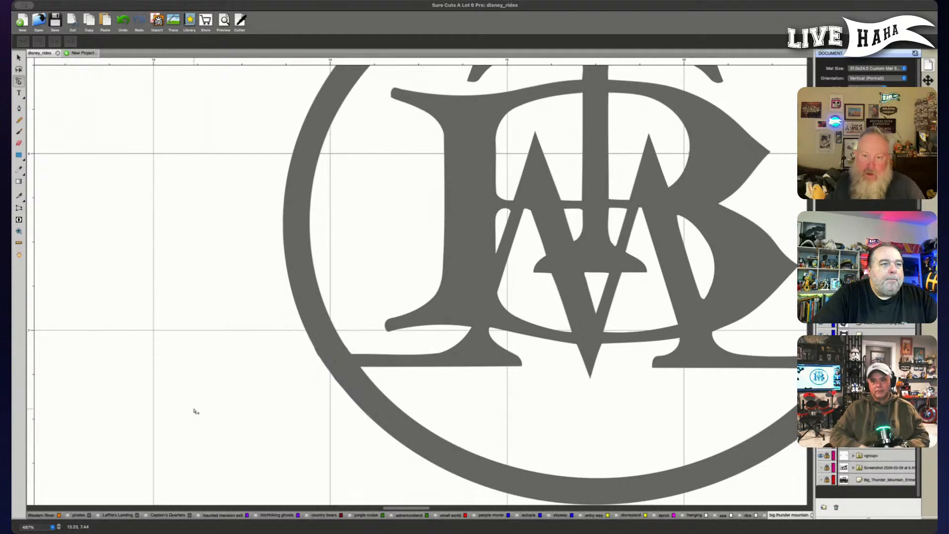
{"action": "left_click", "coordinate": [320, 343]}
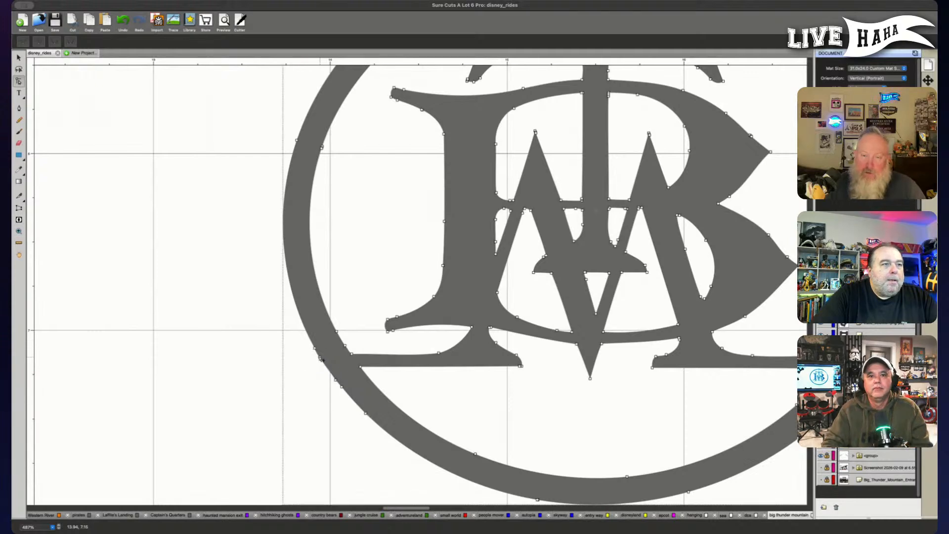
{"action": "left_click", "coordinate": [315, 349]}
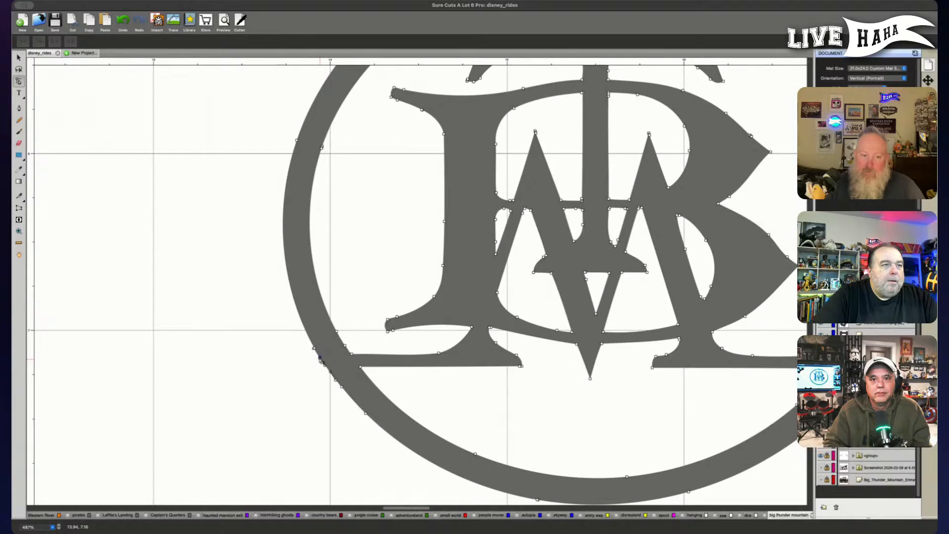
{"action": "left_click_drag", "start_coordinate": [317, 363], "coordinate": [317, 362]}
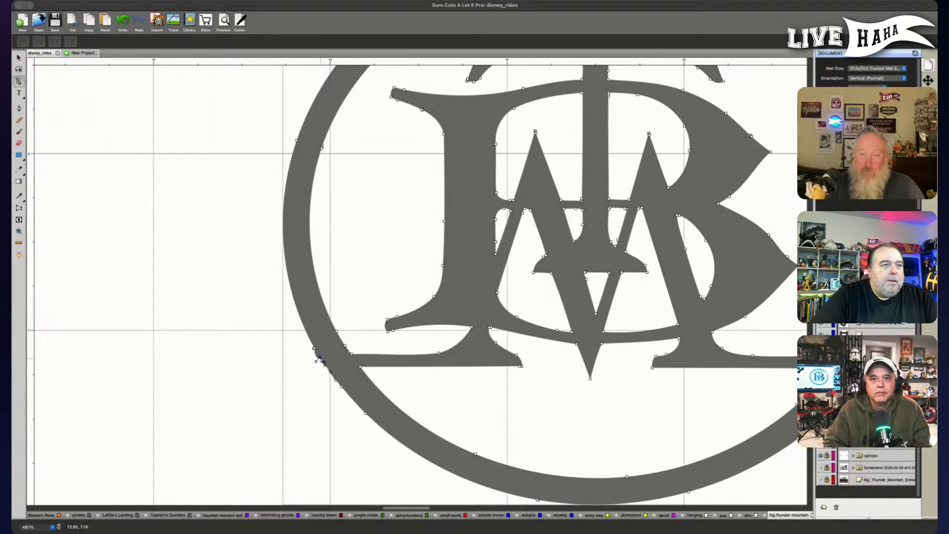
{"action": "key", "text": "Delete"}
{"action": "left_click", "coordinate": [286, 384]}
{"action": "scroll", "coordinate": [251, 383], "scroll_direction": "right", "scroll_amount": 2}
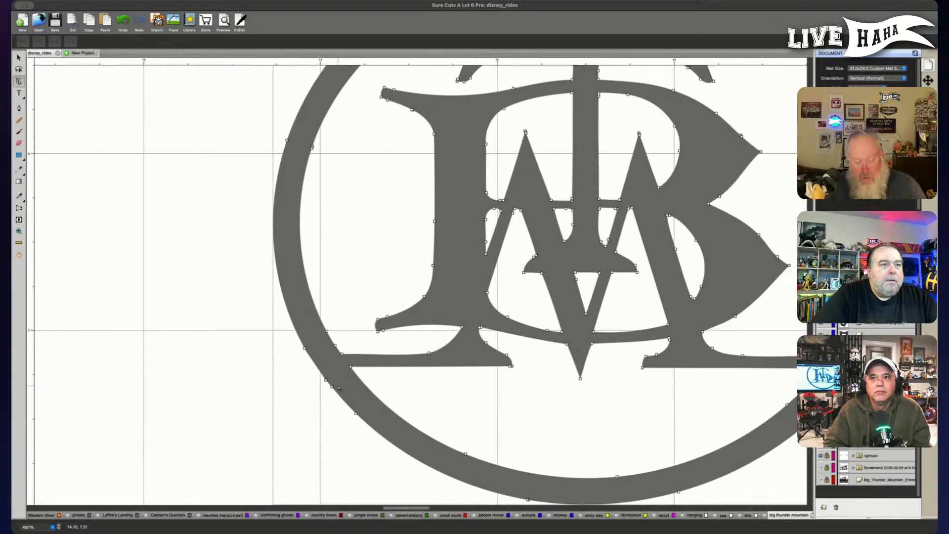
{"action": "left_click", "coordinate": [337, 389]}
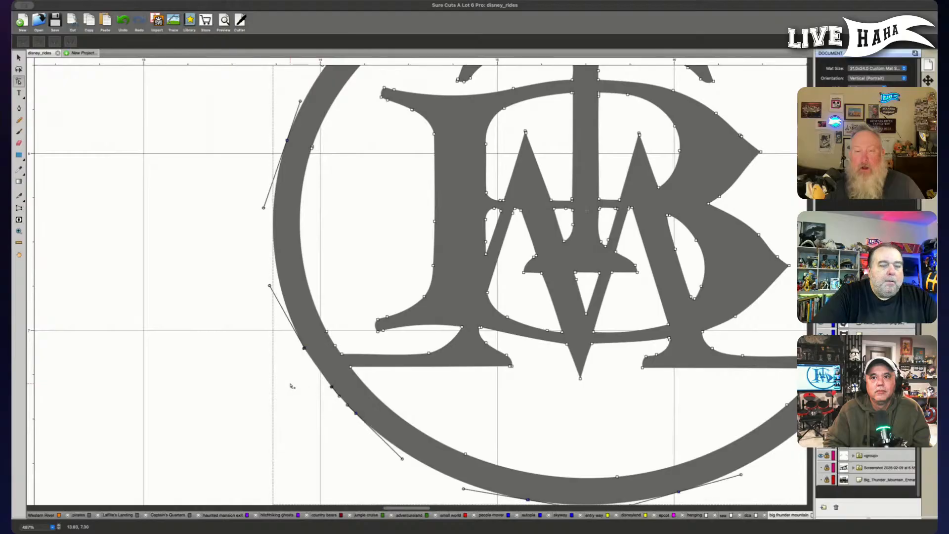
{"action": "left_click", "coordinate": [215, 388]}
Delete the nodes of the ring stub protruding from the emblem's lower-right outer edge and deselect the emblem.
{"action": "scroll", "coordinate": [247, 389], "scroll_direction": "left", "scroll_amount": 10}
{"action": "scroll", "coordinate": [250, 389], "scroll_direction": "right", "scroll_amount": 8}
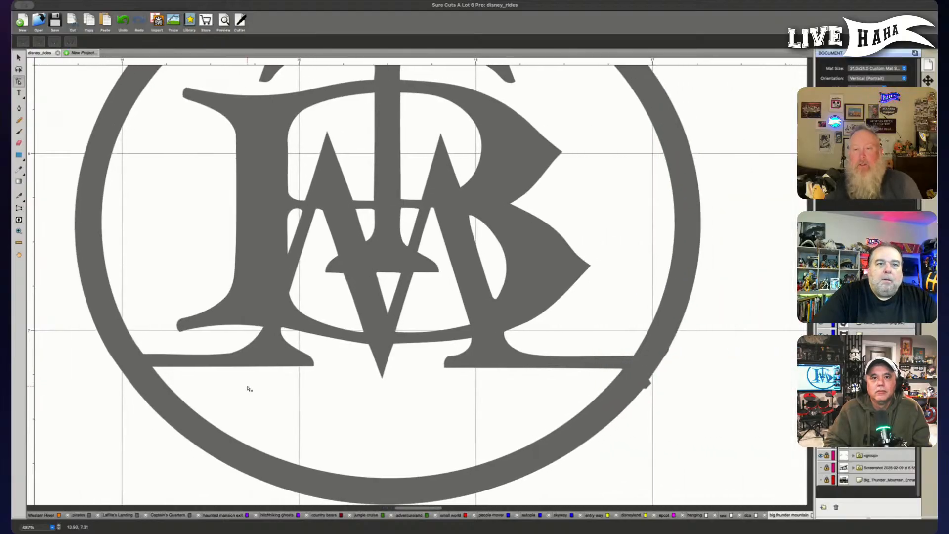
{"action": "key", "text": "ctrl+a"}
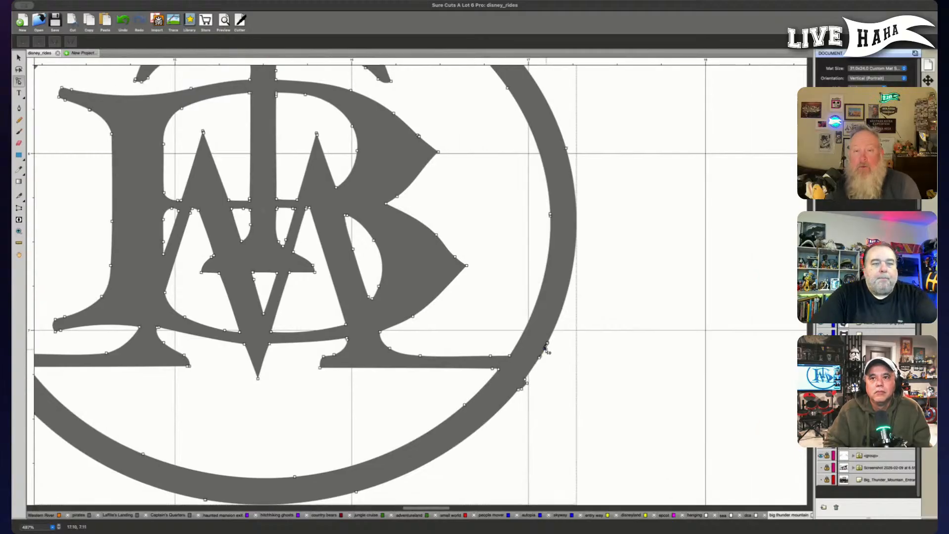
{"action": "left_click", "coordinate": [594, 379]}
{"action": "left_click", "coordinate": [536, 362]}
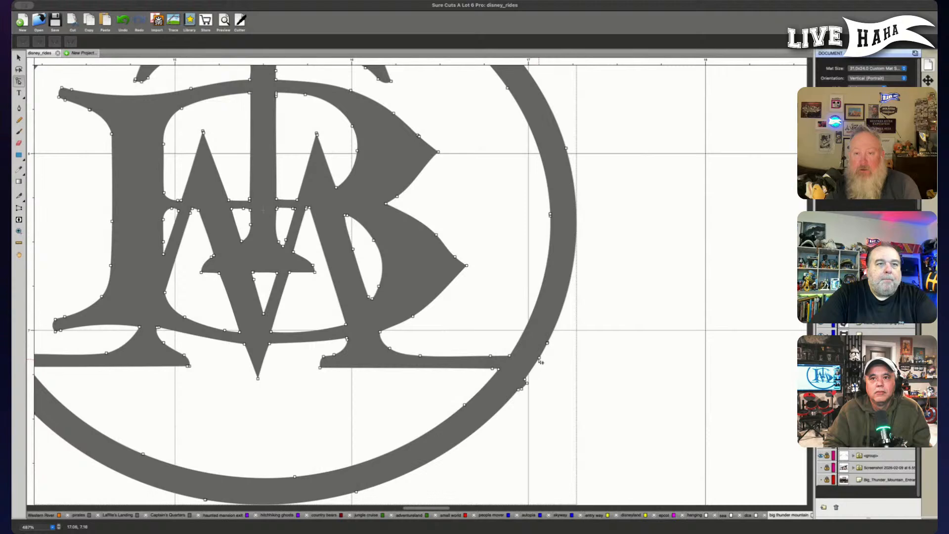
{"action": "left_click", "coordinate": [527, 383]}
{"action": "key", "text": "Delete"}
{"action": "left_click", "coordinate": [528, 415]}
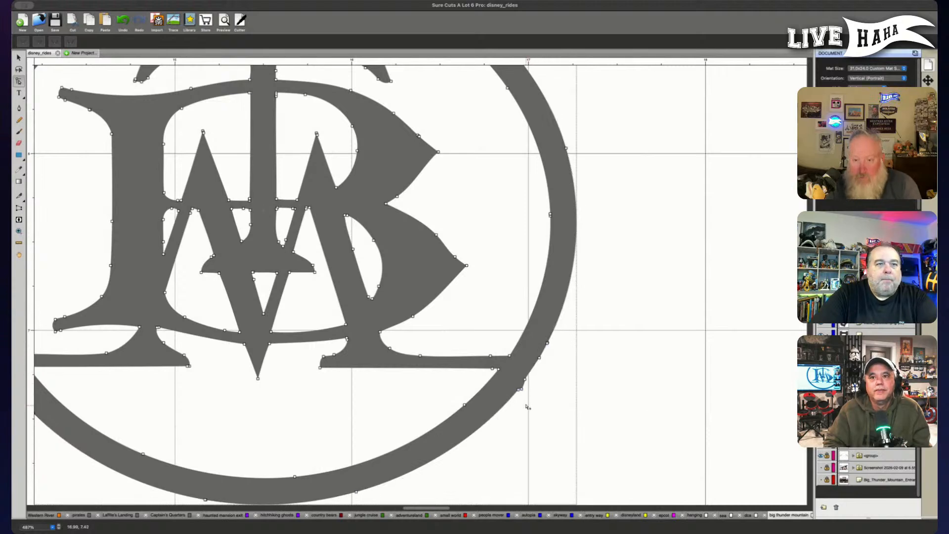
{"action": "left_click", "coordinate": [653, 413]}
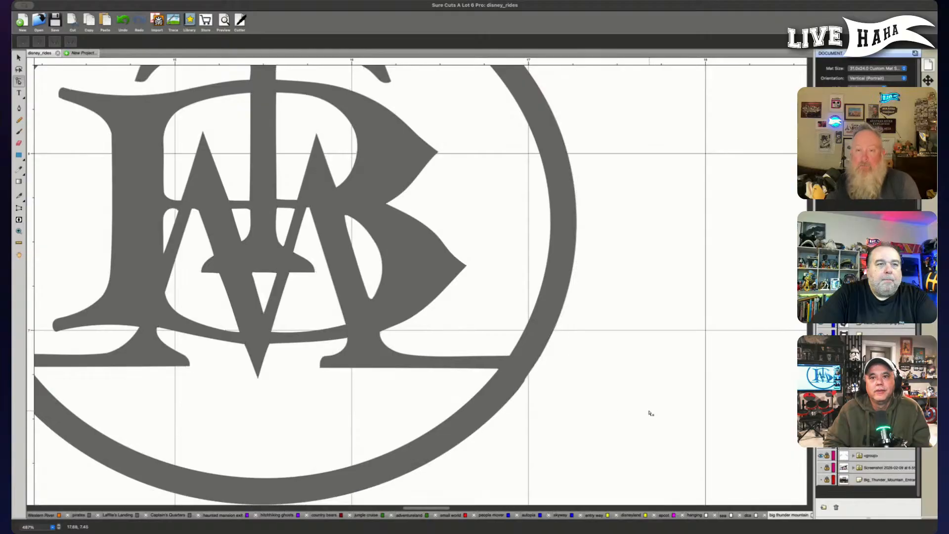
Remove the extra nodes along the emblem's lower-right outer edge, keeping only the two where the cut ring met the circle.
{"action": "left_click", "coordinate": [523, 370]}
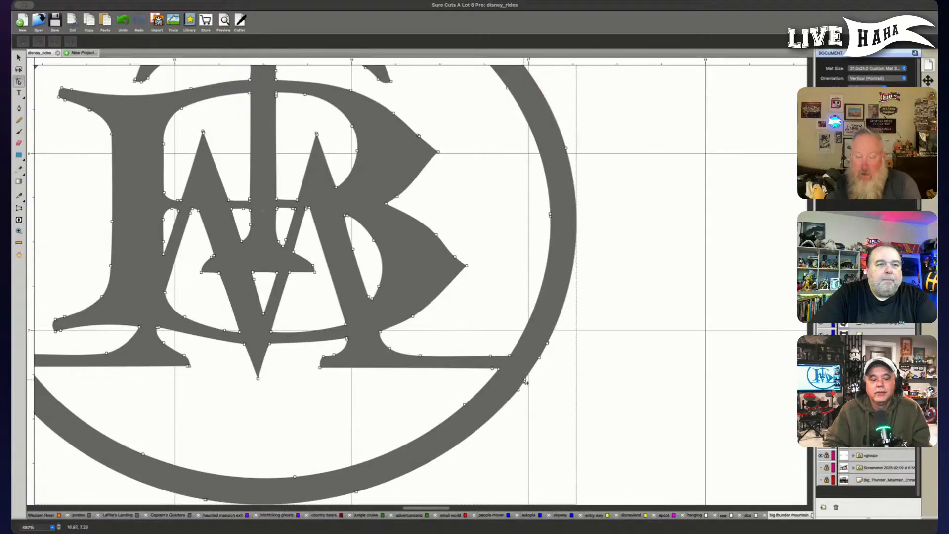
{"action": "left_click", "coordinate": [534, 384]}
{"action": "left_click", "coordinate": [648, 402]}
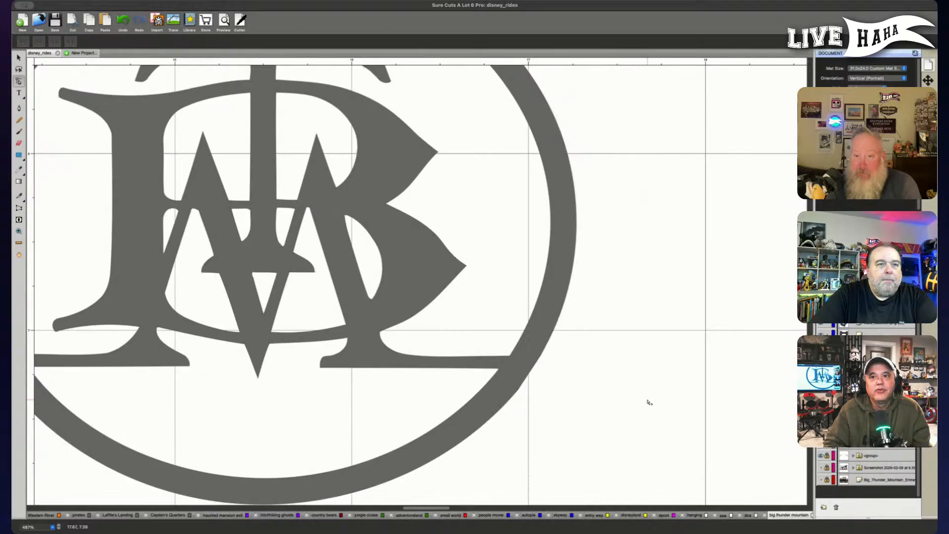
{"action": "left_click", "coordinate": [525, 353]}
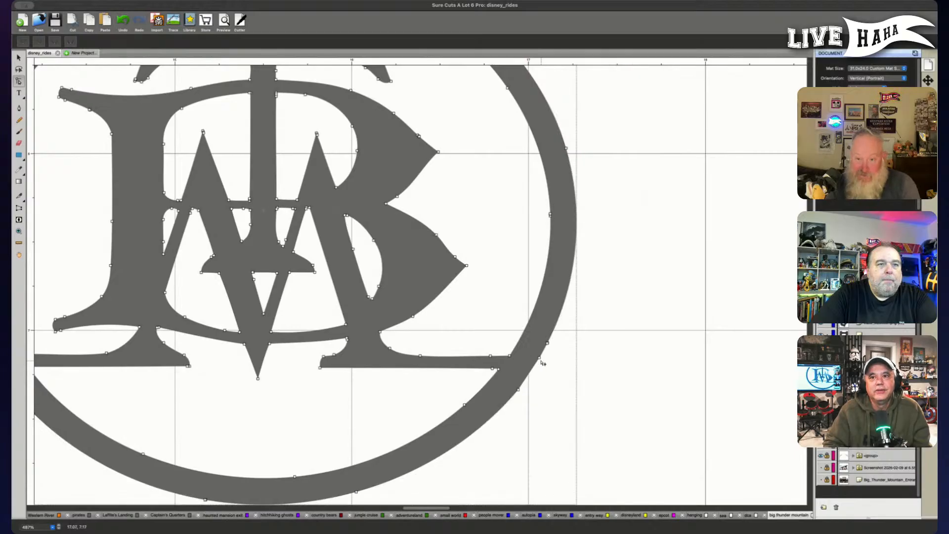
{"action": "left_click", "coordinate": [519, 392]}
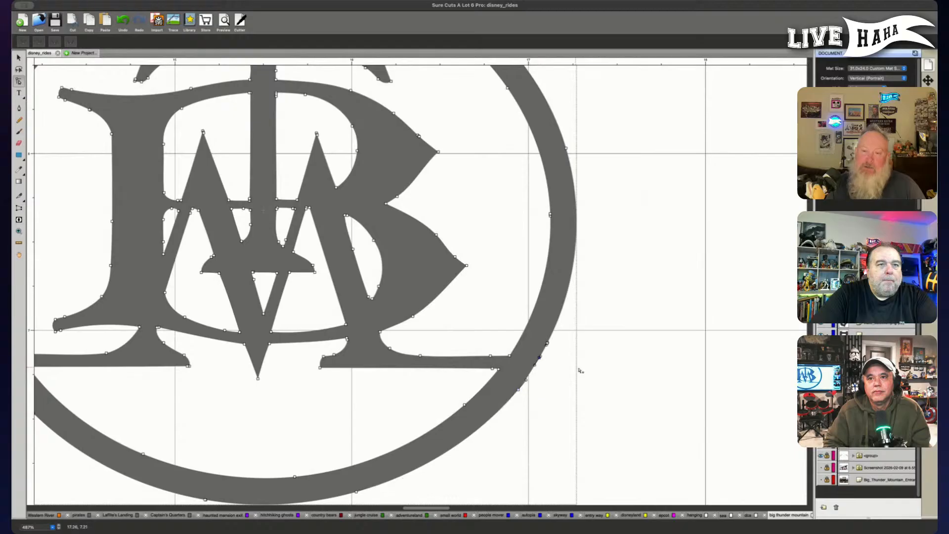
{"action": "left_click", "coordinate": [622, 376]}
{"action": "left_click", "coordinate": [533, 346]}
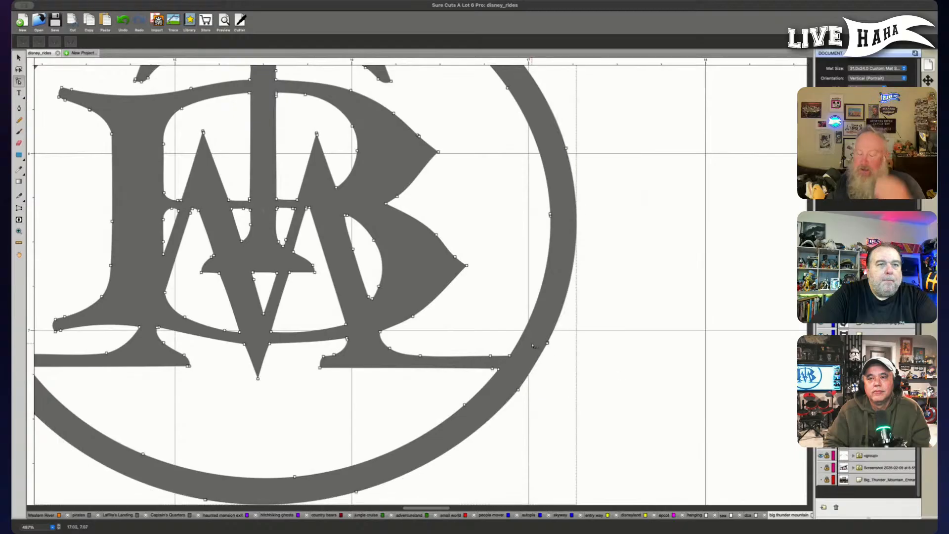
Try to adjust the curve from the upper of the two nodes on the emblem's lower-right outer edge.
{"action": "left_click", "coordinate": [548, 345]}
{"action": "left_click", "coordinate": [546, 347]}
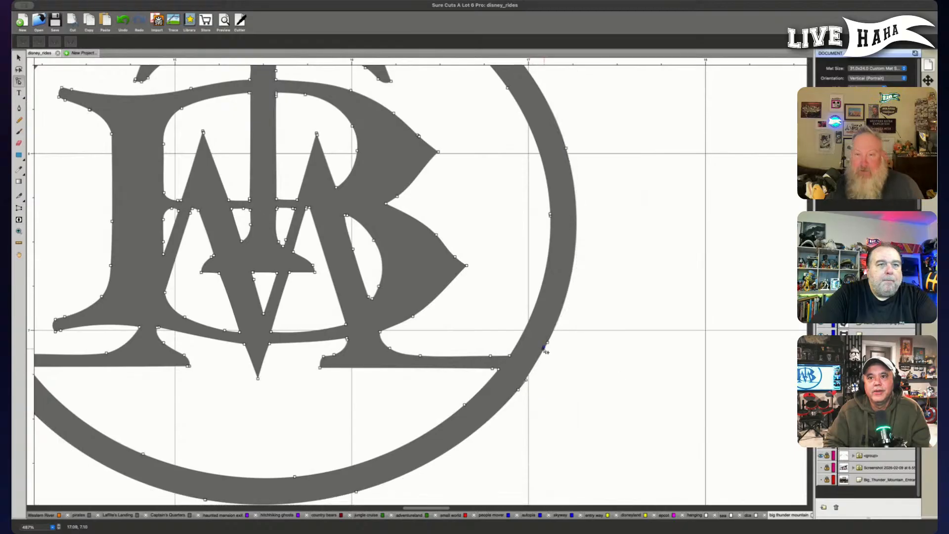
{"action": "left_click", "coordinate": [545, 357]}
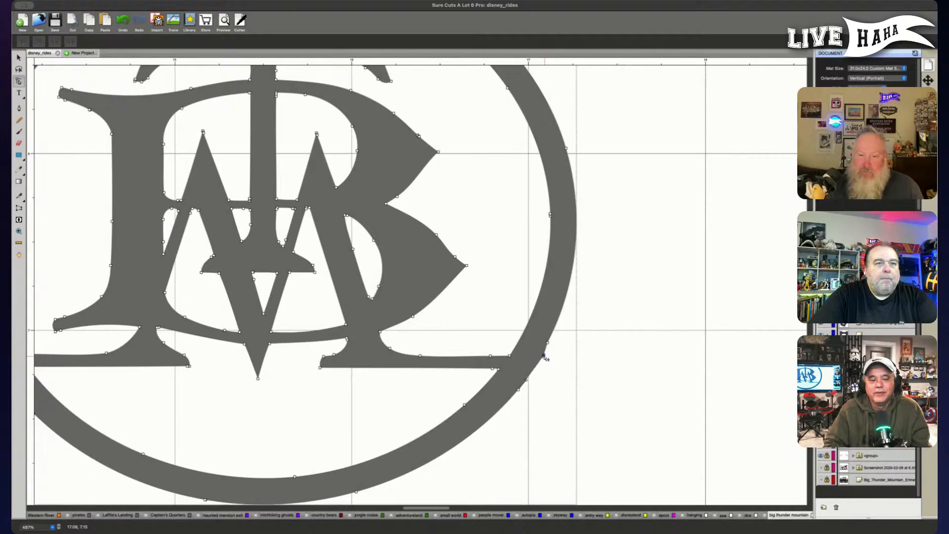
{"action": "left_click", "coordinate": [563, 366]}
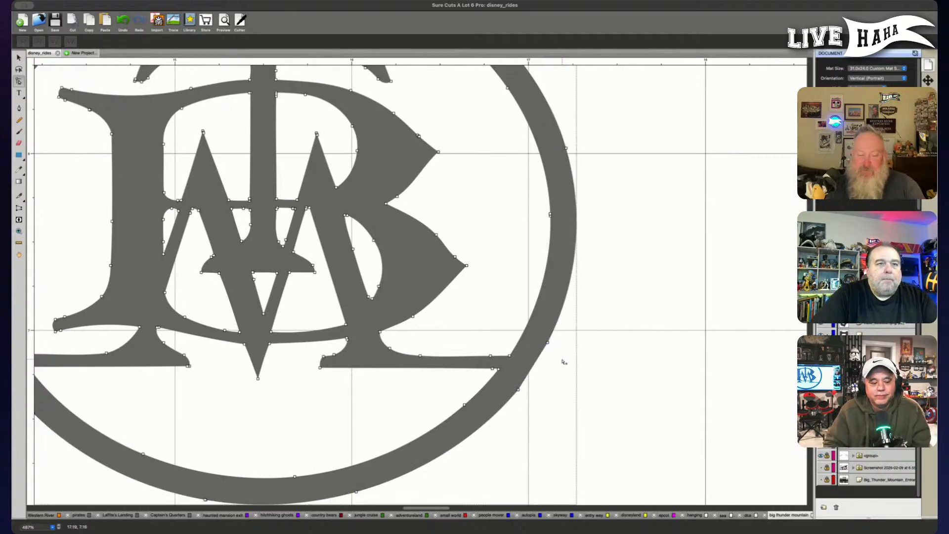
{"action": "left_click", "coordinate": [548, 345]}
{"action": "left_click", "coordinate": [733, 359]}
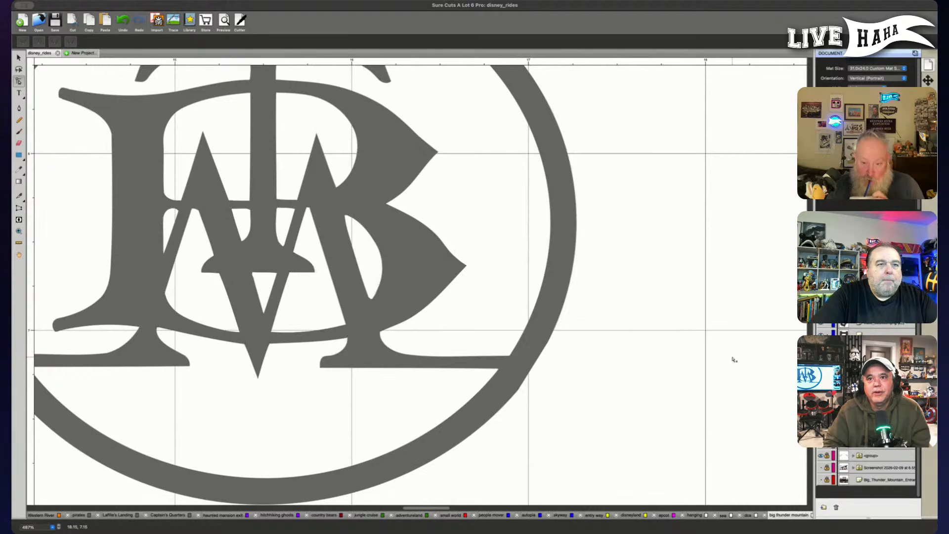
Try moving the lower node of the emblem's lower-right outer edge slightly outward, and undo the move.
{"action": "left_click", "coordinate": [523, 396]}
{"action": "left_click", "coordinate": [518, 390]}
{"action": "left_click_drag", "start_coordinate": [520, 390], "coordinate": [522, 391]}
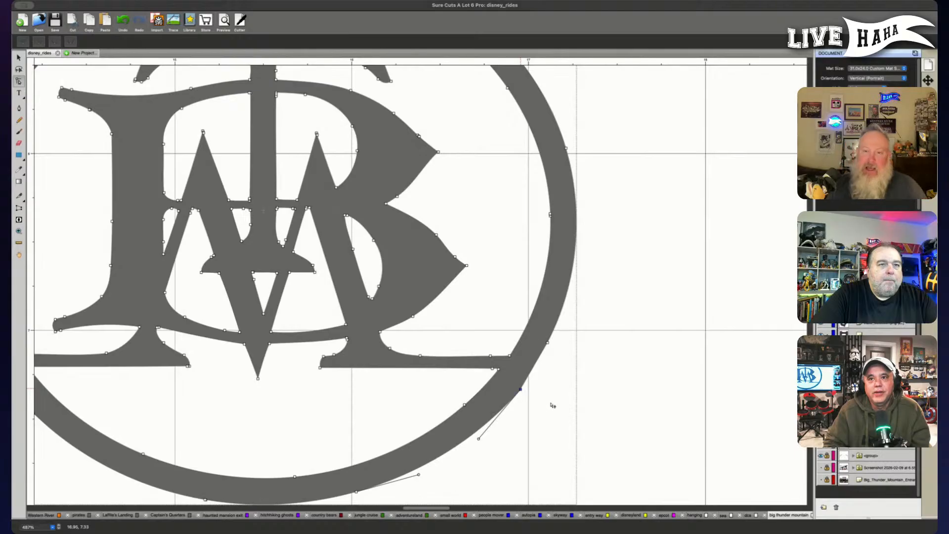
{"action": "key", "text": "super+z"}
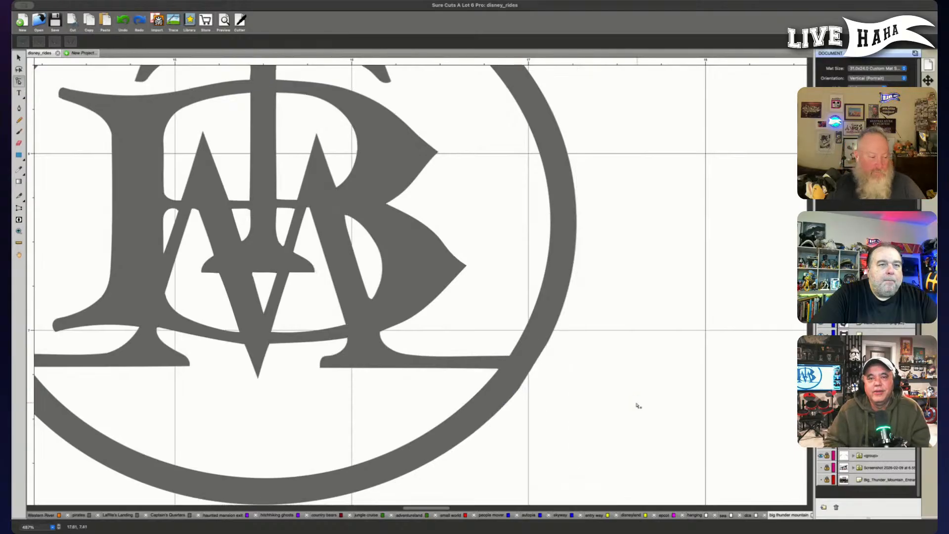
{"action": "key", "text": "super+shift+z"}
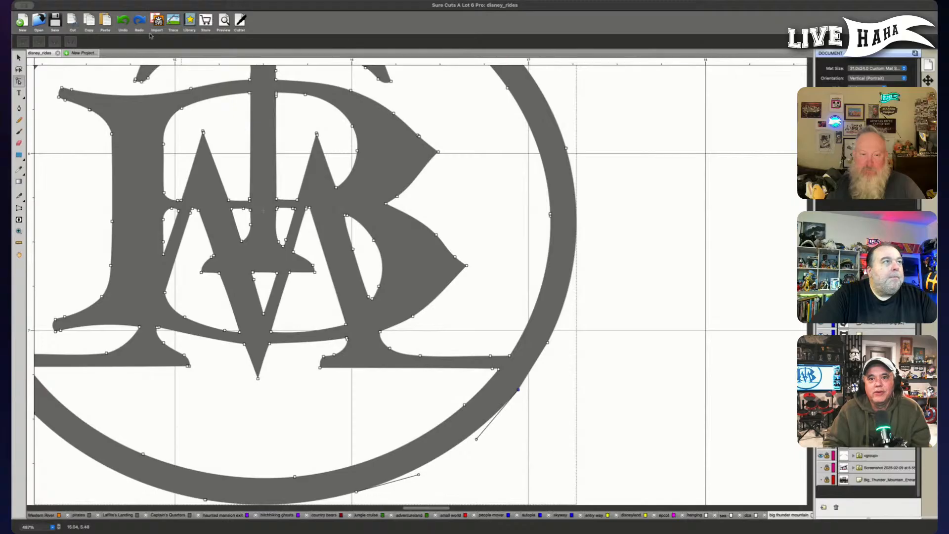
Change the lower node's type on the emblem's lower-right outer edge and pull its curve handle along the circle to round the edge.
{"action": "left_click", "coordinate": [55, 44]}
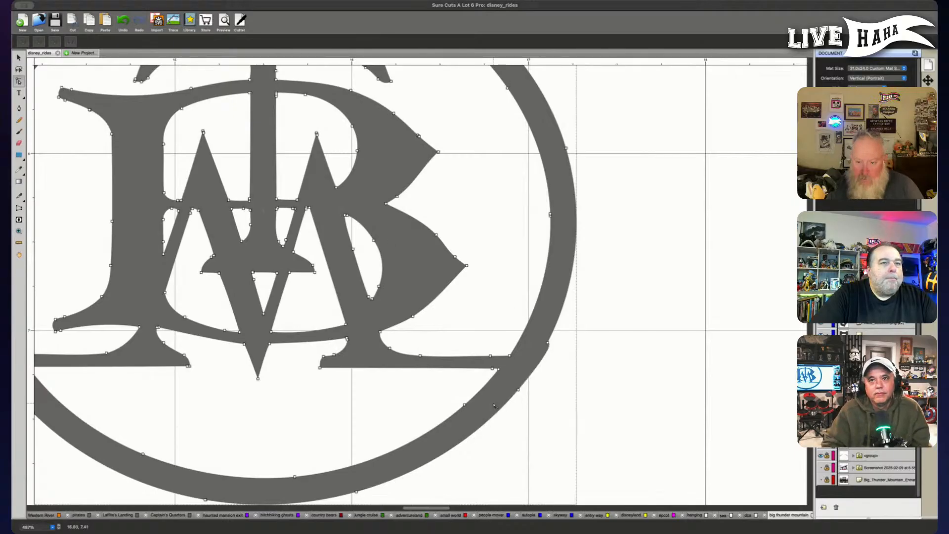
{"action": "left_click", "coordinate": [510, 385]}
{"action": "left_click_drag", "start_coordinate": [562, 340], "coordinate": [534, 369]}
{"action": "left_click", "coordinate": [678, 379]}
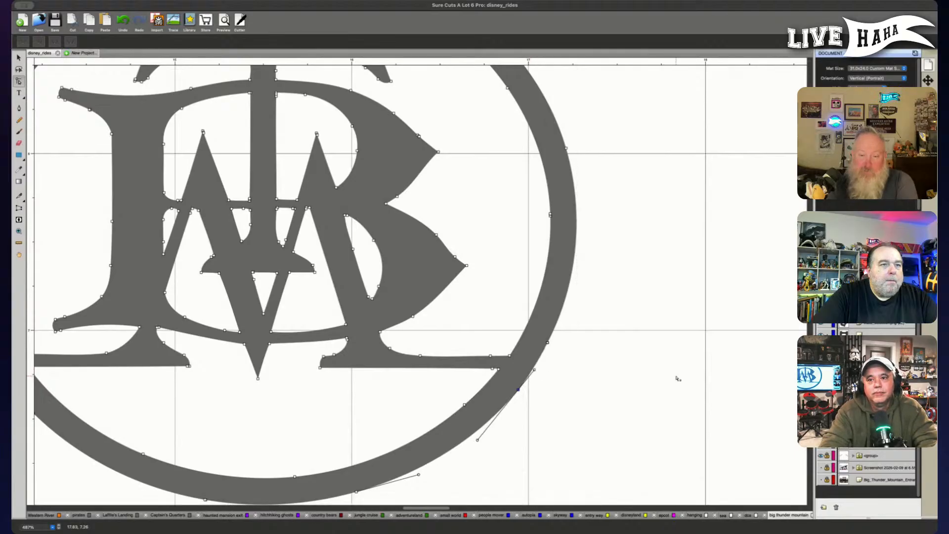
Delete the cut hanging ring's arc above the top of the round BTM emblem.
{"action": "scroll", "coordinate": [641, 373], "scroll_direction": "up", "scroll_amount": 5}
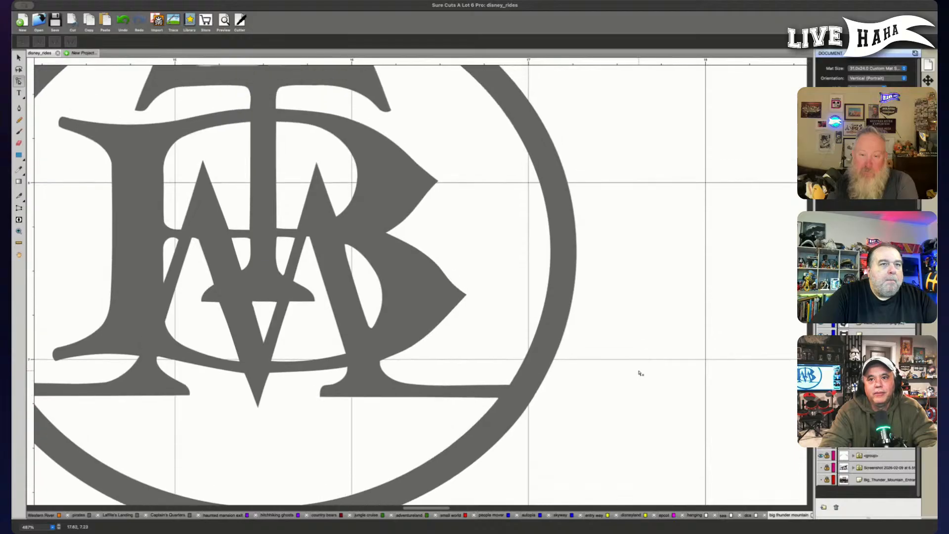
{"action": "scroll", "coordinate": [641, 374], "scroll_direction": "up", "scroll_amount": 4}
{"action": "scroll", "coordinate": [430, 228], "scroll_direction": "left", "scroll_amount": 3}
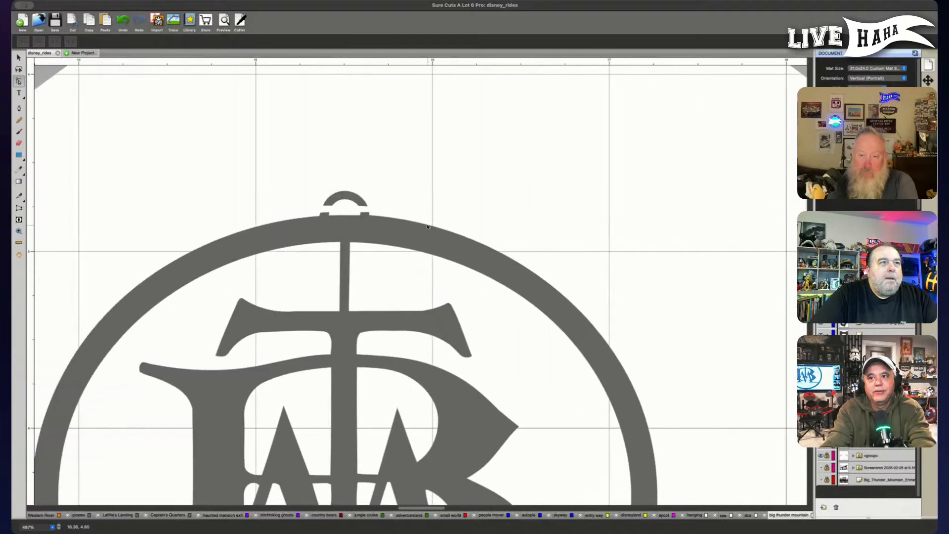
{"action": "left_click_drag", "start_coordinate": [302, 187], "coordinate": [384, 215]}
{"action": "key", "text": "Delete"}
{"action": "left_click", "coordinate": [324, 201]}
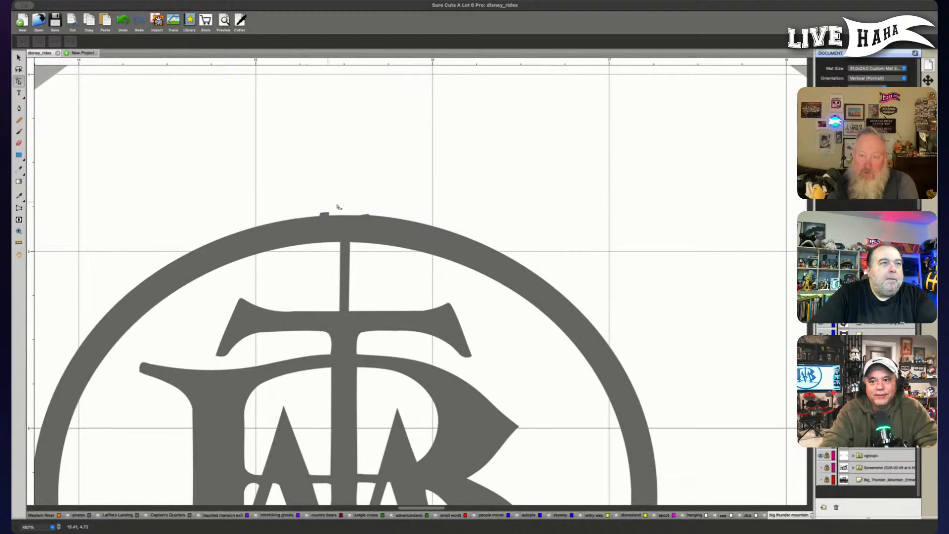
Delete the nodes of the ring stubs left on the emblem's top edge, adjust the right-hand node, and deselect the emblem.
{"action": "left_click", "coordinate": [371, 222]}
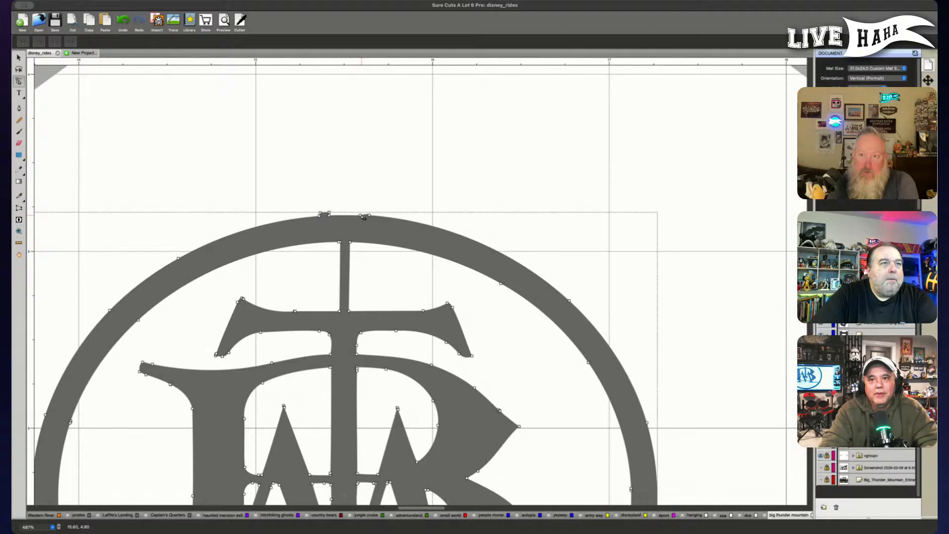
{"action": "left_click", "coordinate": [362, 200]}
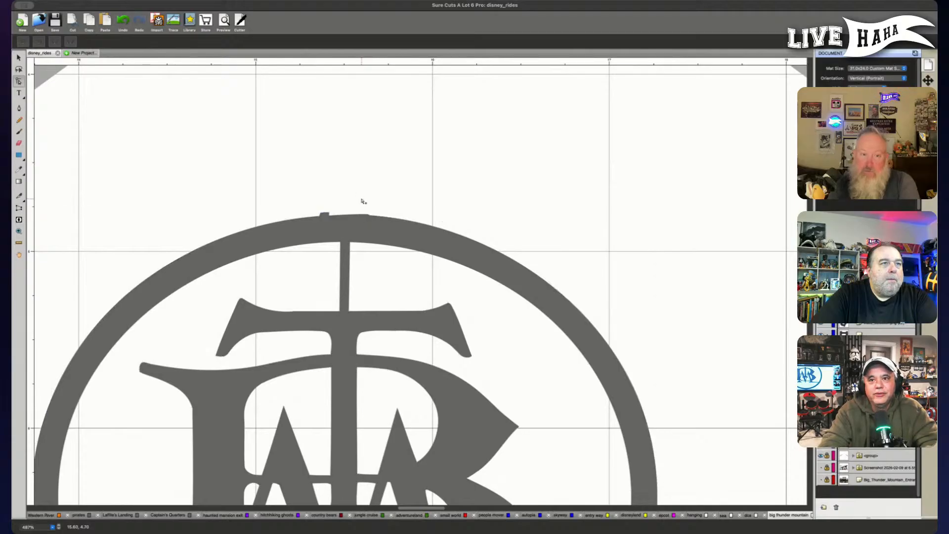
{"action": "left_click_drag", "start_coordinate": [339, 207], "coordinate": [308, 219]}
{"action": "key", "text": "Delete"}
{"action": "left_click", "coordinate": [308, 195]}
{"action": "left_click", "coordinate": [367, 223]}
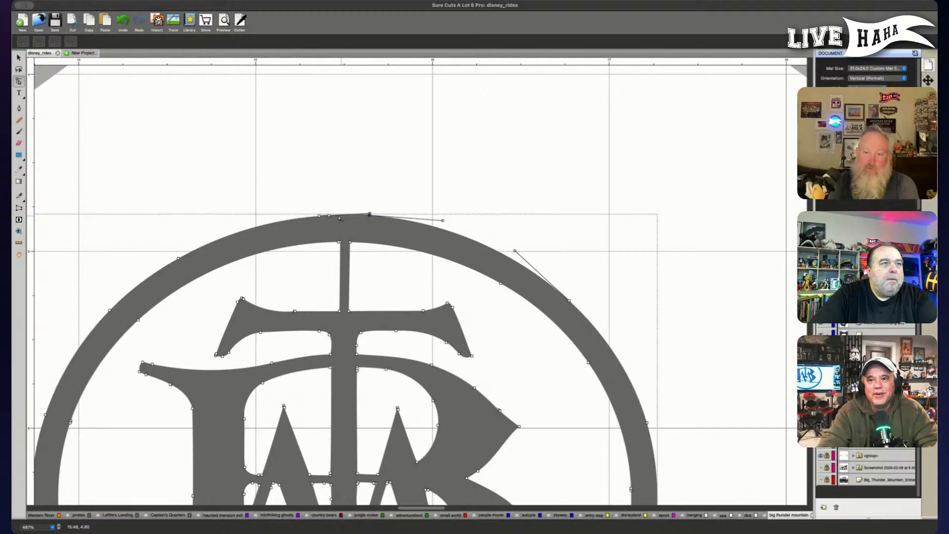
{"action": "left_click", "coordinate": [352, 179]}
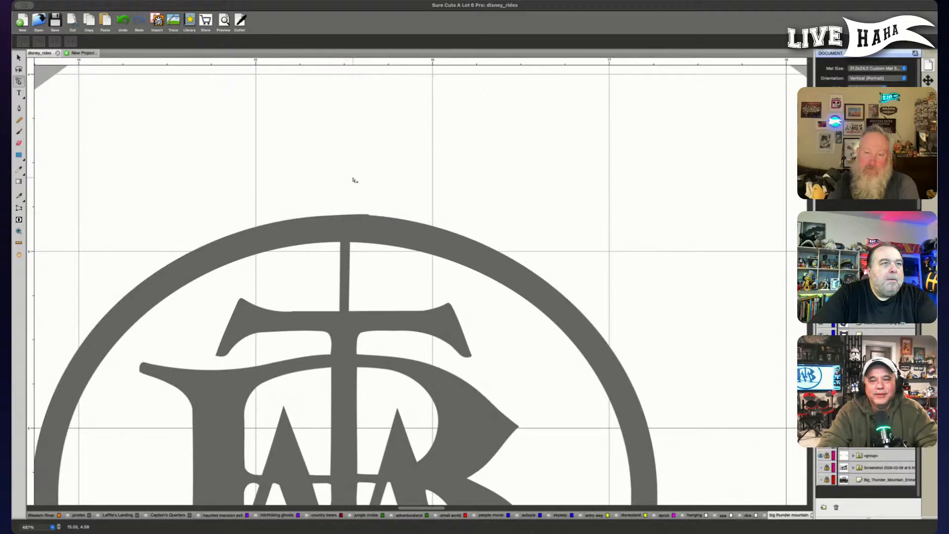
Move the curve handles of the left and right nodes on the emblem's top edge toward the centre to smooth the arc.
{"action": "left_click_drag", "start_coordinate": [302, 204], "coordinate": [340, 216]}
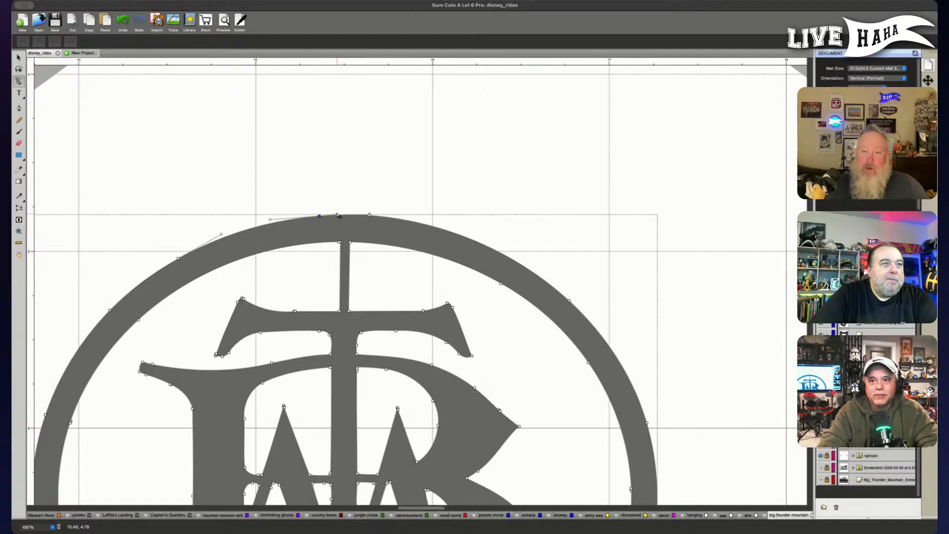
{"action": "left_click", "coordinate": [340, 174]}
{"action": "left_click", "coordinate": [362, 237]}
{"action": "left_click_drag", "start_coordinate": [362, 199], "coordinate": [381, 231]}
{"action": "left_click", "coordinate": [364, 213]}
{"action": "left_click_drag", "start_coordinate": [356, 216], "coordinate": [359, 216]}
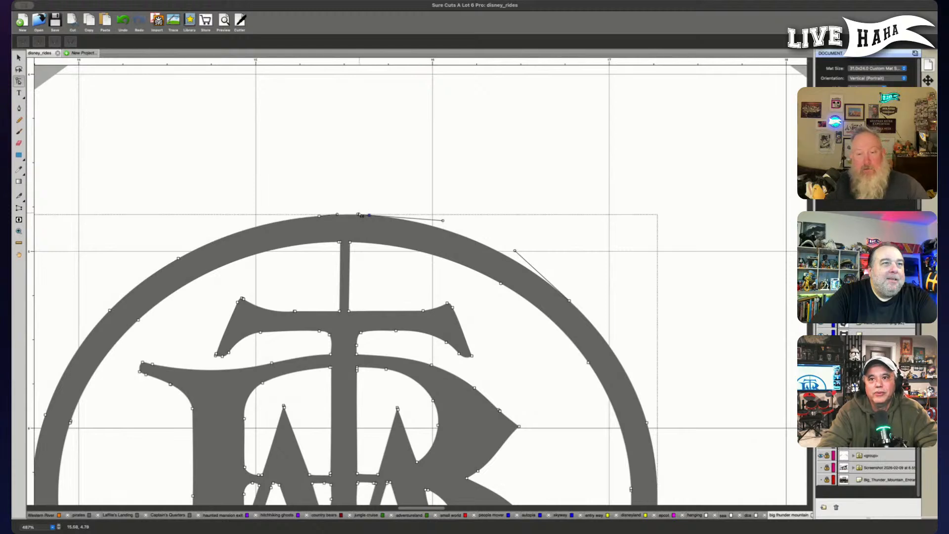
{"action": "left_click", "coordinate": [417, 196]}
Lower the right-hand node on the emblem's top edge slightly so the outer curve runs smoothly, and deselect the emblem.
{"action": "left_click_drag", "start_coordinate": [336, 191], "coordinate": [375, 218]}
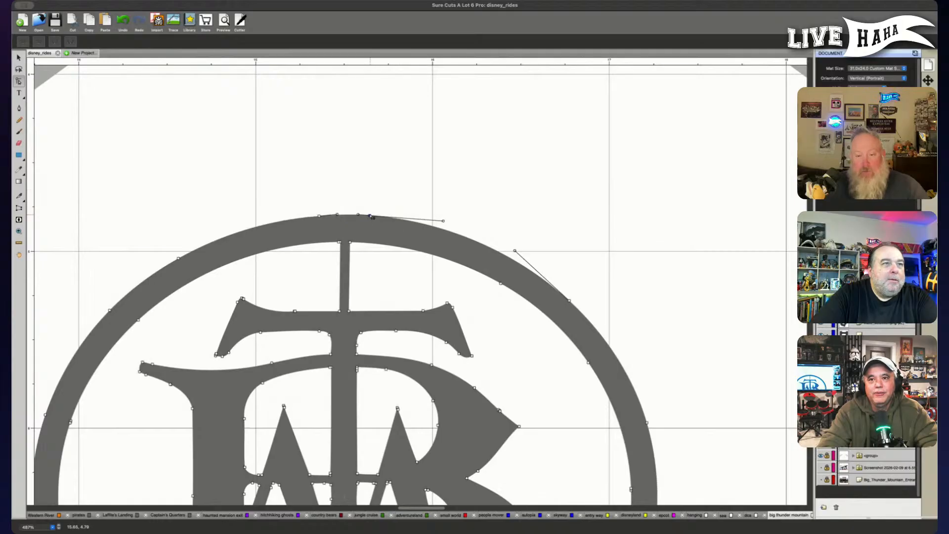
{"action": "left_click", "coordinate": [371, 217]}
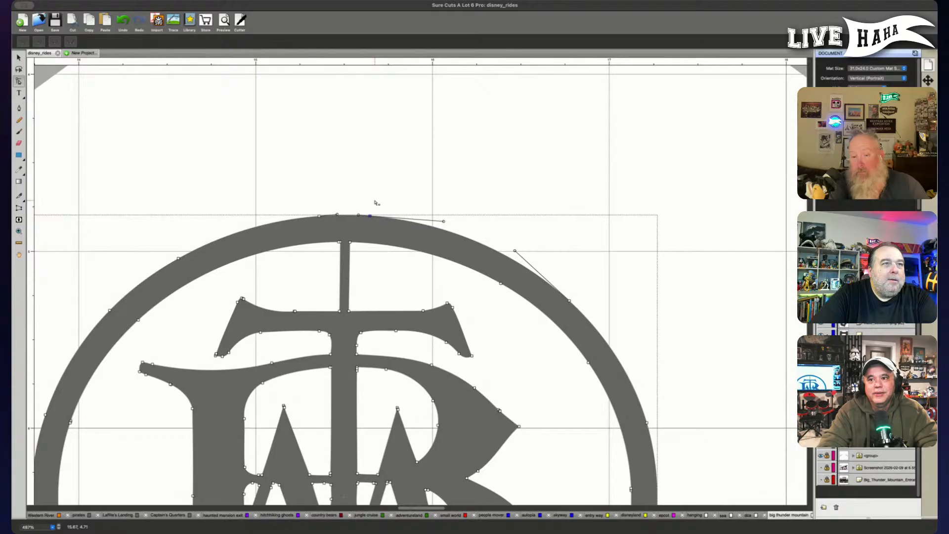
{"action": "key", "text": "Up"}
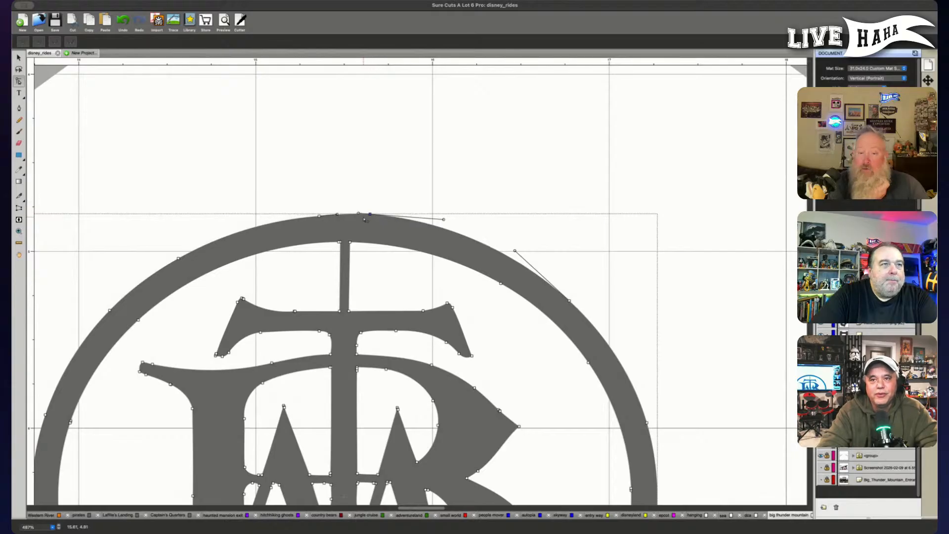
{"action": "key", "text": "Down"}
{"action": "key", "text": "Down"}
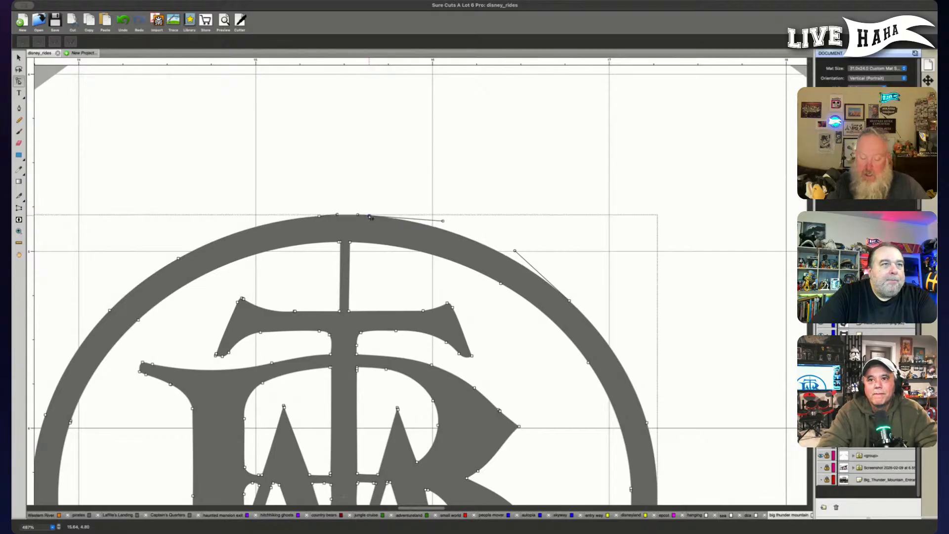
{"action": "left_click", "coordinate": [382, 179]}
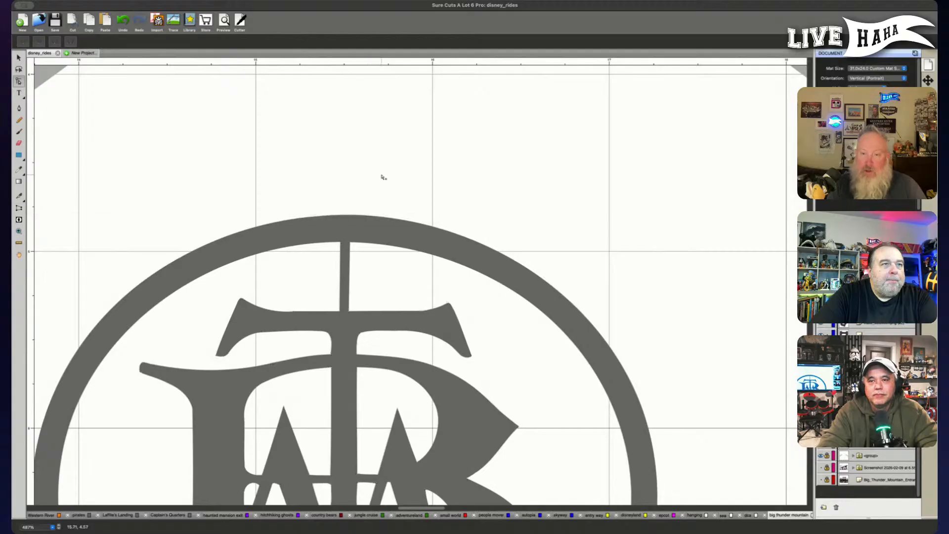
Examine the round BTM emblem's outline and the whole sign artwork around it with nothing selected.
{"action": "scroll", "coordinate": [383, 178], "scroll_direction": "left", "scroll_amount": 4}
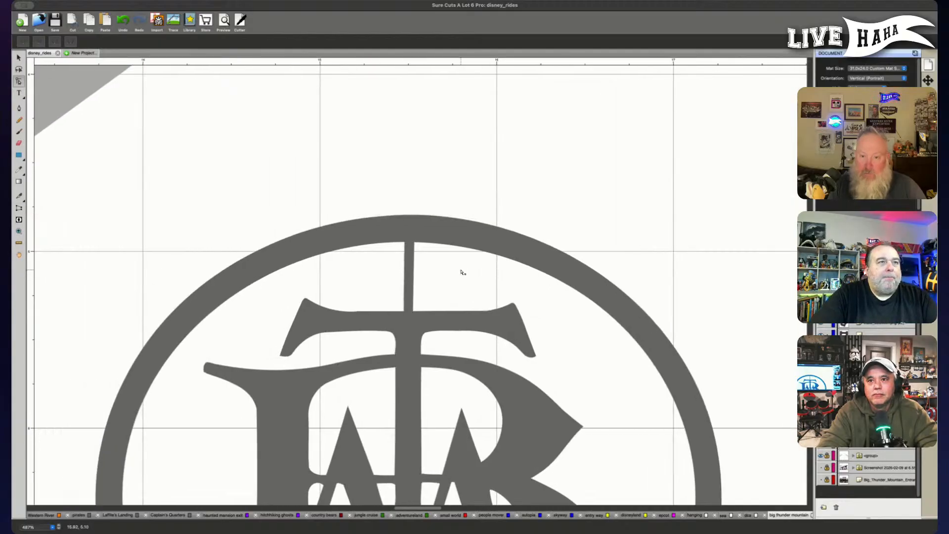
{"action": "scroll", "coordinate": [461, 271], "scroll_direction": "down", "scroll_amount": 10}
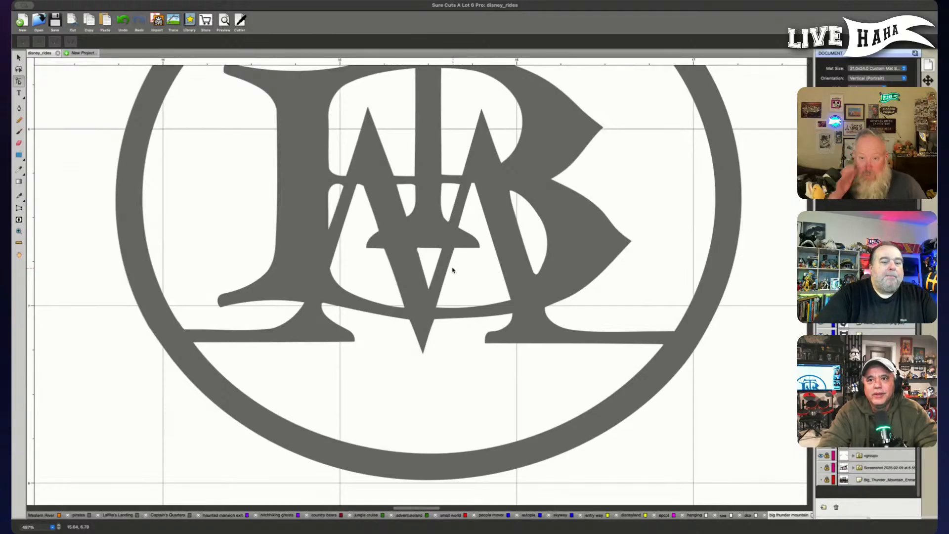
{"action": "scroll", "coordinate": [460, 269], "scroll_direction": "down", "scroll_amount": 5}
{"action": "scroll", "coordinate": [456, 270], "scroll_direction": "down", "scroll_amount": 8}
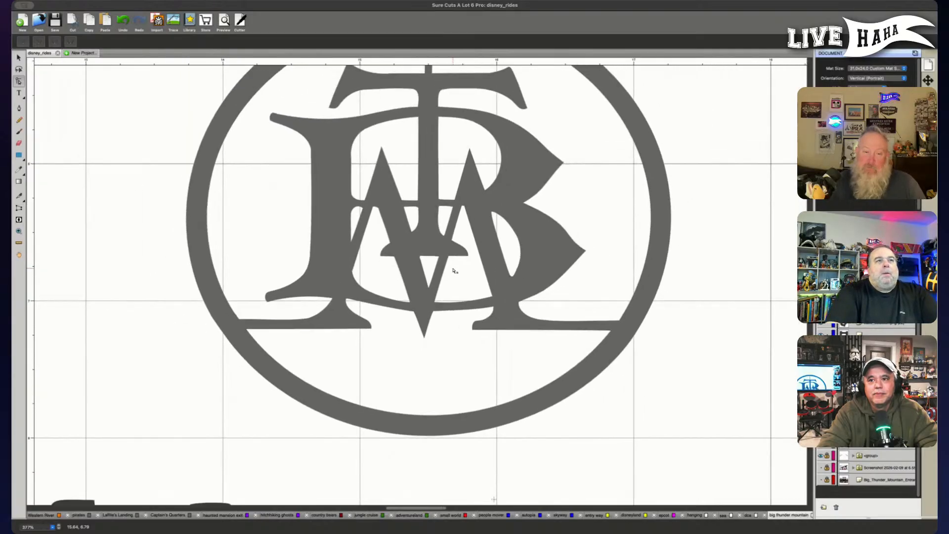
{"action": "scroll", "coordinate": [454, 271], "scroll_direction": "down", "scroll_amount": 3}
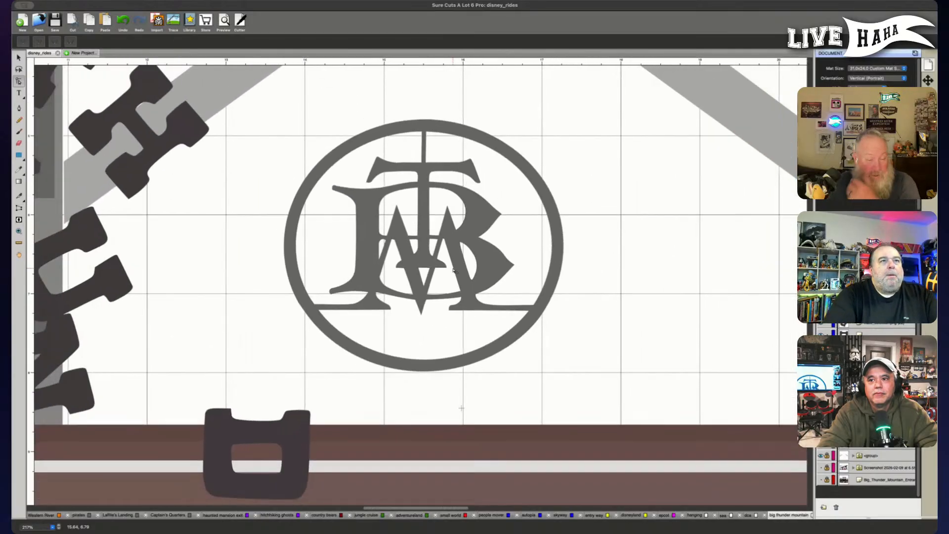
{"action": "scroll", "coordinate": [554, 284], "scroll_direction": "up", "scroll_amount": 1}
{"action": "scroll", "coordinate": [592, 294], "scroll_direction": "up", "scroll_amount": 1}
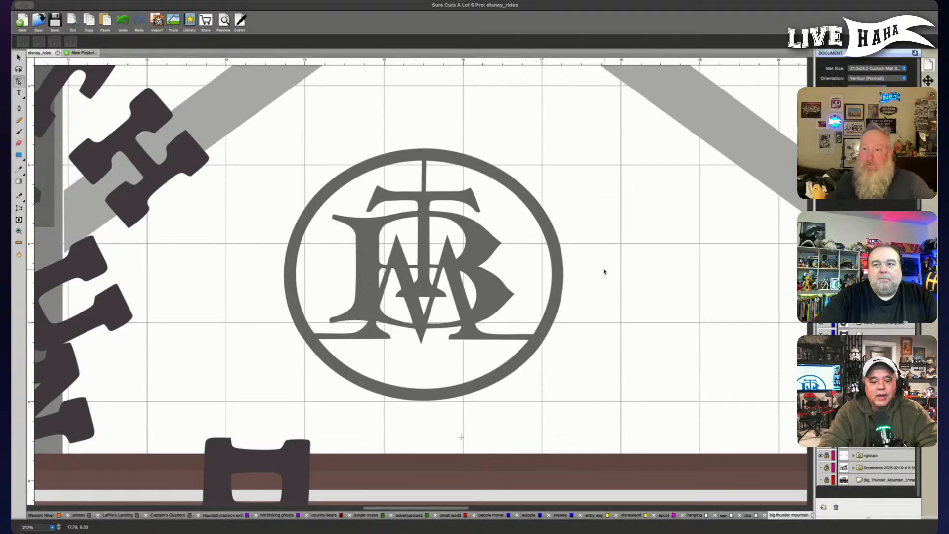
{"action": "key", "text": "v"}
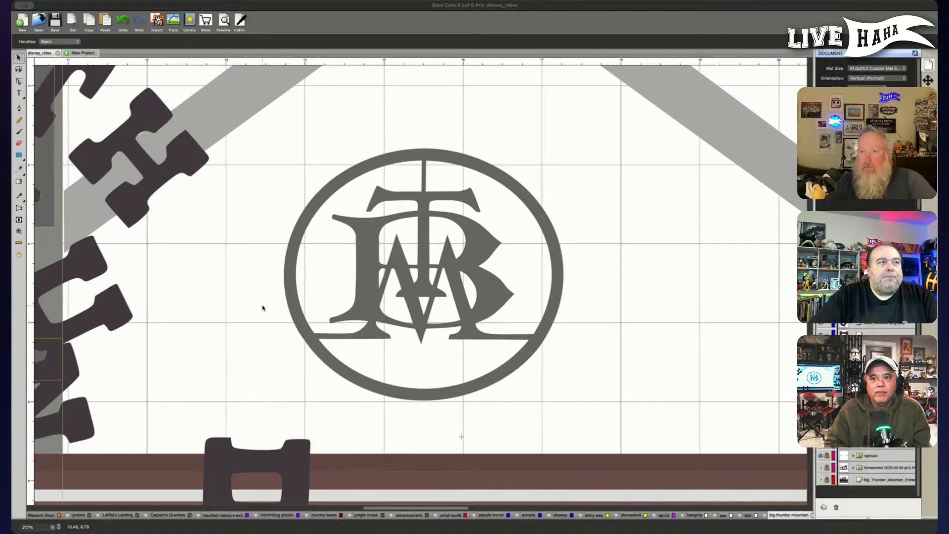
{"action": "scroll", "coordinate": [264, 308], "scroll_direction": "down", "scroll_amount": 1}
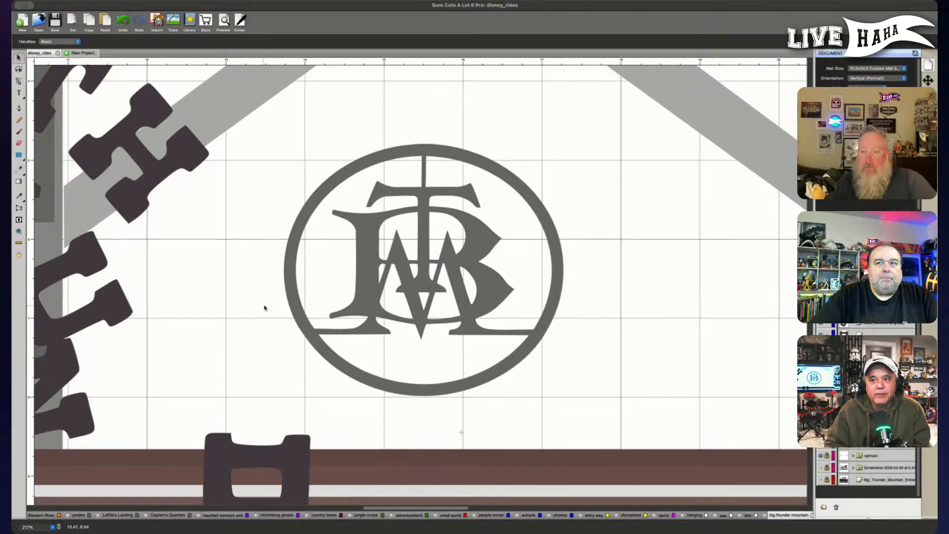
{"action": "scroll", "coordinate": [298, 311], "scroll_direction": "down", "scroll_amount": 1}
{"action": "scroll", "coordinate": [300, 313], "scroll_direction": "down", "scroll_amount": 10}
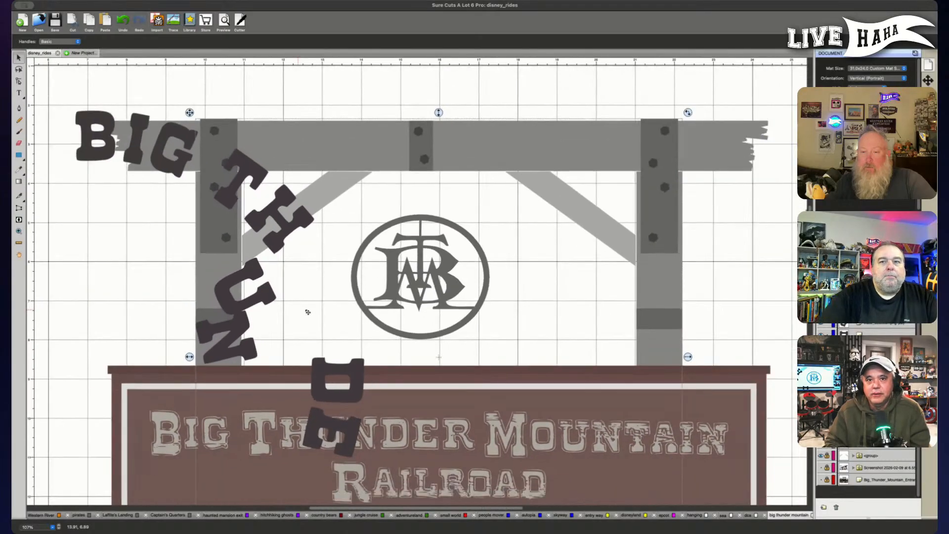
{"action": "key", "text": "Escape"}
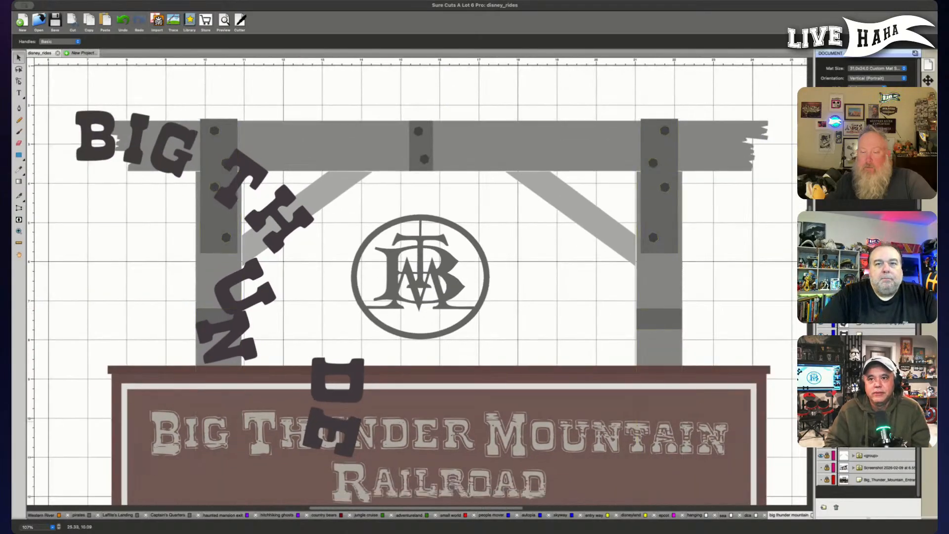
{"action": "scroll", "coordinate": [575, 281], "scroll_direction": "down", "scroll_amount": 1}
{"action": "scroll", "coordinate": [557, 275], "scroll_direction": "left", "scroll_amount": 3}
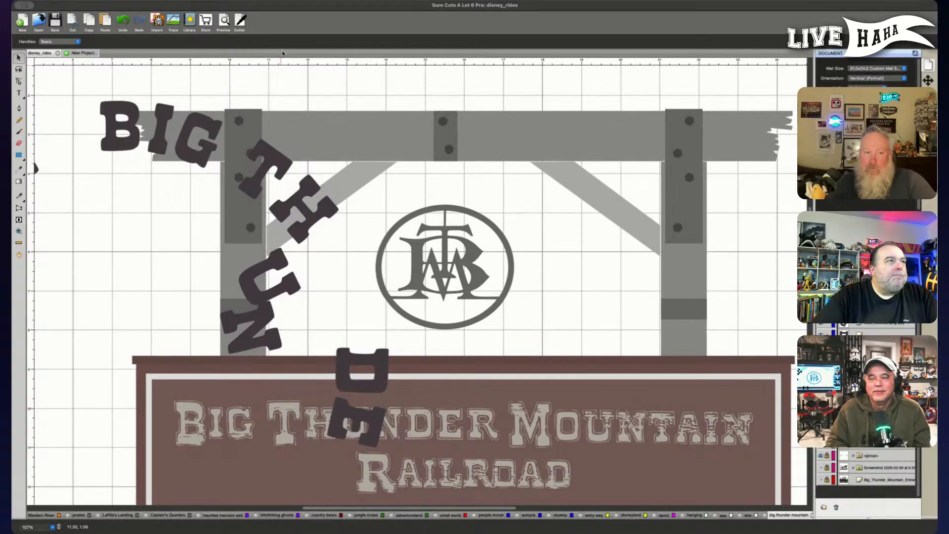
Place horizontal guides at the top and bottom of the letter B in BIG, and hide the sign artwork group.
{"action": "left_click_drag", "start_coordinate": [206, 61], "coordinate": [208, 103]}
{"action": "left_click_drag", "start_coordinate": [234, 62], "coordinate": [221, 153]}
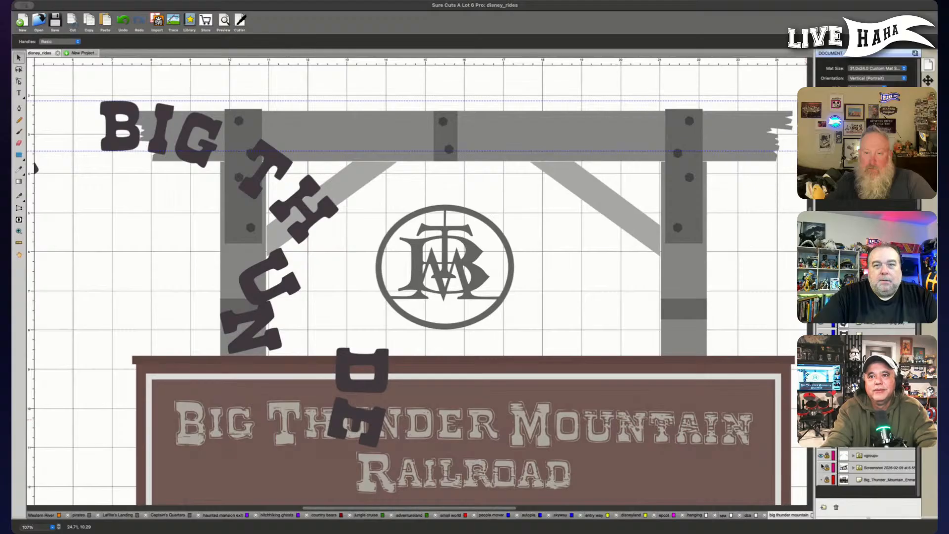
{"action": "left_click", "coordinate": [822, 455]}
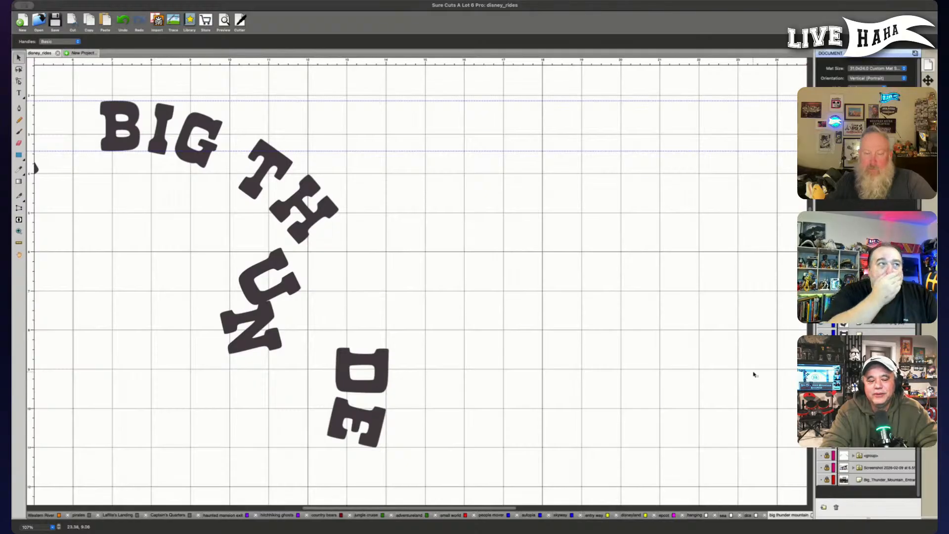
Rotate the letter B of BIG slightly so it stands straight between the two horizontal guides.
{"action": "scroll", "coordinate": [660, 356], "scroll_direction": "left", "scroll_amount": 10}
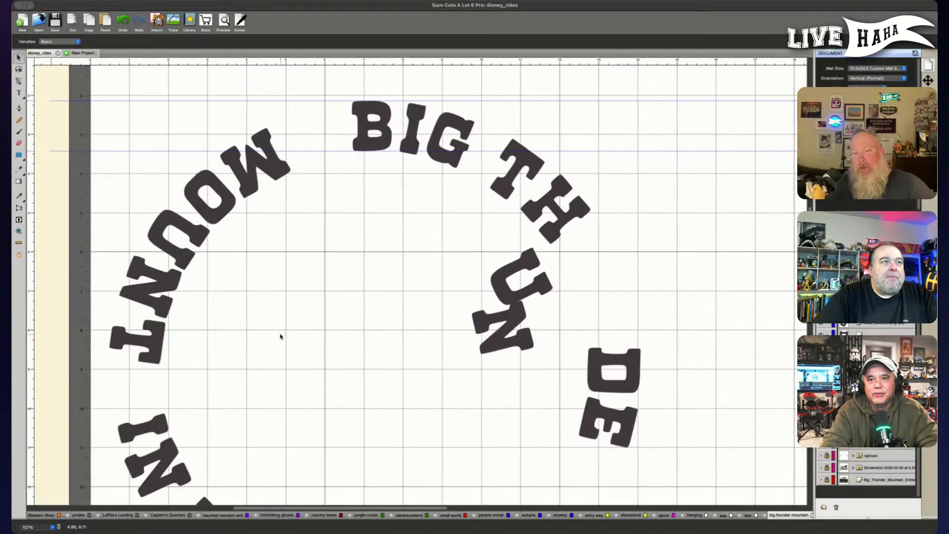
{"action": "scroll", "coordinate": [397, 324], "scroll_direction": "up", "scroll_amount": 5}
{"action": "scroll", "coordinate": [394, 323], "scroll_direction": "up", "scroll_amount": 1}
{"action": "left_click", "coordinate": [374, 255]}
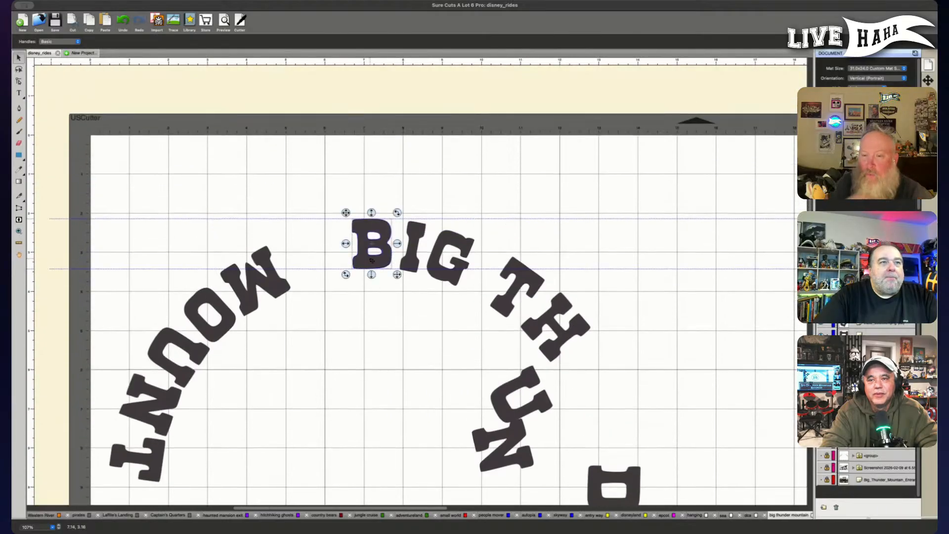
{"action": "left_click_drag", "start_coordinate": [402, 214], "coordinate": [401, 214]}
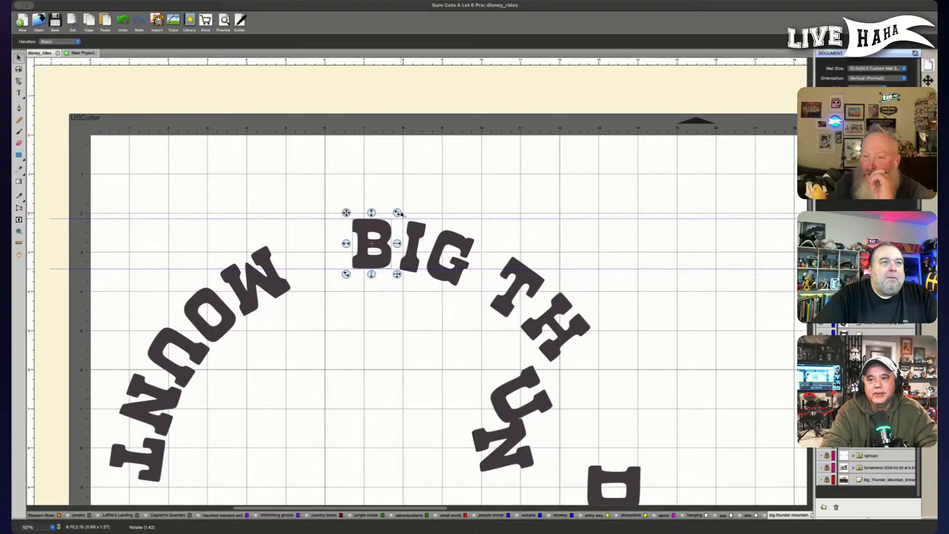
Rotate the letter I of BIG upright and move it up to fit between the horizontal guides.
{"action": "left_click", "coordinate": [413, 245]}
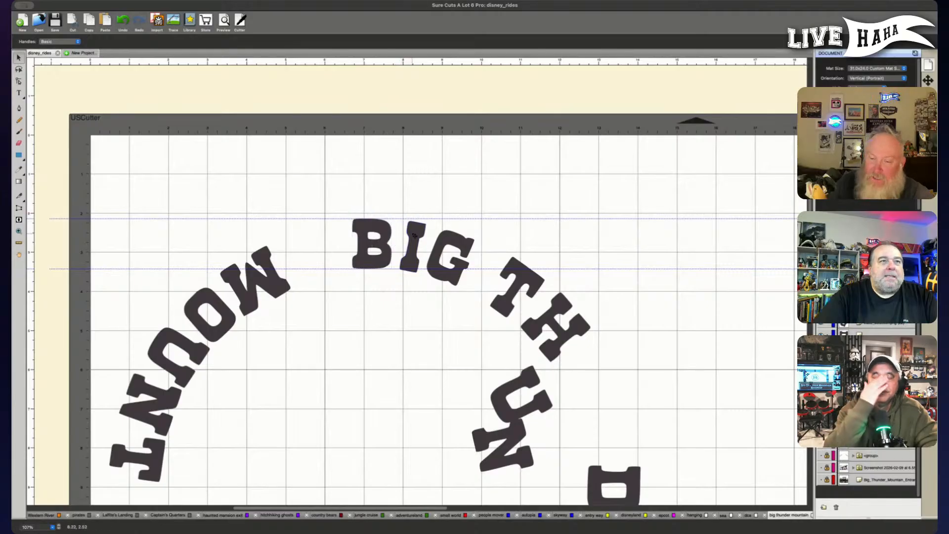
{"action": "left_click_drag", "start_coordinate": [433, 215], "coordinate": [429, 212]}
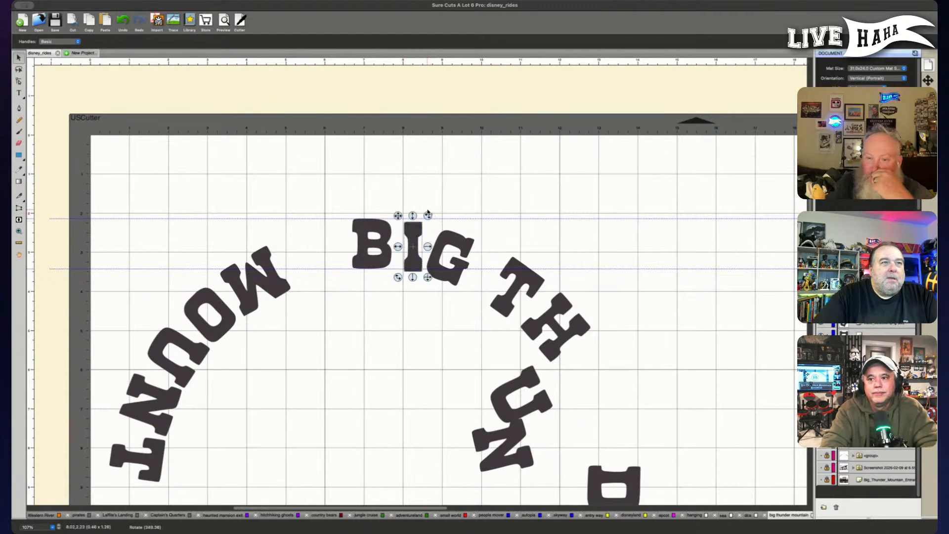
{"action": "left_click", "coordinate": [429, 211]}
{"action": "left_click", "coordinate": [403, 238]}
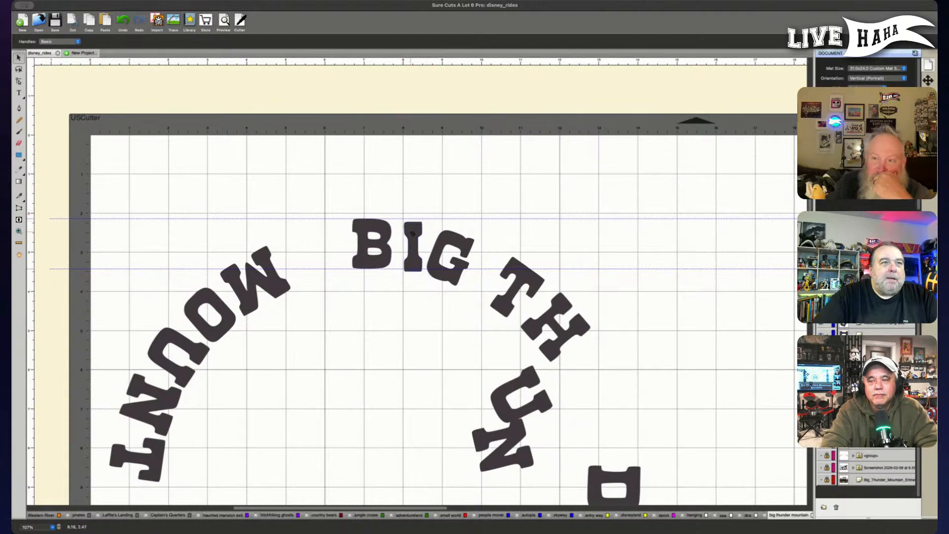
{"action": "mouse_move", "coordinate": [429, 220]}
{"action": "left_mouse_down"}
{"action": "mouse_move", "coordinate": [413, 215]}
{"action": "mouse_move", "coordinate": [429, 214]}
{"action": "left_mouse_up"}
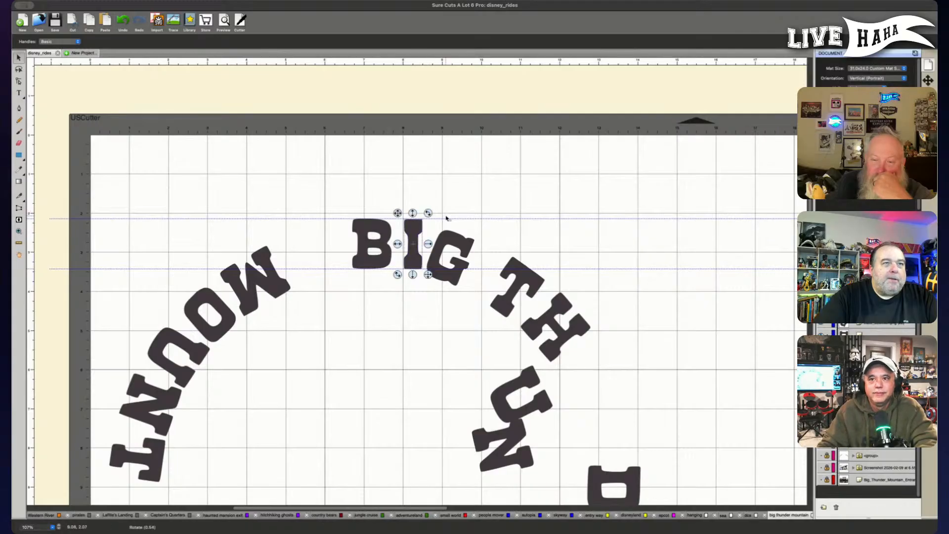
Rotate the letter G upright and align it between the horizontal guides, fine-tune the I's rotation, and deselect.
{"action": "left_click", "coordinate": [464, 241]}
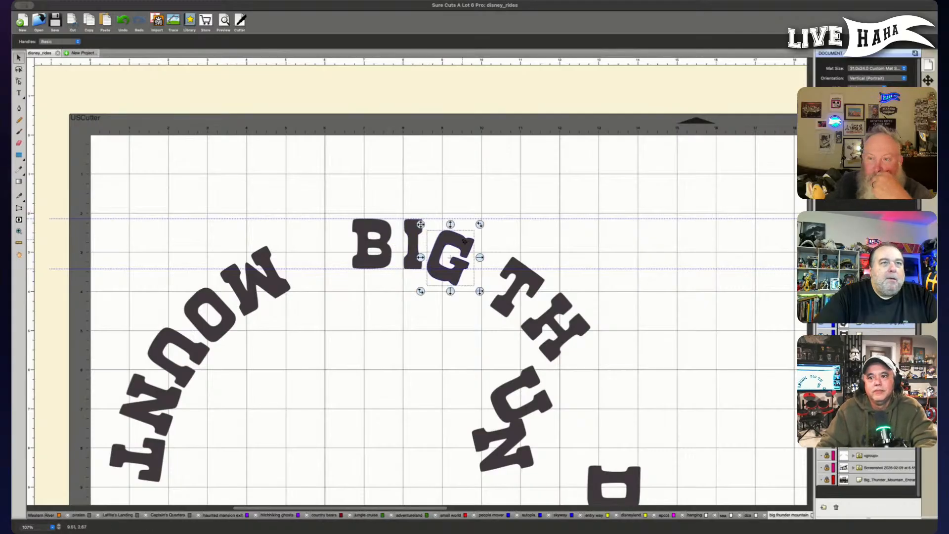
{"action": "mouse_move", "coordinate": [480, 224]}
{"action": "left_mouse_down"}
{"action": "mouse_move", "coordinate": [452, 218]}
{"action": "mouse_move", "coordinate": [472, 212]}
{"action": "mouse_move", "coordinate": [449, 216]}
{"action": "mouse_move", "coordinate": [480, 215]}
{"action": "left_mouse_up"}
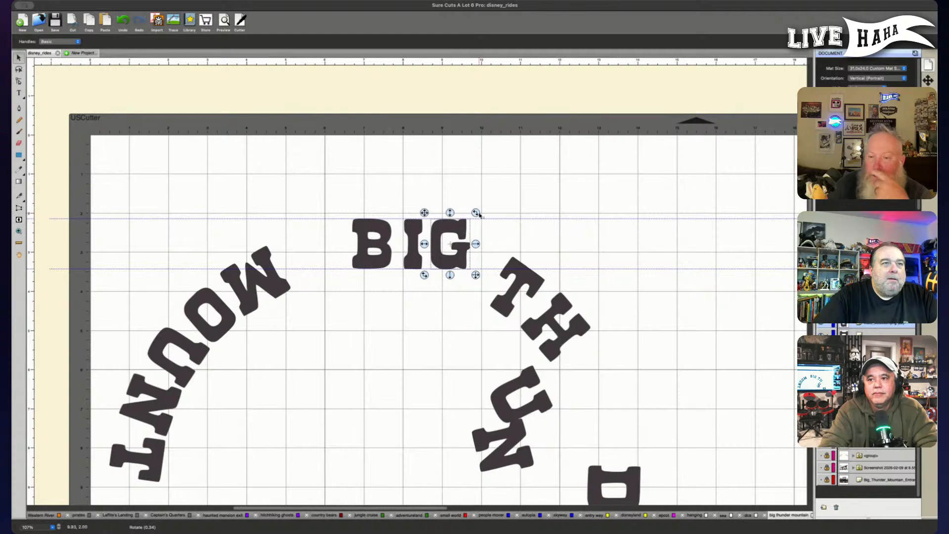
{"action": "left_click", "coordinate": [416, 244]}
{"action": "left_click_drag", "start_coordinate": [428, 213], "coordinate": [430, 214]}
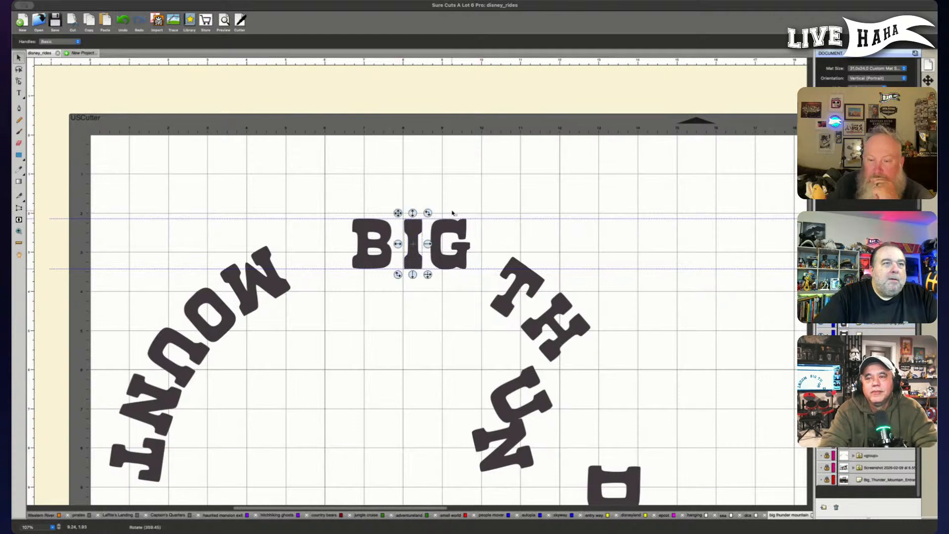
{"action": "left_click", "coordinate": [478, 211]}
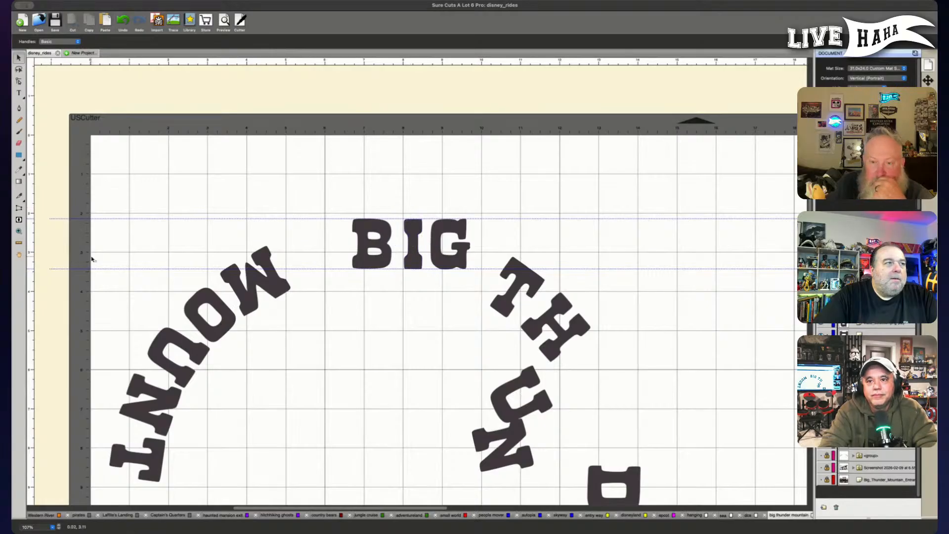
Place a vertical guide at the left edge of the letter G and fine-tune the G's rotation against it.
{"action": "left_click_drag", "start_coordinate": [33, 259], "coordinate": [430, 273]}
{"action": "left_click", "coordinate": [461, 262]}
{"action": "left_click_drag", "start_coordinate": [476, 212], "coordinate": [476, 213]}
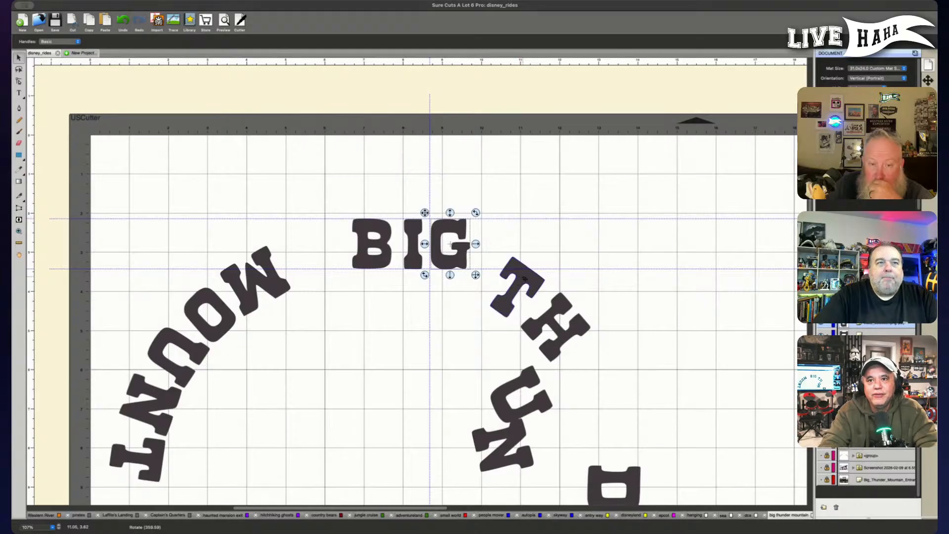
Move the T of THUNDER beside BIG, rotate it upright, and scale it down to fit between the horizontal guides.
{"action": "left_click", "coordinate": [525, 279]}
{"action": "left_click_drag", "start_coordinate": [525, 278], "coordinate": [516, 211]}
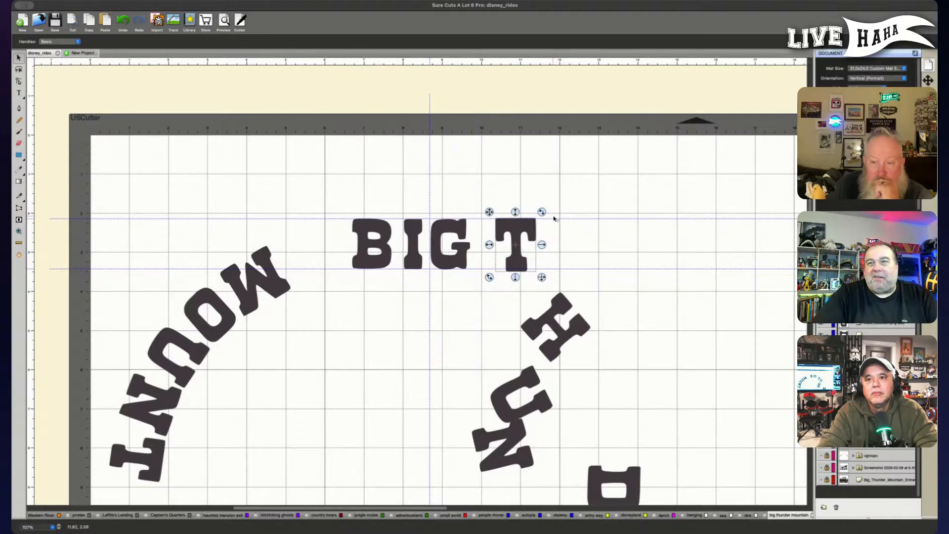
{"action": "left_click_drag", "start_coordinate": [516, 213], "coordinate": [515, 212]}
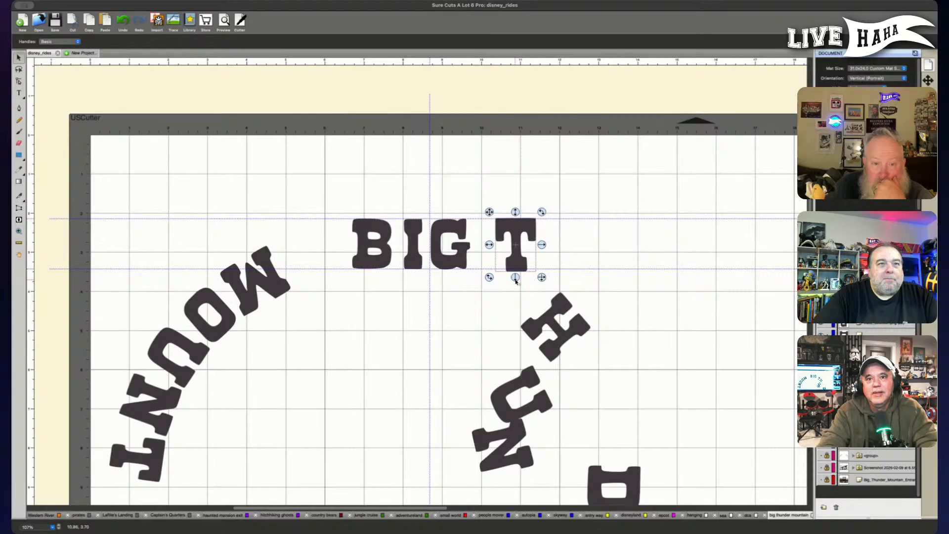
{"action": "left_click_drag", "start_coordinate": [542, 278], "coordinate": [541, 277]}
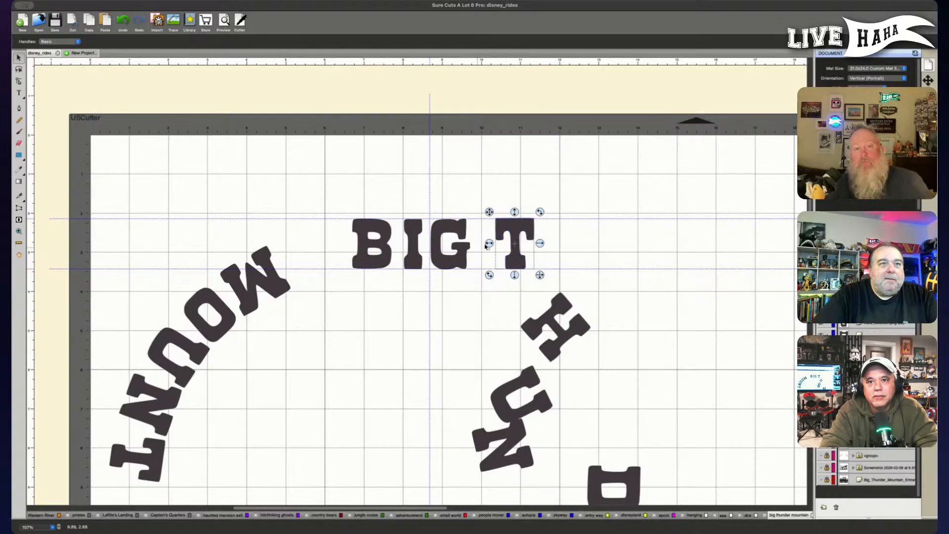
Adjust the points of the T's lower serif and stem to even out its shape, and deselect it.
{"action": "key", "text": "a"}
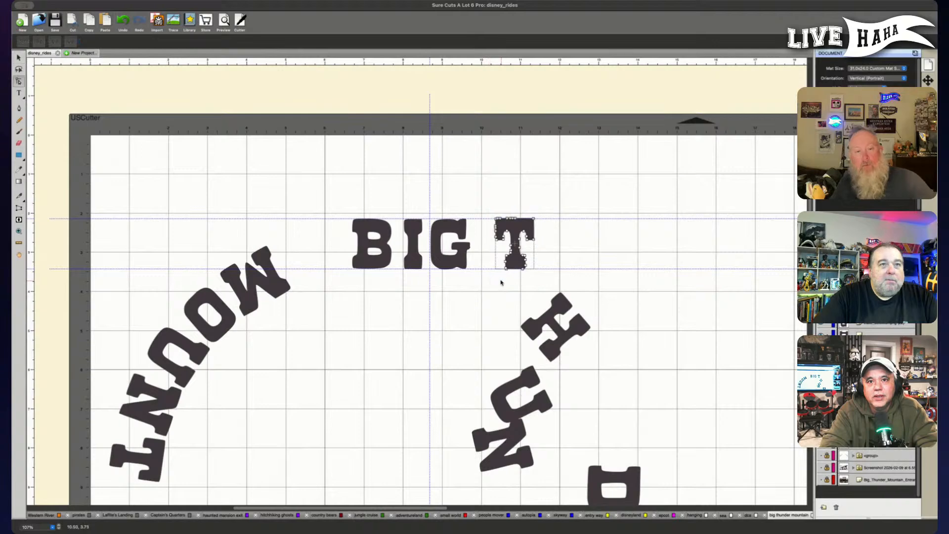
{"action": "left_click_drag", "start_coordinate": [503, 275], "coordinate": [534, 252]}
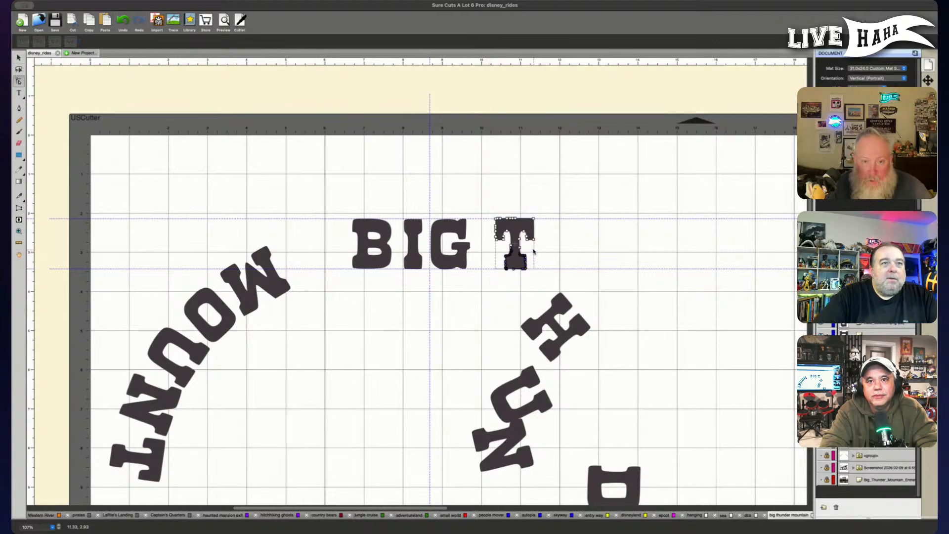
{"action": "scroll", "coordinate": [533, 251], "scroll_direction": "up", "scroll_amount": 5}
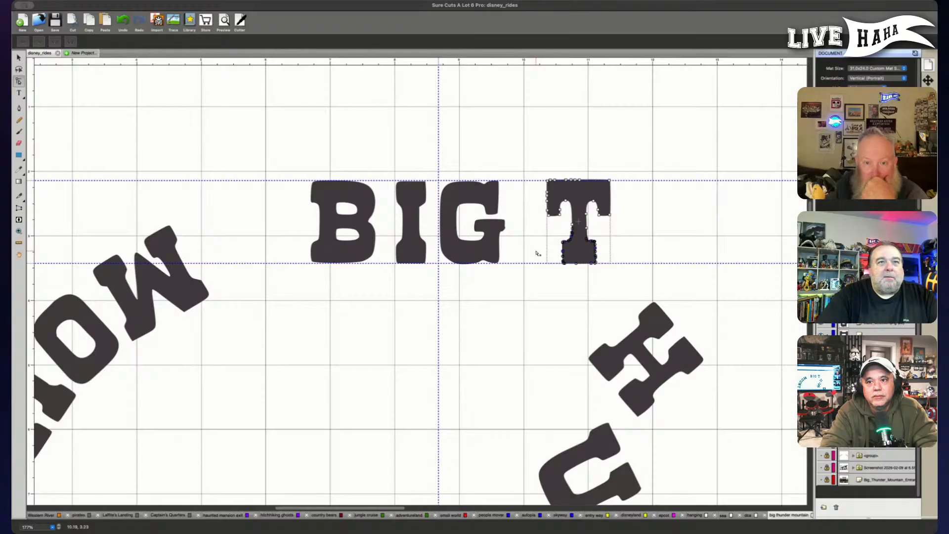
{"action": "left_click", "coordinate": [601, 230]}
{"action": "left_click", "coordinate": [594, 232]}
{"action": "left_click_drag", "start_coordinate": [593, 228], "coordinate": [568, 219]}
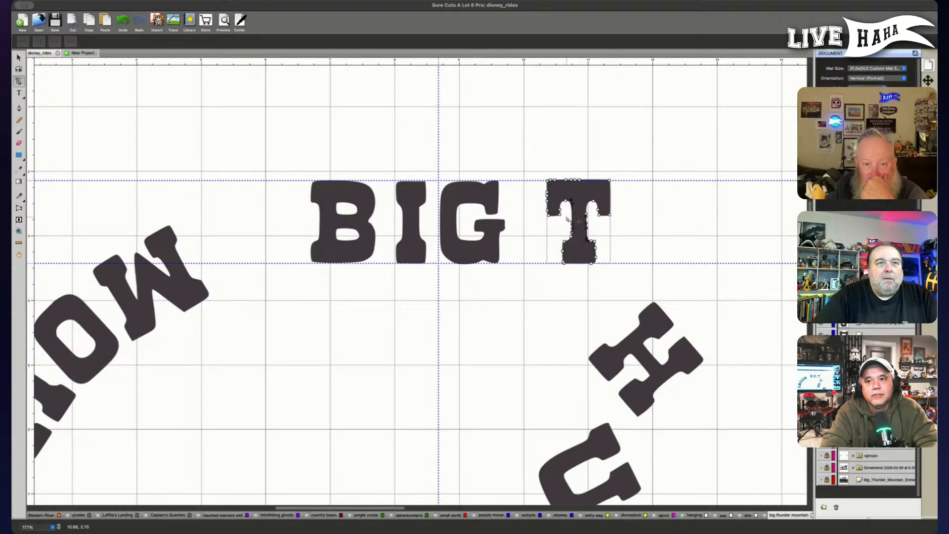
{"action": "left_click_drag", "start_coordinate": [552, 282], "coordinate": [613, 235]}
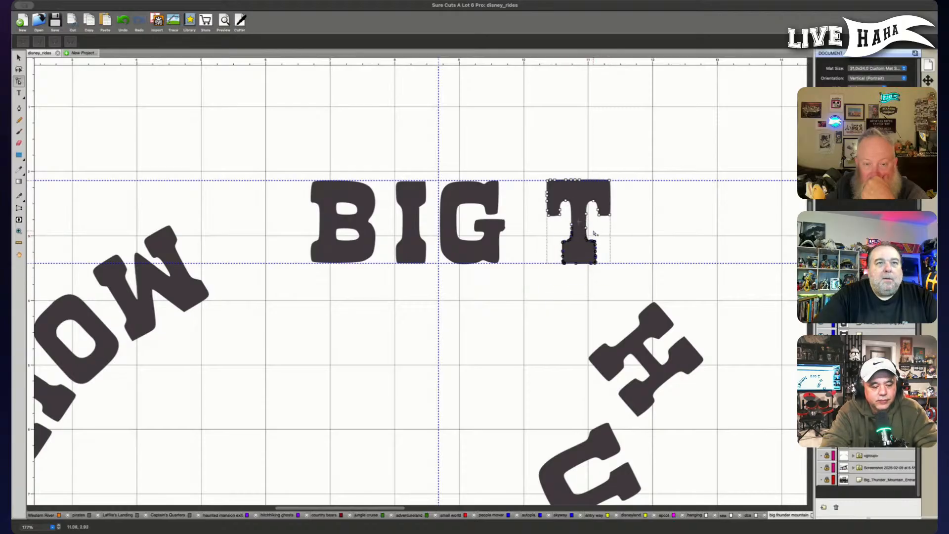
{"action": "left_click", "coordinate": [647, 248]}
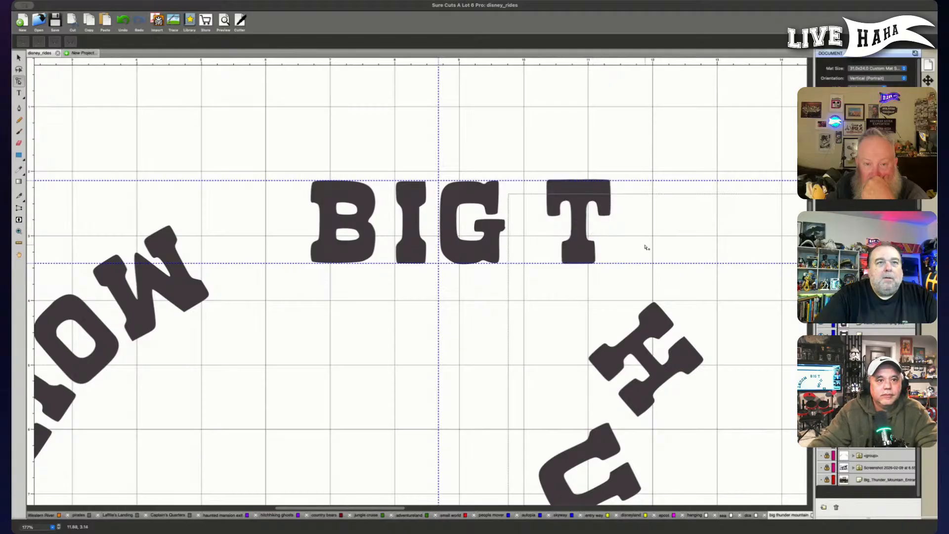
{"action": "left_click", "coordinate": [575, 250]}
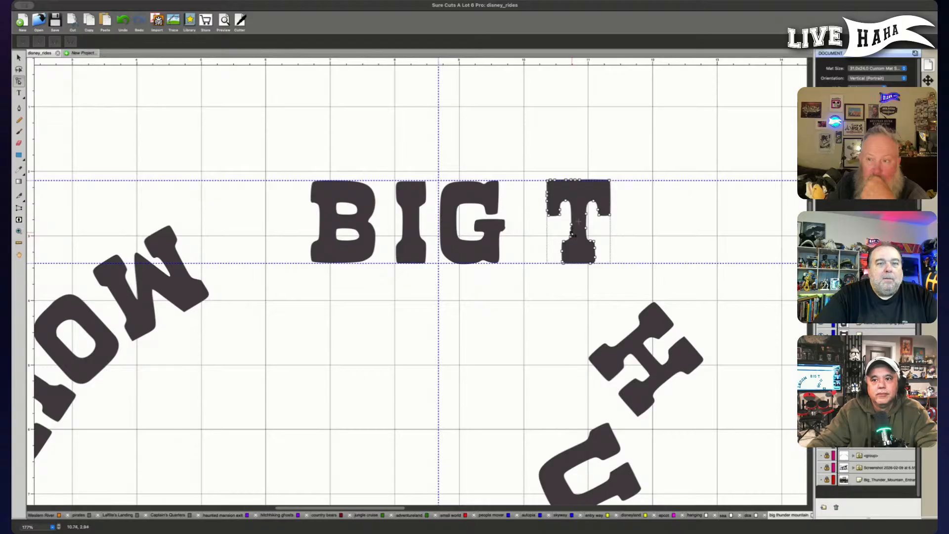
{"action": "key", "text": "super+a"}
{"action": "left_click", "coordinate": [575, 282]}
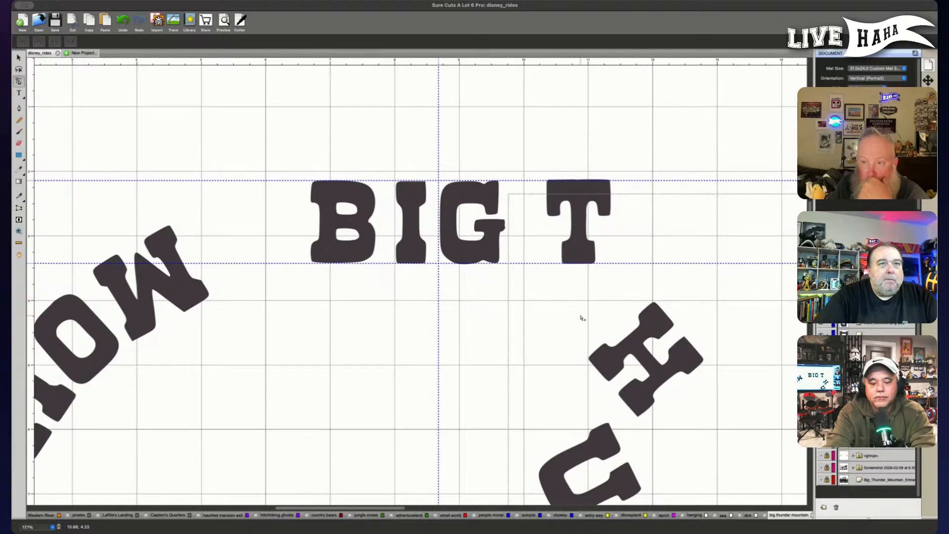
Rotate the letter H upright, move it beside the T, and scale it down to fit between the horizontal guides.
{"action": "key", "text": "v"}
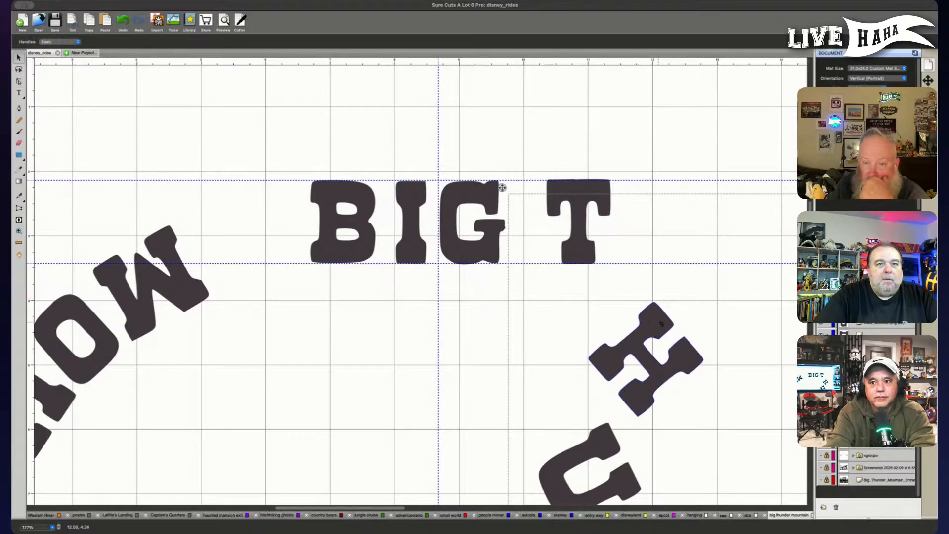
{"action": "left_click", "coordinate": [668, 323]}
{"action": "left_click_drag", "start_coordinate": [709, 296], "coordinate": [639, 282]}
{"action": "left_click_drag", "start_coordinate": [656, 364], "coordinate": [676, 232]}
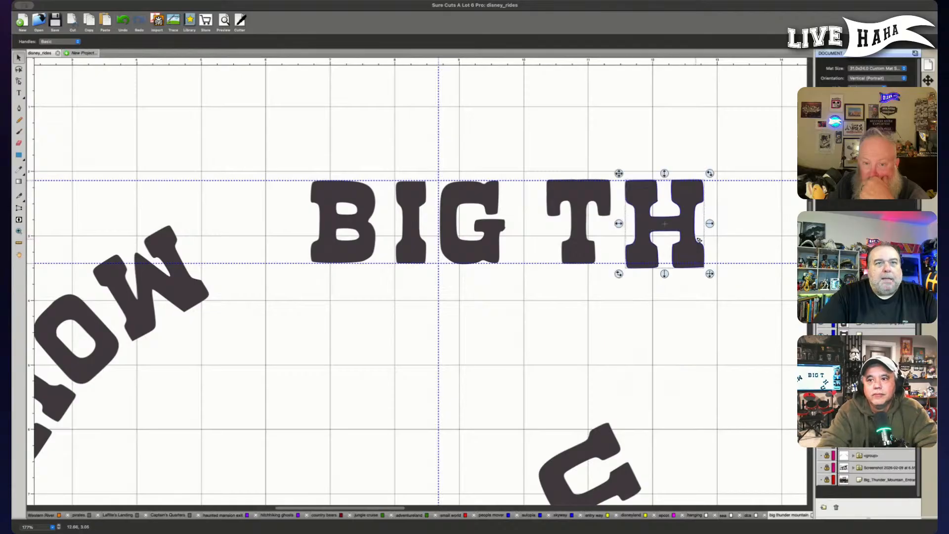
{"action": "left_click_drag", "start_coordinate": [710, 173], "coordinate": [710, 173]}
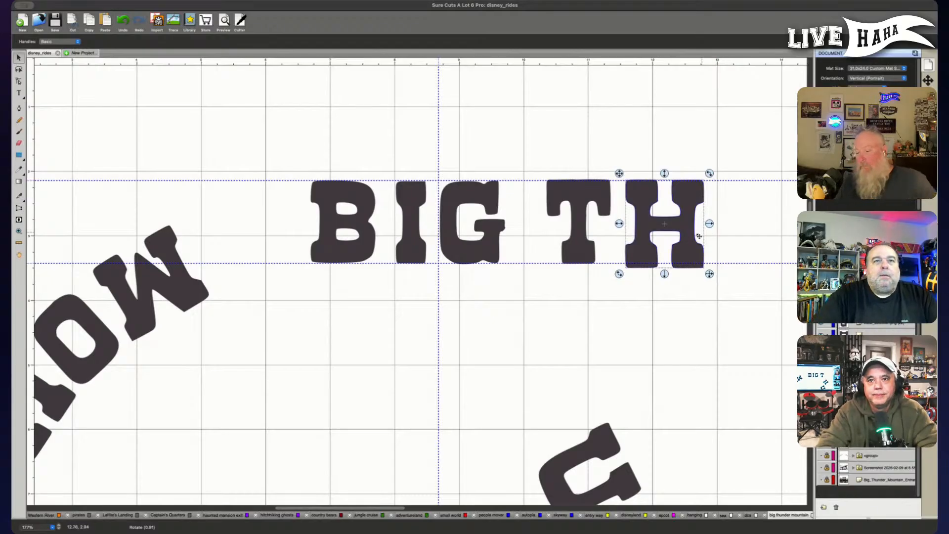
{"action": "left_click", "coordinate": [712, 276]}
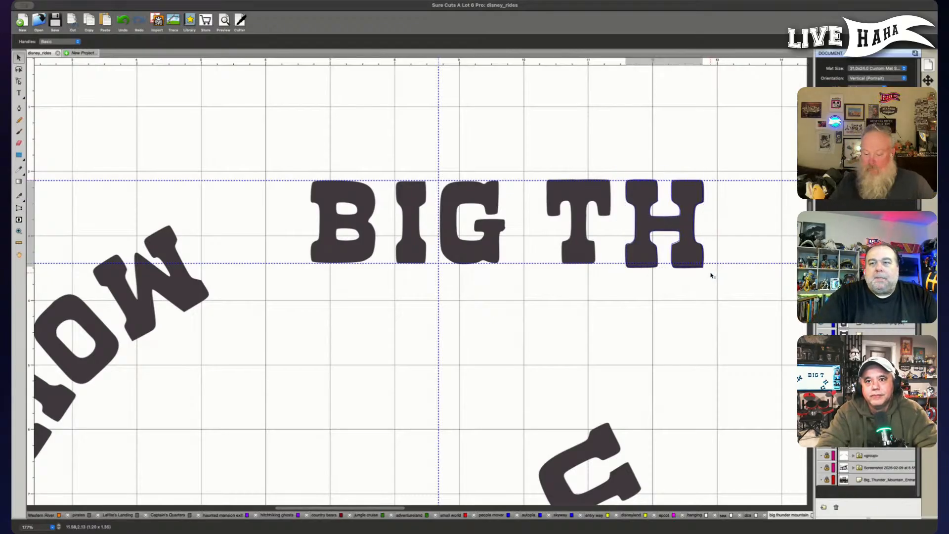
{"action": "left_click", "coordinate": [708, 274]}
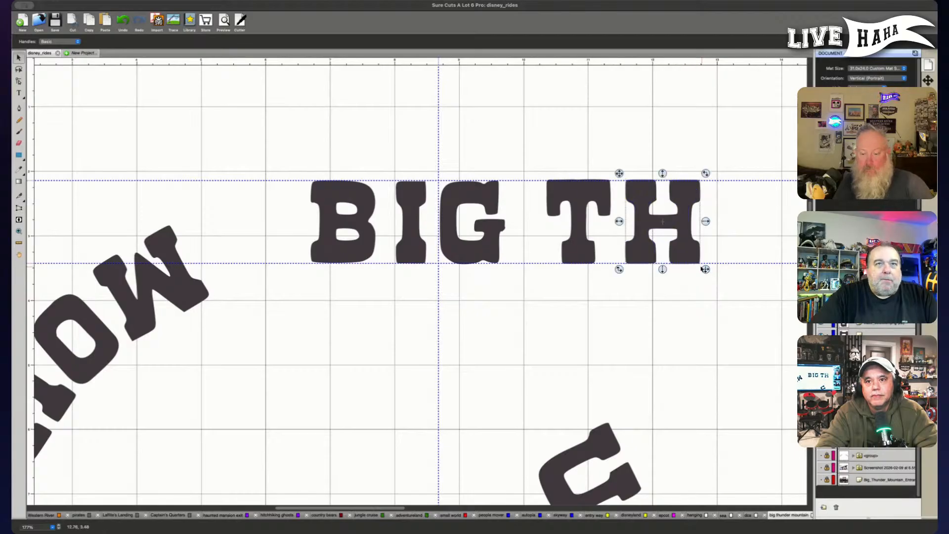
{"action": "left_click_drag", "start_coordinate": [663, 173], "coordinate": [664, 174]}
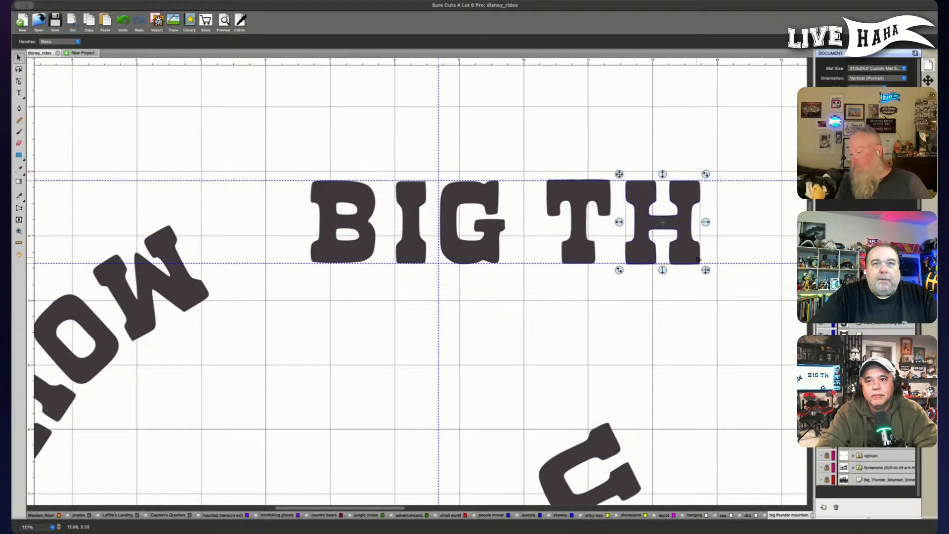
{"action": "left_click_drag", "start_coordinate": [706, 270], "coordinate": [706, 271]}
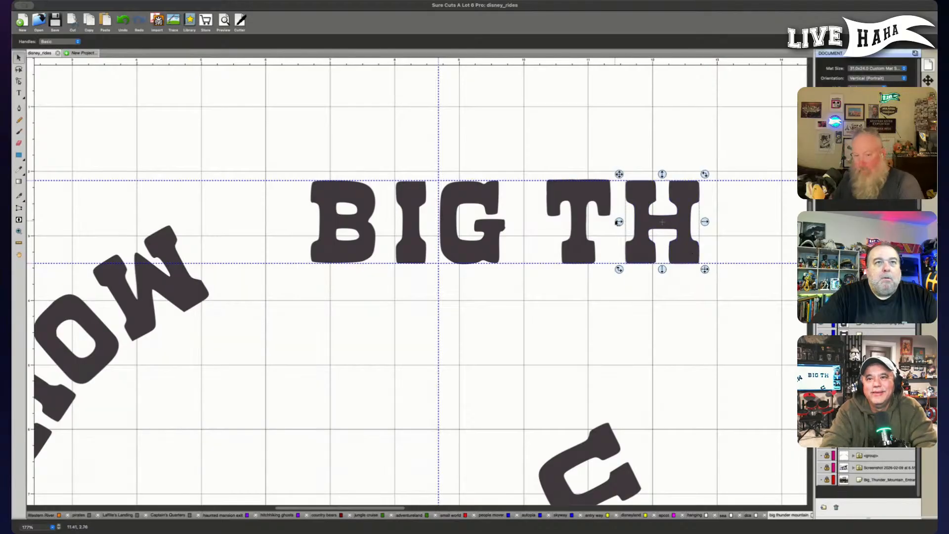
Fine-tune the size of the T so it fits exactly between the horizontal guides, and deselect it.
{"action": "left_click", "coordinate": [576, 196]}
{"action": "left_click_drag", "start_coordinate": [580, 173], "coordinate": [579, 175]}
{"action": "left_click_drag", "start_coordinate": [617, 272], "coordinate": [615, 271]}
{"action": "left_click", "coordinate": [625, 295]}
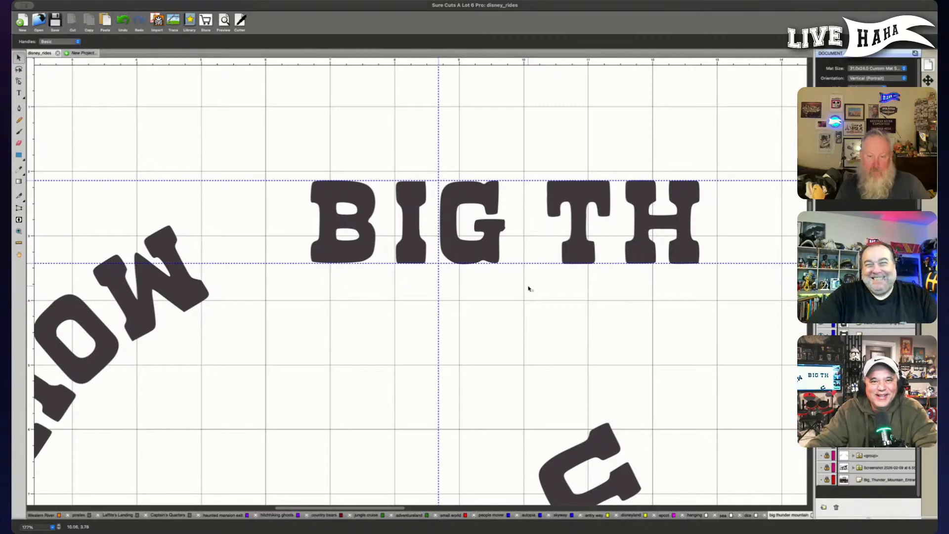
Rotate the letter U upright and move it below and to the right of the H.
{"action": "scroll", "coordinate": [525, 292], "scroll_direction": "right", "scroll_amount": 1}
{"action": "scroll", "coordinate": [525, 290], "scroll_direction": "down", "scroll_amount": 5}
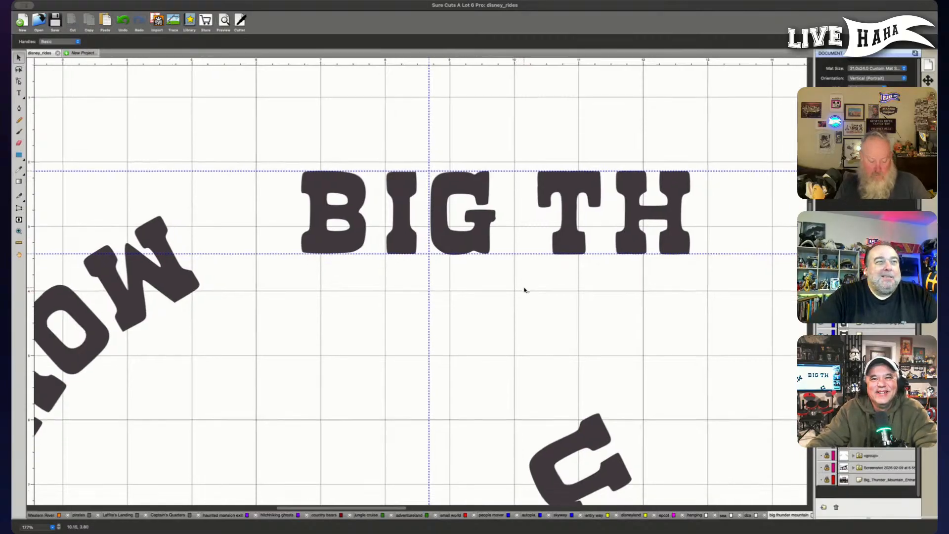
{"action": "scroll", "coordinate": [524, 290], "scroll_direction": "down", "scroll_amount": 2}
{"action": "left_click_drag", "start_coordinate": [536, 297], "coordinate": [601, 198]}
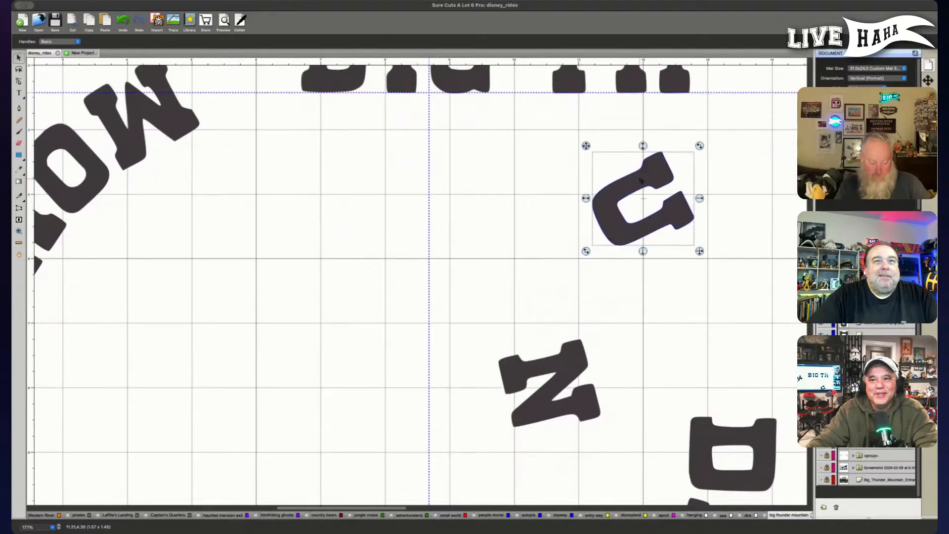
{"action": "left_click_drag", "start_coordinate": [700, 250], "coordinate": [712, 237]}
{"action": "key", "text": "super+z"}
{"action": "mouse_move", "coordinate": [700, 146]}
{"action": "left_mouse_down"}
{"action": "mouse_move", "coordinate": [615, 127]}
{"action": "mouse_move", "coordinate": [689, 155]}
{"action": "left_mouse_up"}
{"action": "left_click_drag", "start_coordinate": [641, 243], "coordinate": [733, 169]}
Move the letter N below the U and rotate it upright, and bring the letter D below them and rotate it upright.
{"action": "left_click_drag", "start_coordinate": [573, 378], "coordinate": [747, 244]}
{"action": "left_click_drag", "start_coordinate": [782, 199], "coordinate": [689, 183]}
{"action": "left_click_drag", "start_coordinate": [743, 431], "coordinate": [594, 306]}
Move the letter E to the left of the N and the upright D to the right of it.
{"action": "scroll", "coordinate": [732, 443], "scroll_direction": "down", "scroll_amount": 5}
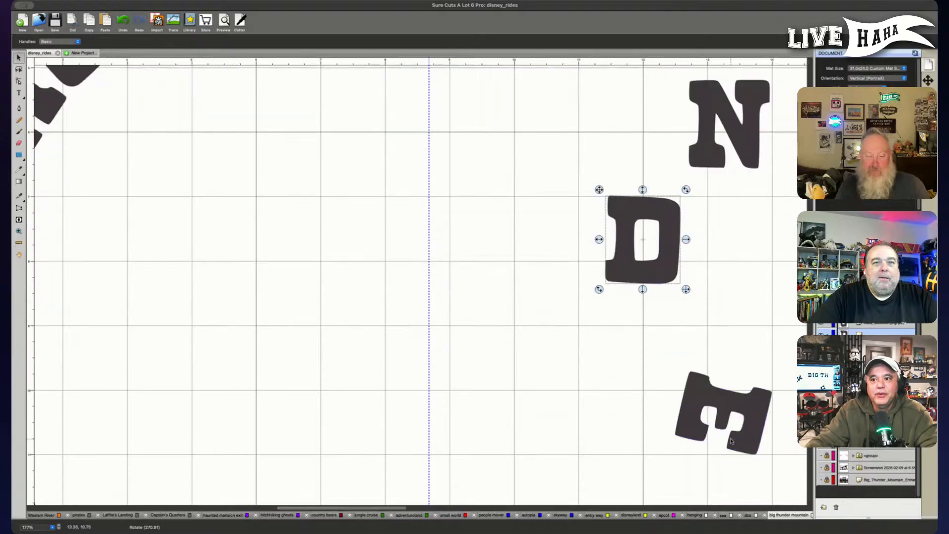
{"action": "left_click_drag", "start_coordinate": [742, 401], "coordinate": [638, 125]}
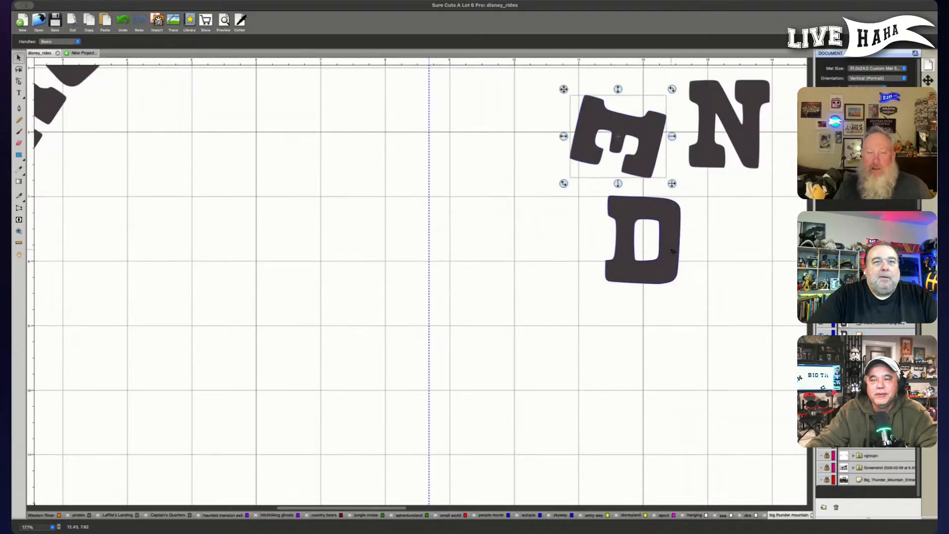
{"action": "scroll", "coordinate": [746, 362], "scroll_direction": "up", "scroll_amount": 3}
{"action": "scroll", "coordinate": [746, 362], "scroll_direction": "up", "scroll_amount": 3}
{"action": "scroll", "coordinate": [733, 361], "scroll_direction": "right", "scroll_amount": 4}
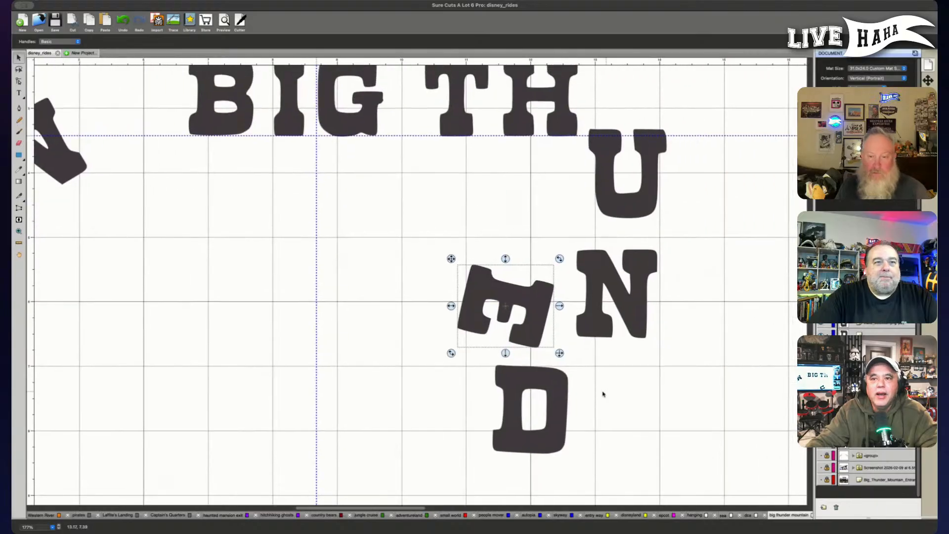
{"action": "left_click_drag", "start_coordinate": [563, 403], "coordinate": [758, 237]}
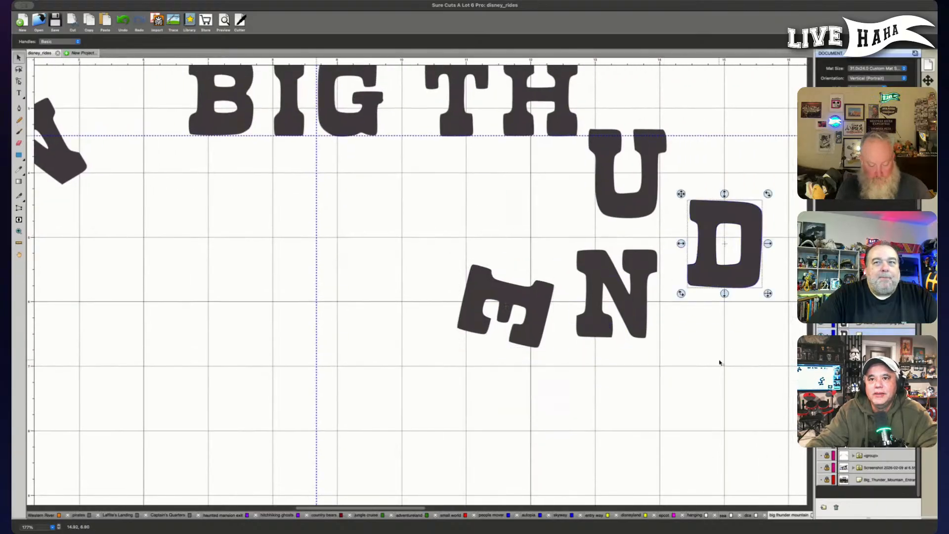
Adjust the points along the bottom edge of the U's inner opening.
{"action": "scroll", "coordinate": [721, 363], "scroll_direction": "up", "scroll_amount": 2}
{"action": "scroll", "coordinate": [720, 365], "scroll_direction": "up", "scroll_amount": 5}
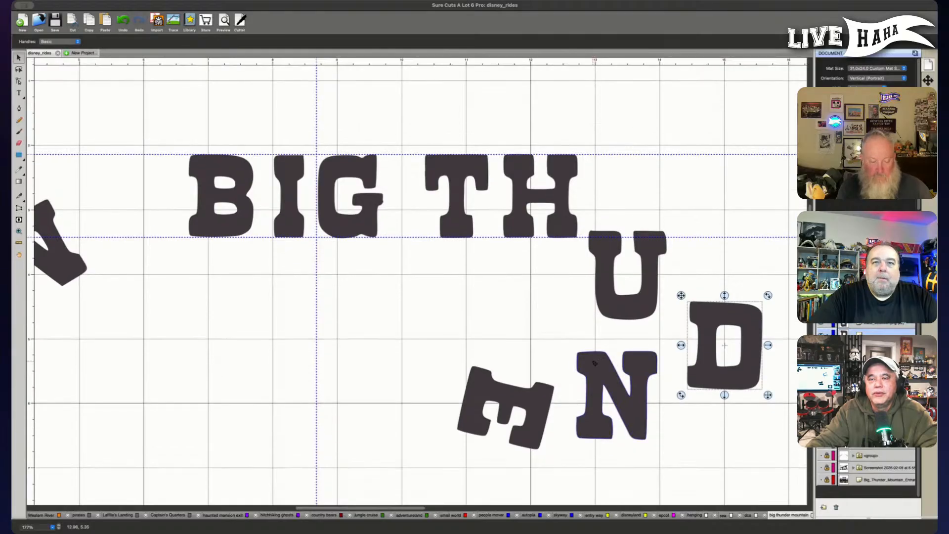
{"action": "left_click", "coordinate": [628, 307]}
{"action": "double_click", "coordinate": [627, 301]}
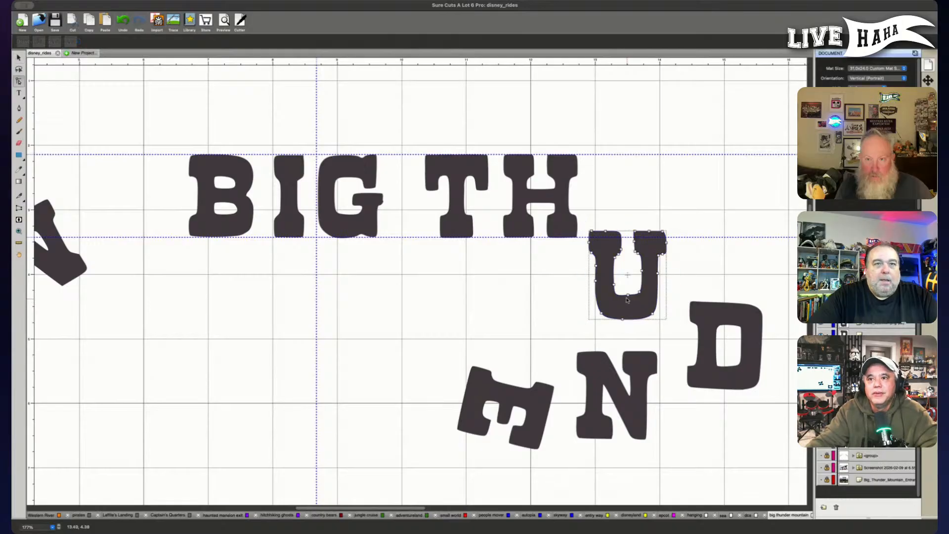
{"action": "left_click_drag", "start_coordinate": [625, 281], "coordinate": [643, 302]}
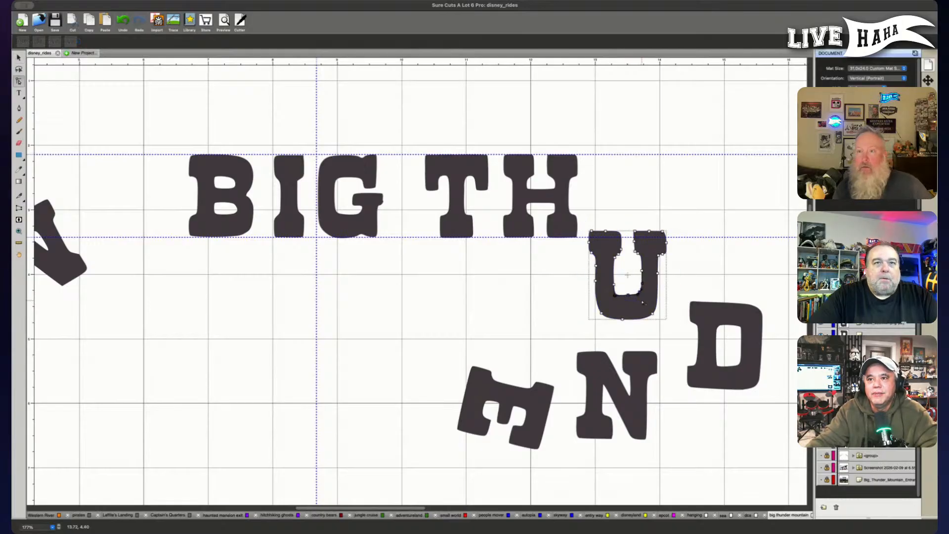
{"action": "left_click", "coordinate": [640, 291]}
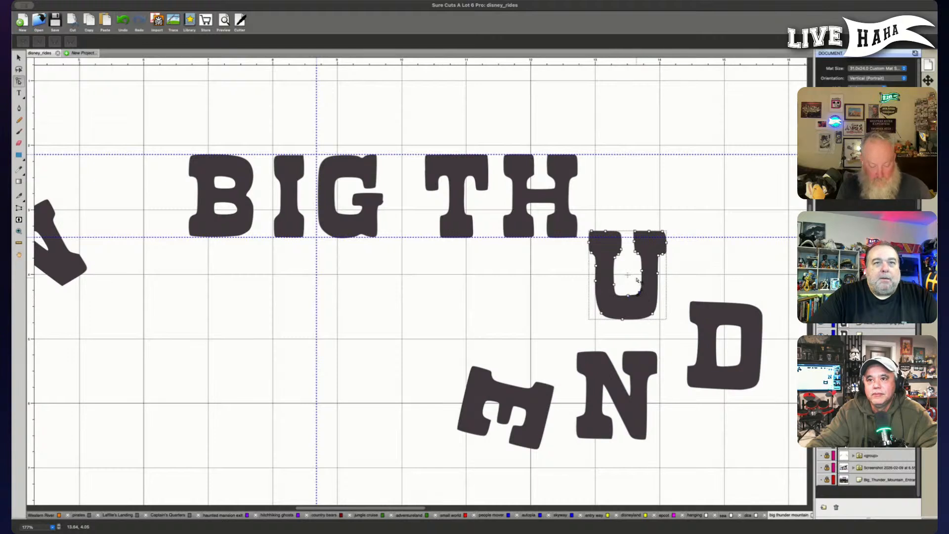
{"action": "left_click", "coordinate": [675, 278]}
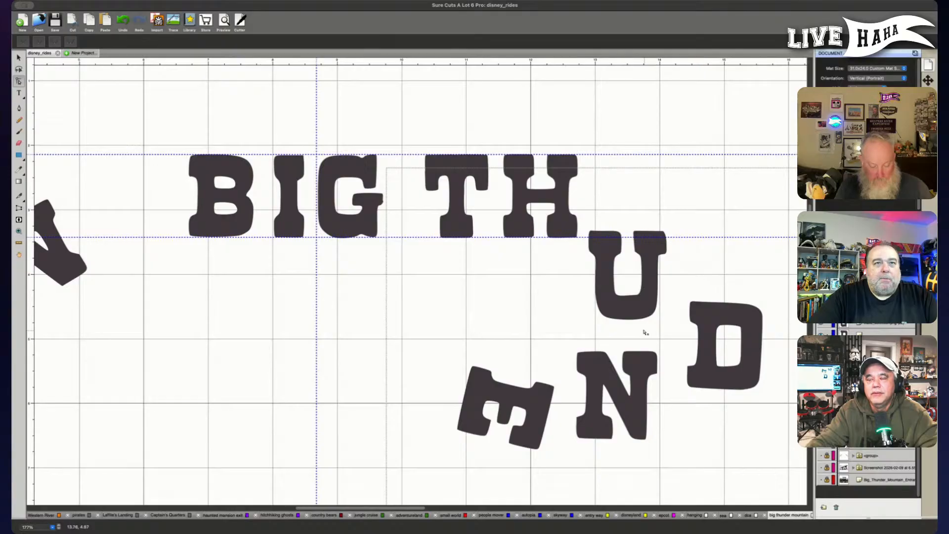
Refine the points at the lower-right inside corner of the U, and deselect it.
{"action": "left_click", "coordinate": [636, 304]}
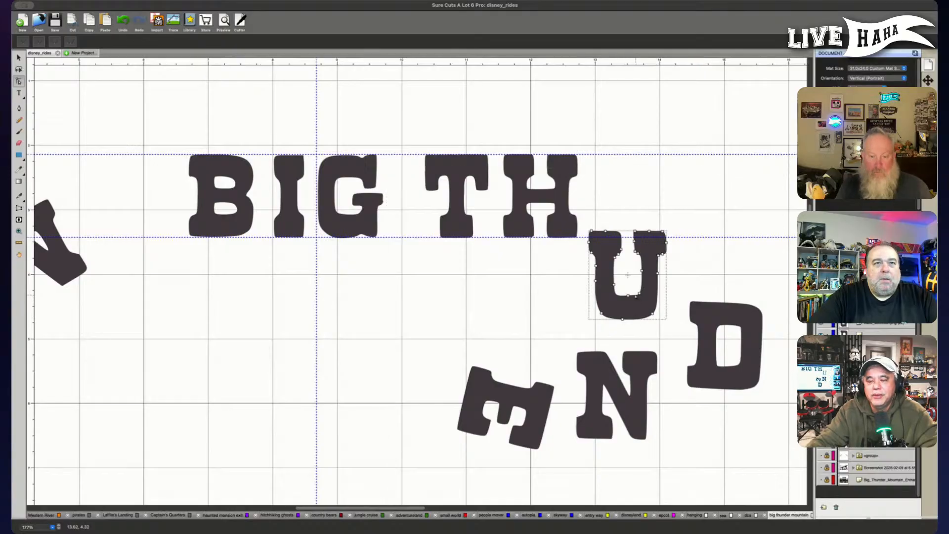
{"action": "left_click_drag", "start_coordinate": [633, 289], "coordinate": [644, 299]}
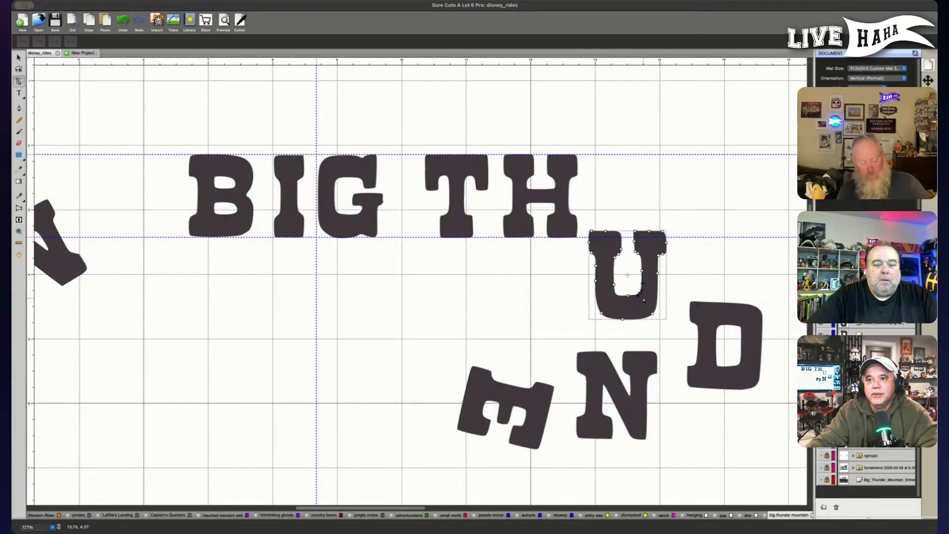
{"action": "left_click", "coordinate": [679, 333]}
{"action": "left_click", "coordinate": [642, 295]}
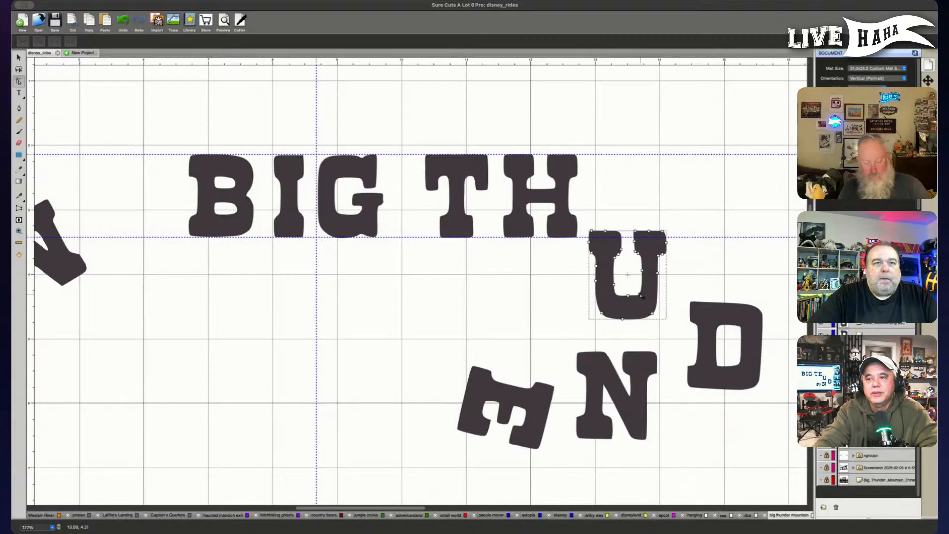
{"action": "left_click", "coordinate": [639, 296]}
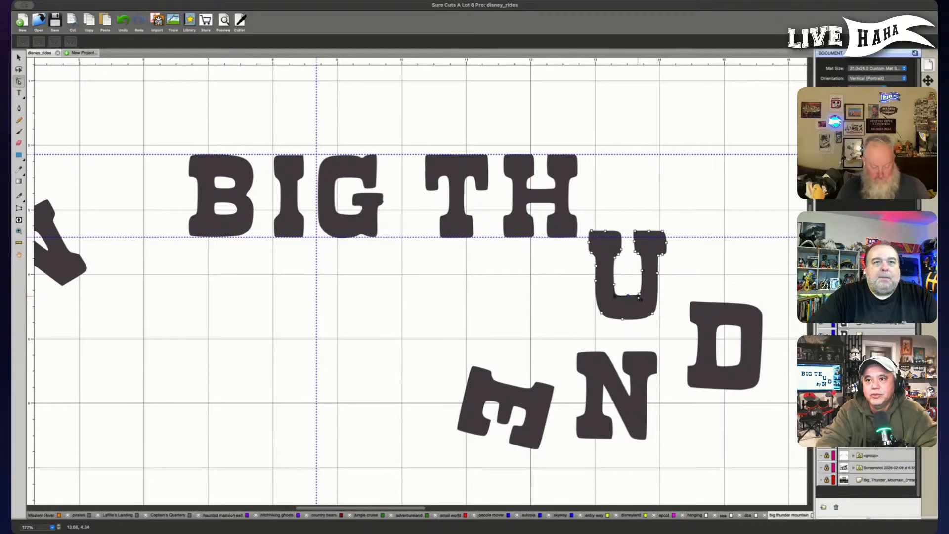
{"action": "left_click", "coordinate": [713, 272]}
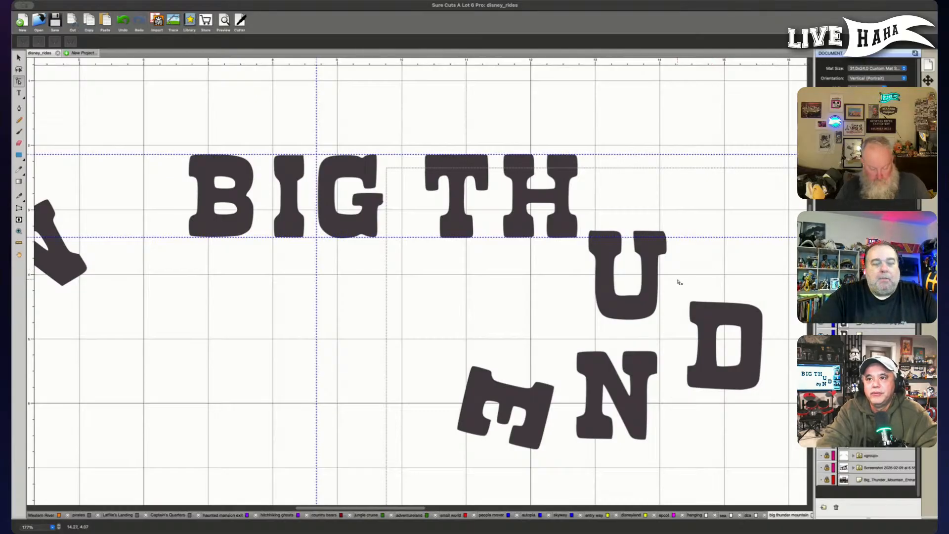
Move the U up beside the H and scale it down to fit between the horizontal guides.
{"action": "key", "text": "v"}
{"action": "left_click", "coordinate": [654, 269]}
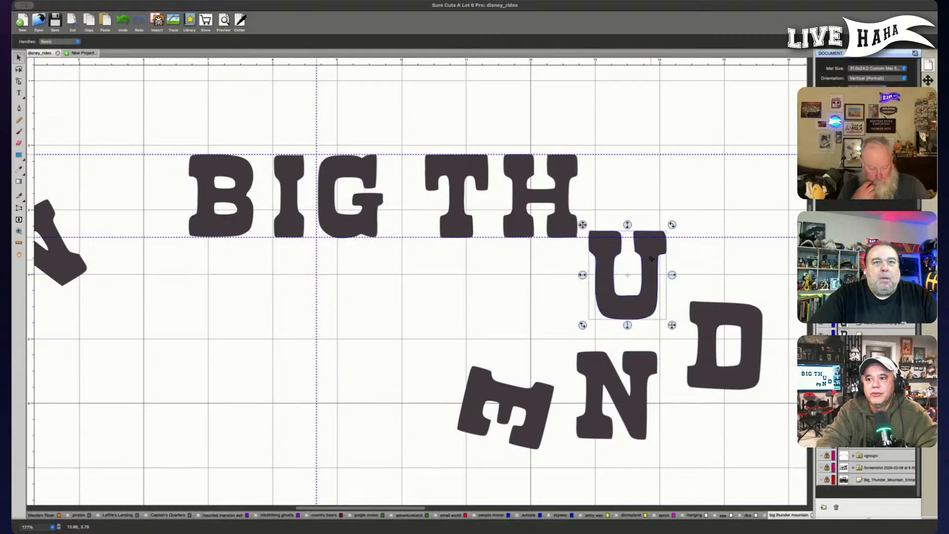
{"action": "left_click_drag", "start_coordinate": [626, 228], "coordinate": [627, 152]}
{"action": "left_click_drag", "start_coordinate": [672, 248], "coordinate": [668, 245]}
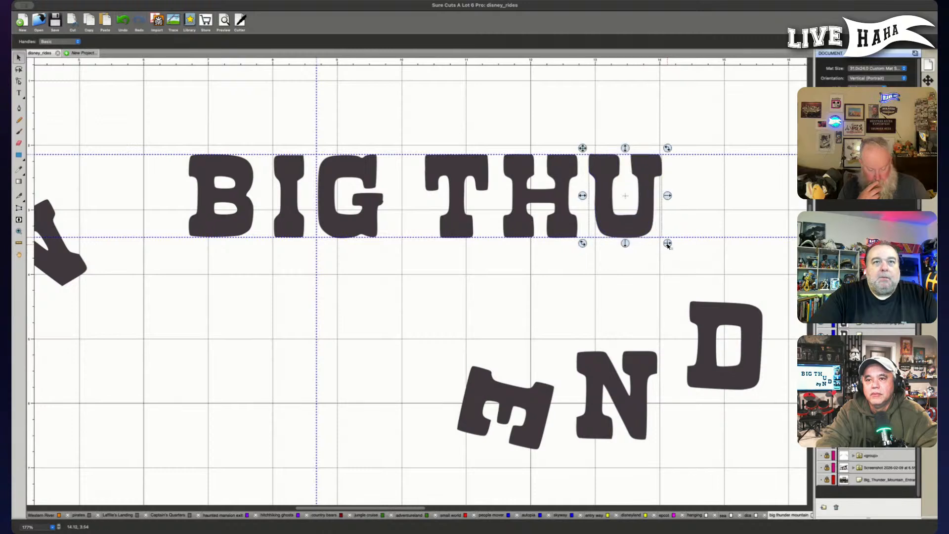
Refine the points on the upper-right serif of the U, and deselect it.
{"action": "double_click", "coordinate": [648, 164]}
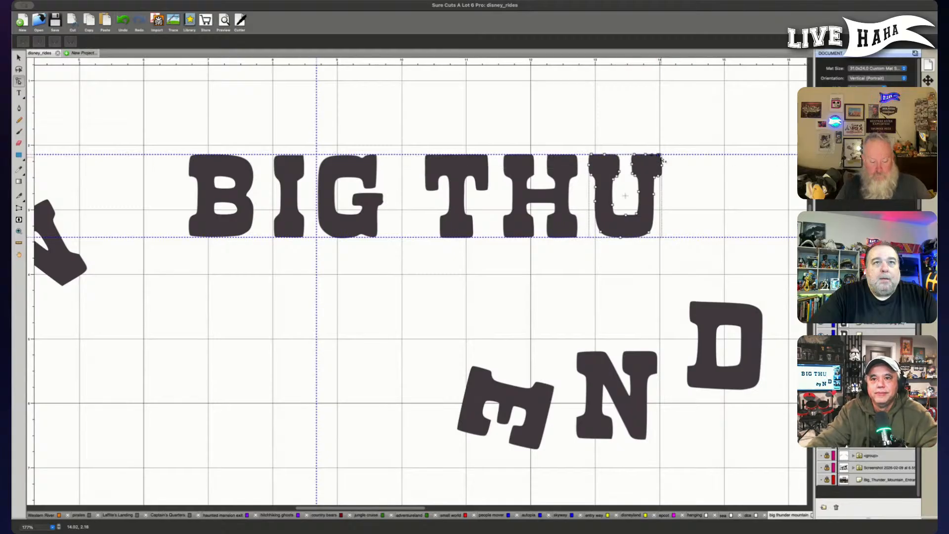
{"action": "left_click", "coordinate": [682, 174]}
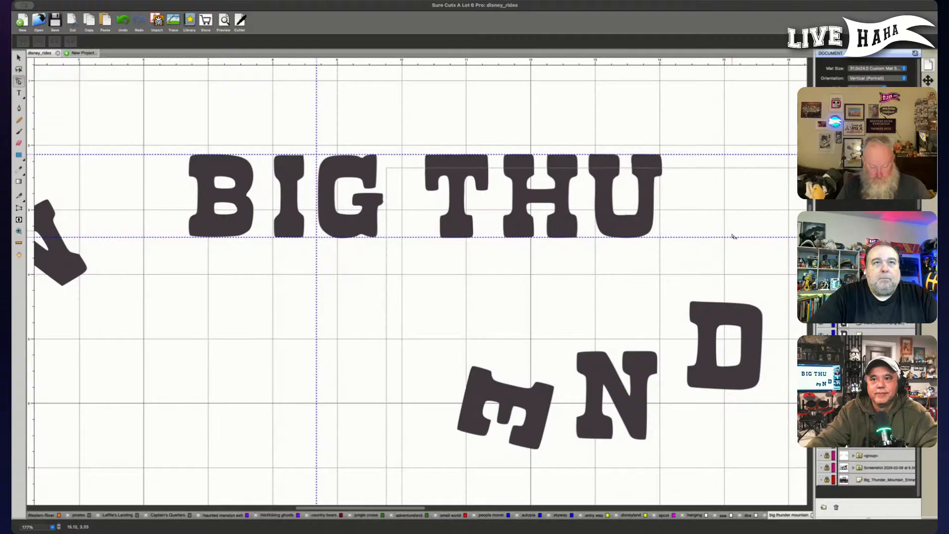
{"action": "left_click_drag", "start_coordinate": [634, 146], "coordinate": [643, 166]}
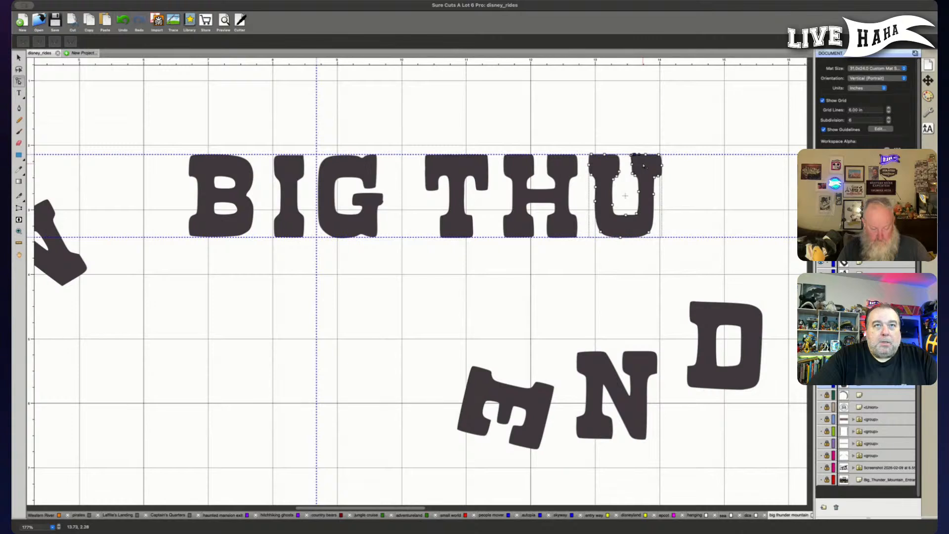
{"action": "left_click", "coordinate": [671, 142]}
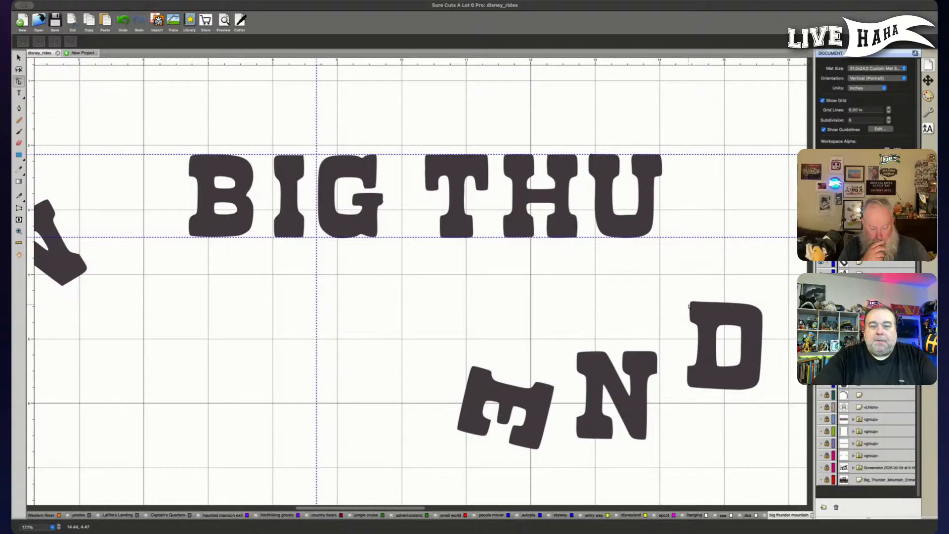
Move the N up beside the U and scale it down to fit between the horizontal guides.
{"action": "key", "text": "v"}
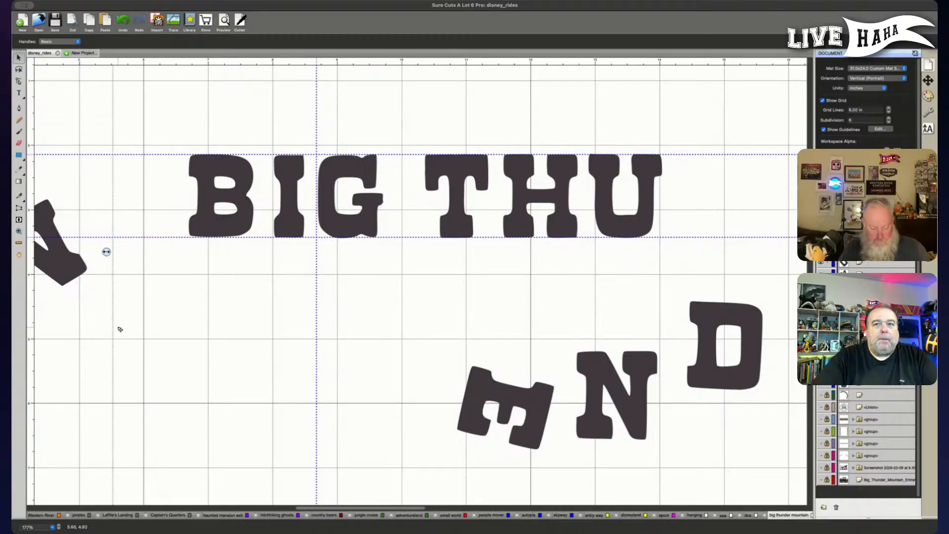
{"action": "left_click", "coordinate": [624, 387]}
{"action": "left_click", "coordinate": [624, 376]}
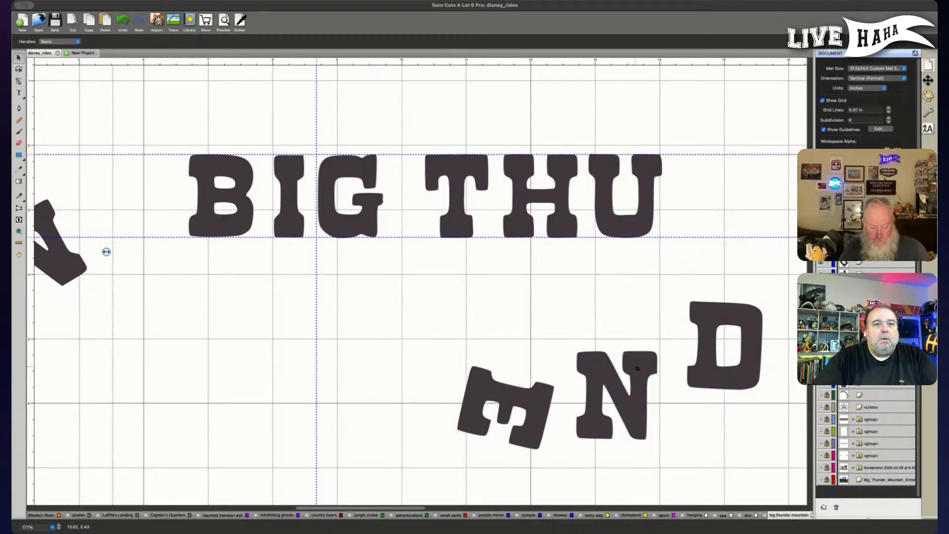
{"action": "left_click", "coordinate": [74, 269]}
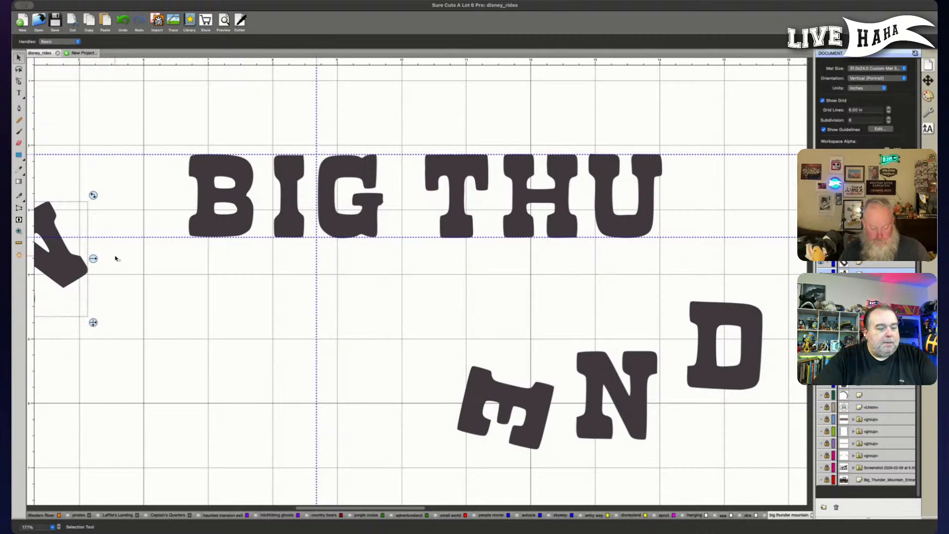
{"action": "left_click", "coordinate": [118, 258]}
{"action": "left_click", "coordinate": [638, 390]}
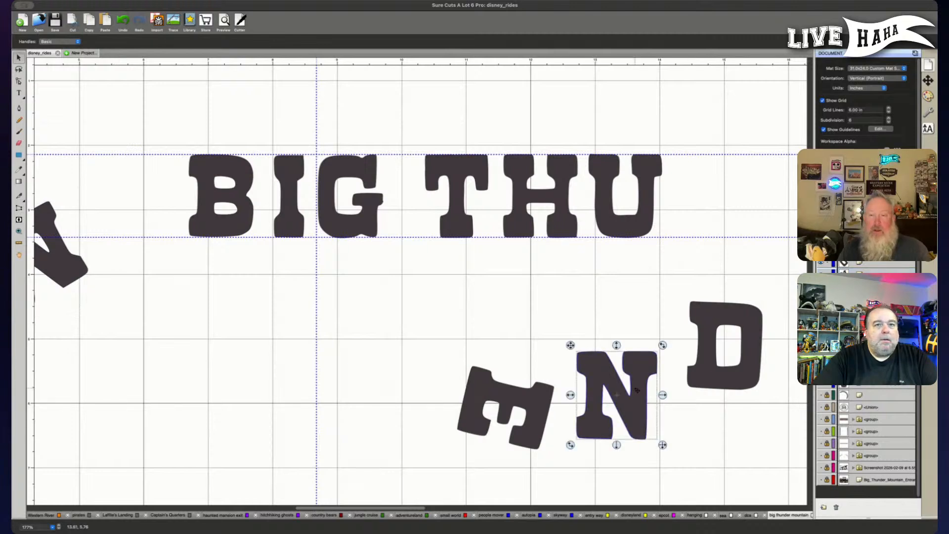
{"action": "left_click_drag", "start_coordinate": [648, 378], "coordinate": [762, 165]}
{"action": "left_click_drag", "start_coordinate": [760, 249], "coordinate": [754, 248]}
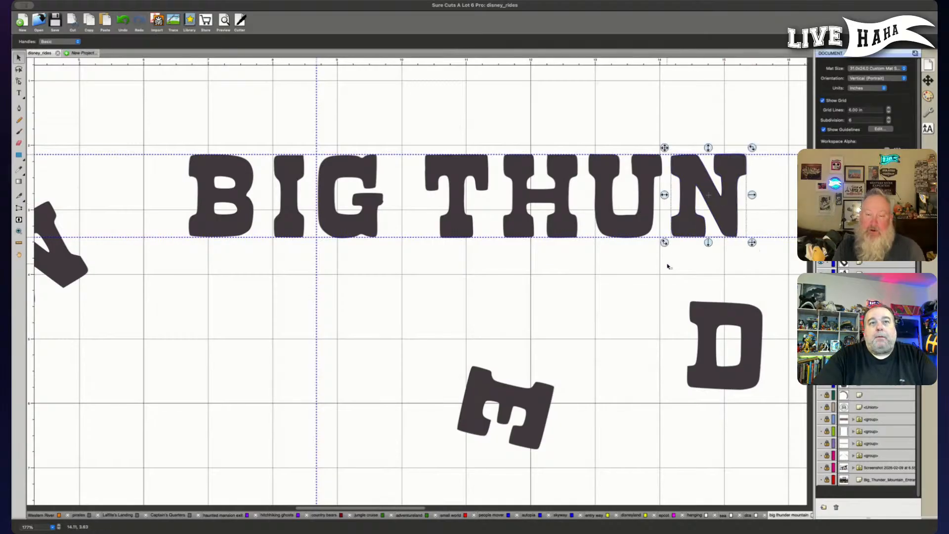
Adjust the points at the lower-left and upper-left corners of the N, and deselect it.
{"action": "left_click", "coordinate": [670, 248]}
{"action": "left_click_drag", "start_coordinate": [677, 239], "coordinate": [677, 232]}
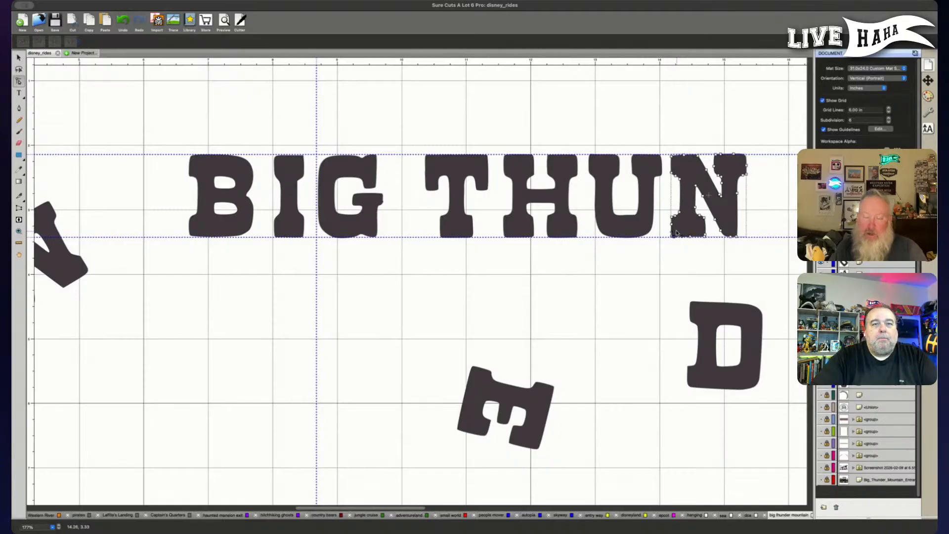
{"action": "left_click", "coordinate": [667, 258]}
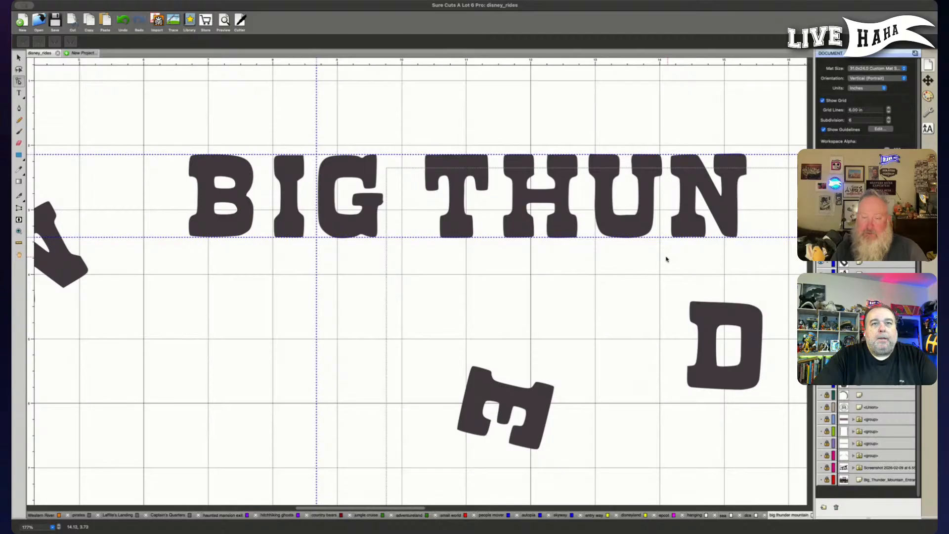
{"action": "left_click_drag", "start_coordinate": [665, 166], "coordinate": [690, 138]}
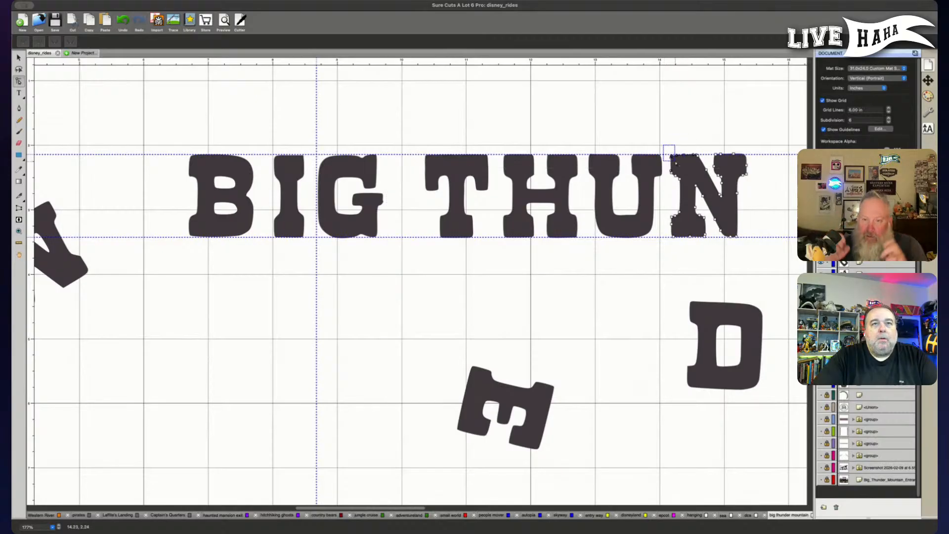
{"action": "left_click", "coordinate": [696, 266]}
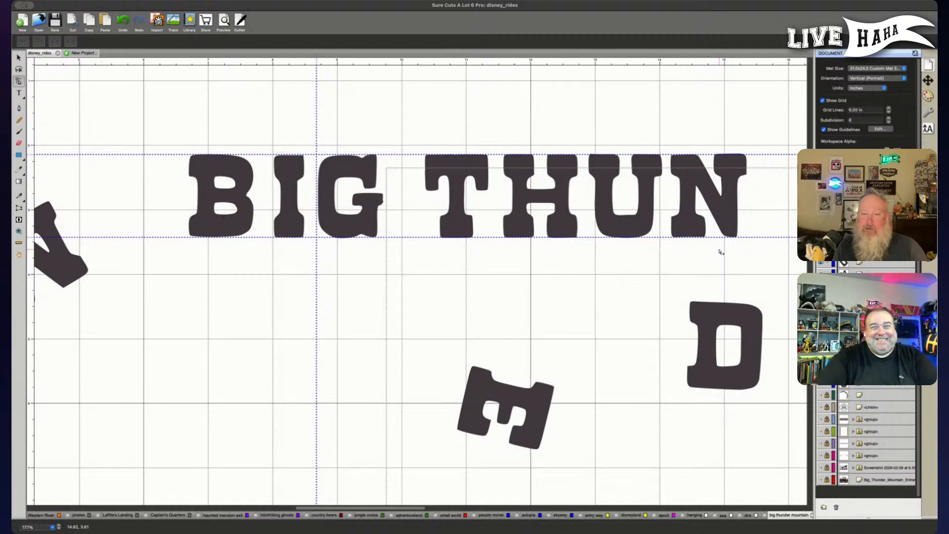
Move the D up beside the N, rotate it slightly to level it, and scale it to fit between the horizontal guides.
{"action": "scroll", "coordinate": [631, 276], "scroll_direction": "right", "scroll_amount": 3}
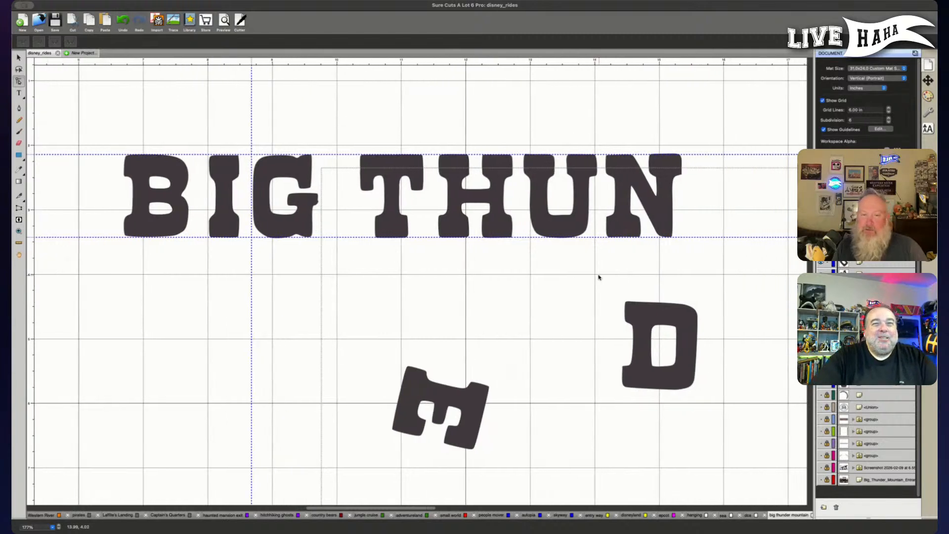
{"action": "key", "text": "v"}
{"action": "left_click", "coordinate": [663, 321]}
{"action": "left_click_drag", "start_coordinate": [664, 322], "coordinate": [740, 174]}
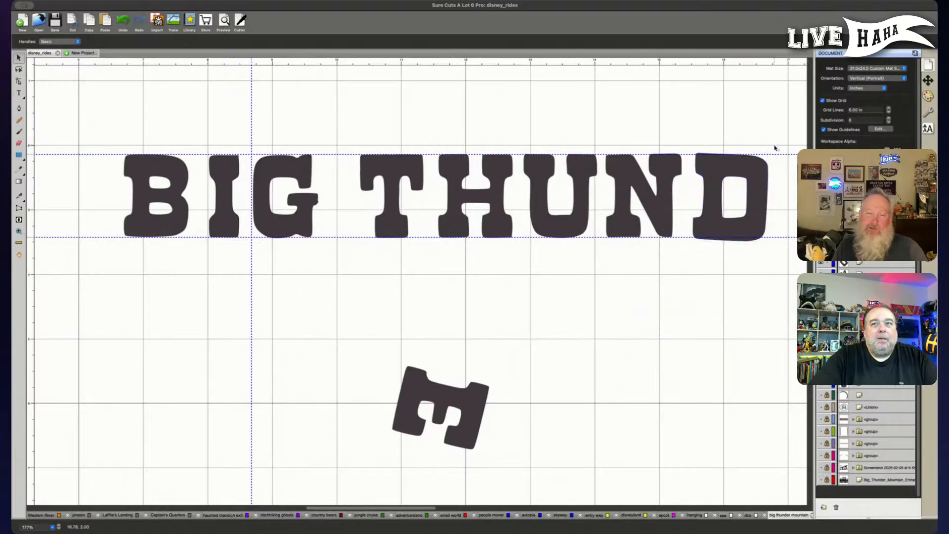
{"action": "left_click_drag", "start_coordinate": [774, 145], "coordinate": [773, 147]}
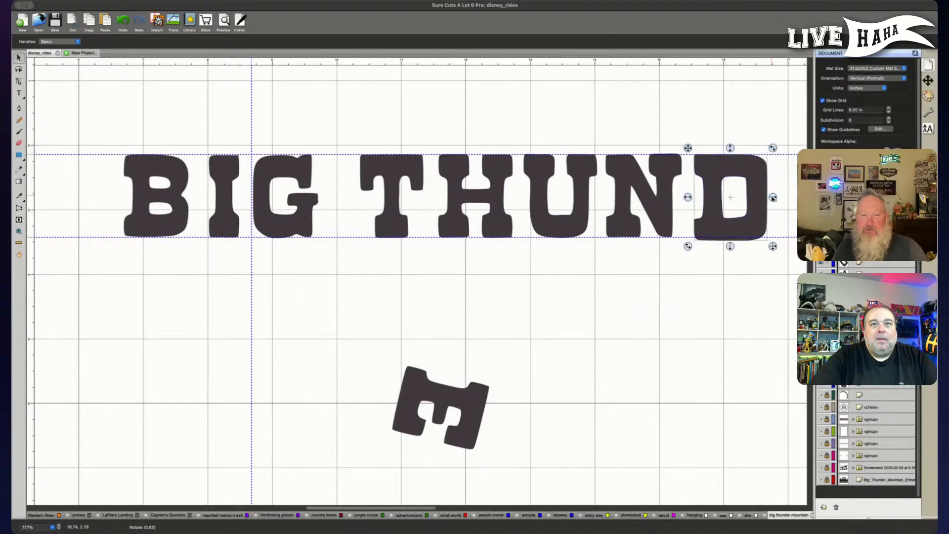
{"action": "left_click_drag", "start_coordinate": [774, 247], "coordinate": [772, 246]}
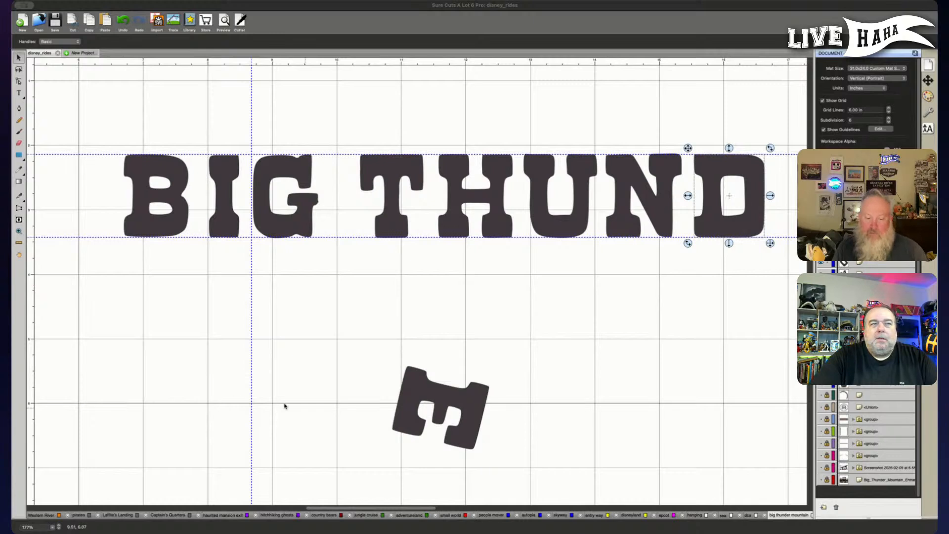
{"action": "left_click", "coordinate": [391, 377]}
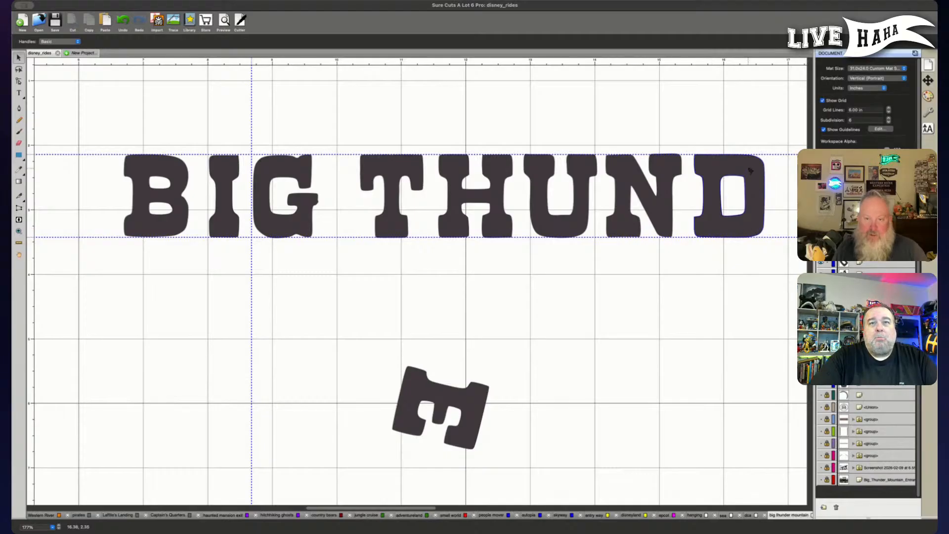
Adjust the points at the lower-right inside corner of the D's opening.
{"action": "key", "text": "a"}
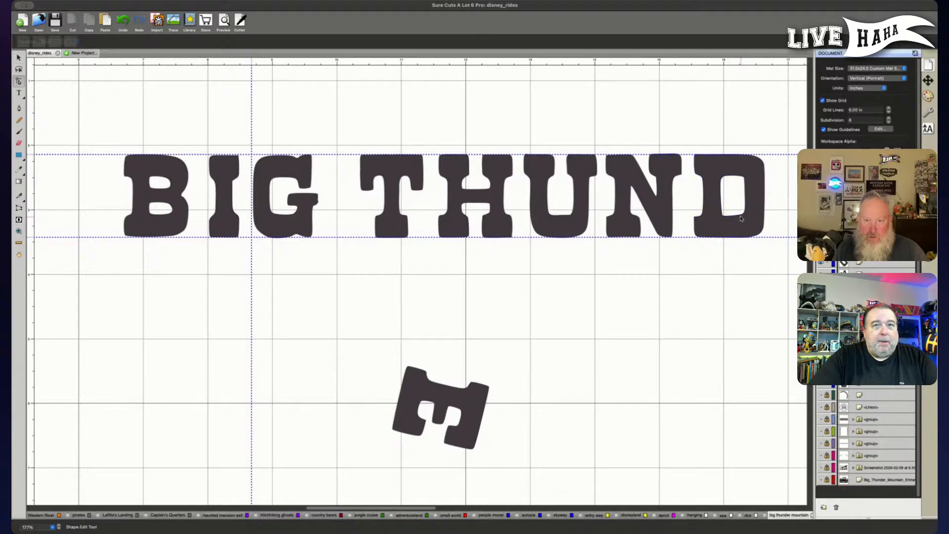
{"action": "left_click", "coordinate": [744, 216]}
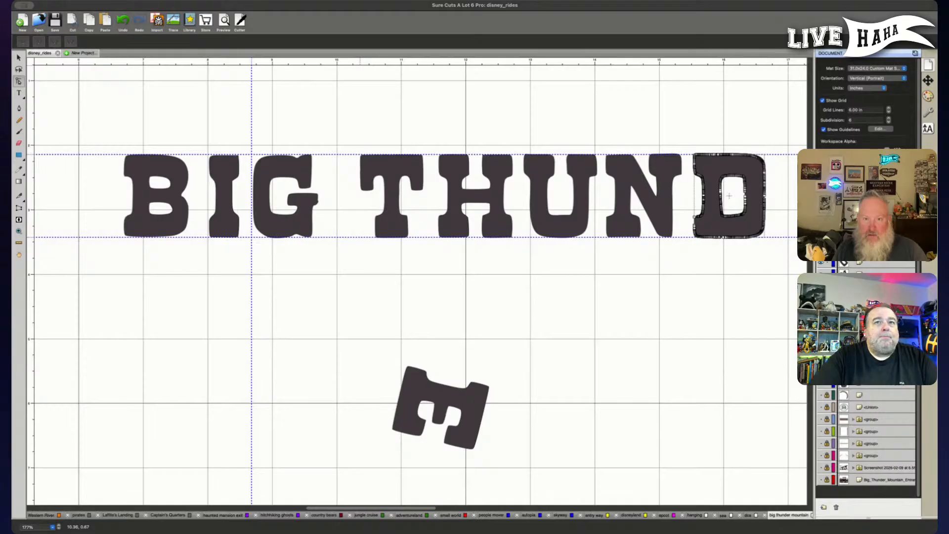
{"action": "left_click", "coordinate": [729, 225]}
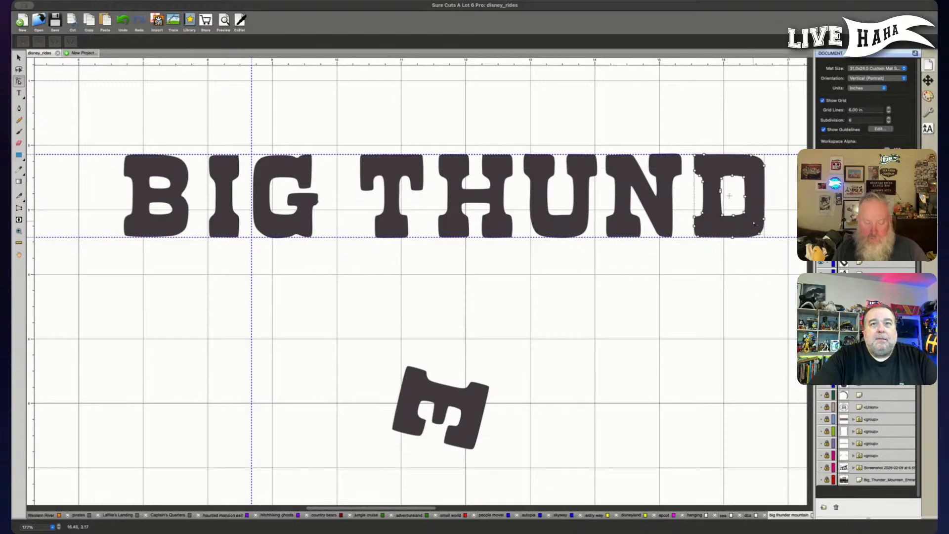
{"action": "left_click", "coordinate": [747, 216]}
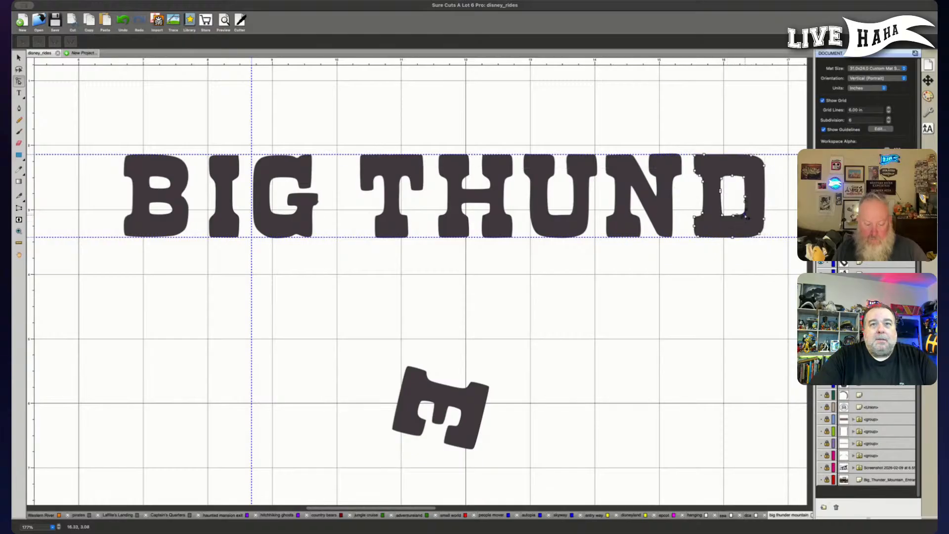
{"action": "left_click", "coordinate": [743, 255]}
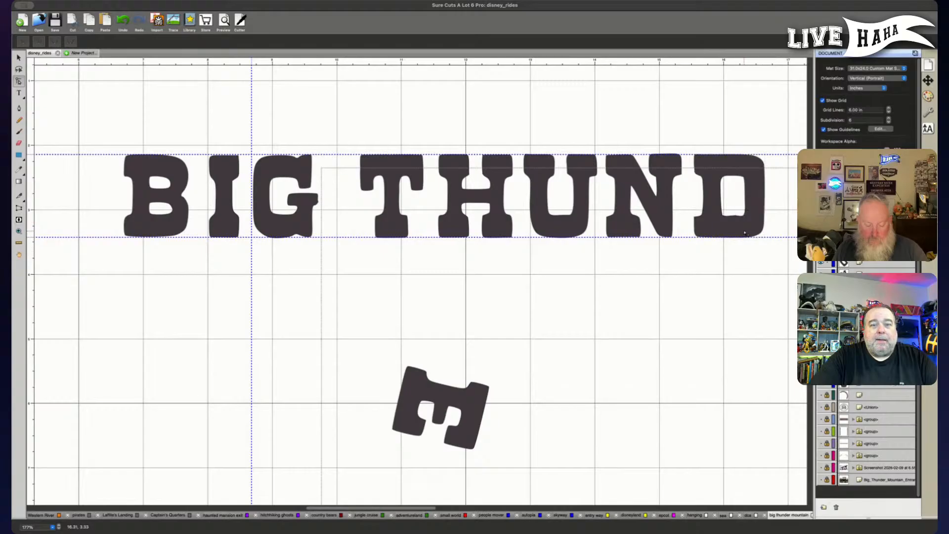
Refine the points along the bottom and left edges of the D's inner opening, and deselect it.
{"action": "key", "text": "super+plus"}
{"action": "key", "text": "super+plus"}
{"action": "scroll", "coordinate": [569, 240], "scroll_direction": "right", "scroll_amount": 3}
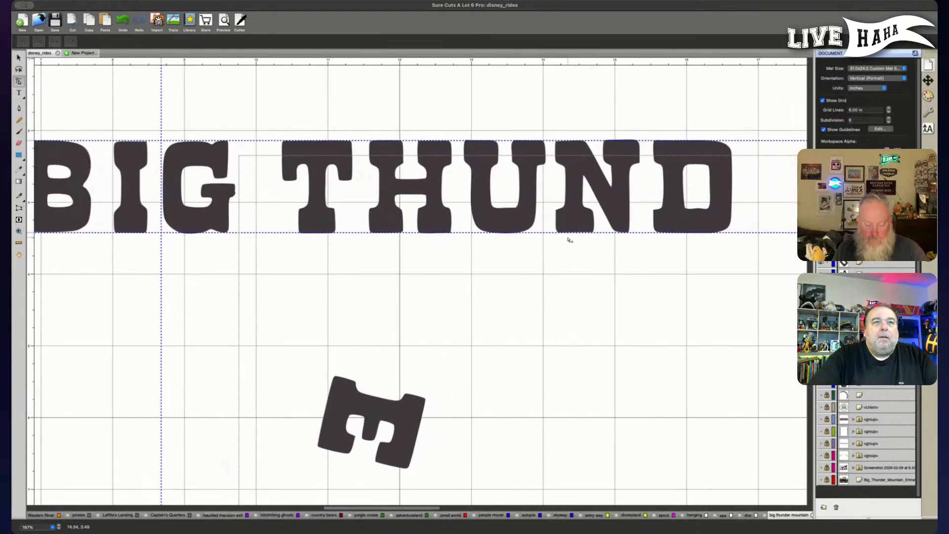
{"action": "scroll", "coordinate": [570, 240], "scroll_direction": "right", "scroll_amount": 3}
{"action": "scroll", "coordinate": [586, 236], "scroll_direction": "up", "scroll_amount": 1}
{"action": "left_click", "coordinate": [619, 225]}
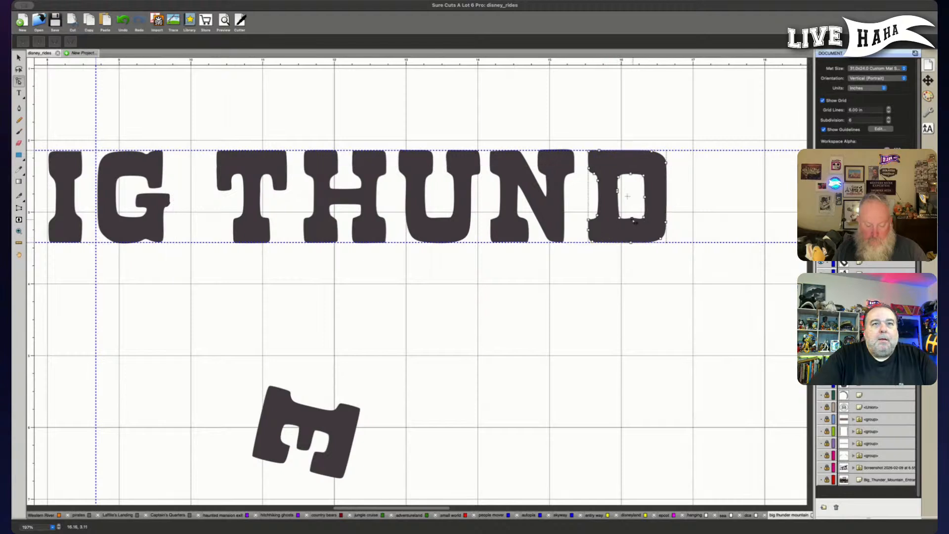
{"action": "left_click", "coordinate": [636, 218]}
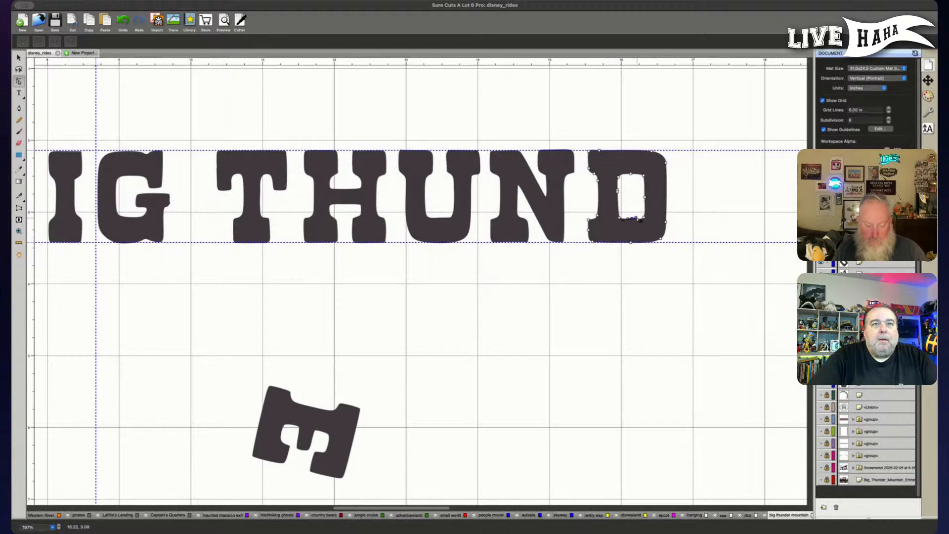
{"action": "left_click", "coordinate": [640, 220]}
{"action": "left_click", "coordinate": [637, 261]}
{"action": "left_click", "coordinate": [636, 237]}
{"action": "left_click", "coordinate": [616, 287]}
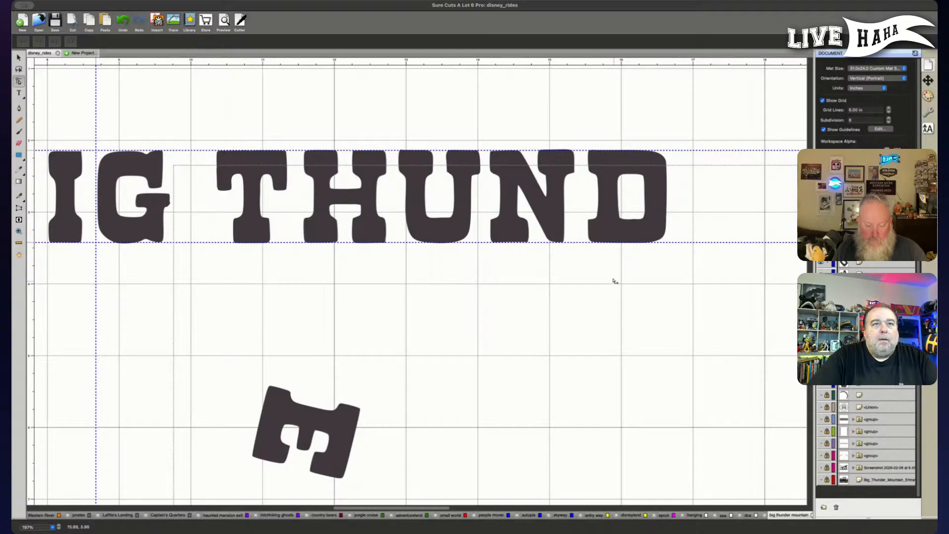
{"action": "left_click_drag", "start_coordinate": [611, 225], "coordinate": [631, 210]}
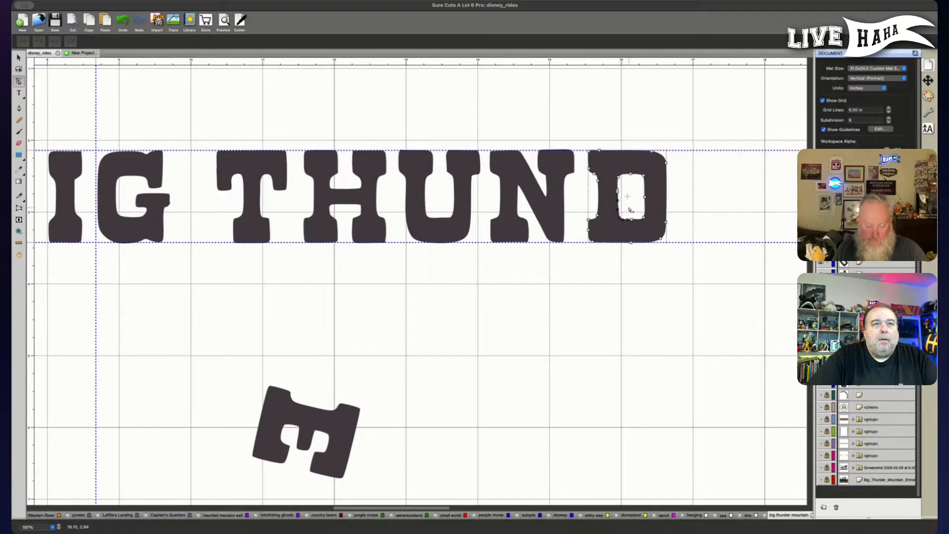
{"action": "left_click", "coordinate": [630, 269]}
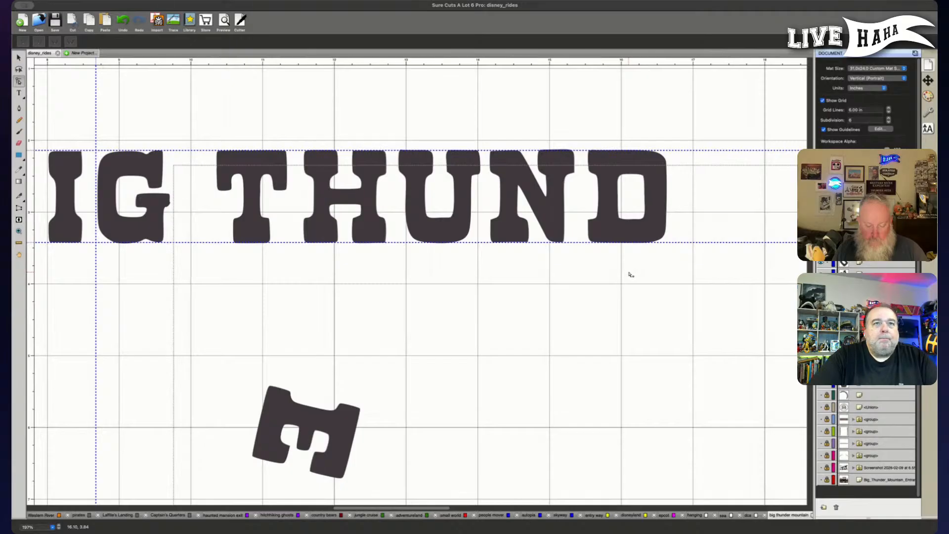
Move the sideways E to just below and right of the D and rotate it upright, by about 259 degrees.
{"action": "key", "text": "v"}
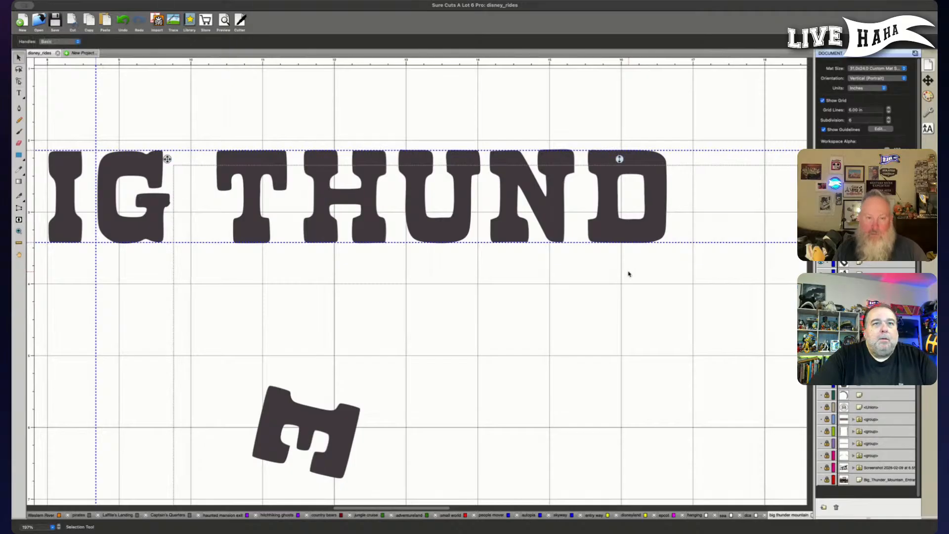
{"action": "scroll", "coordinate": [623, 274], "scroll_direction": "down", "scroll_amount": 1}
{"action": "left_click_drag", "start_coordinate": [333, 419], "coordinate": [740, 294]}
{"action": "scroll", "coordinate": [722, 297], "scroll_direction": "left", "scroll_amount": 1}
{"action": "scroll", "coordinate": [722, 297], "scroll_direction": "right", "scroll_amount": 5}
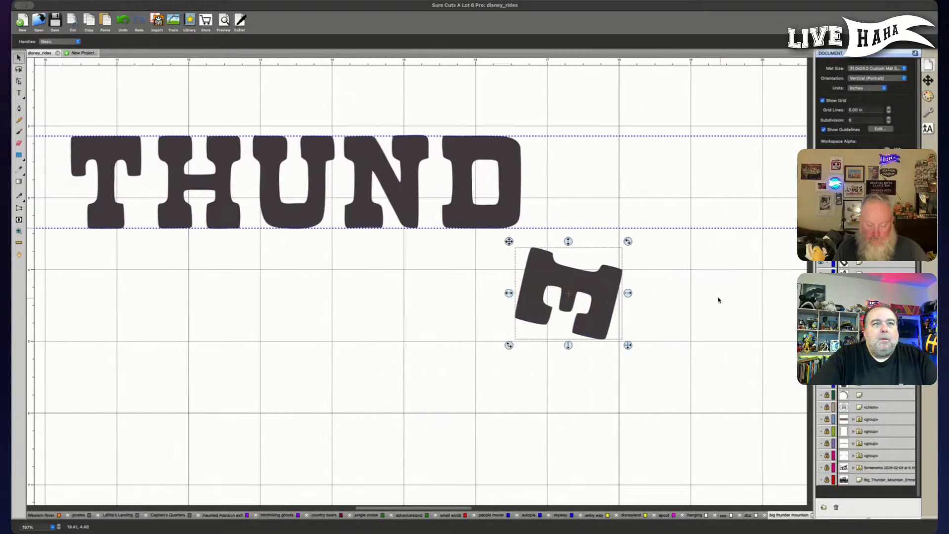
{"action": "left_click_drag", "start_coordinate": [628, 241], "coordinate": [481, 229]}
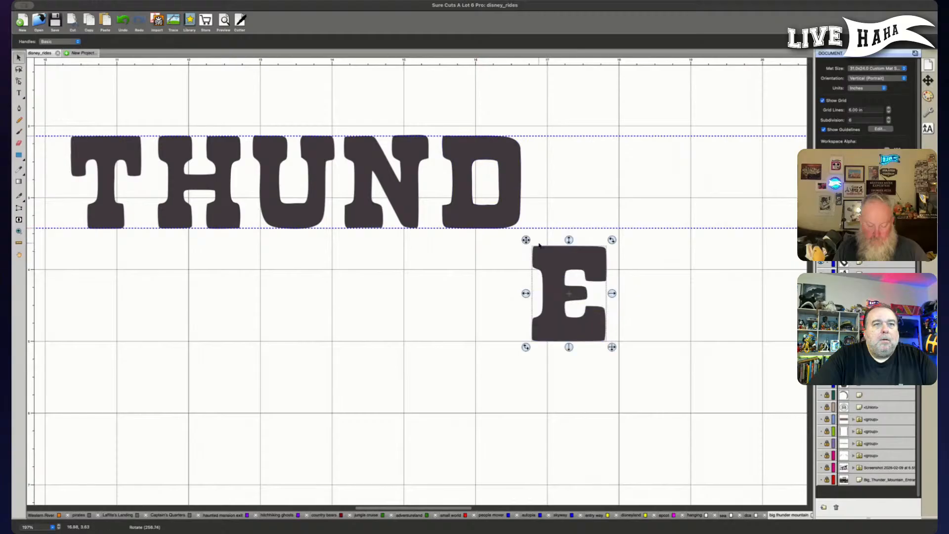
Move the E up beside the D, scale it down to fit between the horizontal guides, and deselect it.
{"action": "left_click_drag", "start_coordinate": [581, 258], "coordinate": [583, 147]}
{"action": "left_click_drag", "start_coordinate": [617, 237], "coordinate": [614, 235]}
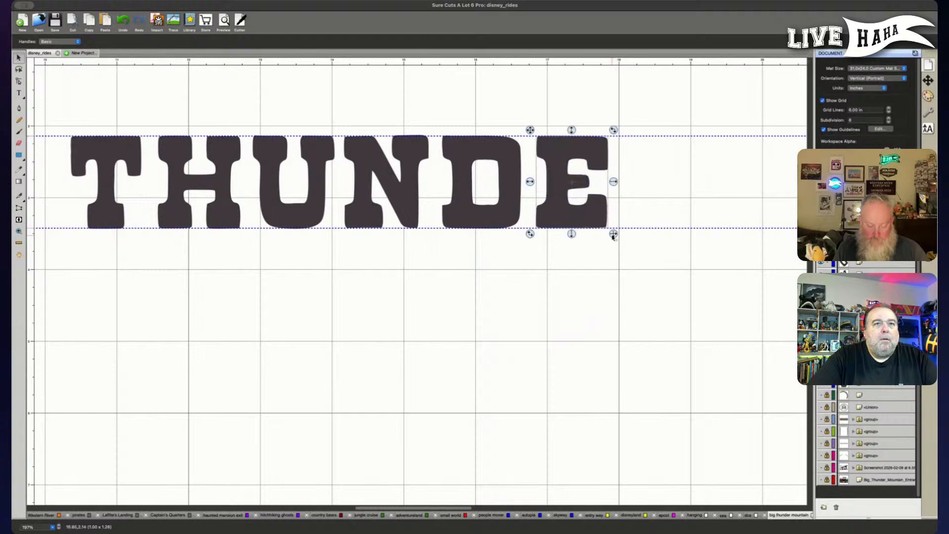
{"action": "left_click", "coordinate": [587, 267]}
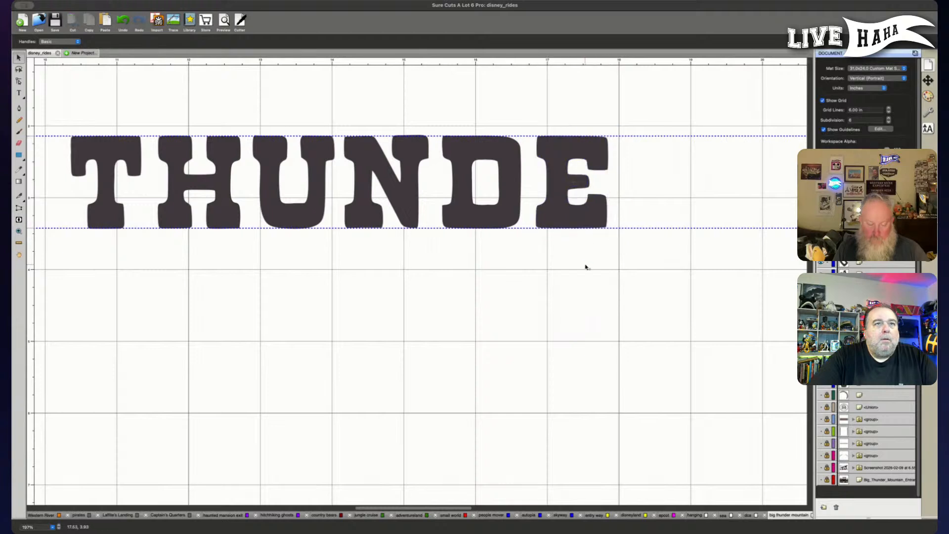
{"action": "scroll", "coordinate": [585, 267], "scroll_direction": "left", "scroll_amount": 5}
{"action": "scroll", "coordinate": [513, 273], "scroll_direction": "down", "scroll_amount": 3}
{"action": "scroll", "coordinate": [513, 273], "scroll_direction": "down", "scroll_amount": 3}
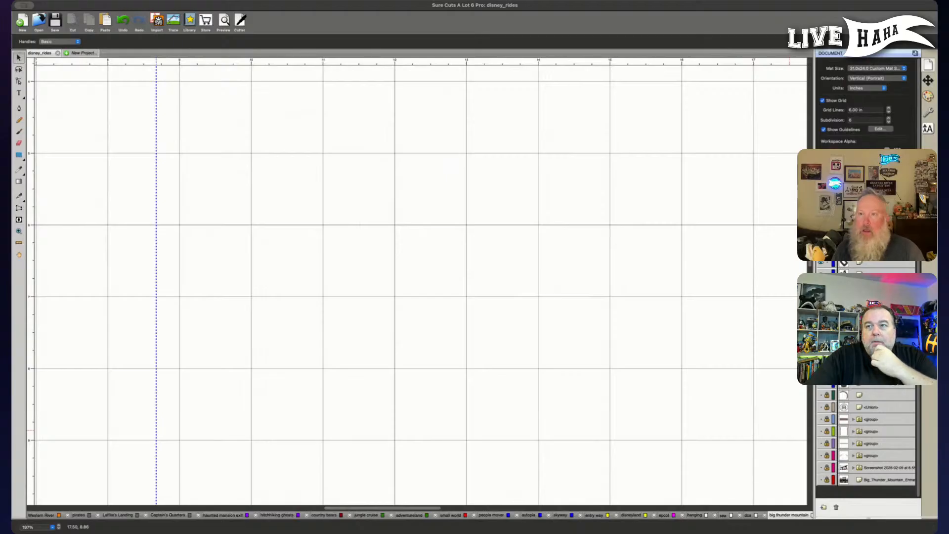
Rotate the curved MOUNT letters by about 239 degrees and move them below THUNDE.
{"action": "scroll", "coordinate": [617, 312], "scroll_direction": "left", "scroll_amount": 5}
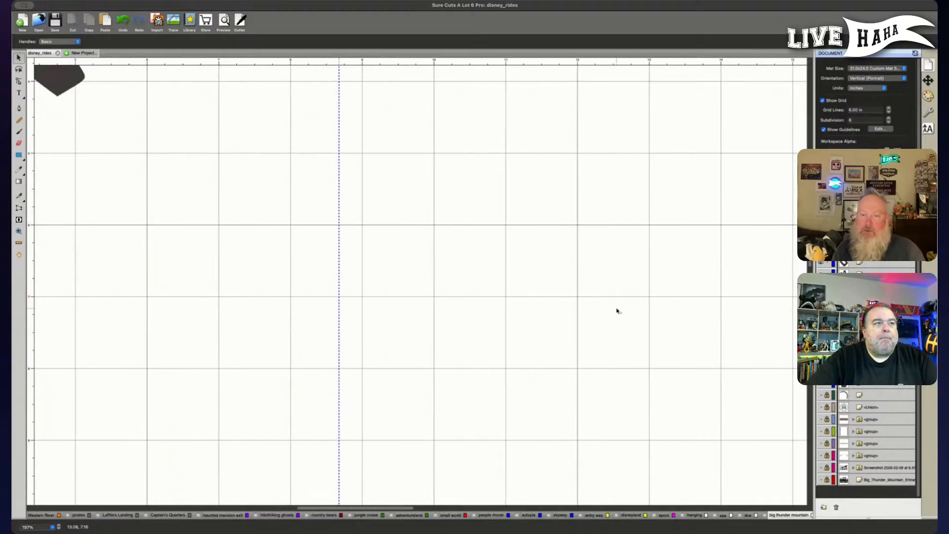
{"action": "scroll", "coordinate": [615, 310], "scroll_direction": "left", "scroll_amount": 4}
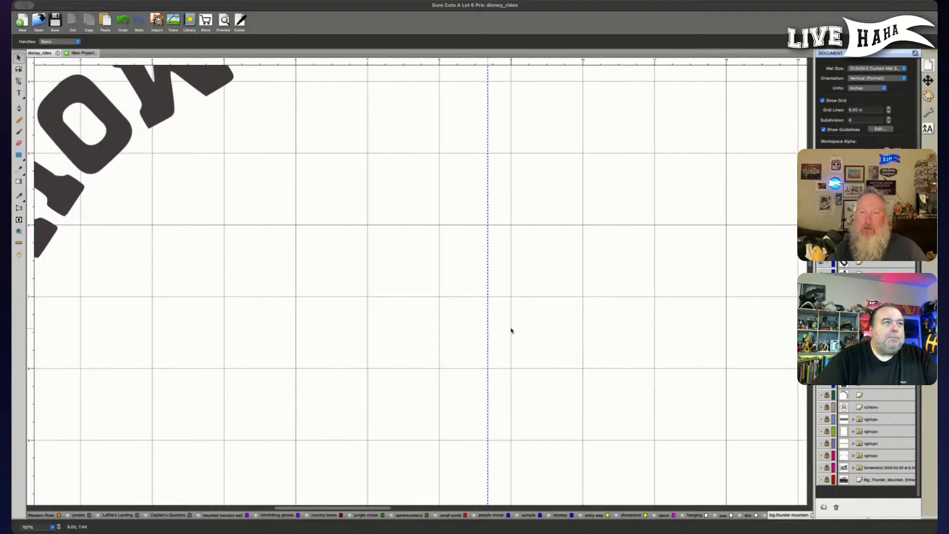
{"action": "scroll", "coordinate": [509, 329], "scroll_direction": "left", "scroll_amount": 4}
{"action": "scroll", "coordinate": [505, 324], "scroll_direction": "down", "scroll_amount": 10}
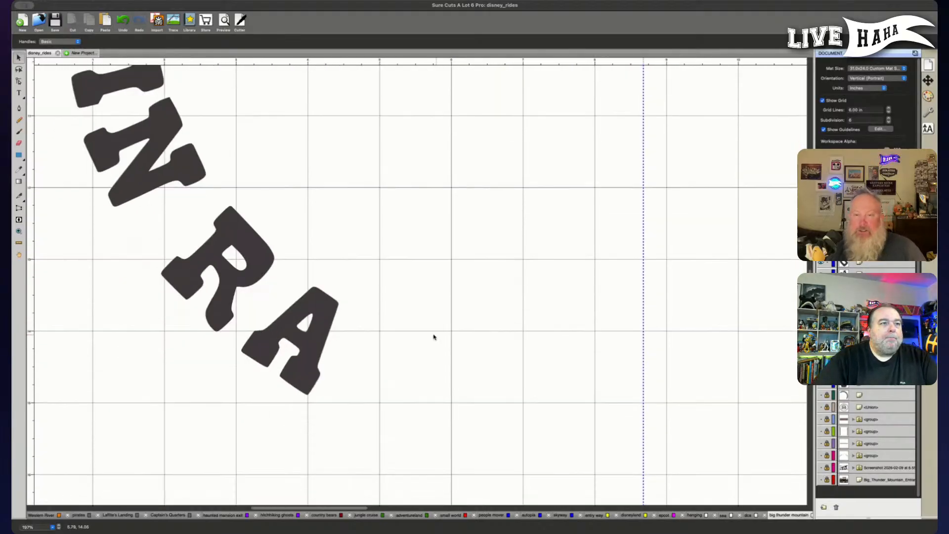
{"action": "scroll", "coordinate": [322, 340], "scroll_direction": "down", "scroll_amount": 5}
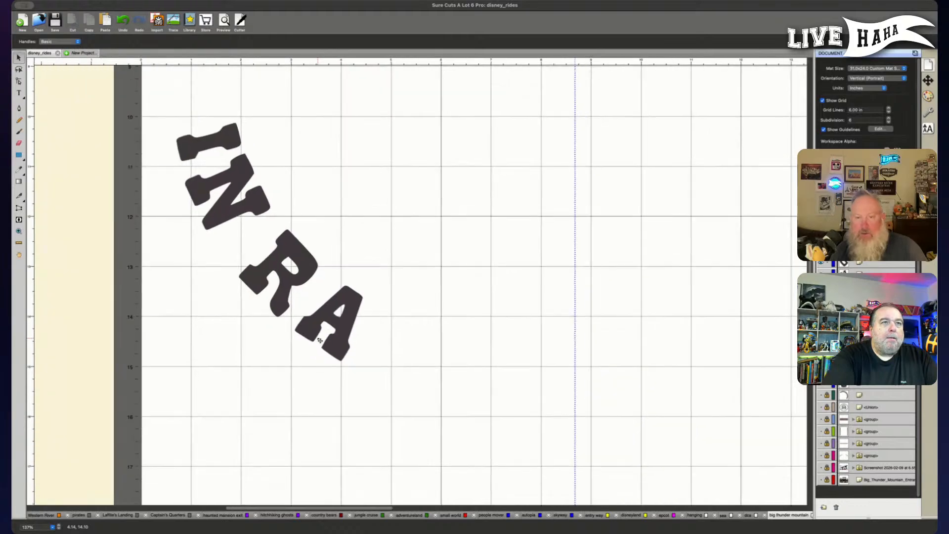
{"action": "scroll", "coordinate": [320, 341], "scroll_direction": "down", "scroll_amount": 8}
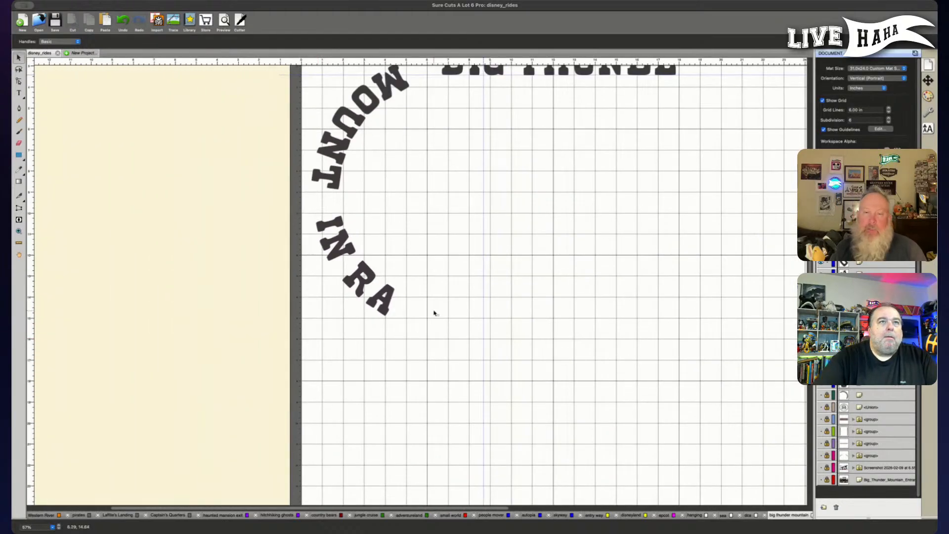
{"action": "scroll", "coordinate": [423, 325], "scroll_direction": "up", "scroll_amount": 5}
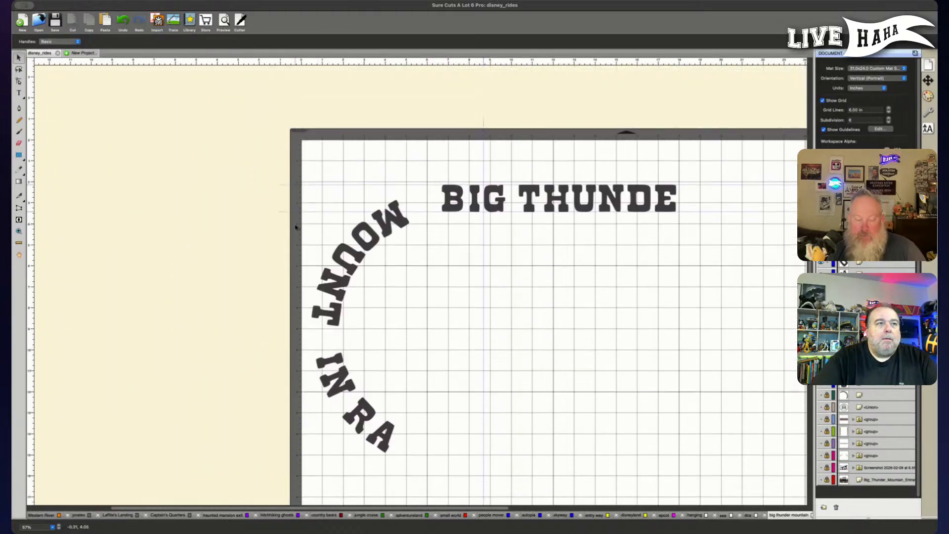
{"action": "left_click_drag", "start_coordinate": [273, 192], "coordinate": [416, 329]}
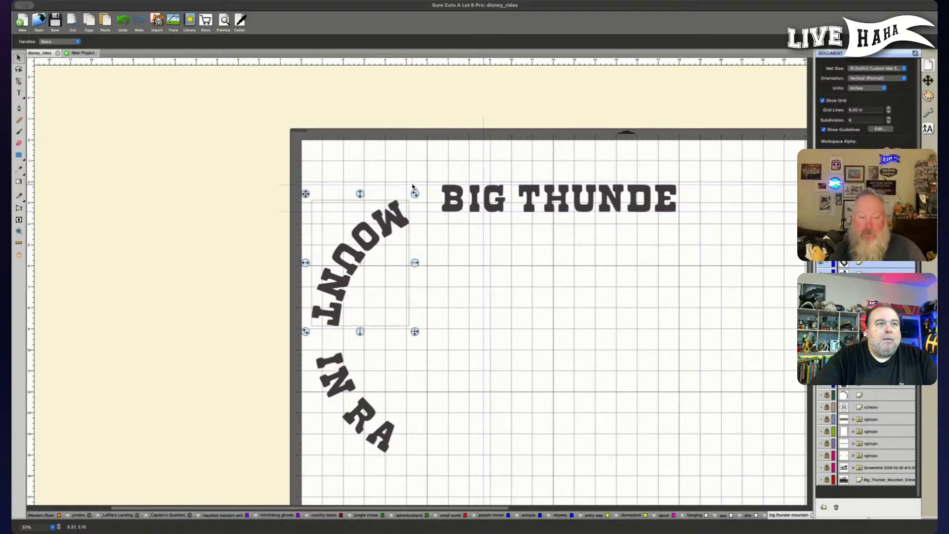
{"action": "left_click_drag", "start_coordinate": [415, 194], "coordinate": [204, 255]}
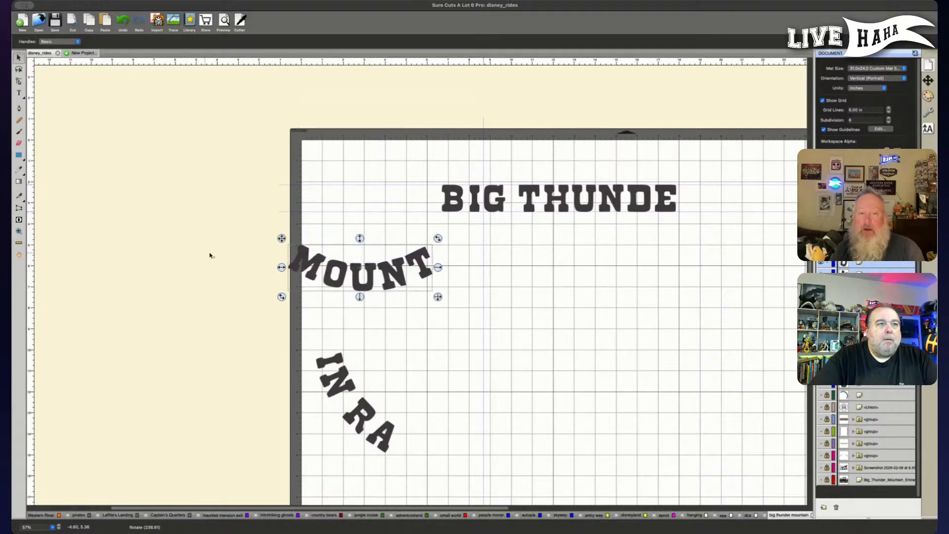
{"action": "left_click_drag", "start_coordinate": [396, 275], "coordinate": [628, 267]}
{"action": "left_click", "coordinate": [257, 335]}
Rotate the curved IN RA letters so they read horizontally, move them below MOUNT, and deselect them.
{"action": "left_click_drag", "start_coordinate": [272, 353], "coordinate": [465, 476]}
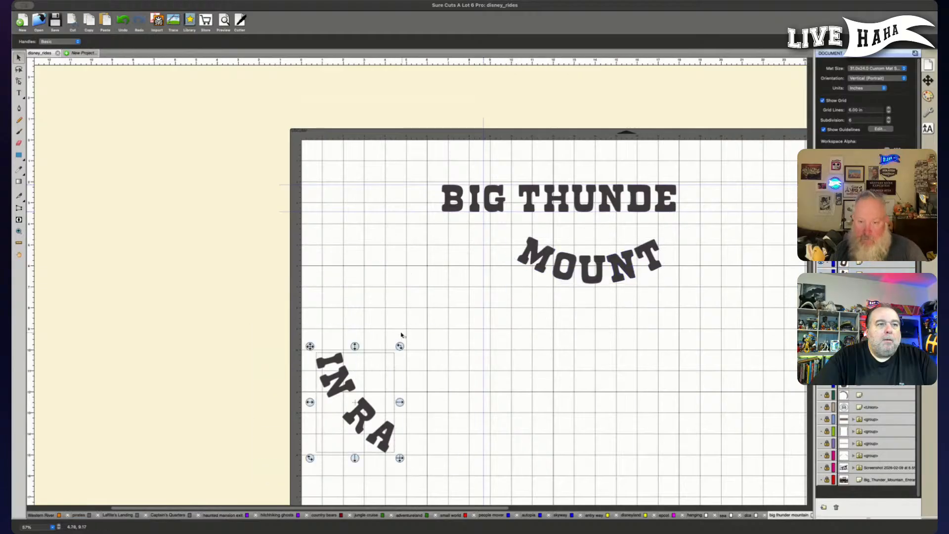
{"action": "left_click_drag", "start_coordinate": [399, 346], "coordinate": [341, 332]}
{"action": "left_click_drag", "start_coordinate": [375, 405], "coordinate": [629, 310]}
{"action": "scroll", "coordinate": [725, 307], "scroll_direction": "right", "scroll_amount": 3}
{"action": "scroll", "coordinate": [691, 300], "scroll_direction": "up", "scroll_amount": 1}
{"action": "scroll", "coordinate": [690, 302], "scroll_direction": "up", "scroll_amount": 3}
{"action": "scroll", "coordinate": [688, 302], "scroll_direction": "right", "scroll_amount": 2}
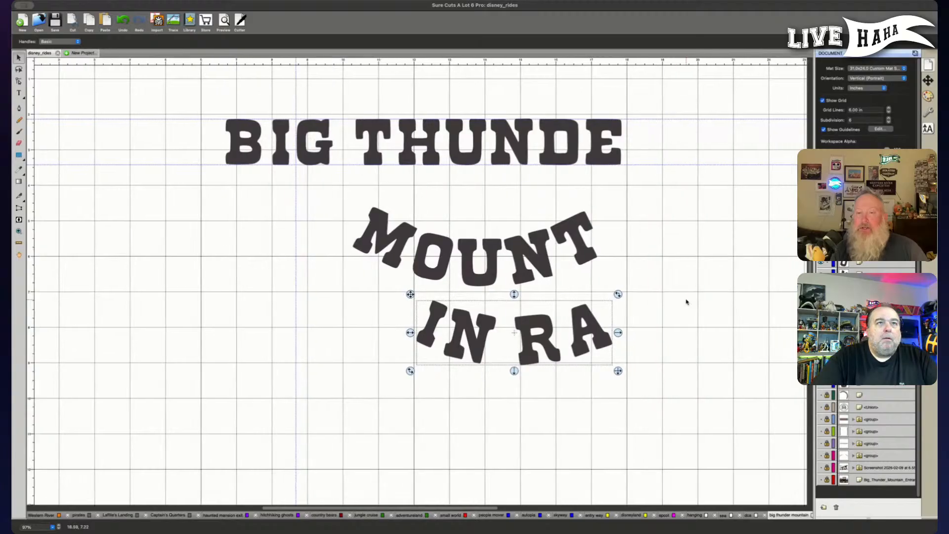
{"action": "scroll", "coordinate": [686, 302], "scroll_direction": "right", "scroll_amount": 2}
{"action": "scroll", "coordinate": [687, 301], "scroll_direction": "up", "scroll_amount": 2}
{"action": "left_click", "coordinate": [670, 301]}
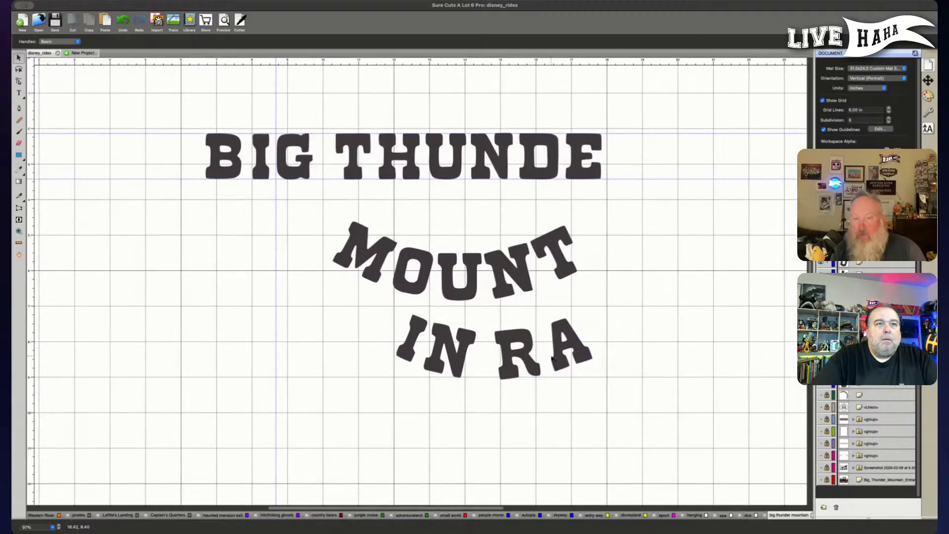
Place a copy of the R from the IN RA letters directly after the E of THUNDE.
{"action": "left_click", "coordinate": [522, 356]}
{"action": "left_click_drag", "start_coordinate": [531, 346], "coordinate": [637, 145]}
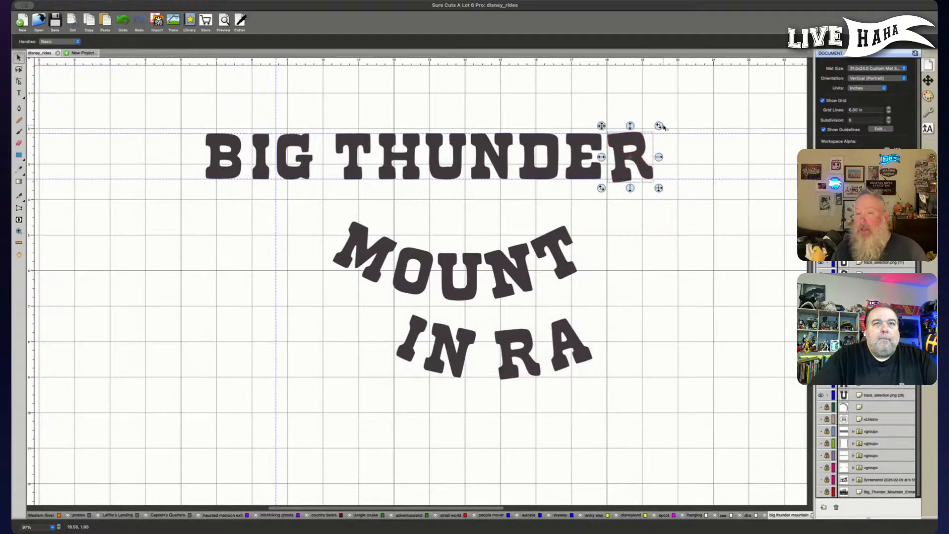
{"action": "scroll", "coordinate": [664, 128], "scroll_direction": "up", "scroll_amount": 5}
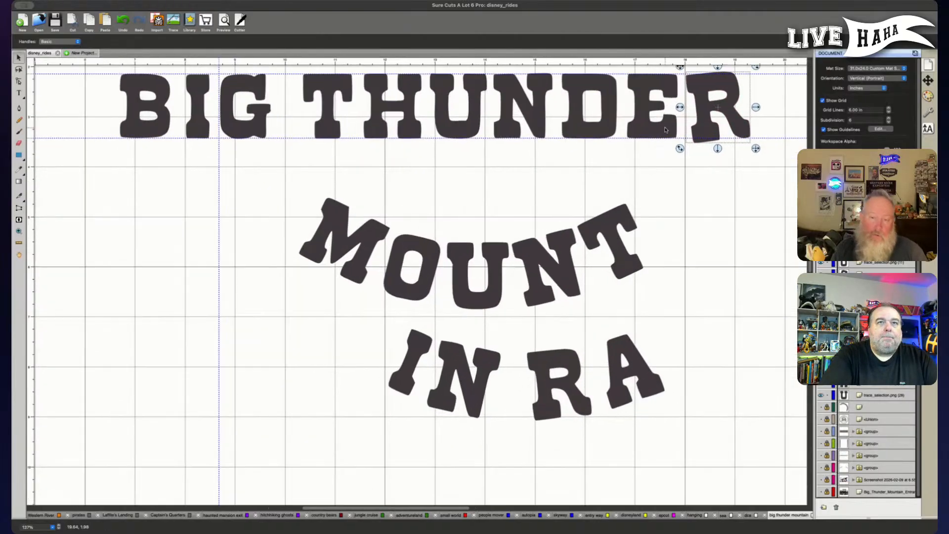
{"action": "scroll", "coordinate": [666, 332], "scroll_direction": "up", "scroll_amount": 5}
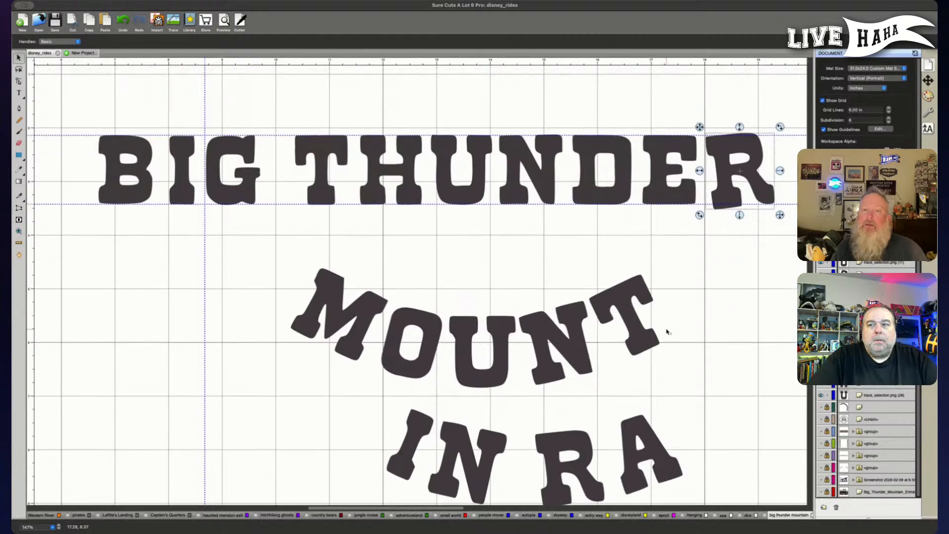
{"action": "scroll", "coordinate": [656, 332], "scroll_direction": "right", "scroll_amount": 3}
{"action": "scroll", "coordinate": [664, 339], "scroll_direction": "up", "scroll_amount": 3}
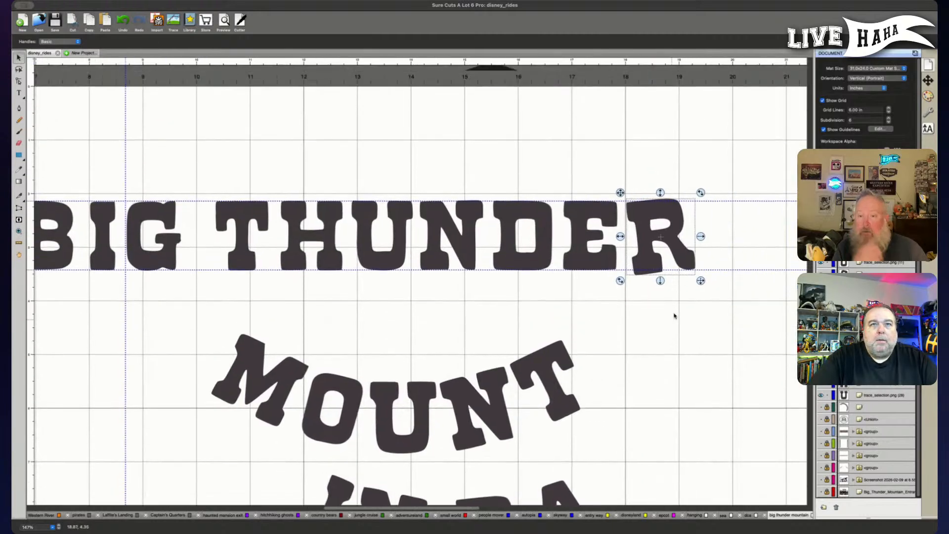
Rotate the copied R upright, scale it down to fit between the horizontal guides, and deselect it.
{"action": "left_click_drag", "start_coordinate": [702, 193], "coordinate": [660, 198]}
{"action": "left_click_drag", "start_coordinate": [699, 281], "coordinate": [695, 280]}
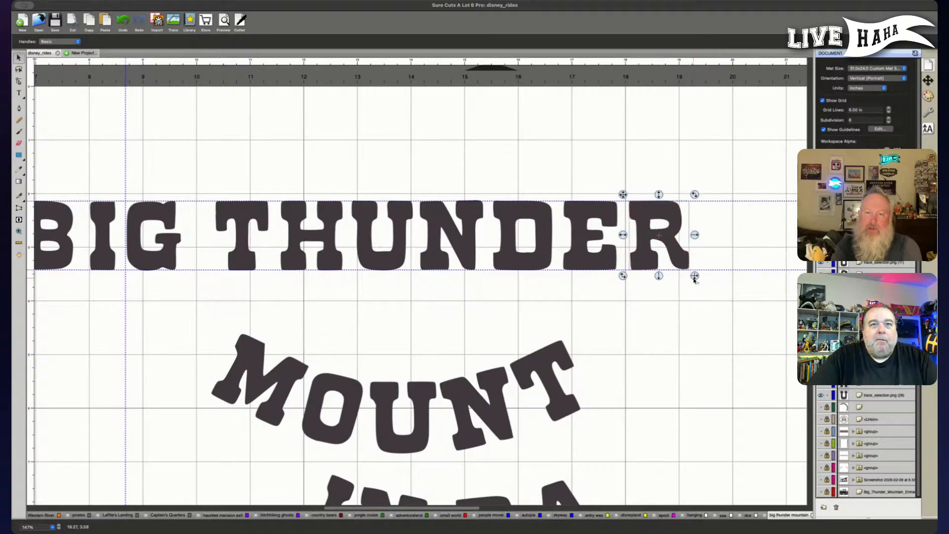
{"action": "left_click", "coordinate": [687, 291]}
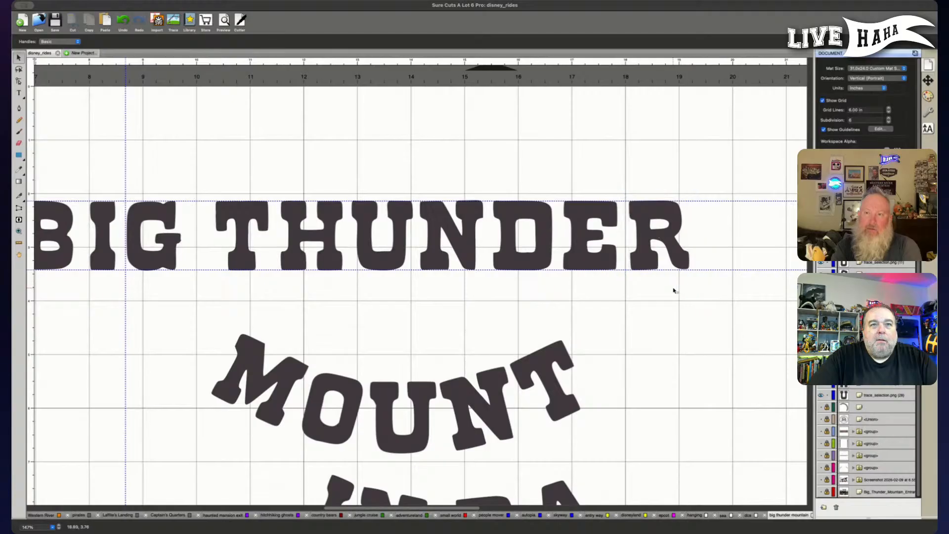
Refine the outline points along the base of THUNDER's R, on its left foot and at the end of its right leg.
{"action": "left_click", "coordinate": [658, 271]}
{"action": "double_click", "coordinate": [659, 274]}
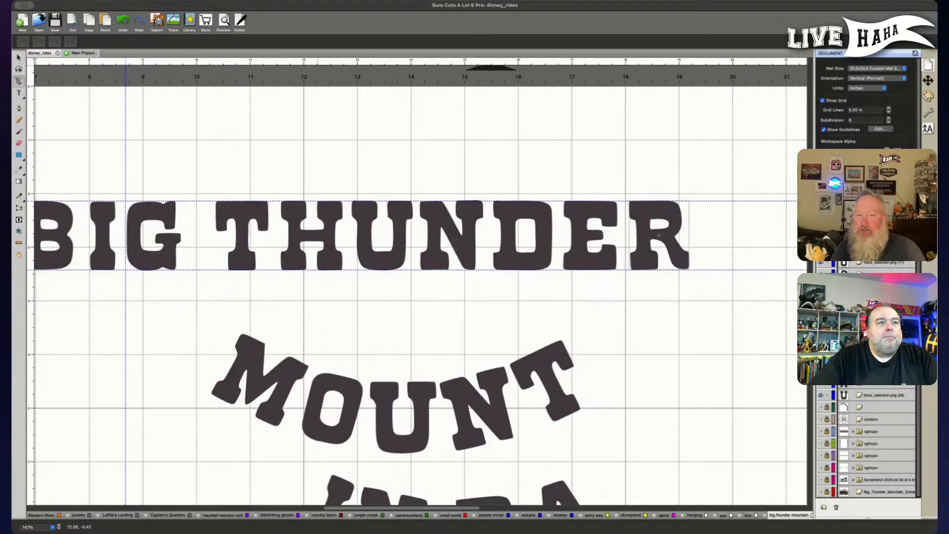
{"action": "left_click", "coordinate": [658, 267]}
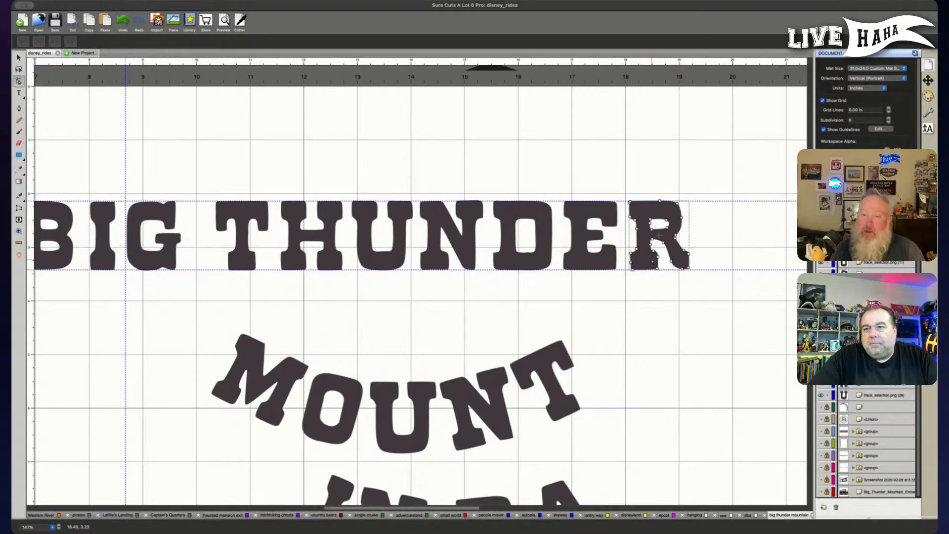
{"action": "left_click_drag", "start_coordinate": [661, 278], "coordinate": [653, 265]}
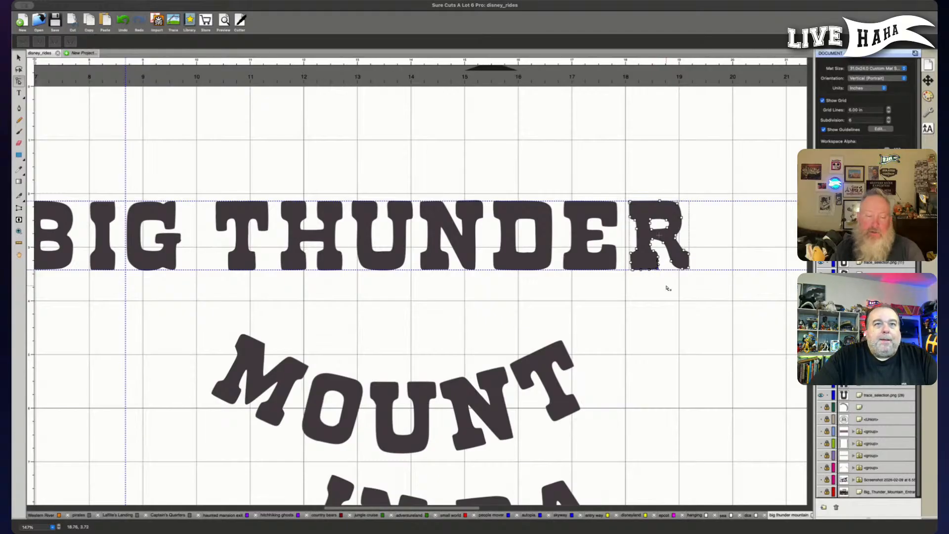
{"action": "left_click", "coordinate": [668, 288]}
{"action": "left_click_drag", "start_coordinate": [668, 285], "coordinate": [649, 266]}
{"action": "left_click", "coordinate": [630, 286]}
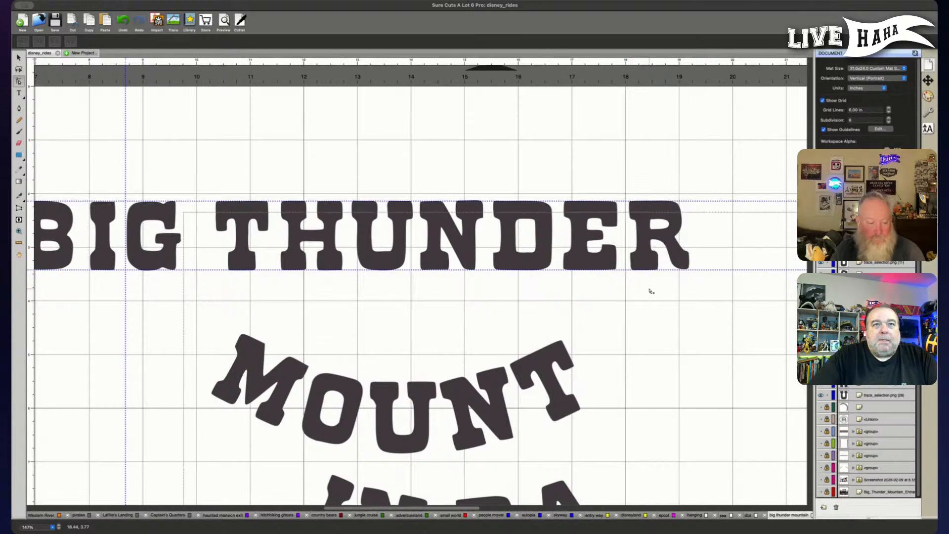
{"action": "left_click_drag", "start_coordinate": [671, 286], "coordinate": [702, 248]}
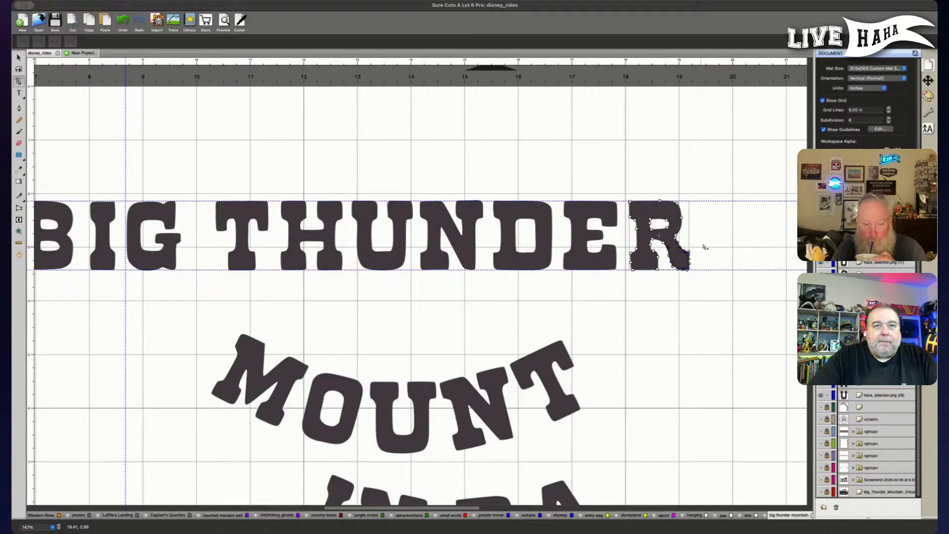
{"action": "left_click", "coordinate": [711, 284]}
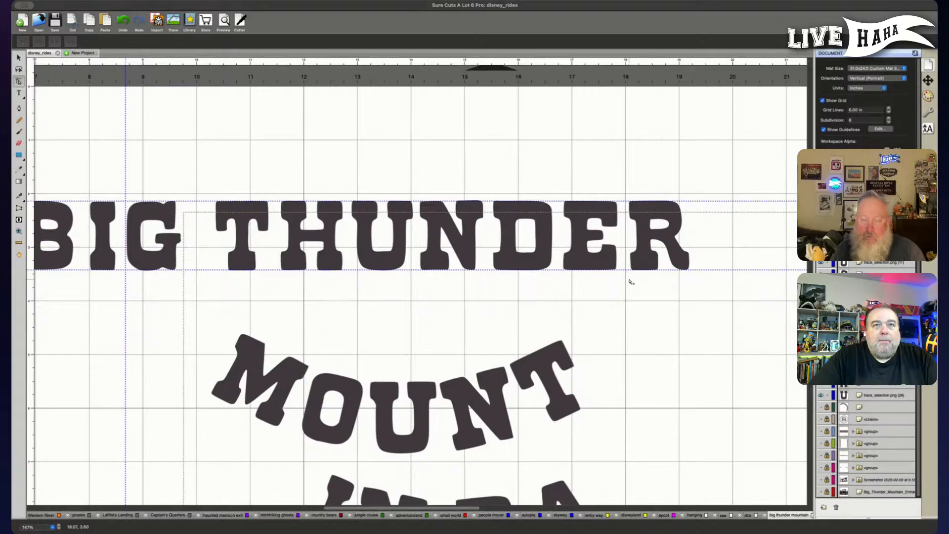
Refine the points along the R's top edge and the outer curve of its bowl, and deselect it.
{"action": "left_click", "coordinate": [678, 233]}
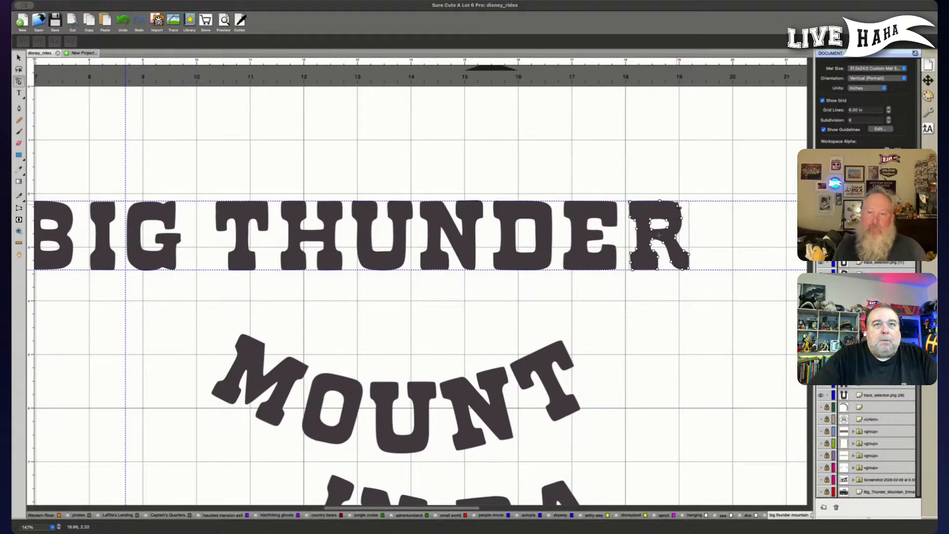
{"action": "left_click_drag", "start_coordinate": [650, 187], "coordinate": [691, 208]}
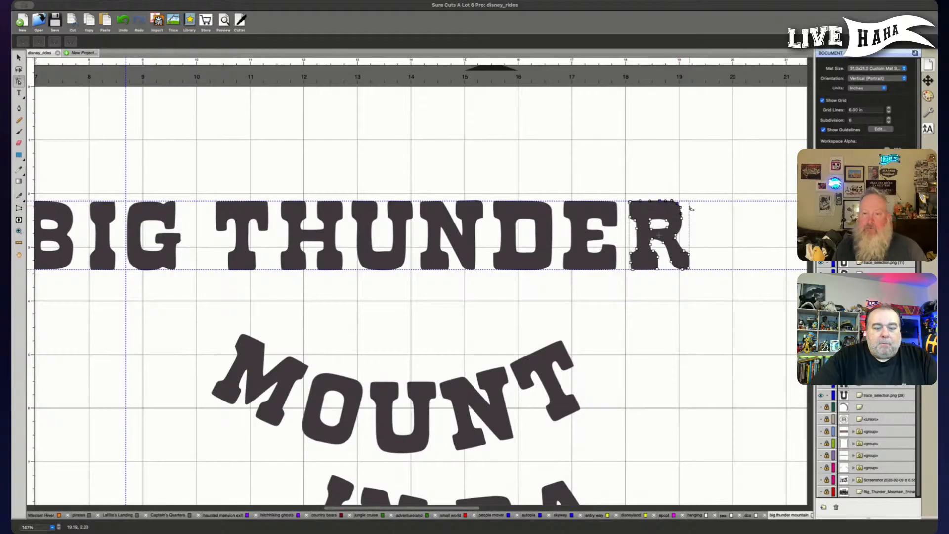
{"action": "left_click", "coordinate": [742, 228]}
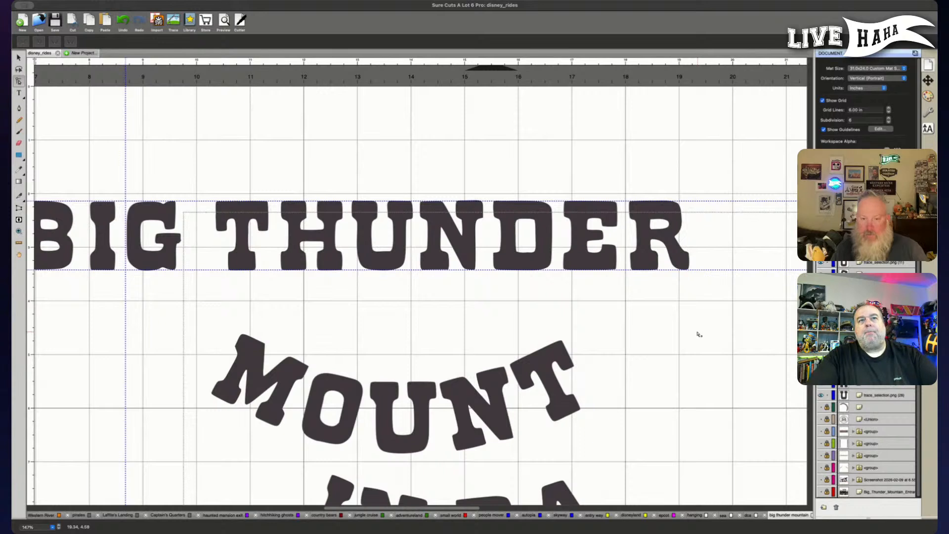
{"action": "left_click", "coordinate": [674, 216]}
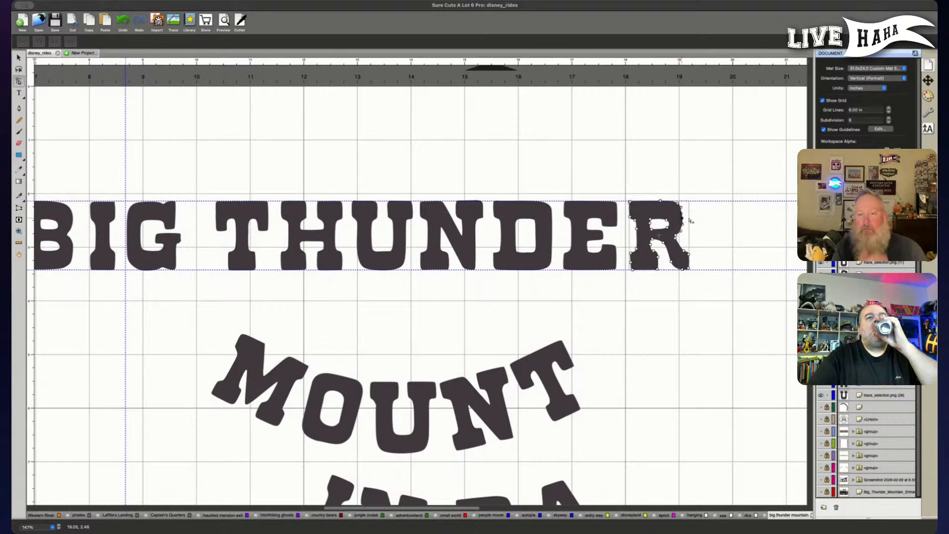
{"action": "left_click", "coordinate": [709, 325]}
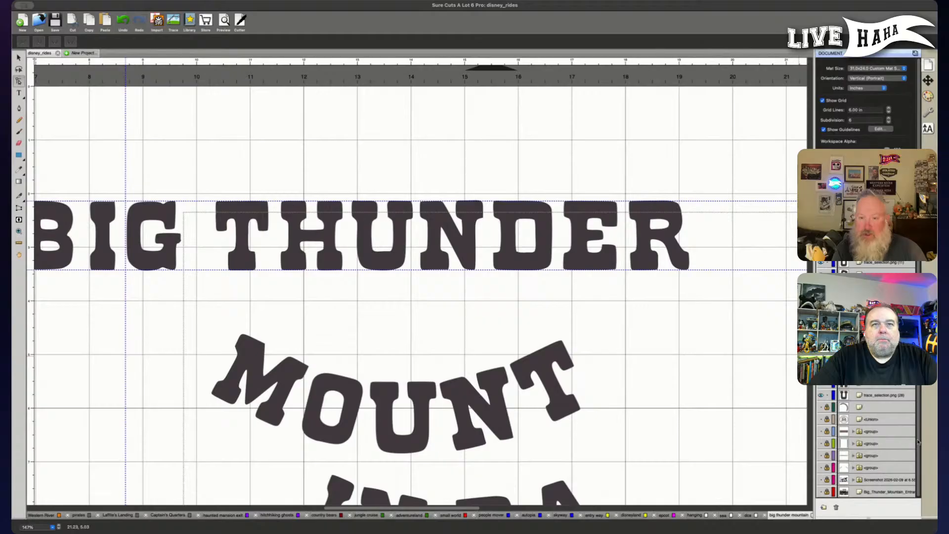
Adjust the points at the bottom of the R's right leg and around its left foot.
{"action": "left_click", "coordinate": [675, 269]}
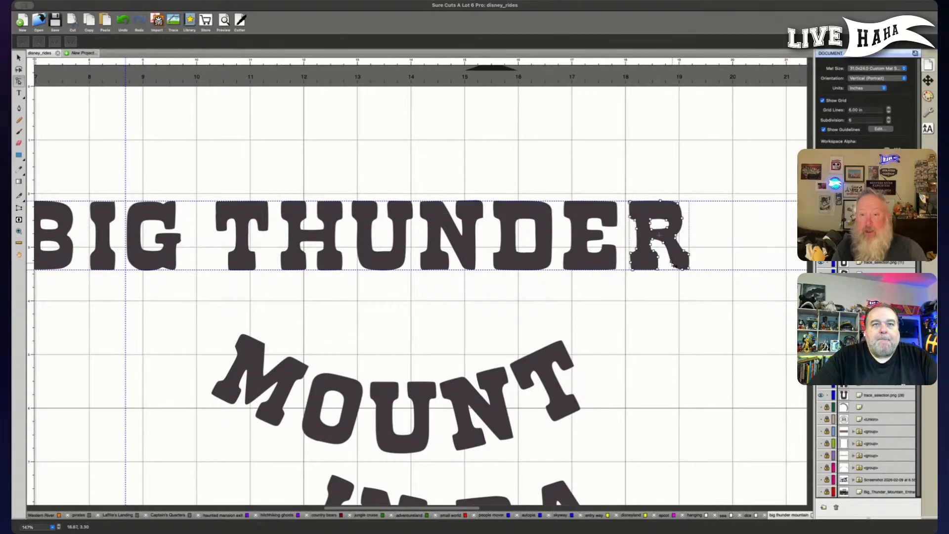
{"action": "left_click", "coordinate": [662, 308]}
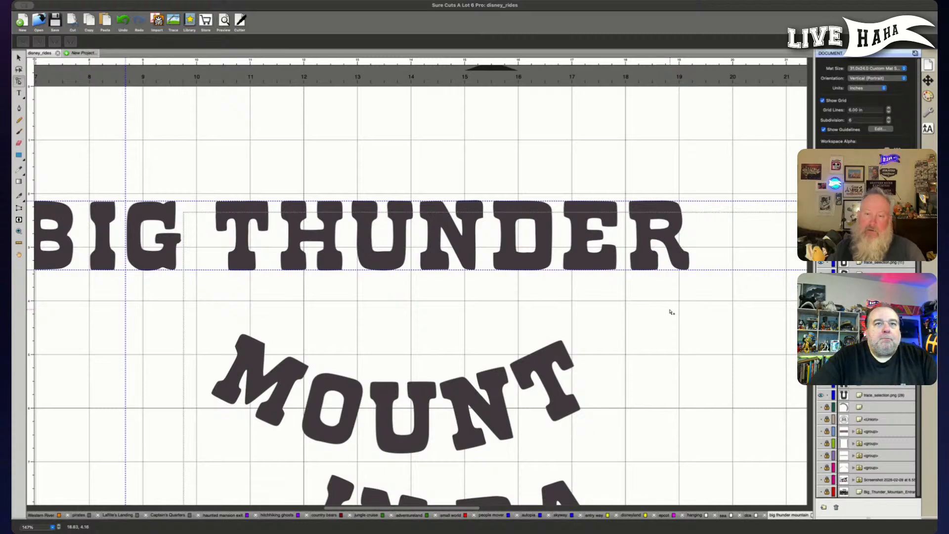
{"action": "left_click_drag", "start_coordinate": [623, 278], "coordinate": [662, 247]}
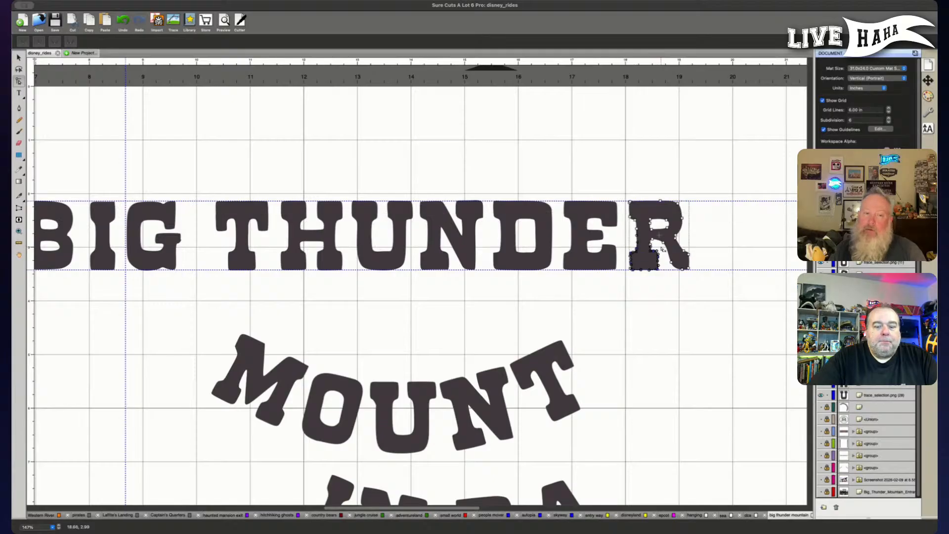
{"action": "scroll", "coordinate": [671, 320], "scroll_direction": "up", "scroll_amount": 1}
{"action": "left_click", "coordinate": [662, 297]}
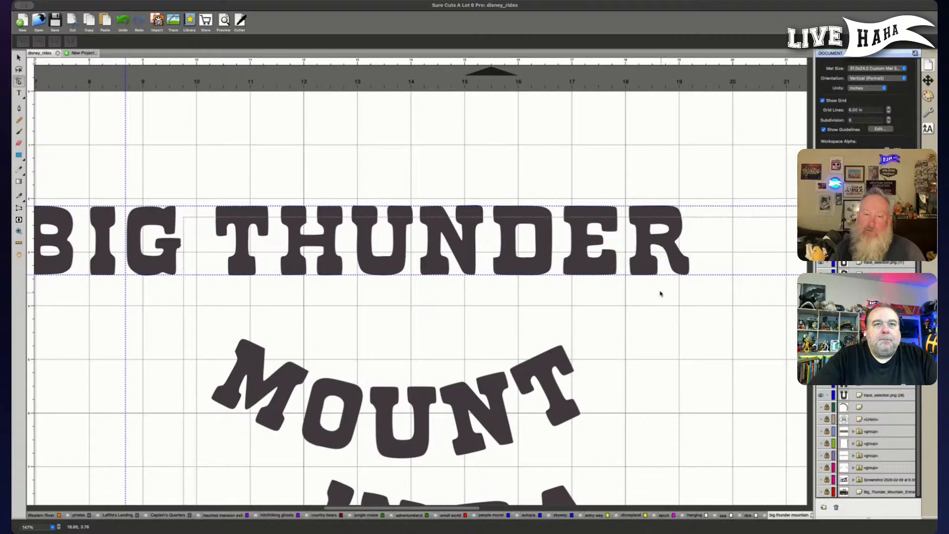
Adjust the R's points where the leg meets the stem below the bowl, and deselect the letter.
{"action": "left_click", "coordinate": [659, 241]}
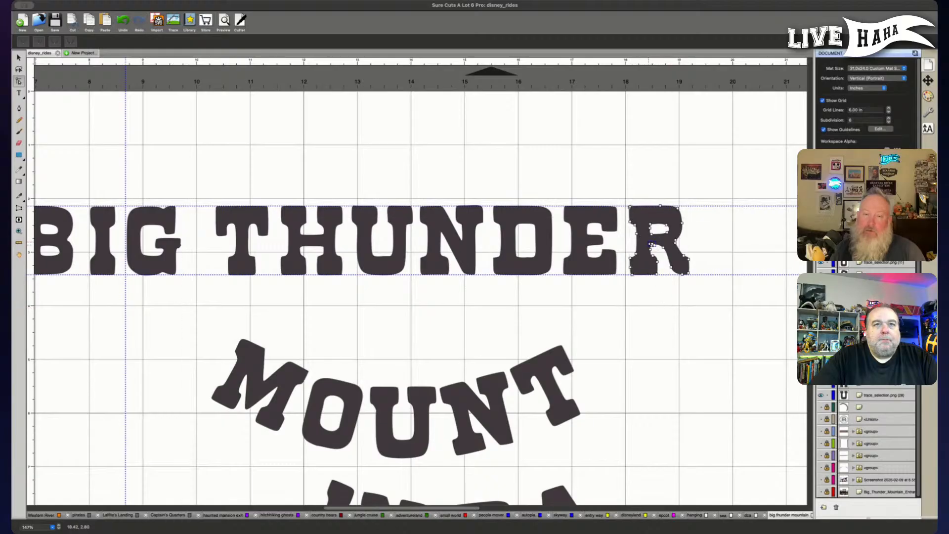
{"action": "left_click", "coordinate": [659, 336]}
{"action": "left_click", "coordinate": [646, 246]}
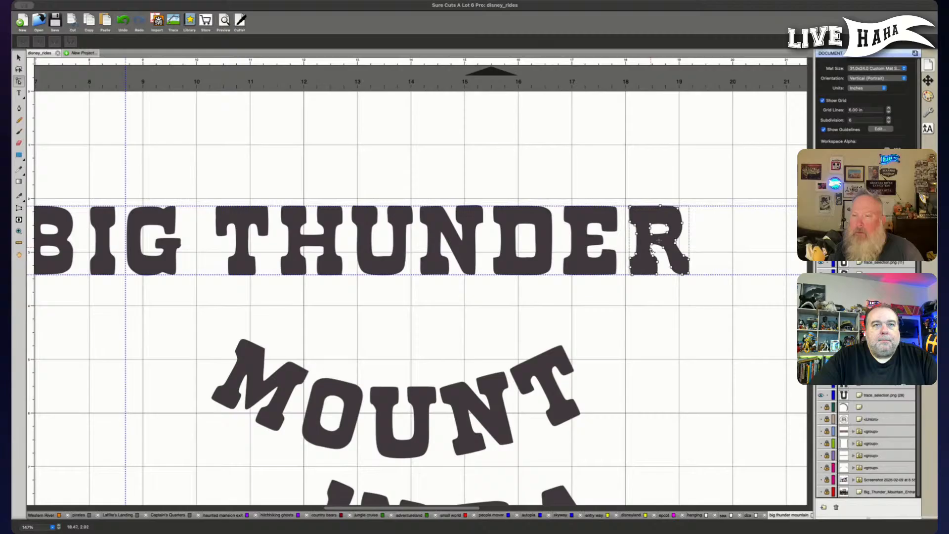
{"action": "left_click", "coordinate": [657, 339]}
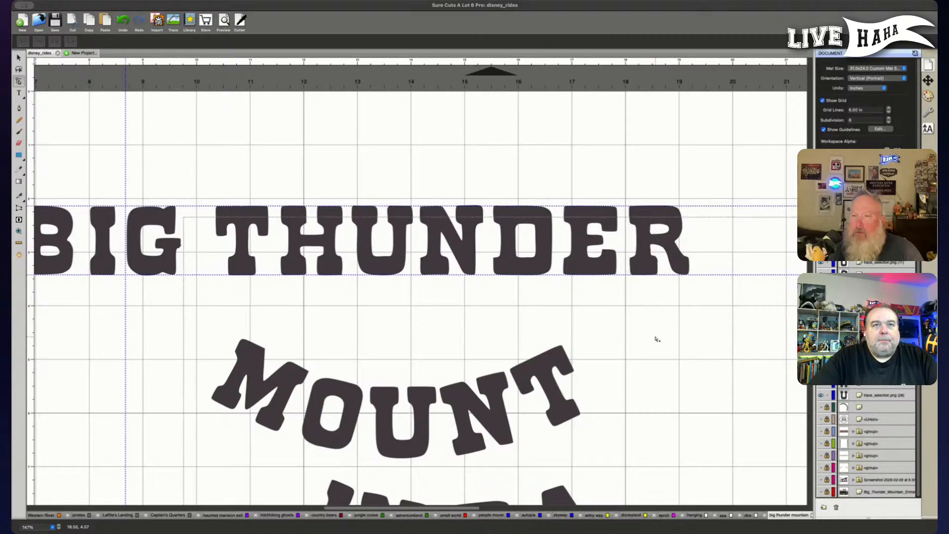
Touch up the outline points of THUNDER's R between its bowl and right leg, and deselect the letter.
{"action": "left_click", "coordinate": [659, 240]}
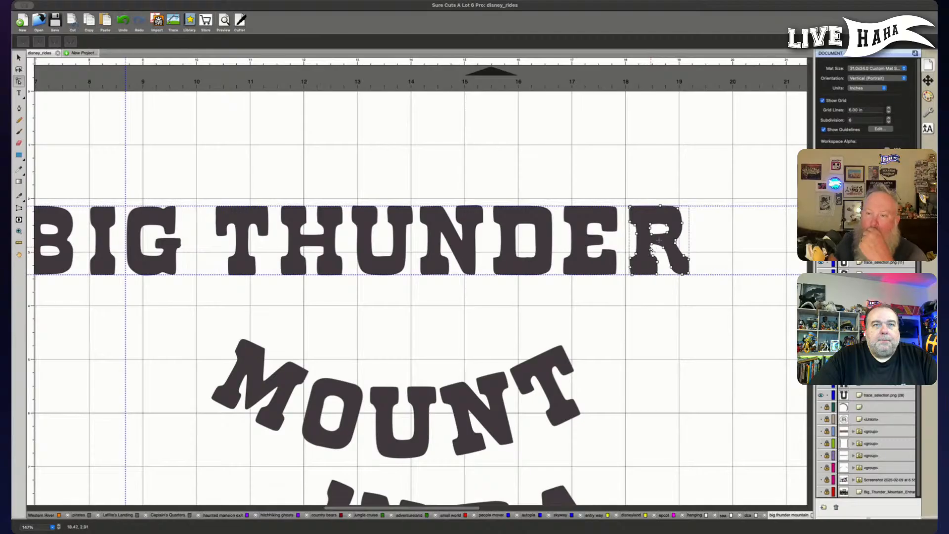
{"action": "left_click", "coordinate": [666, 295]}
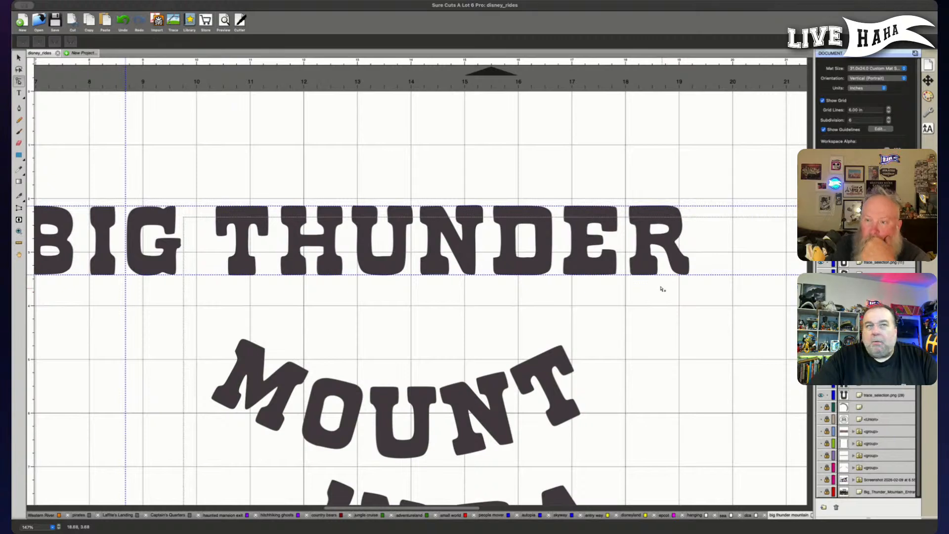
{"action": "left_click", "coordinate": [656, 249]}
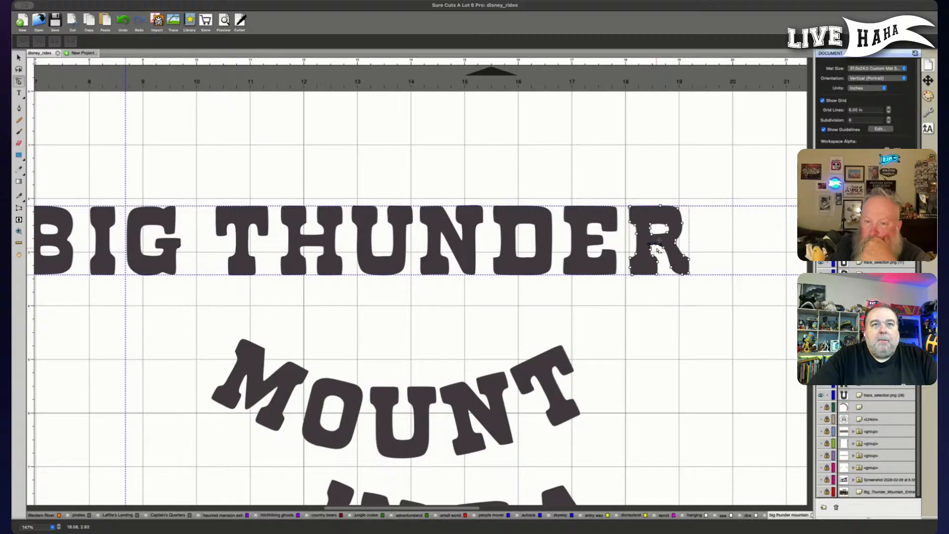
{"action": "left_click", "coordinate": [681, 314]}
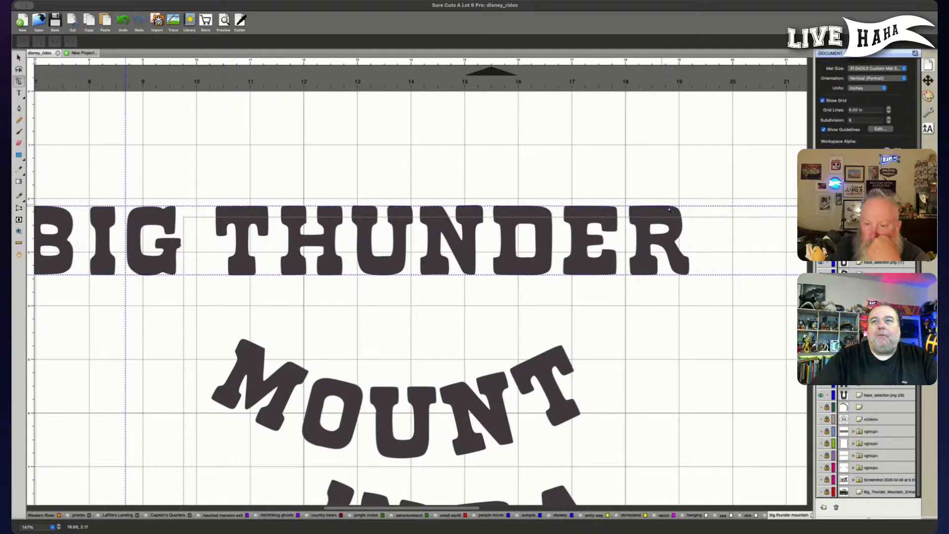
Move the slanted M of MOUNT away from its word to the empty area below BIG.
{"action": "key", "text": "v"}
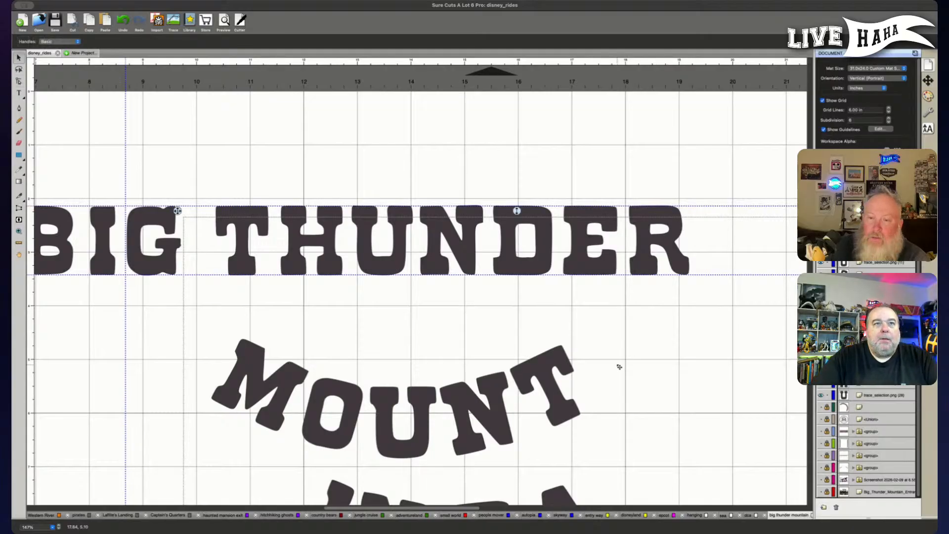
{"action": "scroll", "coordinate": [621, 366], "scroll_direction": "left", "scroll_amount": 5}
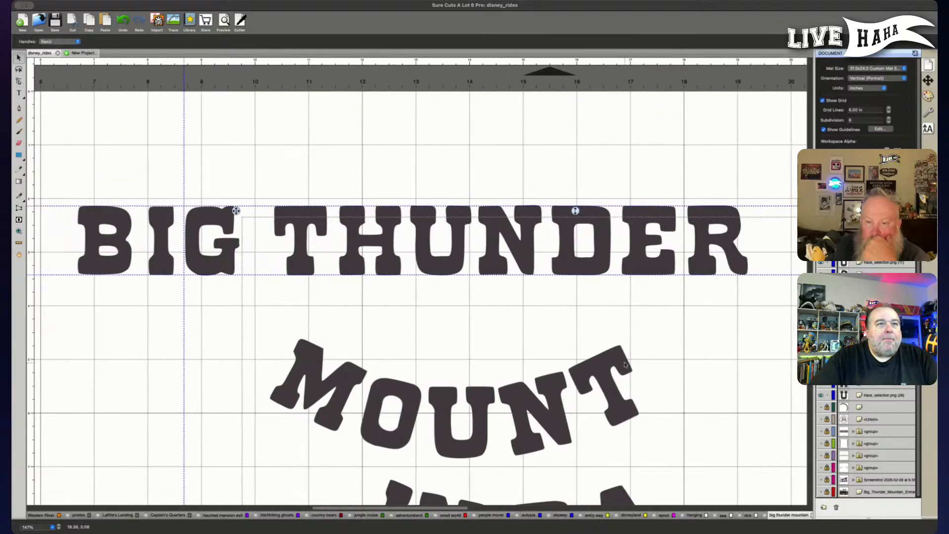
{"action": "left_click_drag", "start_coordinate": [400, 360], "coordinate": [228, 336]}
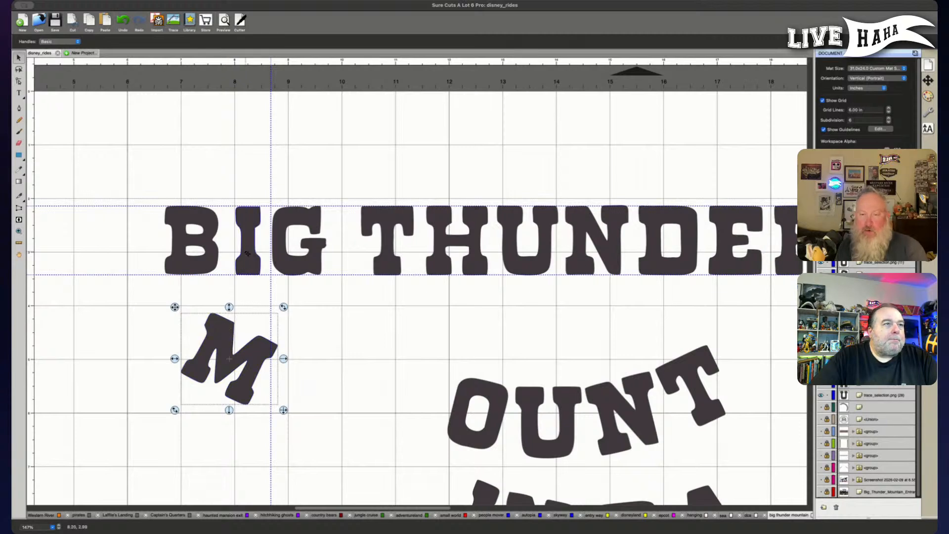
Slightly enlarge the I of BIG from its lower corner so that its base meets the lower guide.
{"action": "left_click", "coordinate": [251, 221]}
{"action": "left_click", "coordinate": [251, 201]}
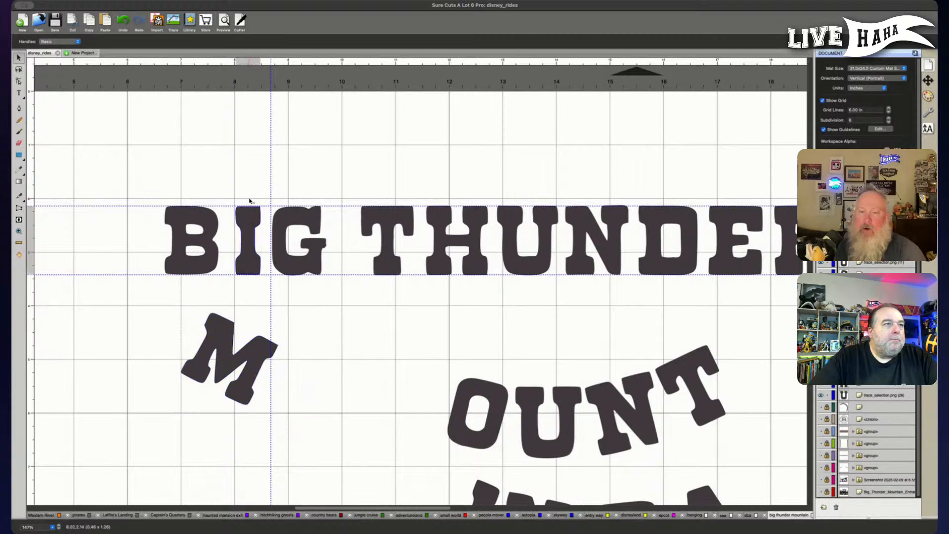
{"action": "left_click", "coordinate": [250, 218]}
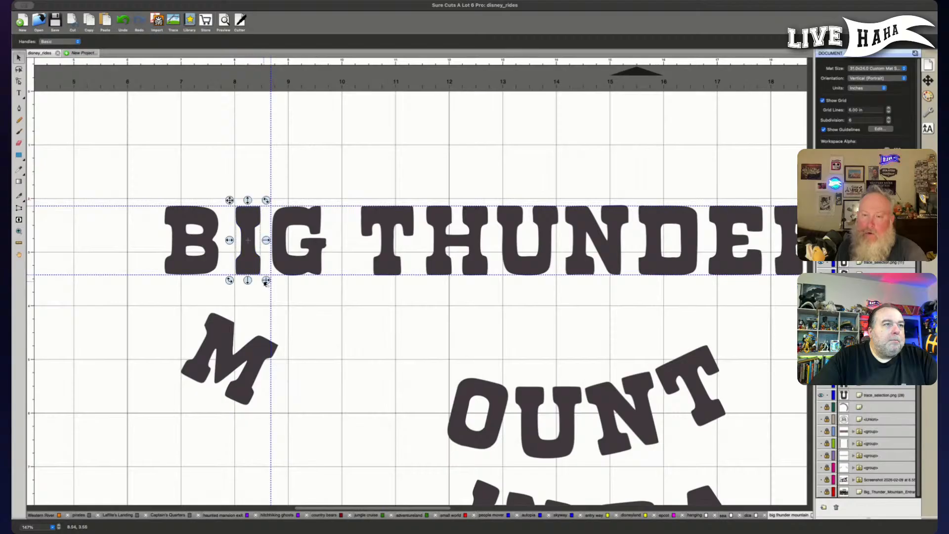
{"action": "left_click", "coordinate": [265, 280]}
{"action": "left_click", "coordinate": [266, 283]}
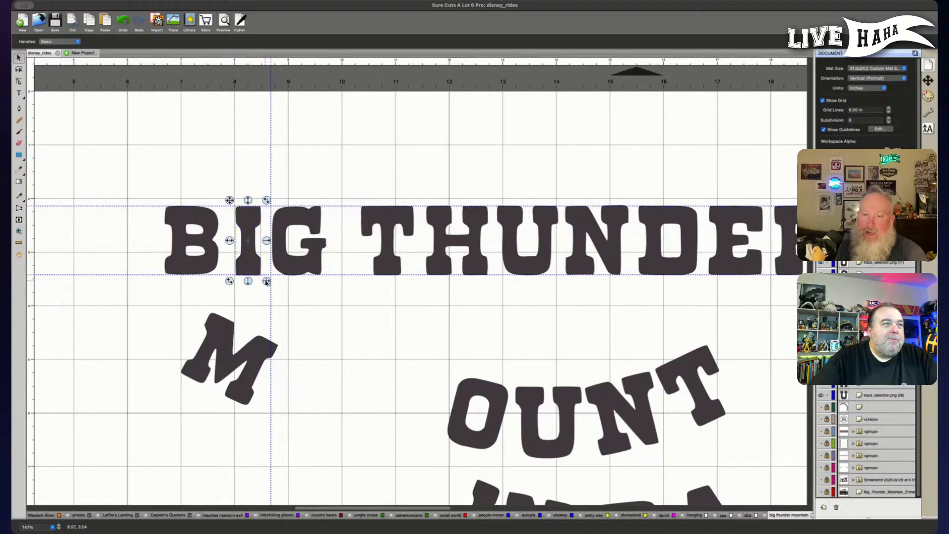
Refine the outline points along the base of BIG's B and at its lower outer corner, and deselect it.
{"action": "left_click", "coordinate": [205, 271]}
{"action": "double_click", "coordinate": [207, 251]}
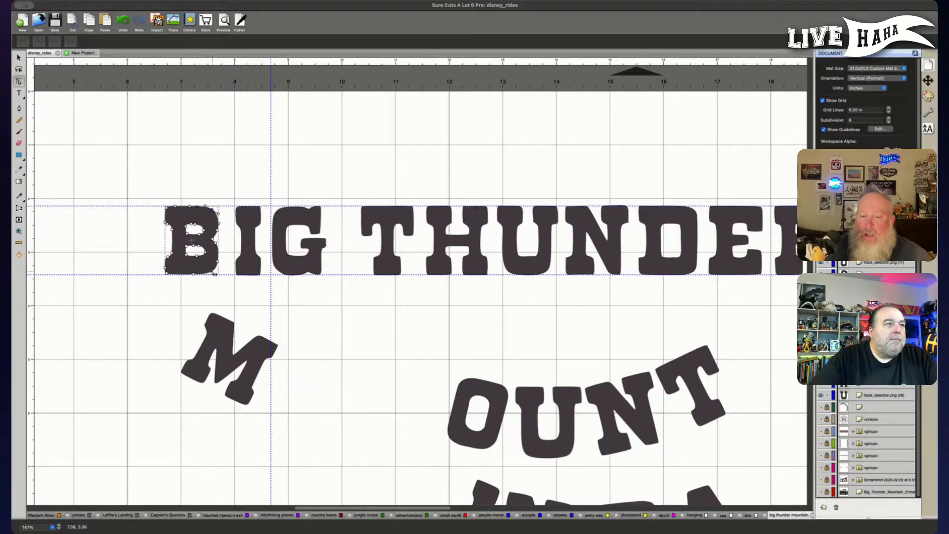
{"action": "left_click", "coordinate": [186, 314]}
{"action": "left_click", "coordinate": [203, 273]}
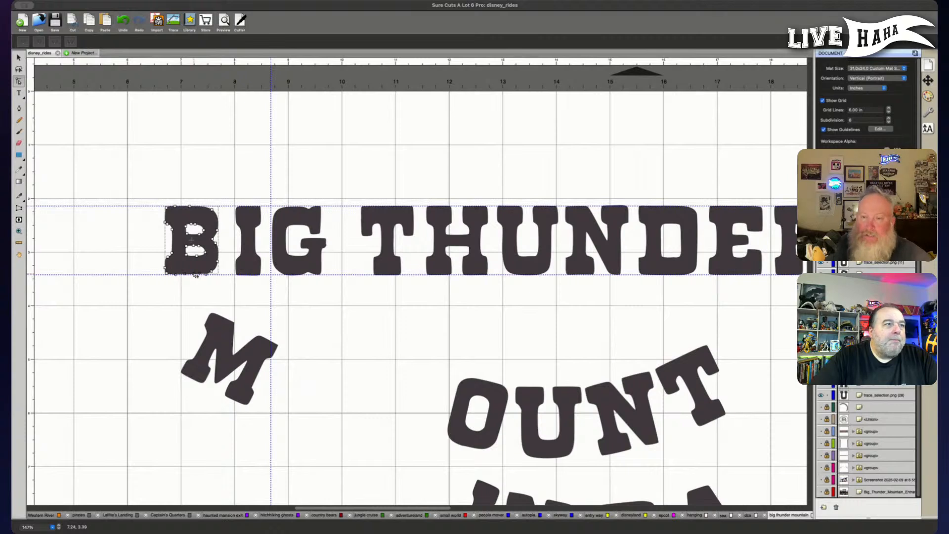
{"action": "left_click", "coordinate": [183, 289]}
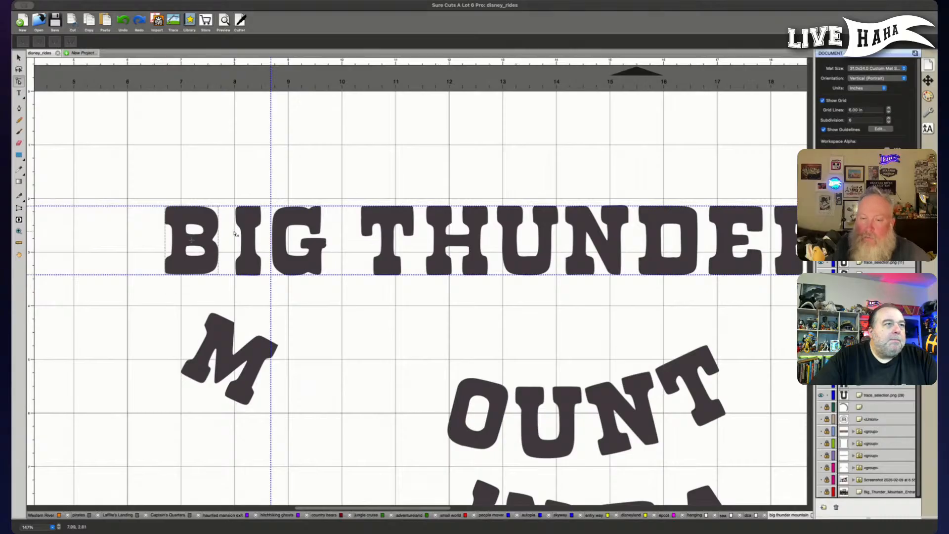
Adjust the B's points at the notch between its two bowls and at the inner curve of its upper opening.
{"action": "left_click", "coordinate": [212, 241]}
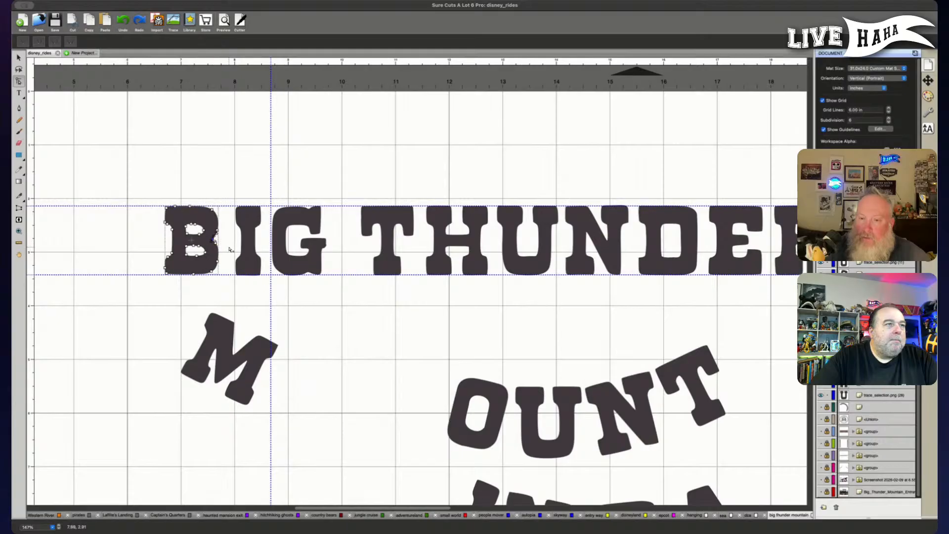
{"action": "left_click", "coordinate": [144, 302]}
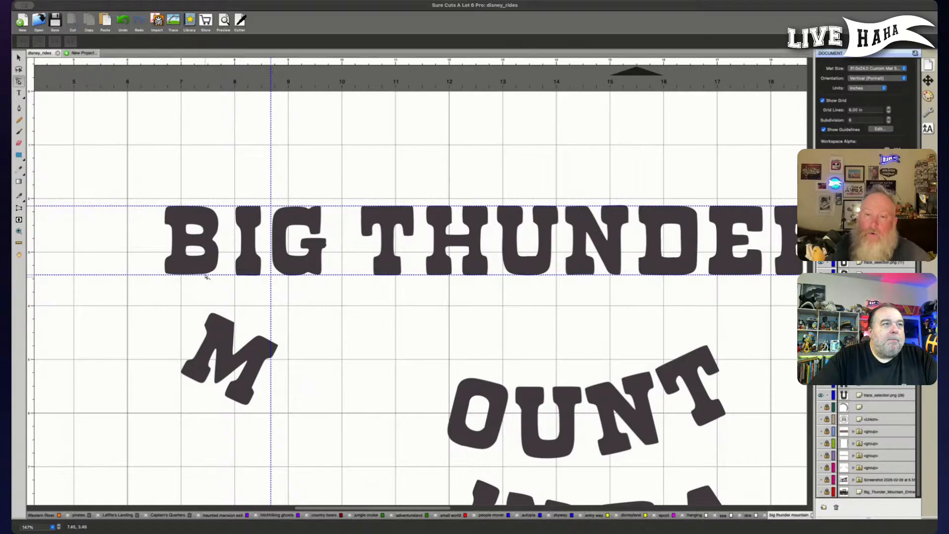
{"action": "left_click", "coordinate": [196, 228]}
{"action": "left_click_drag", "start_coordinate": [194, 226], "coordinate": [194, 227]}
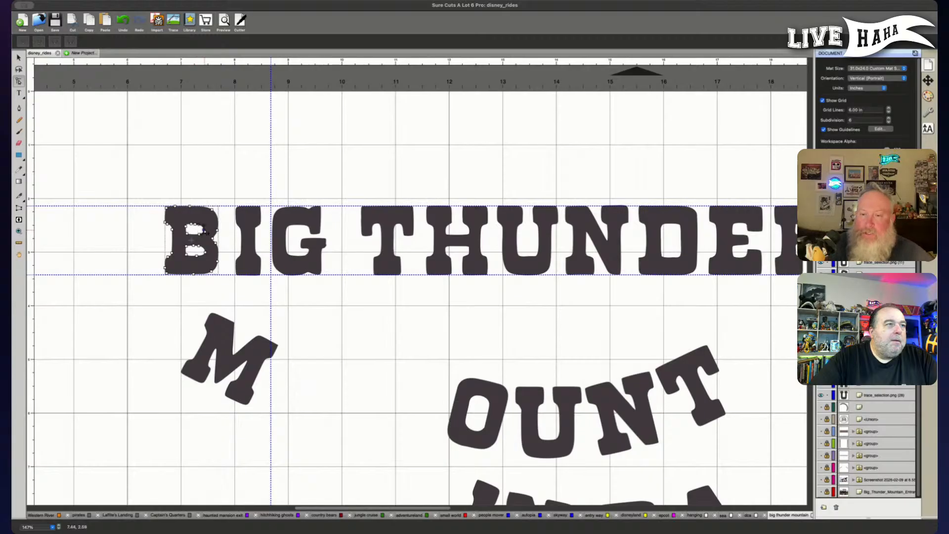
{"action": "left_click", "coordinate": [196, 292]}
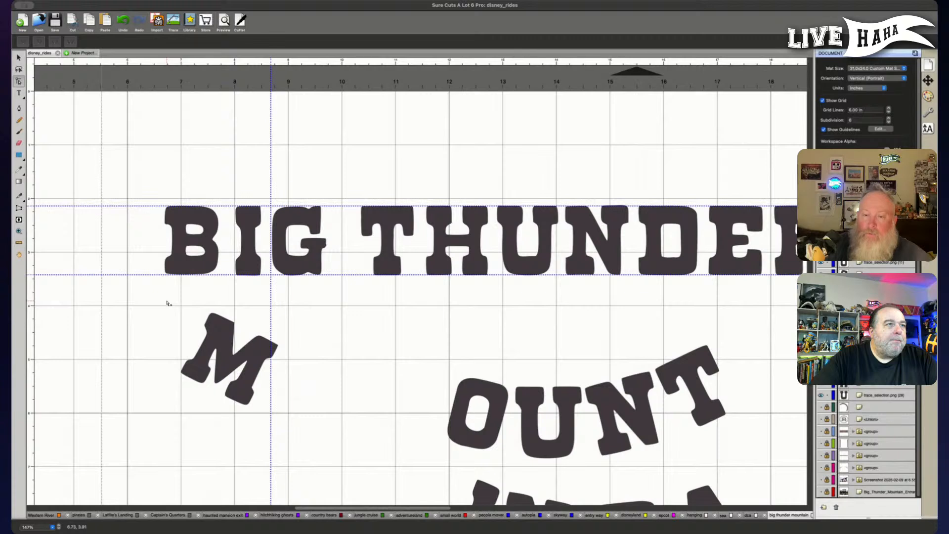
{"action": "left_click", "coordinate": [207, 233]}
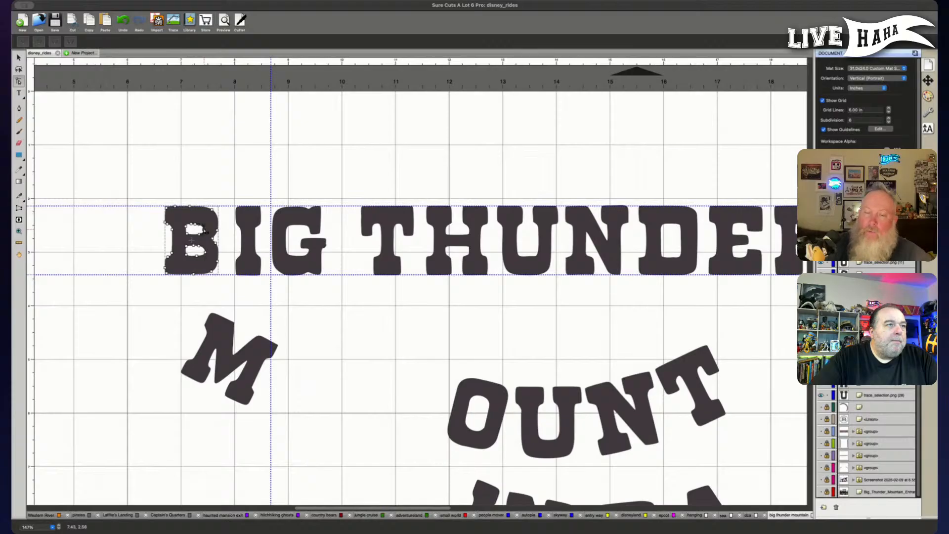
{"action": "left_click", "coordinate": [162, 292]}
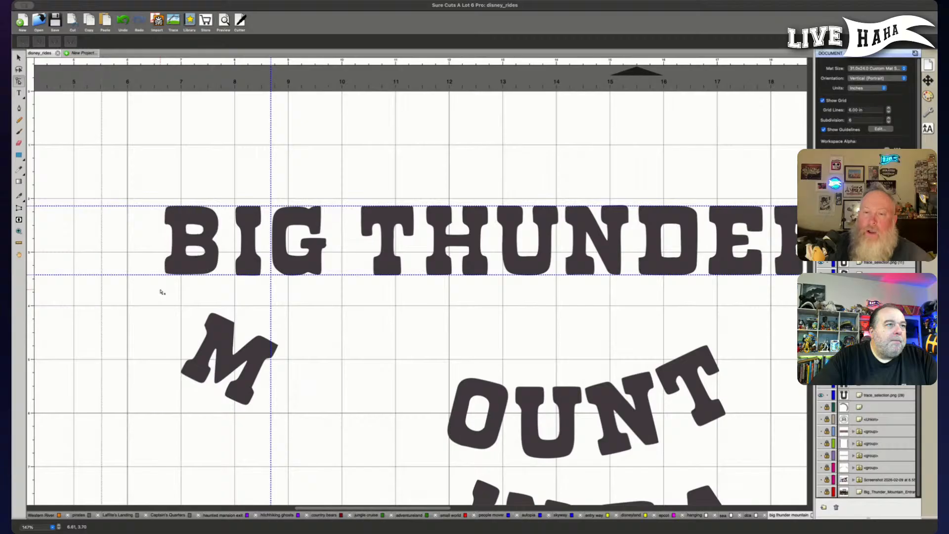
Refine the points around the B's lower and upper inner openings, and deselect the letter.
{"action": "left_click", "coordinate": [205, 256]}
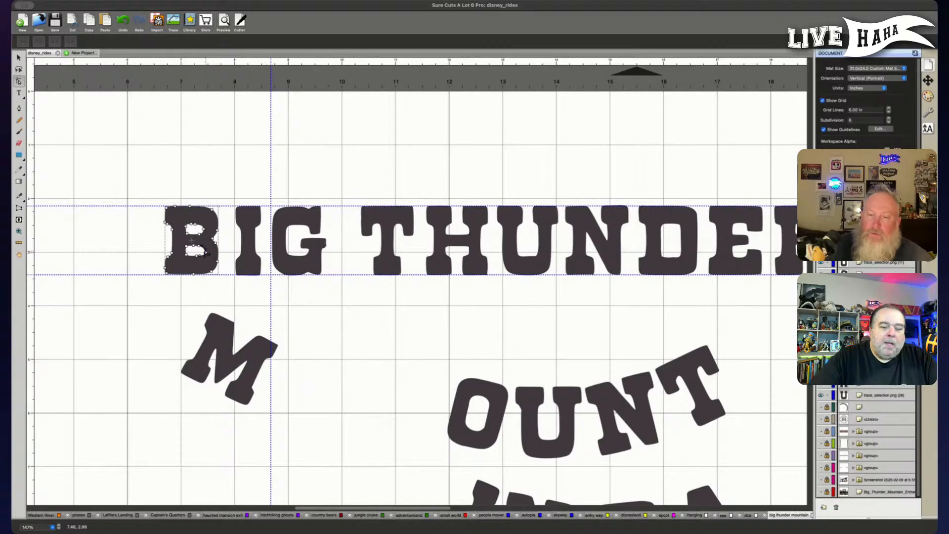
{"action": "left_click", "coordinate": [140, 307]}
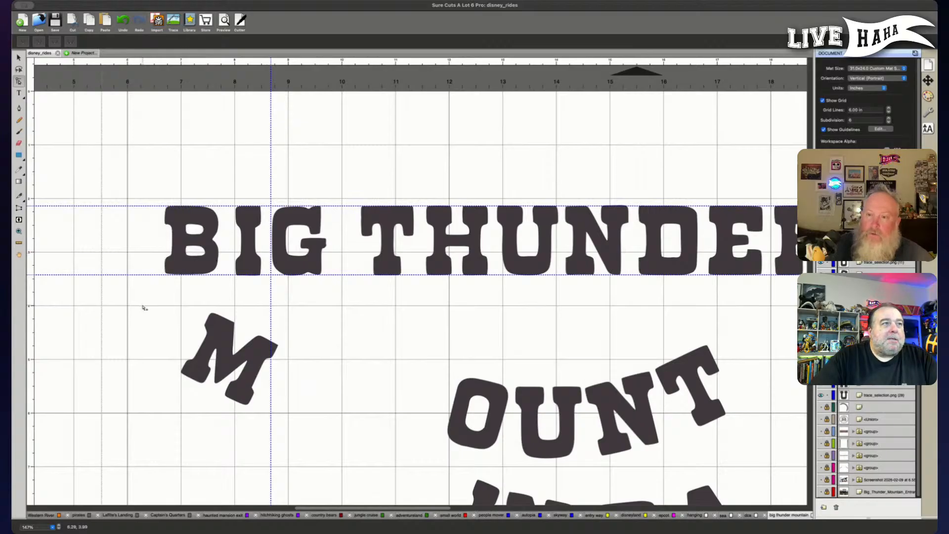
{"action": "left_click", "coordinate": [196, 224]}
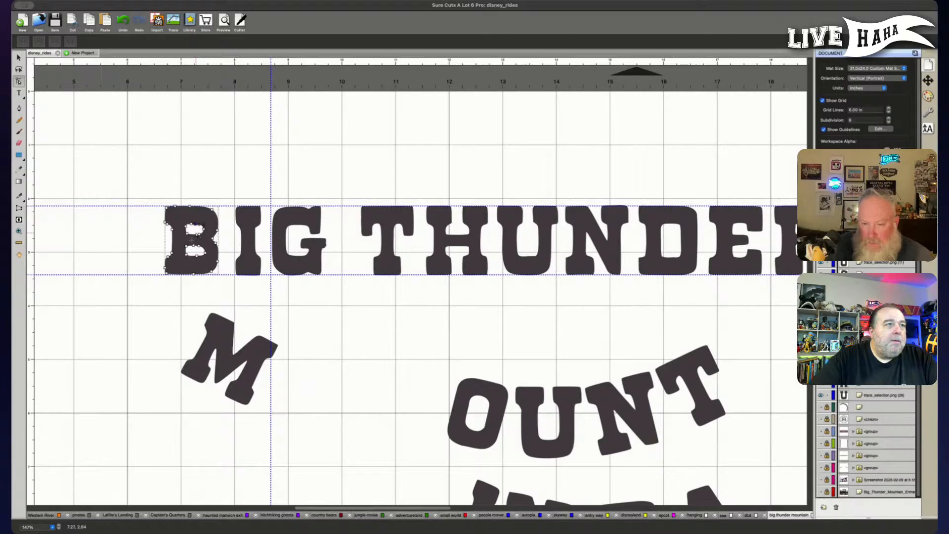
{"action": "left_click", "coordinate": [170, 304]}
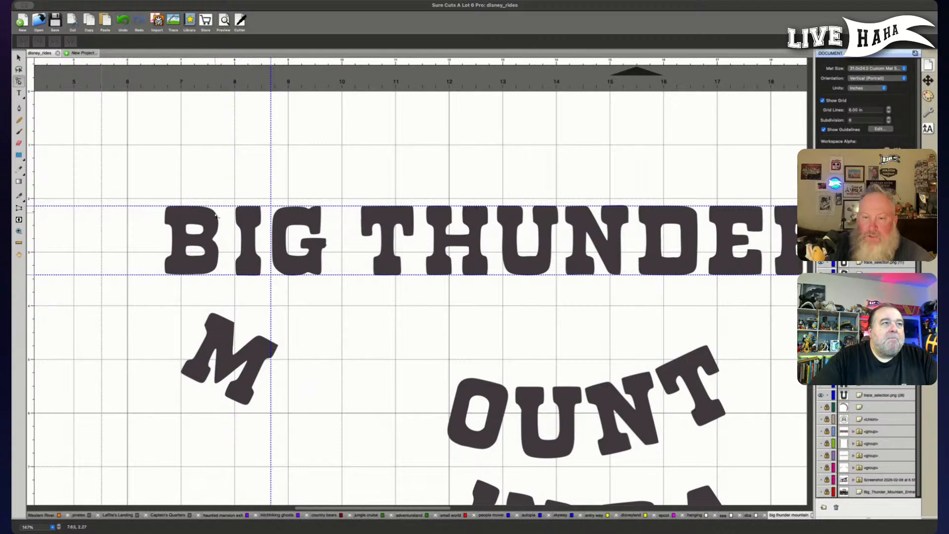
Adjust the points along the outer curves of the B's upper and lower bowls, and deselect it.
{"action": "left_click", "coordinate": [211, 218]}
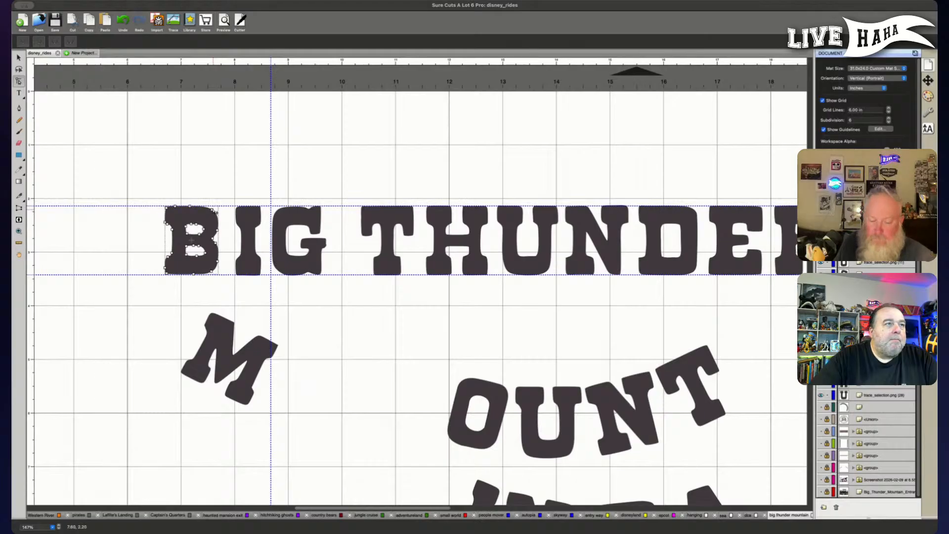
{"action": "left_click_drag", "start_coordinate": [219, 200], "coordinate": [201, 215]}
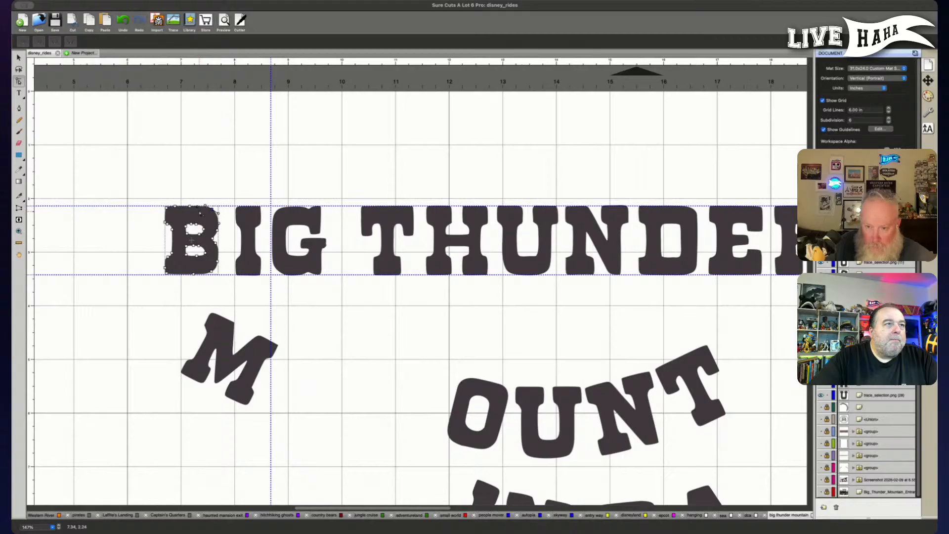
{"action": "left_click", "coordinate": [248, 179]}
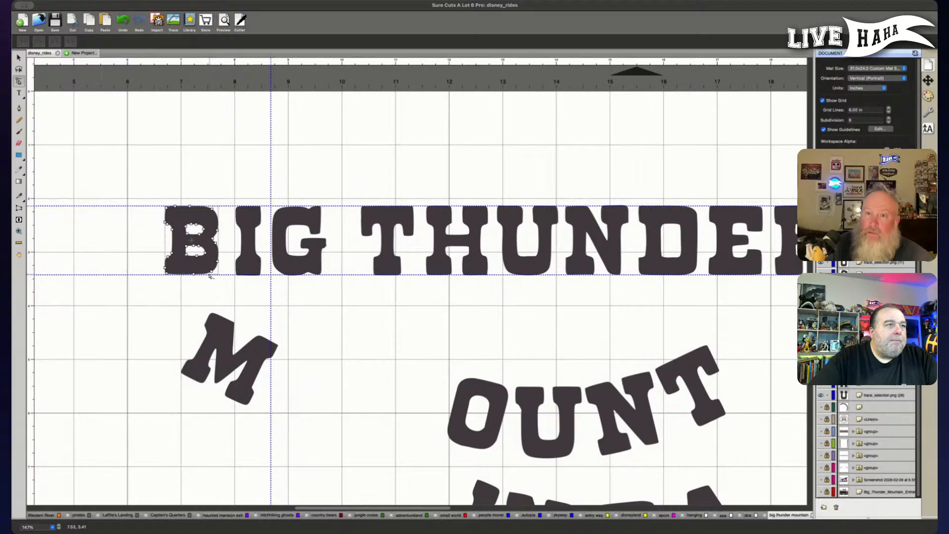
{"action": "left_click_drag", "start_coordinate": [208, 274], "coordinate": [223, 257]}
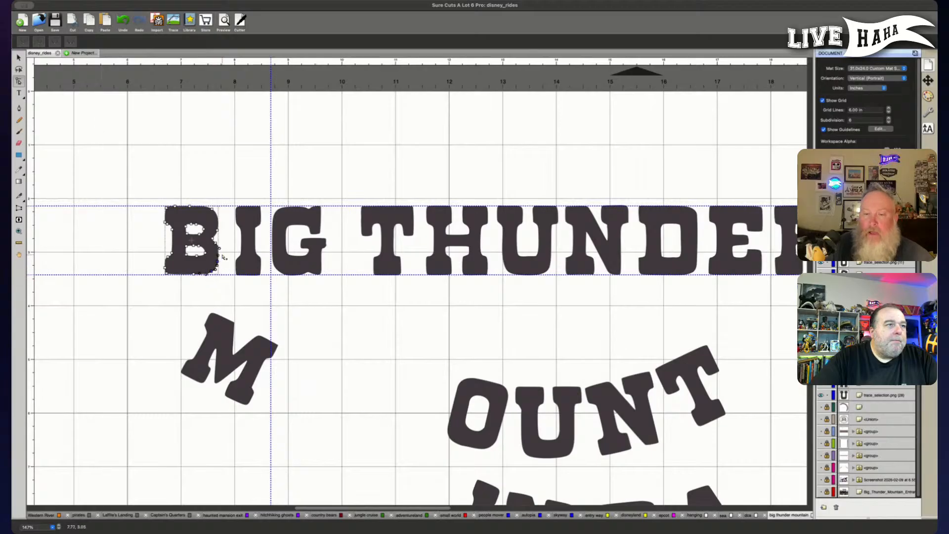
{"action": "left_click", "coordinate": [230, 296]}
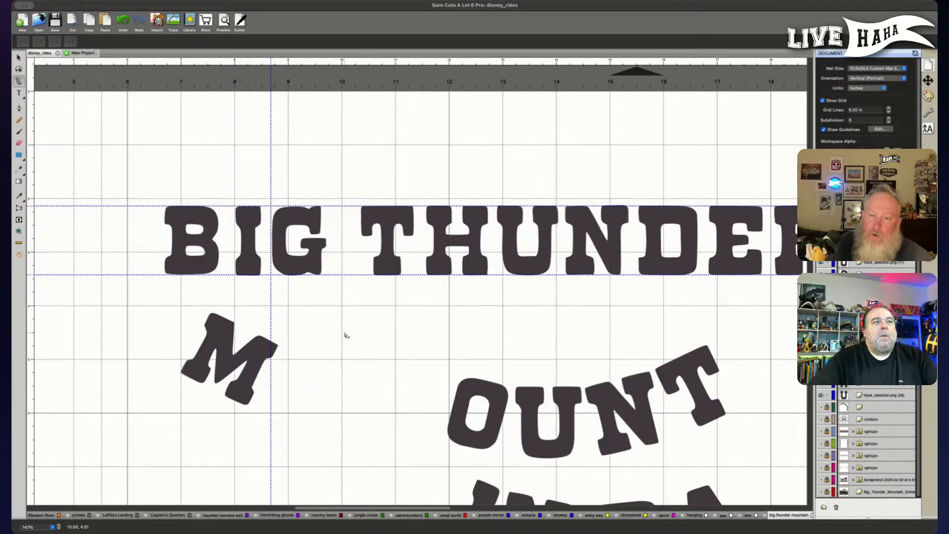
Refine the I's outline points where the stem meets the upper serif, and deselect it.
{"action": "left_click", "coordinate": [247, 224]}
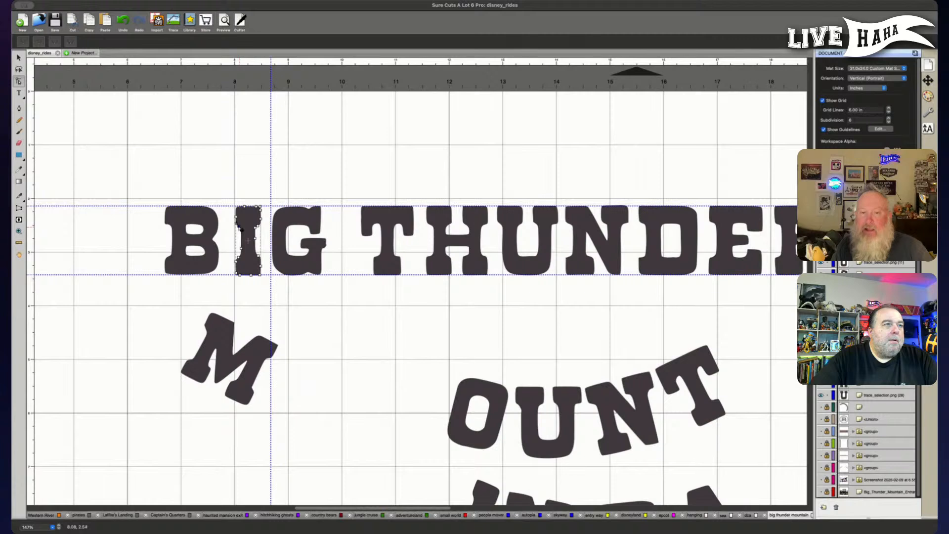
{"action": "left_click", "coordinate": [305, 307]}
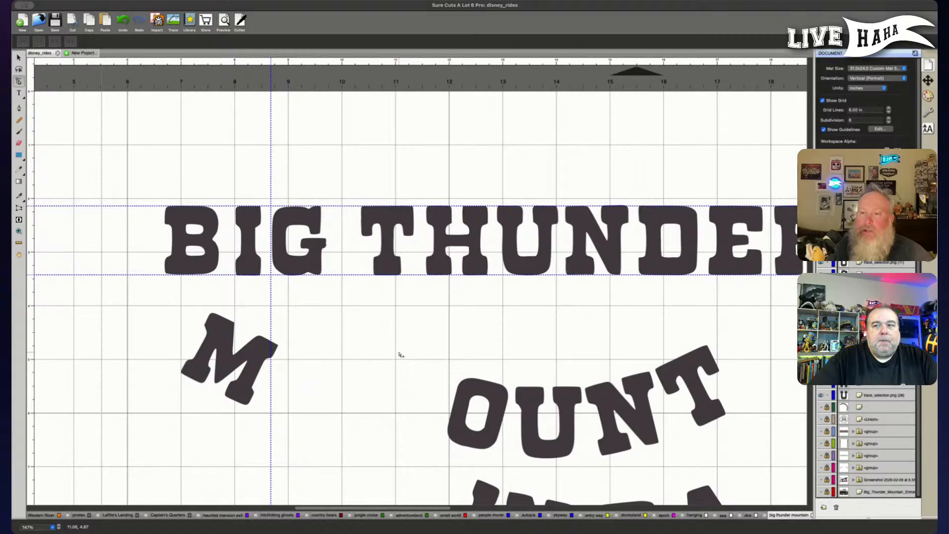
Select all the letters of BIG THUNDER and move the whole line straight up above the upper guide.
{"action": "key", "text": "v"}
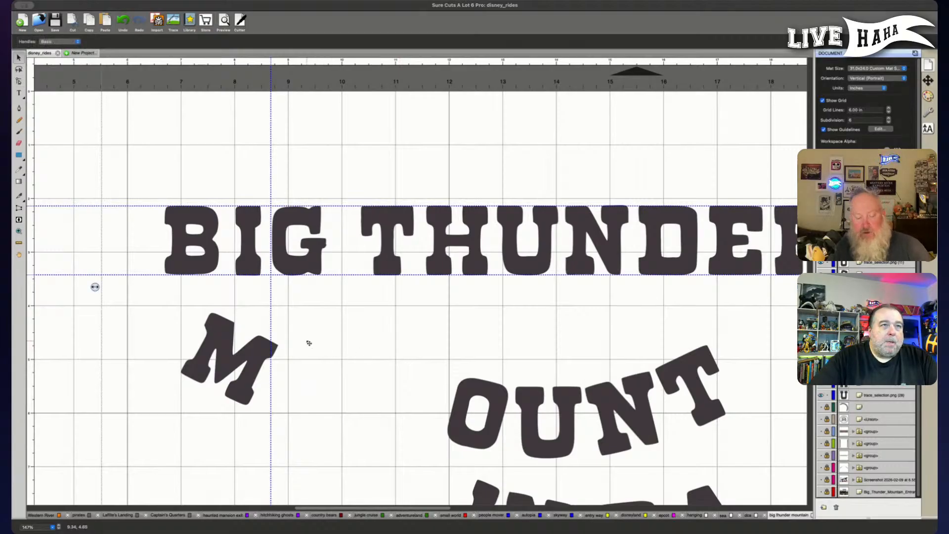
{"action": "scroll", "coordinate": [307, 340], "scroll_direction": "right", "scroll_amount": 5}
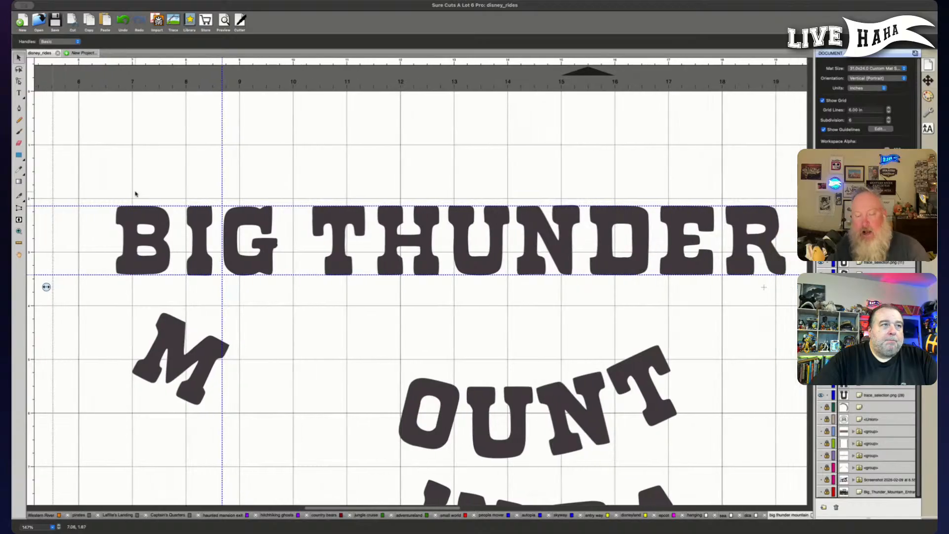
{"action": "left_click_drag", "start_coordinate": [106, 179], "coordinate": [781, 271]}
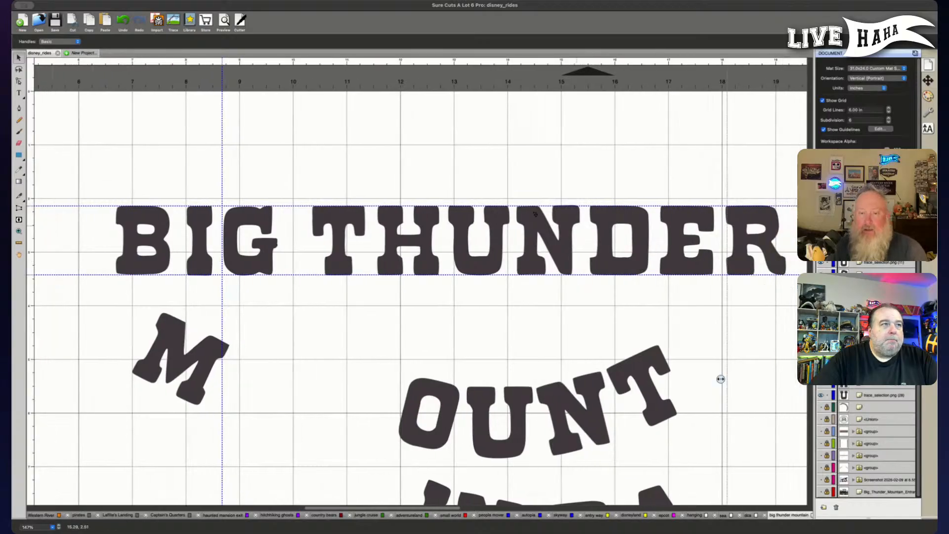
{"action": "left_click", "coordinate": [107, 159]}
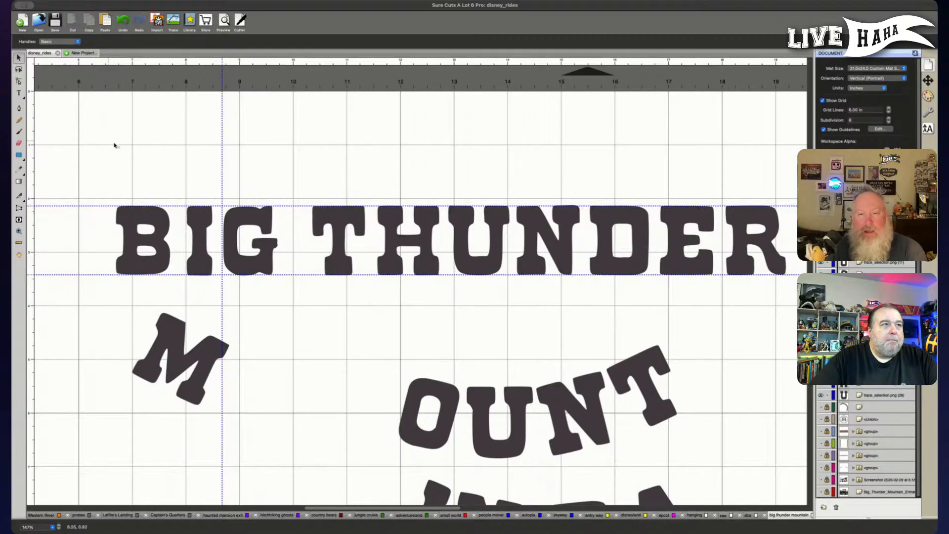
{"action": "left_click", "coordinate": [168, 226]}
{"action": "left_click_drag", "start_coordinate": [73, 165], "coordinate": [792, 299]}
{"action": "left_click_drag", "start_coordinate": [452, 198], "coordinate": [448, 123]}
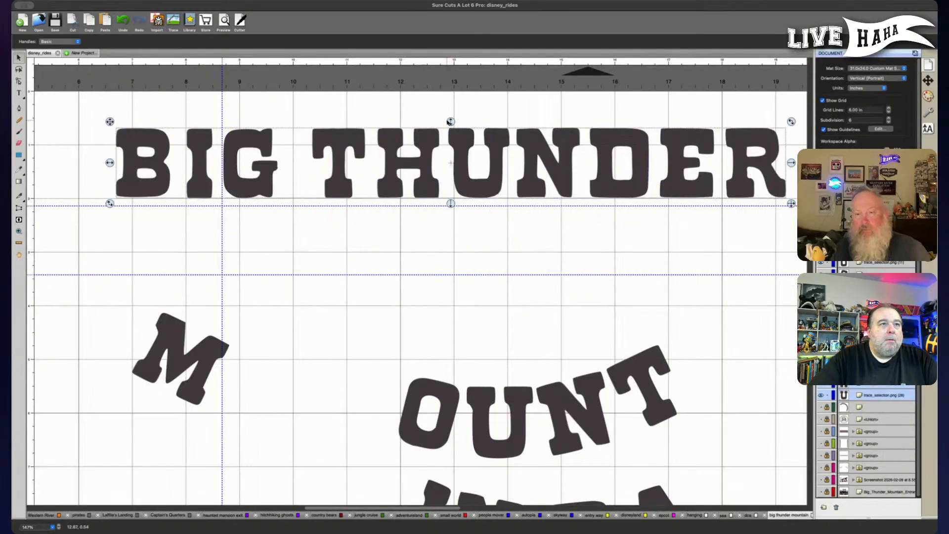
Move the M of MOUNTAIN below BIG, rotate it upright, fit it between the two horizontal guides, and deselect it.
{"action": "left_click", "coordinate": [197, 346]}
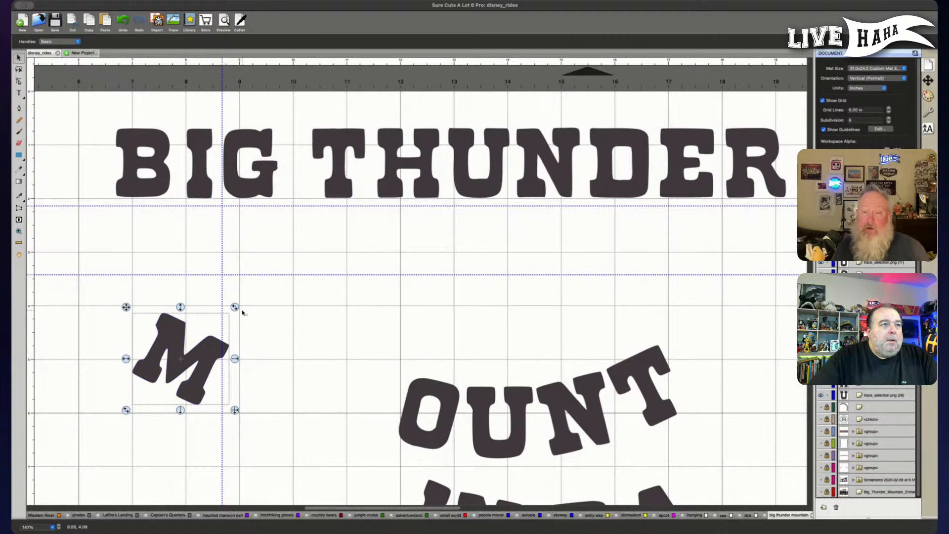
{"action": "left_click_drag", "start_coordinate": [179, 313], "coordinate": [215, 172]}
{"action": "left_click_drag", "start_coordinate": [226, 206], "coordinate": [181, 199]}
{"action": "left_click", "coordinate": [263, 328]}
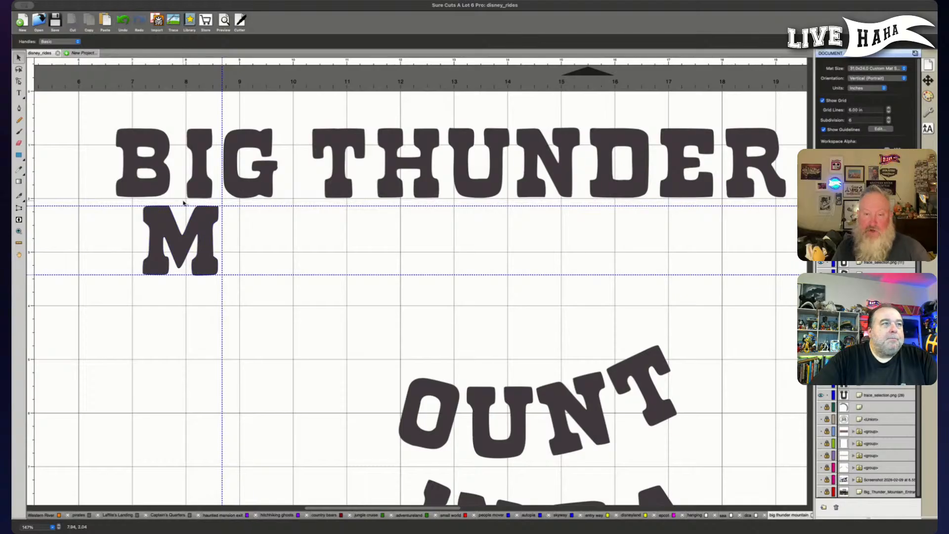
Shift the M slightly below the upper guide and refine the outline points of its upper-right serif, ending with it deselected.
{"action": "left_click", "coordinate": [184, 202]}
{"action": "left_click_drag", "start_coordinate": [184, 200], "coordinate": [181, 212]}
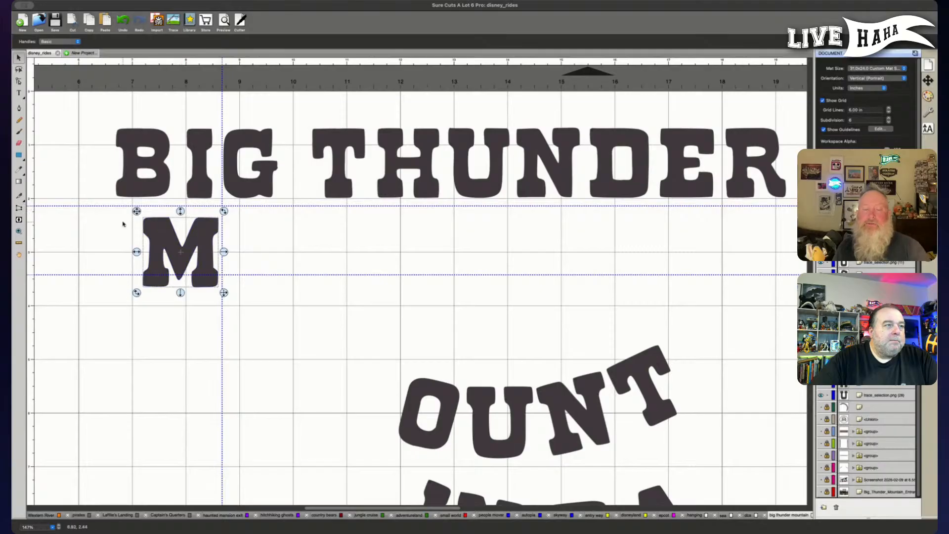
{"action": "key", "text": "a"}
{"action": "left_click", "coordinate": [147, 230]}
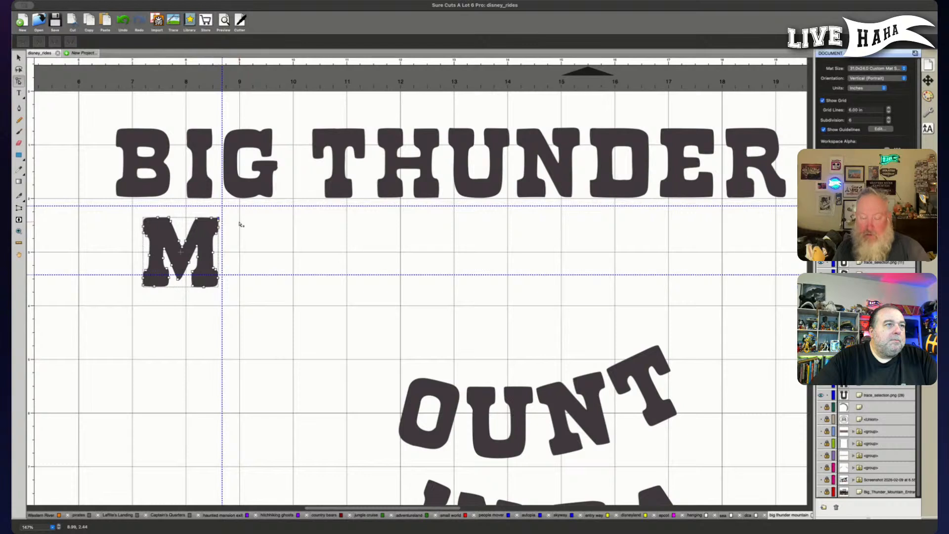
{"action": "key", "text": "super+a"}
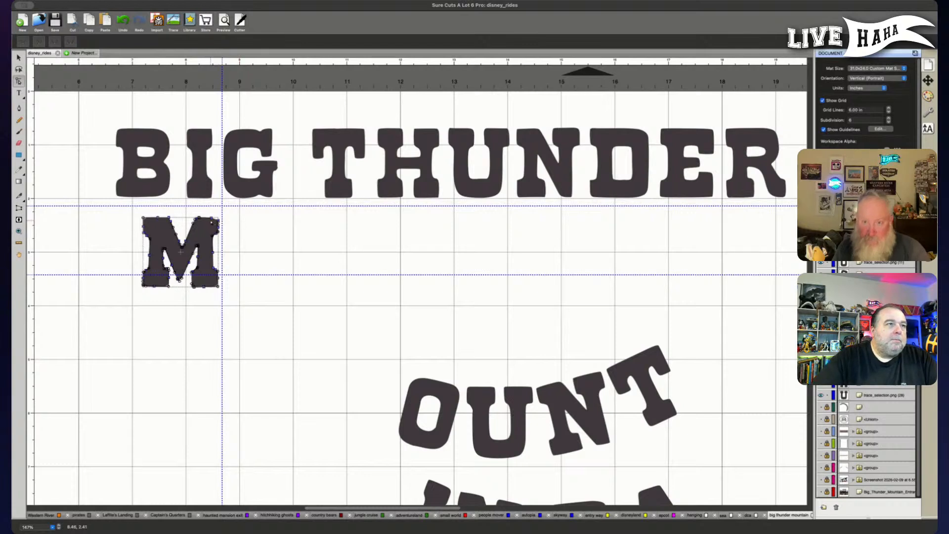
{"action": "left_click", "coordinate": [244, 225]}
{"action": "left_click", "coordinate": [219, 221]}
{"action": "left_click", "coordinate": [228, 223]}
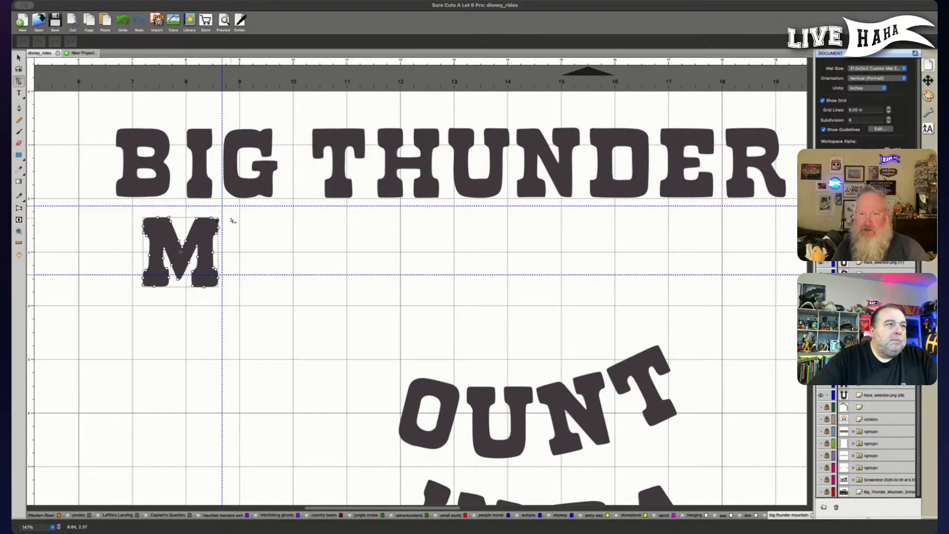
{"action": "left_click", "coordinate": [266, 245]}
{"action": "left_click", "coordinate": [220, 304]}
{"action": "left_click", "coordinate": [211, 225]}
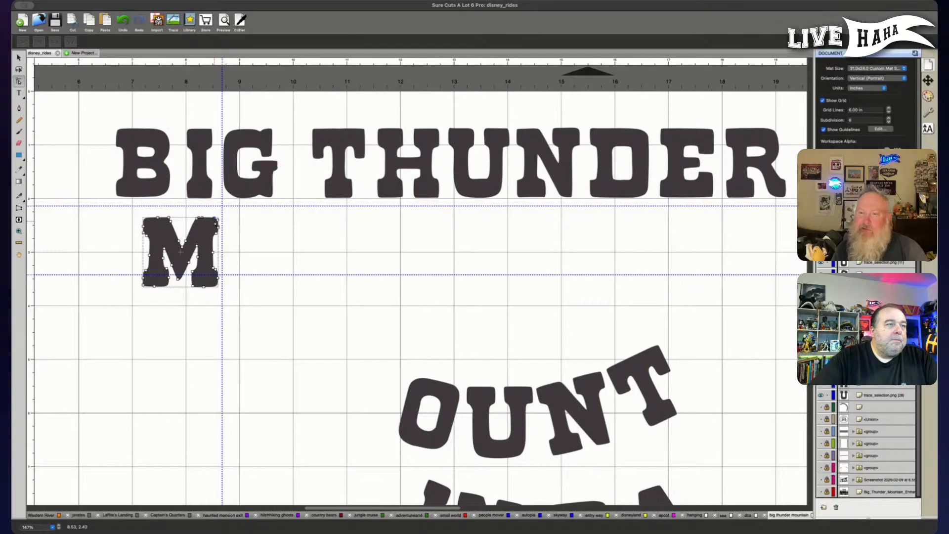
{"action": "left_click", "coordinate": [266, 309]}
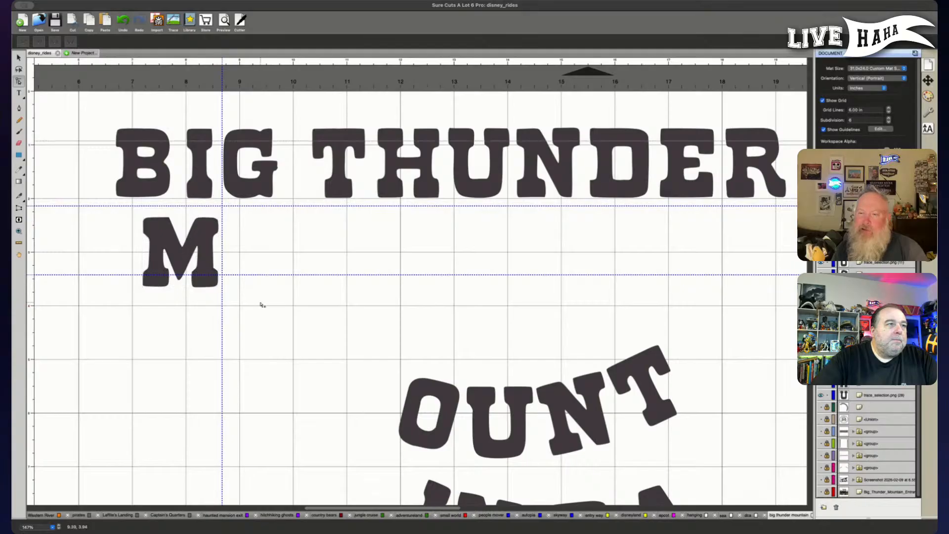
Adjust the points and curve handles at the inner corner of the M's upper-left serif.
{"action": "scroll", "coordinate": [240, 273], "scroll_direction": "up", "scroll_amount": 5}
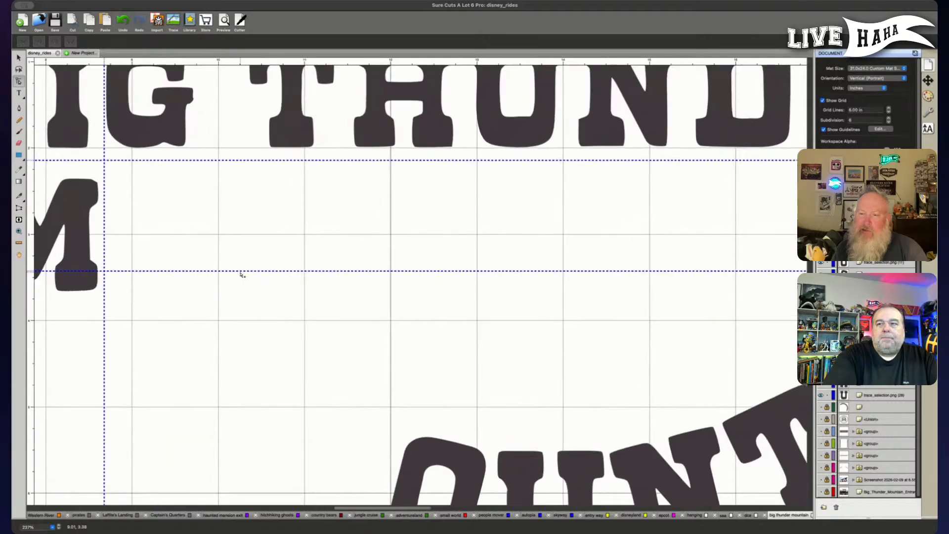
{"action": "scroll", "coordinate": [241, 277], "scroll_direction": "left", "scroll_amount": 3}
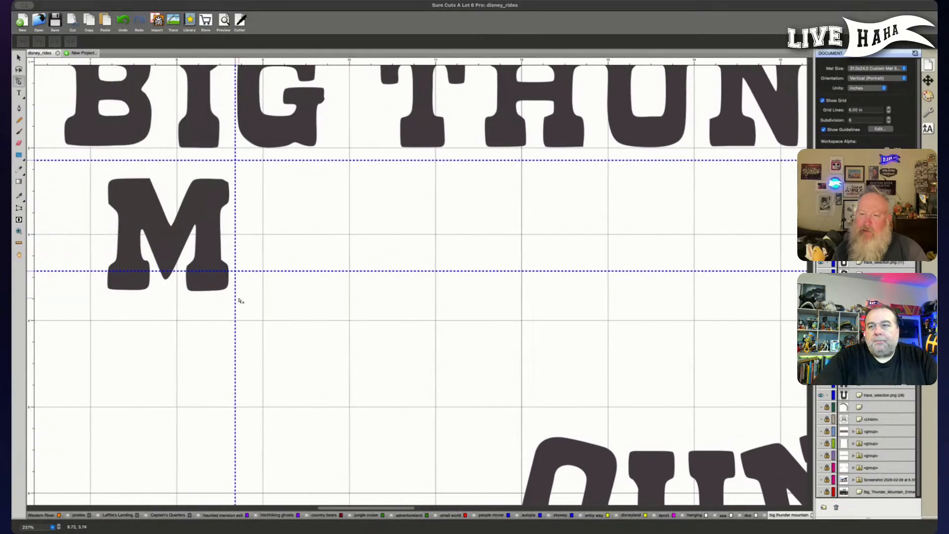
{"action": "scroll", "coordinate": [240, 299], "scroll_direction": "up", "scroll_amount": 3}
{"action": "left_click", "coordinate": [206, 293]}
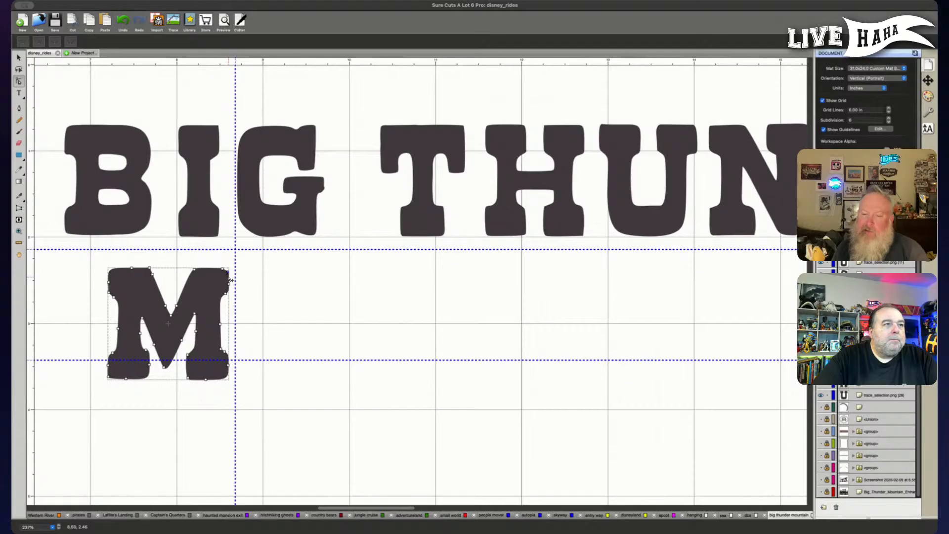
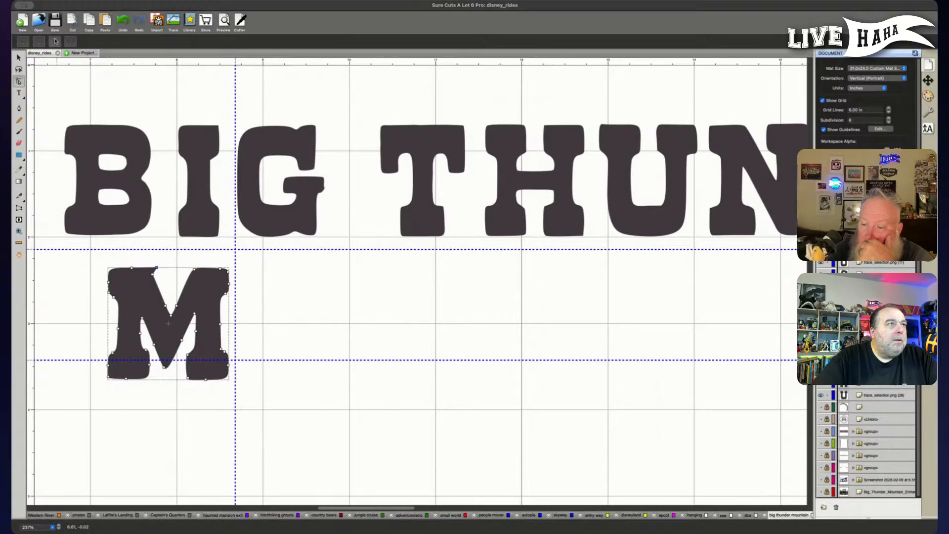
{"action": "left_click", "coordinate": [151, 270]}
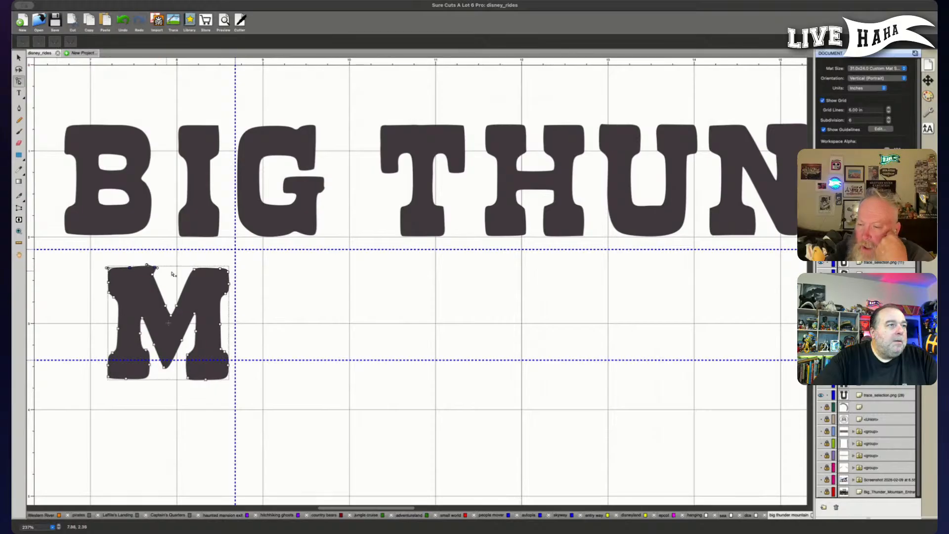
{"action": "right_click", "coordinate": [151, 258]}
{"action": "left_click", "coordinate": [129, 260]}
{"action": "left_click", "coordinate": [150, 277]}
{"action": "left_click_drag", "start_coordinate": [157, 271], "coordinate": [150, 271]}
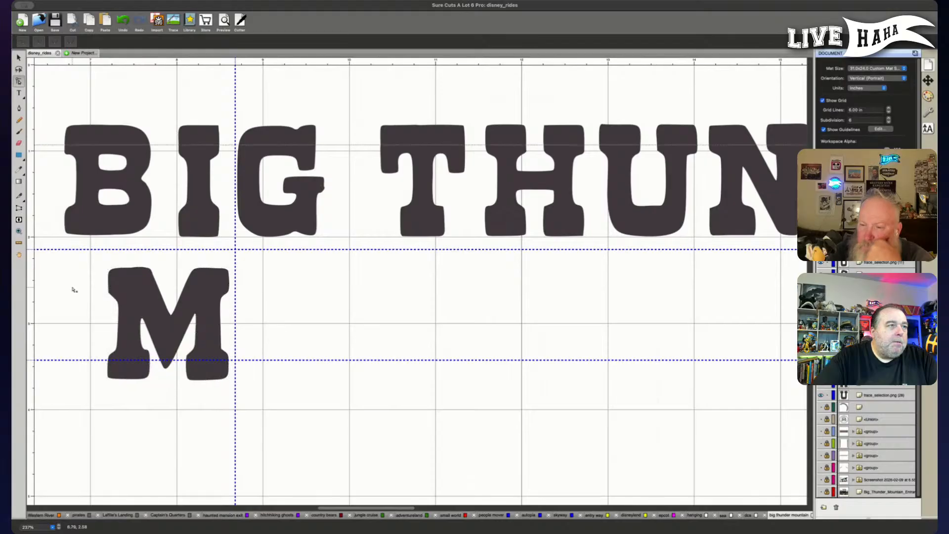
Smooth the curve along the top edge of the M's upper-left serif, and deselect the letter.
{"action": "left_click", "coordinate": [147, 269]}
{"action": "left_click", "coordinate": [143, 270]}
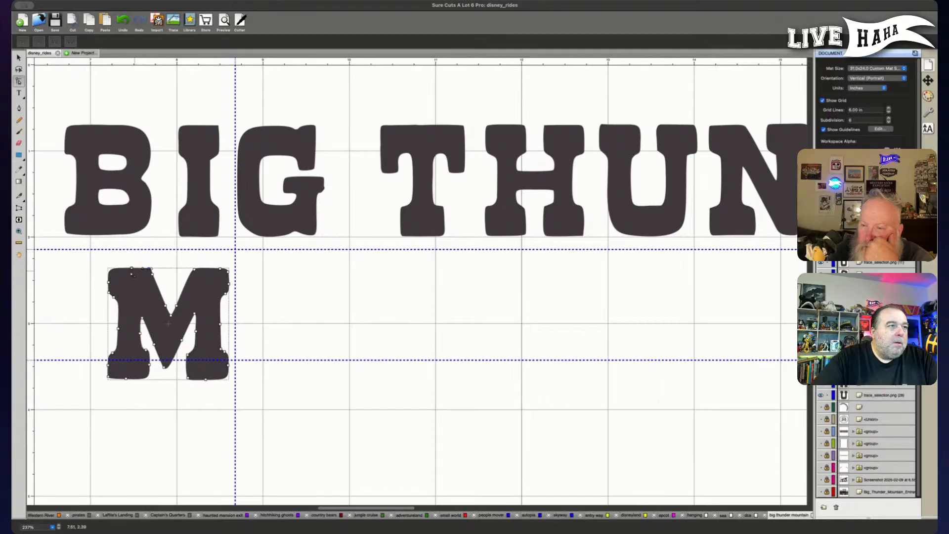
{"action": "left_click", "coordinate": [97, 307]}
{"action": "left_click", "coordinate": [138, 282]}
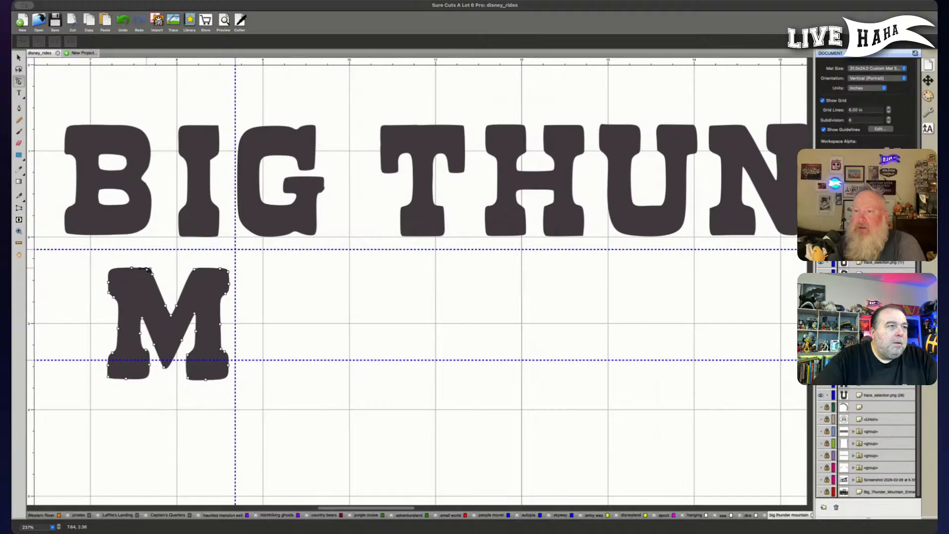
{"action": "left_click", "coordinate": [346, 376]}
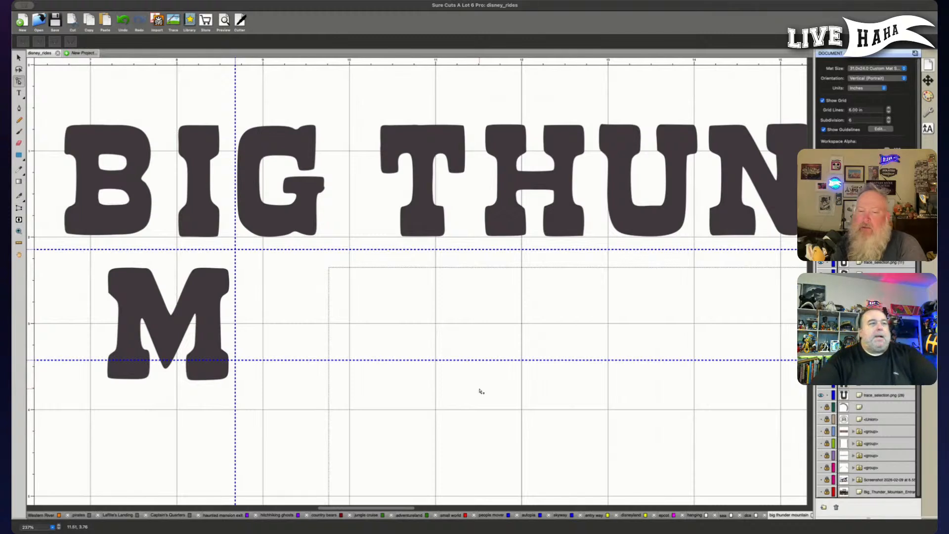
Move the M back up between the two horizontal guides and refine the outer corner point of its lower-left foot.
{"action": "key", "text": "v"}
{"action": "left_click_drag", "start_coordinate": [203, 302], "coordinate": [198, 279]}
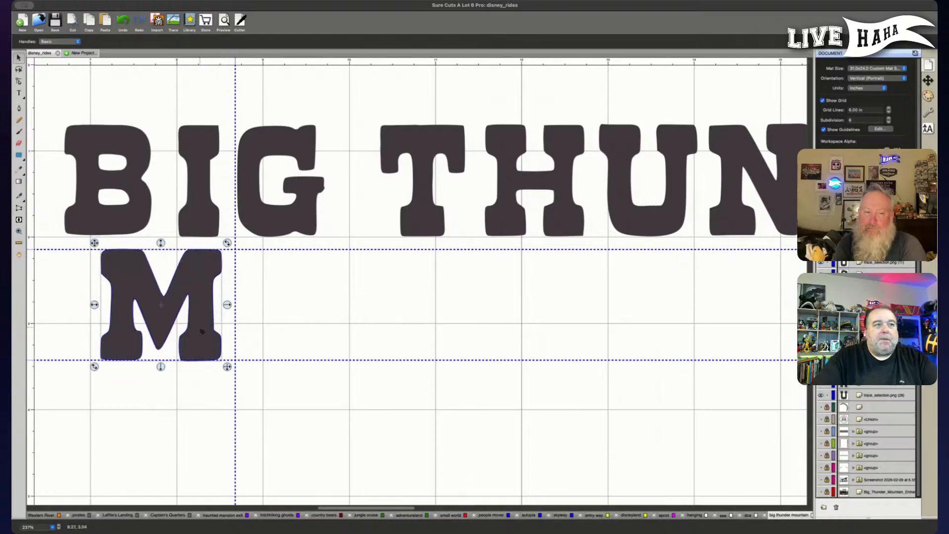
{"action": "key", "text": "a"}
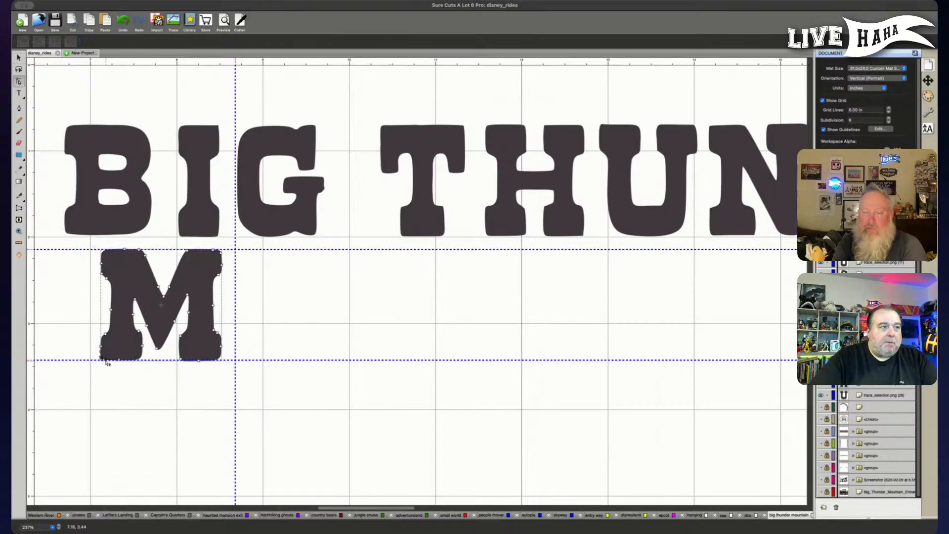
{"action": "key", "text": "v"}
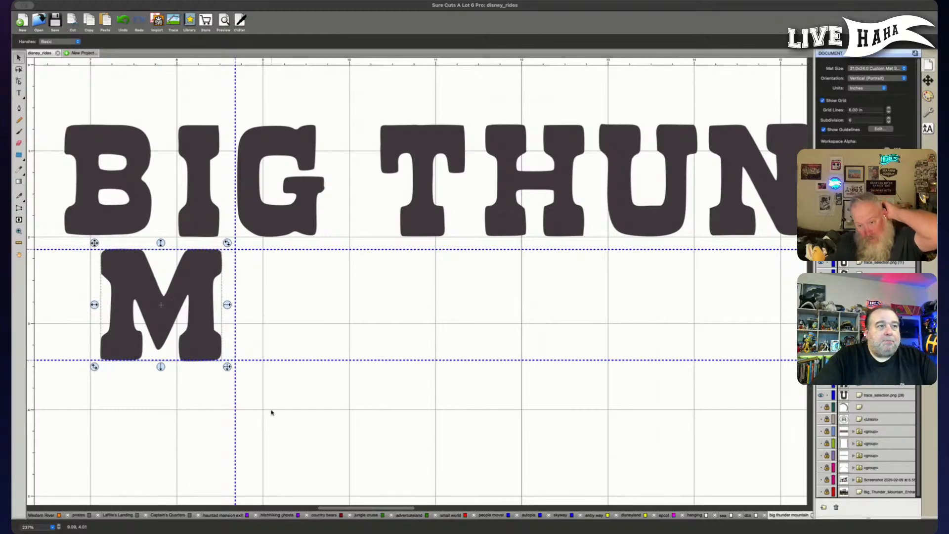
Refine the points at the M's lower center tip and upper center notch, and deselect it.
{"action": "double_click", "coordinate": [161, 349]}
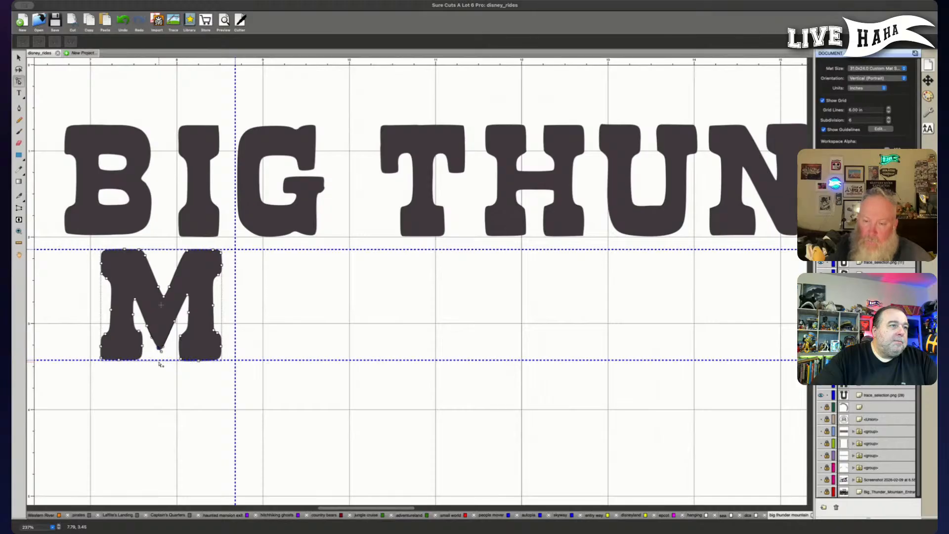
{"action": "left_click_drag", "start_coordinate": [139, 270], "coordinate": [178, 302]}
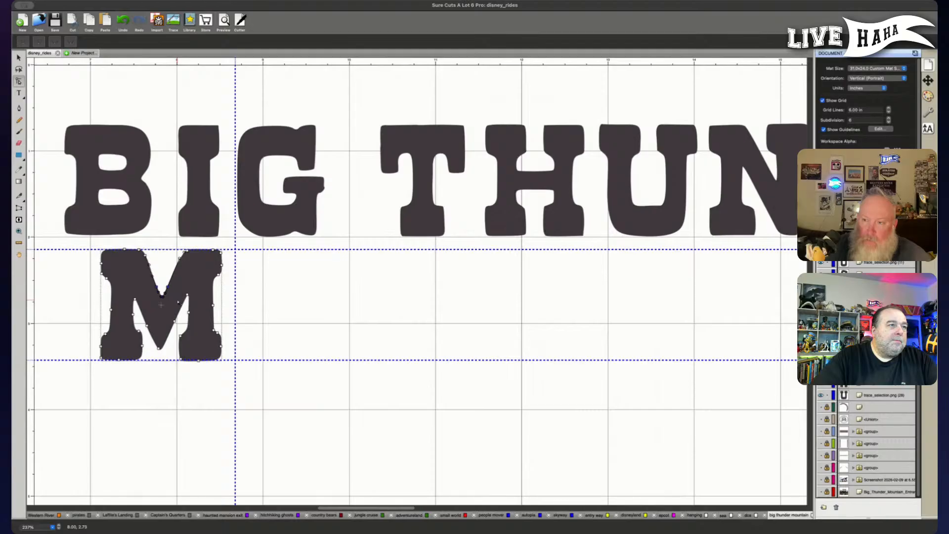
{"action": "left_click", "coordinate": [211, 397]}
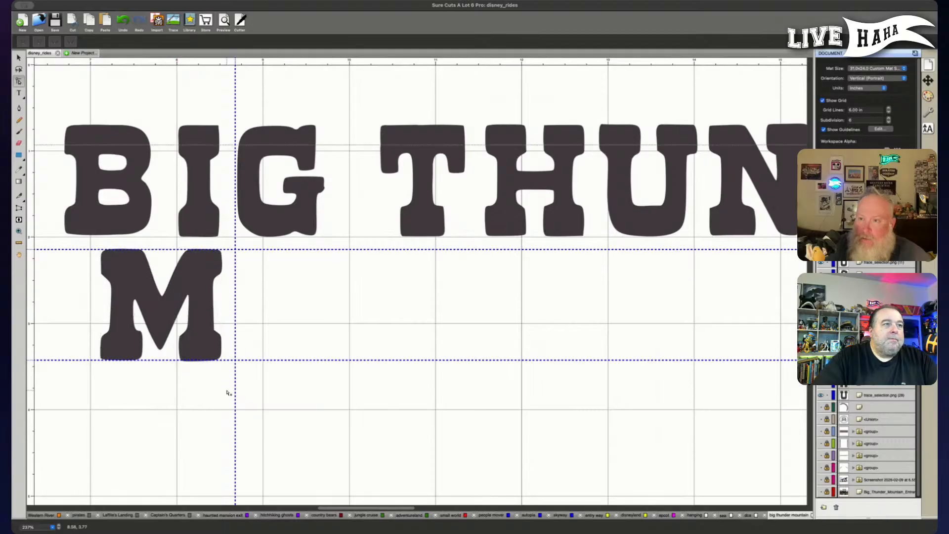
Move the O of MOUNTAIN beside the M and rotate it upright between the two horizontal guides.
{"action": "scroll", "coordinate": [237, 391], "scroll_direction": "down", "scroll_amount": 6}
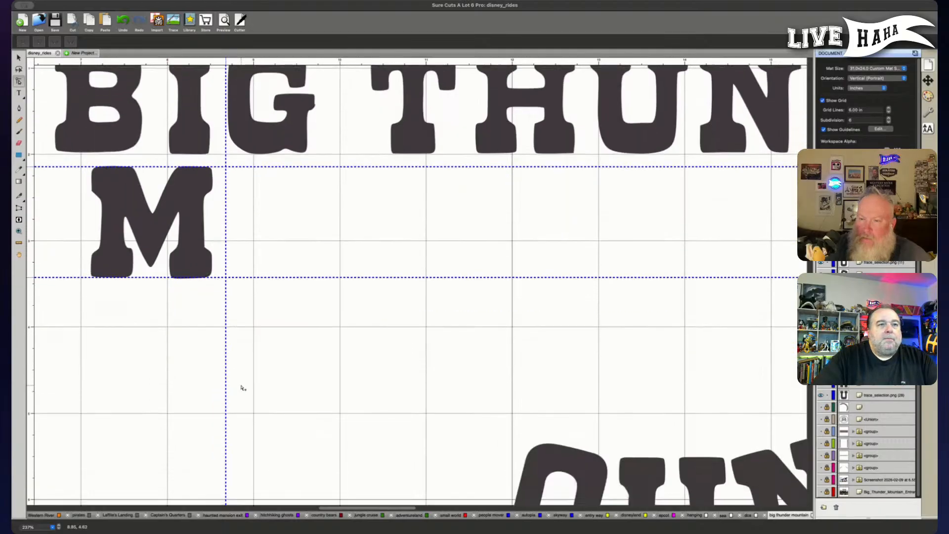
{"action": "left_click", "coordinate": [562, 386]}
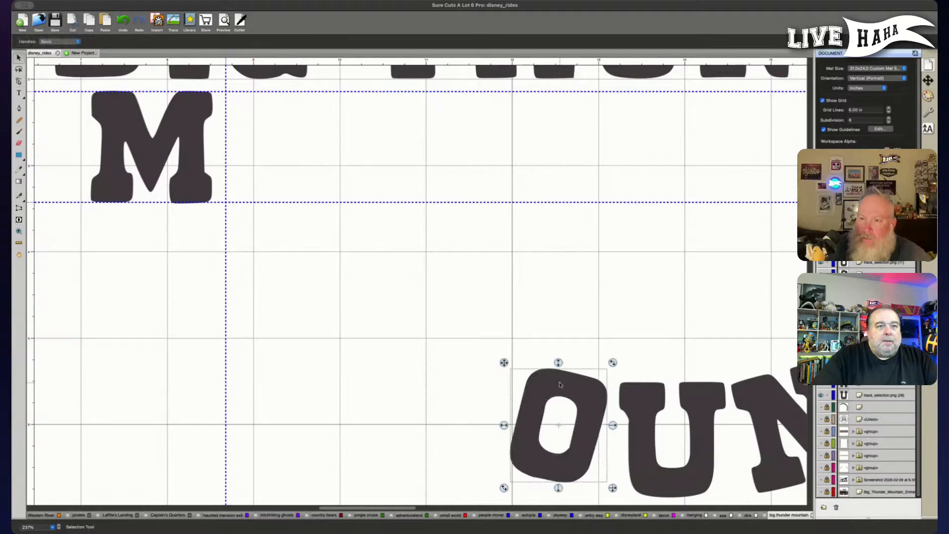
{"action": "left_click_drag", "start_coordinate": [562, 385], "coordinate": [285, 145]}
{"action": "scroll", "coordinate": [349, 297], "scroll_direction": "up", "scroll_amount": 3}
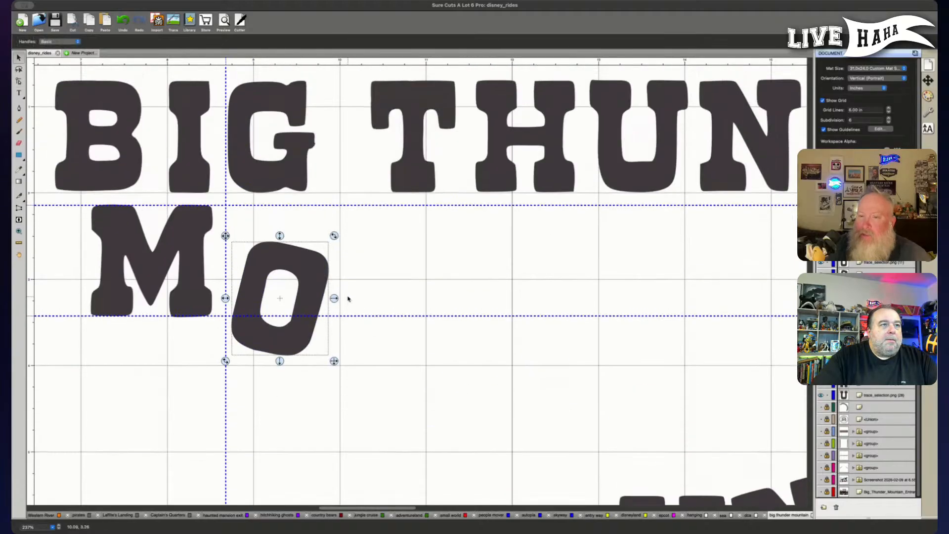
{"action": "left_click_drag", "start_coordinate": [314, 270], "coordinate": [329, 194]}
{"action": "left_click_drag", "start_coordinate": [330, 196], "coordinate": [331, 199]}
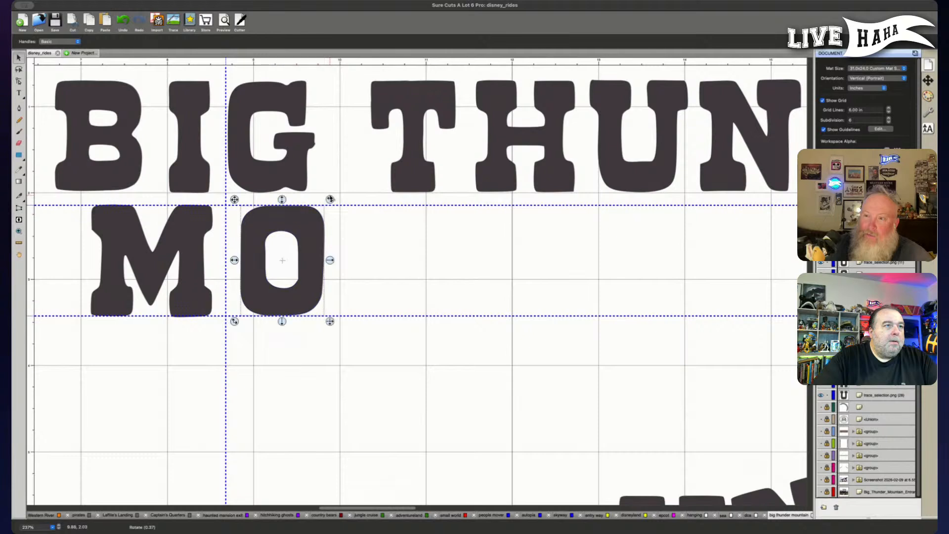
Adjust the outline points along the O's outer right side, and deselect it.
{"action": "left_click", "coordinate": [321, 260]}
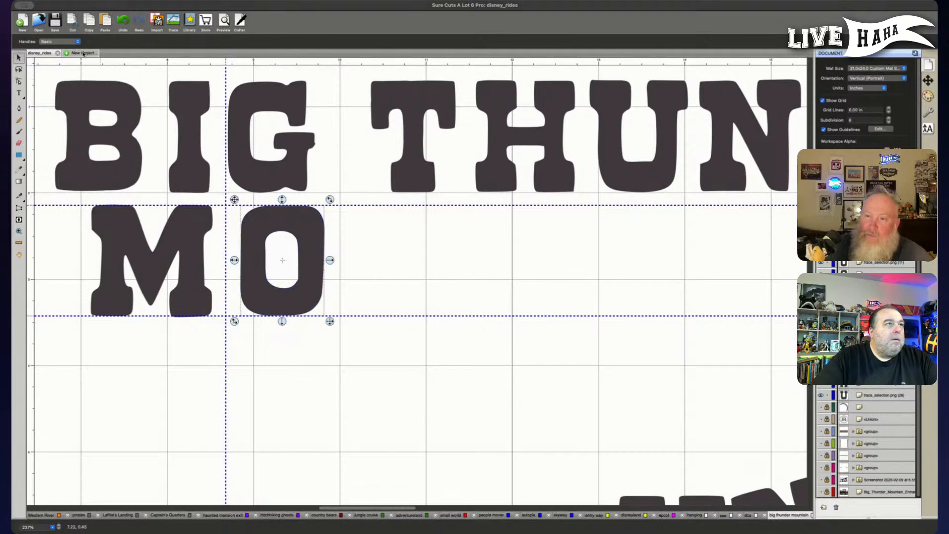
{"action": "key", "text": "a"}
{"action": "left_click", "coordinate": [316, 306]}
{"action": "left_click", "coordinate": [309, 275]}
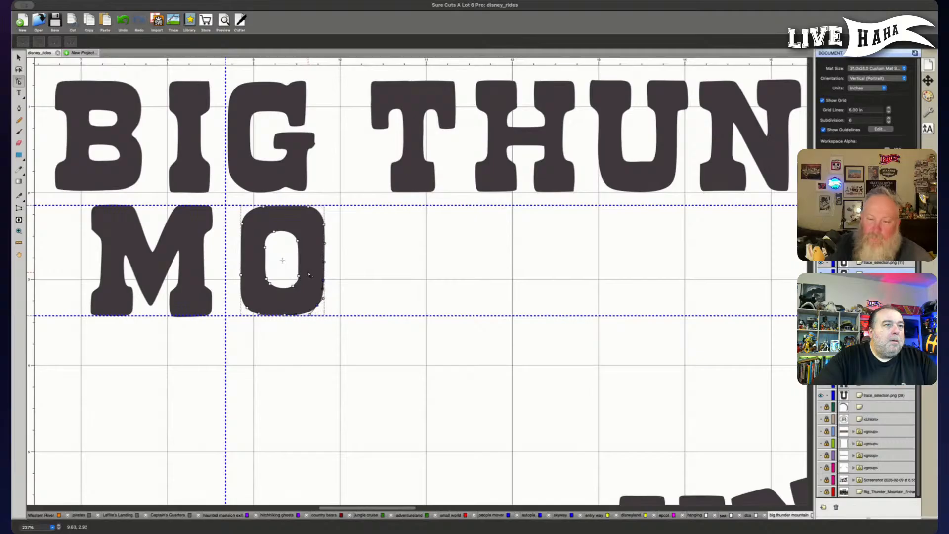
{"action": "left_click", "coordinate": [283, 361]}
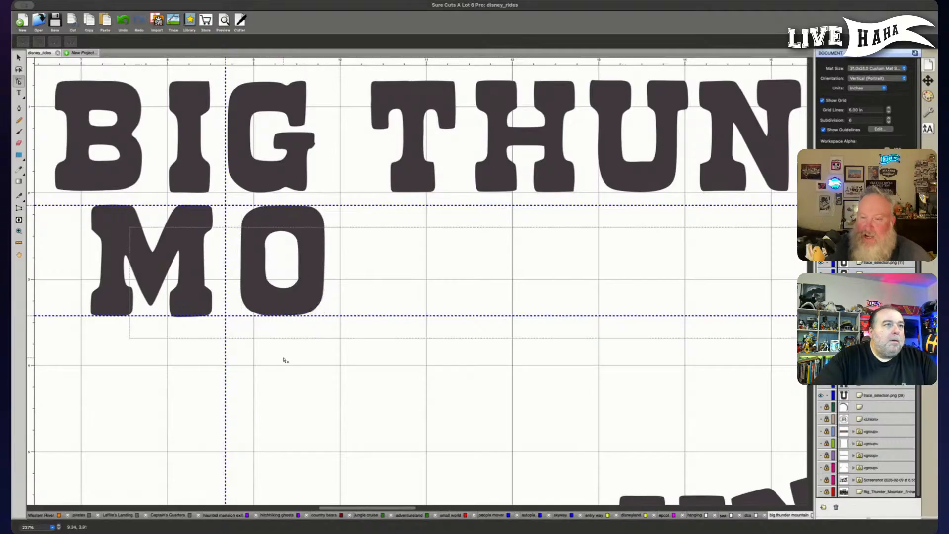
Refine the points along the right side and lower-right curve of the O's inner opening.
{"action": "left_click", "coordinate": [299, 300]}
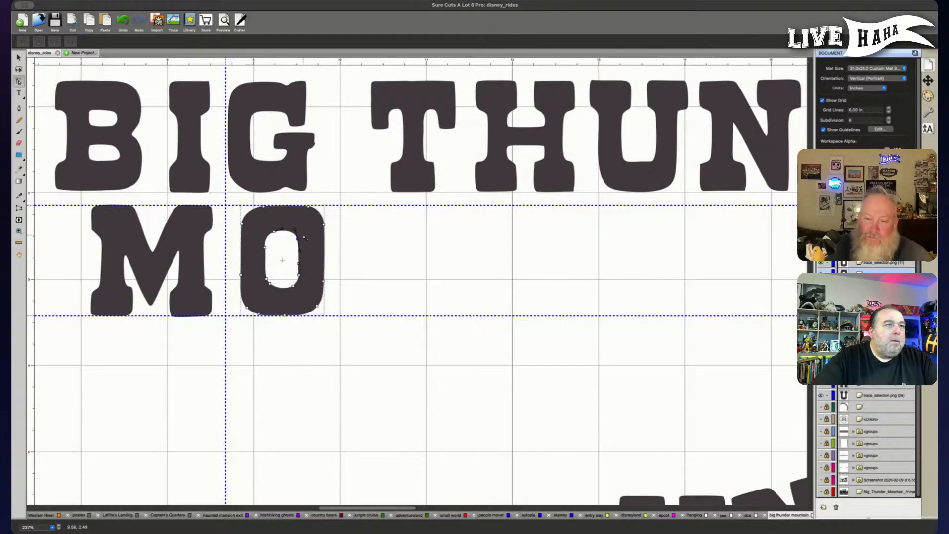
{"action": "left_click", "coordinate": [259, 359]}
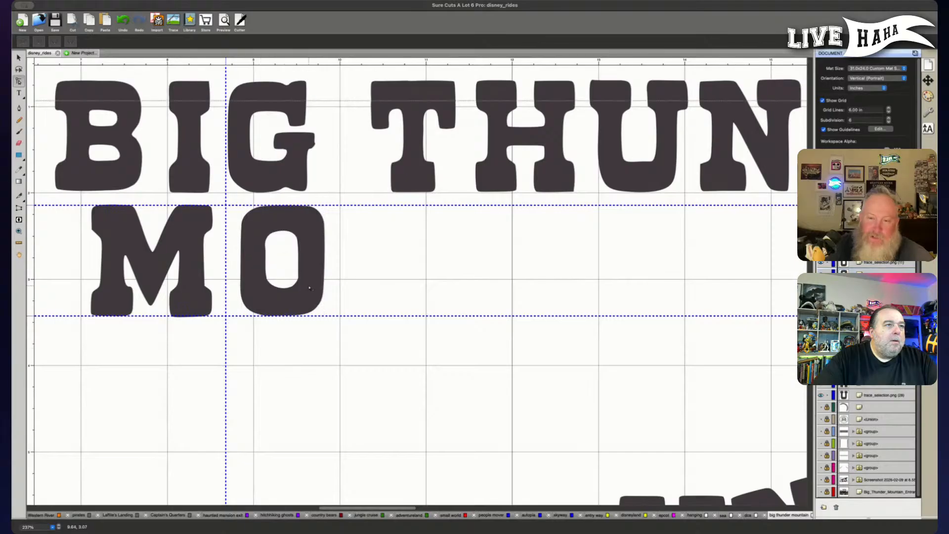
{"action": "left_click", "coordinate": [307, 287]}
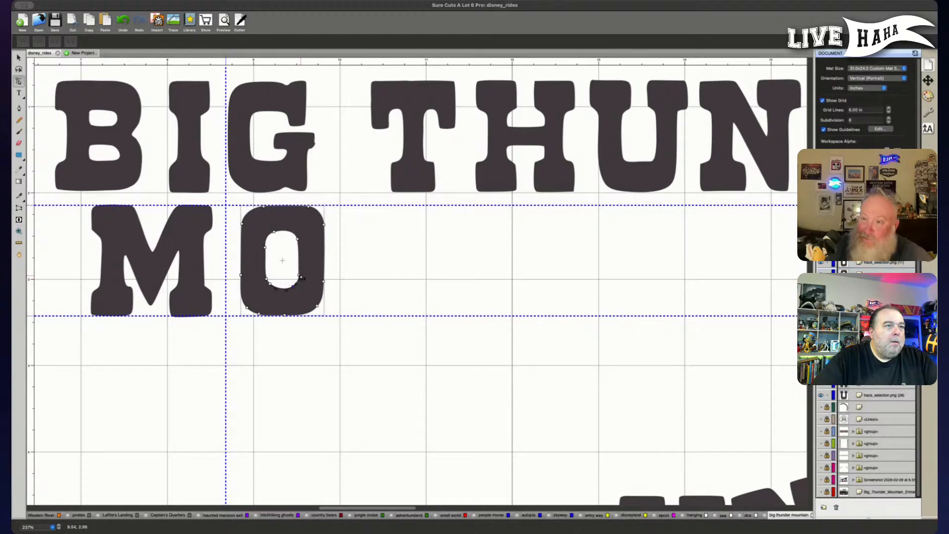
Try to reshape the lower-right inner curve of the O by editing its nodes.
{"action": "left_click", "coordinate": [299, 271]}
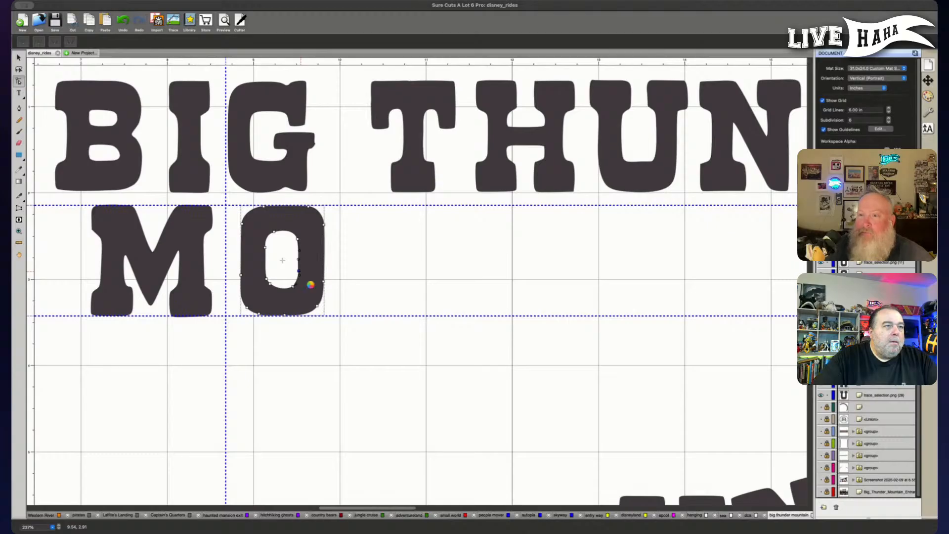
{"action": "left_click", "coordinate": [305, 284]}
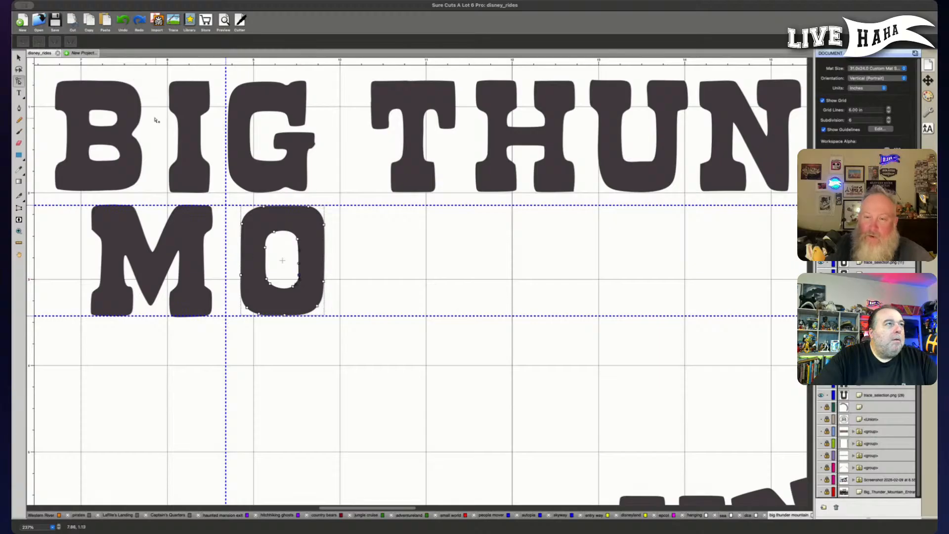
{"action": "left_click", "coordinate": [57, 46]}
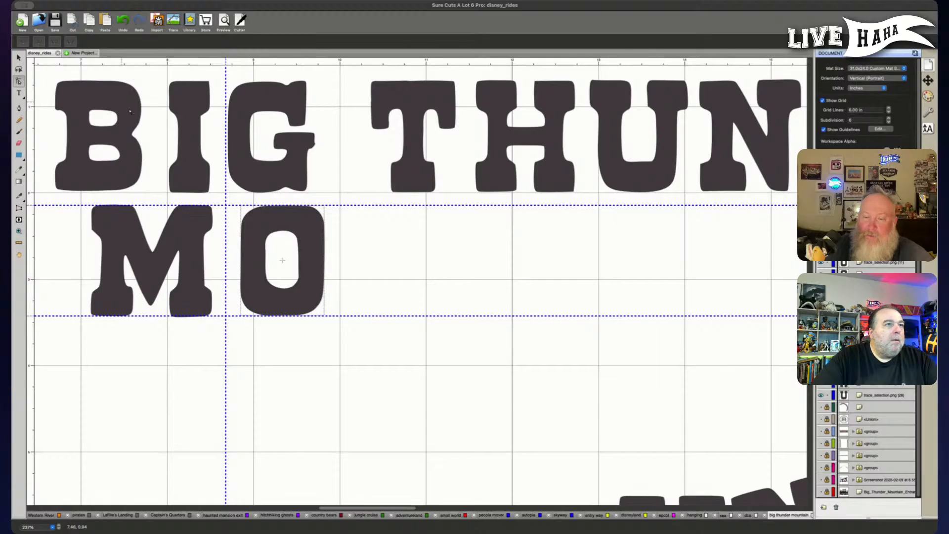
{"action": "left_click", "coordinate": [300, 276]}
{"action": "left_click_drag", "start_coordinate": [299, 285], "coordinate": [306, 282]}
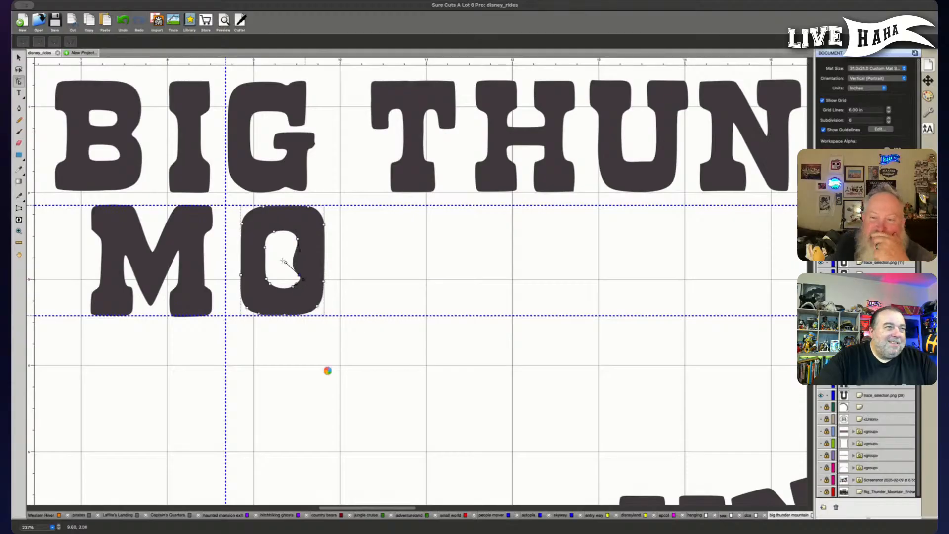
{"action": "left_click", "coordinate": [303, 262]}
{"action": "left_click", "coordinate": [299, 276]}
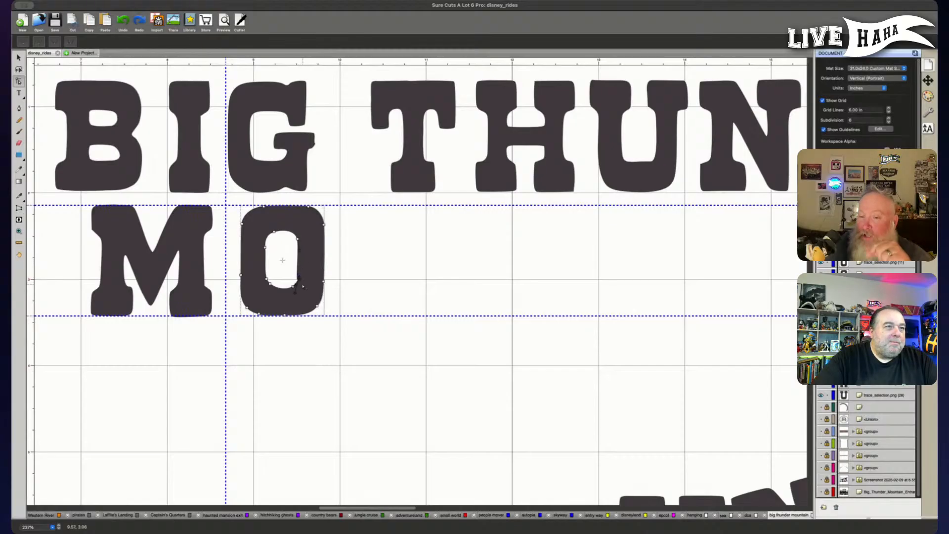
Smooth the lower-right inner corner of the O by adjusting the nodes of its counter.
{"action": "scroll", "coordinate": [303, 297], "scroll_direction": "up", "scroll_amount": 5}
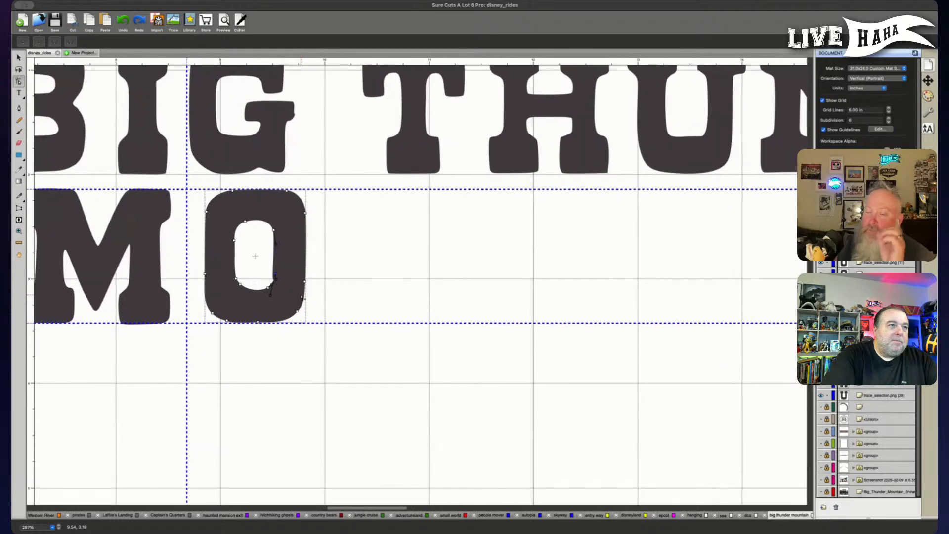
{"action": "scroll", "coordinate": [303, 297], "scroll_direction": "up", "scroll_amount": 3}
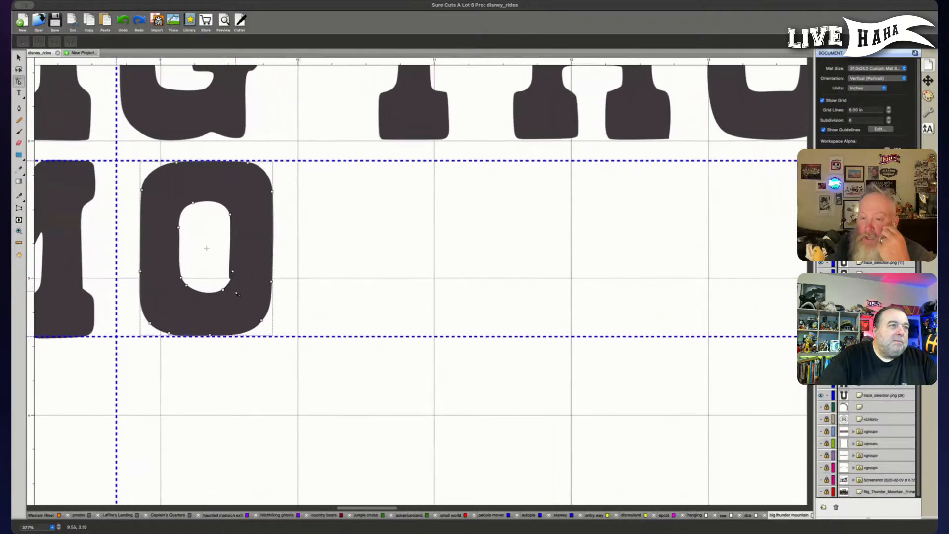
{"action": "left_click", "coordinate": [243, 282]}
{"action": "mouse_move", "coordinate": [227, 300]}
{"action": "left_mouse_down"}
{"action": "mouse_move", "coordinate": [241, 265]}
{"action": "mouse_move", "coordinate": [233, 282]}
{"action": "left_mouse_up"}
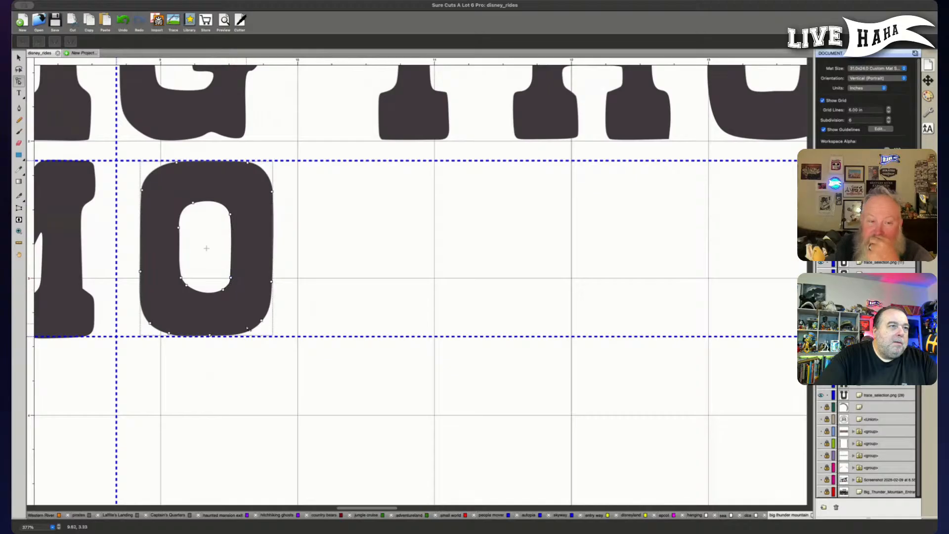
Refine the lower-left and upper-left inner curves of the O through their node handles, leaving the letter deselected.
{"action": "left_click", "coordinate": [186, 288]}
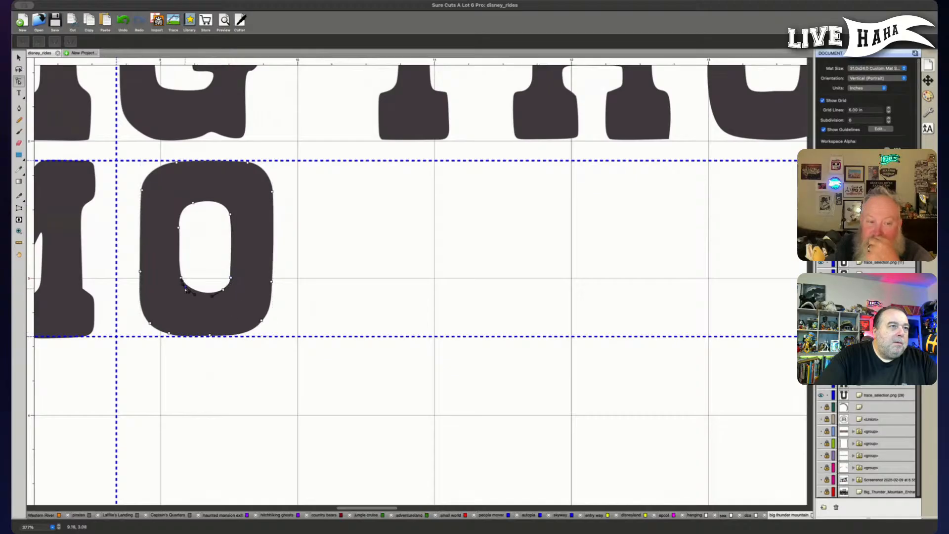
{"action": "left_click", "coordinate": [276, 374]}
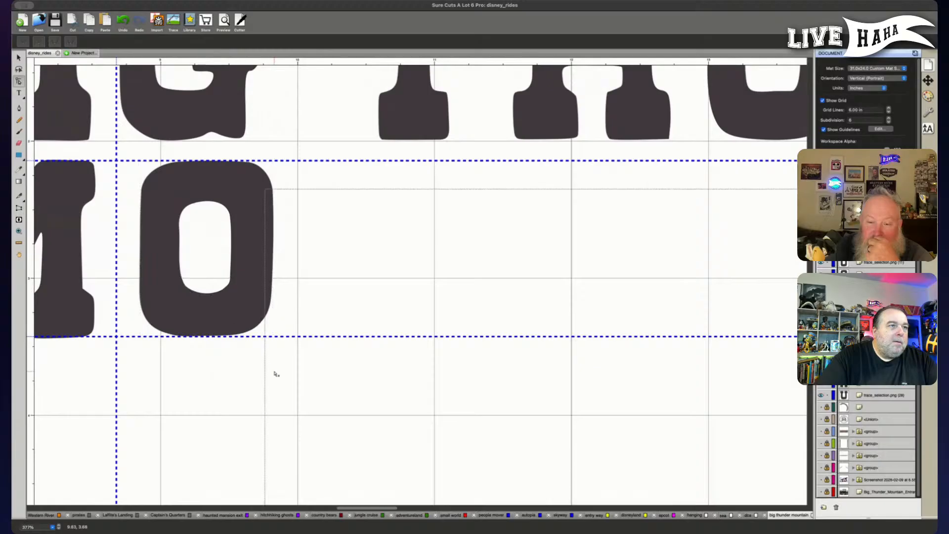
{"action": "left_click", "coordinate": [171, 223]}
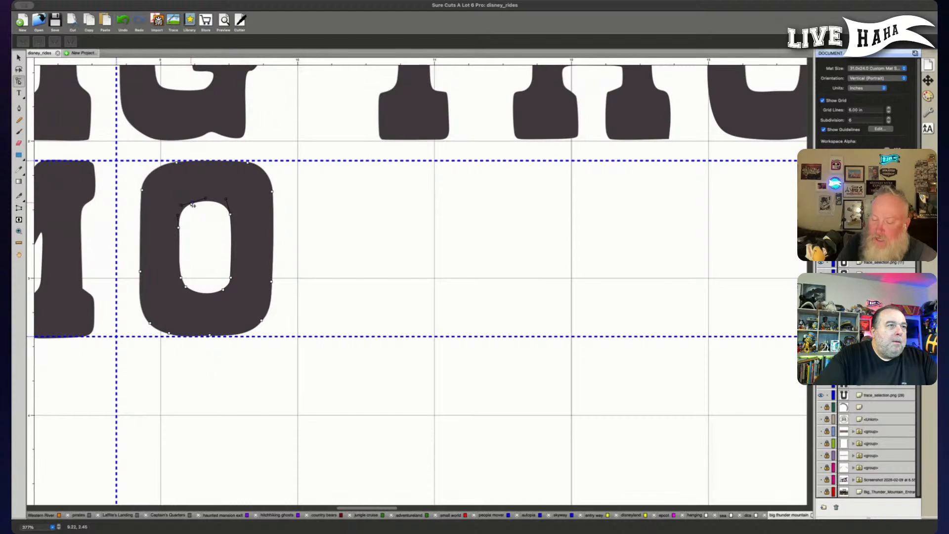
{"action": "left_click", "coordinate": [203, 248]}
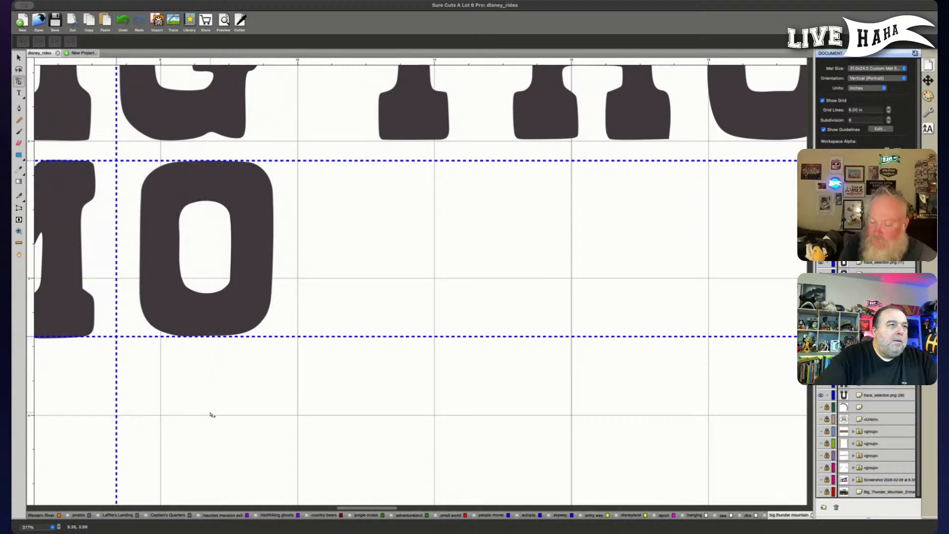
Move the U from the arched lettering into place after the O and scale it down to fit between the two horizontal guidelines.
{"action": "scroll", "coordinate": [211, 415], "scroll_direction": "down", "scroll_amount": 10}
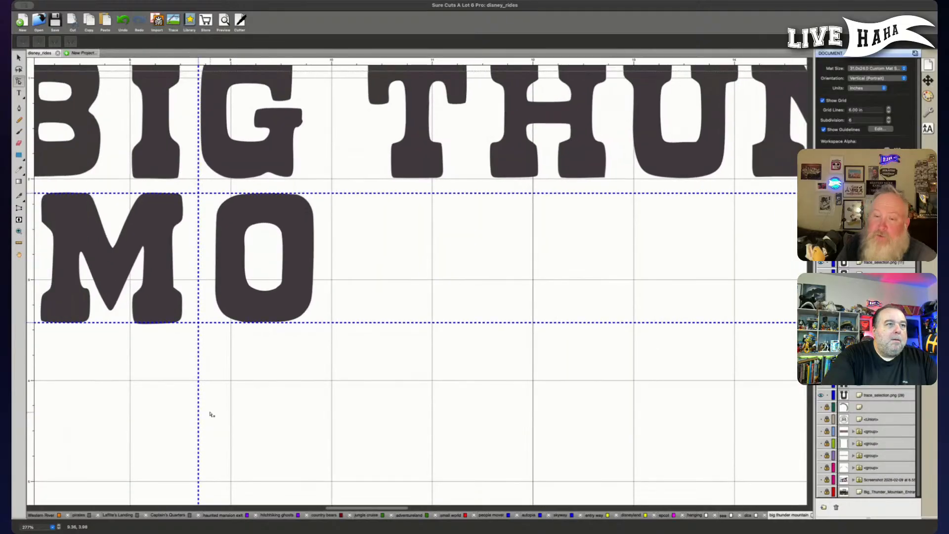
{"action": "left_click", "coordinate": [241, 341]}
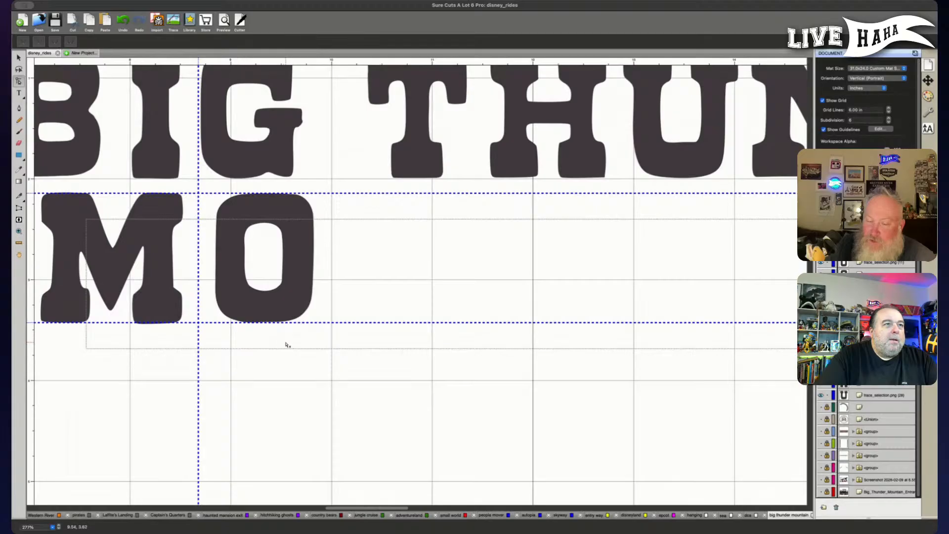
{"action": "scroll", "coordinate": [287, 344], "scroll_direction": "down", "scroll_amount": 4}
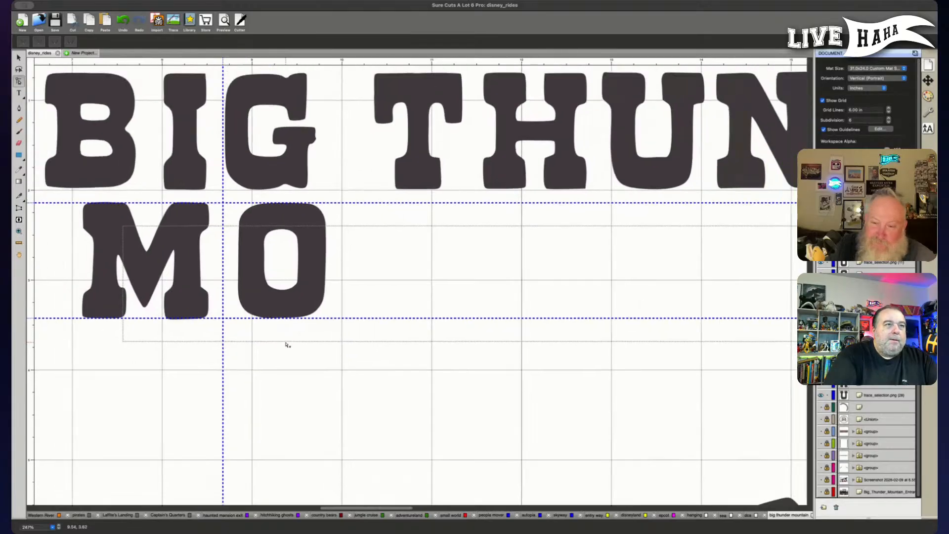
{"action": "scroll", "coordinate": [286, 345], "scroll_direction": "down", "scroll_amount": 1}
{"action": "key", "text": "v"}
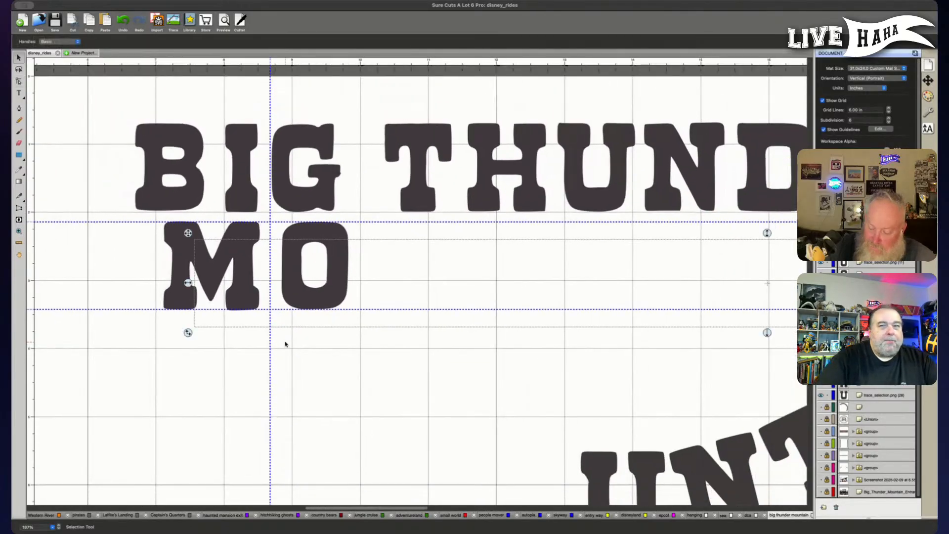
{"action": "left_click", "coordinate": [316, 381]}
{"action": "scroll", "coordinate": [346, 410], "scroll_direction": "down", "scroll_amount": 1}
{"action": "left_click_drag", "start_coordinate": [591, 465], "coordinate": [386, 230]}
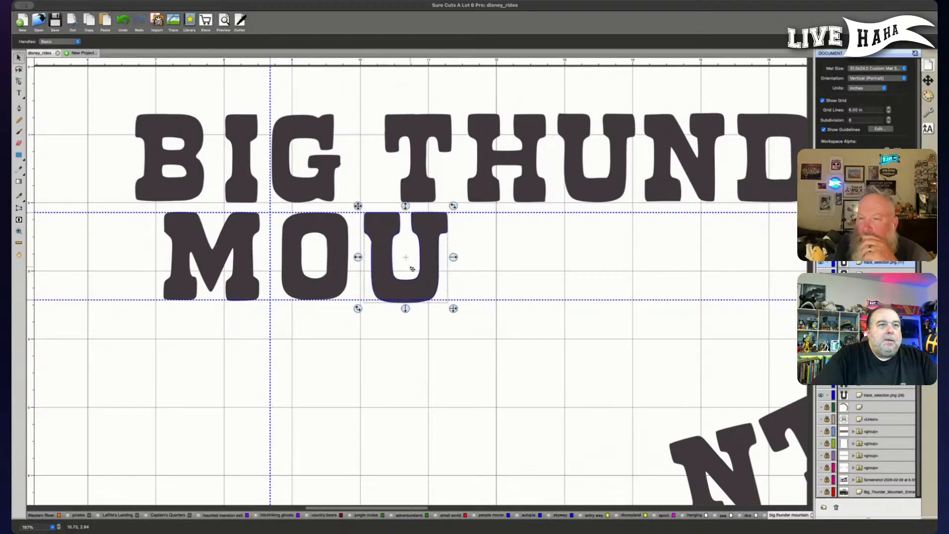
{"action": "left_click_drag", "start_coordinate": [454, 310], "coordinate": [451, 309]}
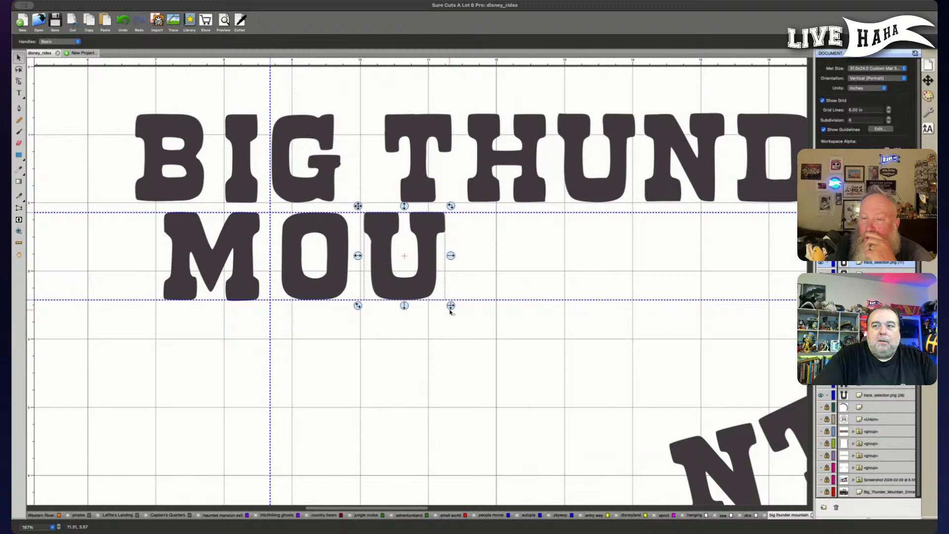
Edit the nodes along the underside and outer edge of the U's right serif to clean up its shape.
{"action": "key", "text": "e"}
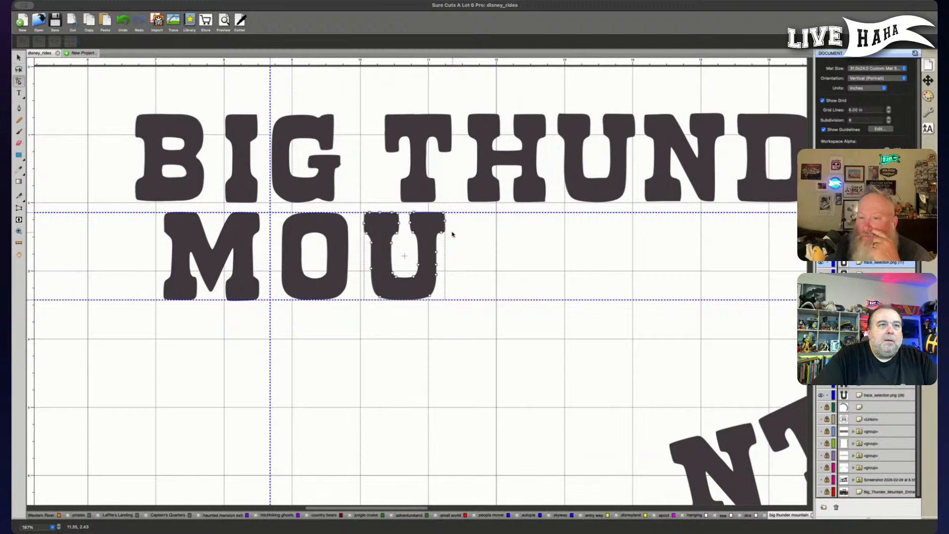
{"action": "left_click_drag", "start_coordinate": [453, 232], "coordinate": [441, 225]}
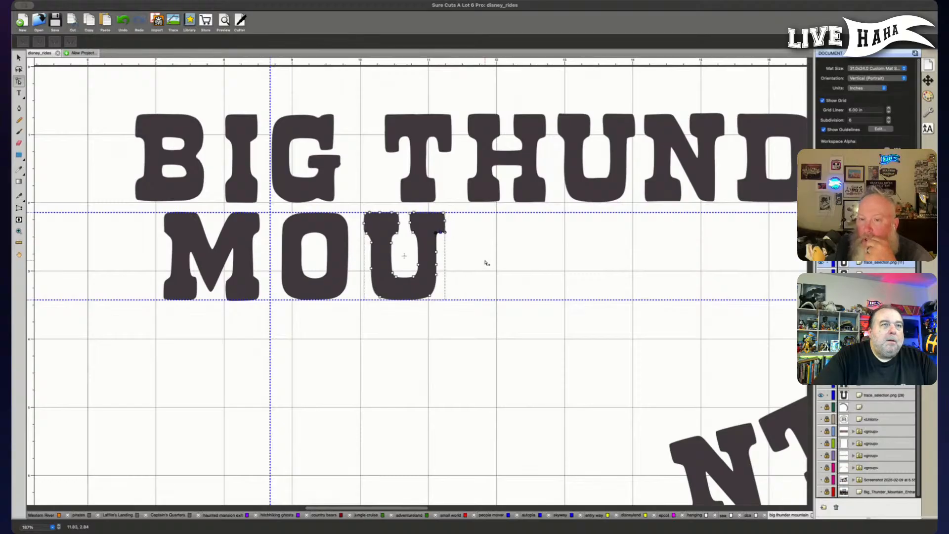
{"action": "left_click", "coordinate": [465, 233]}
{"action": "left_click", "coordinate": [434, 241]}
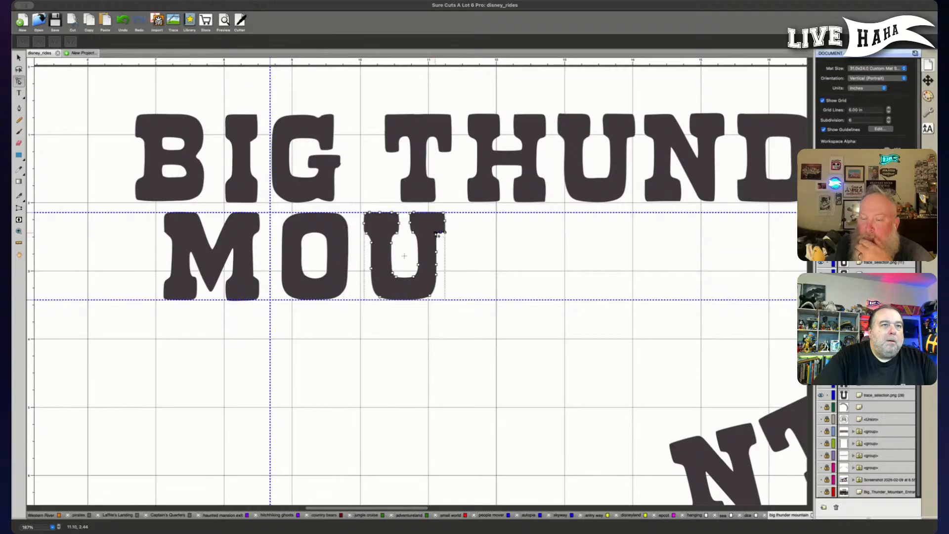
{"action": "left_click", "coordinate": [469, 249]}
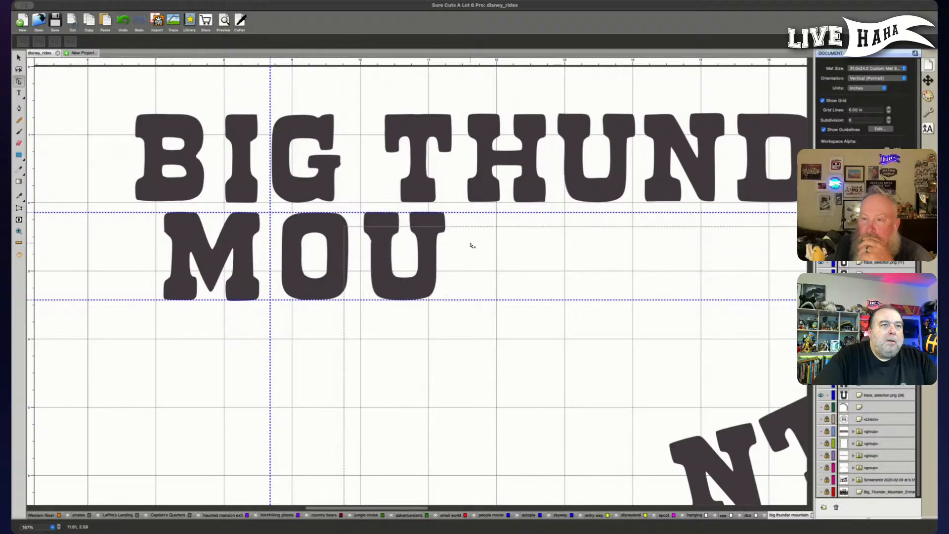
{"action": "left_click", "coordinate": [436, 225]}
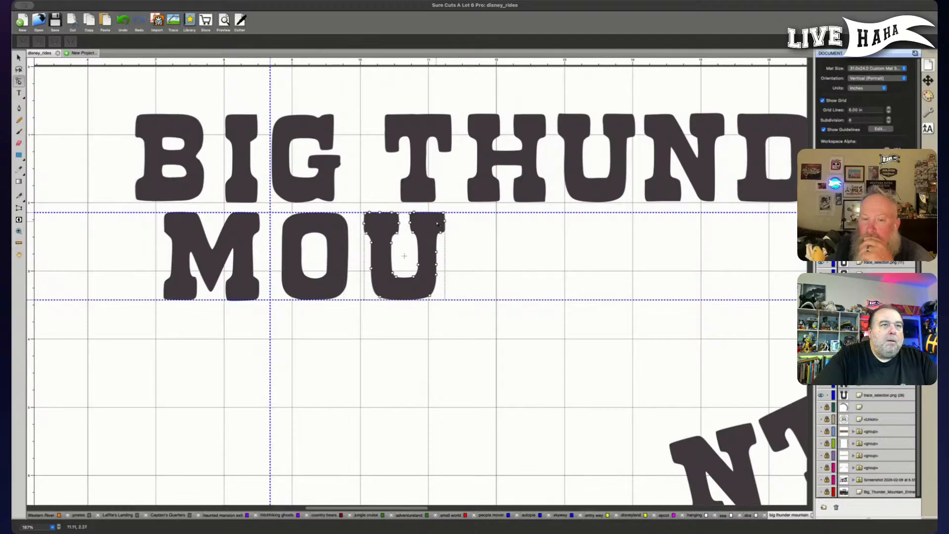
{"action": "left_click", "coordinate": [453, 227]}
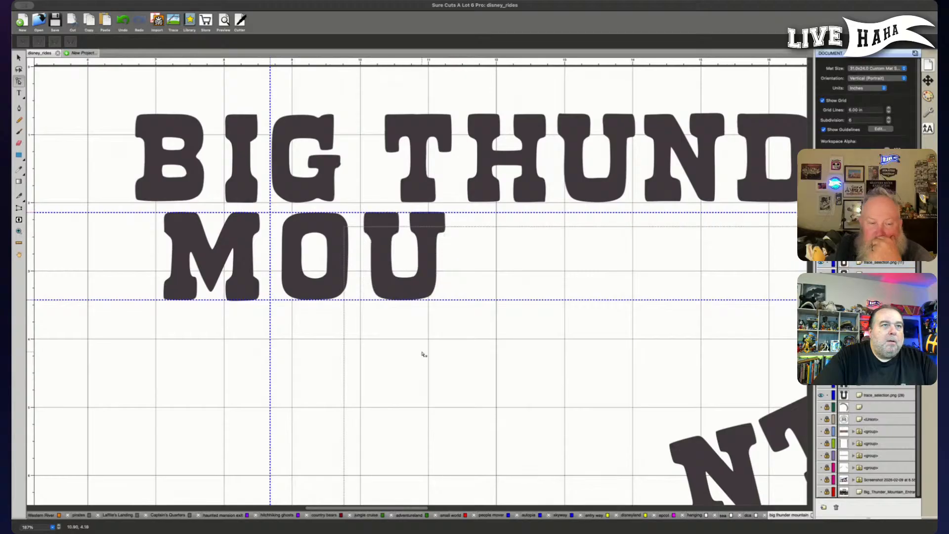
Refine the nodes on the U's outer left stem and on the inner edge of its right serif.
{"action": "left_click", "coordinate": [378, 246]}
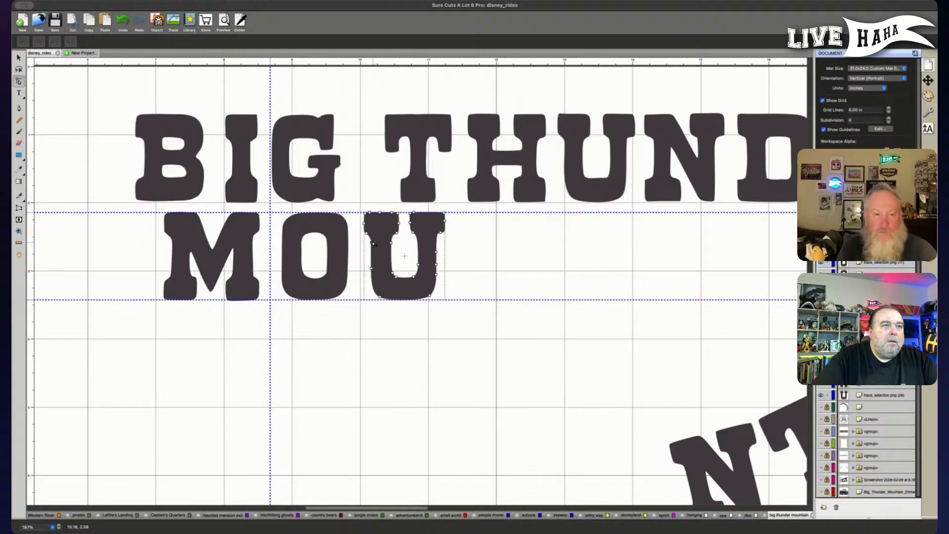
{"action": "left_click_drag", "start_coordinate": [373, 241], "coordinate": [373, 241]}
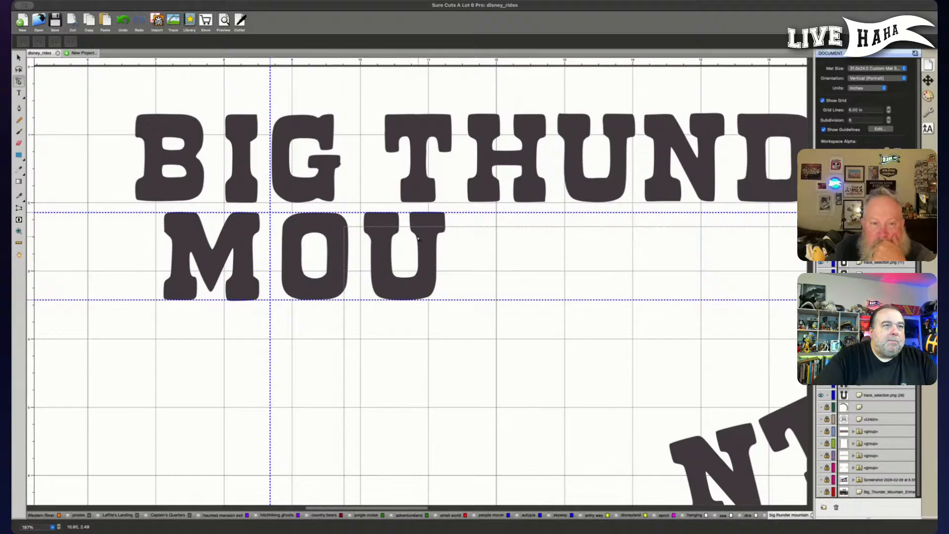
{"action": "left_click", "coordinate": [421, 240]}
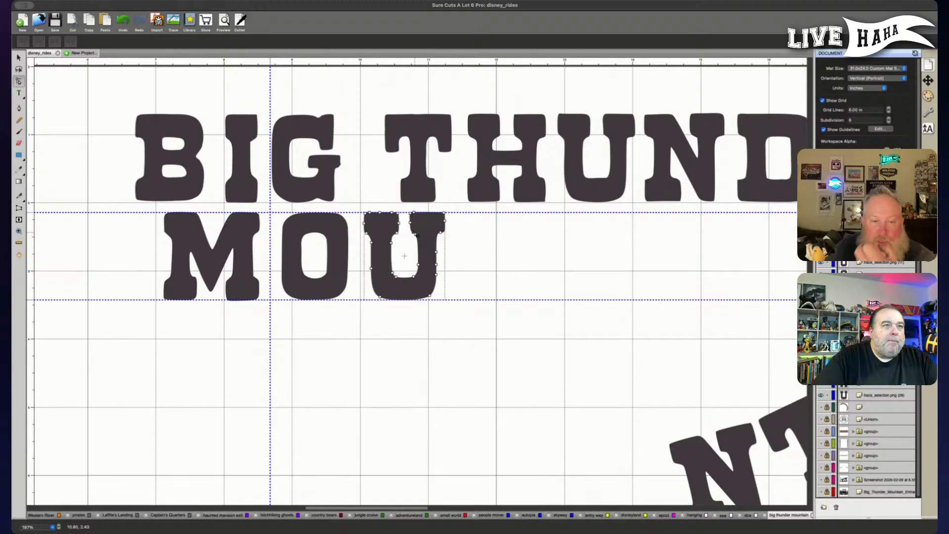
{"action": "mouse_move", "coordinate": [409, 236]}
{"action": "left_mouse_down"}
{"action": "mouse_move", "coordinate": [414, 213]}
{"action": "mouse_move", "coordinate": [419, 224]}
{"action": "left_mouse_up"}
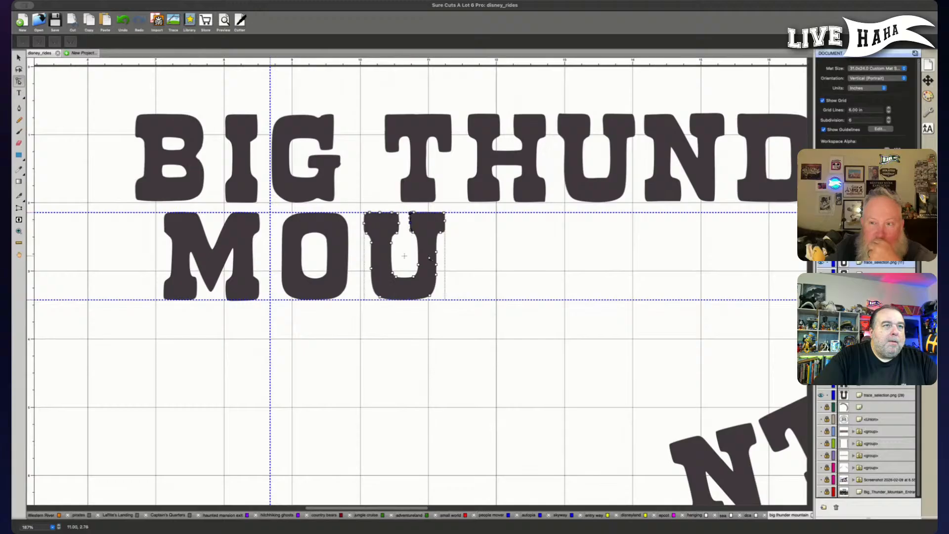
{"action": "left_click", "coordinate": [419, 207]}
{"action": "left_click_drag", "start_coordinate": [421, 220], "coordinate": [424, 223]}
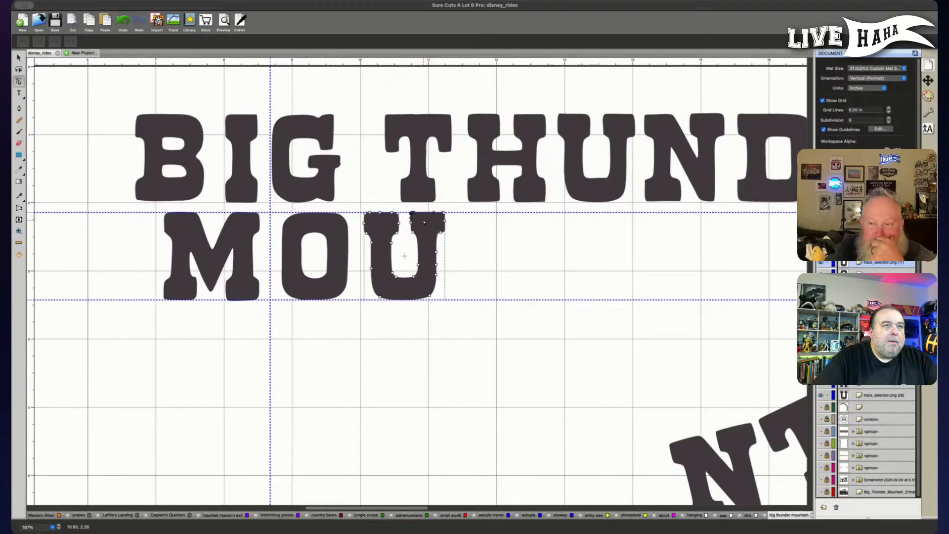
{"action": "left_click", "coordinate": [410, 256]}
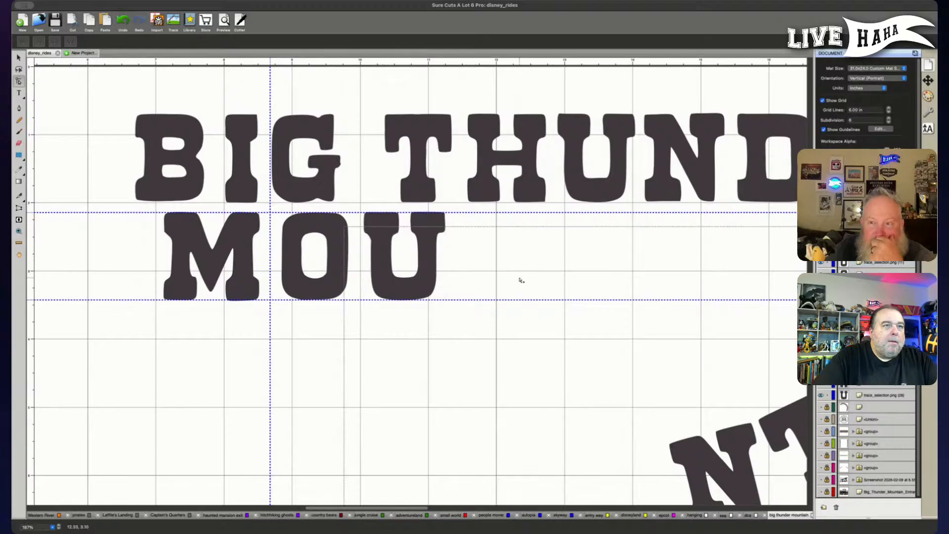
Adjust the lower outer corner of the U's right serif and its transition into the stem.
{"action": "left_click", "coordinate": [441, 238]}
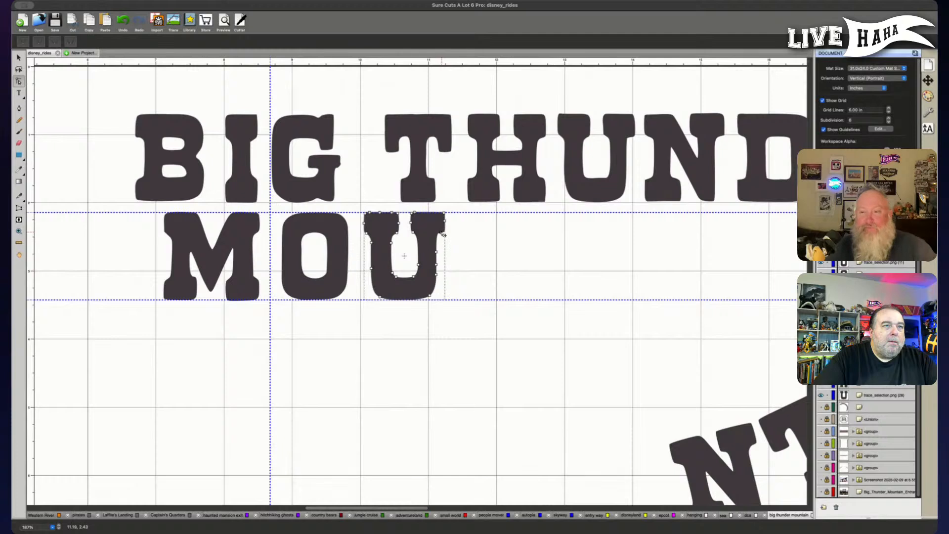
{"action": "left_click_drag", "start_coordinate": [445, 232], "coordinate": [445, 233]}
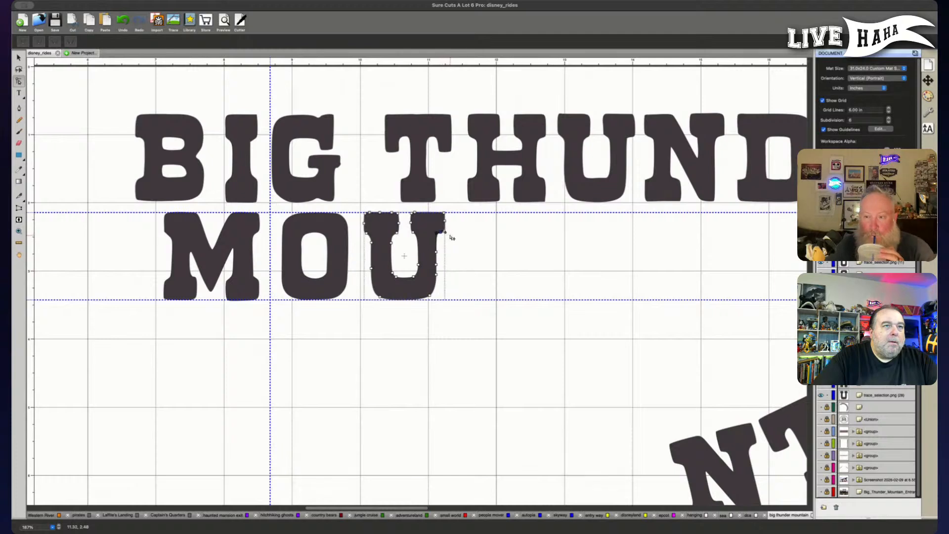
{"action": "scroll", "coordinate": [452, 238], "scroll_direction": "up", "scroll_amount": 5}
{"action": "scroll", "coordinate": [452, 238], "scroll_direction": "up", "scroll_amount": 1}
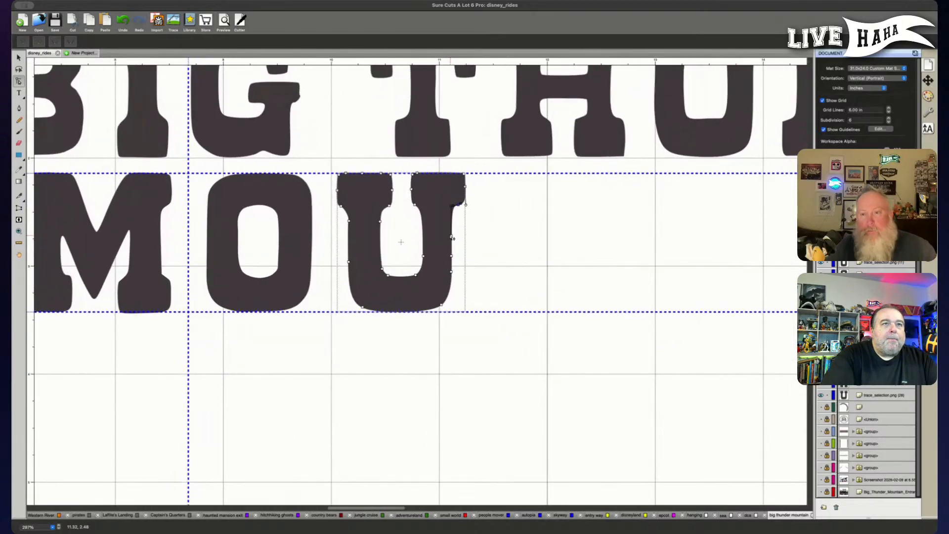
{"action": "left_click_drag", "start_coordinate": [466, 203], "coordinate": [465, 188]}
{"action": "left_click", "coordinate": [472, 191]}
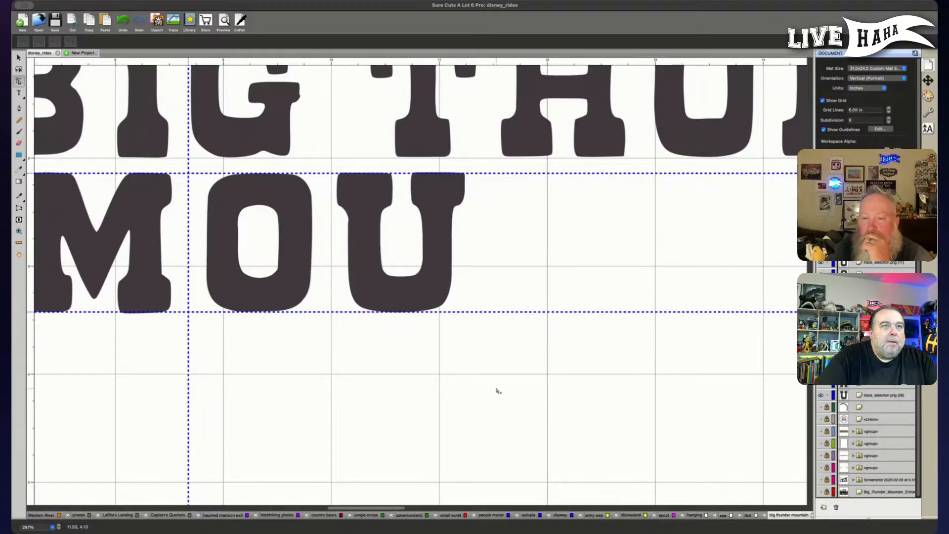
Select the nodes on the outer edge of the U's right serif and nudge them left to narrow it.
{"action": "left_click", "coordinate": [455, 187]}
{"action": "left_click_drag", "start_coordinate": [471, 170], "coordinate": [455, 191]}
{"action": "key", "text": "Left"}
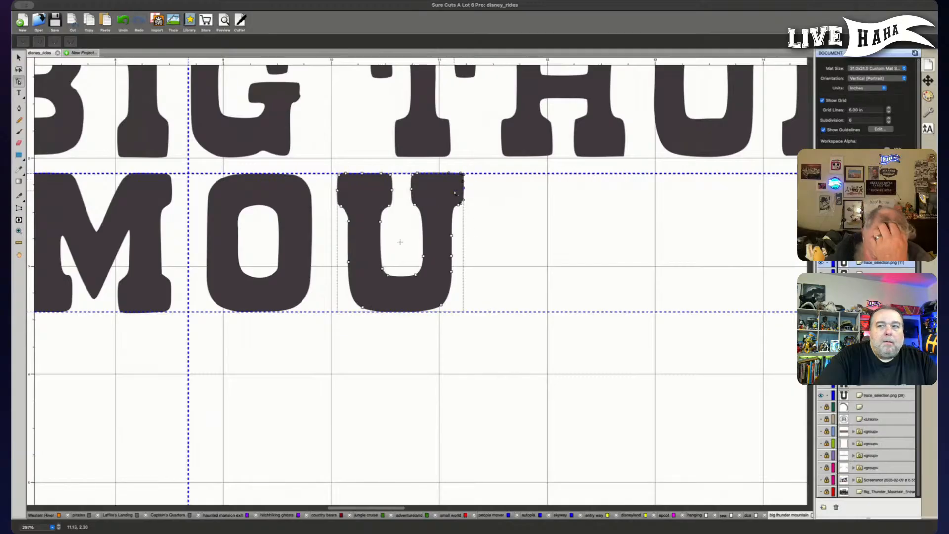
Refine the nodes at the lower outer corner and outer edge of the U's right serif.
{"action": "left_click", "coordinate": [513, 257]}
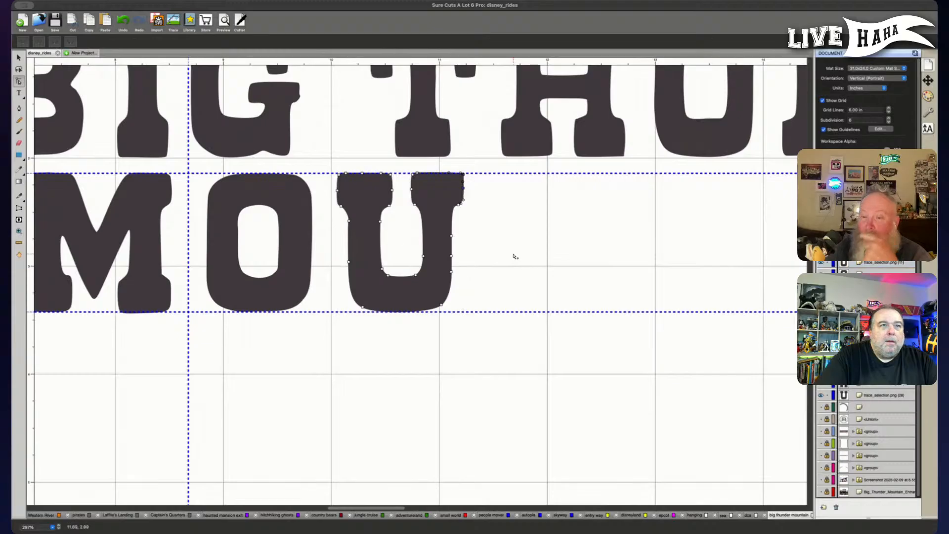
{"action": "left_click", "coordinate": [459, 208]}
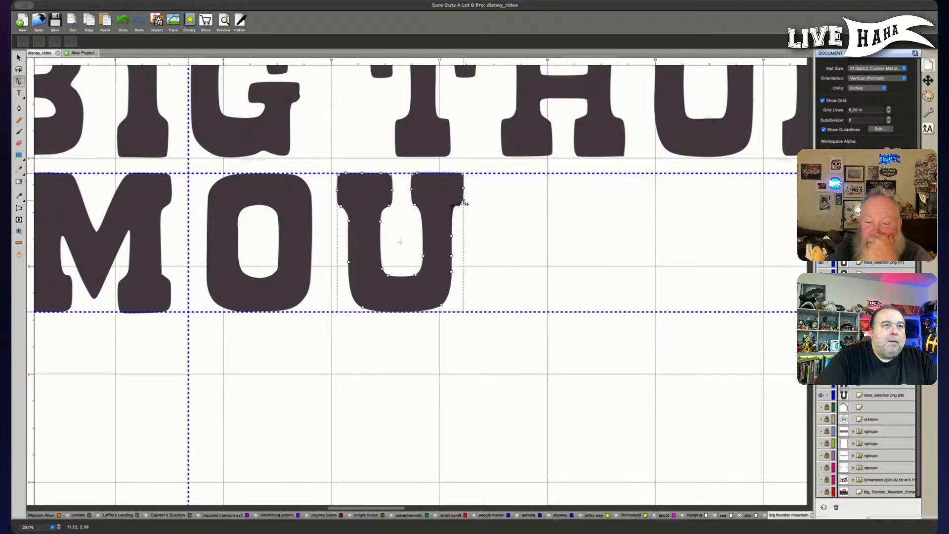
{"action": "left_click_drag", "start_coordinate": [462, 204], "coordinate": [465, 190]}
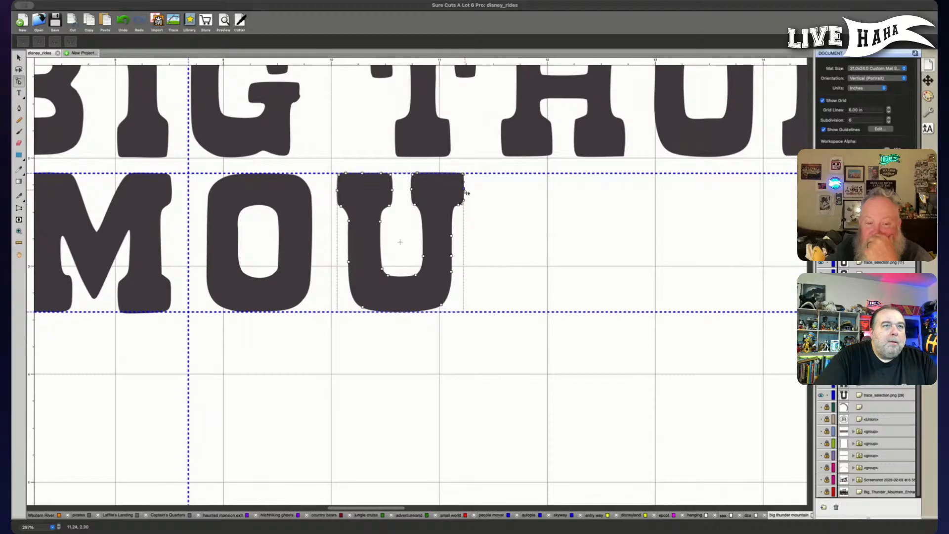
{"action": "left_click", "coordinate": [474, 316]}
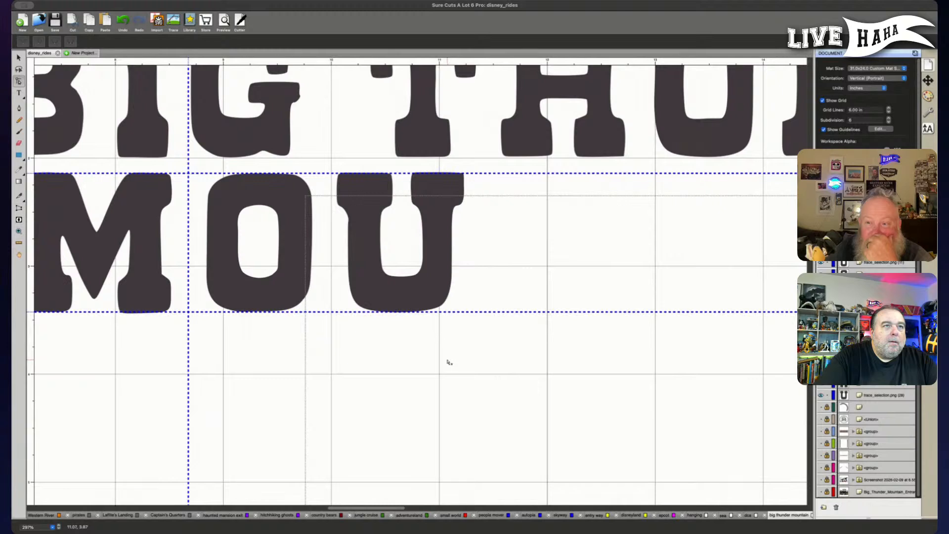
{"action": "left_click", "coordinate": [442, 212]}
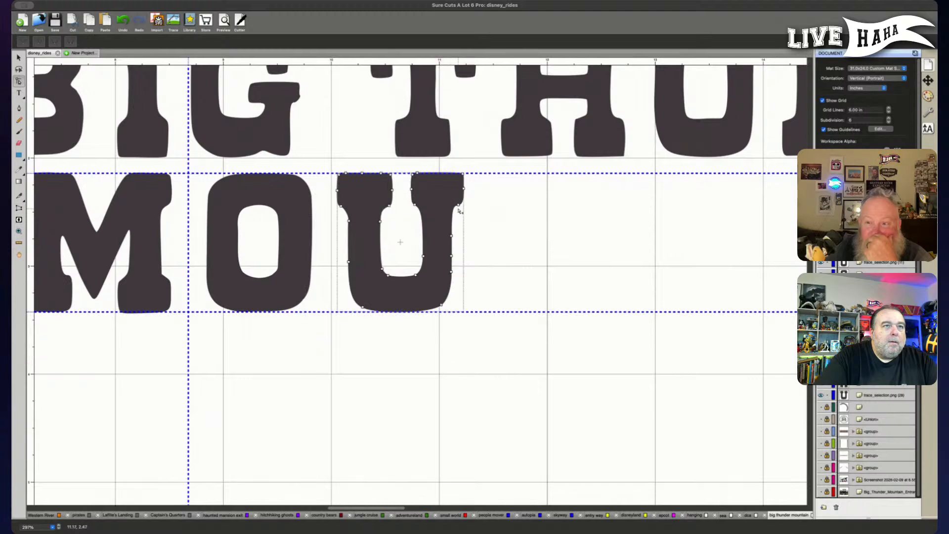
{"action": "left_click", "coordinate": [459, 206]}
{"action": "left_click", "coordinate": [440, 365]}
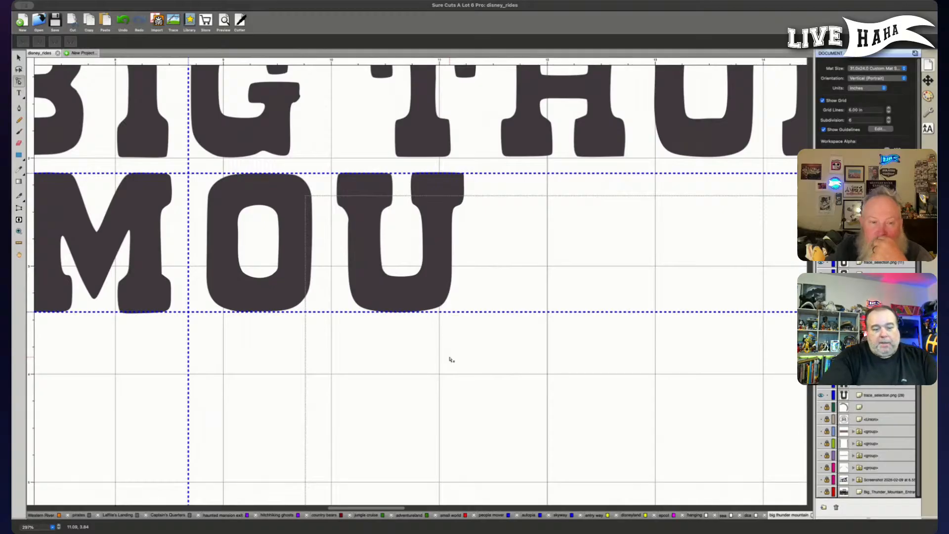
Place the loose N after the U, rotate it upright and scale it to fit between the horizontal guidelines.
{"action": "scroll", "coordinate": [452, 360], "scroll_direction": "down", "scroll_amount": 2}
{"action": "scroll", "coordinate": [451, 360], "scroll_direction": "down", "scroll_amount": 5}
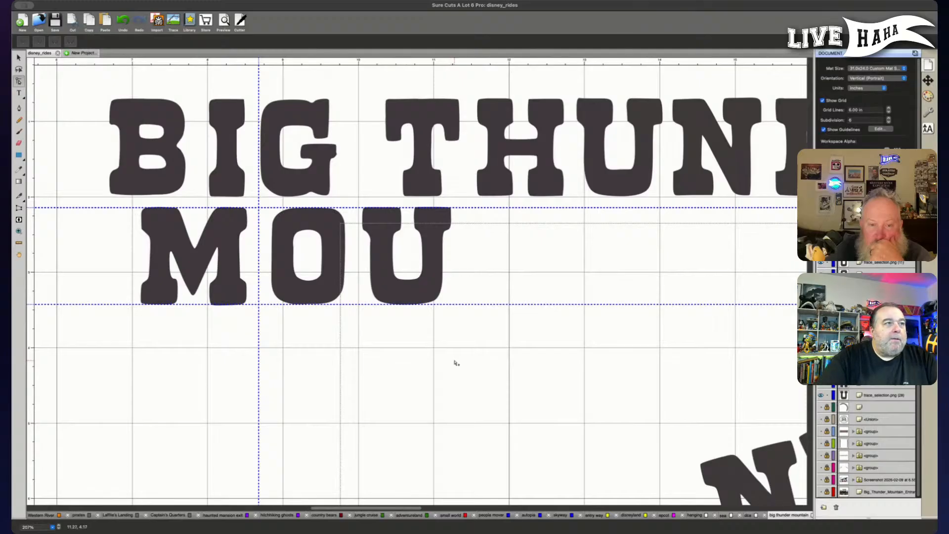
{"action": "left_click", "coordinate": [165, 240]}
{"action": "scroll", "coordinate": [400, 374], "scroll_direction": "down", "scroll_amount": 2}
{"action": "scroll", "coordinate": [396, 371], "scroll_direction": "right", "scroll_amount": 2}
{"action": "key", "text": "v"}
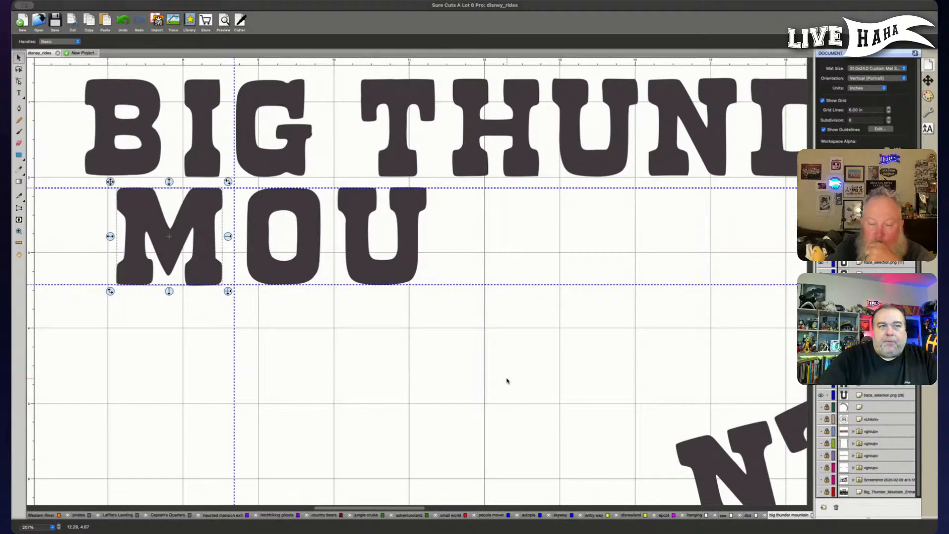
{"action": "left_click_drag", "start_coordinate": [749, 472], "coordinate": [481, 260]}
{"action": "mouse_move", "coordinate": [535, 191]}
{"action": "left_mouse_down"}
{"action": "mouse_move", "coordinate": [547, 204]}
{"action": "mouse_move", "coordinate": [546, 182]}
{"action": "left_mouse_up"}
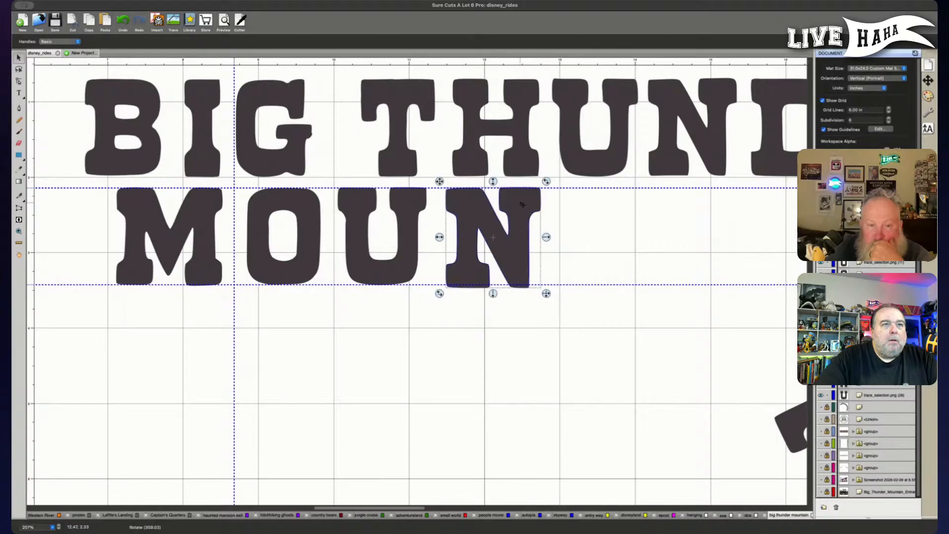
{"action": "left_click_drag", "start_coordinate": [547, 294], "coordinate": [544, 292]}
{"action": "left_click", "coordinate": [580, 255]}
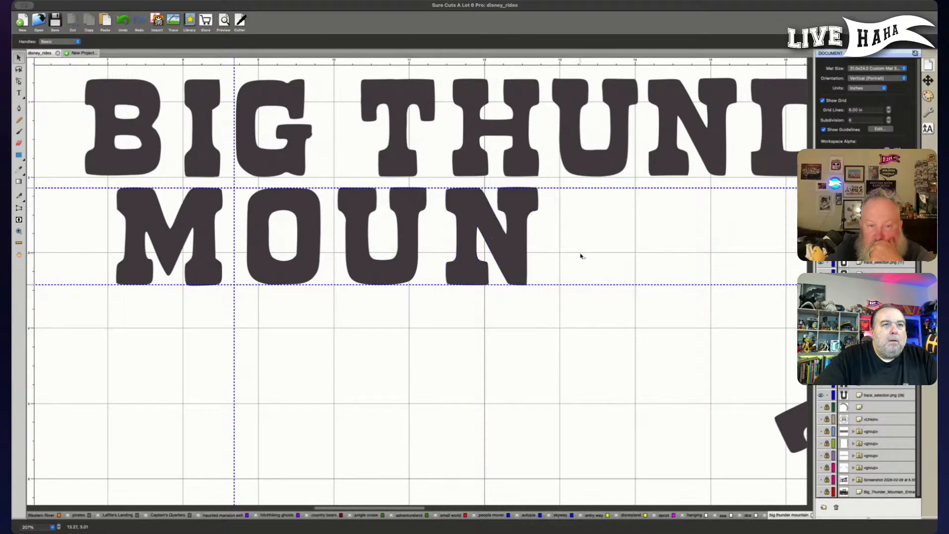
Adjust the node at the N's upper-left corner to square it up with the upper guideline.
{"action": "double_click", "coordinate": [455, 206]}
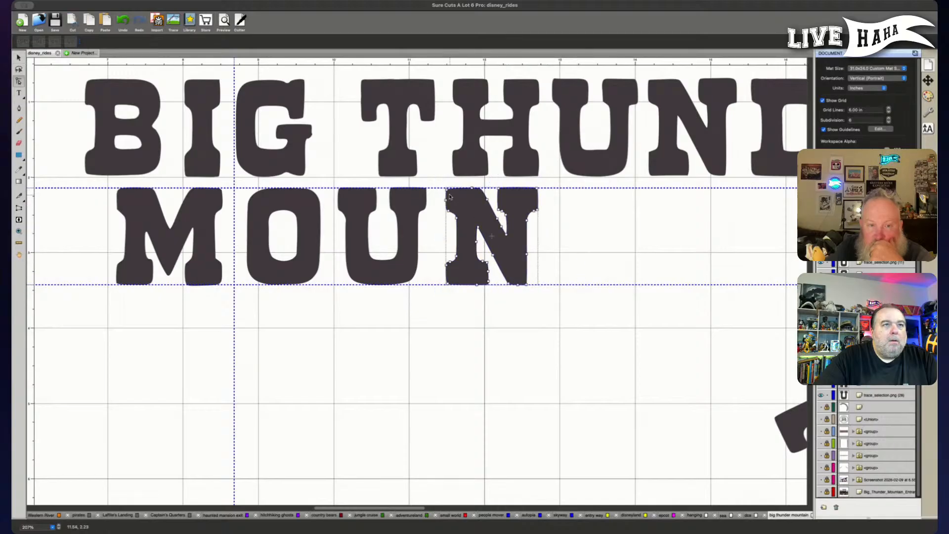
{"action": "left_click", "coordinate": [448, 189]}
{"action": "left_click", "coordinate": [464, 337]}
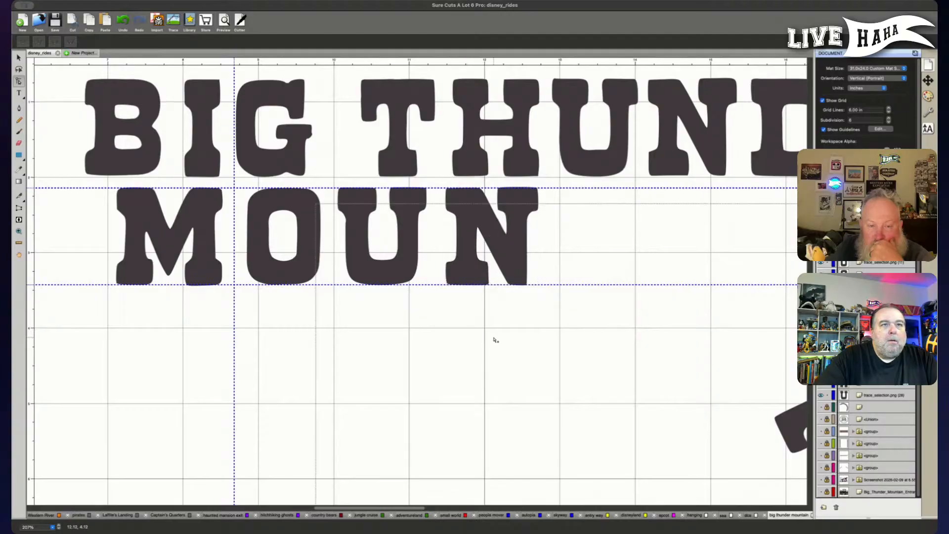
Place the loose T after the N, rotate it upright and scale it to fit between the horizontal guidelines.
{"action": "scroll", "coordinate": [507, 341], "scroll_direction": "right", "scroll_amount": 2}
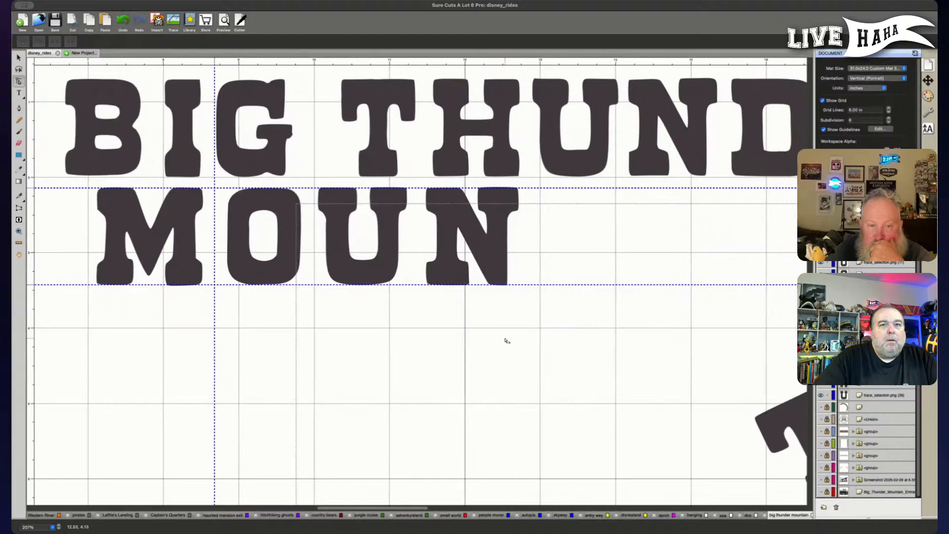
{"action": "key", "text": "v"}
{"action": "scroll", "coordinate": [514, 341], "scroll_direction": "down", "scroll_amount": 2}
{"action": "scroll", "coordinate": [518, 341], "scroll_direction": "right", "scroll_amount": 2}
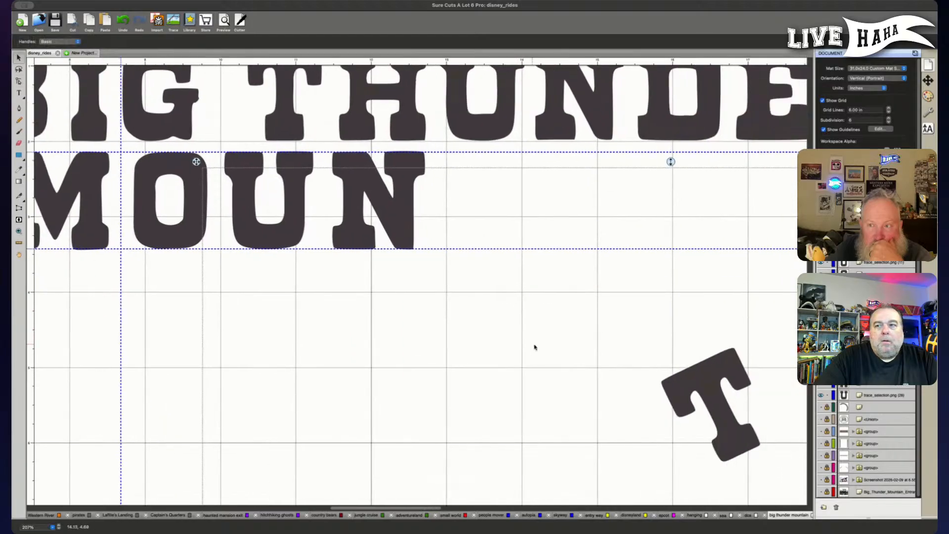
{"action": "left_click_drag", "start_coordinate": [725, 400], "coordinate": [547, 300]}
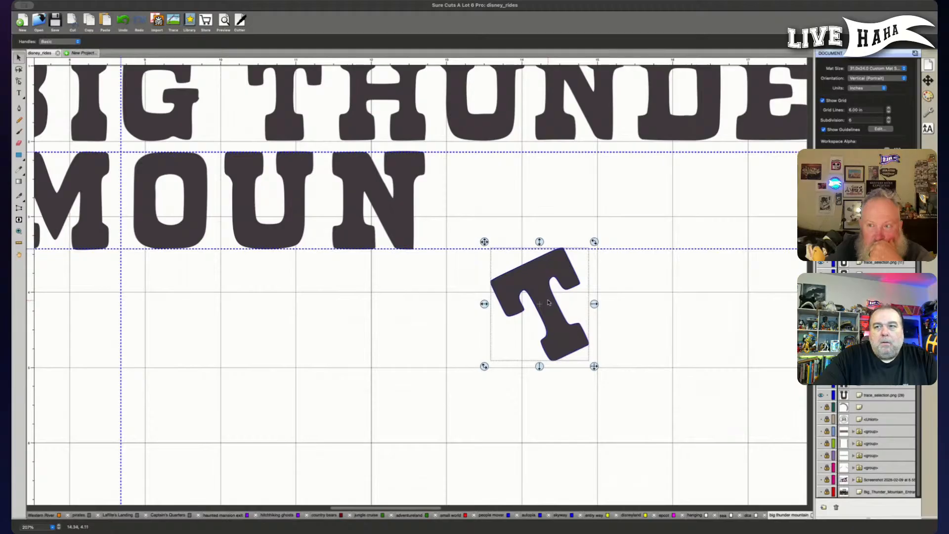
{"action": "left_click_drag", "start_coordinate": [548, 302], "coordinate": [499, 208]}
{"action": "left_click_drag", "start_coordinate": [543, 147], "coordinate": [488, 163]}
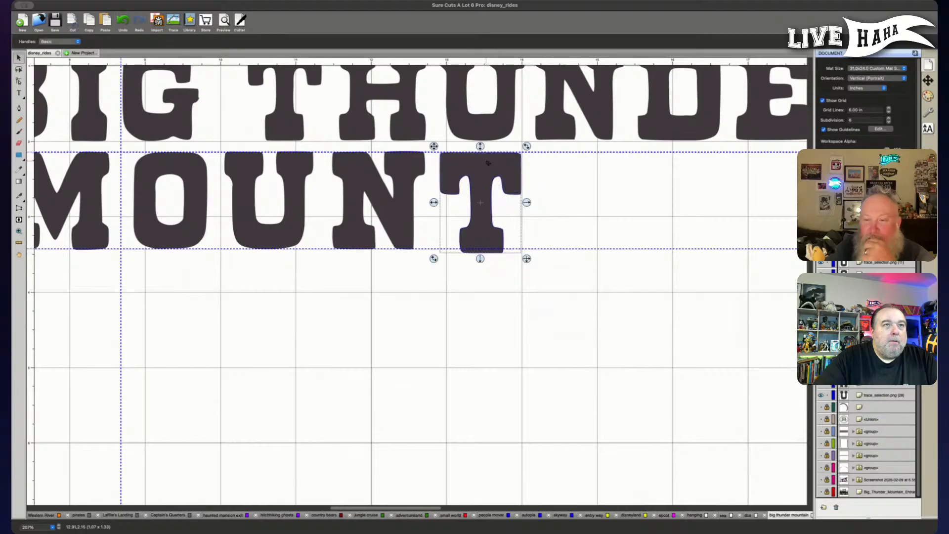
{"action": "left_click", "coordinate": [523, 258]}
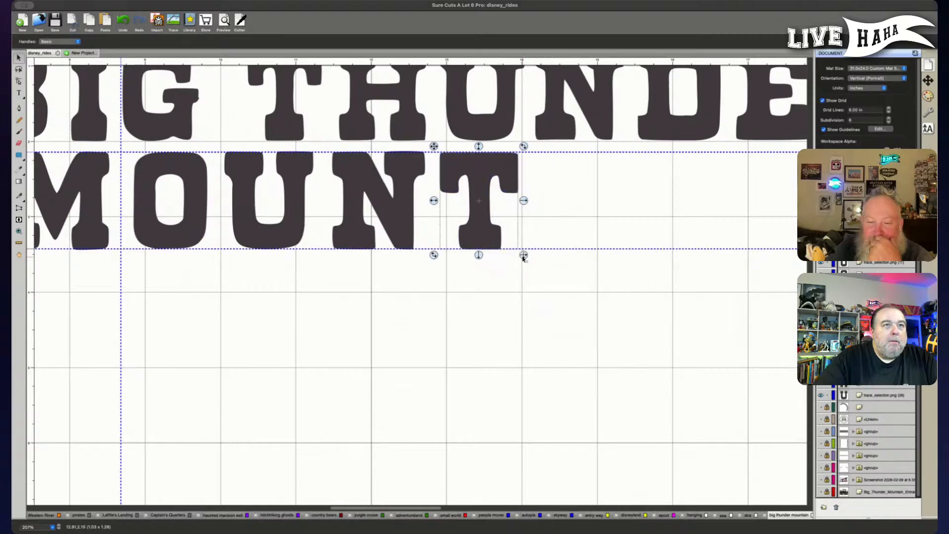
{"action": "left_click", "coordinate": [526, 279]}
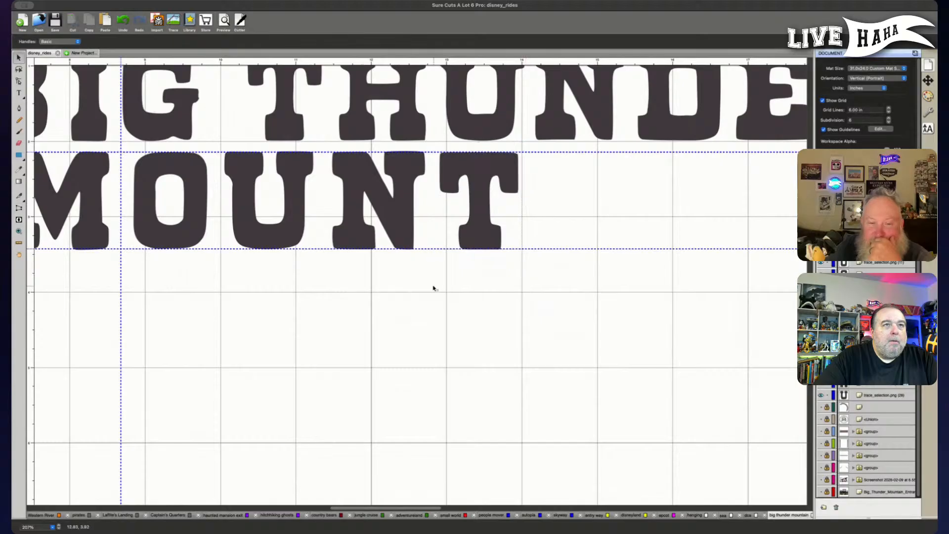
Select all the nodes around the T's foot and adjust its position under the crossbar.
{"action": "left_click_drag", "start_coordinate": [440, 289], "coordinate": [525, 213]}
{"action": "key", "text": "a"}
{"action": "left_click_drag", "start_coordinate": [438, 280], "coordinate": [523, 218]}
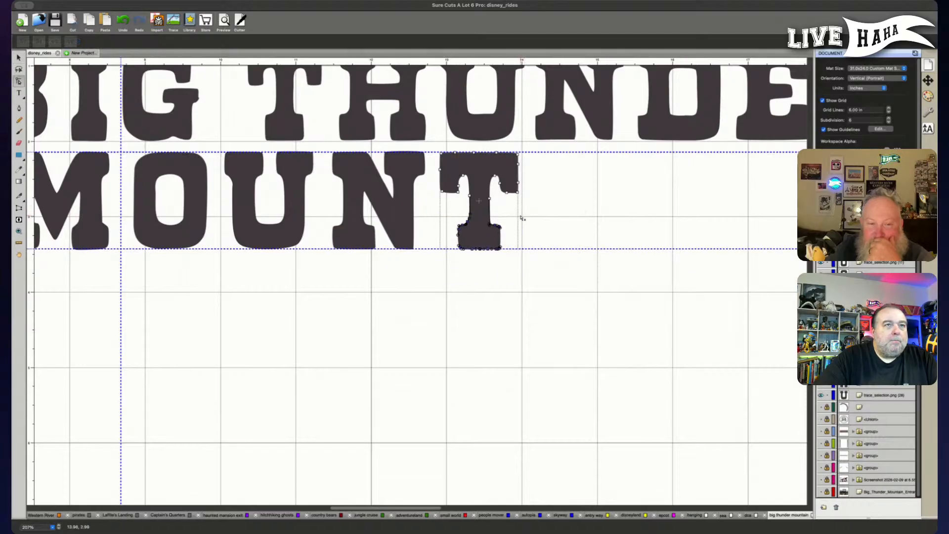
{"action": "left_click", "coordinate": [504, 211]}
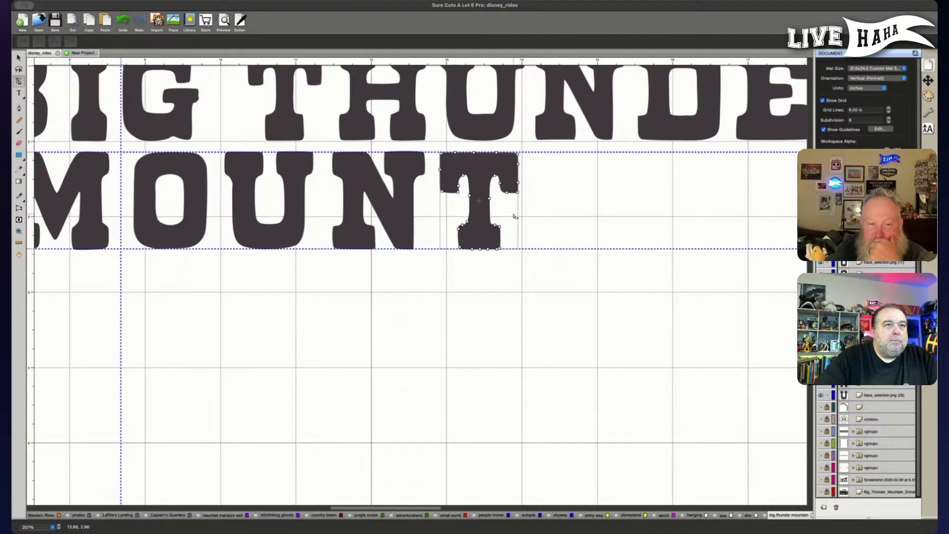
Adjust the middle node on the left edge of the T's stem to straighten that edge.
{"action": "left_click", "coordinate": [479, 202]}
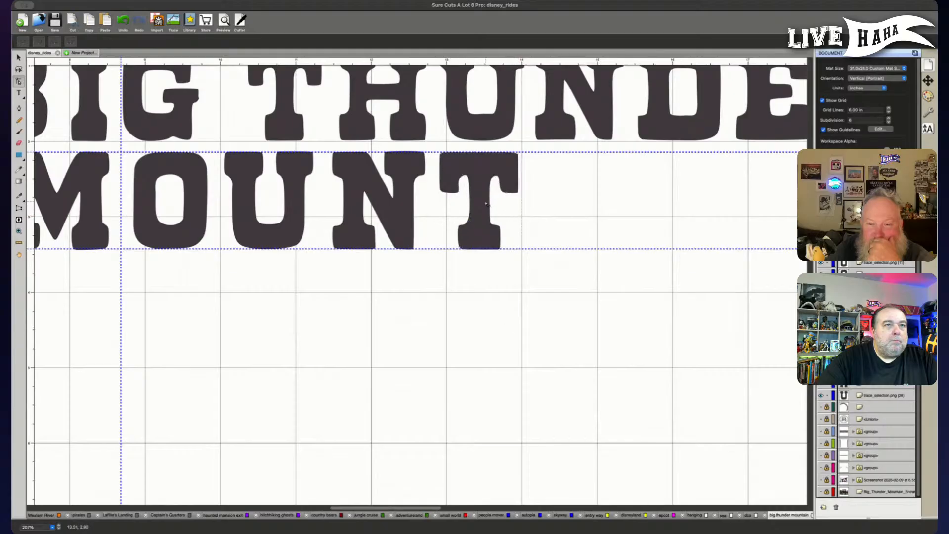
{"action": "left_click", "coordinate": [470, 197]}
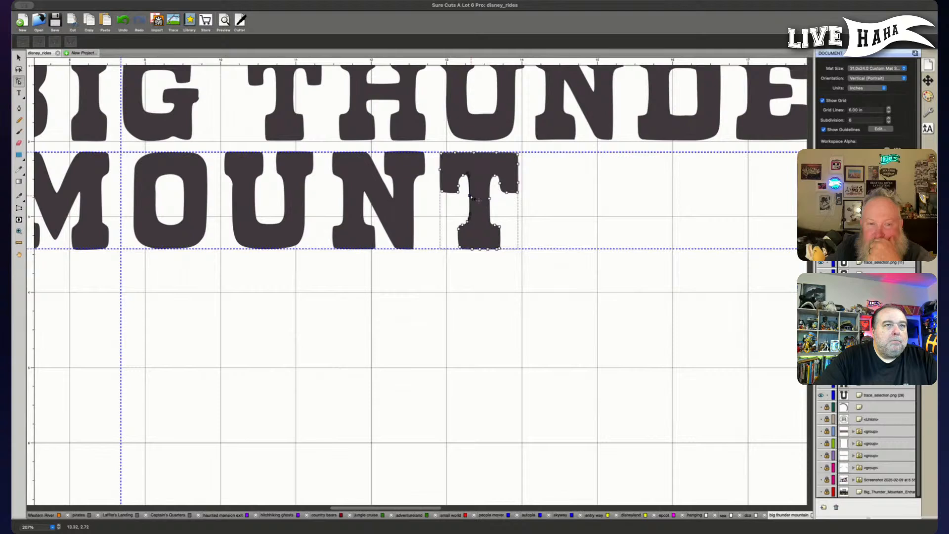
{"action": "left_click", "coordinate": [451, 298]}
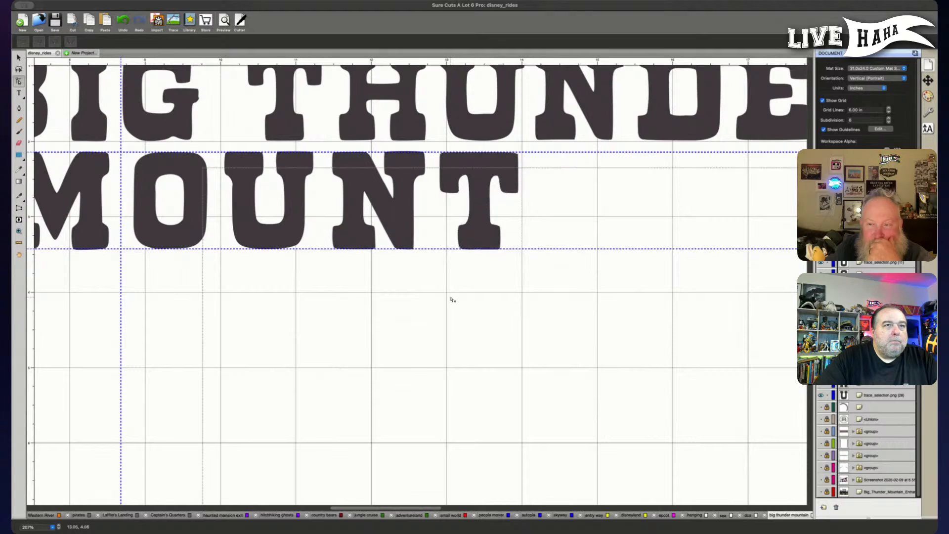
{"action": "left_click", "coordinate": [479, 200]}
{"action": "scroll", "coordinate": [477, 211], "scroll_direction": "up", "scroll_amount": 5}
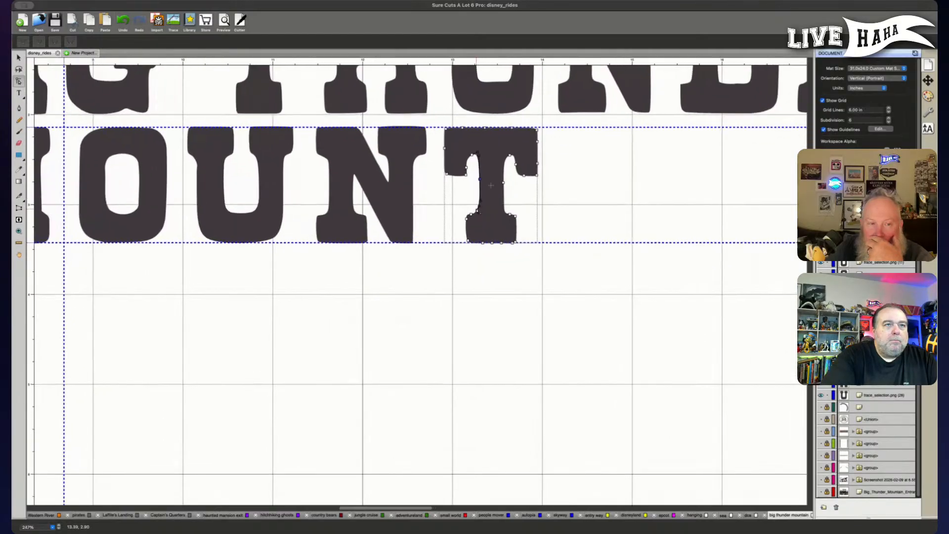
{"action": "scroll", "coordinate": [478, 212], "scroll_direction": "up", "scroll_amount": 5}
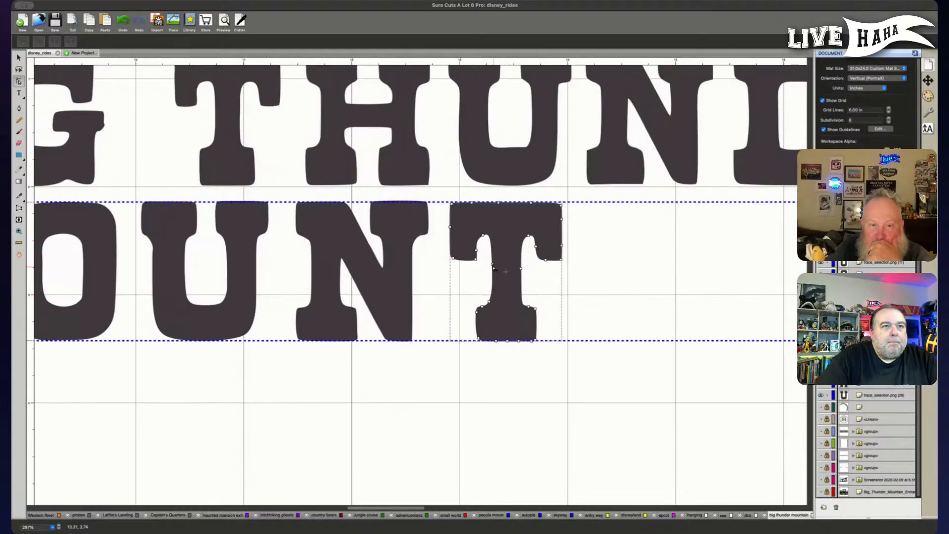
{"action": "left_click", "coordinate": [493, 268]}
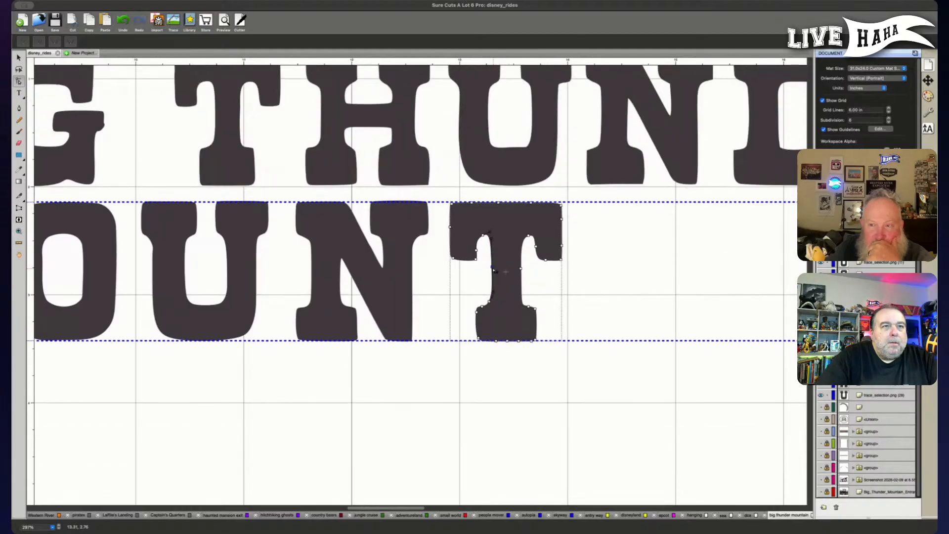
{"action": "left_click", "coordinate": [537, 351]}
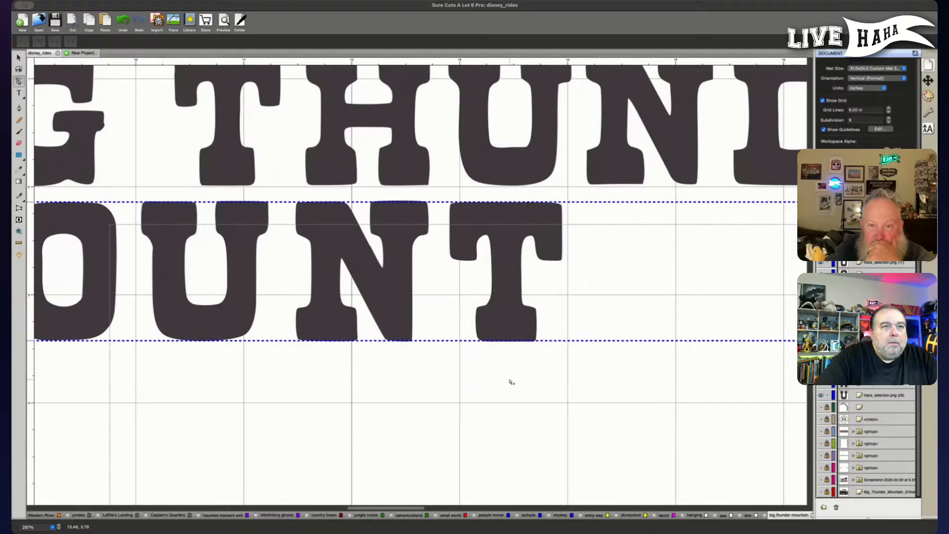
Smooth the node where the left edge of the T's stem curves into its foot.
{"action": "left_click", "coordinate": [501, 315]}
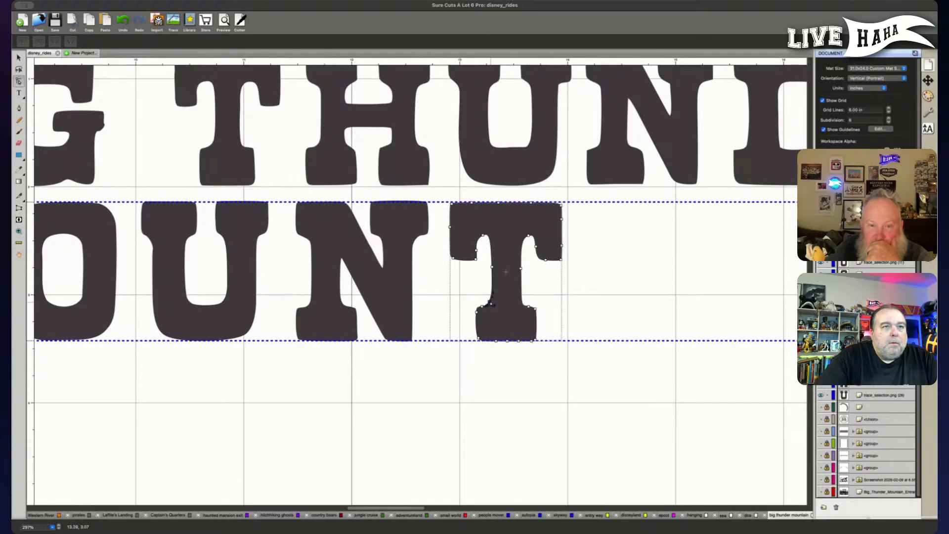
{"action": "left_click", "coordinate": [493, 296]}
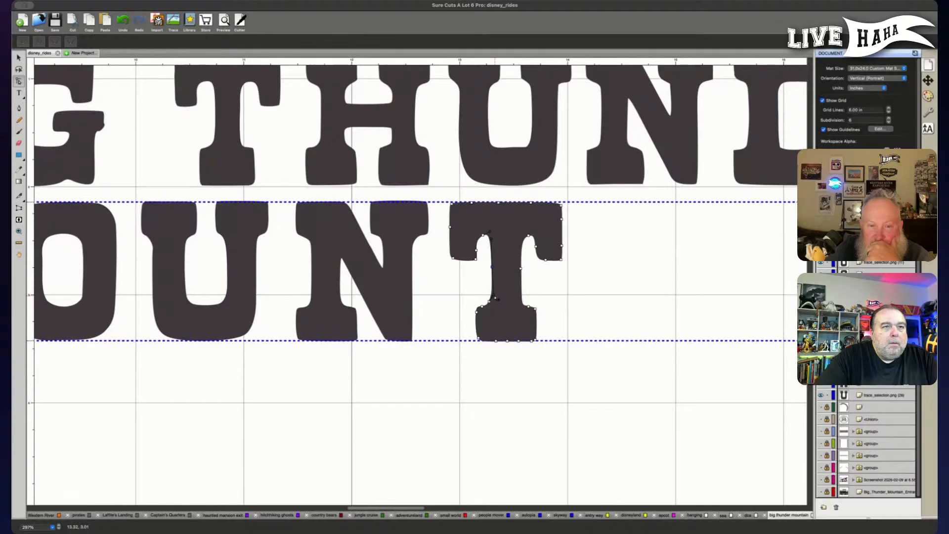
{"action": "left_click_drag", "start_coordinate": [490, 302], "coordinate": [492, 303]}
{"action": "left_click", "coordinate": [510, 377]}
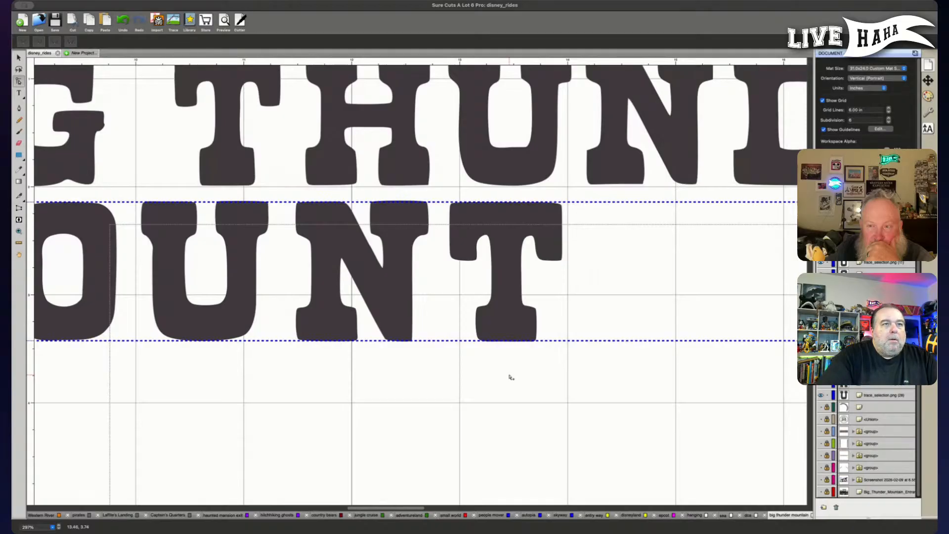
Move the loose tilted I up beside the T of MOUNT and rotate it upright.
{"action": "scroll", "coordinate": [510, 376], "scroll_direction": "down", "scroll_amount": 9}
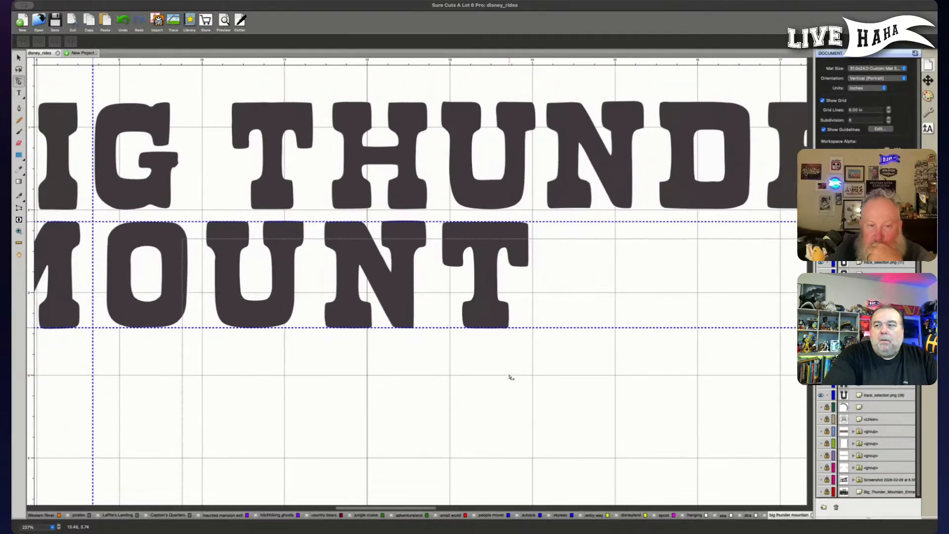
{"action": "scroll", "coordinate": [512, 377], "scroll_direction": "down", "scroll_amount": 3}
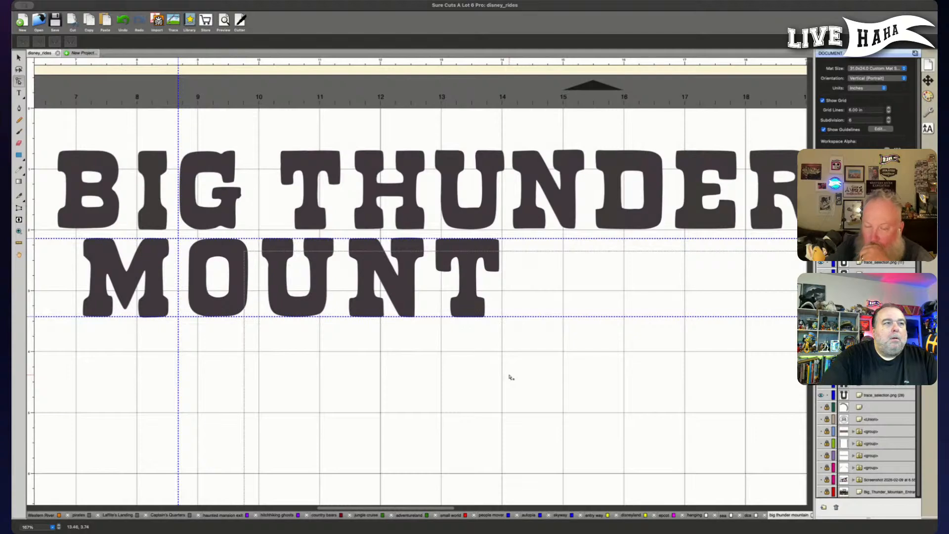
{"action": "scroll", "coordinate": [511, 377], "scroll_direction": "down", "scroll_amount": 2}
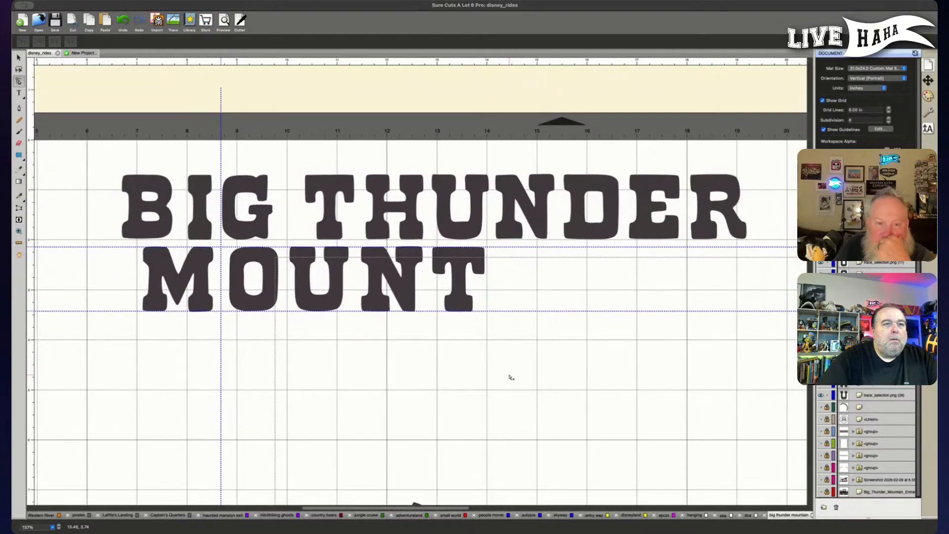
{"action": "scroll", "coordinate": [521, 414], "scroll_direction": "down", "scroll_amount": 3}
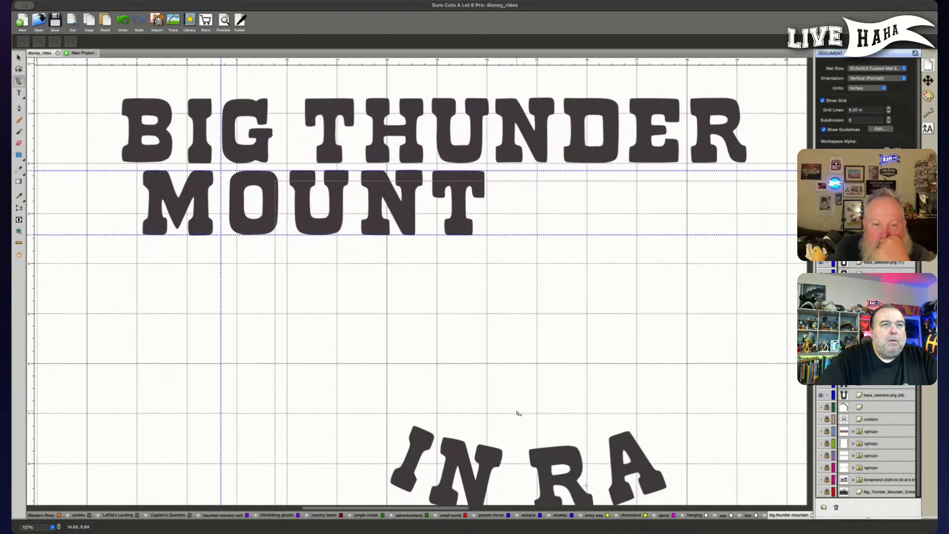
{"action": "scroll", "coordinate": [517, 413], "scroll_direction": "down", "scroll_amount": 2}
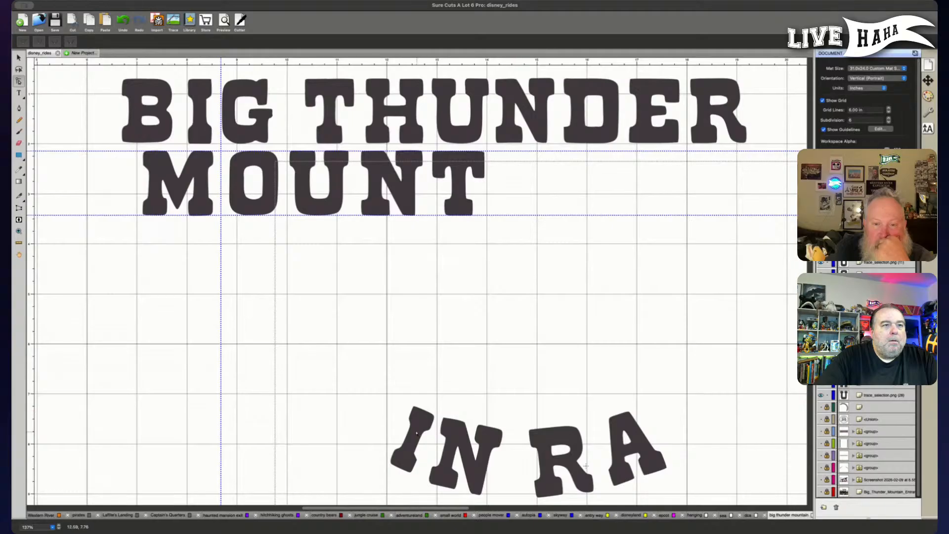
{"action": "left_click_drag", "start_coordinate": [419, 434], "coordinate": [529, 208]}
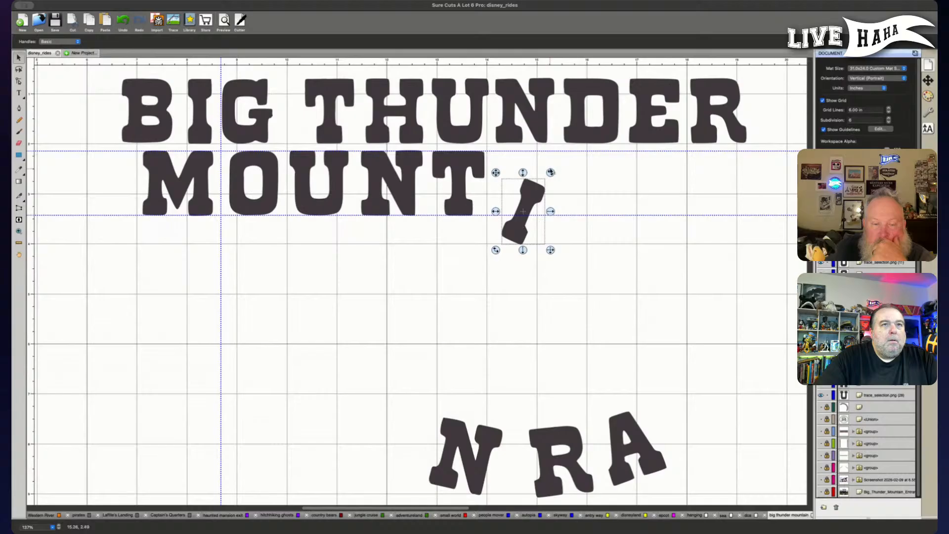
{"action": "left_click_drag", "start_coordinate": [550, 173], "coordinate": [534, 164]}
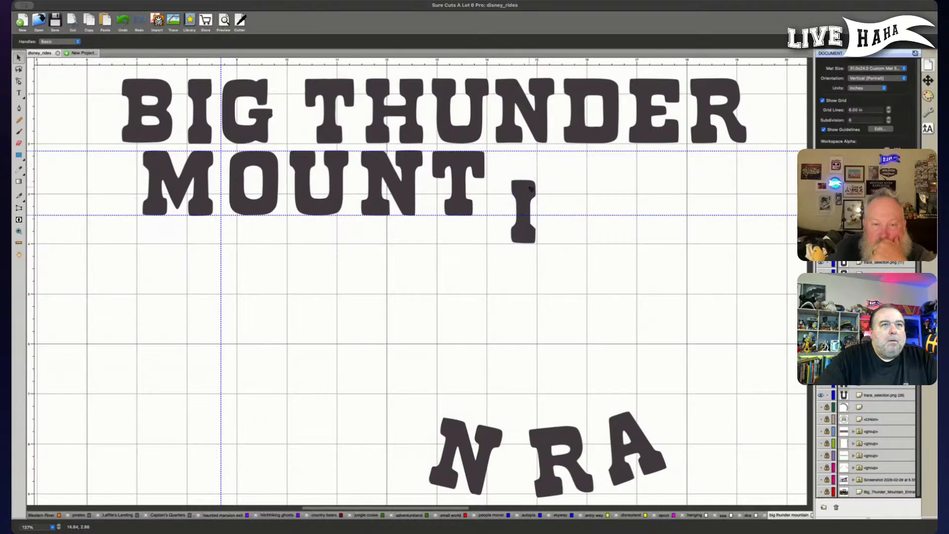
Replace the loose I with a copy of the I from BIG, placed after the T between the horizontal guidelines.
{"action": "key", "text": "Delete"}
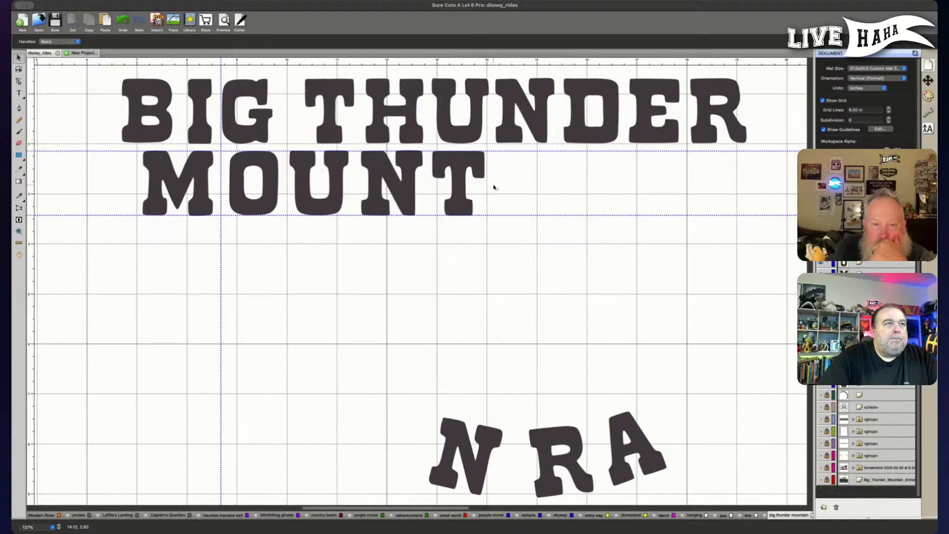
{"action": "left_click", "coordinate": [201, 132]}
{"action": "left_click_drag", "start_coordinate": [208, 139], "coordinate": [511, 197]}
{"action": "left_click_drag", "start_coordinate": [512, 199], "coordinate": [511, 199]}
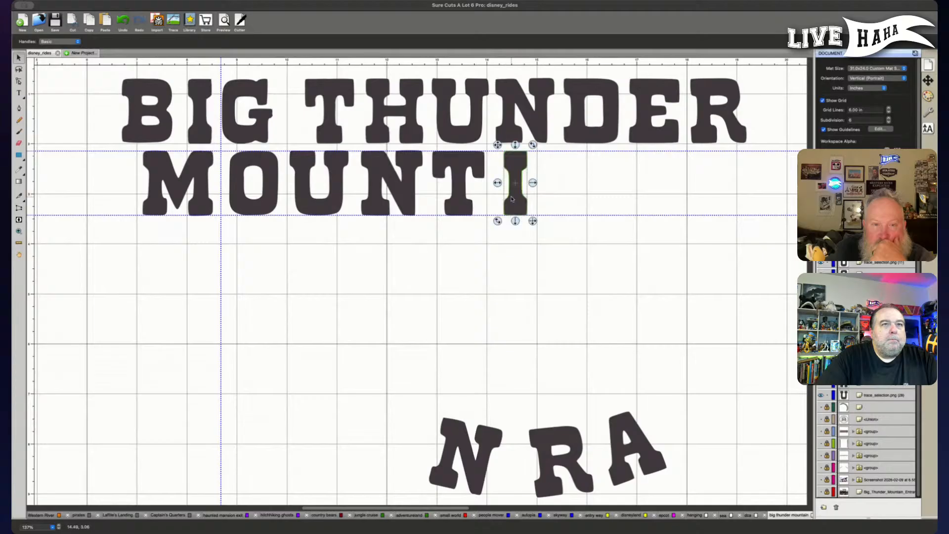
Rotate the loose tilted N upright and move it to the end of the second line.
{"action": "left_click_drag", "start_coordinate": [474, 464], "coordinate": [598, 299]}
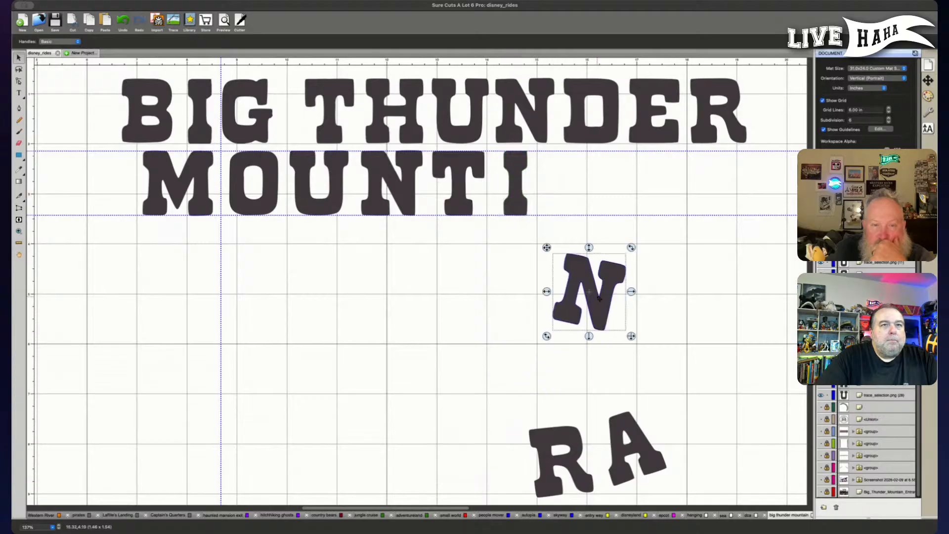
{"action": "left_click_drag", "start_coordinate": [635, 247], "coordinate": [626, 252]}
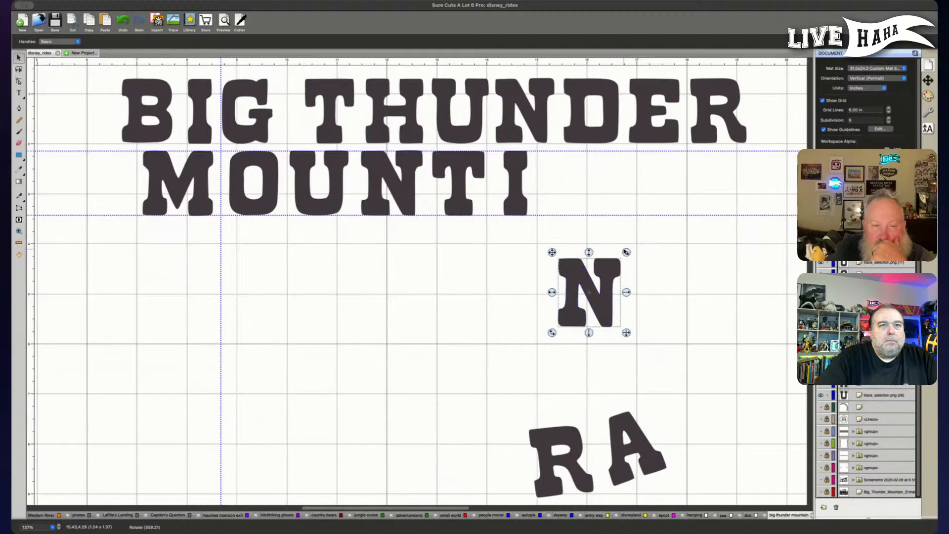
{"action": "left_click_drag", "start_coordinate": [605, 308], "coordinate": [634, 208]}
Replace the loose N with a duplicate of the N from MOUNT, placed at the second line's end between the guidelines.
{"action": "key", "text": "Delete"}
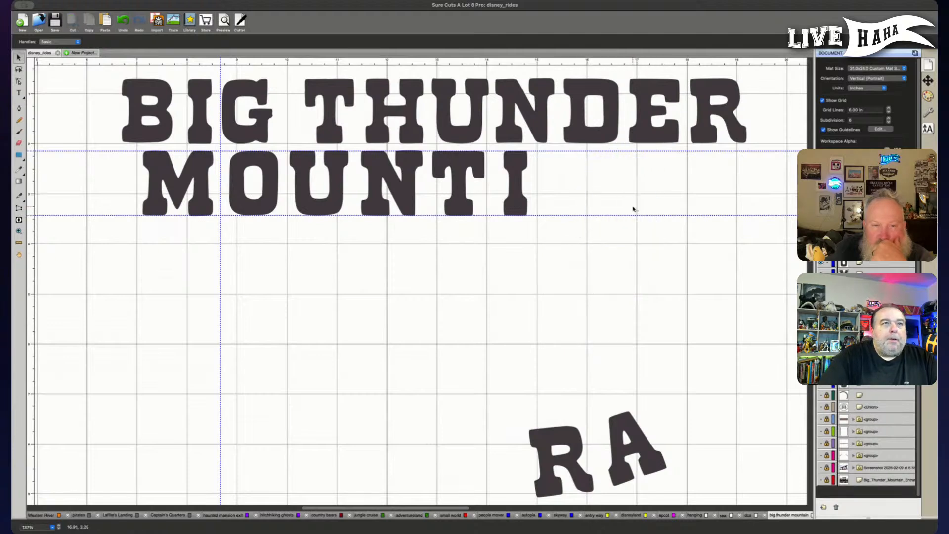
{"action": "left_click", "coordinate": [402, 186]}
{"action": "key", "text": "super+d"}
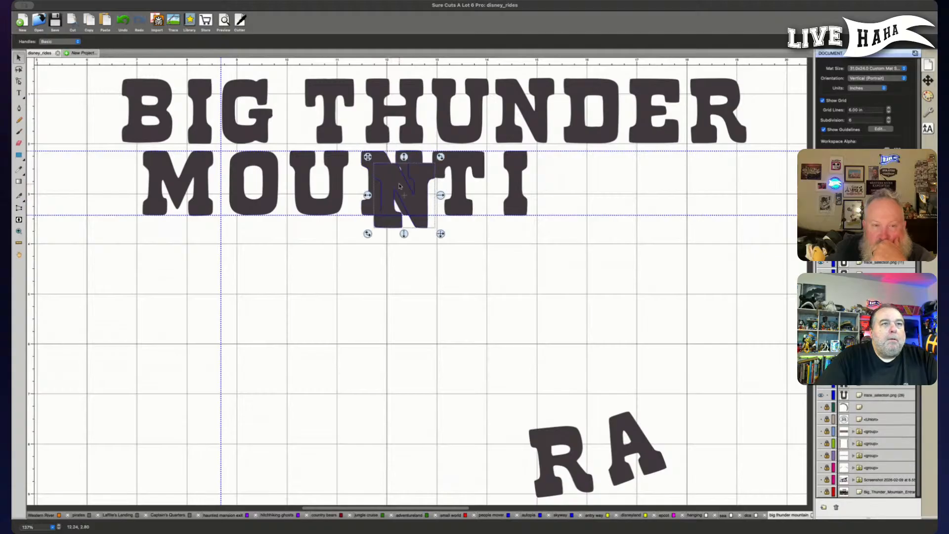
{"action": "left_click_drag", "start_coordinate": [423, 213], "coordinate": [647, 238]}
Rotate the loose A upright below the second line and shift the I over beside the final N, leaving a gap after the T.
{"action": "left_click_drag", "start_coordinate": [653, 459], "coordinate": [599, 301]}
{"action": "mouse_move", "coordinate": [619, 246]}
{"action": "left_mouse_down"}
{"action": "mouse_move", "coordinate": [632, 263]}
{"action": "mouse_move", "coordinate": [623, 260]}
{"action": "left_mouse_up"}
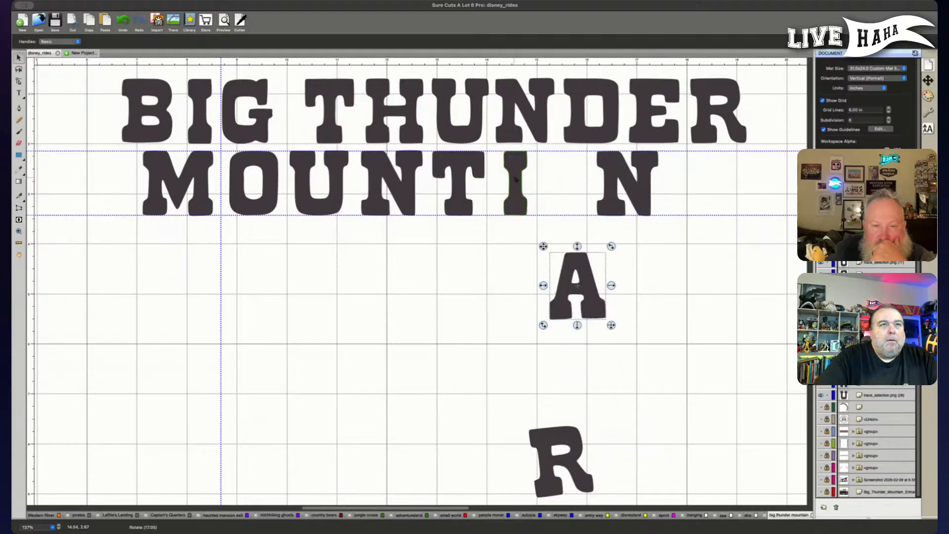
{"action": "left_click_drag", "start_coordinate": [516, 179], "coordinate": [572, 180]}
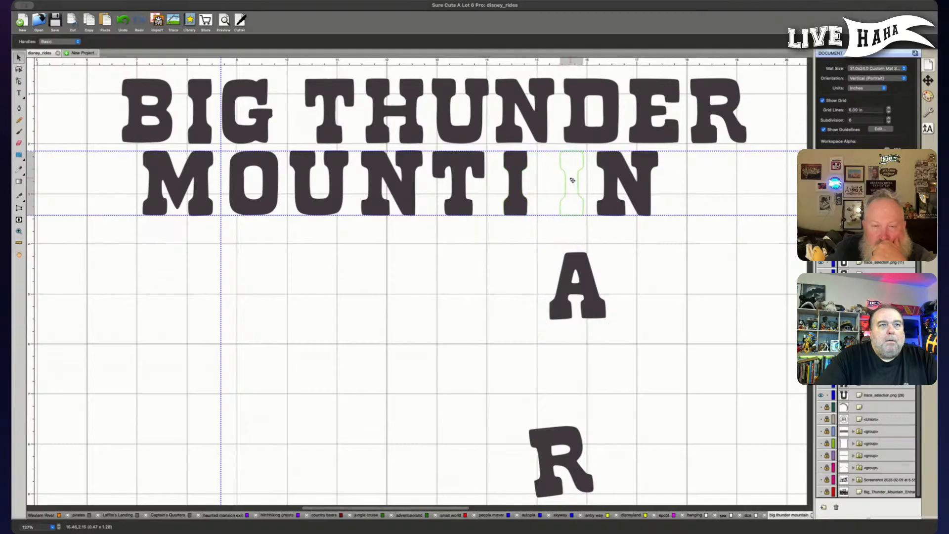
{"action": "left_click_drag", "start_coordinate": [572, 181], "coordinate": [572, 181]}
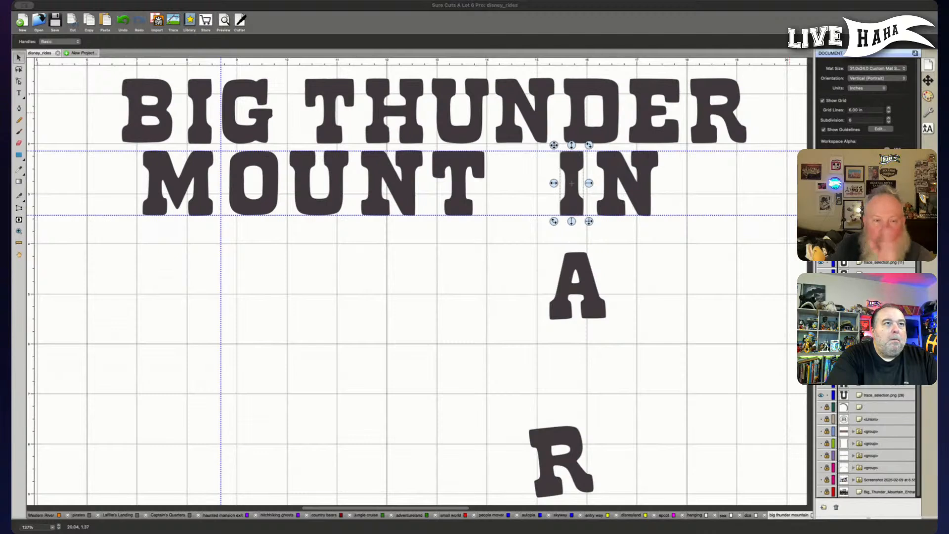
{"action": "left_click", "coordinate": [278, 301]}
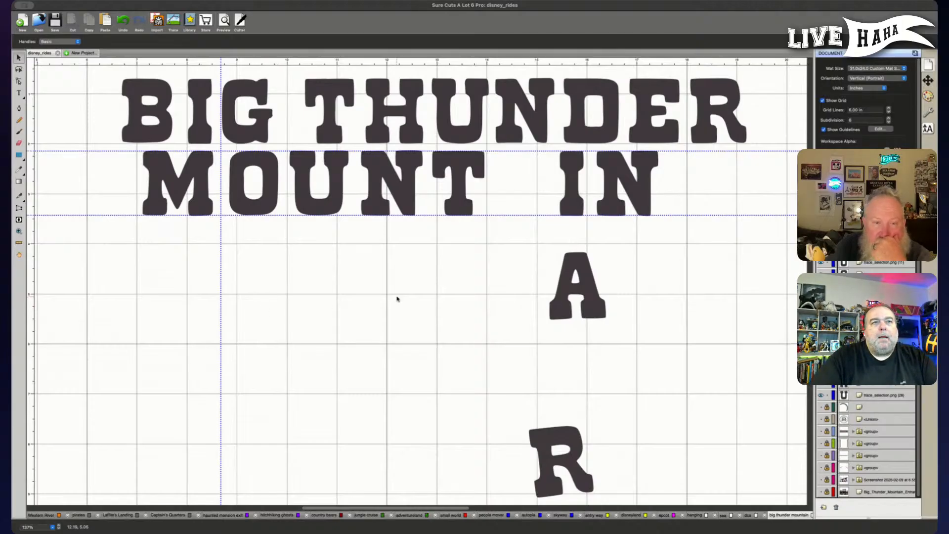
Place the A between the T and the I, straighten its rotation and scale it to fit between the horizontal guidelines.
{"action": "left_click_drag", "start_coordinate": [588, 292], "coordinate": [532, 190]}
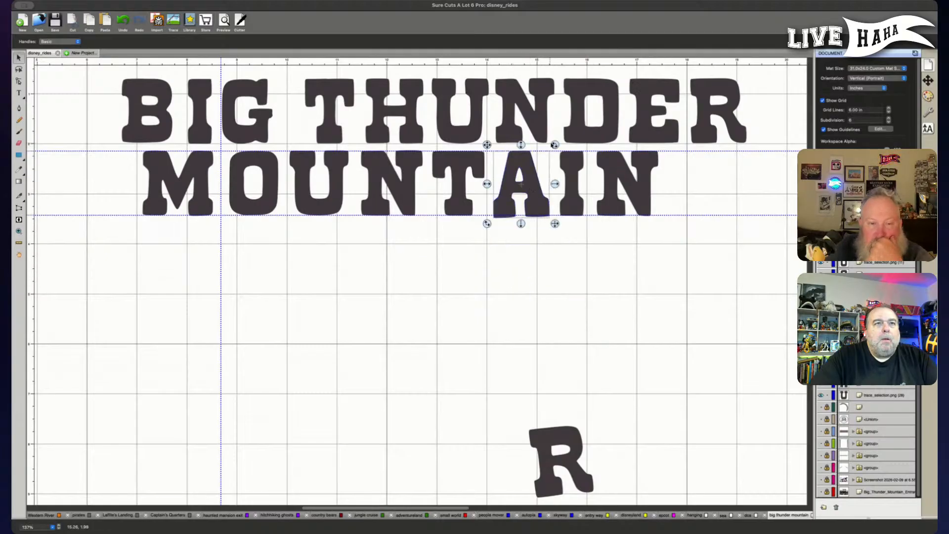
{"action": "left_click_drag", "start_coordinate": [555, 144], "coordinate": [556, 146]}
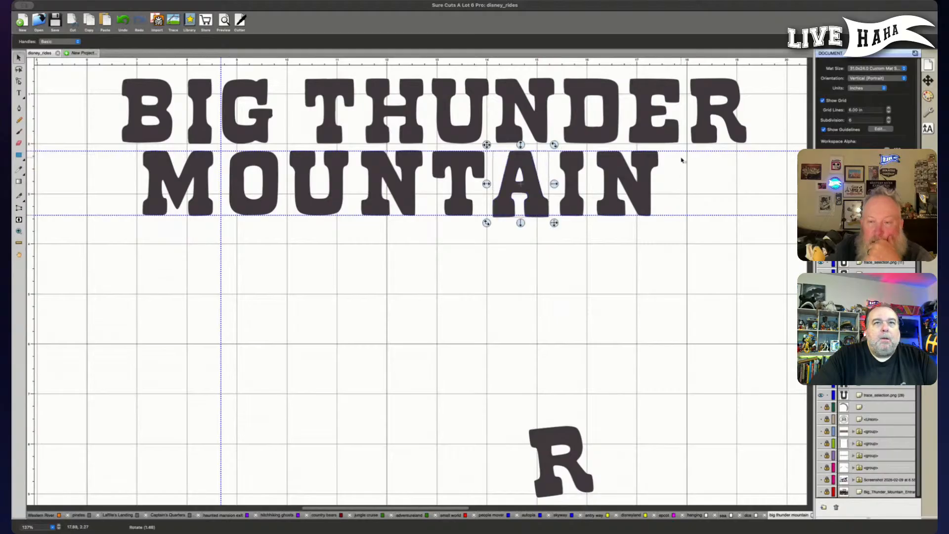
{"action": "left_click_drag", "start_coordinate": [554, 145], "coordinate": [555, 147]}
{"action": "left_click_drag", "start_coordinate": [554, 223], "coordinate": [553, 222]}
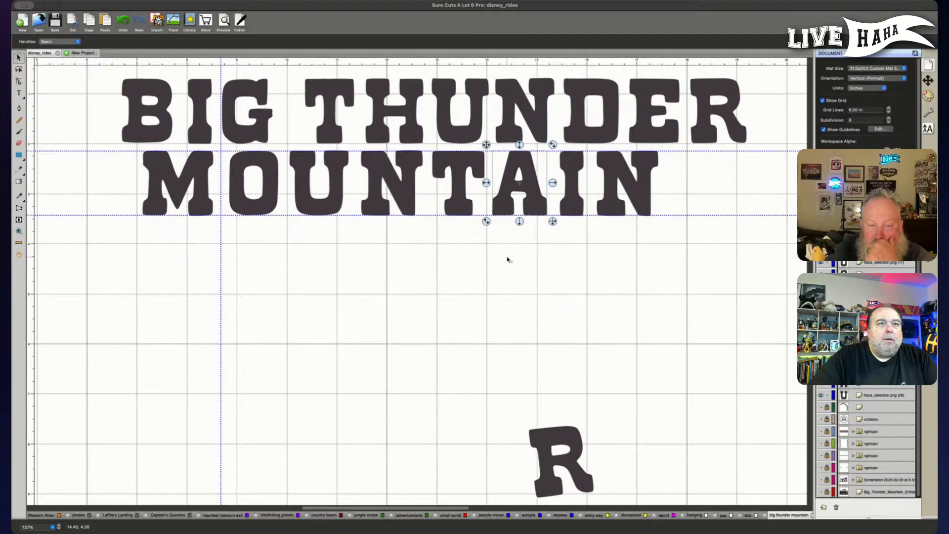
{"action": "left_click", "coordinate": [494, 219]}
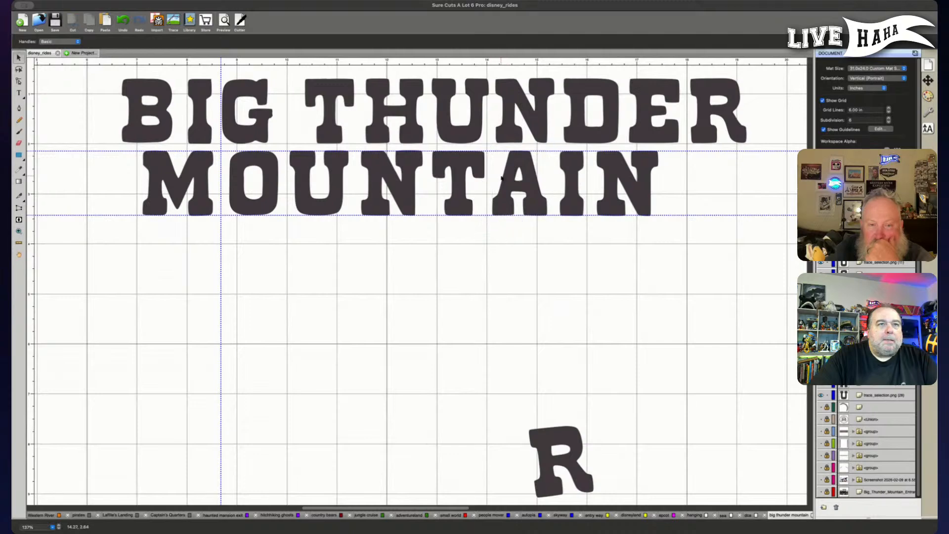
Examine the outline and nodes of the A in MOUNTAIN up close against the neighbouring letters.
{"action": "scroll", "coordinate": [518, 198], "scroll_direction": "up", "scroll_amount": 5}
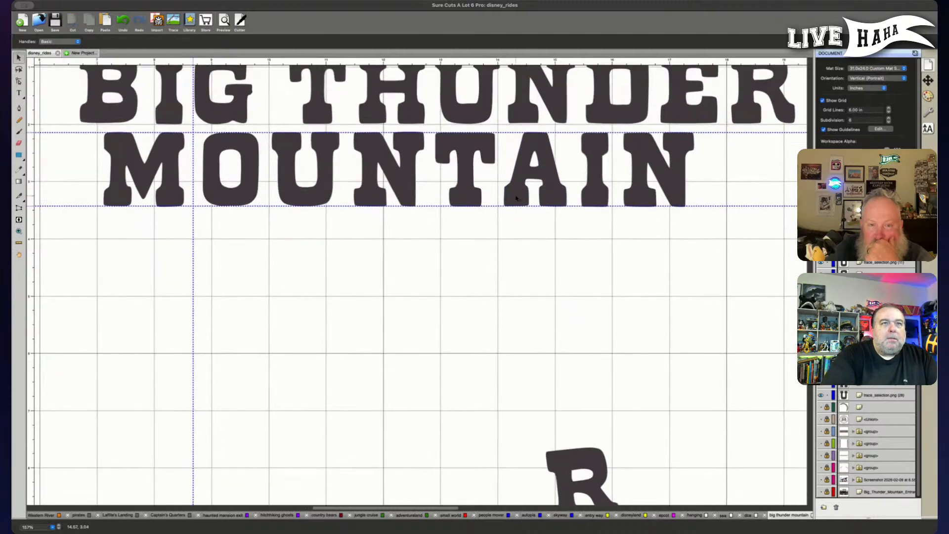
{"action": "scroll", "coordinate": [522, 201], "scroll_direction": "up", "scroll_amount": 5}
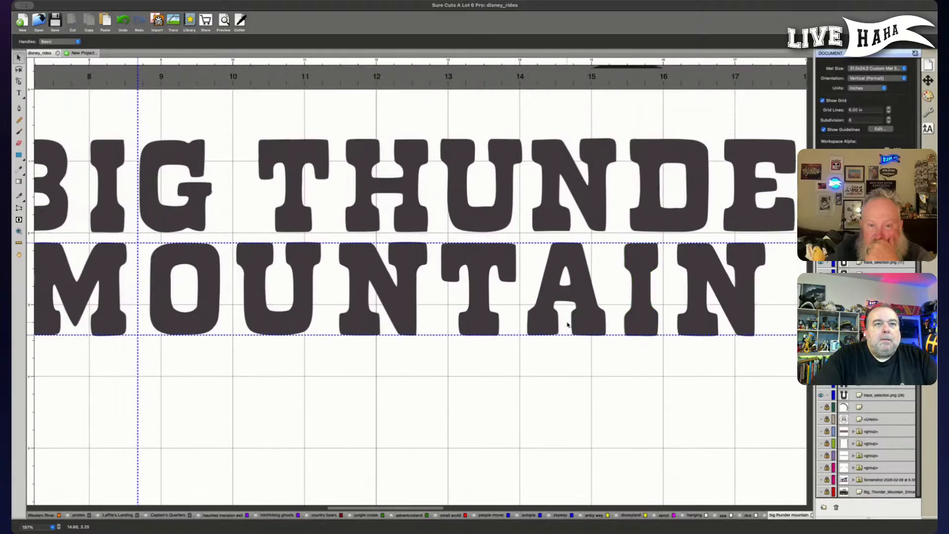
{"action": "double_click", "coordinate": [578, 316]}
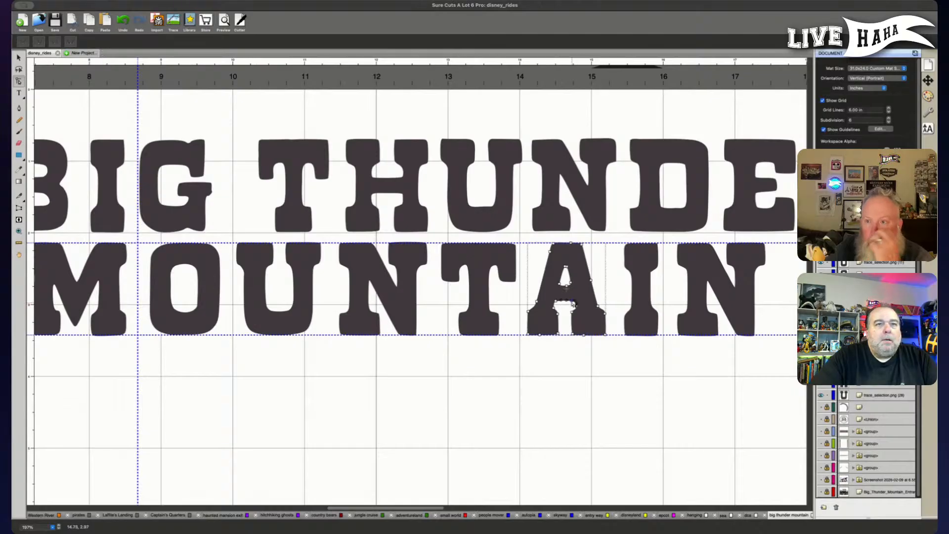
{"action": "left_click", "coordinate": [506, 378]}
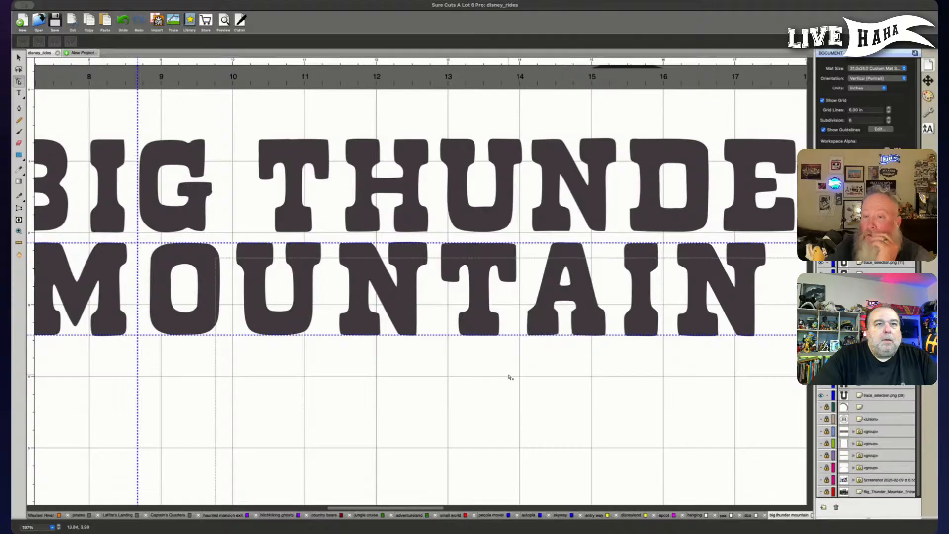
{"action": "left_click", "coordinate": [562, 253]}
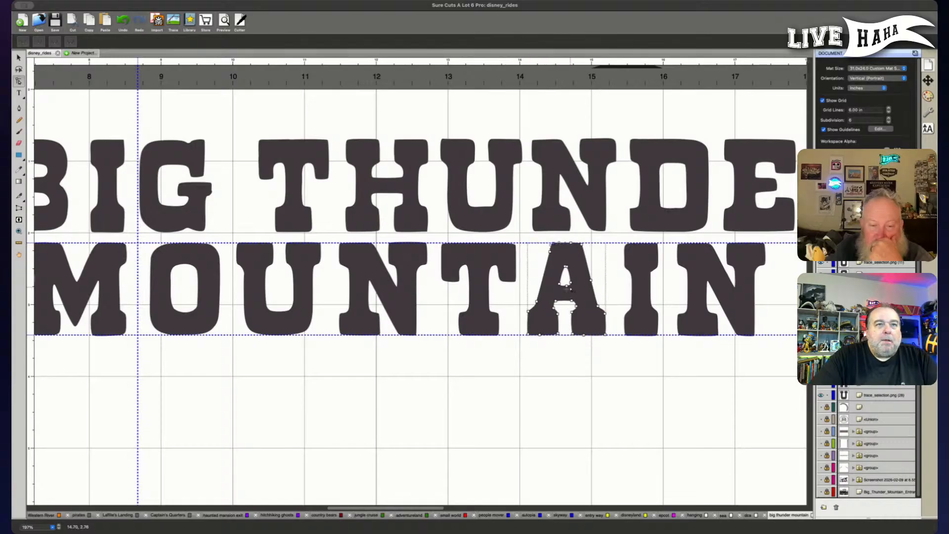
{"action": "left_click", "coordinate": [567, 390]}
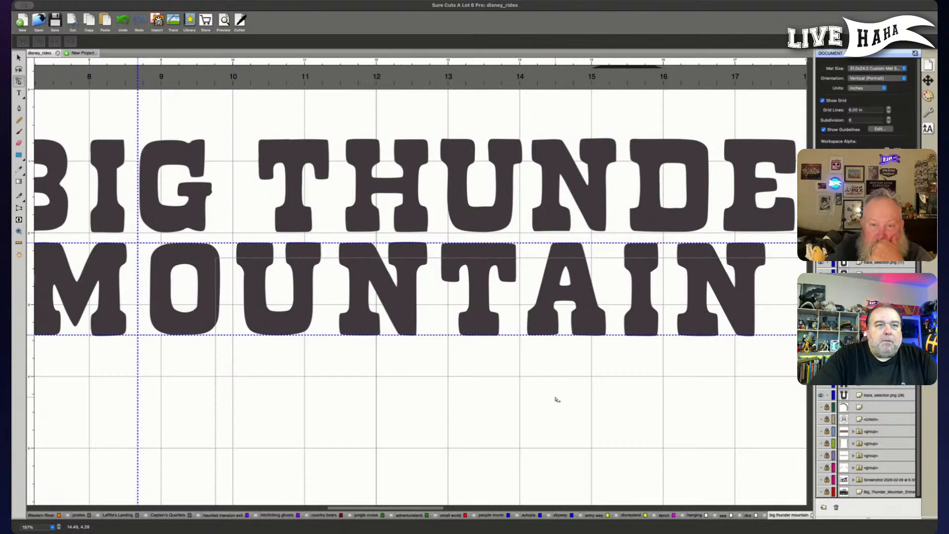
{"action": "left_click", "coordinate": [577, 299]}
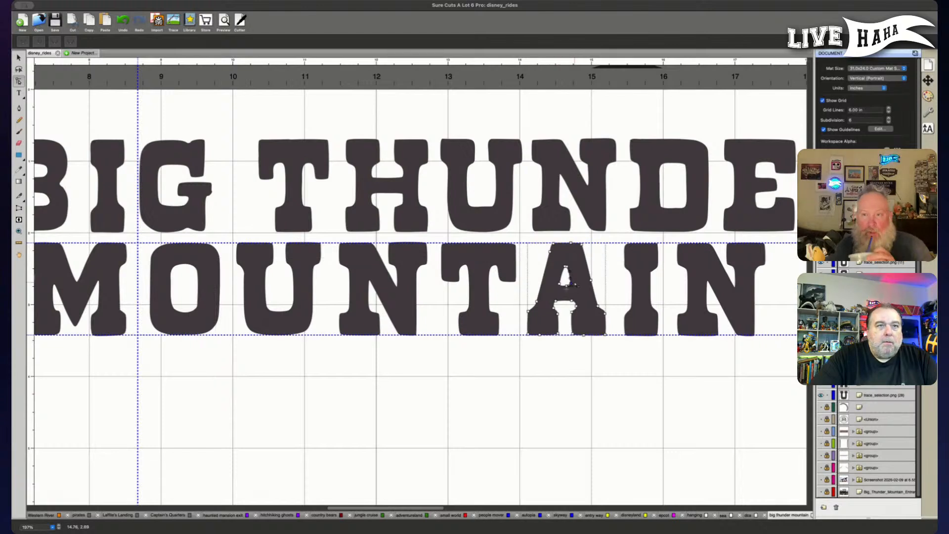
{"action": "left_click", "coordinate": [577, 391]}
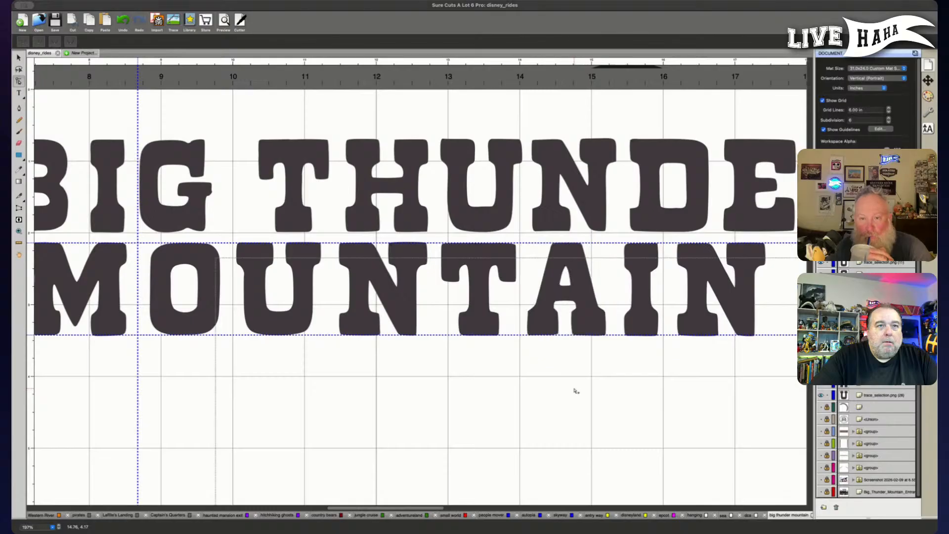
{"action": "left_click", "coordinate": [560, 336]}
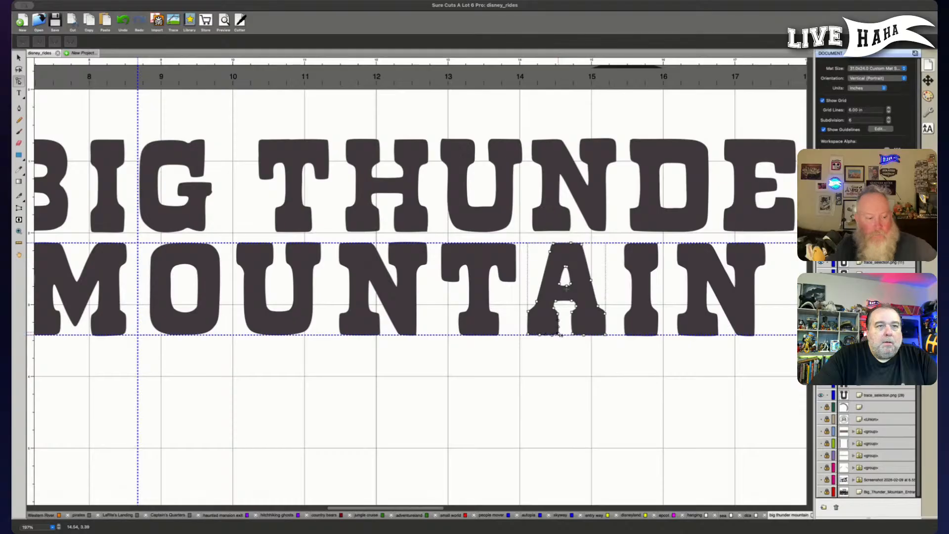
{"action": "left_click", "coordinate": [537, 381]}
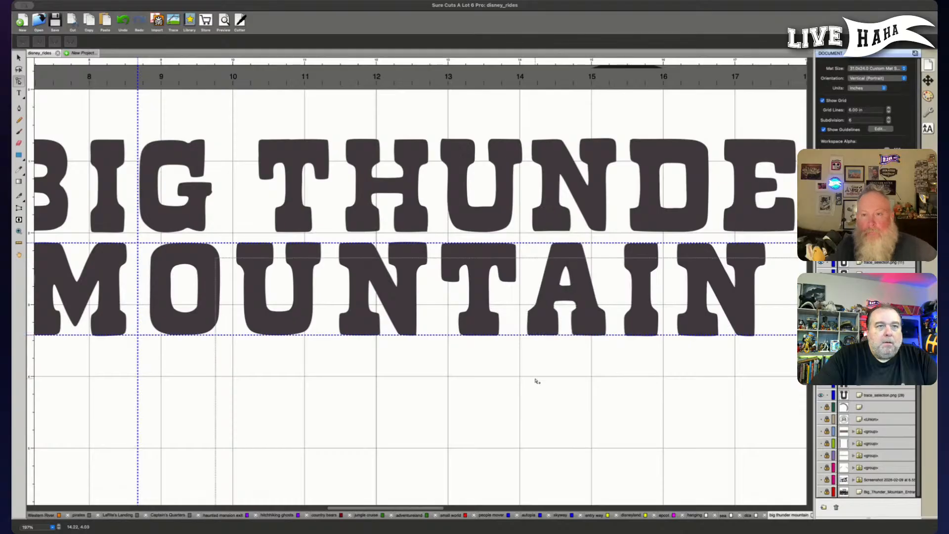
{"action": "key", "text": "v"}
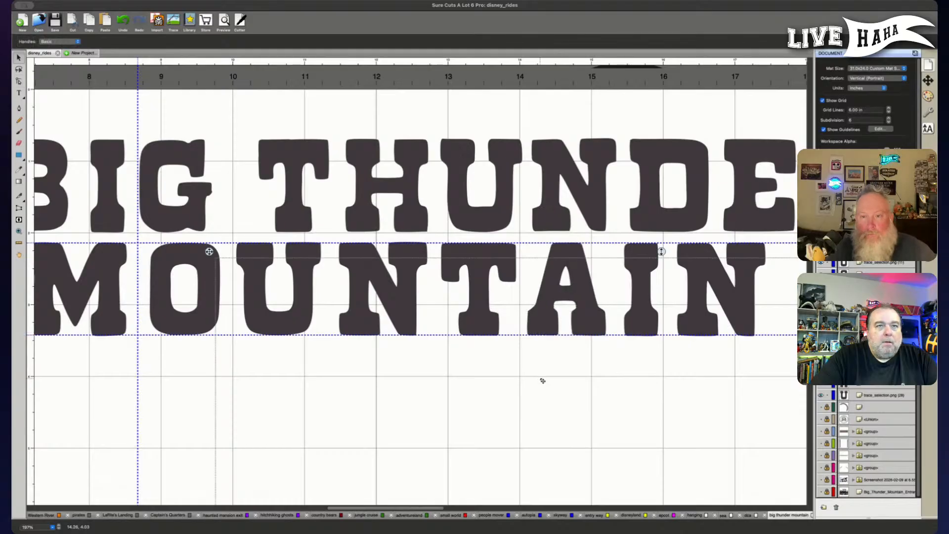
{"action": "scroll", "coordinate": [544, 380], "scroll_direction": "down", "scroll_amount": 3}
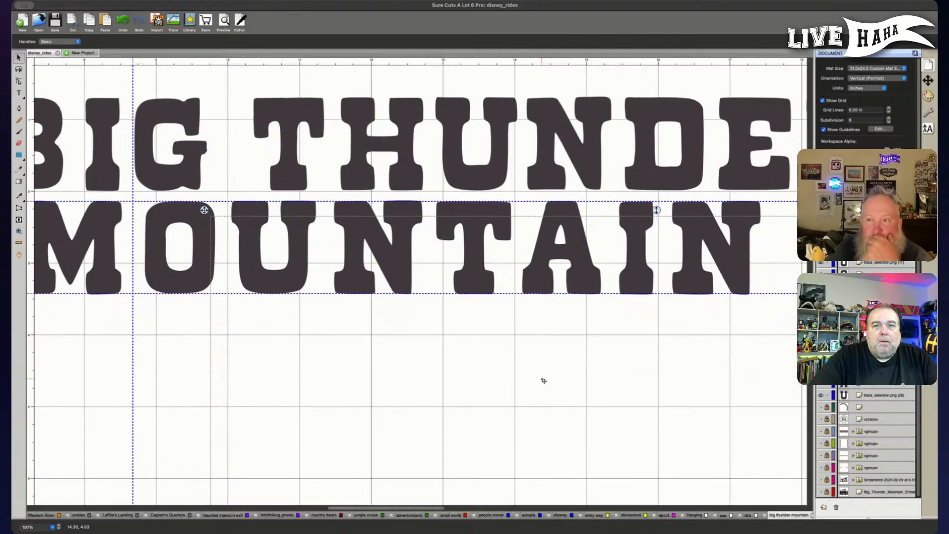
{"action": "scroll", "coordinate": [544, 381], "scroll_direction": "right", "scroll_amount": 3}
{"action": "scroll", "coordinate": [543, 381], "scroll_direction": "down", "scroll_amount": 10}
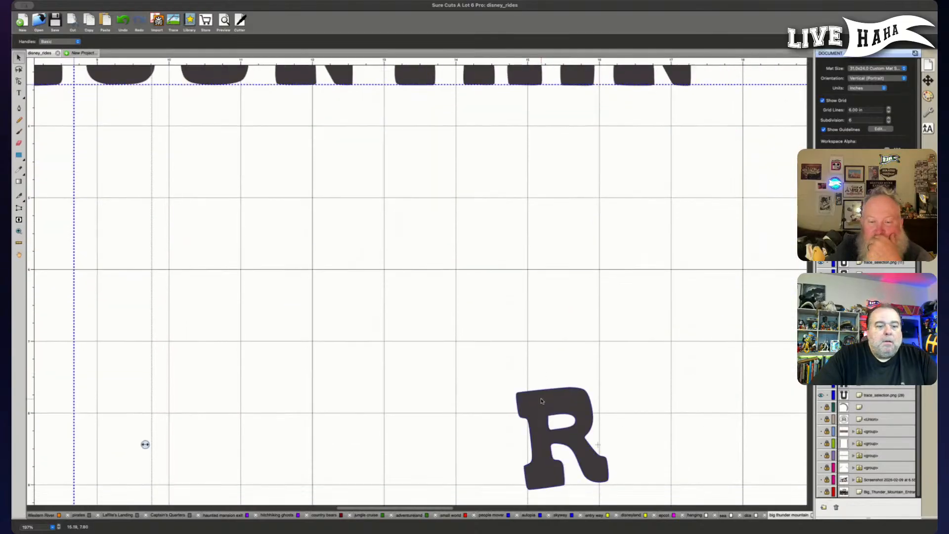
{"action": "scroll", "coordinate": [543, 401], "scroll_direction": "down", "scroll_amount": 6}
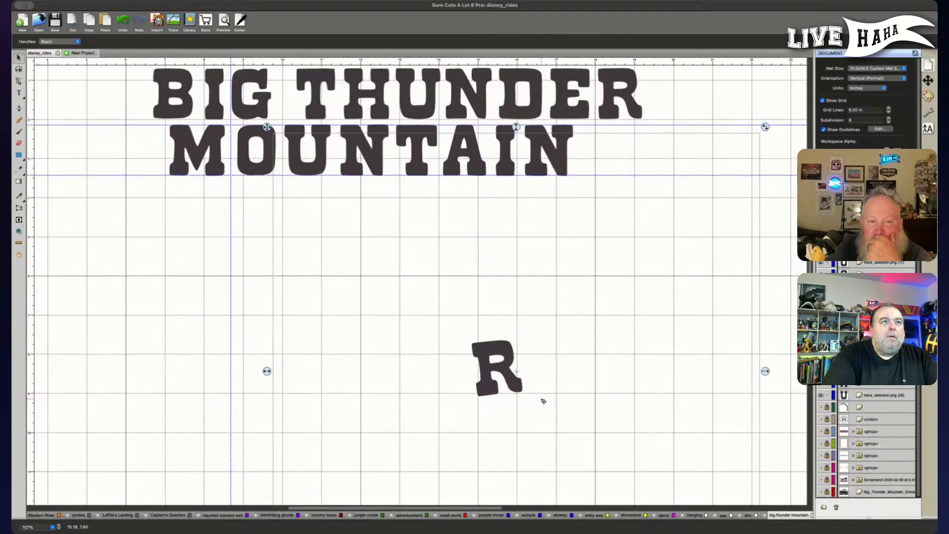
Select all the letters of MOUNTAIN and move the word straight down about 2 inches, clear of the horizontal guidelines.
{"action": "scroll", "coordinate": [519, 378], "scroll_direction": "up", "scroll_amount": 5}
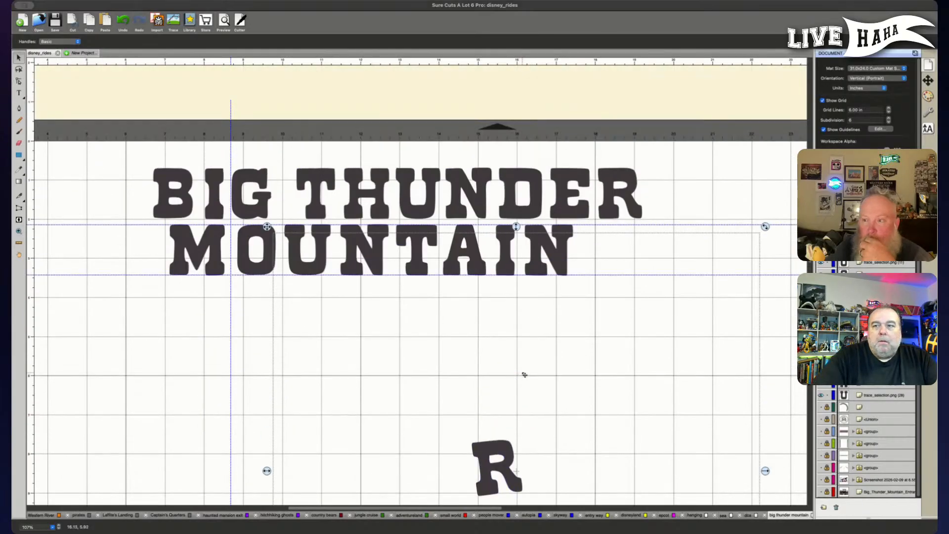
{"action": "left_click", "coordinate": [539, 292]}
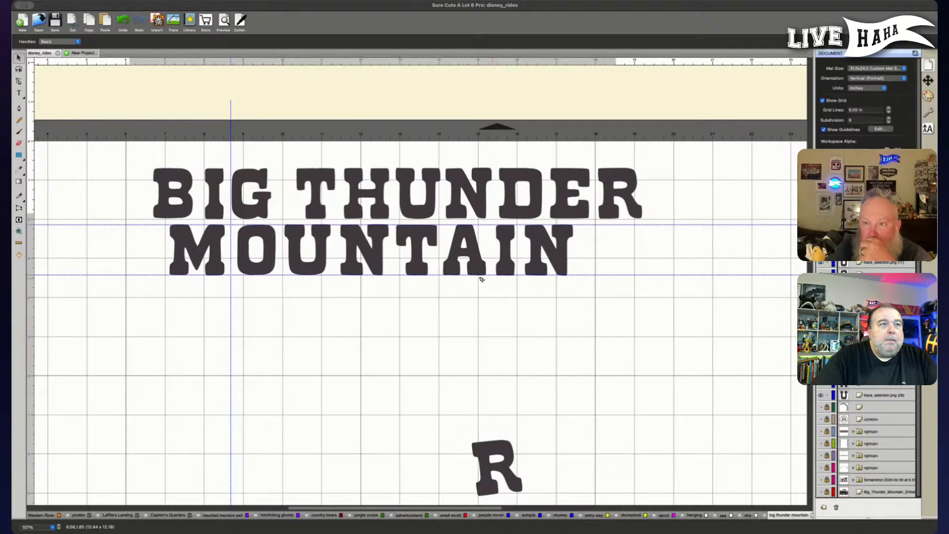
{"action": "left_click", "coordinate": [144, 248]}
{"action": "left_click", "coordinate": [404, 360]}
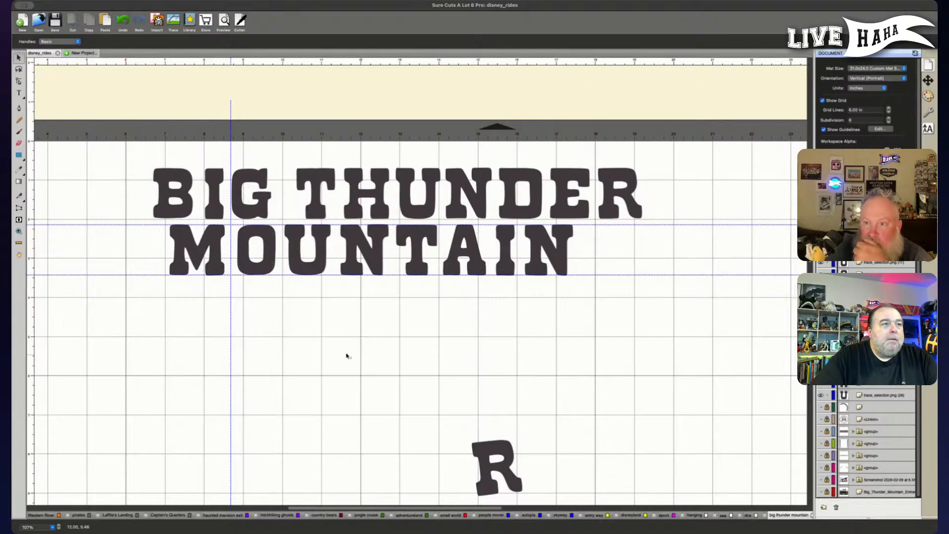
{"action": "left_click_drag", "start_coordinate": [112, 315], "coordinate": [601, 234]}
{"action": "left_click_drag", "start_coordinate": [589, 284], "coordinate": [76, 220]}
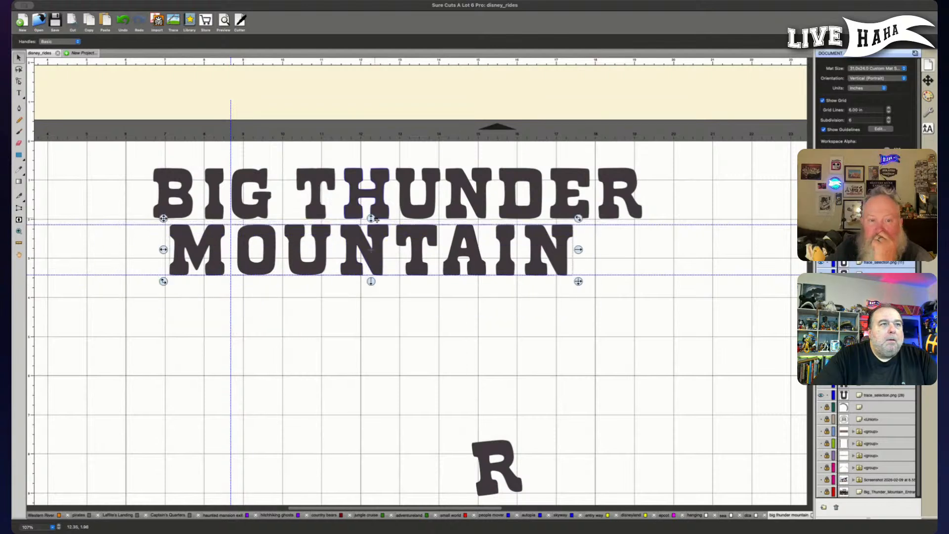
{"action": "left_click_drag", "start_coordinate": [372, 219], "coordinate": [372, 299]}
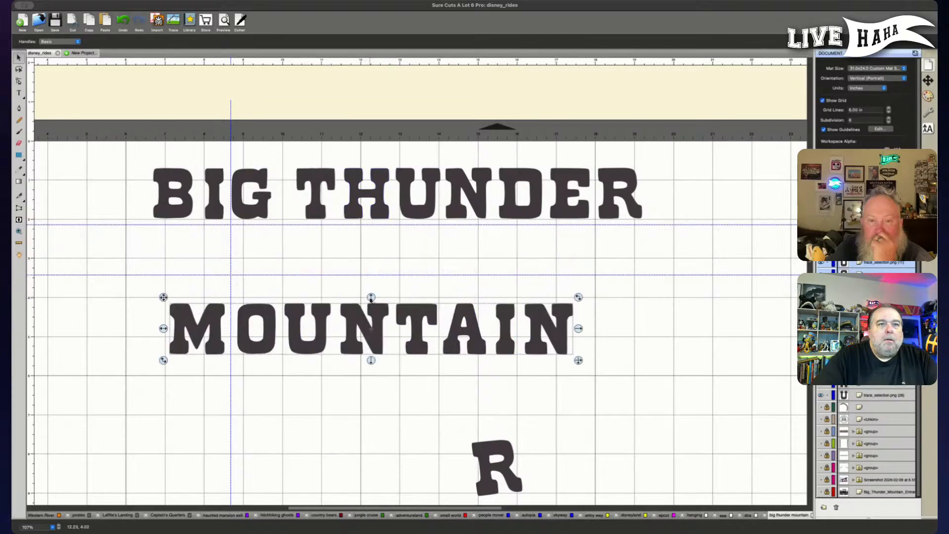
Delete the loose tilted R and place a duplicate of THUNDER's R between the guidelines, below the B and I of BIG.
{"action": "left_click", "coordinate": [420, 395]}
{"action": "left_click_drag", "start_coordinate": [486, 452], "coordinate": [269, 250]}
{"action": "key", "text": "Delete"}
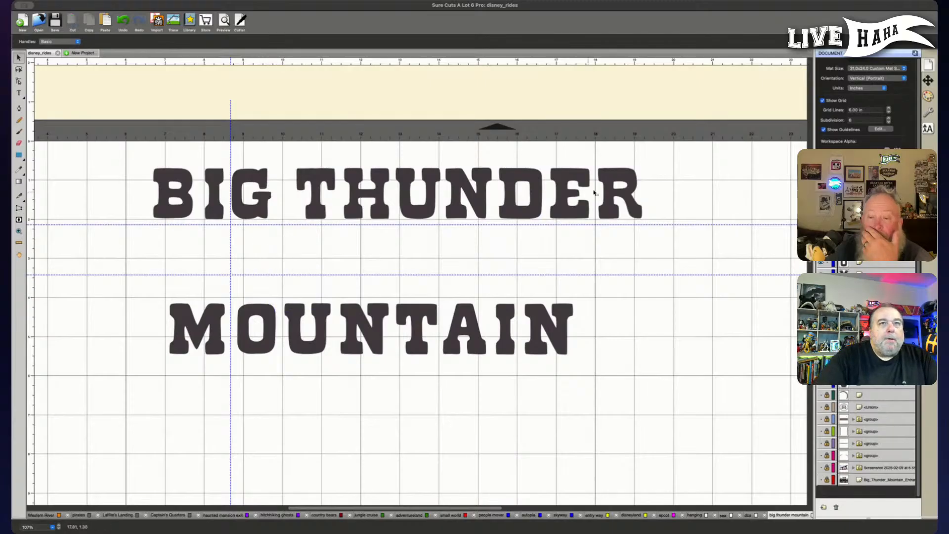
{"action": "left_click_drag", "start_coordinate": [619, 176], "coordinate": [198, 232]}
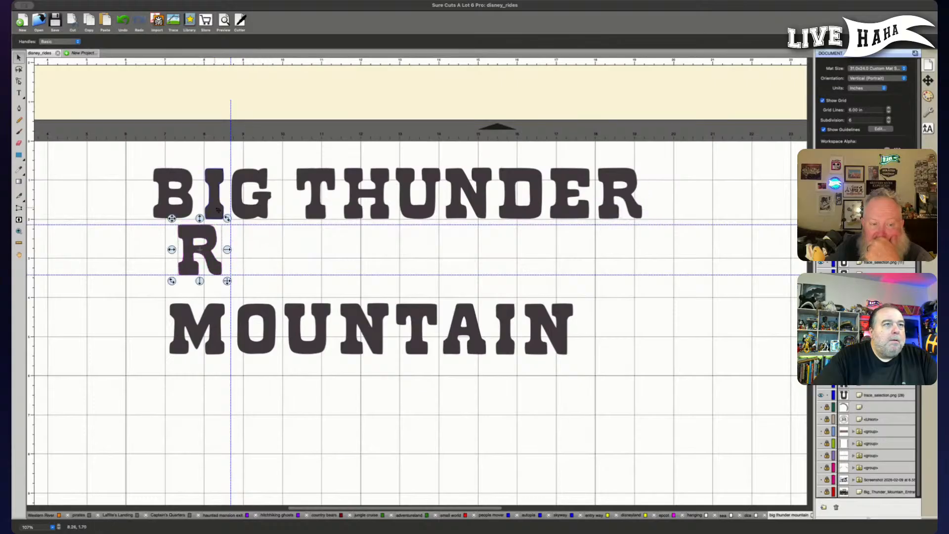
Duplicate the A and I of MOUNTAIN together and place them between the guidelines right after the R.
{"action": "left_click", "coordinate": [468, 331]}
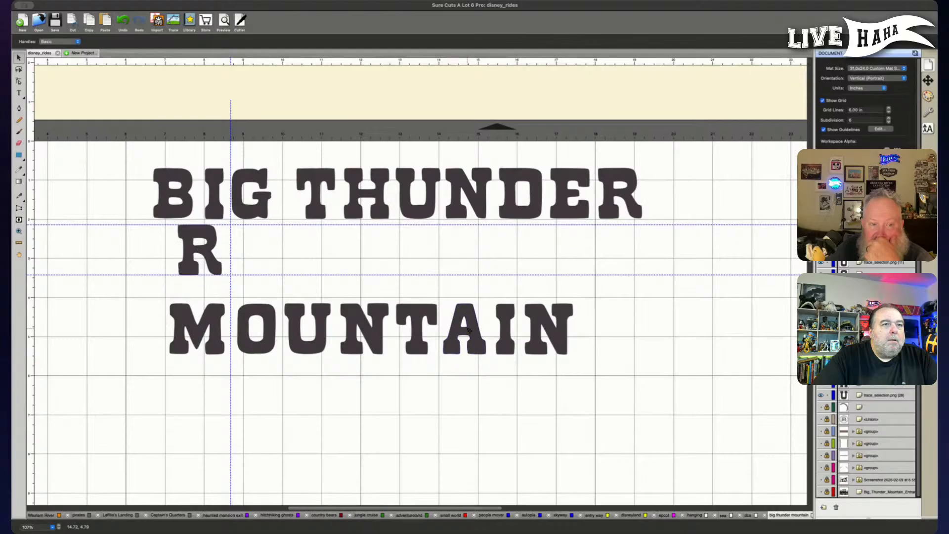
{"action": "left_click", "coordinate": [509, 313], "text": "shift"}
{"action": "key", "text": "super+d"}
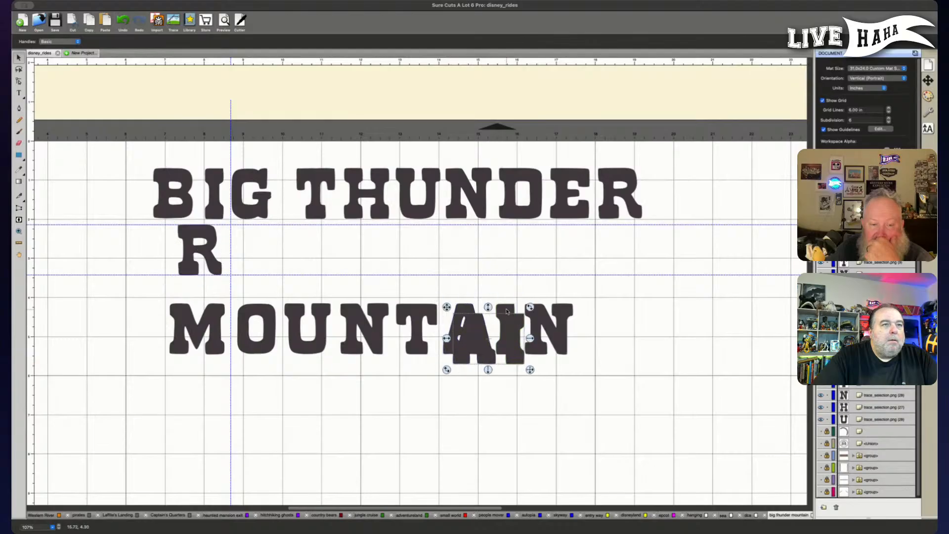
{"action": "left_click_drag", "start_coordinate": [506, 312], "coordinate": [290, 263]}
Place duplicates of the existing R, O, A and D between the guidelines to spell ROAD, leaving a one-letter gap after RAI.
{"action": "left_click", "coordinate": [353, 262]}
{"action": "left_click_drag", "start_coordinate": [195, 242], "coordinate": [382, 236]}
{"action": "left_click_drag", "start_coordinate": [257, 317], "coordinate": [415, 231]}
{"action": "left_click_drag", "start_coordinate": [471, 321], "coordinate": [467, 236]}
{"action": "left_click_drag", "start_coordinate": [512, 201], "coordinate": [511, 270]}
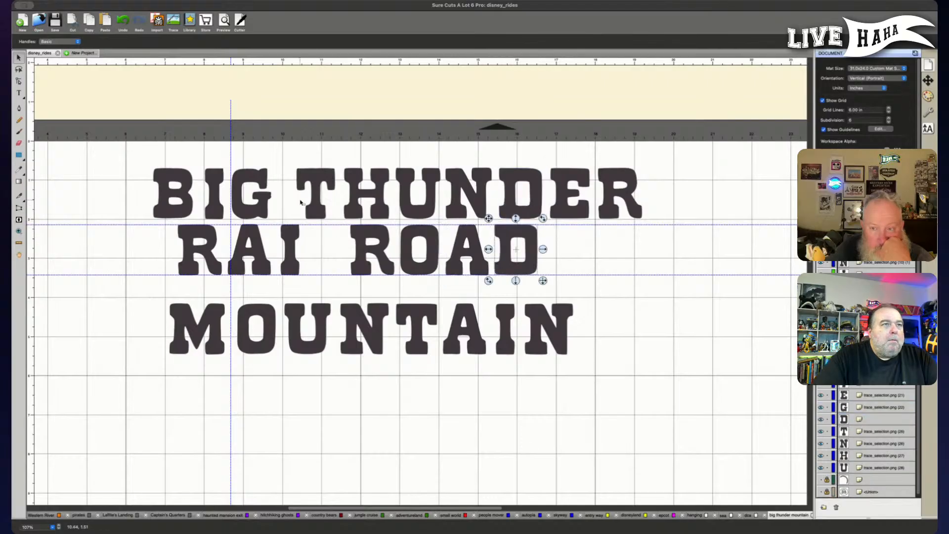
Duplicate THUNDER's T, flip it upside down and place it in the gap of RAI ROAD to serve as the L.
{"action": "left_click_drag", "start_coordinate": [322, 203], "coordinate": [331, 211]}
{"action": "left_click_drag", "start_coordinate": [351, 172], "coordinate": [328, 269]}
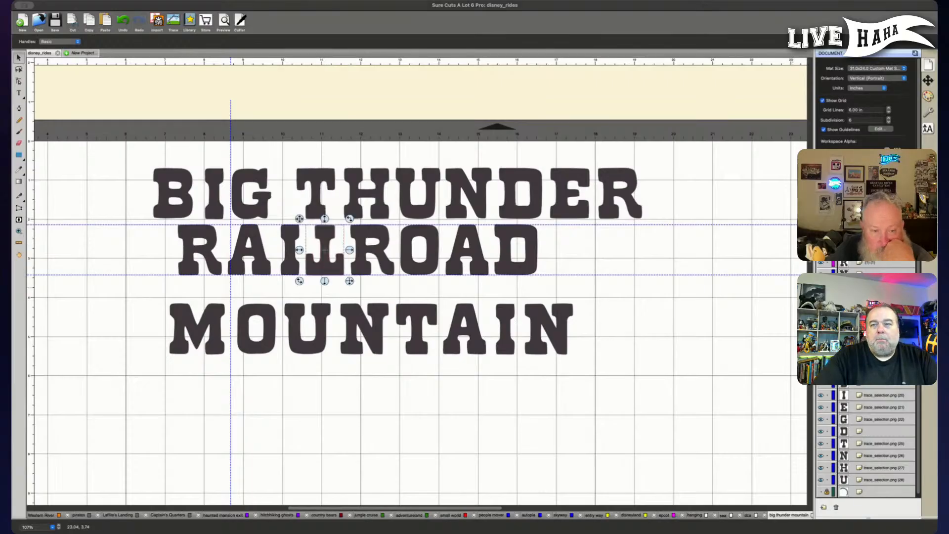
{"action": "left_click", "coordinate": [35, 393]}
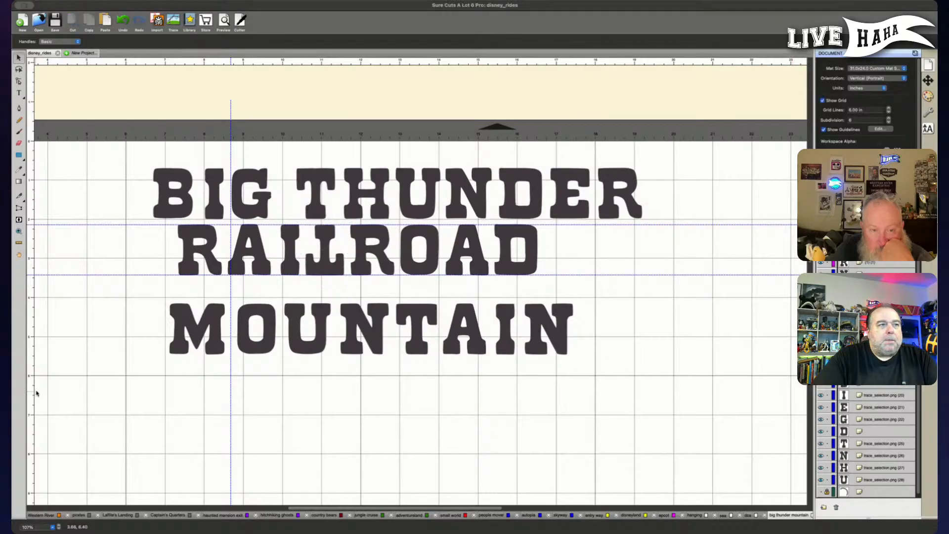
Show the Big Thunder Mountain entrance photo layer and examine the sign's RAILROAD lettering up close, especially the L.
{"action": "scroll", "coordinate": [866, 435], "scroll_direction": "down", "scroll_amount": 5}
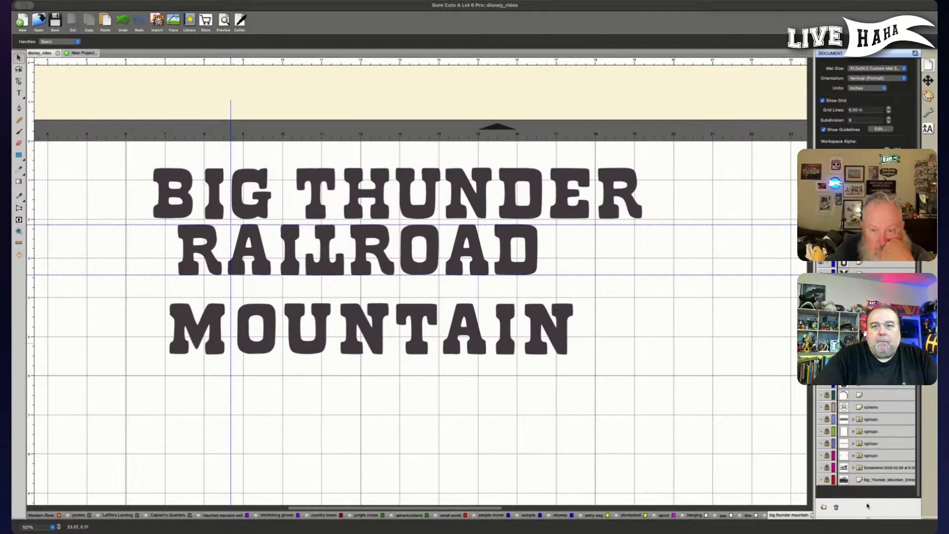
{"action": "left_click", "coordinate": [821, 480]}
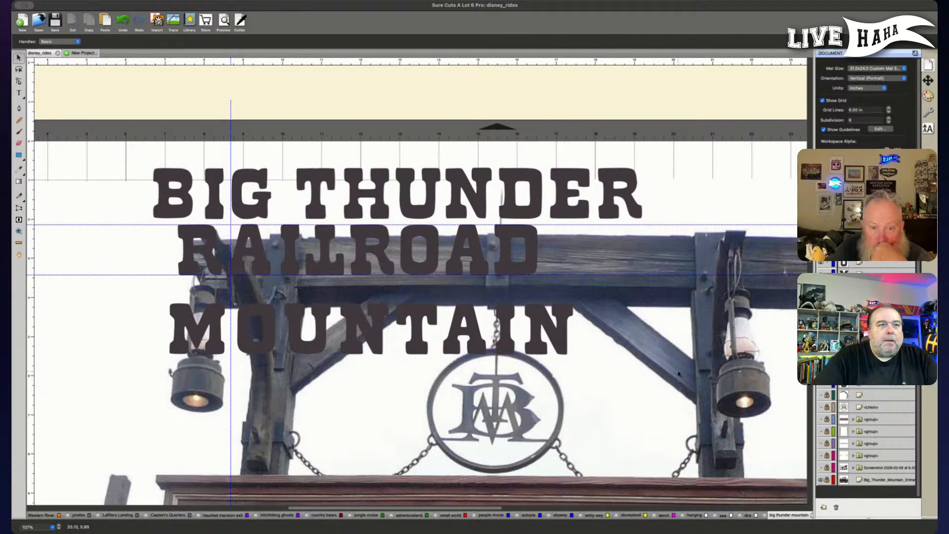
{"action": "scroll", "coordinate": [628, 354], "scroll_direction": "down", "scroll_amount": 5}
{"action": "scroll", "coordinate": [627, 354], "scroll_direction": "down", "scroll_amount": 1}
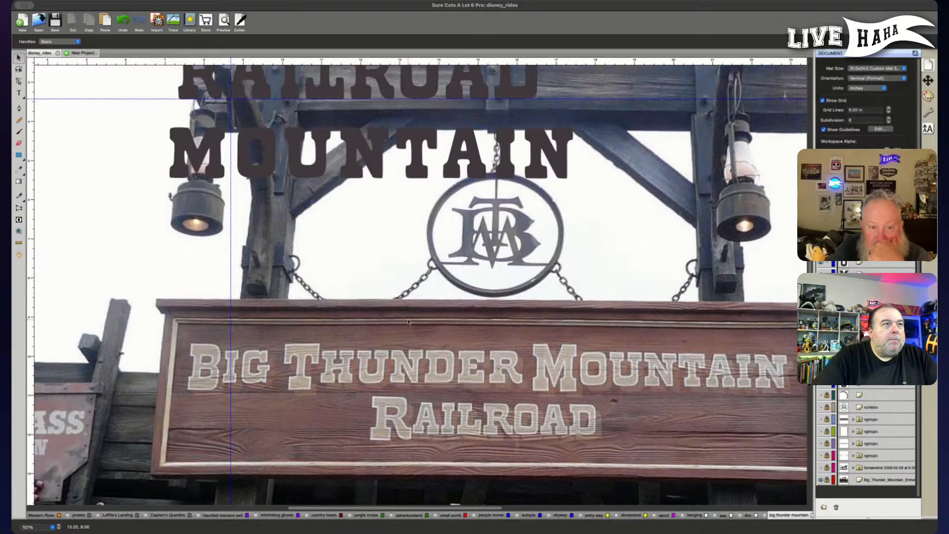
{"action": "scroll", "coordinate": [409, 322], "scroll_direction": "up", "scroll_amount": 1}
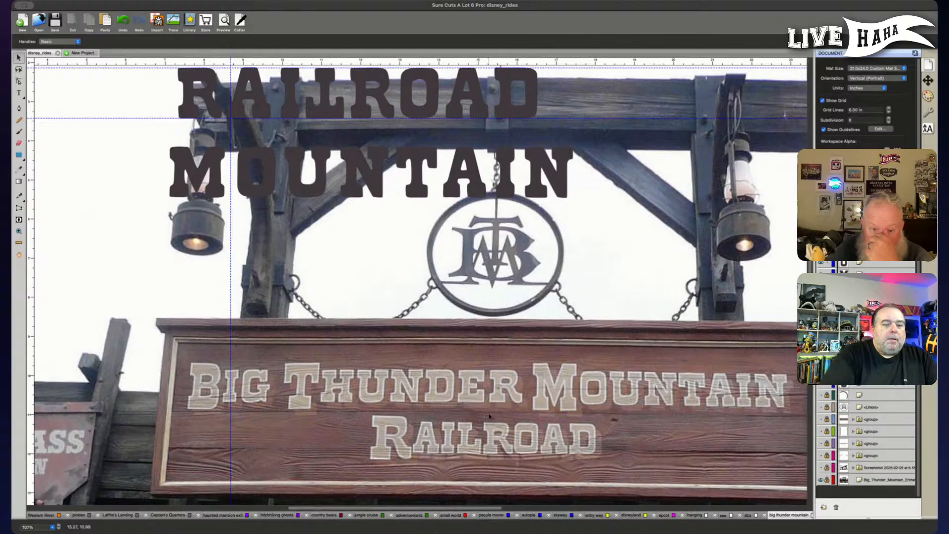
{"action": "scroll", "coordinate": [489, 417], "scroll_direction": "up", "scroll_amount": 5}
{"action": "scroll", "coordinate": [489, 416], "scroll_direction": "down", "scroll_amount": 5}
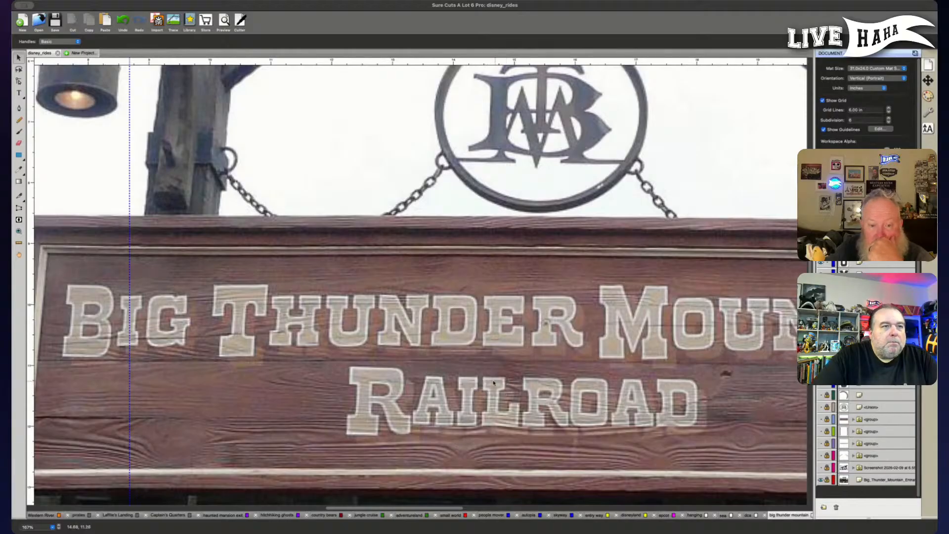
Compare the traced BIG THUNDER, RAILROAD and MOUNTAIN letters with the sign's lettering in the photo, and hide the photo layer again.
{"action": "scroll", "coordinate": [289, 237], "scroll_direction": "up", "scroll_amount": 10}
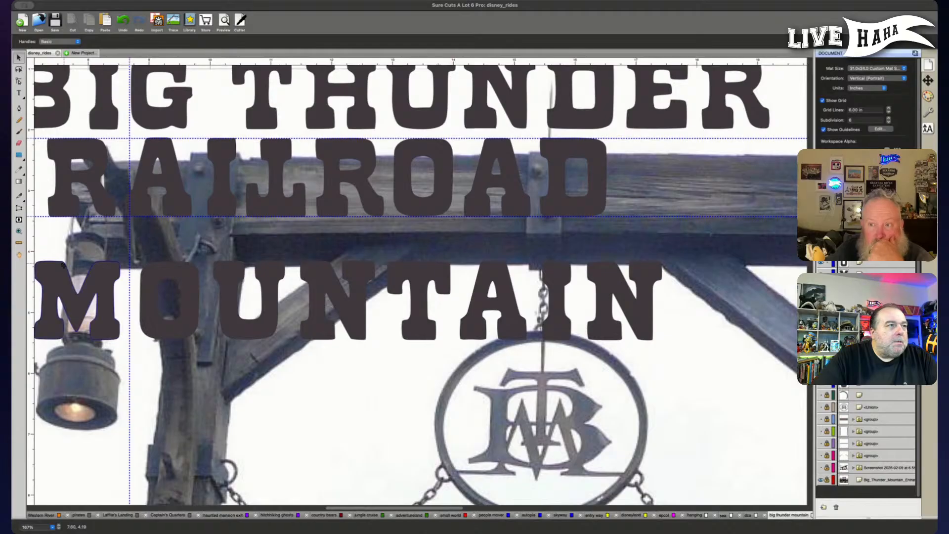
{"action": "scroll", "coordinate": [69, 280], "scroll_direction": "left", "scroll_amount": 5}
{"action": "scroll", "coordinate": [68, 280], "scroll_direction": "up", "scroll_amount": 2}
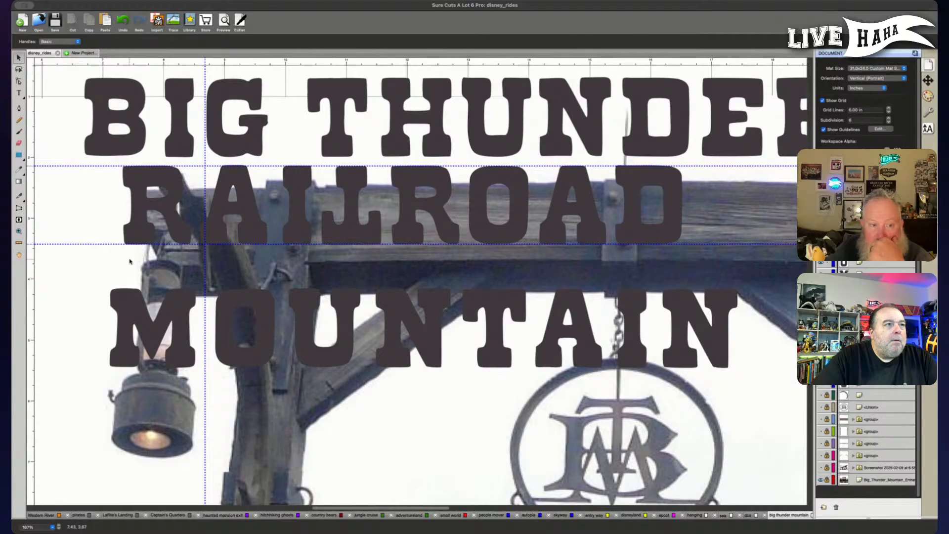
{"action": "scroll", "coordinate": [247, 266], "scroll_direction": "down", "scroll_amount": 1}
{"action": "scroll", "coordinate": [246, 266], "scroll_direction": "down", "scroll_amount": 10}
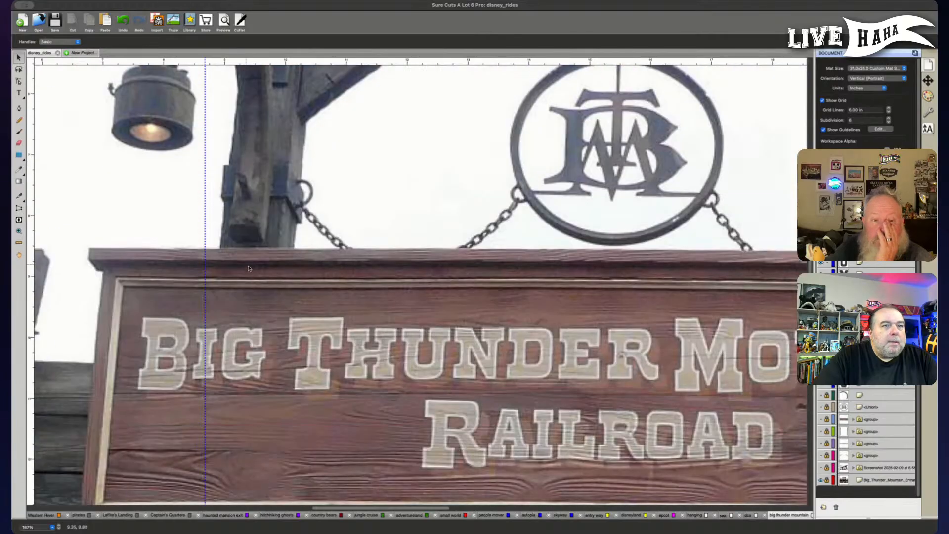
{"action": "scroll", "coordinate": [516, 335], "scroll_direction": "right", "scroll_amount": 4}
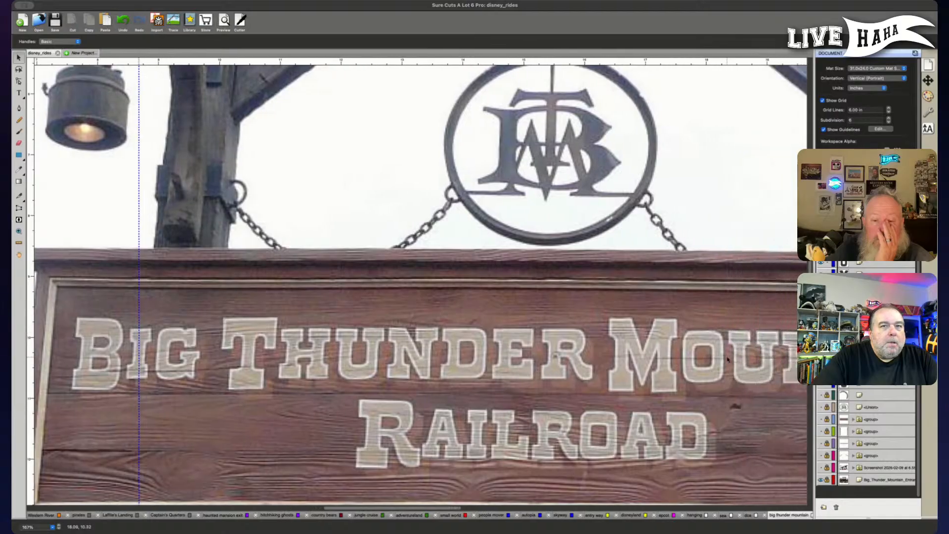
{"action": "scroll", "coordinate": [727, 358], "scroll_direction": "right", "scroll_amount": 1}
{"action": "scroll", "coordinate": [677, 355], "scroll_direction": "down", "scroll_amount": 1}
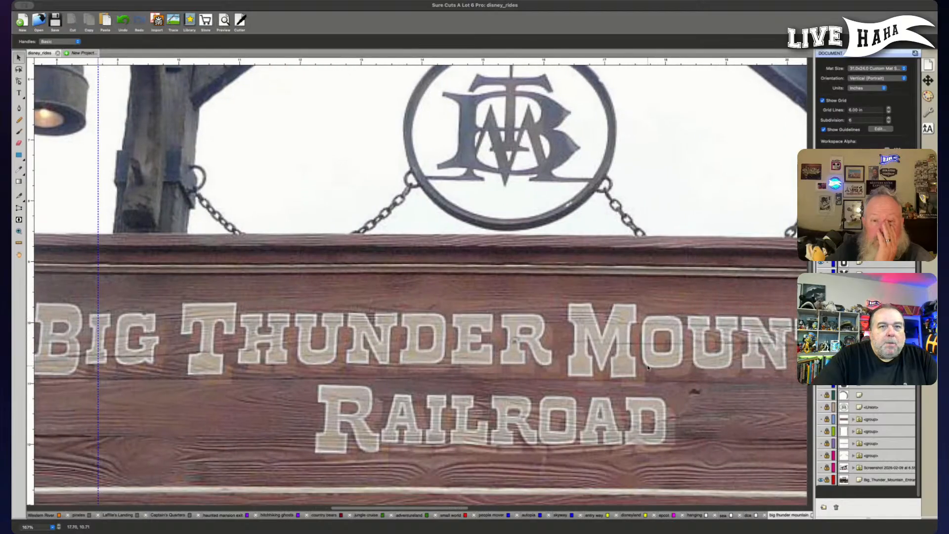
{"action": "scroll", "coordinate": [662, 361], "scroll_direction": "right", "scroll_amount": 5}
{"action": "scroll", "coordinate": [654, 364], "scroll_direction": "right", "scroll_amount": 2}
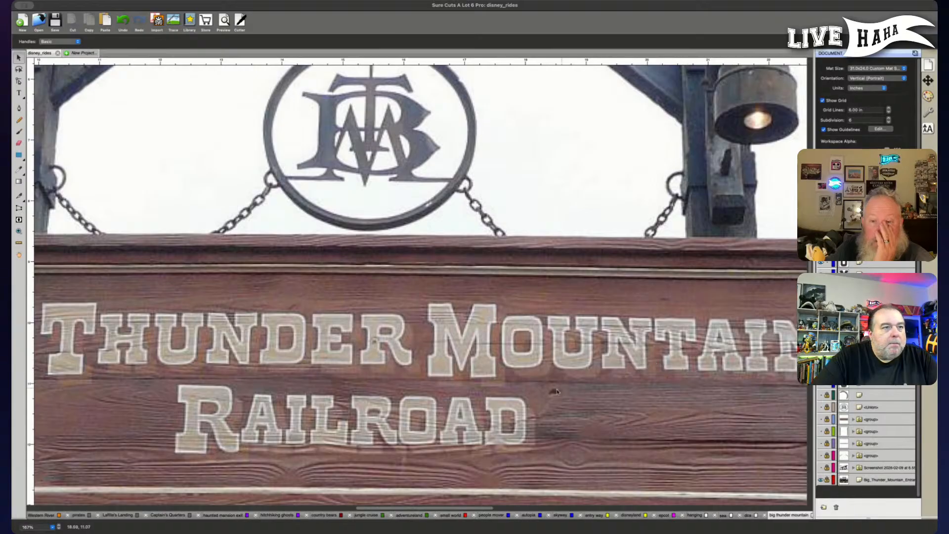
{"action": "scroll", "coordinate": [403, 380], "scroll_direction": "left", "scroll_amount": 4}
{"action": "scroll", "coordinate": [403, 379], "scroll_direction": "left", "scroll_amount": 6}
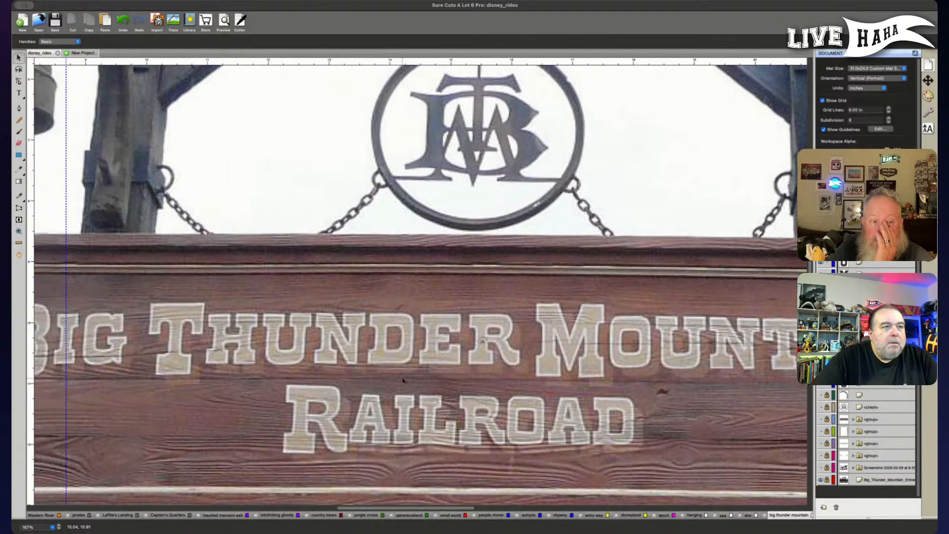
{"action": "scroll", "coordinate": [403, 380], "scroll_direction": "left", "scroll_amount": 8}
{"action": "scroll", "coordinate": [400, 380], "scroll_direction": "up", "scroll_amount": 20}
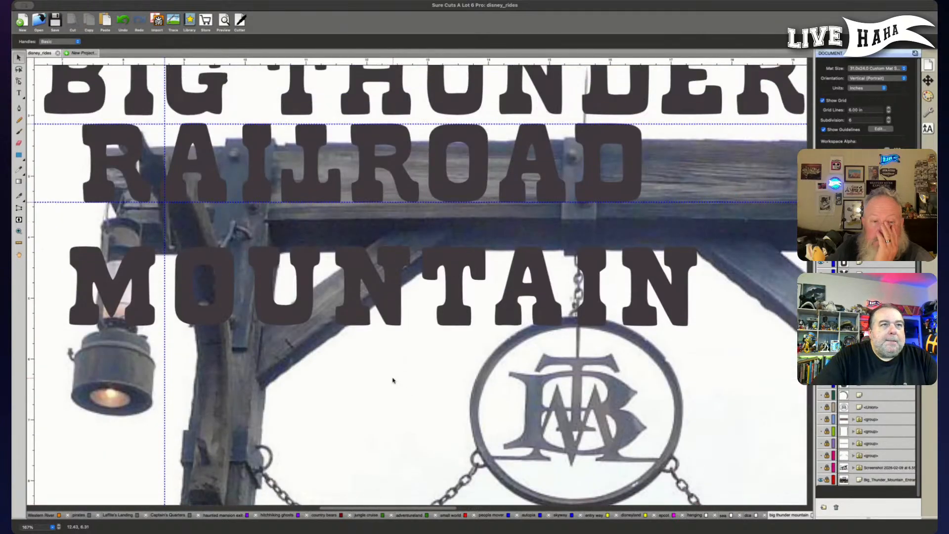
{"action": "scroll", "coordinate": [396, 378], "scroll_direction": "up", "scroll_amount": 10}
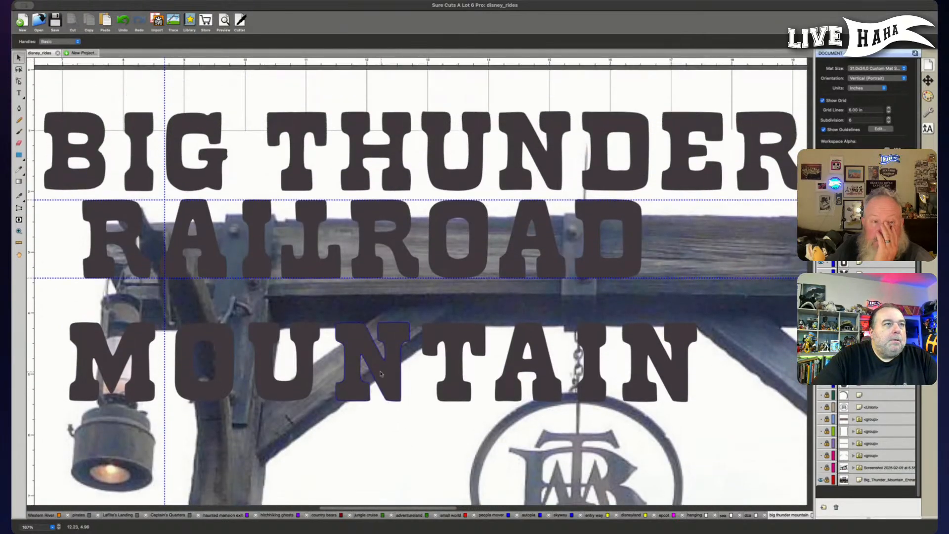
{"action": "scroll", "coordinate": [383, 374], "scroll_direction": "up", "scroll_amount": 4}
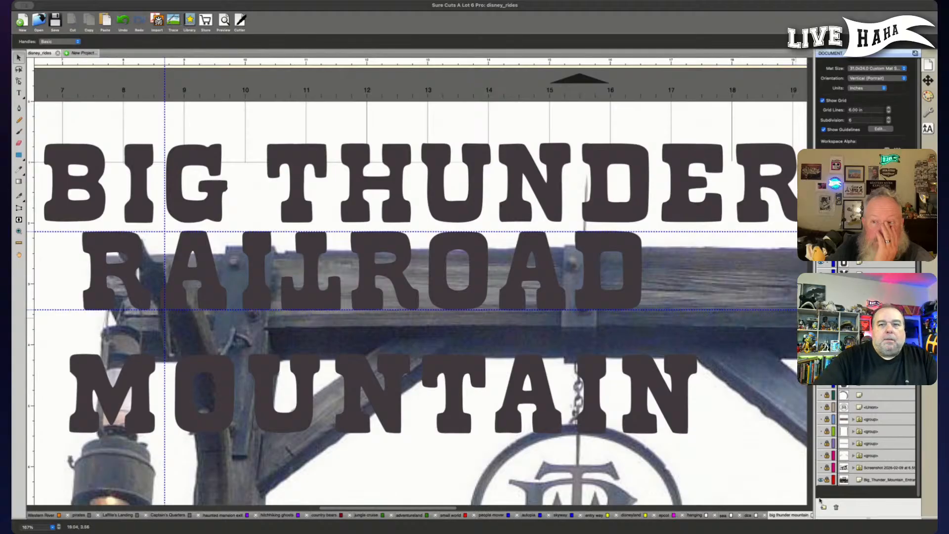
{"action": "left_click", "coordinate": [820, 480]}
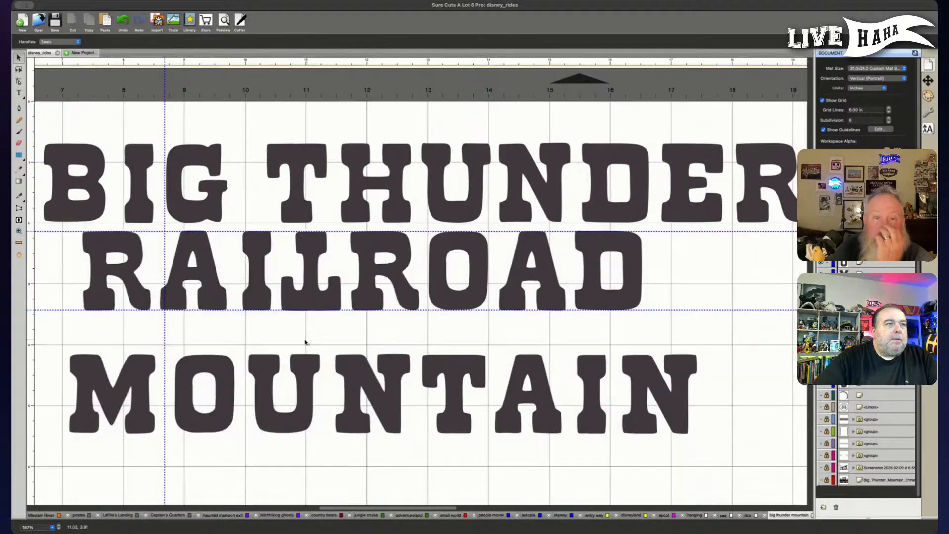
Edit the nodes of the upside-down T in RAILROAD, nudging its lower-left corner node right to line up with the stem's left edge.
{"action": "scroll", "coordinate": [328, 340], "scroll_direction": "up", "scroll_amount": 5}
{"action": "scroll", "coordinate": [297, 343], "scroll_direction": "up", "scroll_amount": 4}
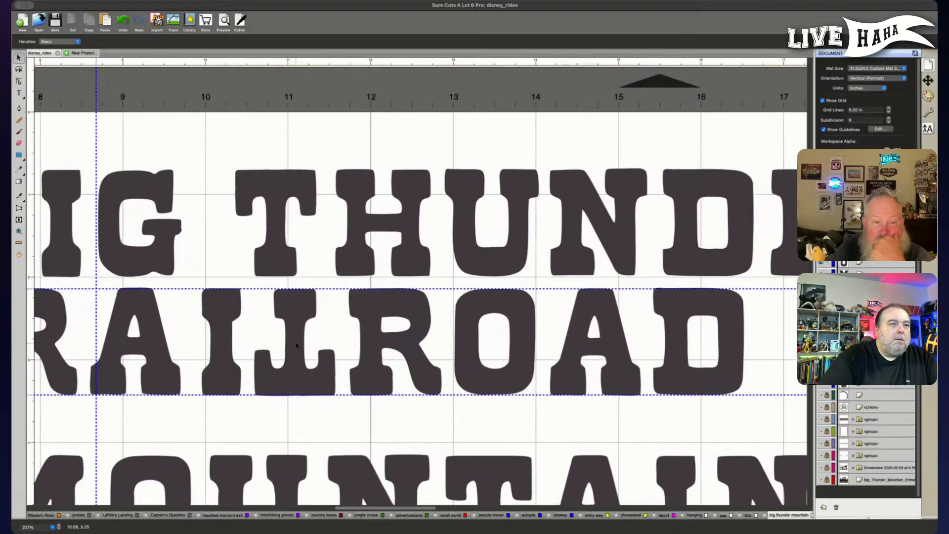
{"action": "scroll", "coordinate": [347, 398], "scroll_direction": "up", "scroll_amount": 2}
{"action": "double_click", "coordinate": [380, 373]}
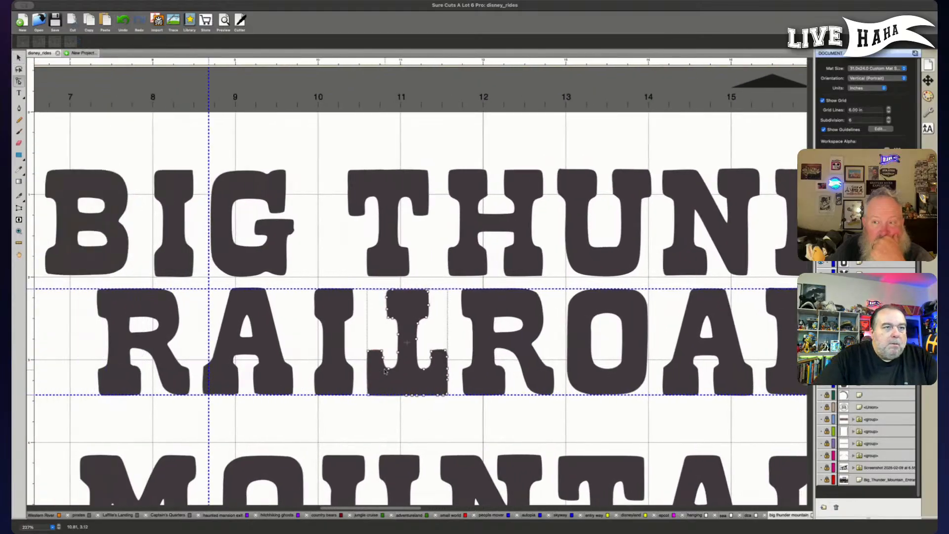
{"action": "left_click", "coordinate": [372, 407]}
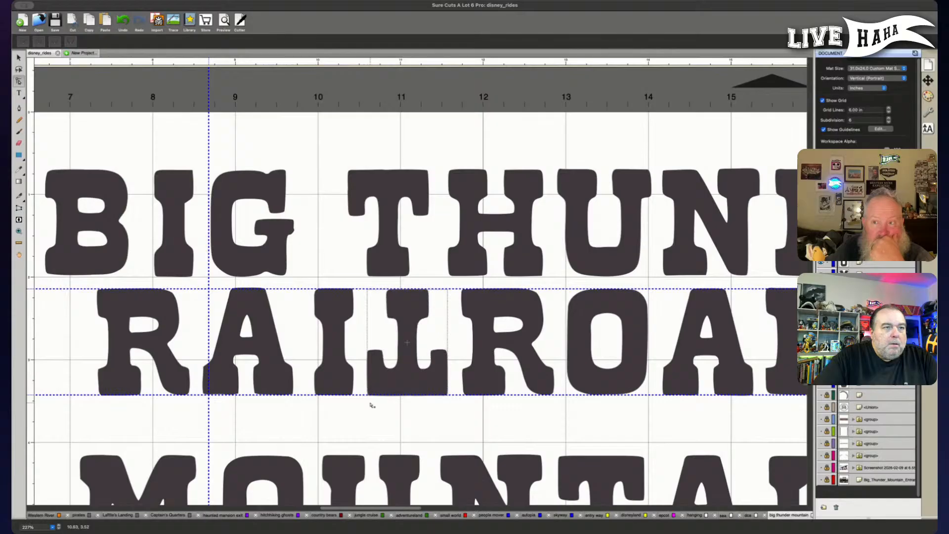
{"action": "left_click", "coordinate": [369, 395]}
{"action": "key", "text": "Right"}
{"action": "key", "text": "Right"}
{"action": "key", "text": "Right"}
{"action": "key", "text": "Right"}
{"action": "key", "text": "Right"}
{"action": "key", "text": "Right"}
{"action": "key", "text": "Right"}
{"action": "key", "text": "Right"}
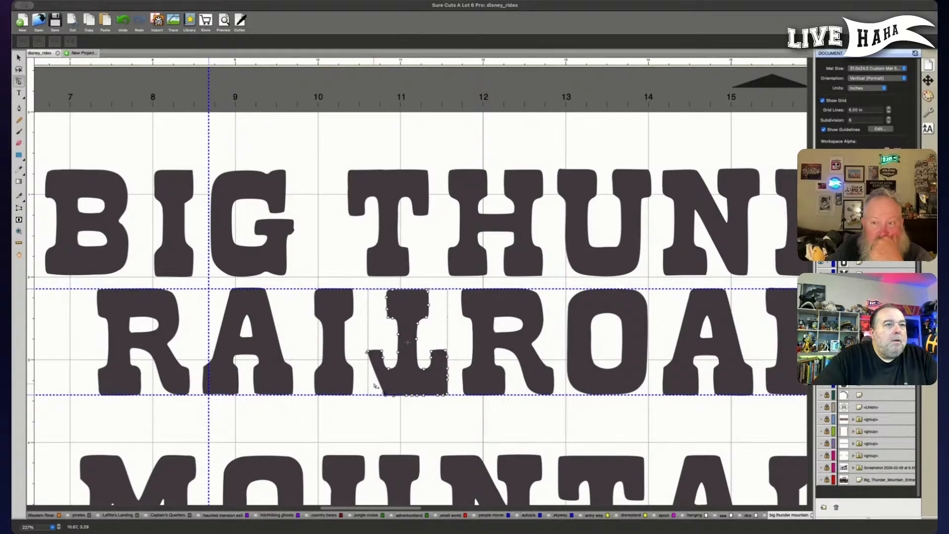
Remove the nodes of the upside-down T's left upturned serif so that the letter becomes an L.
{"action": "left_click_drag", "start_coordinate": [363, 329], "coordinate": [383, 368]}
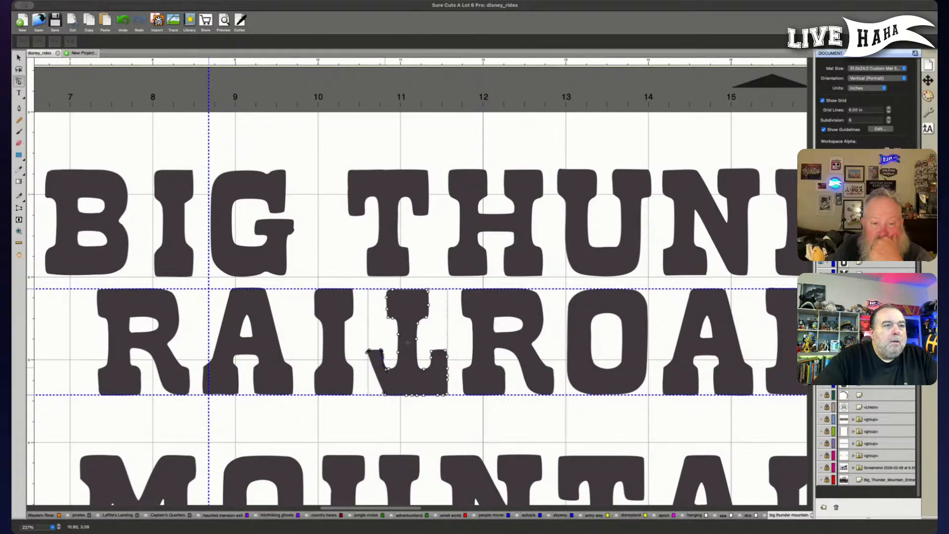
{"action": "key", "text": "Delete"}
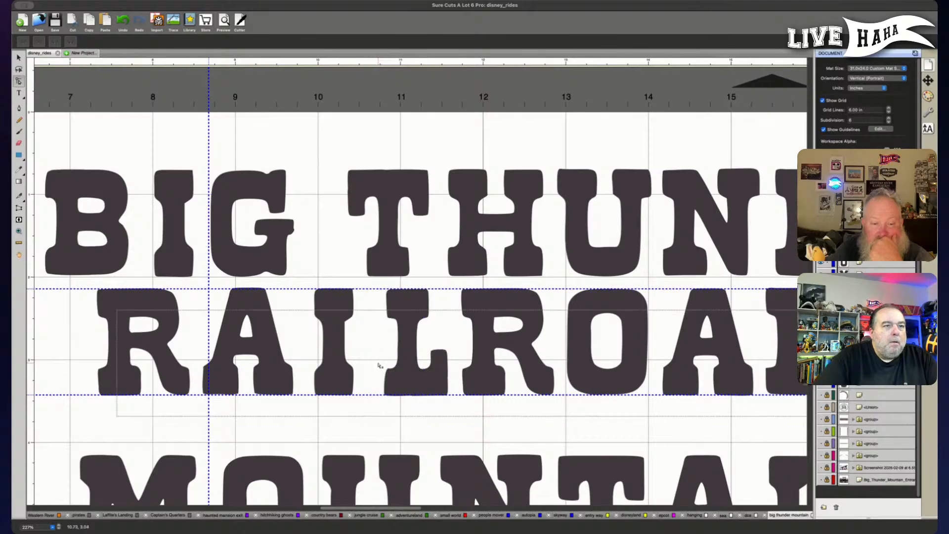
{"action": "key", "text": "super+z"}
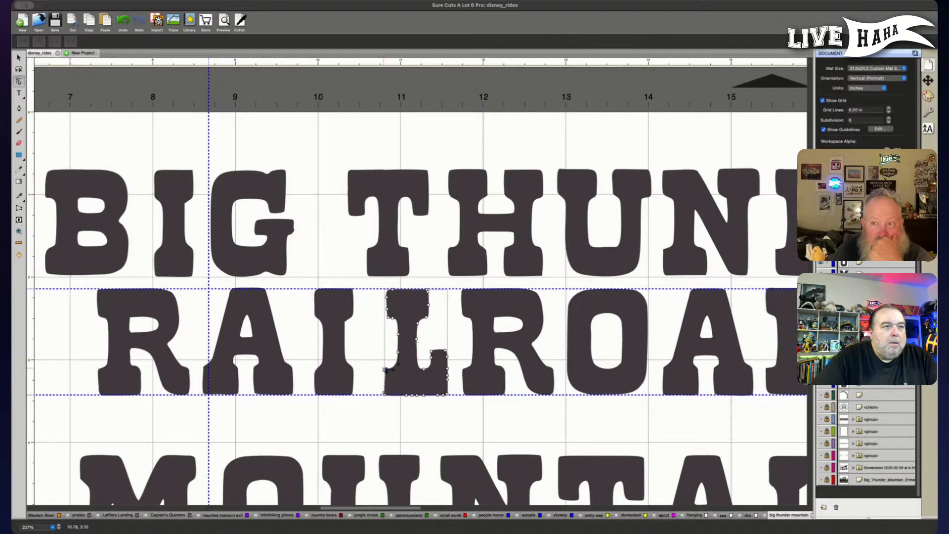
Select the L of RAILROAD and move it slightly down so that its base drops below the lower guideline.
{"action": "left_click", "coordinate": [404, 413]}
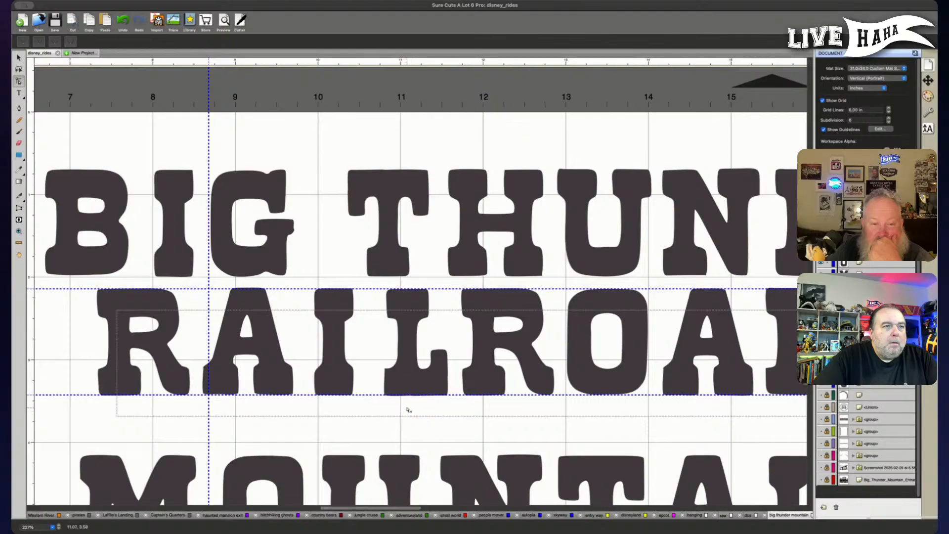
{"action": "key", "text": "Escape"}
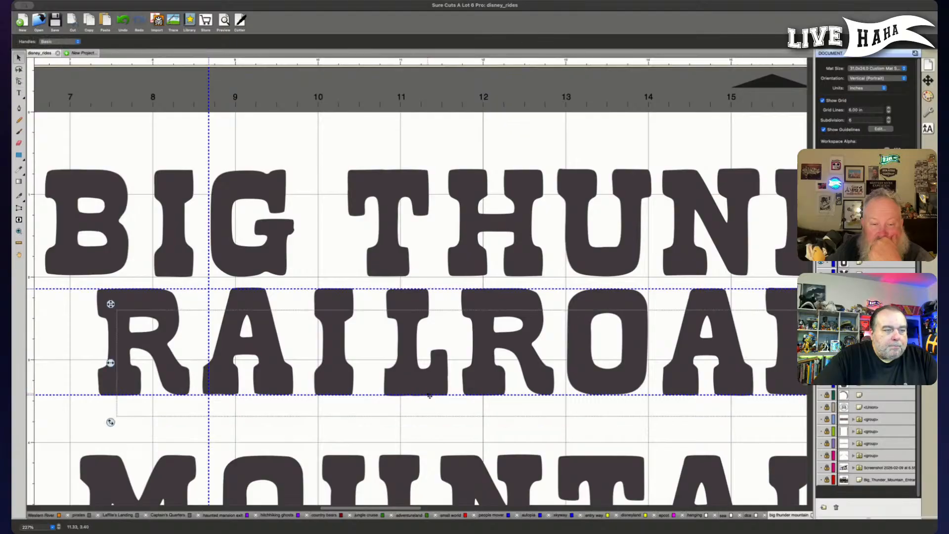
{"action": "left_click", "coordinate": [319, 440]}
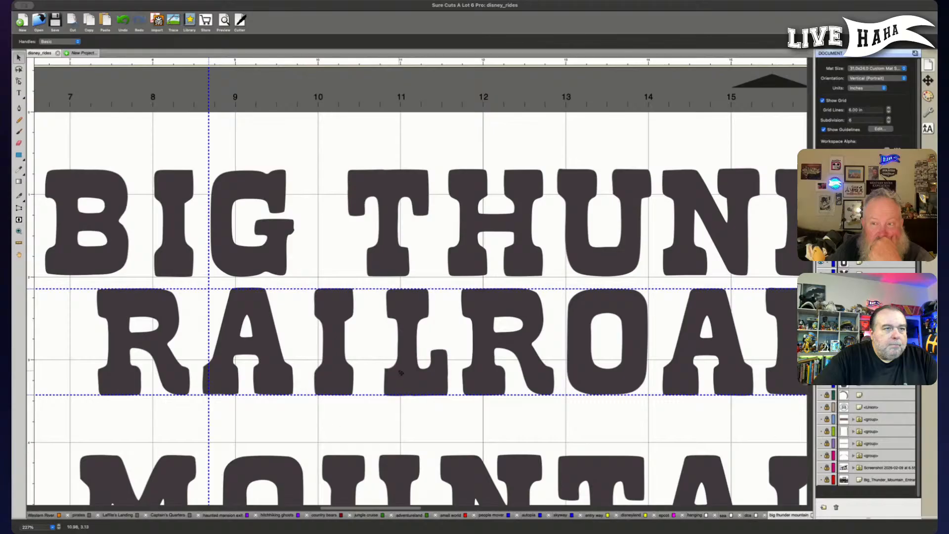
{"action": "left_click", "coordinate": [405, 380]}
{"action": "left_click", "coordinate": [455, 403]}
{"action": "left_click_drag", "start_coordinate": [454, 401], "coordinate": [454, 401]}
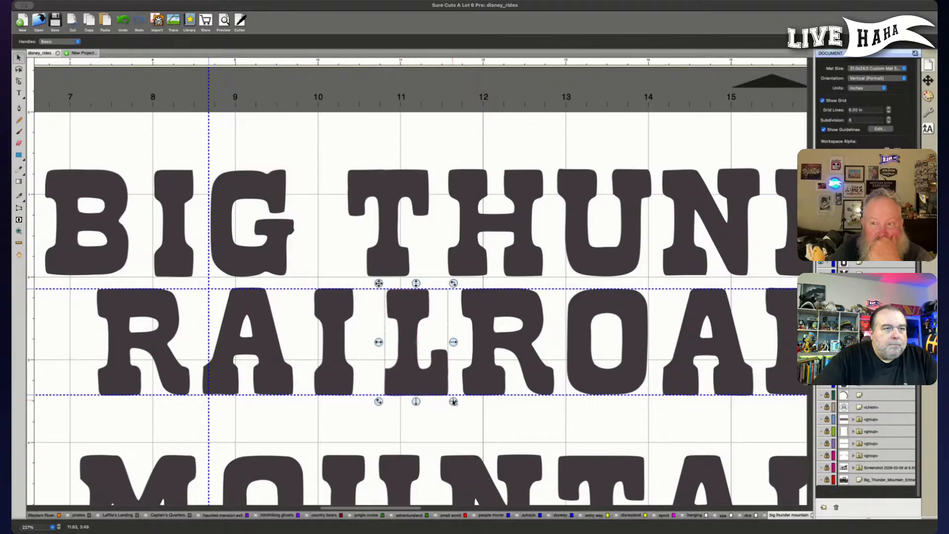
{"action": "left_click_drag", "start_coordinate": [415, 283], "coordinate": [415, 290]}
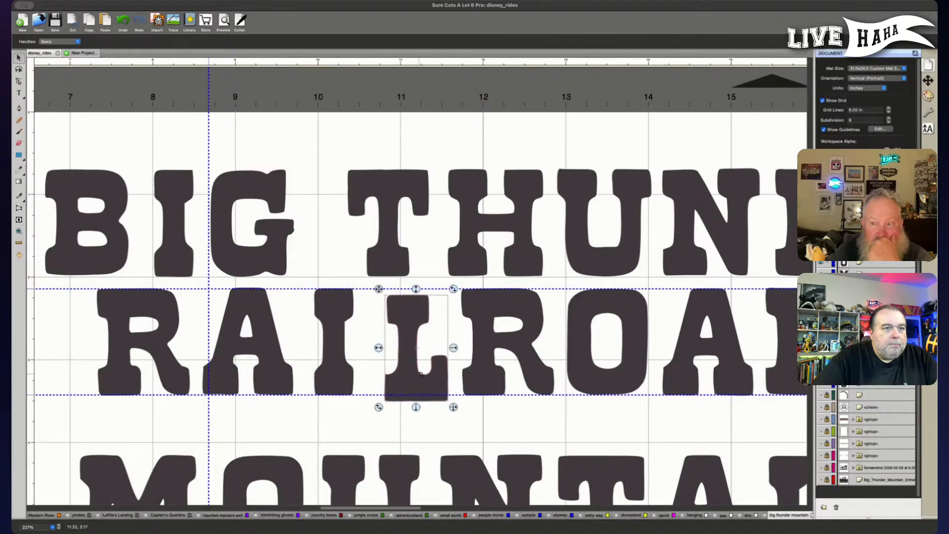
Simplify the nodes along the L's base into a straight bottom edge with two square corners.
{"action": "key", "text": "a"}
{"action": "left_click", "coordinate": [441, 400]}
{"action": "left_click", "coordinate": [419, 408]}
{"action": "left_click_drag", "start_coordinate": [372, 411], "coordinate": [454, 397]}
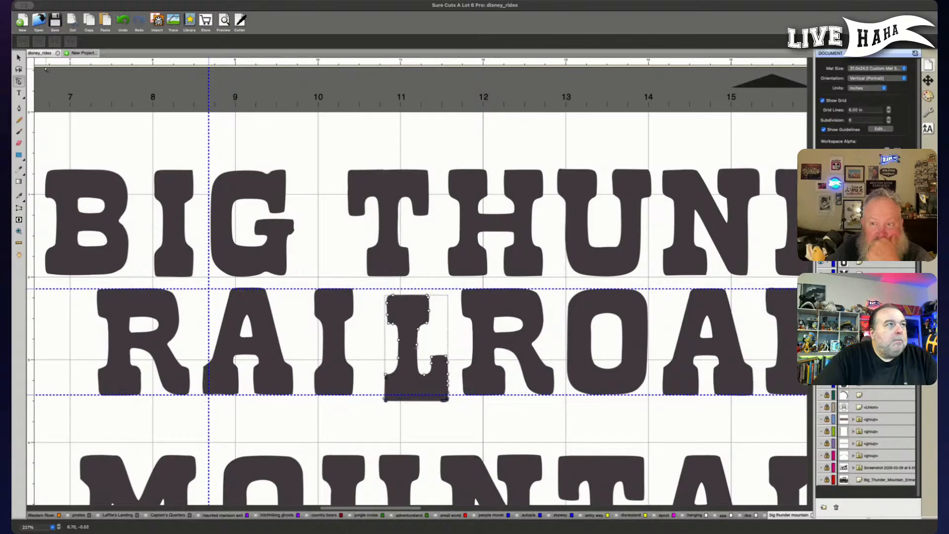
{"action": "left_click", "coordinate": [26, 42]}
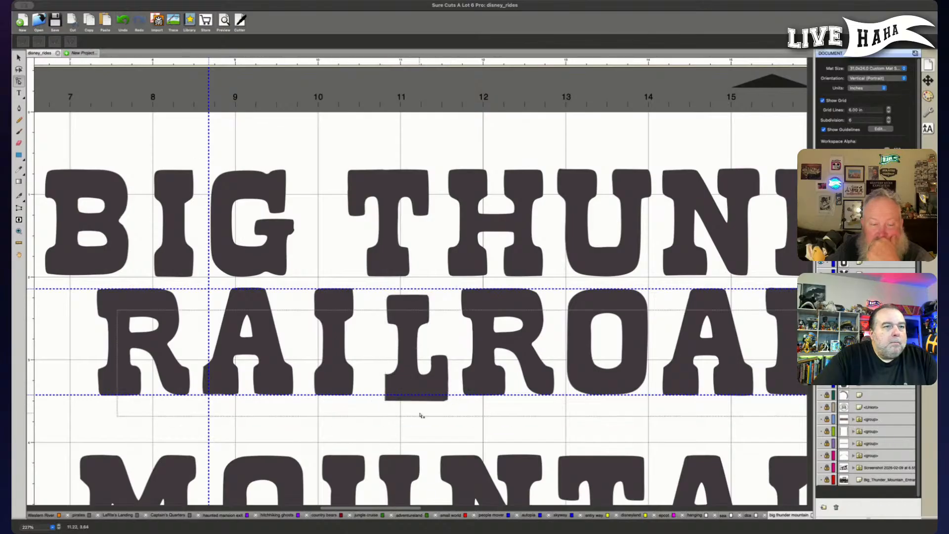
{"action": "left_click", "coordinate": [440, 403]}
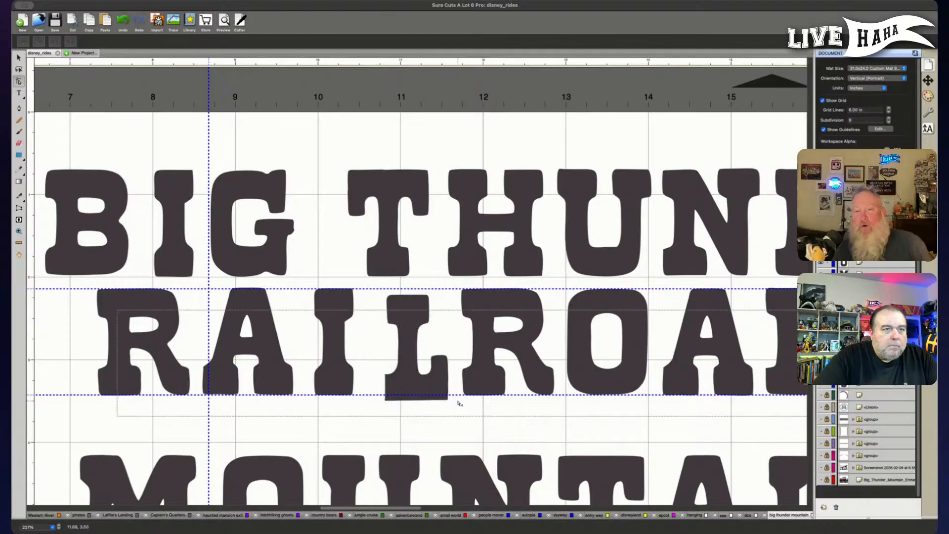
{"action": "mouse_move", "coordinate": [454, 411]}
{"action": "left_mouse_down"}
{"action": "mouse_move", "coordinate": [448, 402]}
{"action": "mouse_move", "coordinate": [444, 410]}
{"action": "left_mouse_up"}
{"action": "left_click", "coordinate": [444, 419]}
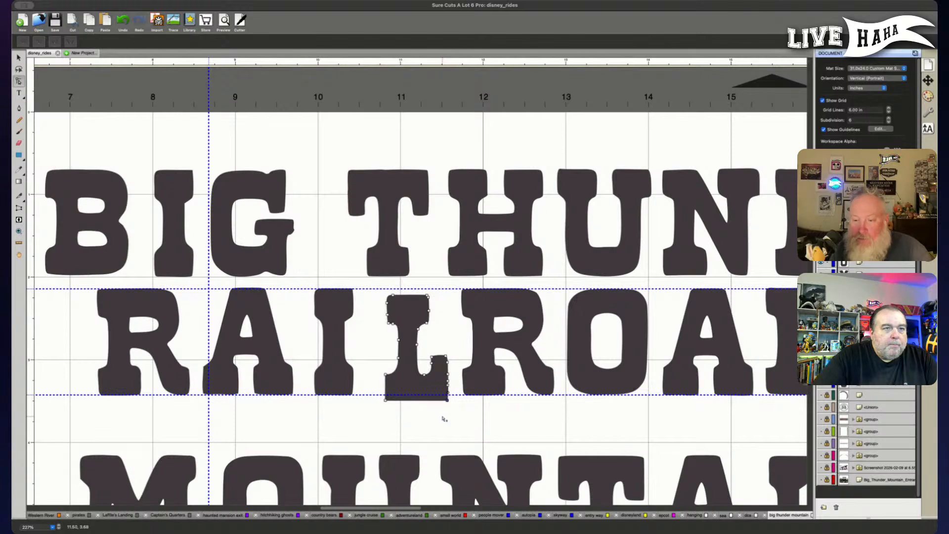
Clean up the nodes of the L's upturned right serif so that its top edge ends in a square corner.
{"action": "left_click_drag", "start_coordinate": [454, 395], "coordinate": [444, 374]}
{"action": "left_click", "coordinate": [444, 374]}
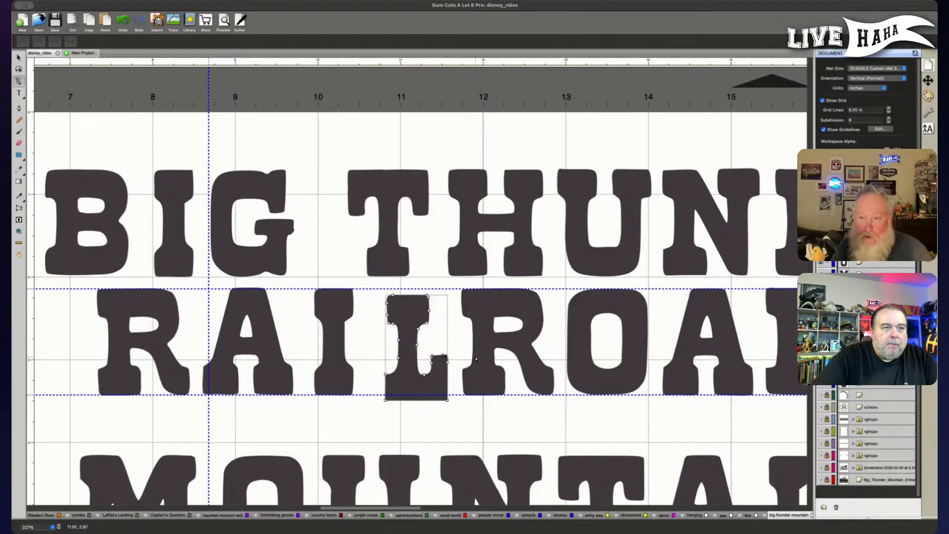
{"action": "key", "text": "super+a"}
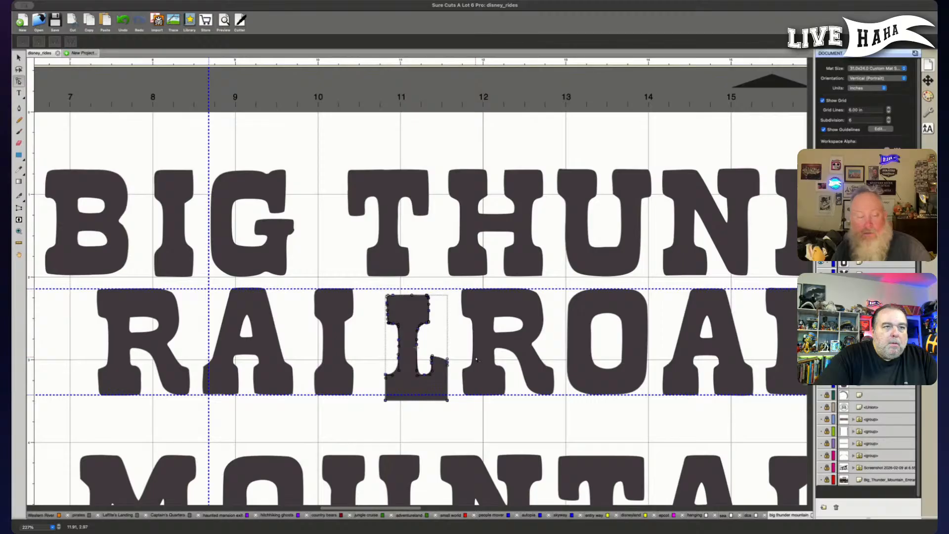
{"action": "left_click_drag", "start_coordinate": [453, 350], "coordinate": [444, 369]}
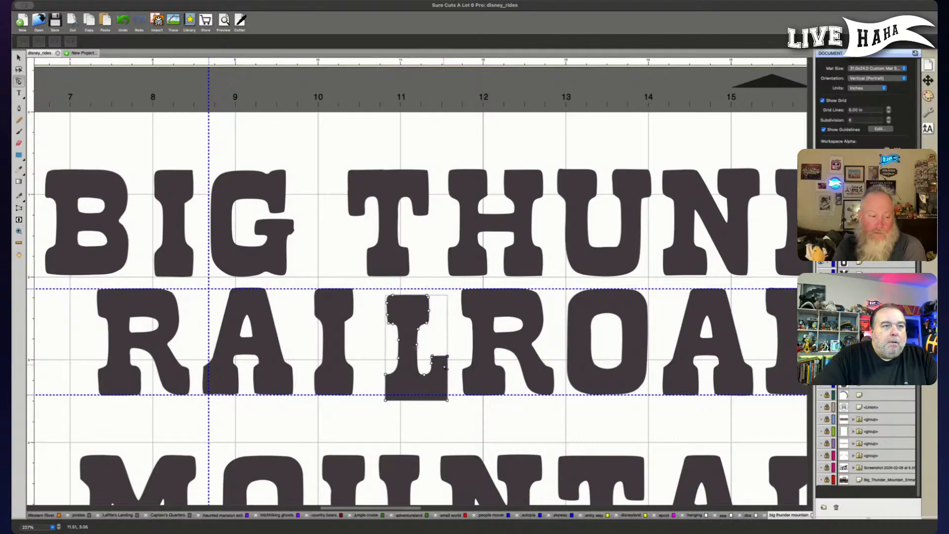
{"action": "left_click", "coordinate": [431, 430]}
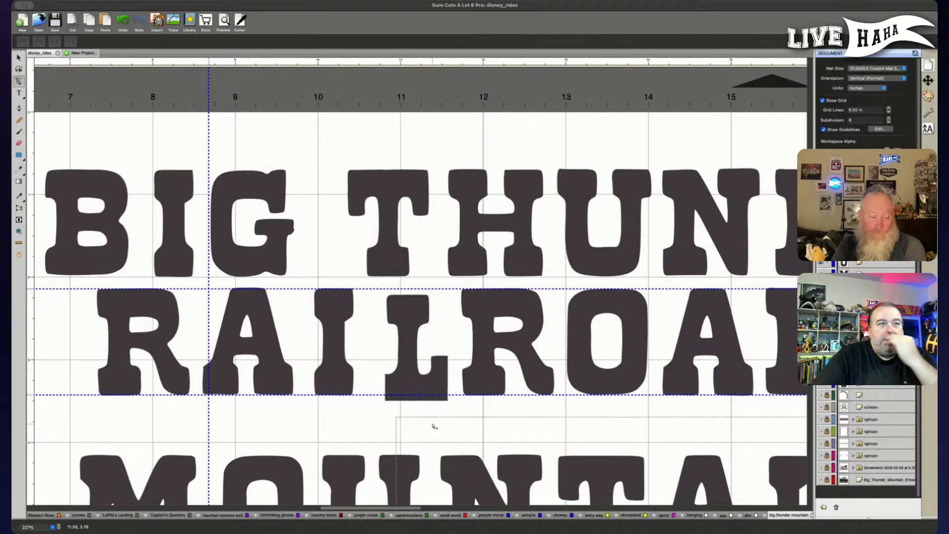
{"action": "left_click", "coordinate": [435, 363]}
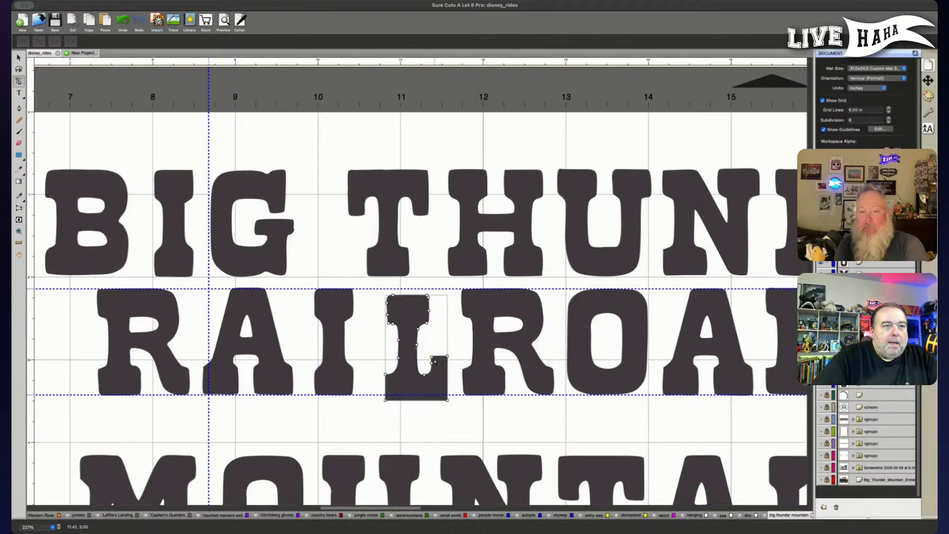
{"action": "left_click", "coordinate": [384, 324]}
{"action": "left_click", "coordinate": [451, 357]}
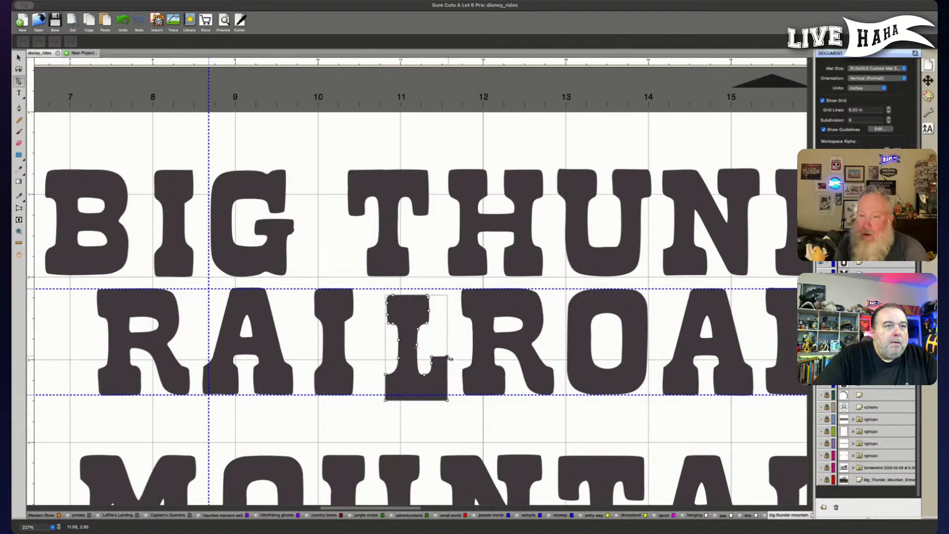
{"action": "left_click", "coordinate": [468, 346]}
Remove the extra nodes that round the left side of the L's top serif, leaving straight edges.
{"action": "left_click", "coordinate": [421, 315]}
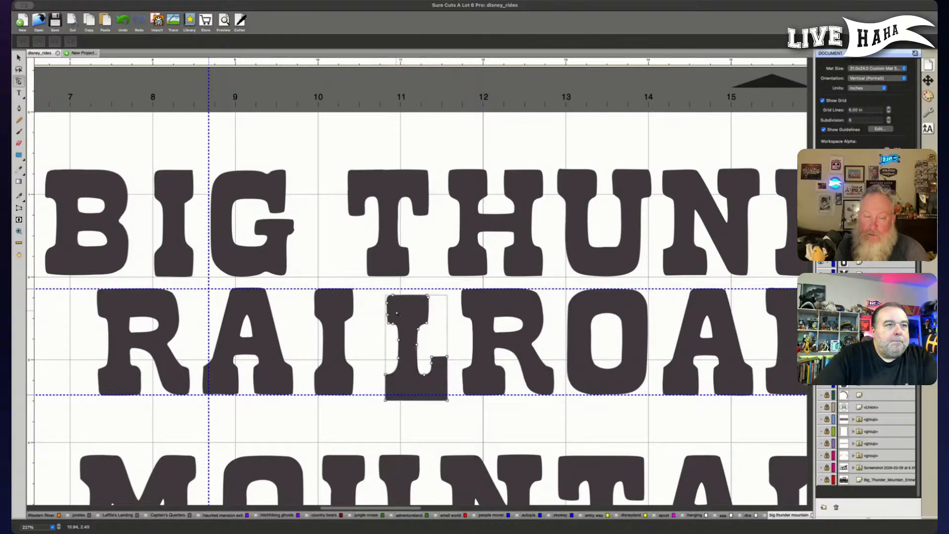
{"action": "left_click", "coordinate": [376, 297]}
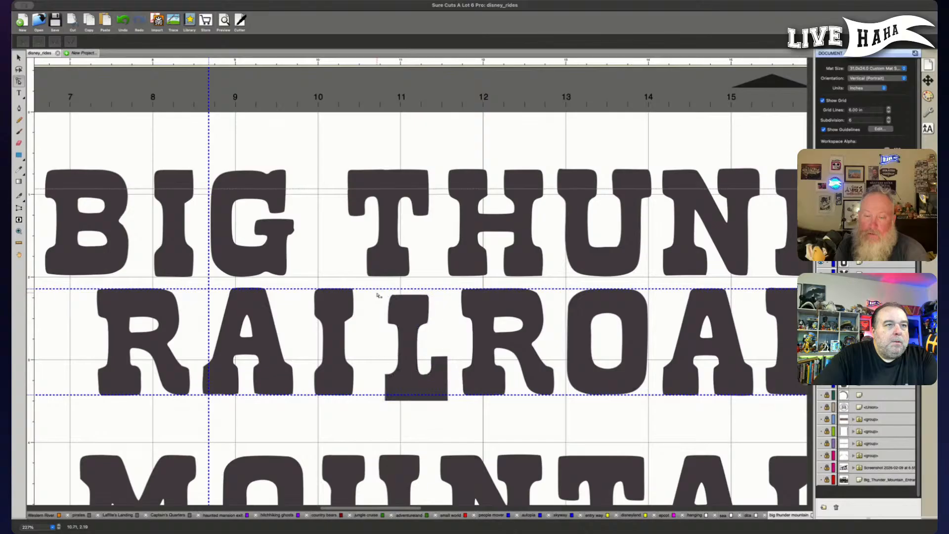
{"action": "left_click", "coordinate": [418, 302]}
{"action": "left_click", "coordinate": [30, 43]}
{"action": "left_click", "coordinate": [426, 287]}
{"action": "left_click", "coordinate": [422, 302]}
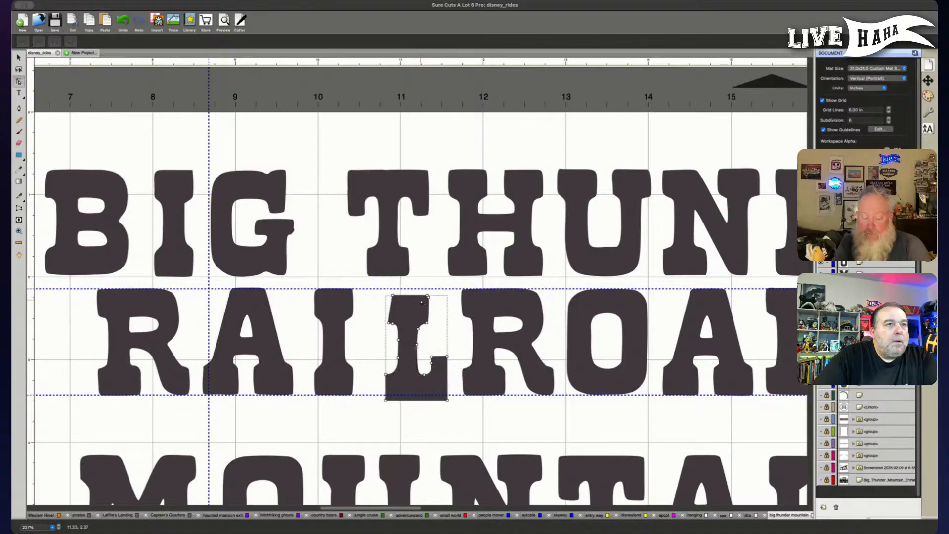
Remove the extra nodes that round the right side of the L's top serif, leaving a single corner node.
{"action": "left_click", "coordinate": [428, 296]}
{"action": "key", "text": "Delete"}
{"action": "left_click", "coordinate": [434, 302]}
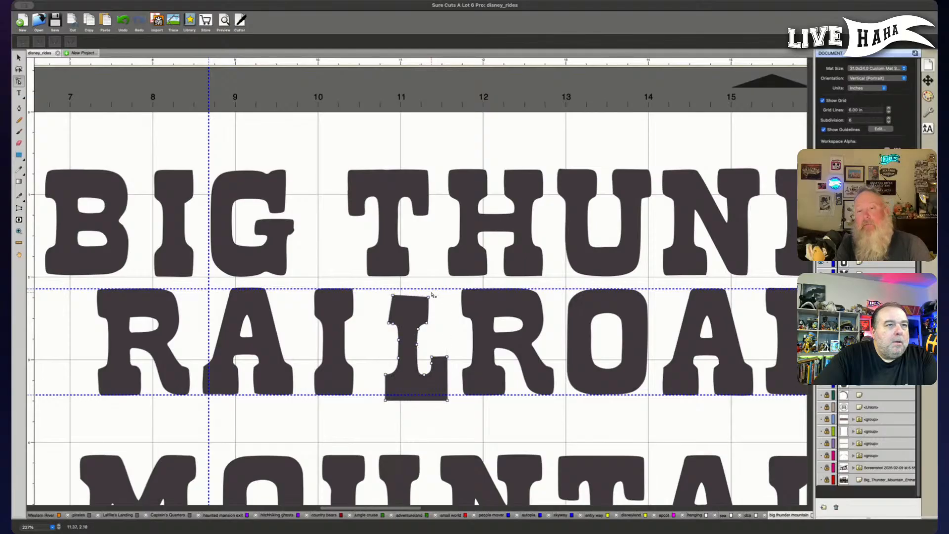
{"action": "left_click", "coordinate": [428, 298]}
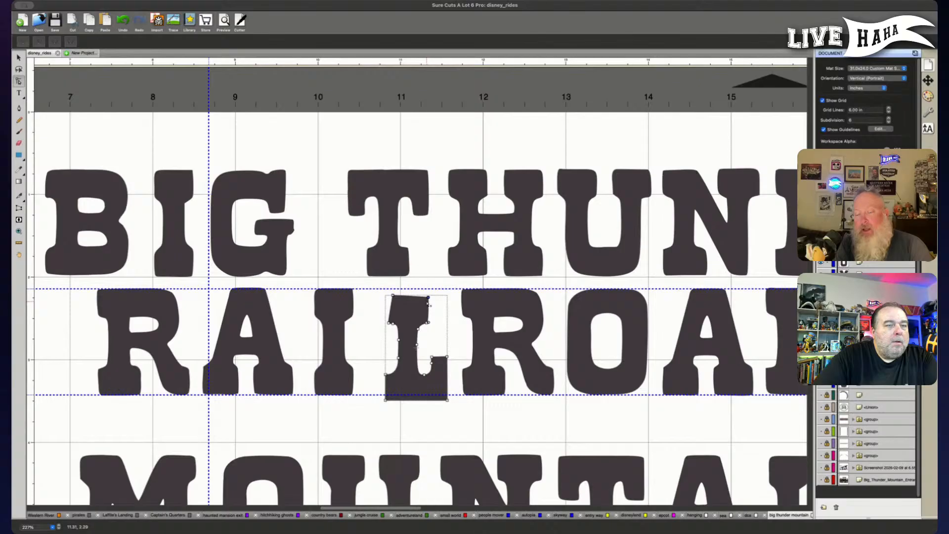
Try deleting the remaining top-right corner node of the L and undo the deletion.
{"action": "key", "text": "Delete"}
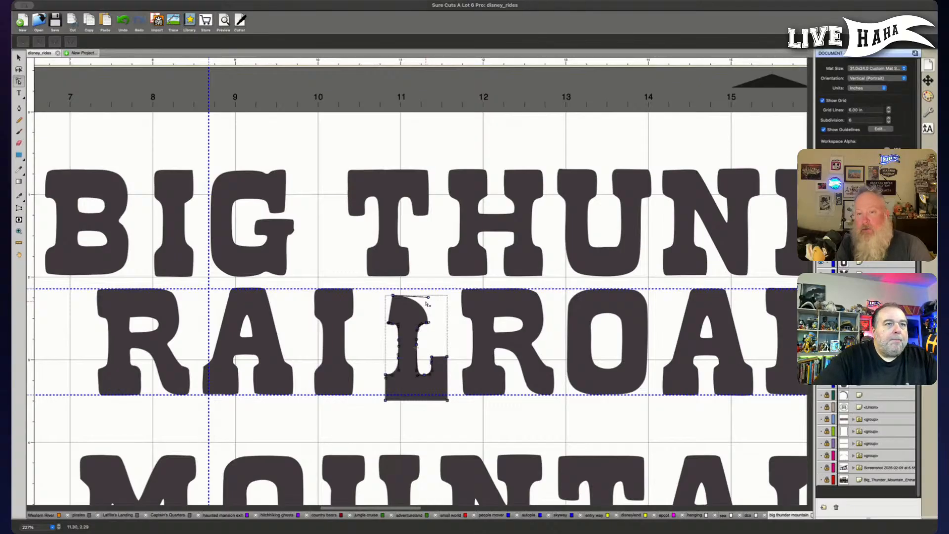
{"action": "key", "text": "super+z"}
{"action": "left_click", "coordinate": [387, 294]}
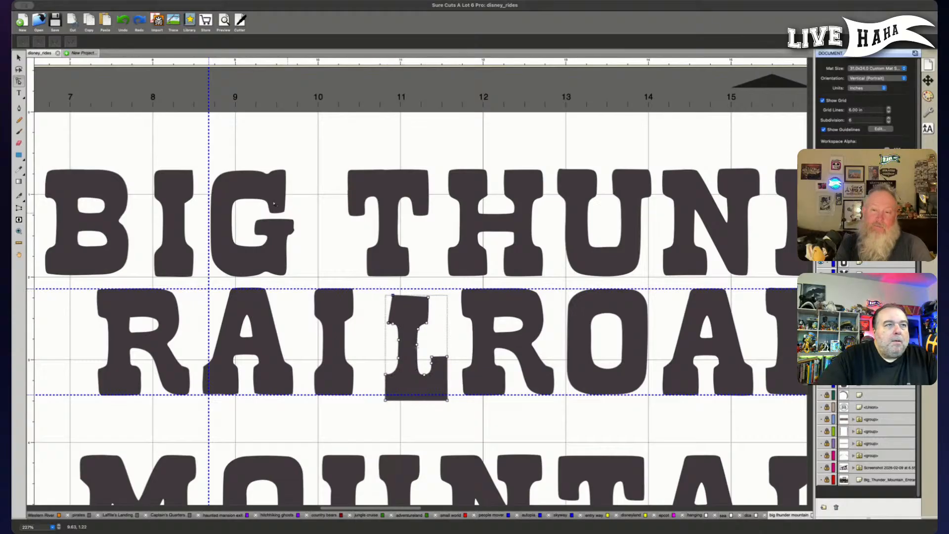
{"action": "key", "text": "super+shift+z"}
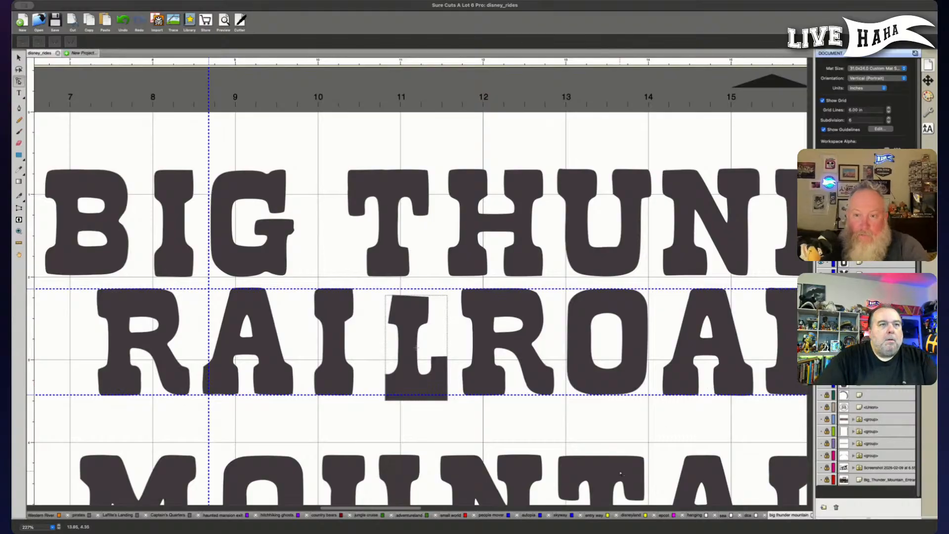
Nudge the L's top-left corner node left until it lines up with the serif's lower-left corner.
{"action": "left_click", "coordinate": [413, 321]}
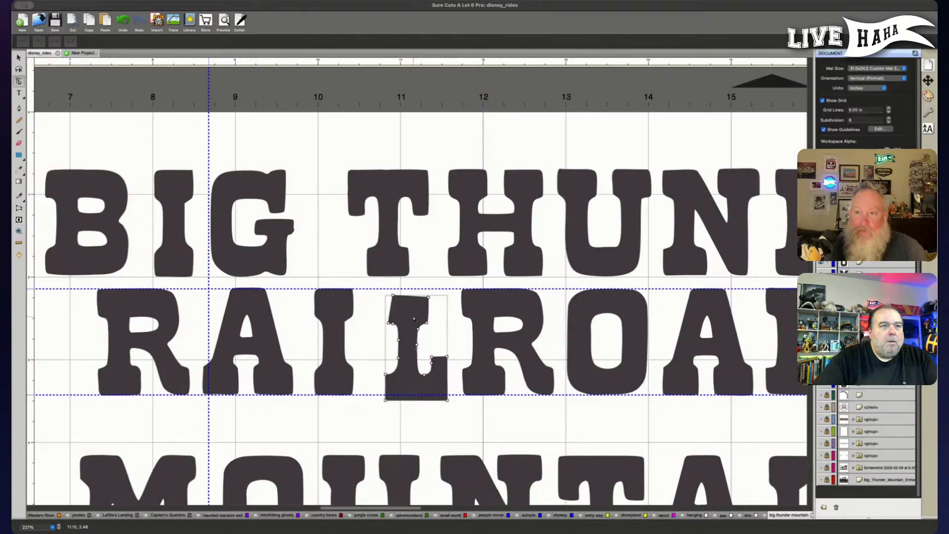
{"action": "left_click", "coordinate": [395, 296]}
{"action": "key", "text": "Left"}
{"action": "key", "text": "Left"}
{"action": "key", "text": "Left"}
{"action": "key", "text": "Left"}
{"action": "key", "text": "Left"}
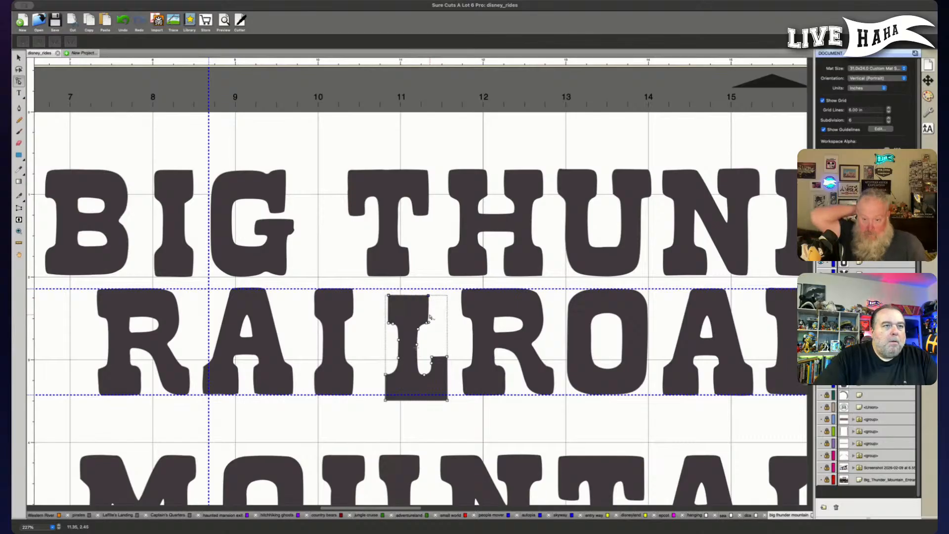
Move the L back up and resize it slightly to fit between the two horizontal guidelines.
{"action": "key", "text": "Escape"}
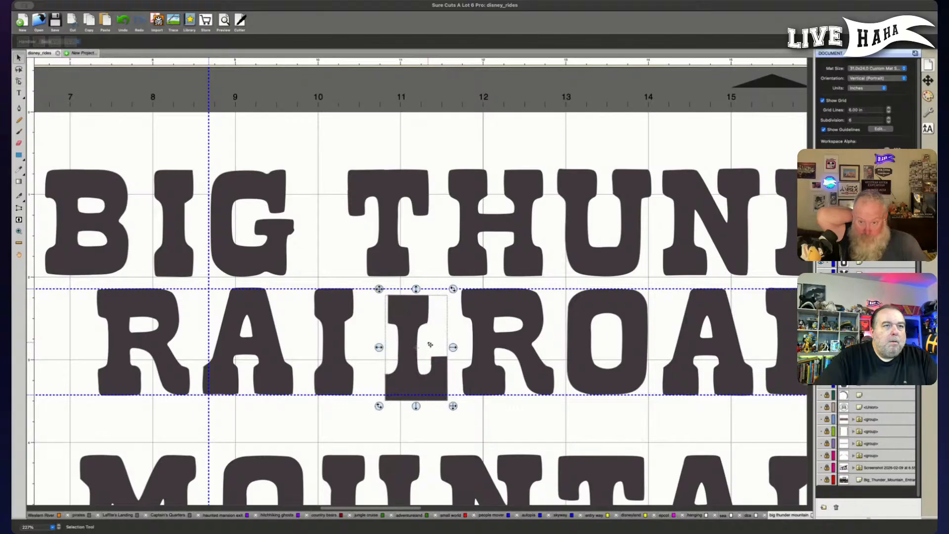
{"action": "left_click_drag", "start_coordinate": [416, 289], "coordinate": [417, 282]}
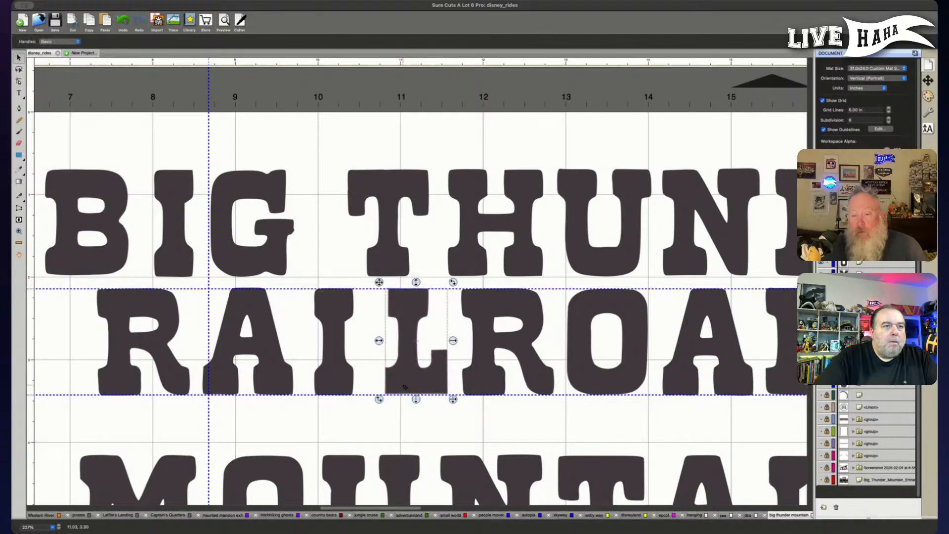
{"action": "left_click_drag", "start_coordinate": [453, 401], "coordinate": [454, 401]}
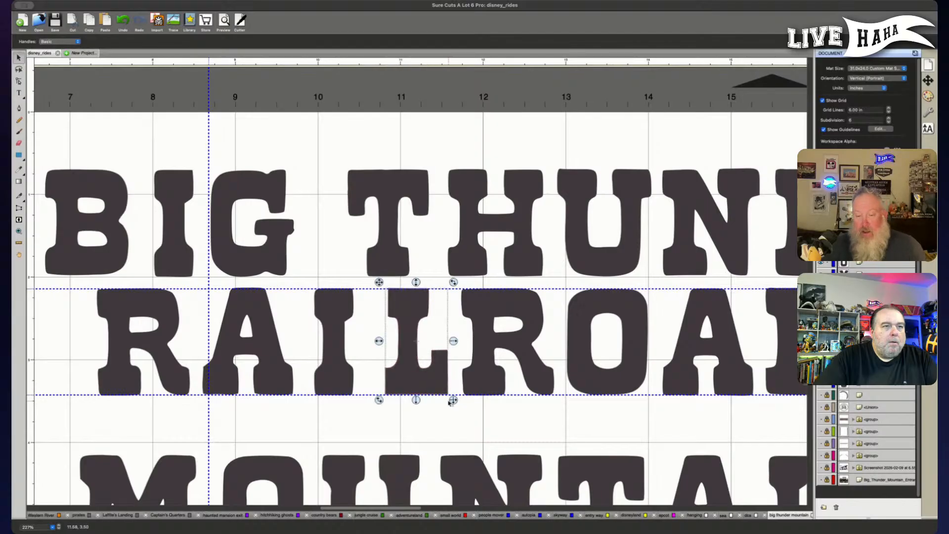
{"action": "left_click_drag", "start_coordinate": [416, 283], "coordinate": [416, 284]}
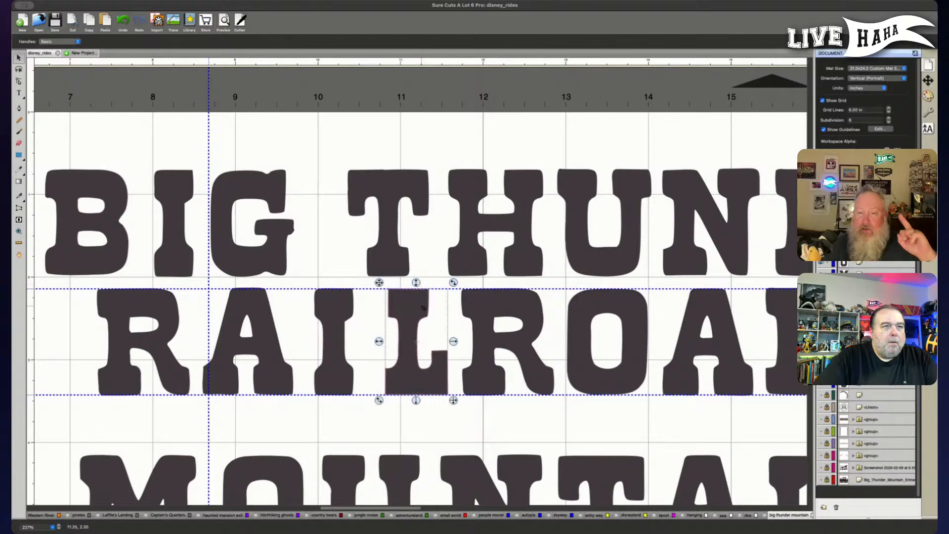
Reopen the L's nodes and check its squared corners between the guidelines.
{"action": "double_click", "coordinate": [422, 310]}
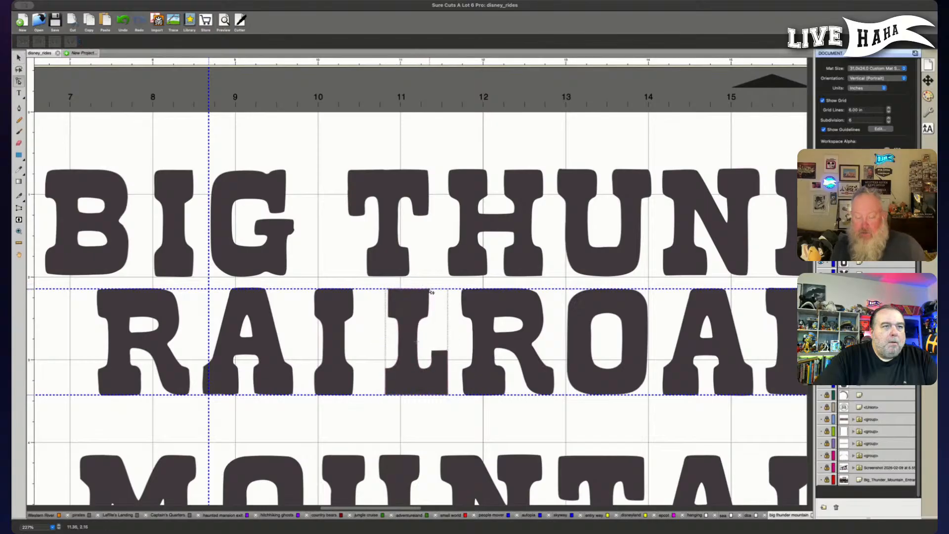
{"action": "left_click", "coordinate": [431, 293]}
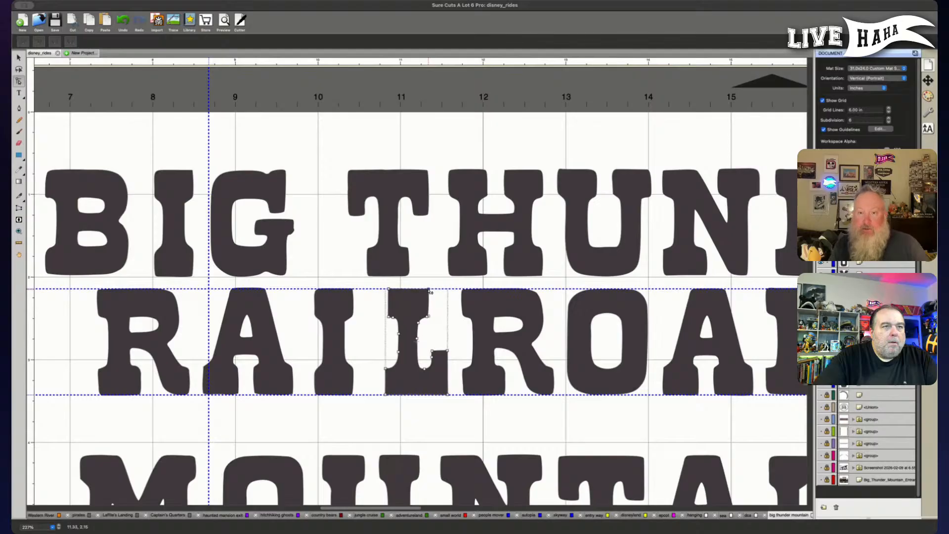
{"action": "left_click", "coordinate": [451, 428]}
{"action": "left_click", "coordinate": [410, 323]}
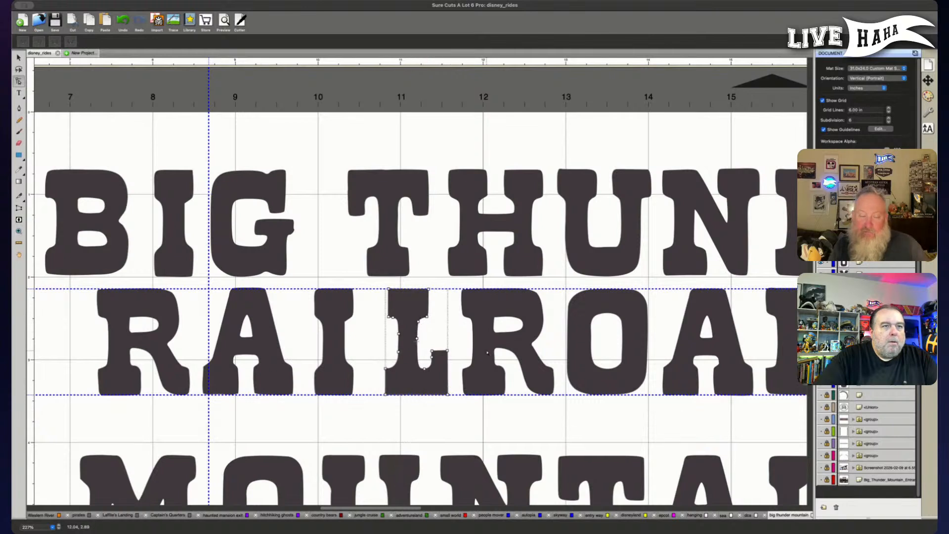
Square the top-left corner of the second R in RAILROAD by editing and removing its rounded corner nodes.
{"action": "left_click", "coordinate": [505, 302]}
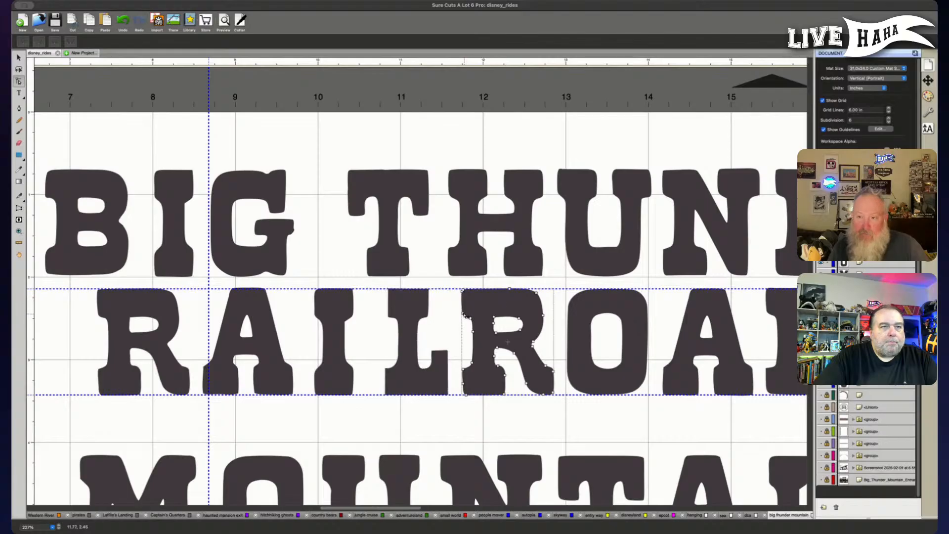
{"action": "left_click", "coordinate": [462, 291]}
{"action": "key", "text": "Delete"}
{"action": "left_click", "coordinate": [471, 301]}
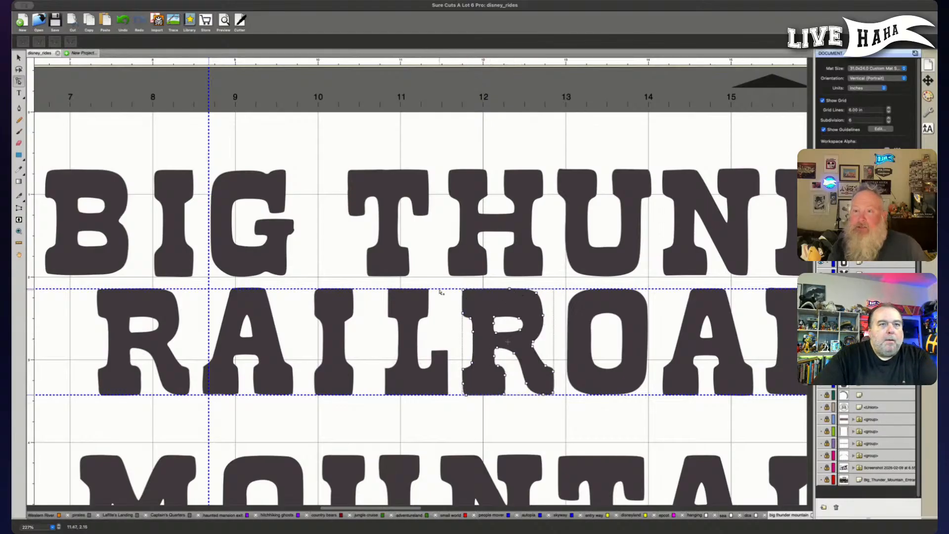
{"action": "left_click_drag", "start_coordinate": [451, 285], "coordinate": [467, 322]}
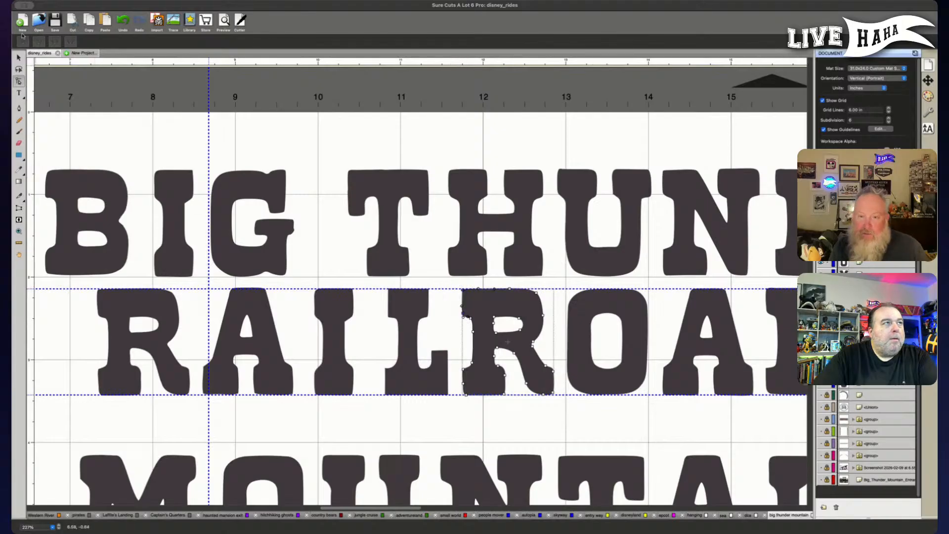
{"action": "left_click", "coordinate": [22, 41]}
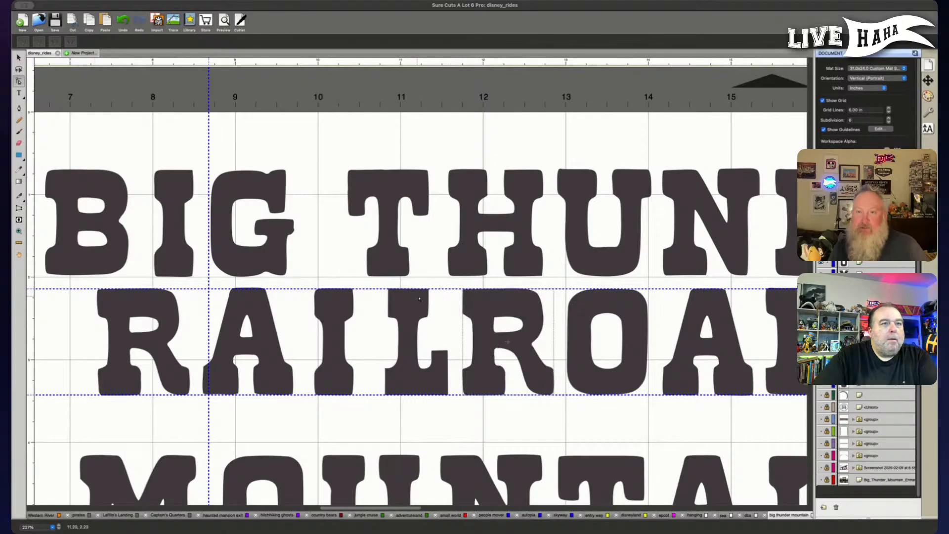
{"action": "left_click", "coordinate": [466, 314]}
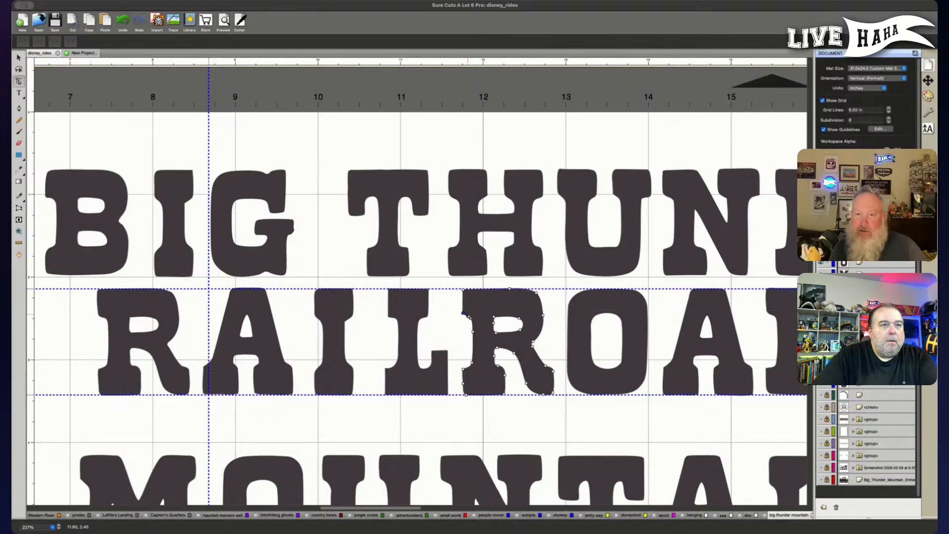
{"action": "left_click", "coordinate": [488, 316]}
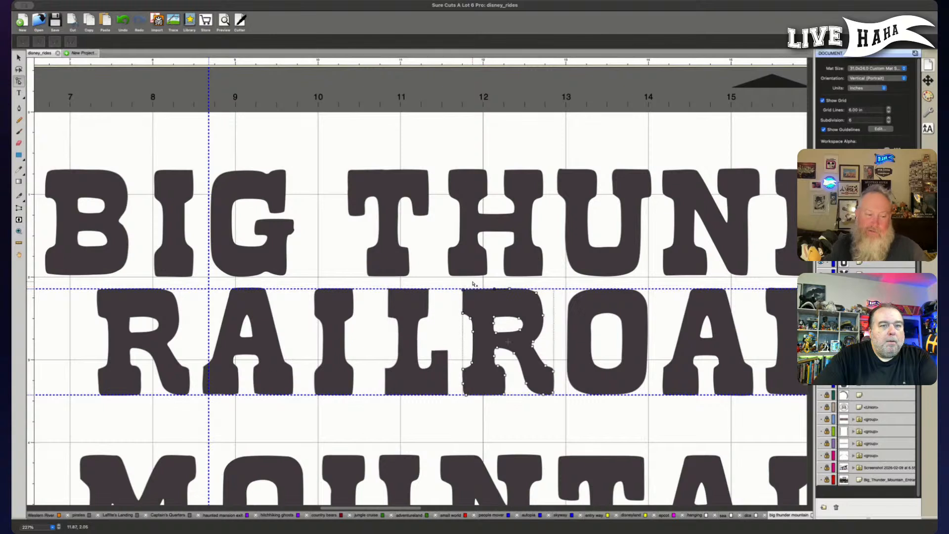
Compare the L's squared corners with the nodes on the second R's lower-left foot.
{"action": "left_click", "coordinate": [413, 327]}
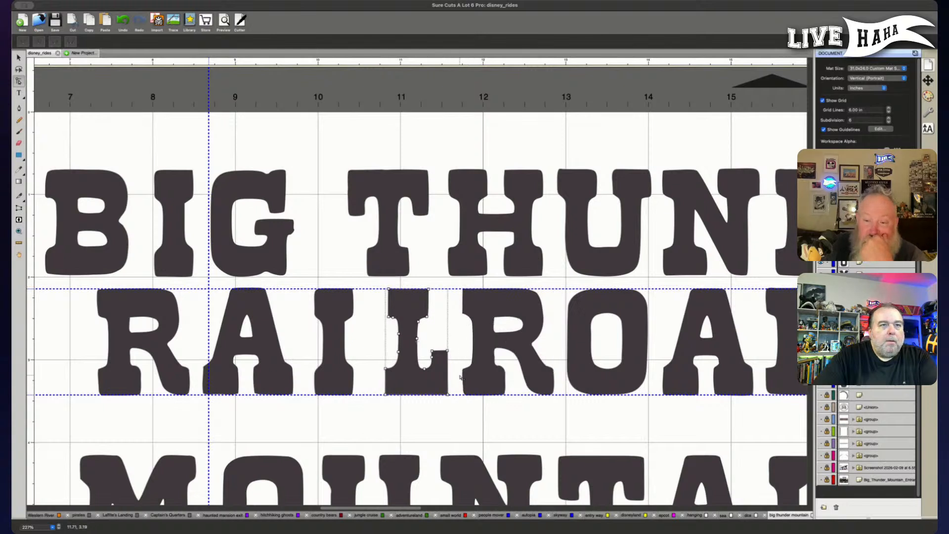
{"action": "left_click", "coordinate": [470, 393]}
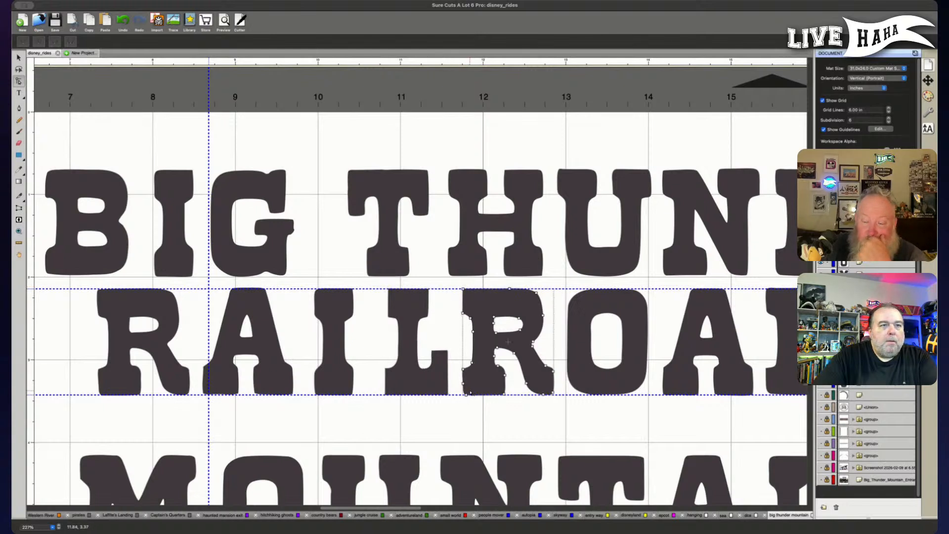
{"action": "left_click", "coordinate": [475, 388]}
{"action": "left_click", "coordinate": [461, 403]}
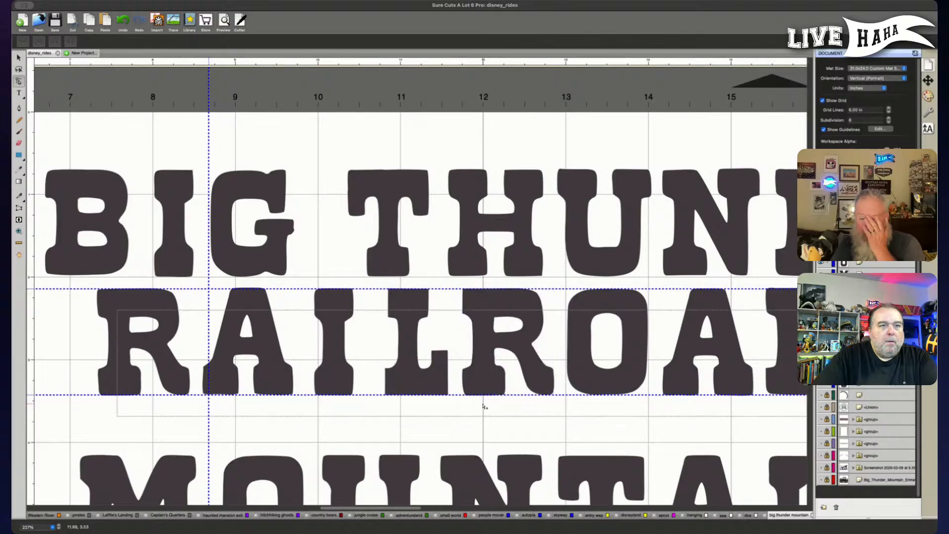
{"action": "left_click", "coordinate": [480, 393]}
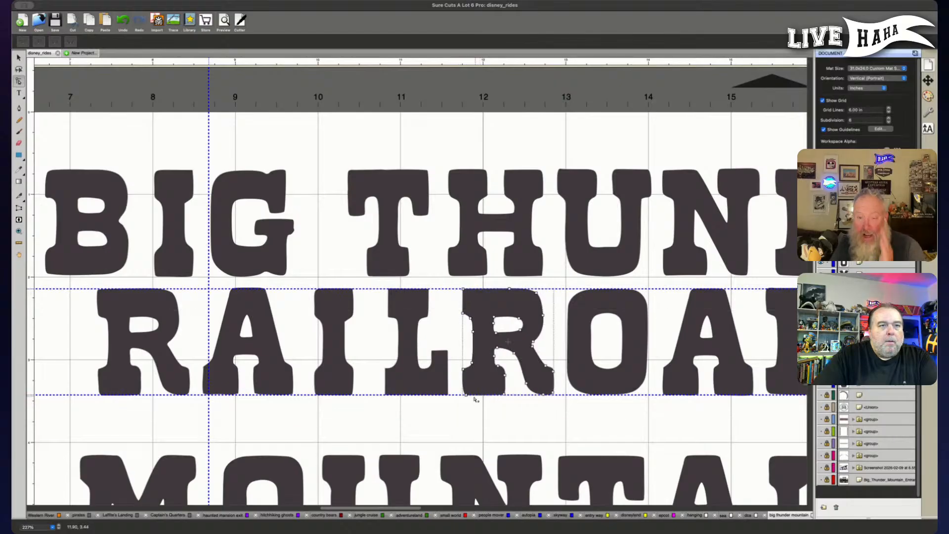
Try deleting the node on the right side of the second R's left foot and undo the deletion.
{"action": "left_click", "coordinate": [503, 377]}
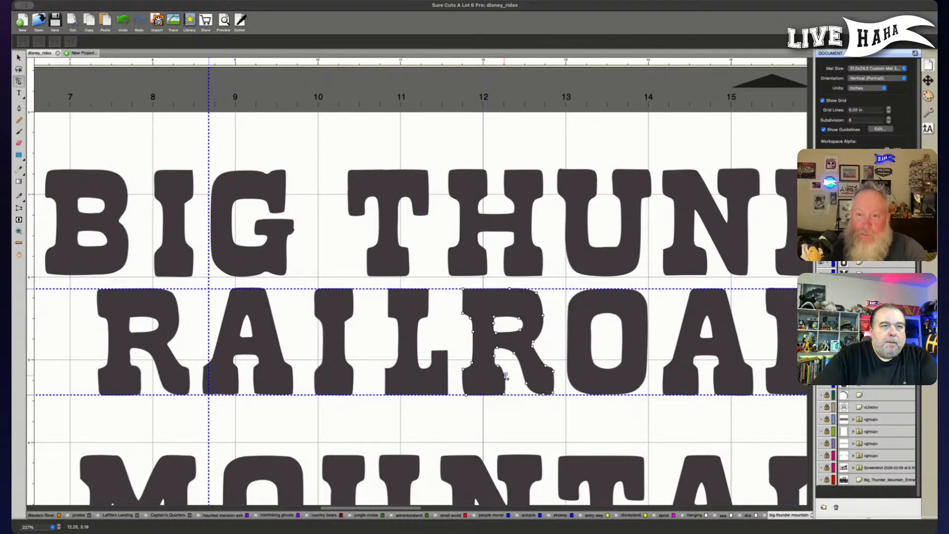
{"action": "key", "text": "Delete"}
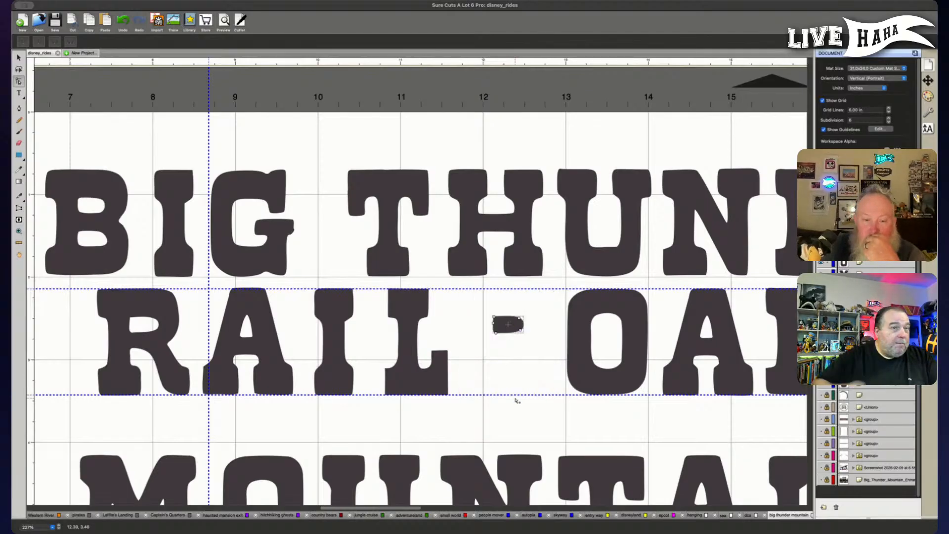
{"action": "key", "text": "super+z"}
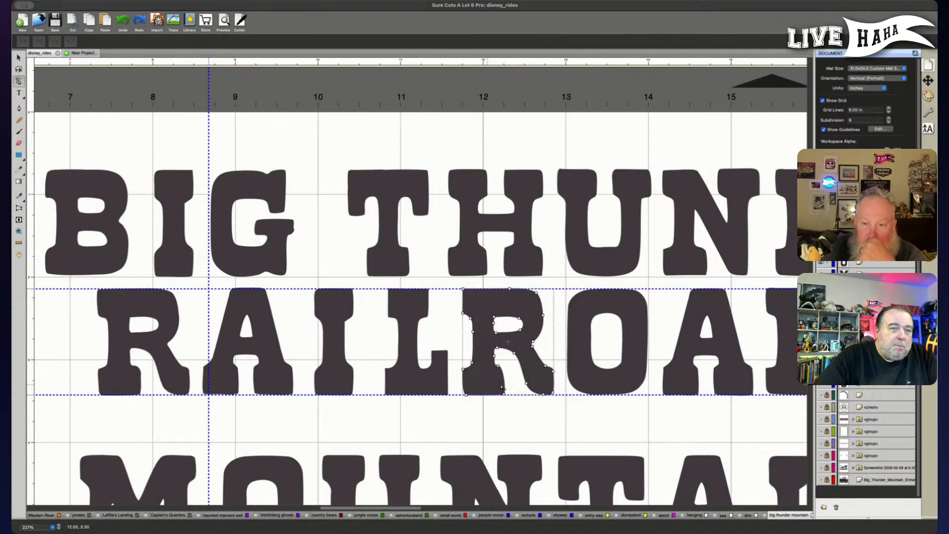
Rework the side and bottom nodes of the second R's left foot to square its base on the lower guideline.
{"action": "left_click", "coordinate": [509, 380]}
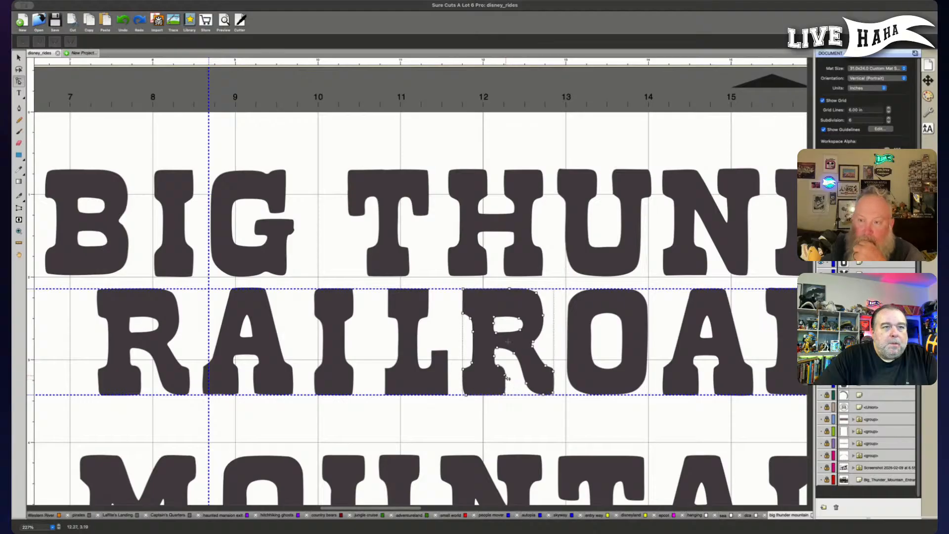
{"action": "left_click", "coordinate": [505, 376]}
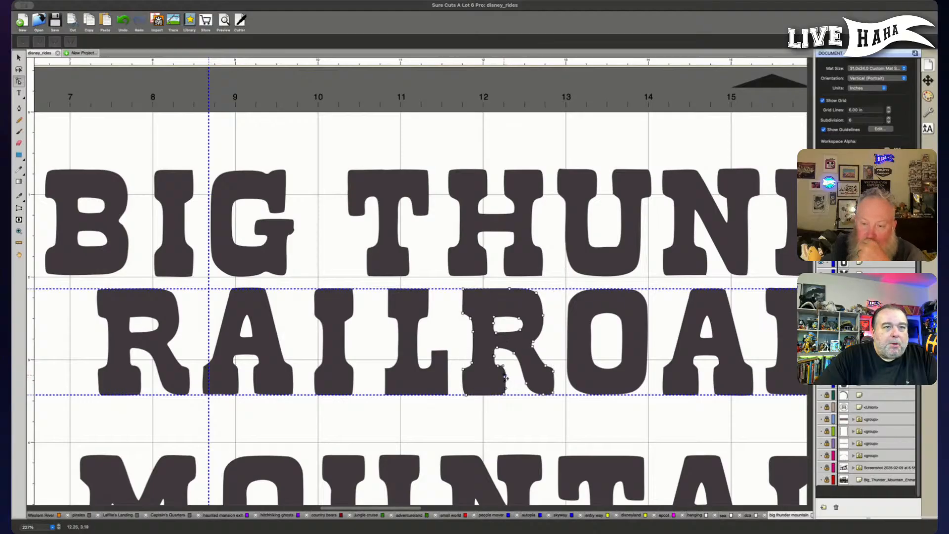
{"action": "left_click_drag", "start_coordinate": [504, 377], "coordinate": [505, 378]}
{"action": "left_click", "coordinate": [500, 377]}
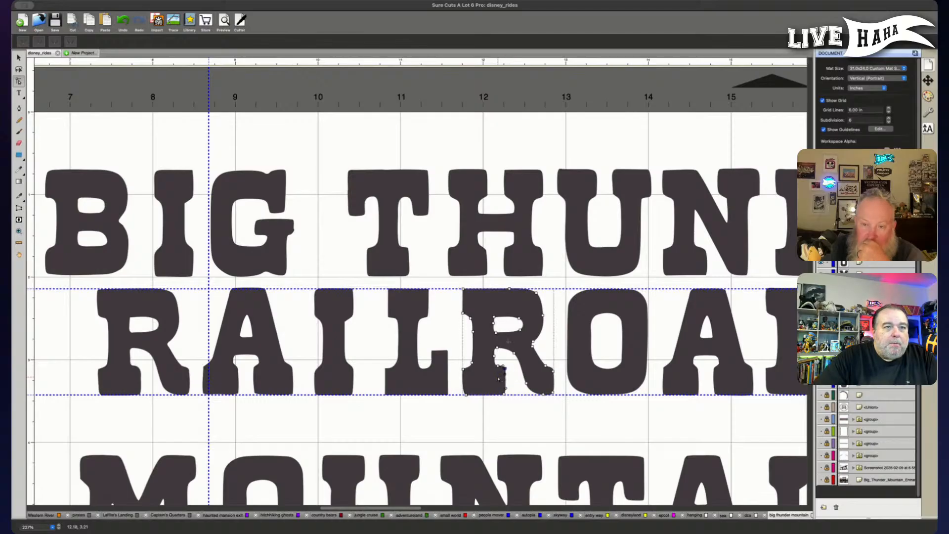
{"action": "left_click_drag", "start_coordinate": [514, 410], "coordinate": [455, 385]}
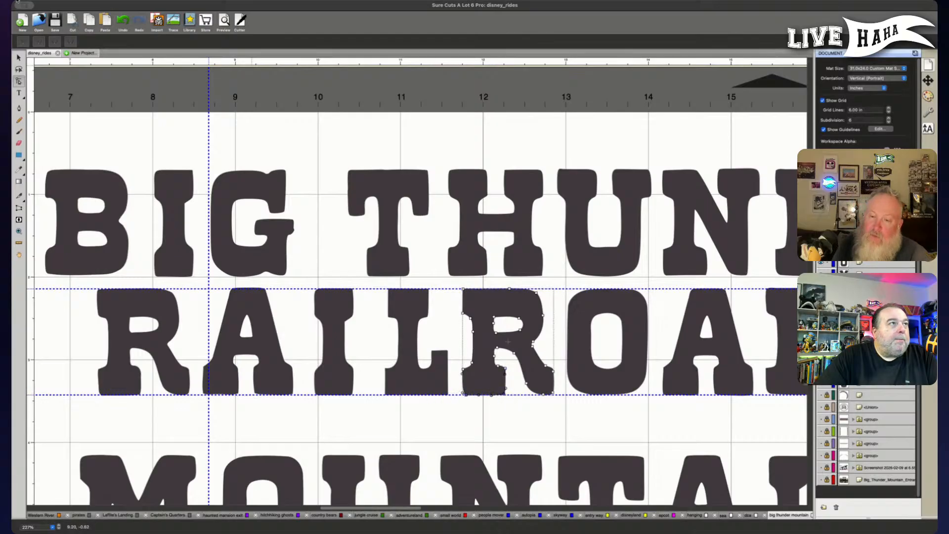
{"action": "left_click_drag", "start_coordinate": [515, 394], "coordinate": [472, 390]}
{"action": "left_click", "coordinate": [477, 409]}
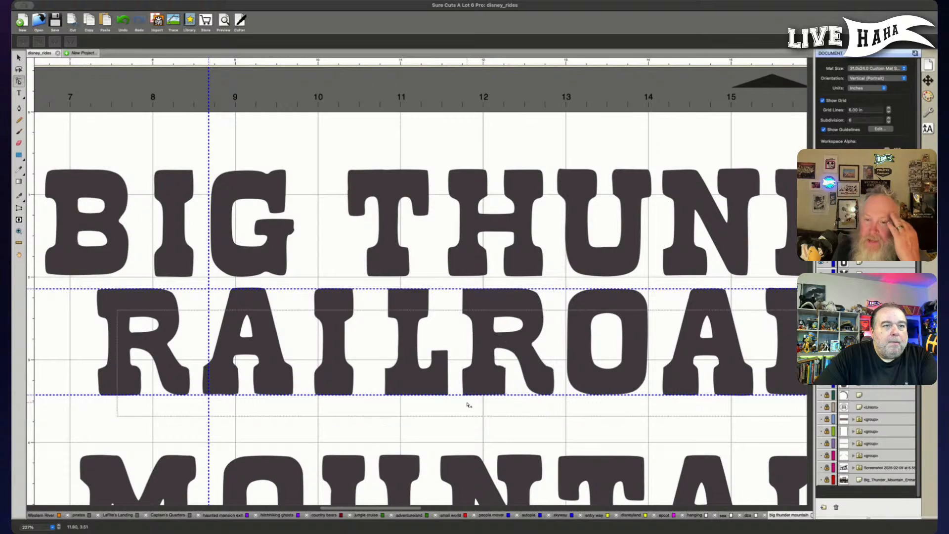
Sharpen the bottom-right corner of the second R's left foot at the lower guideline and check its corner nodes.
{"action": "left_click", "coordinate": [465, 396]}
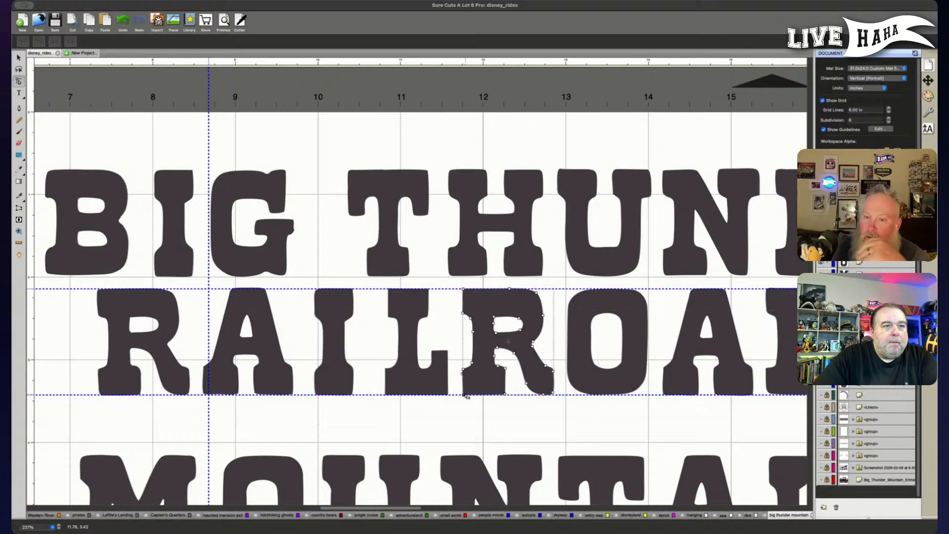
{"action": "left_click", "coordinate": [476, 403]}
{"action": "left_click_drag", "start_coordinate": [513, 400], "coordinate": [500, 391]}
{"action": "left_click", "coordinate": [506, 397]}
{"action": "left_click", "coordinate": [505, 395]}
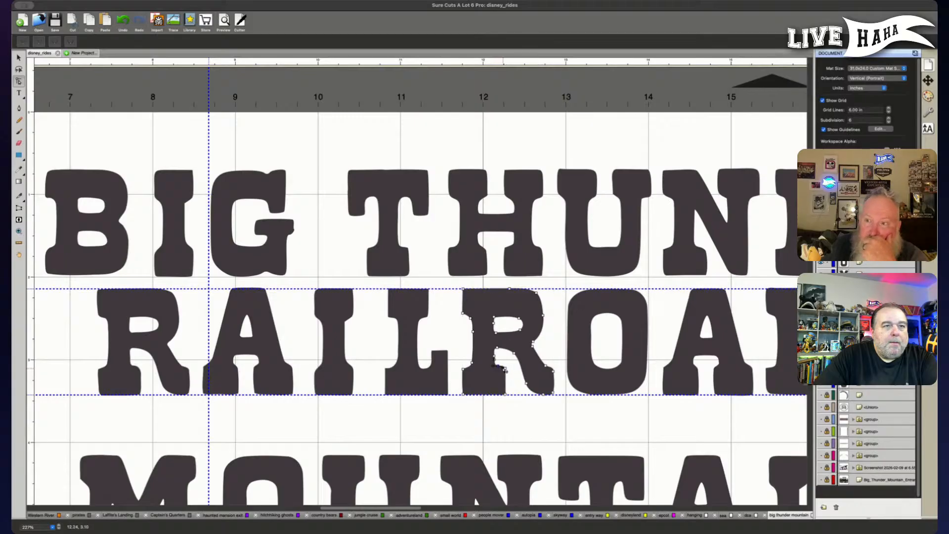
{"action": "left_click", "coordinate": [517, 428]}
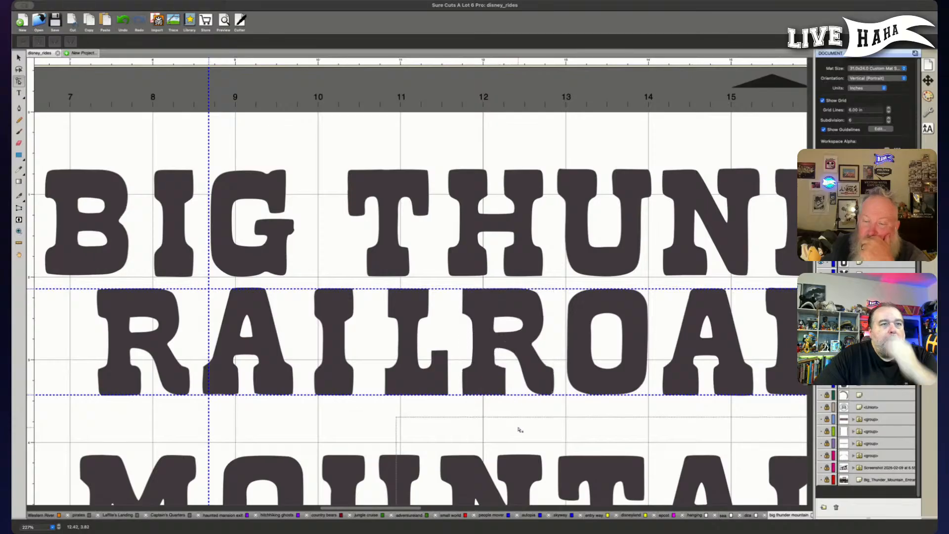
Adjust the nodes where the second R's stem meets the top of its left foot.
{"action": "left_click", "coordinate": [499, 368]}
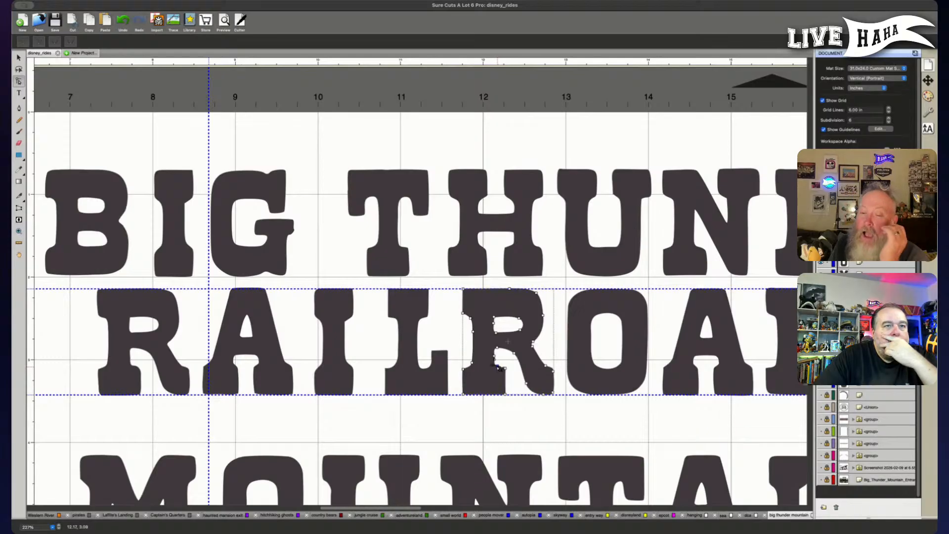
{"action": "left_click", "coordinate": [505, 401]}
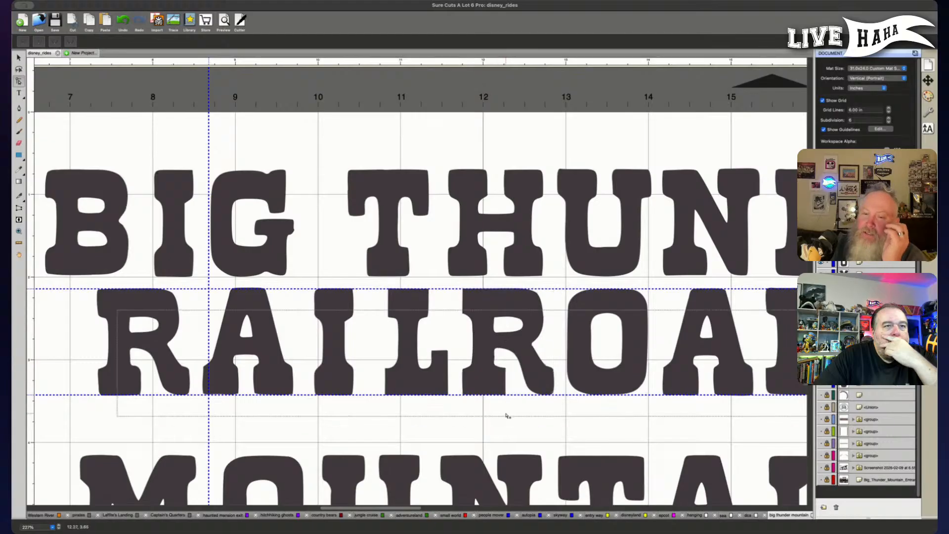
{"action": "left_click", "coordinate": [493, 371]}
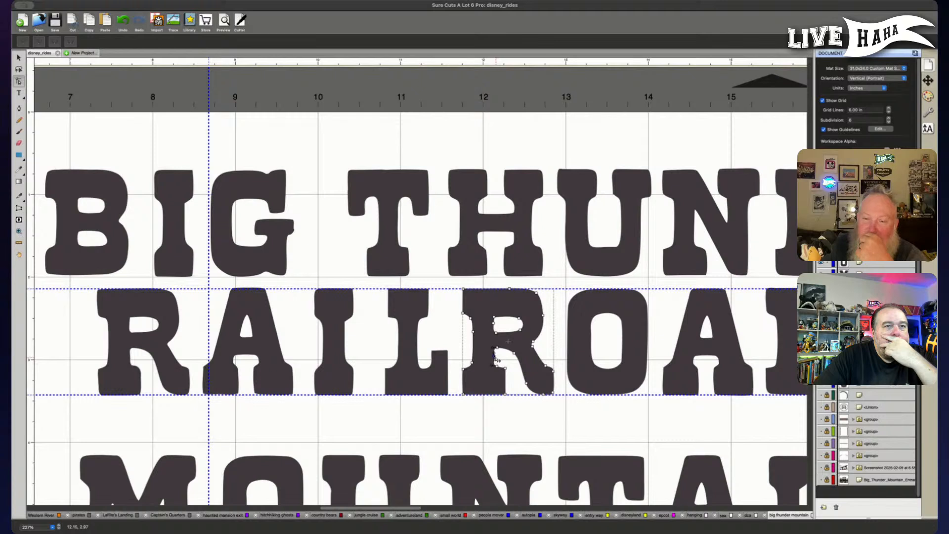
{"action": "left_click", "coordinate": [518, 414]}
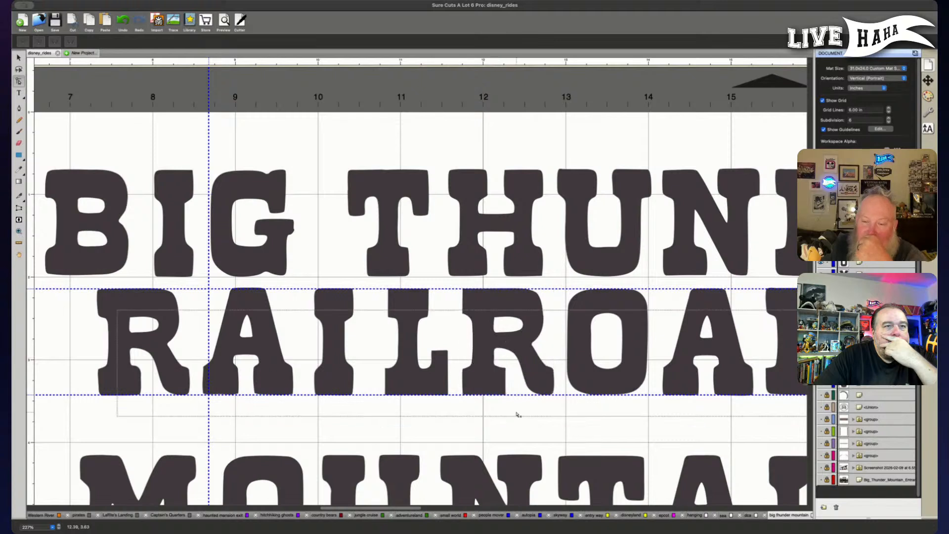
{"action": "left_click", "coordinate": [497, 380]}
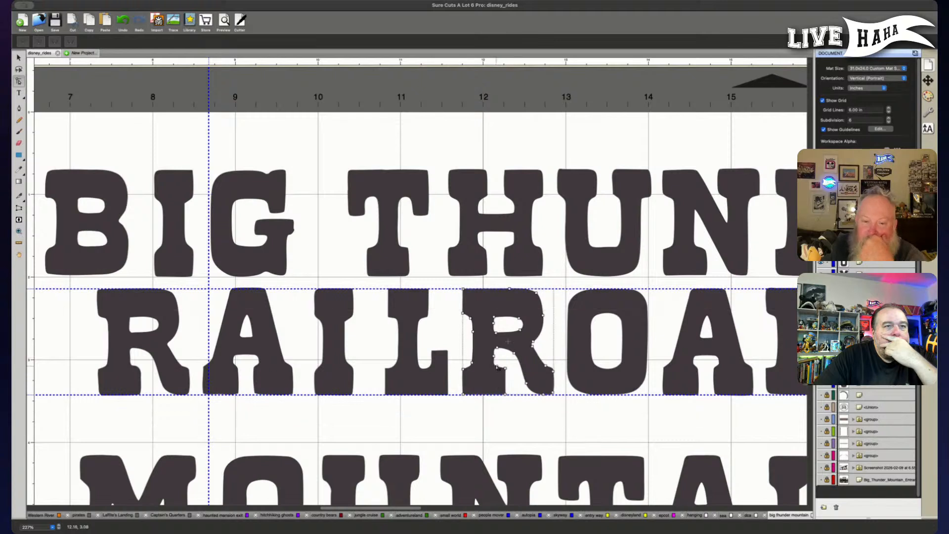
{"action": "left_click", "coordinate": [505, 426]}
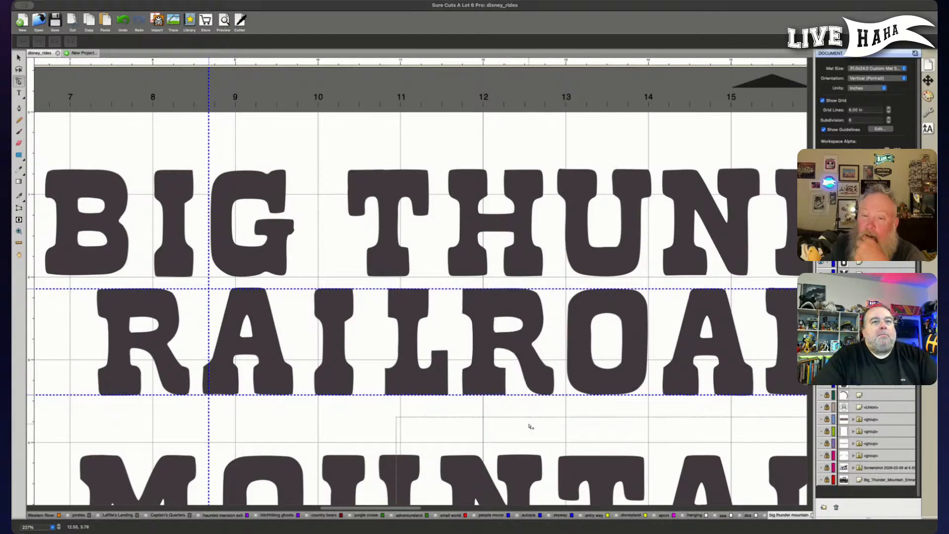
Edit the nodes along the top and bottom of the O's outer curve in RAILROAD.
{"action": "left_click_drag", "start_coordinate": [560, 283], "coordinate": [603, 314]}
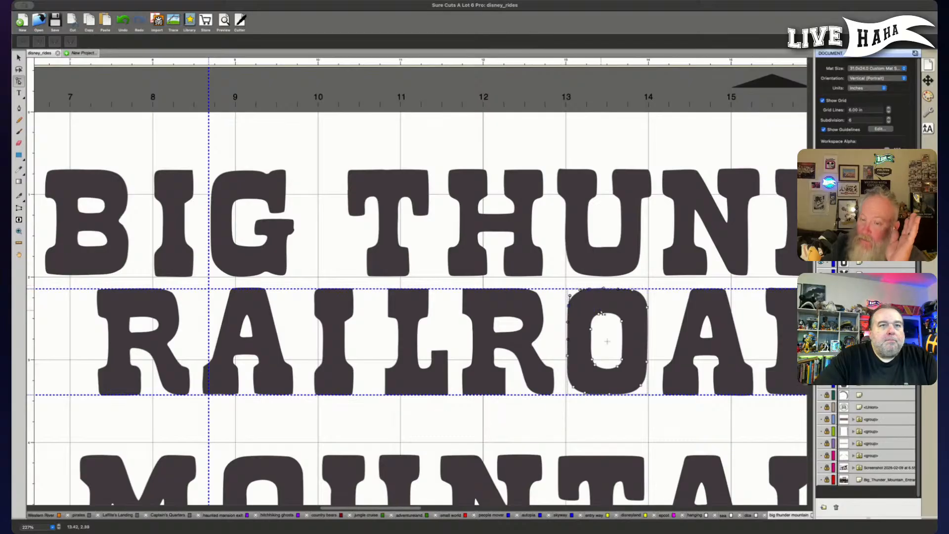
{"action": "left_click", "coordinate": [603, 414]}
{"action": "mouse_move", "coordinate": [616, 414]}
{"action": "left_mouse_down"}
{"action": "mouse_move", "coordinate": [618, 400]}
{"action": "mouse_move", "coordinate": [642, 392]}
{"action": "mouse_move", "coordinate": [630, 403]}
{"action": "left_mouse_up"}
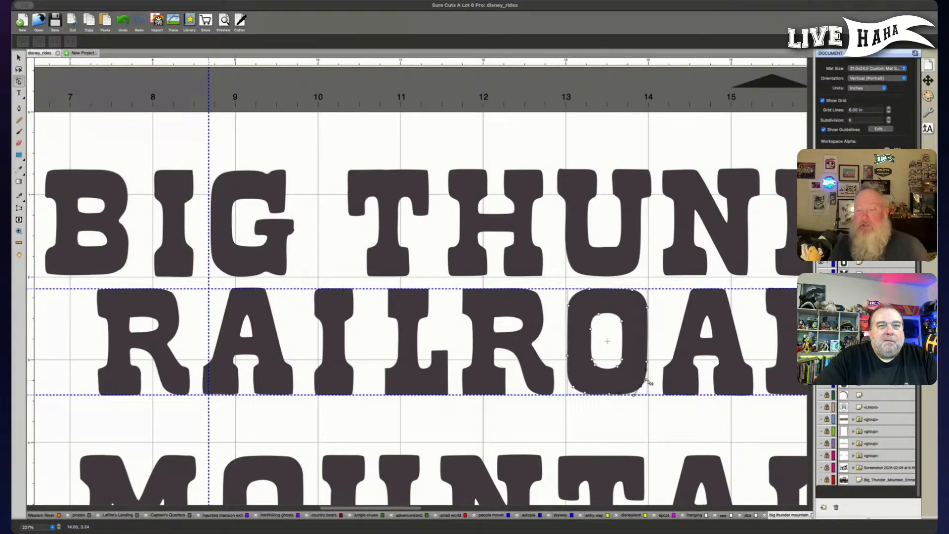
{"action": "left_click", "coordinate": [621, 419]}
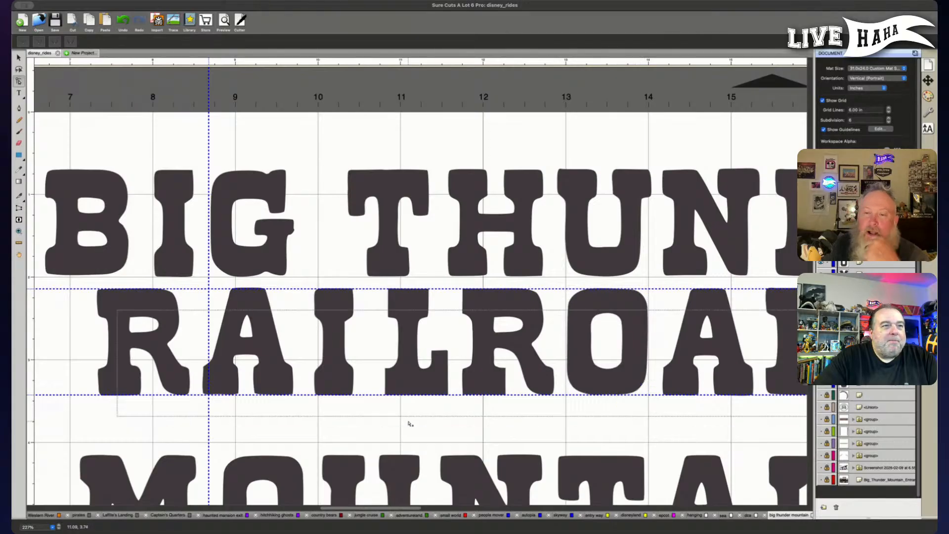
Square both bottom corners of the I in RAILROAD along the lower guideline by editing its corner nodes.
{"action": "scroll", "coordinate": [411, 424], "scroll_direction": "left", "scroll_amount": 5}
{"action": "left_click", "coordinate": [433, 394]}
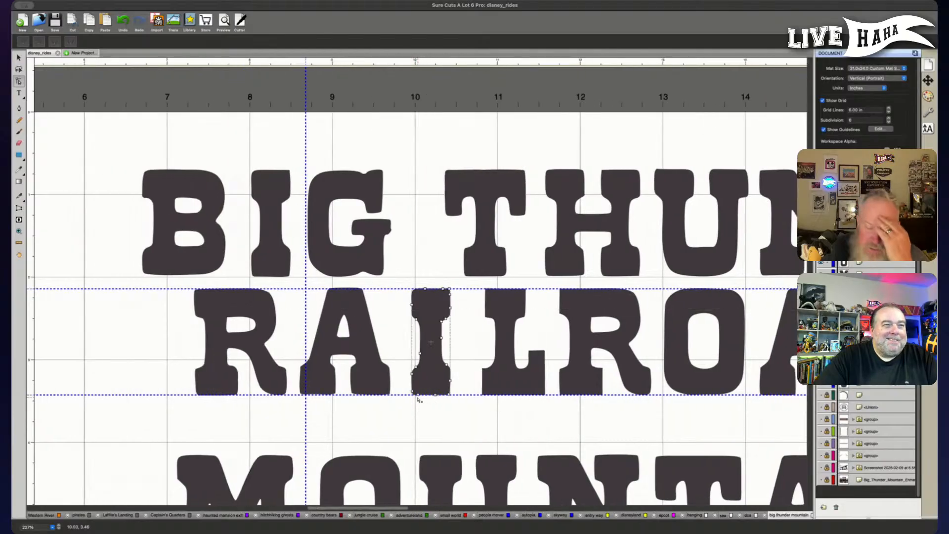
{"action": "left_click_drag", "start_coordinate": [413, 393], "coordinate": [449, 398]}
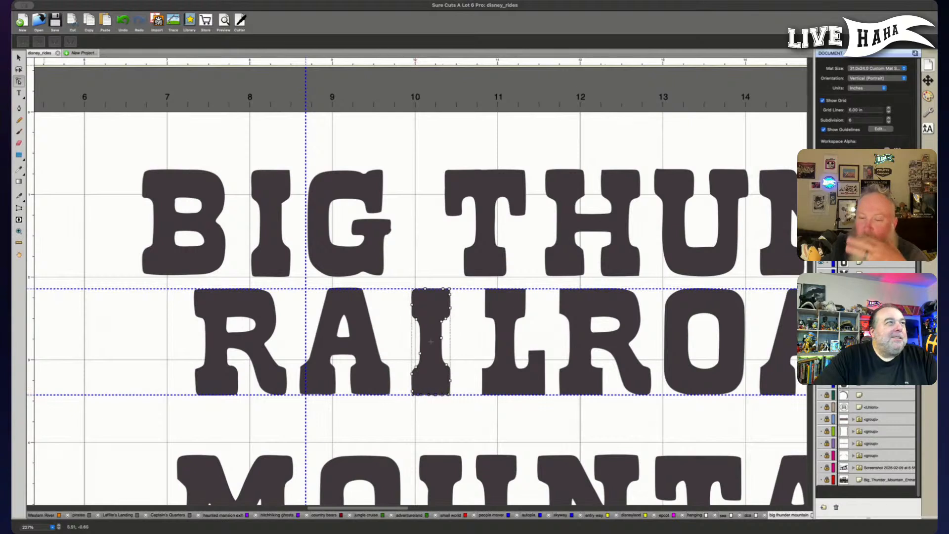
{"action": "left_click", "coordinate": [23, 42]}
{"action": "left_click", "coordinate": [445, 403]}
{"action": "left_click", "coordinate": [451, 395]}
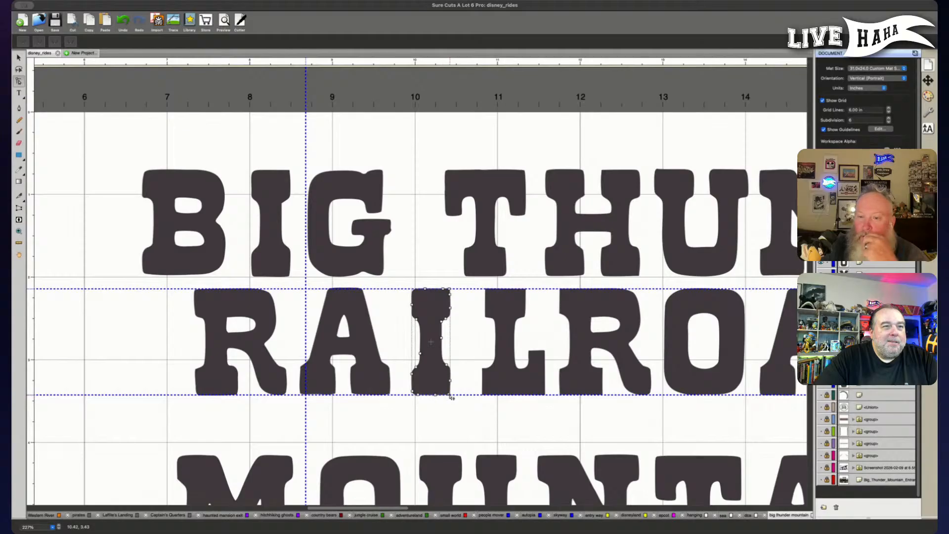
{"action": "left_click", "coordinate": [27, 44]}
{"action": "left_click", "coordinate": [414, 390]}
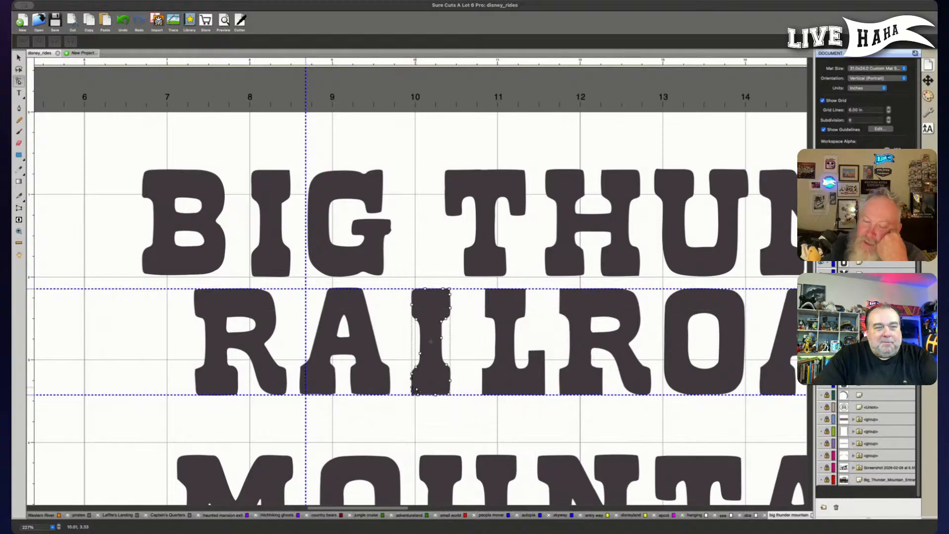
{"action": "left_click_drag", "start_coordinate": [404, 406], "coordinate": [428, 395]}
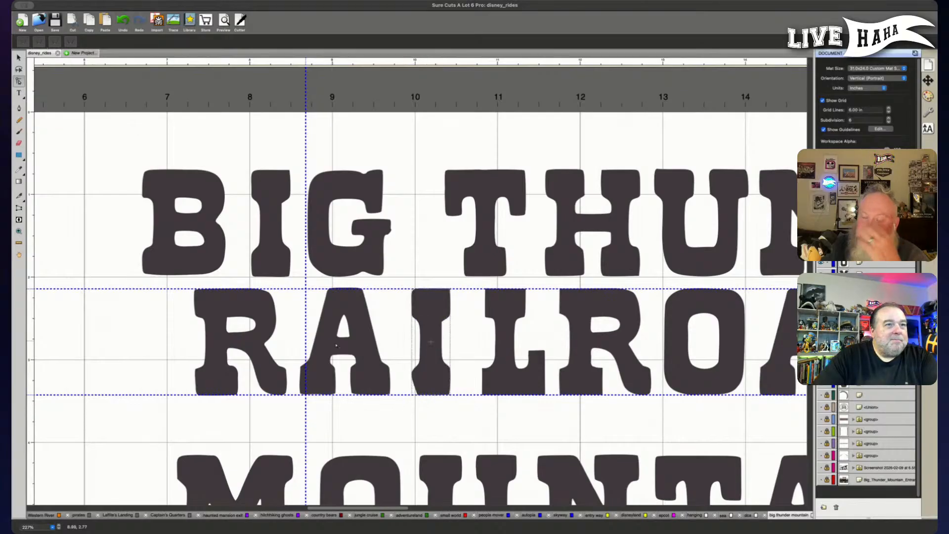
Adjust the nodes along the left side of the bottom foot on the I in RAILROAD.
{"action": "left_click_drag", "start_coordinate": [418, 402], "coordinate": [429, 390]}
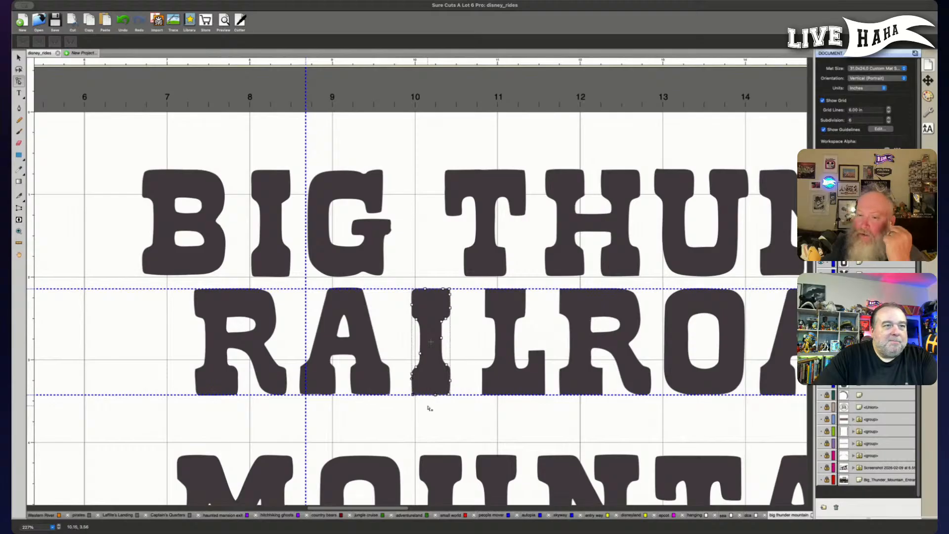
{"action": "left_click", "coordinate": [420, 407]}
{"action": "left_click", "coordinate": [419, 389]}
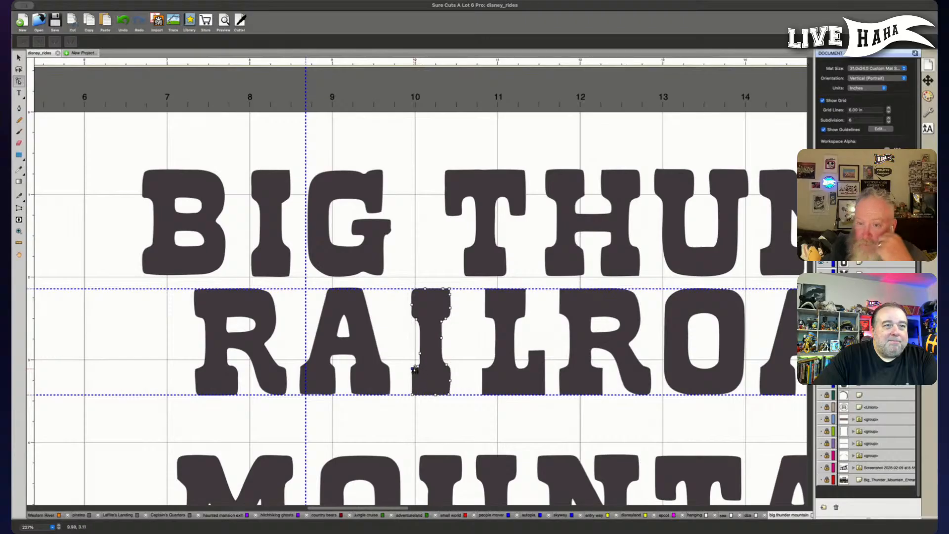
{"action": "left_click", "coordinate": [414, 369]}
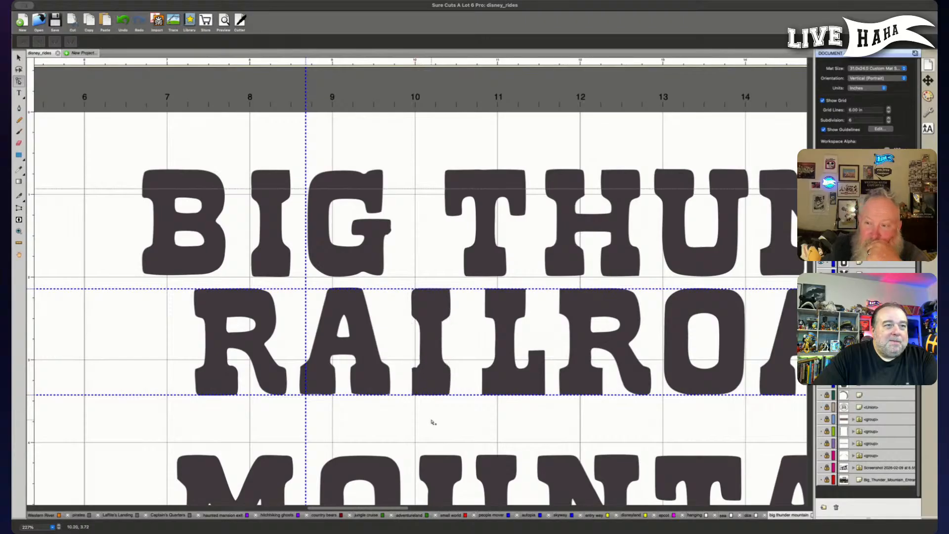
Square the top-left corner of the I's bottom foot and reshape where it meets the stem in RAILROAD.
{"action": "left_click", "coordinate": [426, 391]}
{"action": "scroll", "coordinate": [426, 392], "scroll_direction": "up", "scroll_amount": 3}
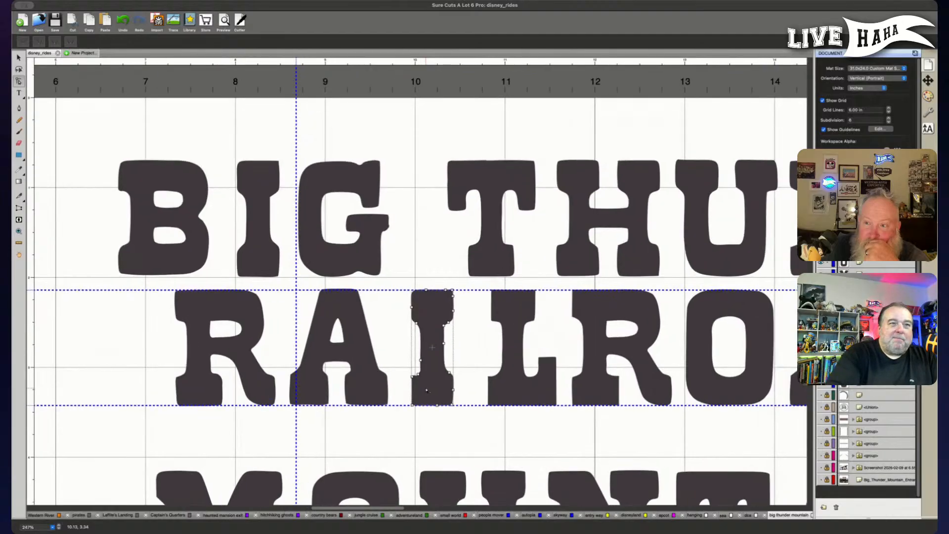
{"action": "scroll", "coordinate": [426, 391], "scroll_direction": "up", "scroll_amount": 1}
{"action": "scroll", "coordinate": [432, 371], "scroll_direction": "down", "scroll_amount": 2}
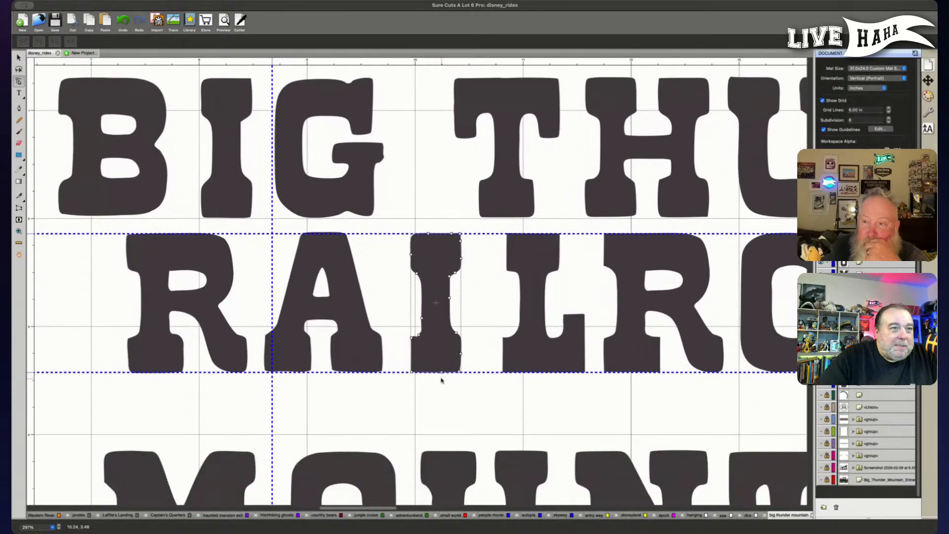
{"action": "left_click", "coordinate": [430, 352]}
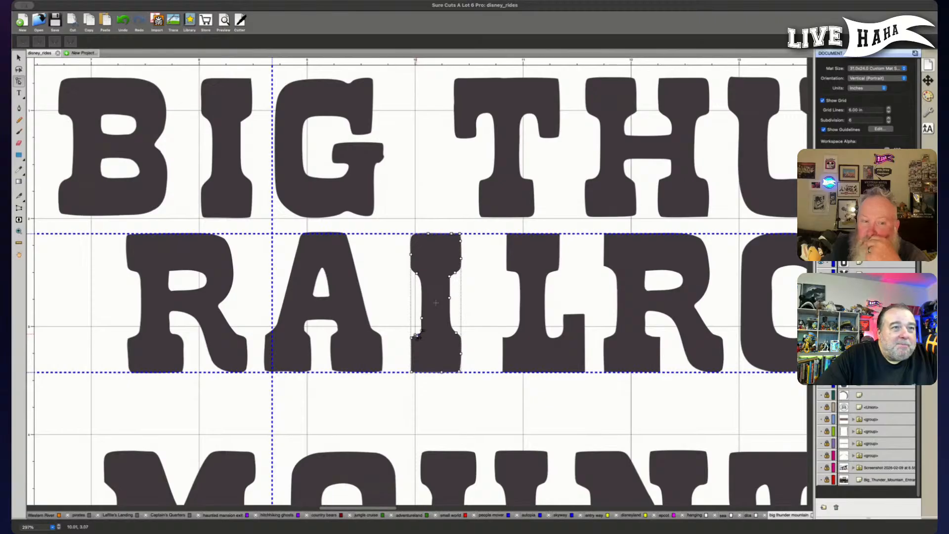
{"action": "left_click_drag", "start_coordinate": [418, 336], "coordinate": [437, 340]}
{"action": "key", "text": "super+z"}
{"action": "key", "text": "super+z"}
{"action": "left_click", "coordinate": [424, 332]}
{"action": "key", "text": "super+a"}
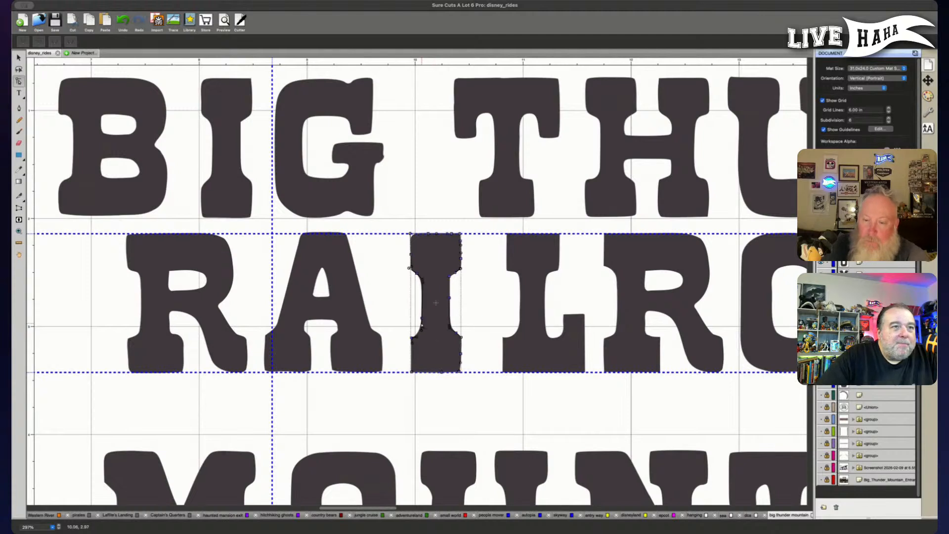
{"action": "left_click_drag", "start_coordinate": [424, 331], "coordinate": [422, 337]}
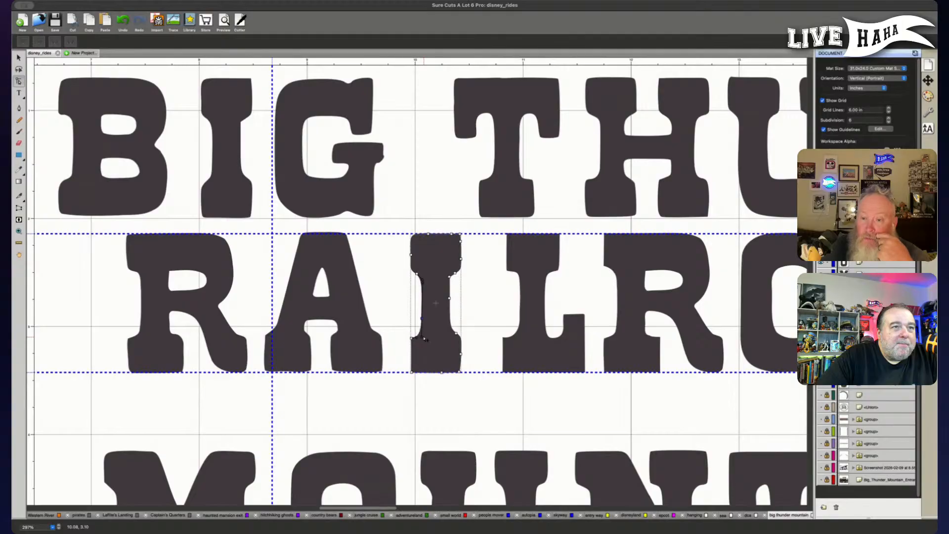
Edit the nodes on the right side of the I's bottom foot to square its top-right corner.
{"action": "left_click", "coordinate": [445, 378]}
{"action": "left_click", "coordinate": [443, 367]}
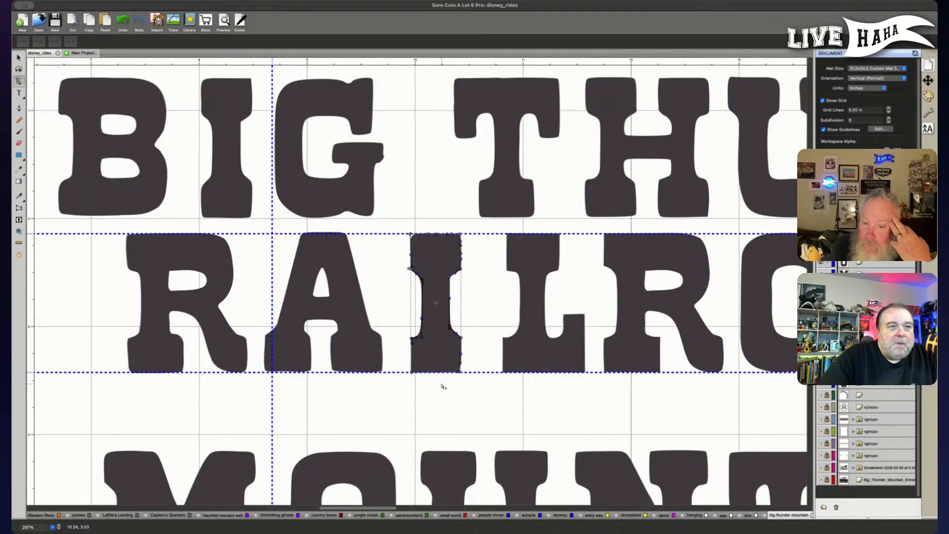
{"action": "left_click_drag", "start_coordinate": [449, 382], "coordinate": [462, 371]}
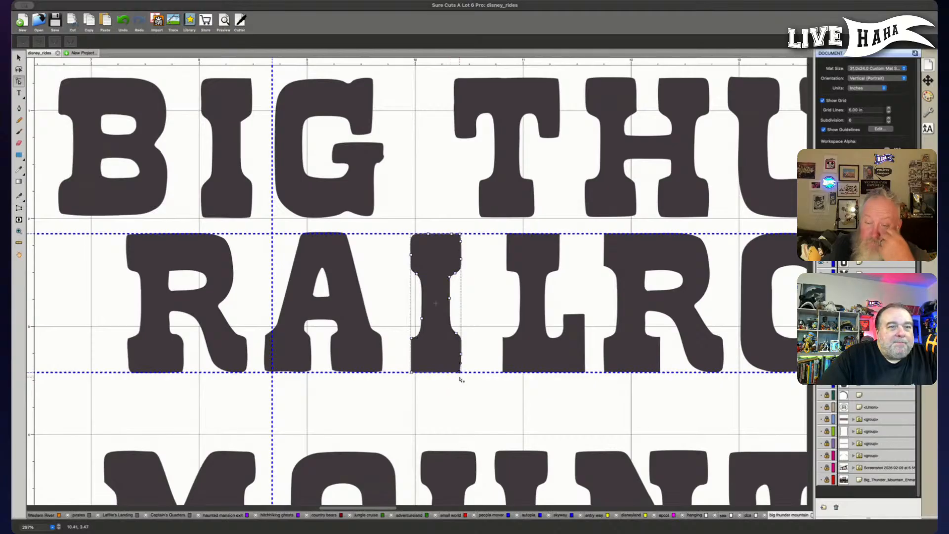
{"action": "left_click", "coordinate": [465, 378]}
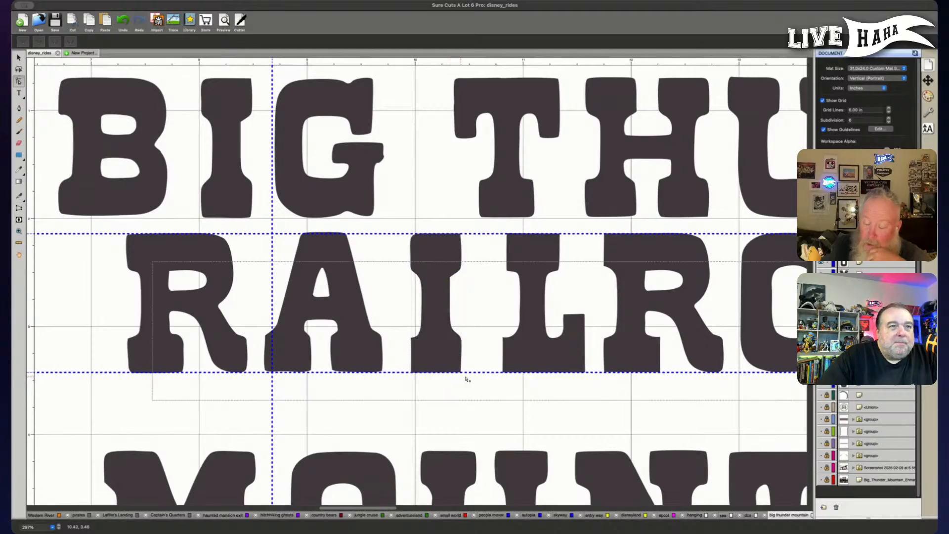
{"action": "left_click", "coordinate": [461, 339]}
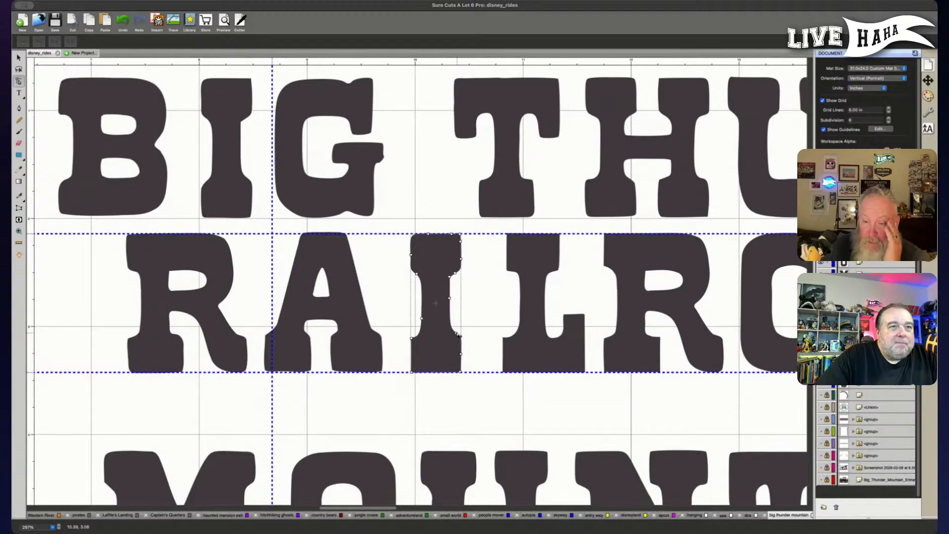
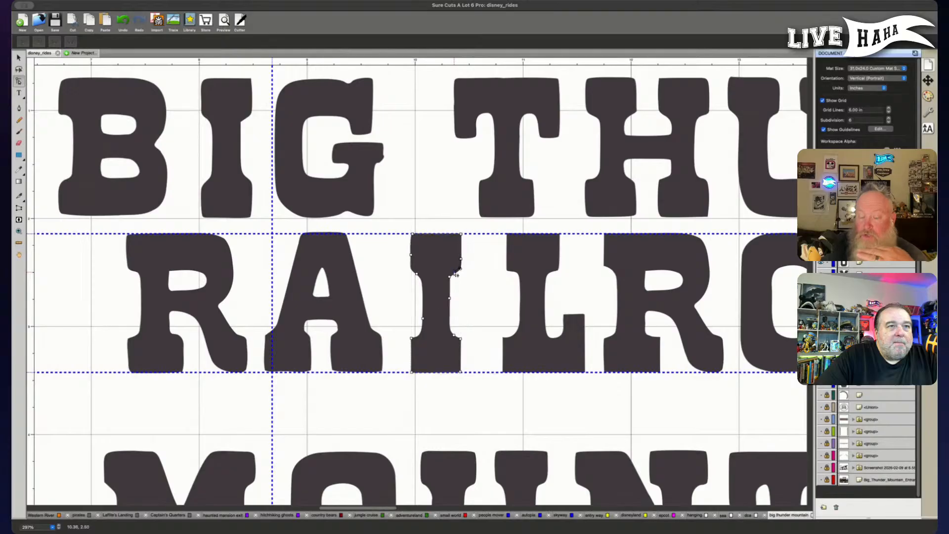
Square the lower-right corner of the I's top serif and delete the surplus node there.
{"action": "left_click", "coordinate": [455, 273]}
{"action": "left_click_drag", "start_coordinate": [453, 273], "coordinate": [452, 272]}
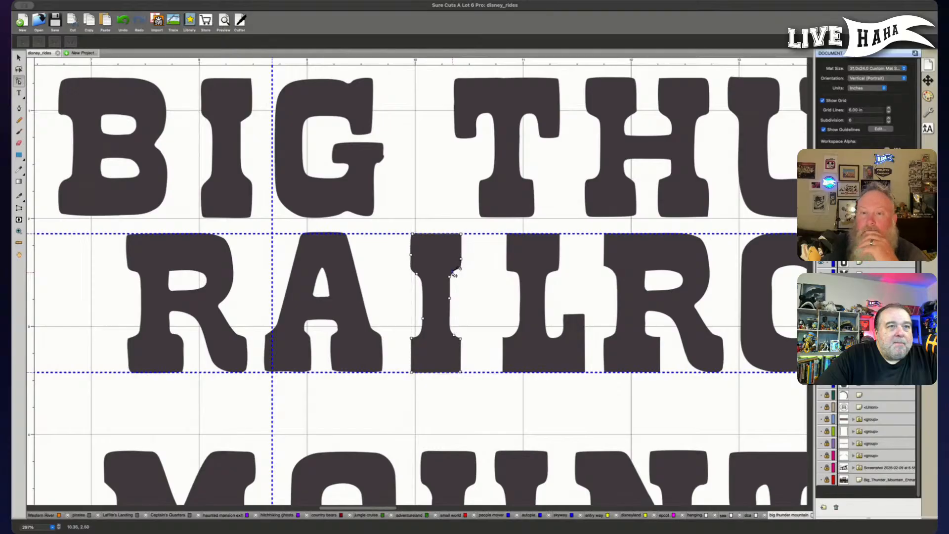
{"action": "left_click", "coordinate": [454, 273]}
{"action": "left_click", "coordinate": [461, 267]}
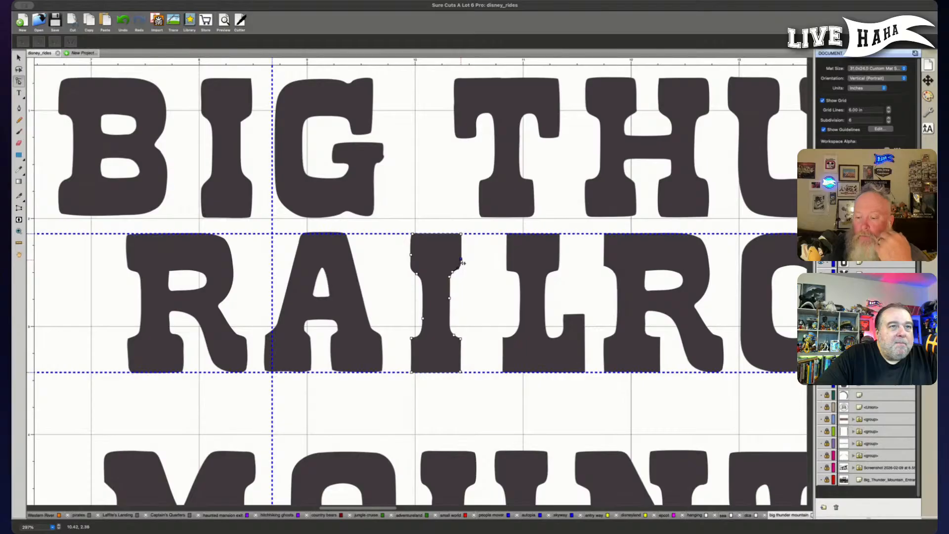
{"action": "left_click", "coordinate": [456, 262]}
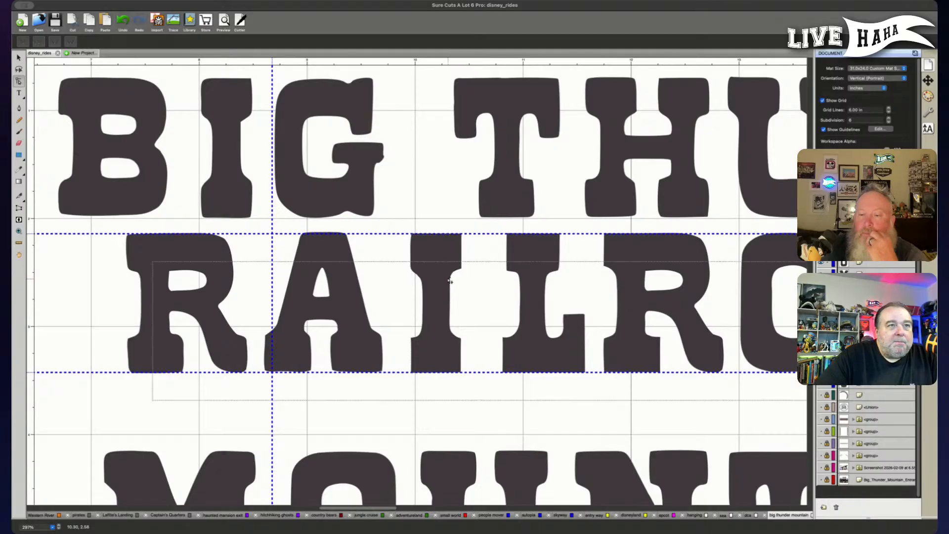
{"action": "left_click", "coordinate": [453, 272]}
{"action": "key", "text": "Delete"}
Smooth the curve where the right side of the I's top serif runs into the stem.
{"action": "key", "text": "super+a"}
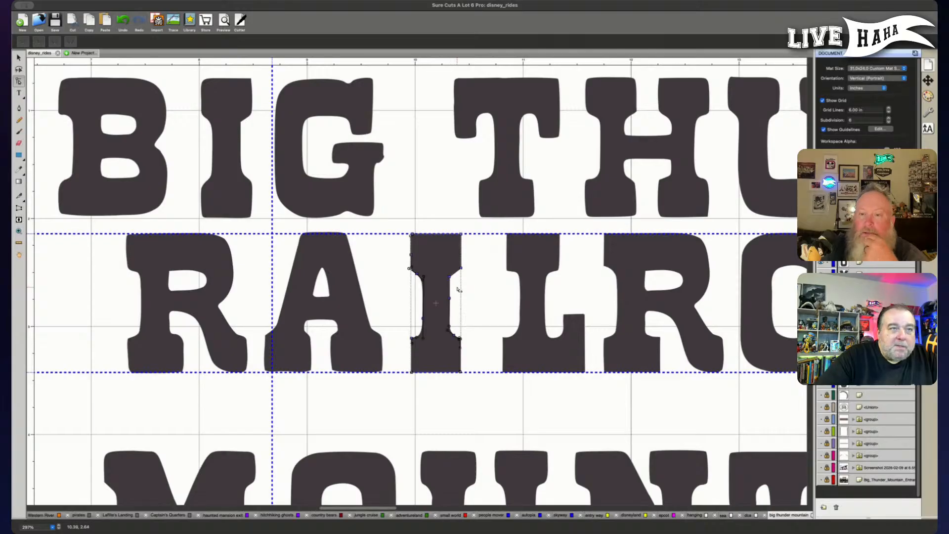
{"action": "left_click", "coordinate": [453, 282]}
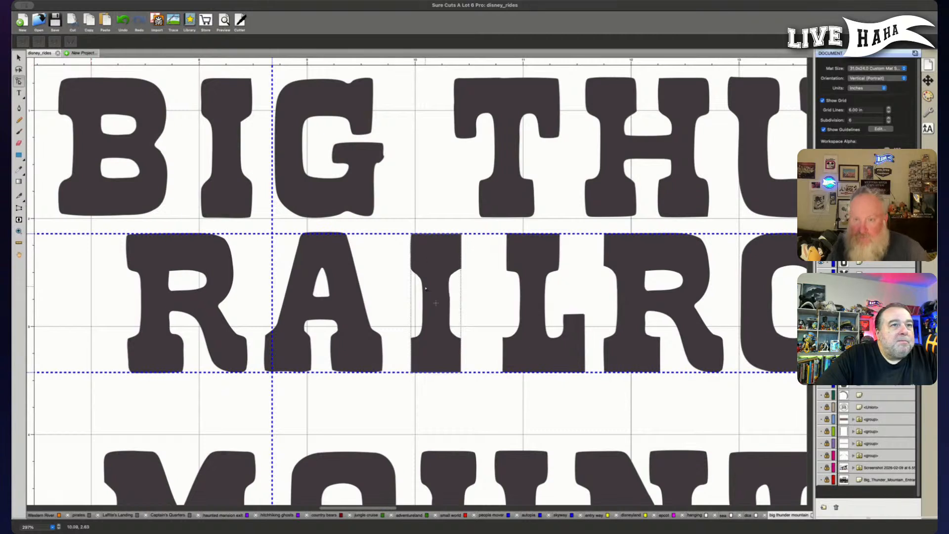
{"action": "mouse_move", "coordinate": [452, 279]}
{"action": "left_mouse_down"}
{"action": "mouse_move", "coordinate": [465, 285]}
{"action": "mouse_move", "coordinate": [452, 284]}
{"action": "left_mouse_up"}
{"action": "left_click", "coordinate": [490, 291]}
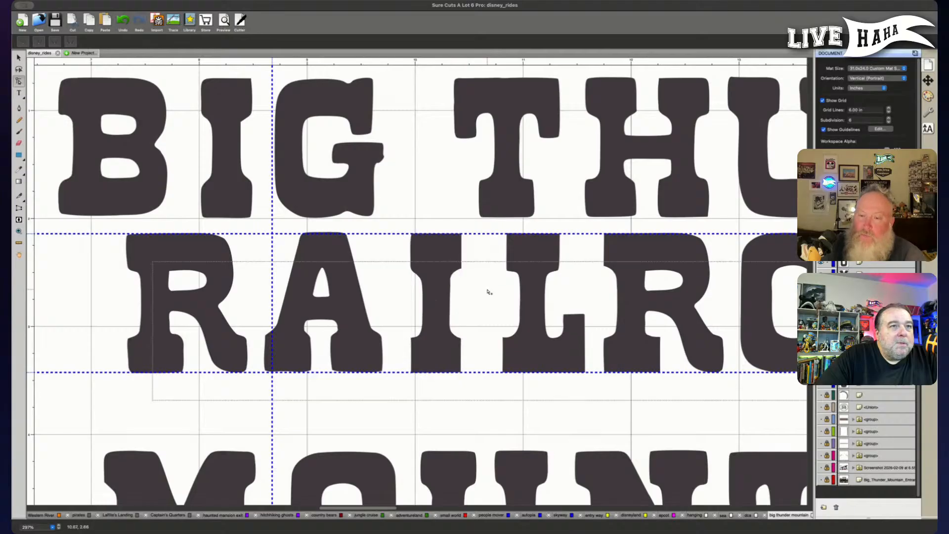
Reshape the lower-left corner of the I's top serif and remove the extra node on its left edge.
{"action": "left_click", "coordinate": [424, 287]}
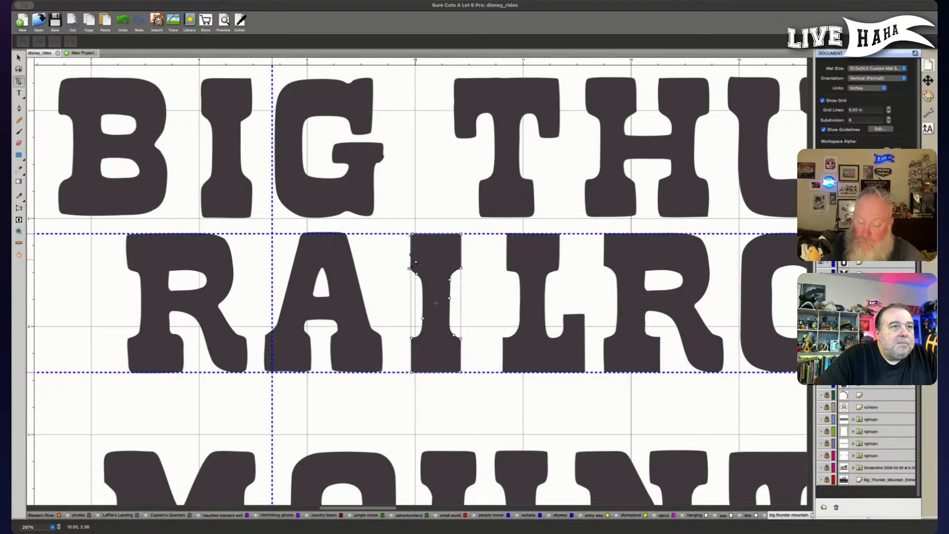
{"action": "left_click_drag", "start_coordinate": [437, 269], "coordinate": [401, 271]}
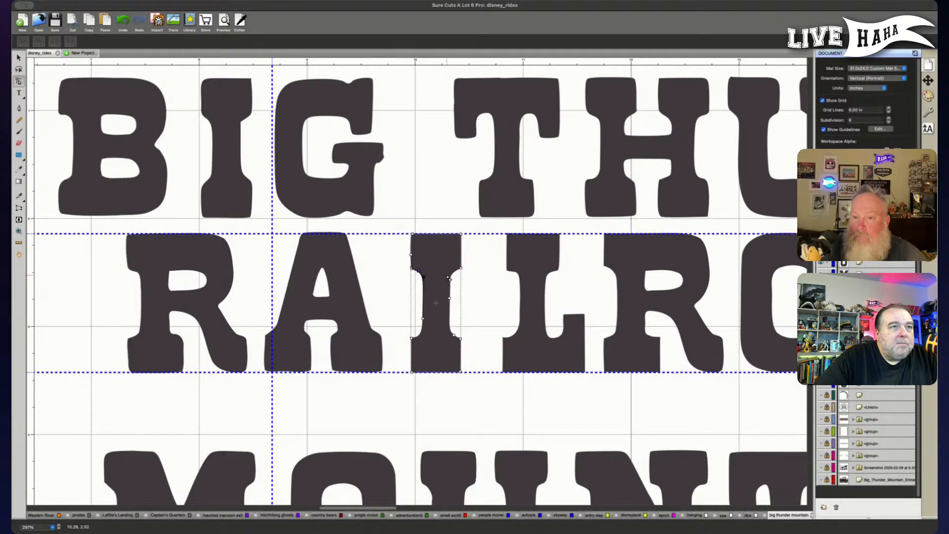
{"action": "left_click_drag", "start_coordinate": [414, 257], "coordinate": [404, 254]}
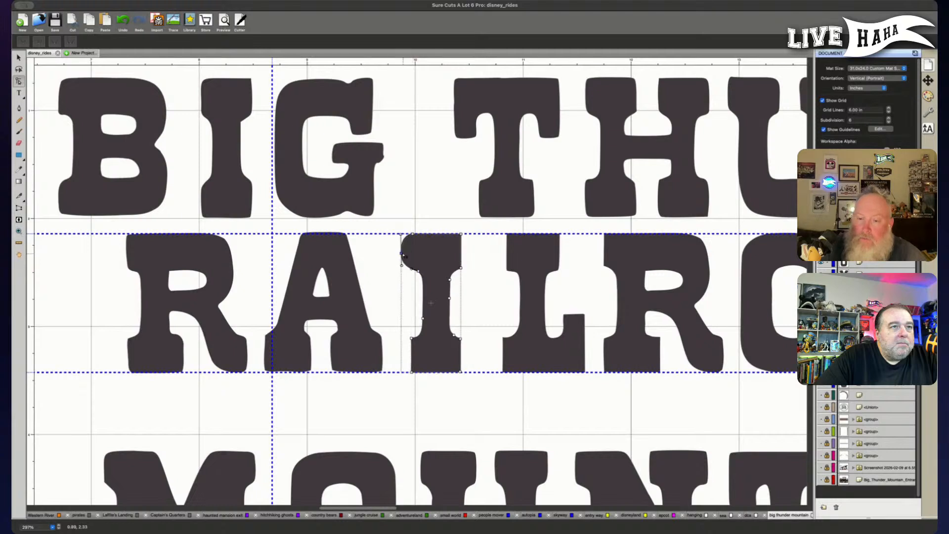
{"action": "left_click", "coordinate": [24, 42]}
Nudge the left-edge nodes of the I's top serif inward to line up with the bottom foot.
{"action": "left_click_drag", "start_coordinate": [393, 246], "coordinate": [417, 260]}
{"action": "key", "text": "Right"}
{"action": "key", "text": "Right"}
{"action": "key", "text": "Right"}
{"action": "key", "text": "Right"}
{"action": "key", "text": "Right"}
{"action": "key", "text": "Right"}
{"action": "key", "text": "Right"}
{"action": "key", "text": "Right"}
{"action": "key", "text": "Right"}
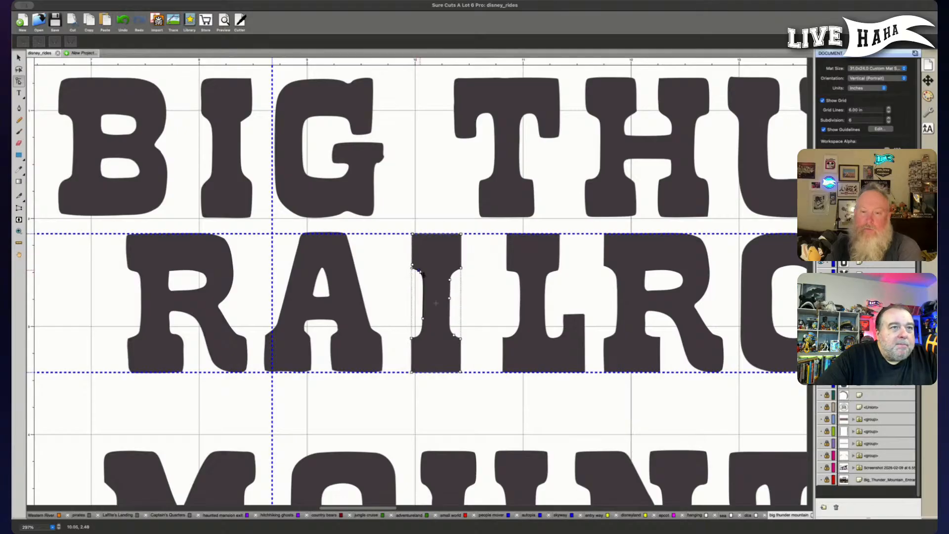
Refine the node where the left side of the I's top serif curves into the stem.
{"action": "left_click", "coordinate": [393, 272]}
{"action": "left_click", "coordinate": [417, 271]}
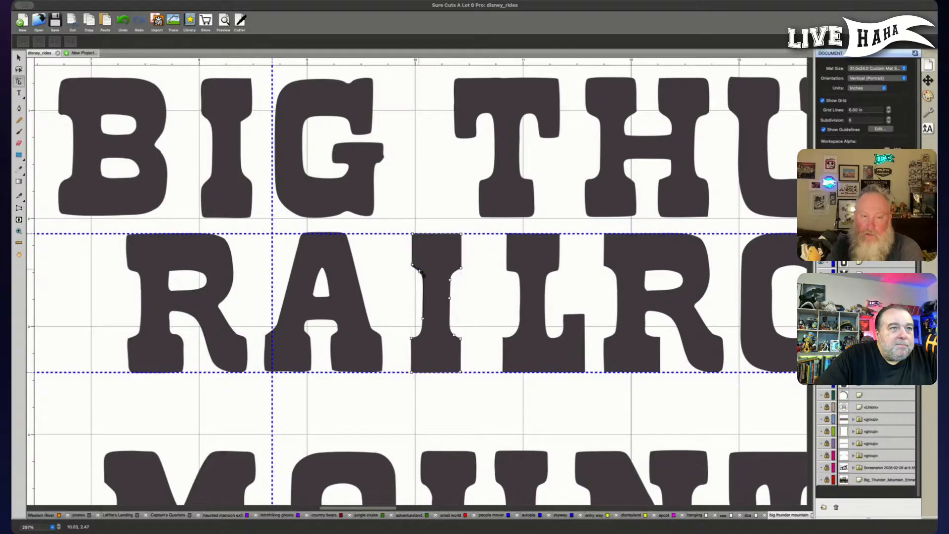
{"action": "left_click", "coordinate": [385, 270]}
{"action": "left_click", "coordinate": [395, 267]}
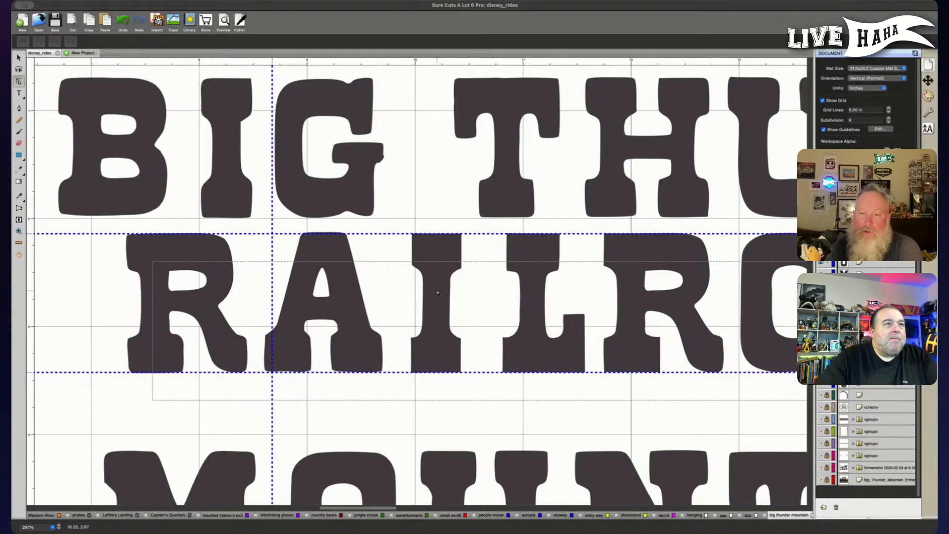
Review the letter shapes across all three lines of the sign, including the middle letters of RAILROAD up close.
{"action": "key", "text": "v"}
{"action": "scroll", "coordinate": [436, 294], "scroll_direction": "down", "scroll_amount": 1}
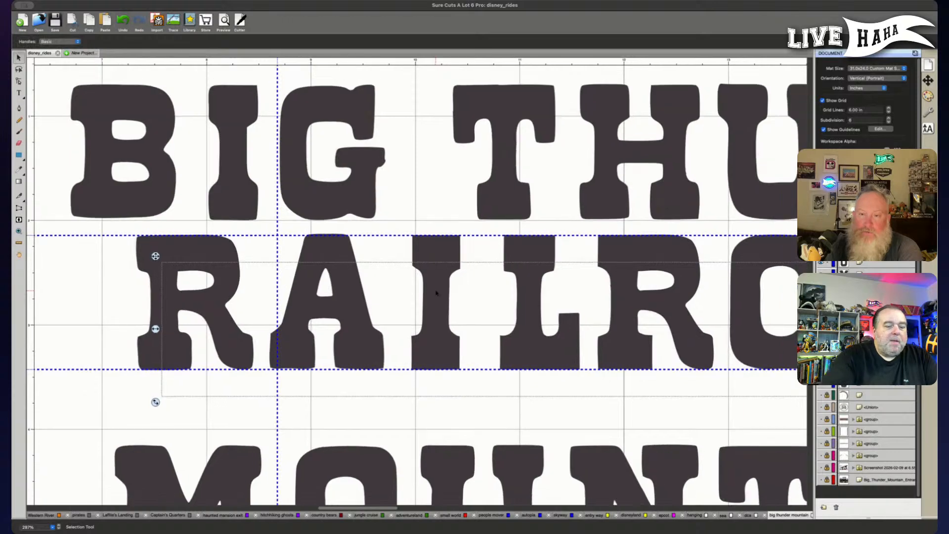
{"action": "scroll", "coordinate": [437, 293], "scroll_direction": "down", "scroll_amount": 5}
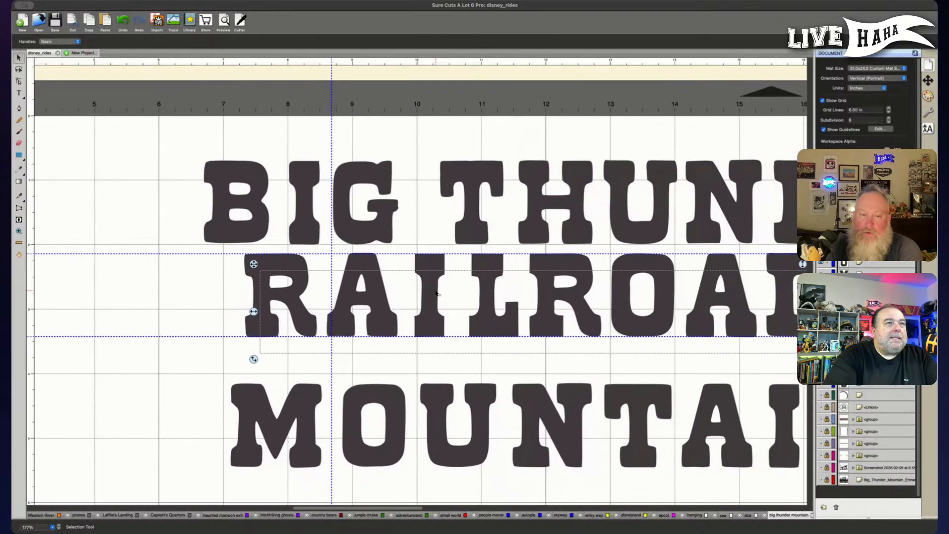
{"action": "scroll", "coordinate": [426, 295], "scroll_direction": "right", "scroll_amount": 5}
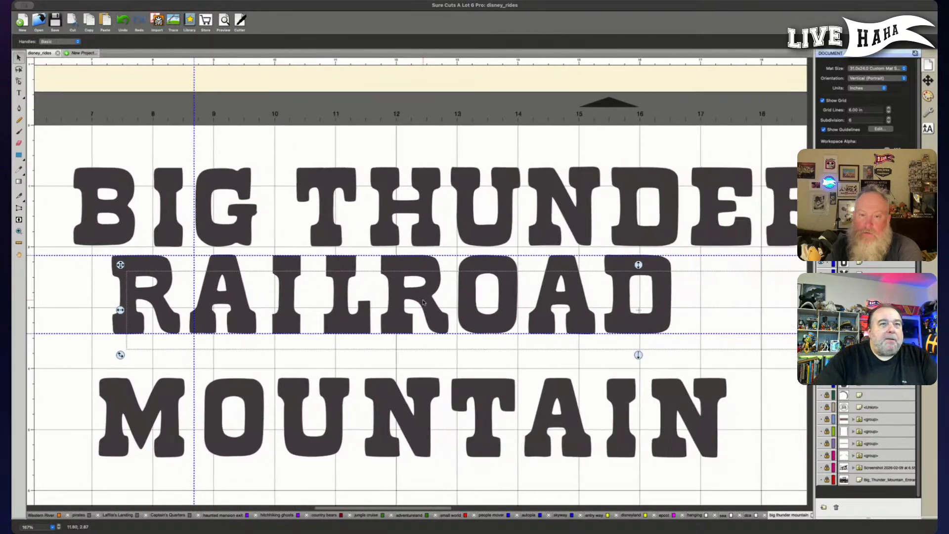
{"action": "scroll", "coordinate": [403, 297], "scroll_direction": "down", "scroll_amount": 2}
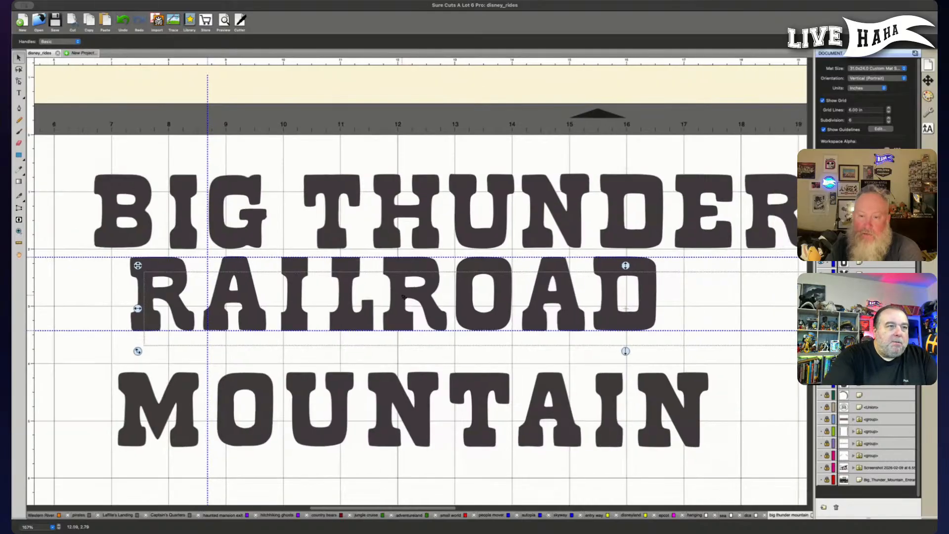
{"action": "scroll", "coordinate": [403, 297], "scroll_direction": "down", "scroll_amount": 1}
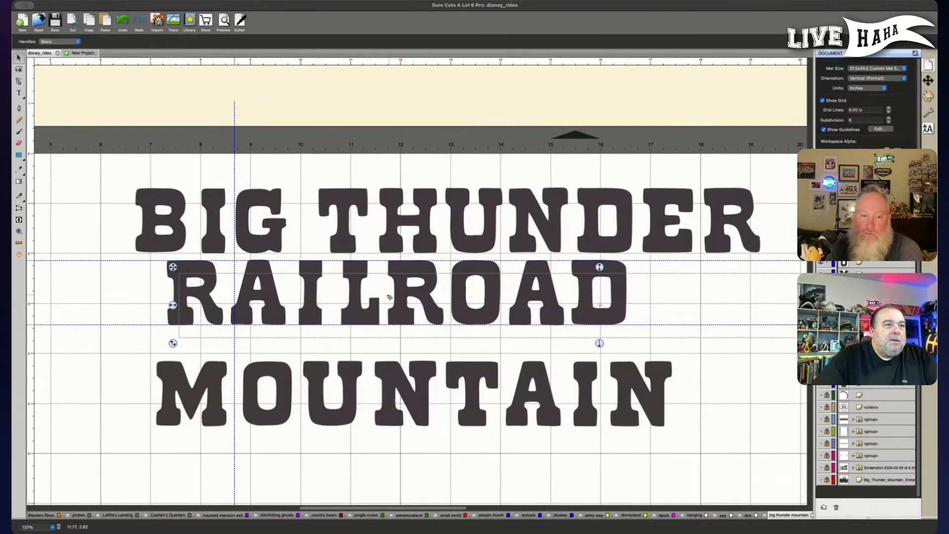
{"action": "scroll", "coordinate": [394, 297], "scroll_direction": "up", "scroll_amount": 6}
{"action": "scroll", "coordinate": [359, 296], "scroll_direction": "up", "scroll_amount": 5}
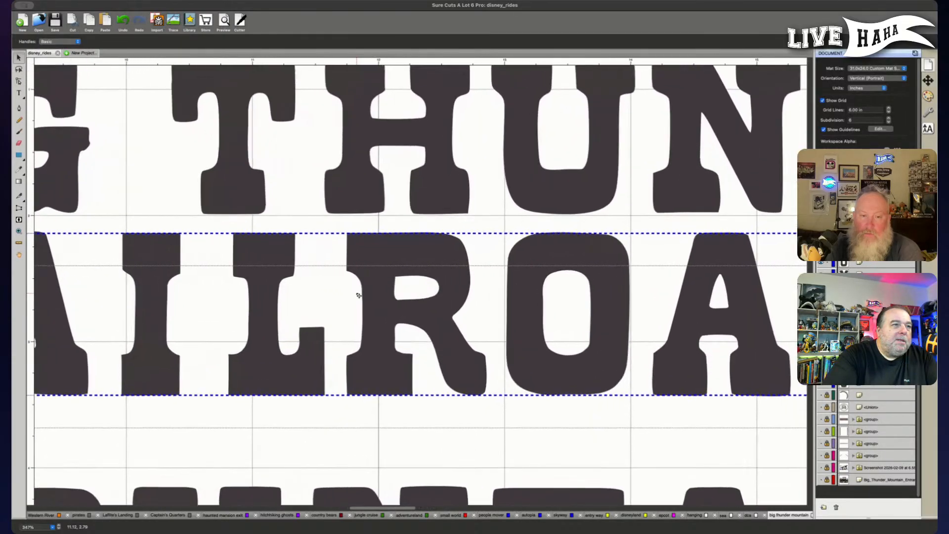
{"action": "scroll", "coordinate": [262, 371], "scroll_direction": "up", "scroll_amount": 1}
{"action": "scroll", "coordinate": [261, 371], "scroll_direction": "left", "scroll_amount": 1}
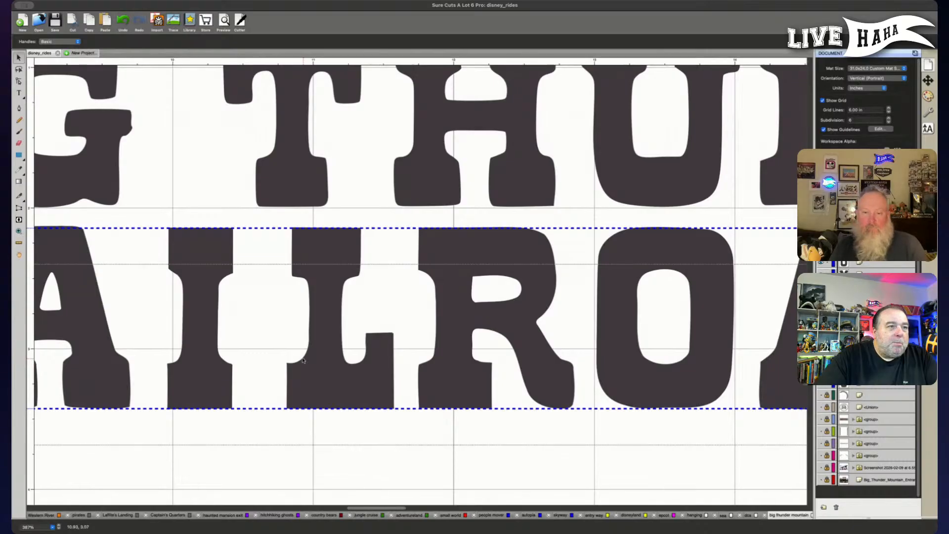
Adjust the nodes where the left side of the L's stem meets its foot in RAILROAD.
{"action": "double_click", "coordinate": [305, 369]}
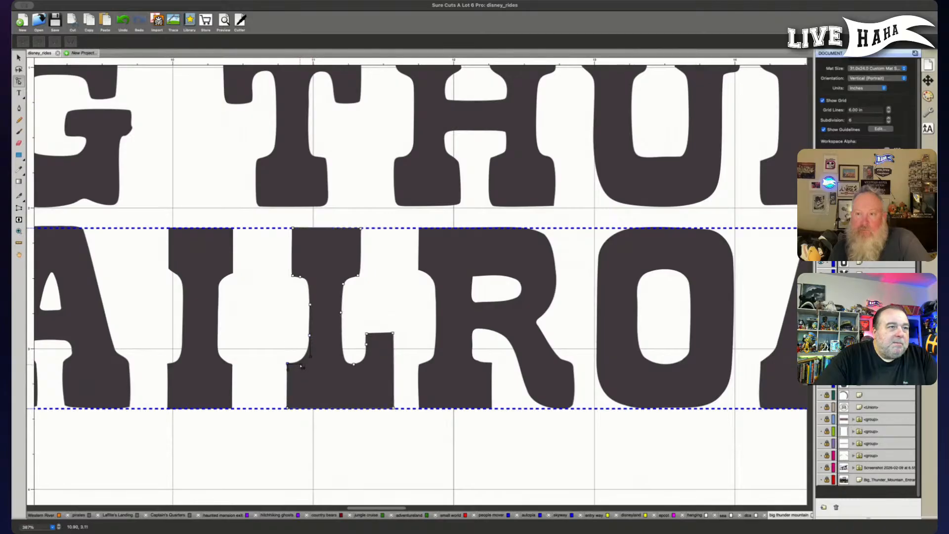
{"action": "left_click", "coordinate": [311, 337]}
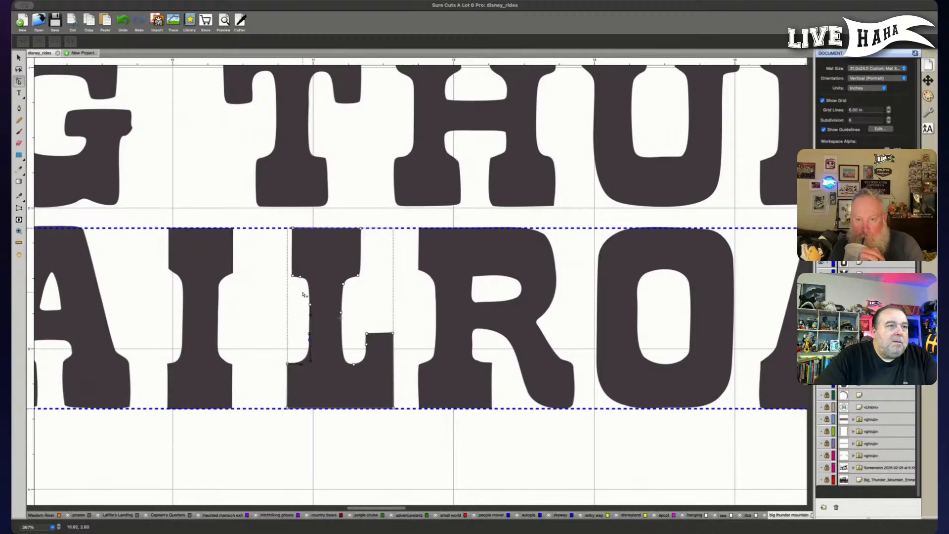
{"action": "left_click", "coordinate": [328, 452]}
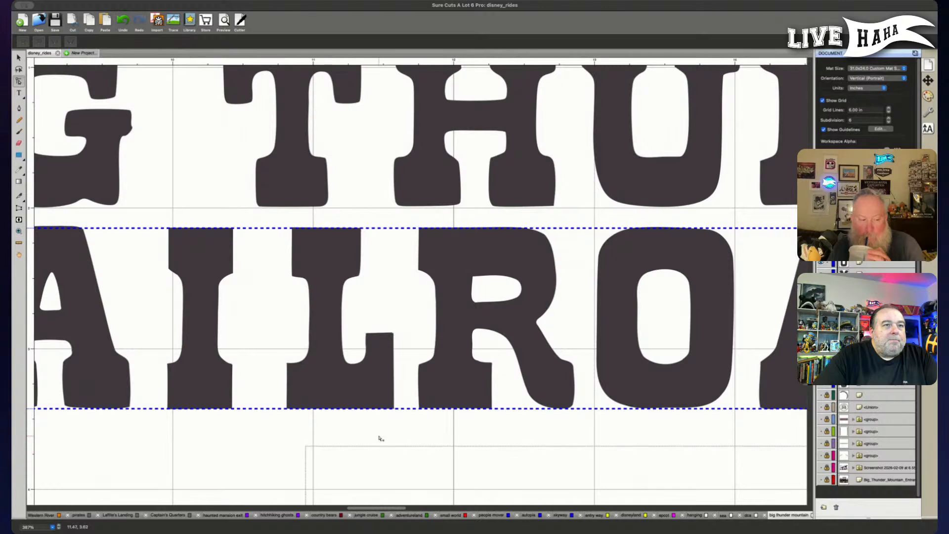
Adjust the nodes where the right side of the second R's stem curves into its foot in RAILROAD.
{"action": "left_click", "coordinate": [474, 347]}
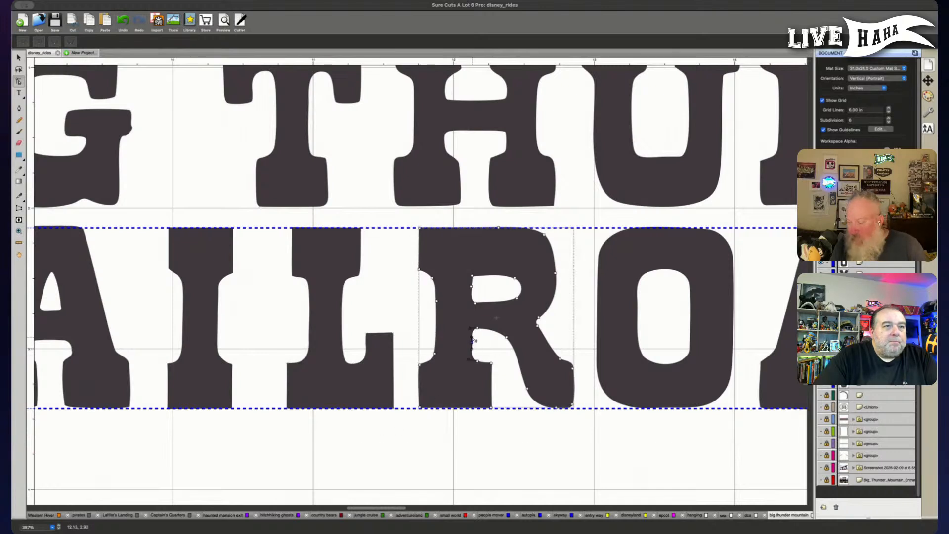
{"action": "left_click_drag", "start_coordinate": [468, 406], "coordinate": [468, 442]}
{"action": "left_click", "coordinate": [465, 353]}
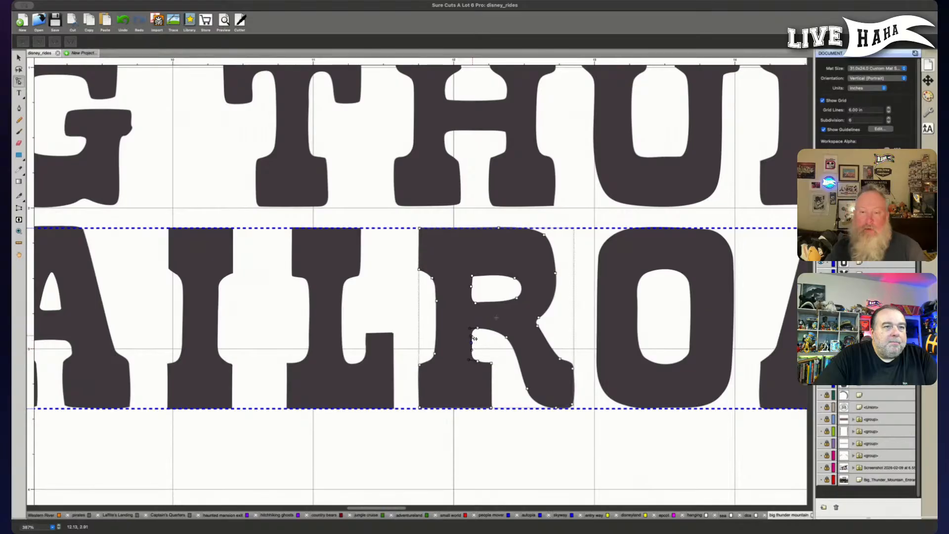
{"action": "left_click", "coordinate": [474, 429]}
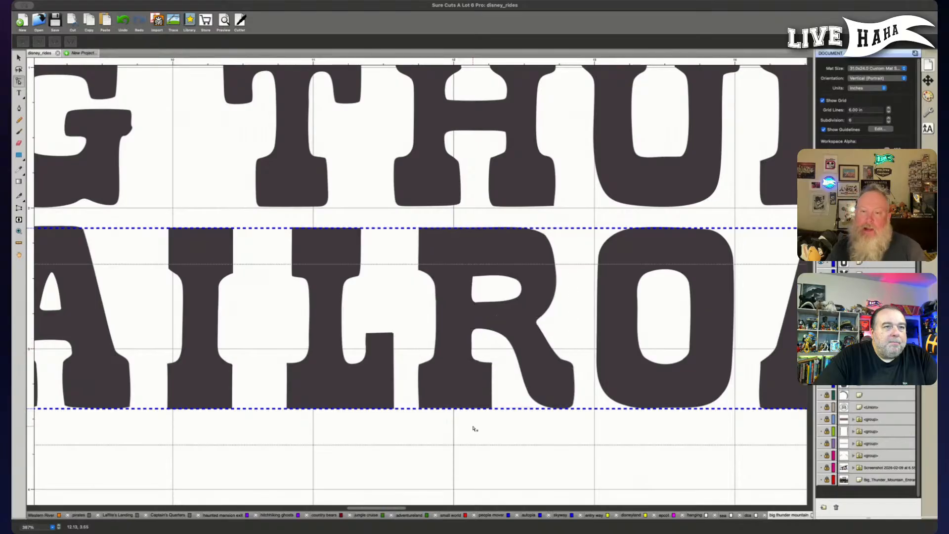
{"action": "left_click", "coordinate": [487, 371]}
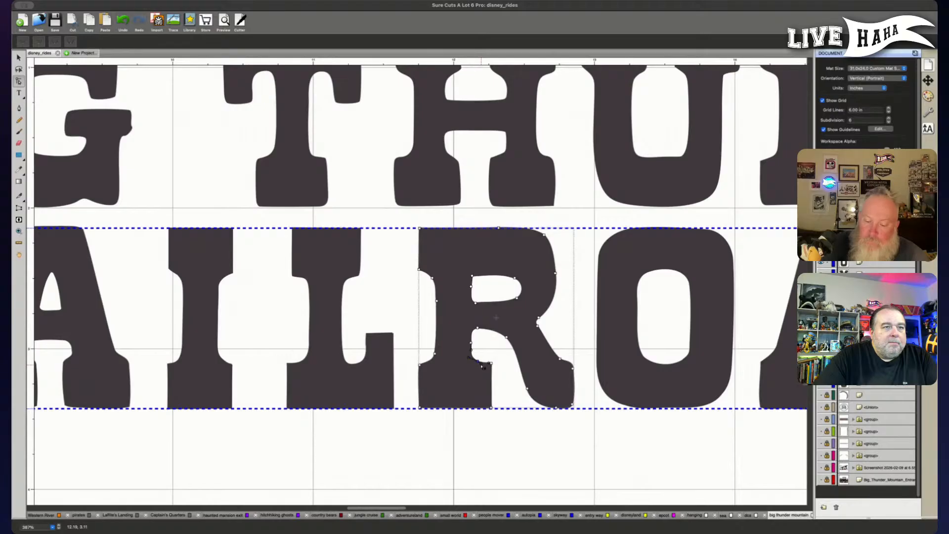
{"action": "left_click", "coordinate": [485, 449]}
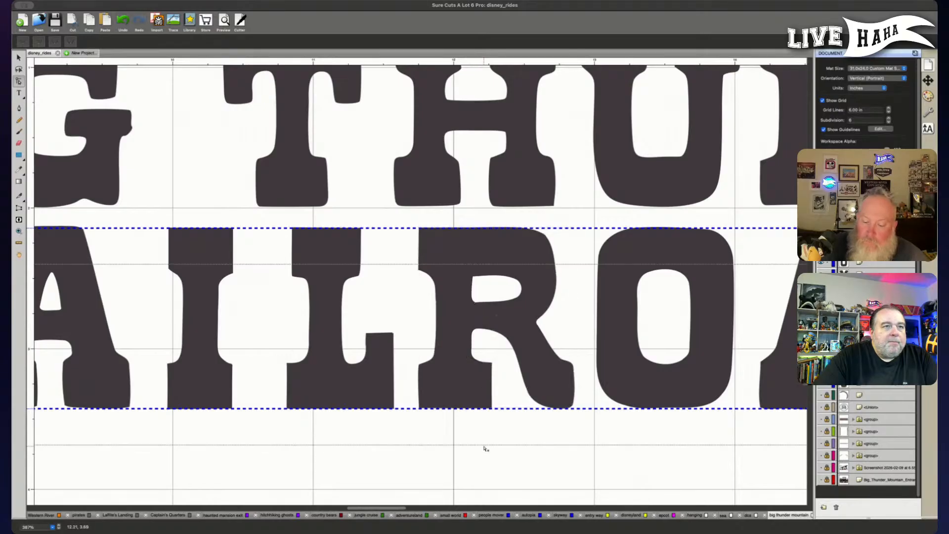
Refine the nodes where the left side of the second R's stem meets its foot, and adjust the foot's upper-left corner.
{"action": "left_click", "coordinate": [443, 352]}
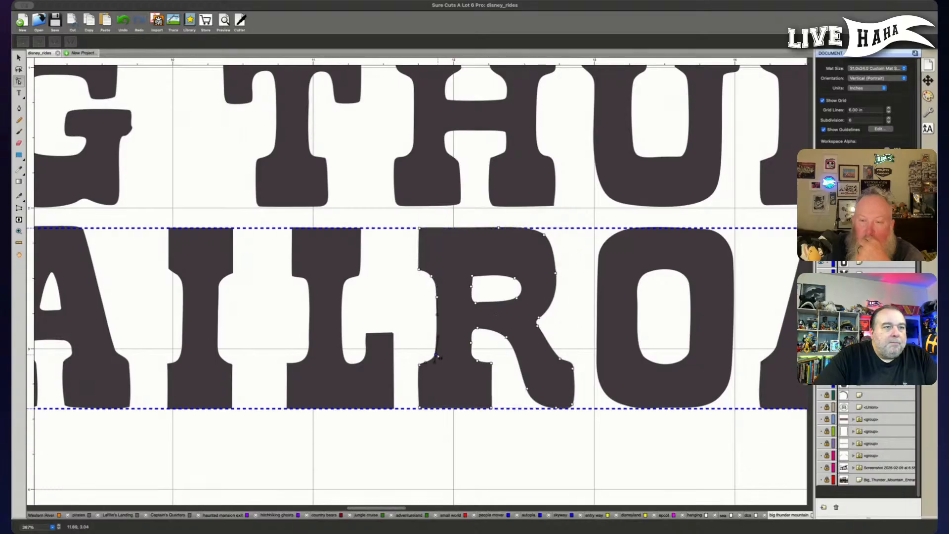
{"action": "left_click", "coordinate": [456, 433]}
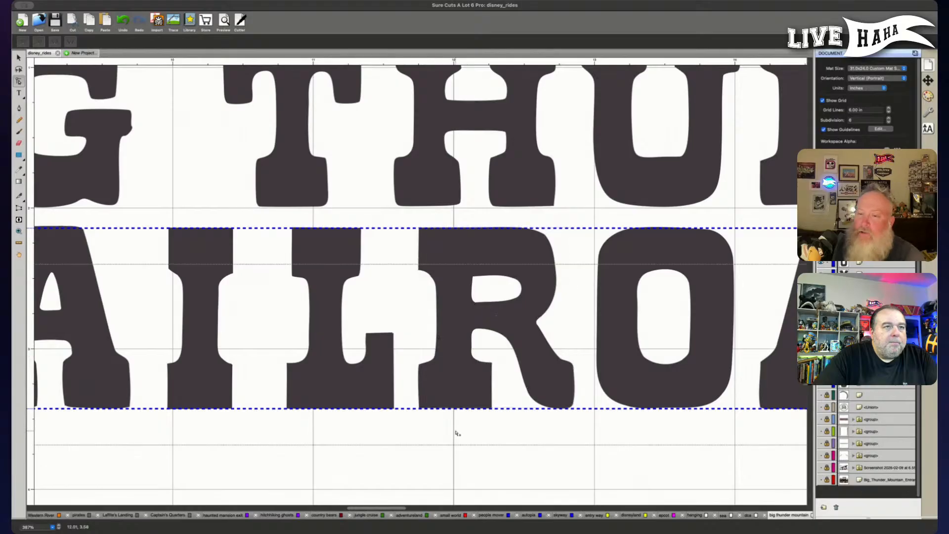
{"action": "left_click", "coordinate": [421, 370]}
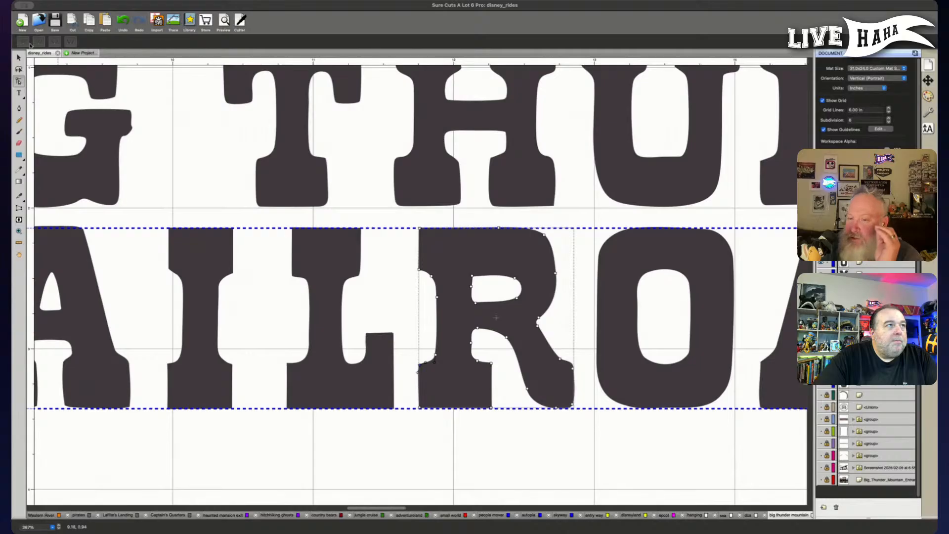
{"action": "left_click", "coordinate": [250, 209]}
{"action": "left_click", "coordinate": [425, 359]}
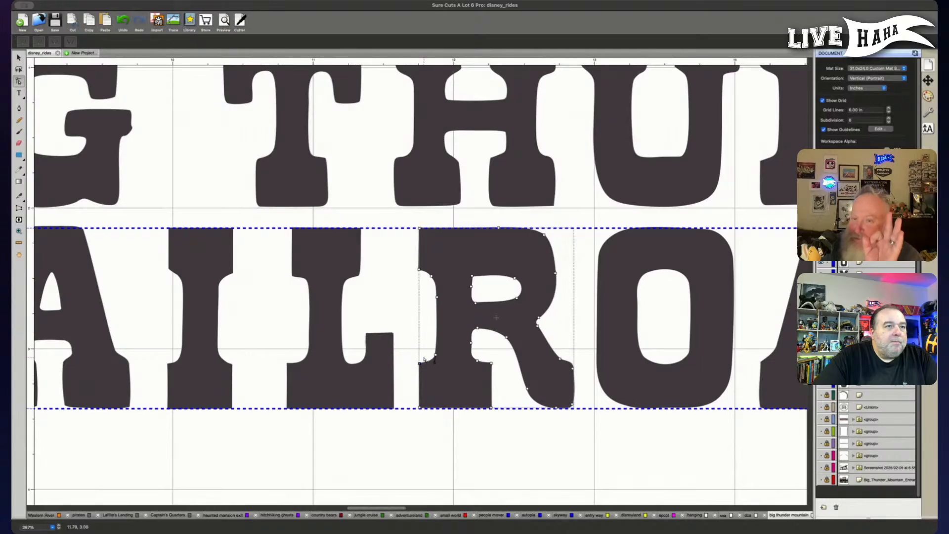
{"action": "left_click", "coordinate": [458, 436]}
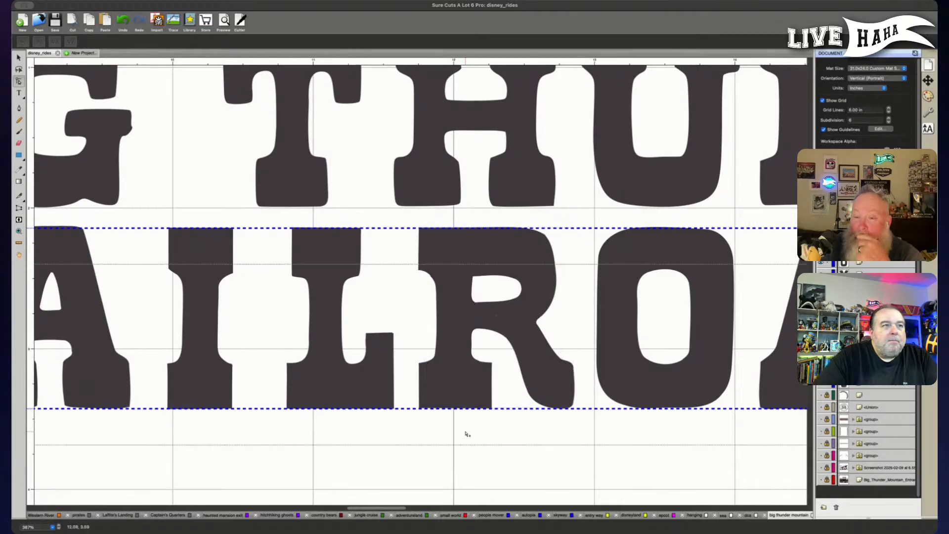
Even out the undersides of the L's top serif on both sides of its stem in RAILROAD.
{"action": "scroll", "coordinate": [465, 435], "scroll_direction": "left", "scroll_amount": 3}
{"action": "left_click", "coordinate": [375, 281]}
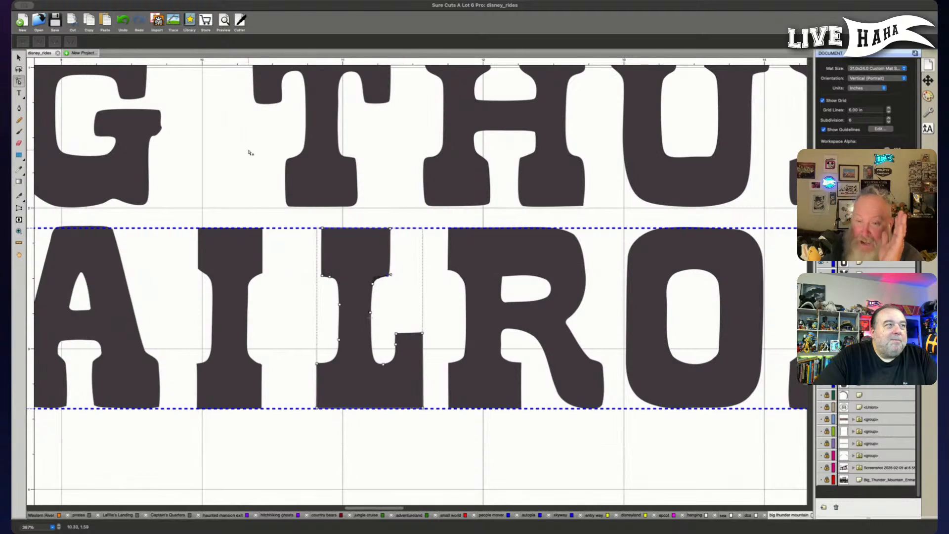
{"action": "left_click", "coordinate": [391, 274]}
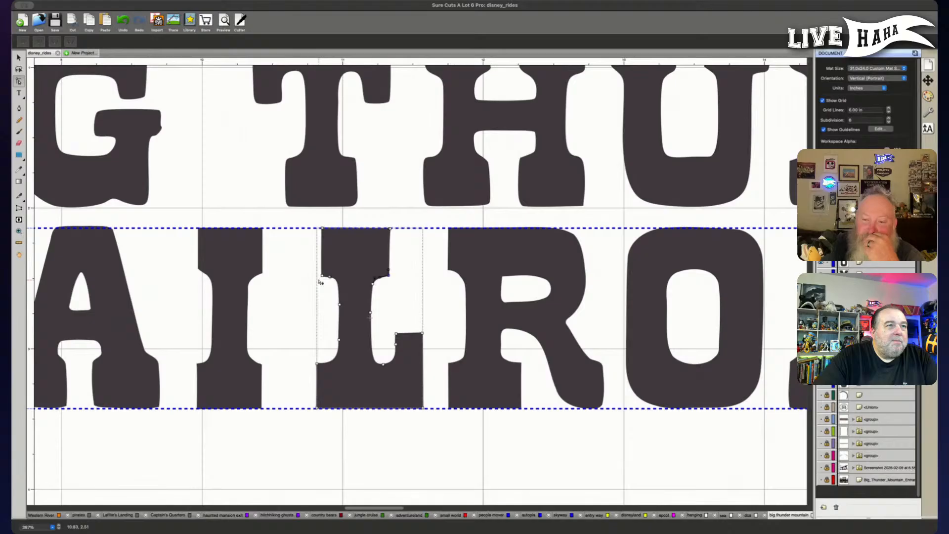
{"action": "left_click", "coordinate": [301, 341]}
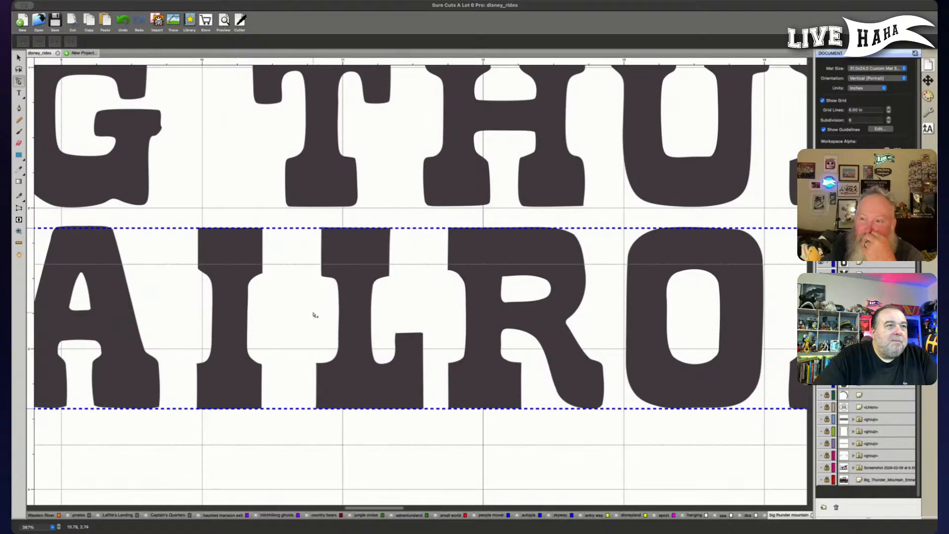
{"action": "left_click", "coordinate": [327, 275]}
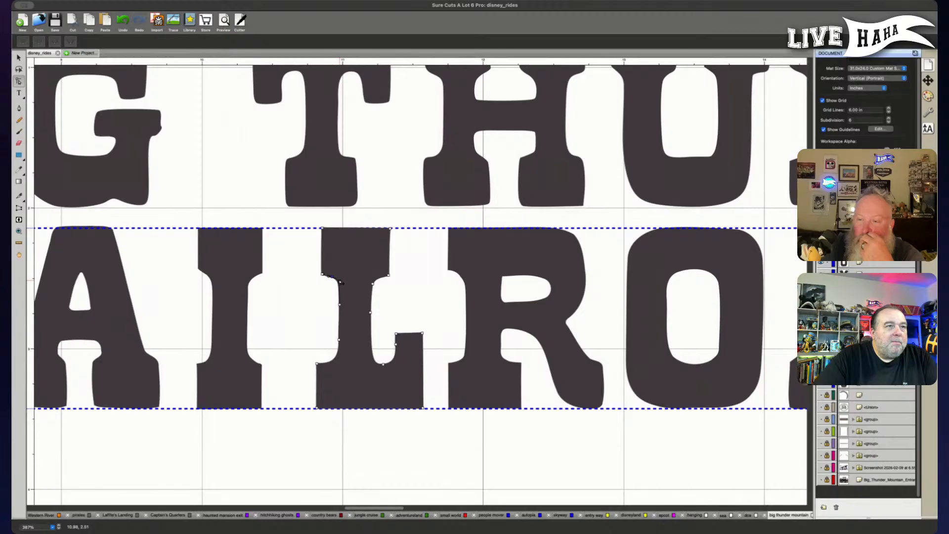
{"action": "left_click", "coordinate": [308, 333]}
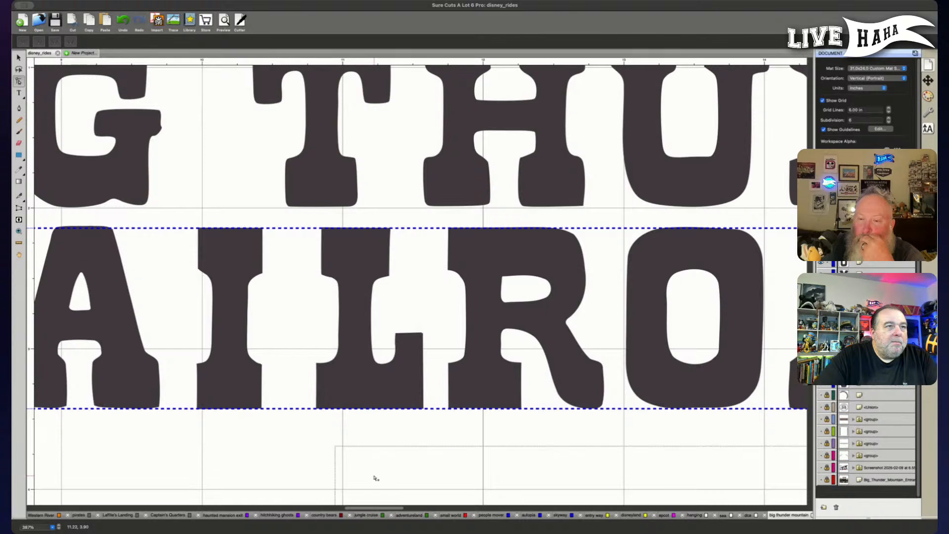
Adjust the nodes on both sides of the I's stem just below its top serif in RAILROAD.
{"action": "left_click", "coordinate": [249, 291]}
{"action": "left_click_drag", "start_coordinate": [248, 288], "coordinate": [248, 286]}
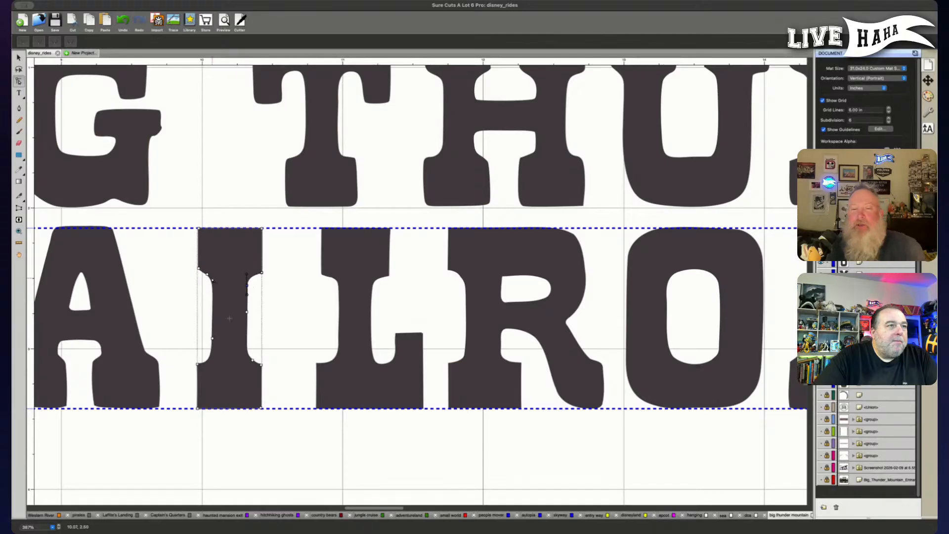
{"action": "left_click", "coordinate": [214, 339]}
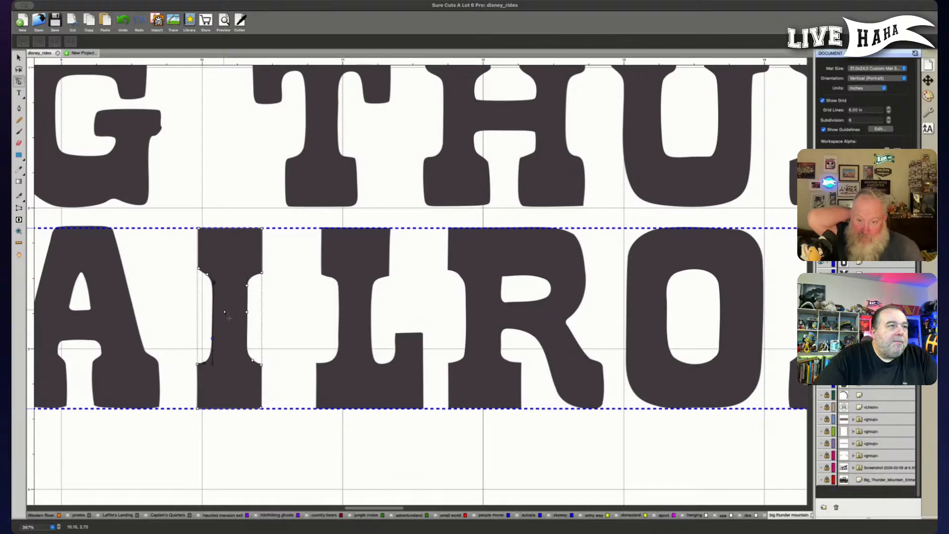
{"action": "left_click", "coordinate": [212, 279]}
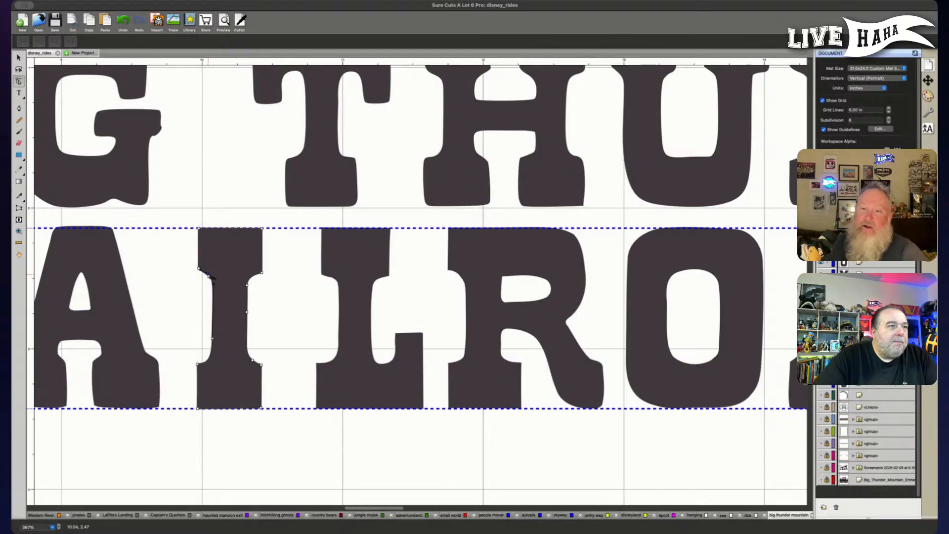
{"action": "left_click", "coordinate": [302, 320]}
{"action": "left_click", "coordinate": [212, 280]}
{"action": "left_click", "coordinate": [213, 277]}
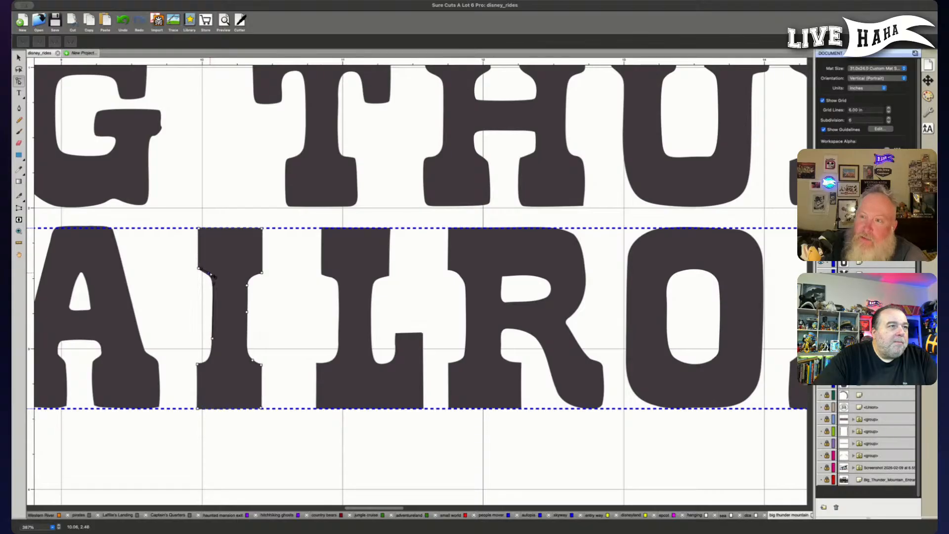
{"action": "left_click_drag", "start_coordinate": [210, 273], "coordinate": [209, 273]}
{"action": "left_click", "coordinate": [288, 361]}
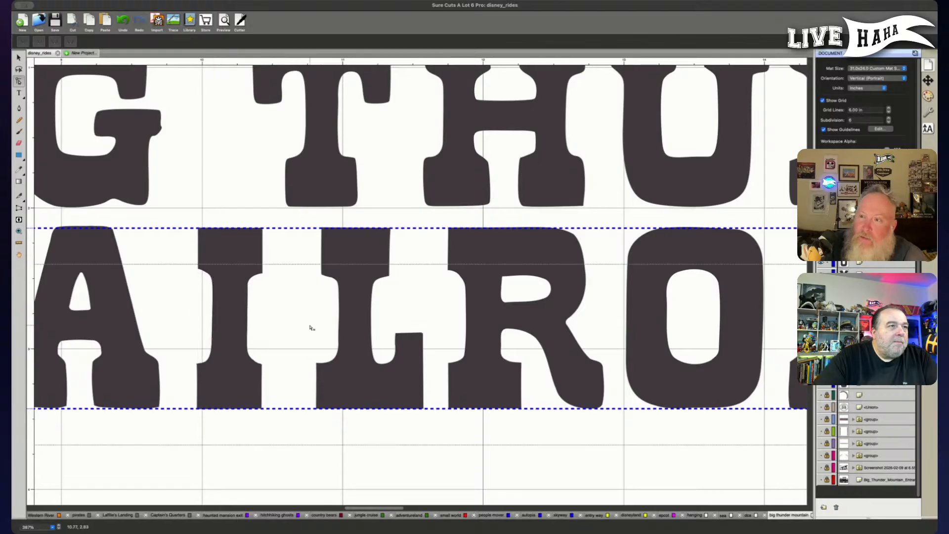
Lower the bottom-left corner of the I's top serif to match its right side and smooth the curve into the stem.
{"action": "left_click", "coordinate": [204, 279]}
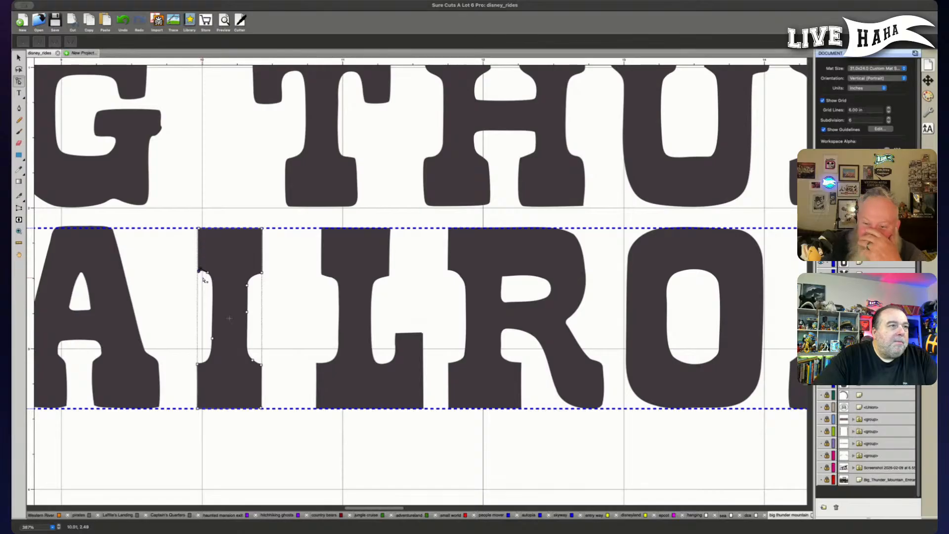
{"action": "left_click_drag", "start_coordinate": [202, 275], "coordinate": [211, 271]}
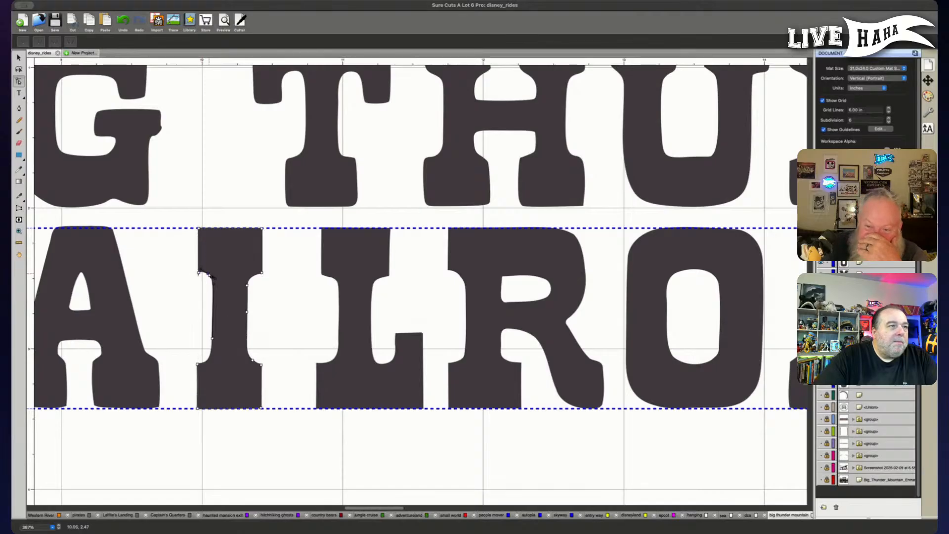
{"action": "left_click", "coordinate": [271, 461]}
{"action": "left_click", "coordinate": [215, 279]}
{"action": "left_click_drag", "start_coordinate": [211, 278], "coordinate": [213, 281]}
{"action": "left_click", "coordinate": [271, 456]}
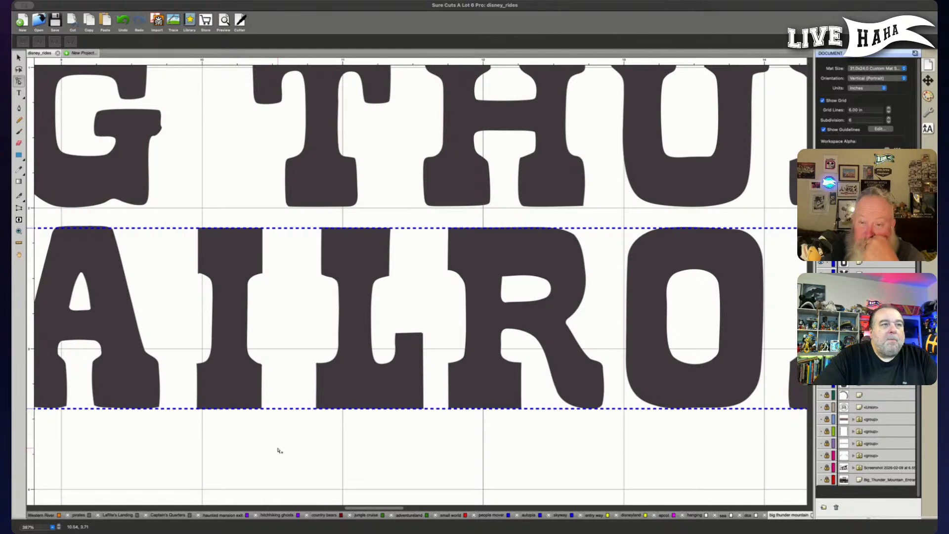
Nudge the left-edge nodes of the I's foot inward to line up with its top serif.
{"action": "left_click", "coordinate": [252, 362]}
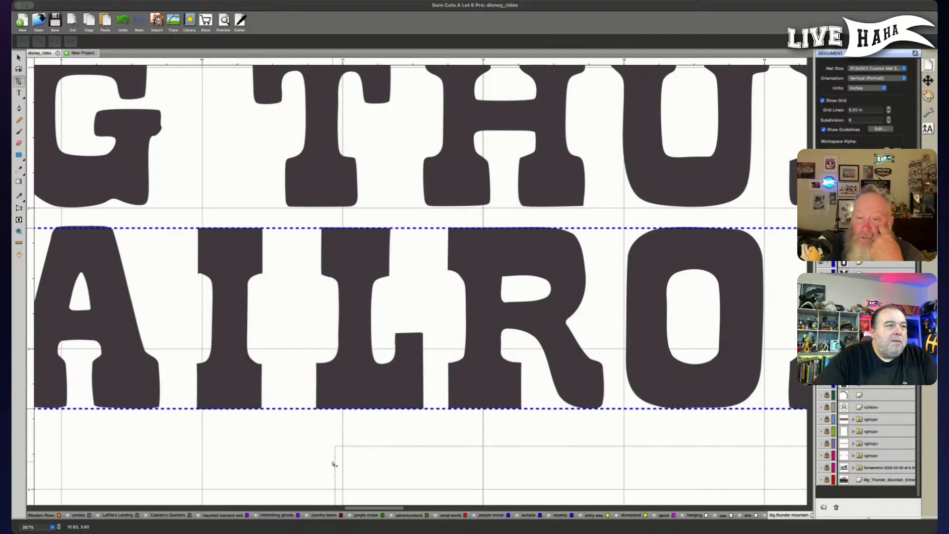
{"action": "left_click_drag", "start_coordinate": [170, 349], "coordinate": [204, 439]}
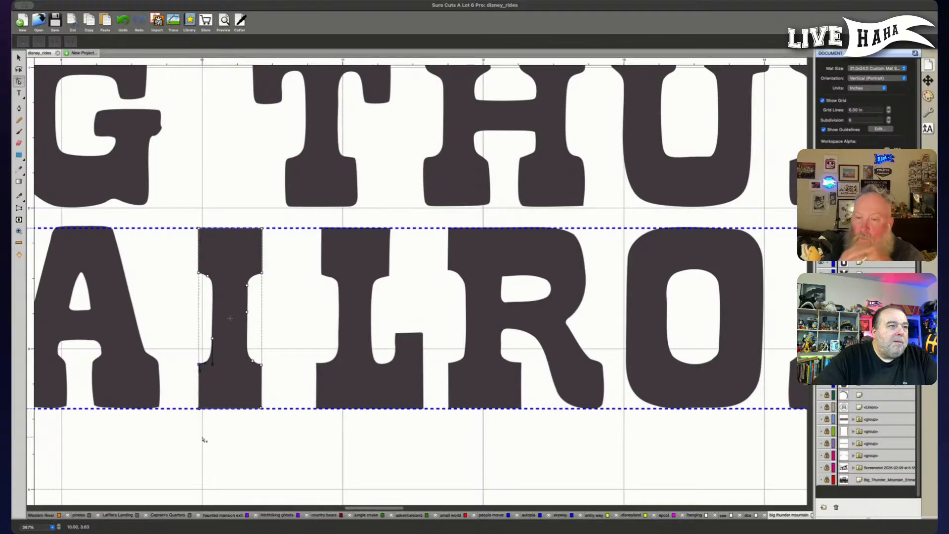
{"action": "left_click", "coordinate": [204, 440]}
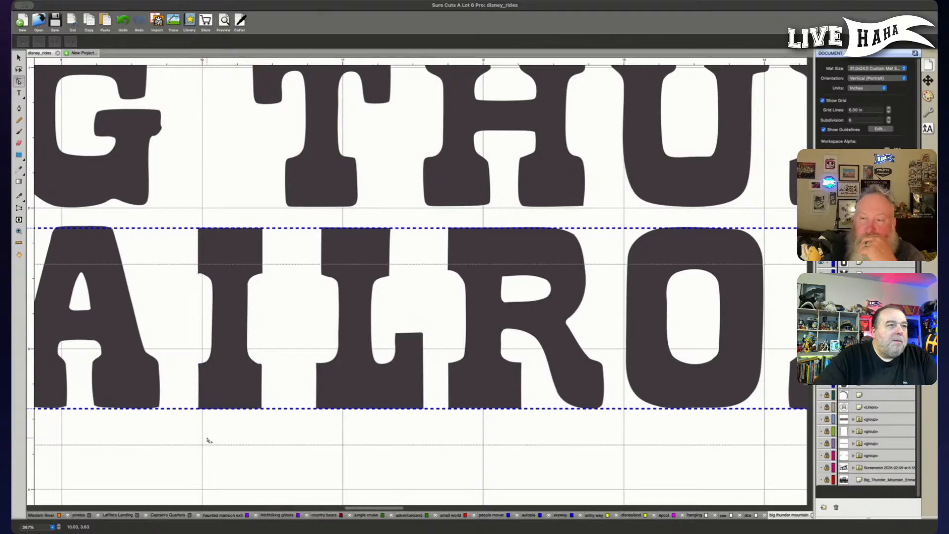
Refine the nodes on both sides of the I's lower stem where it curves into the foot.
{"action": "left_click", "coordinate": [215, 359]}
{"action": "left_click", "coordinate": [215, 341]}
{"action": "left_click", "coordinate": [245, 354]}
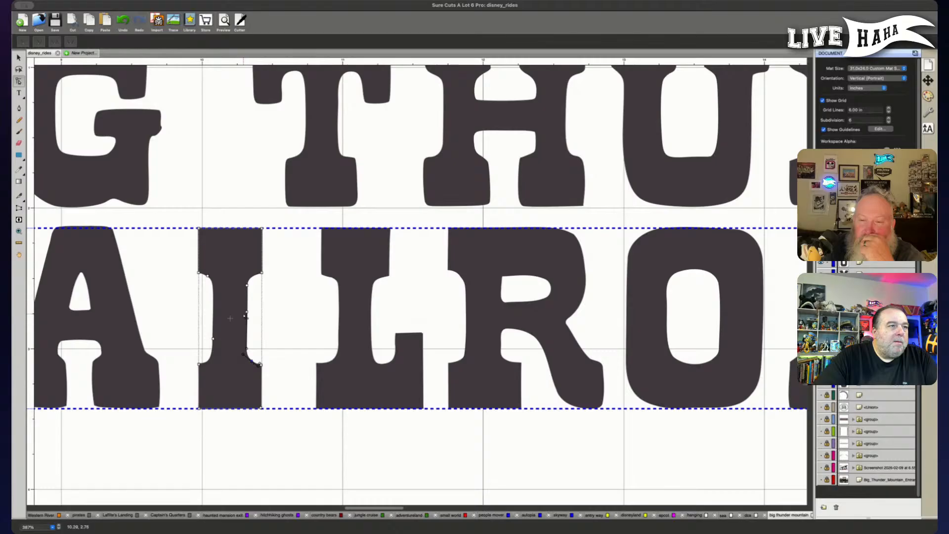
{"action": "left_click", "coordinate": [305, 460]}
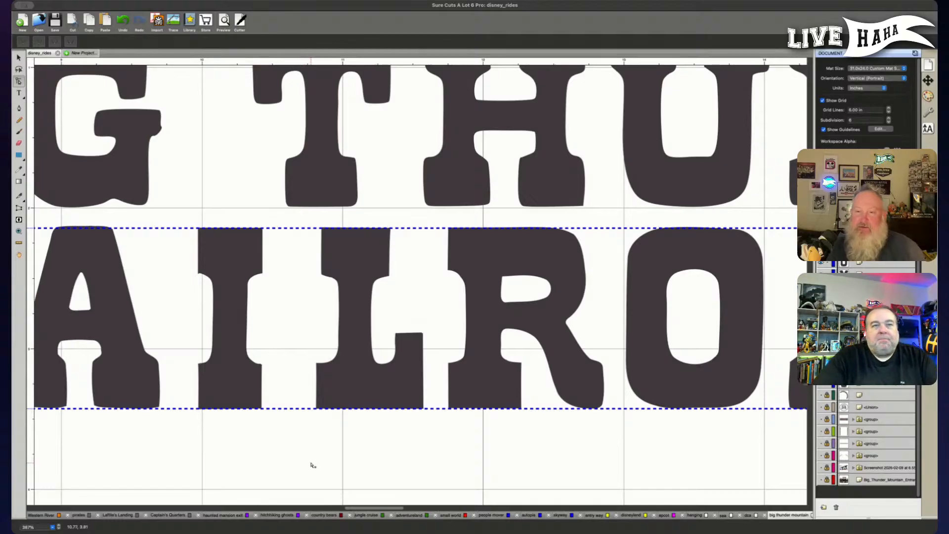
Remove the extra nodes along the bottom edges of both feet of the first A in RAILROAD.
{"action": "scroll", "coordinate": [312, 464], "scroll_direction": "left", "scroll_amount": 1}
{"action": "left_click", "coordinate": [599, 394]}
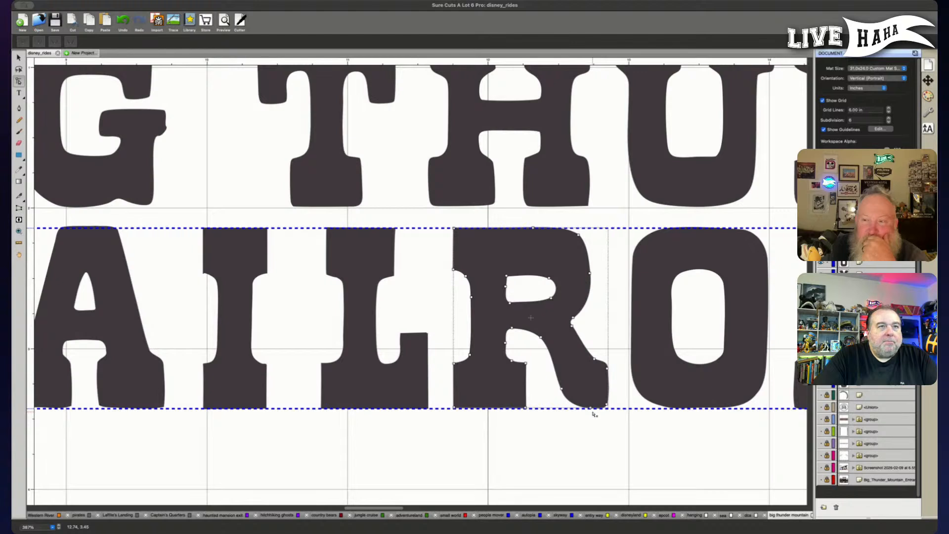
{"action": "scroll", "coordinate": [594, 414], "scroll_direction": "left", "scroll_amount": 10}
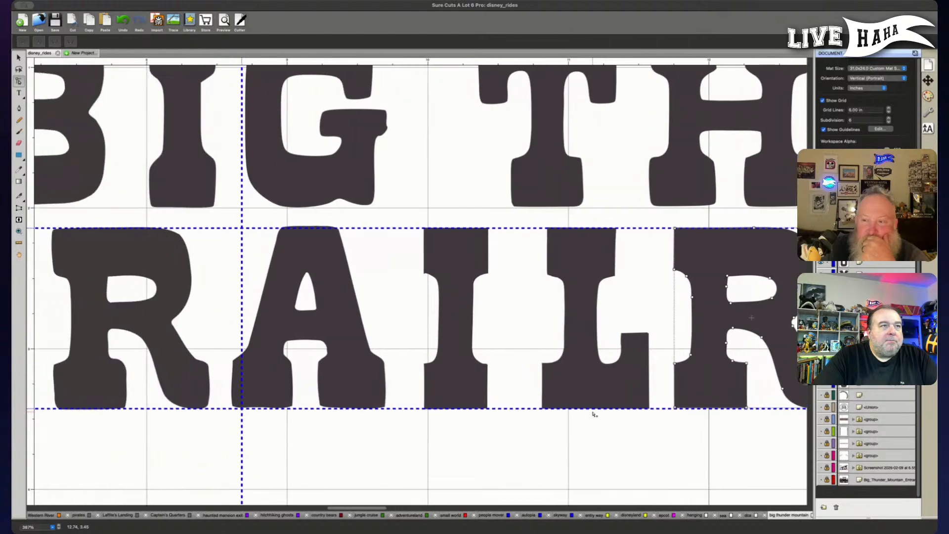
{"action": "scroll", "coordinate": [590, 413], "scroll_direction": "left", "scroll_amount": 2}
{"action": "left_click", "coordinate": [392, 404]}
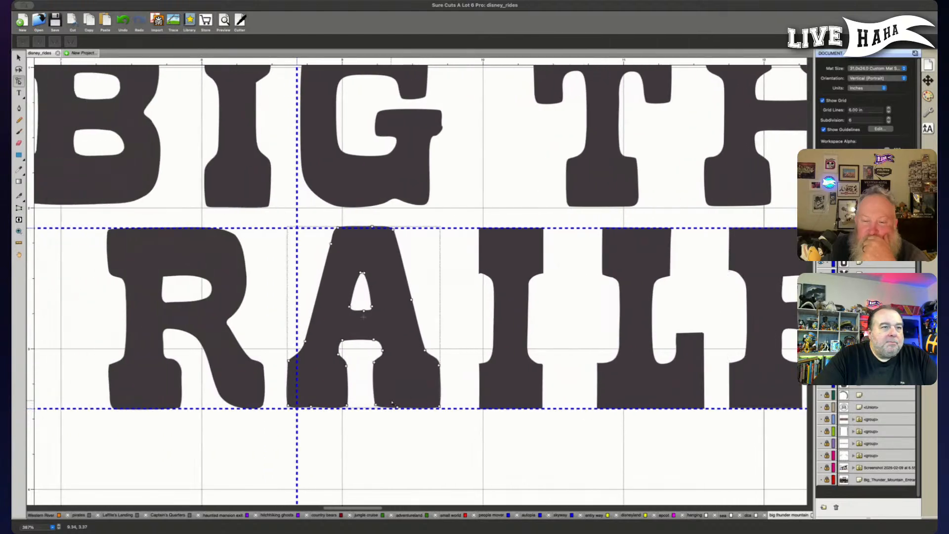
{"action": "left_click", "coordinate": [344, 420]}
{"action": "left_click", "coordinate": [337, 412]}
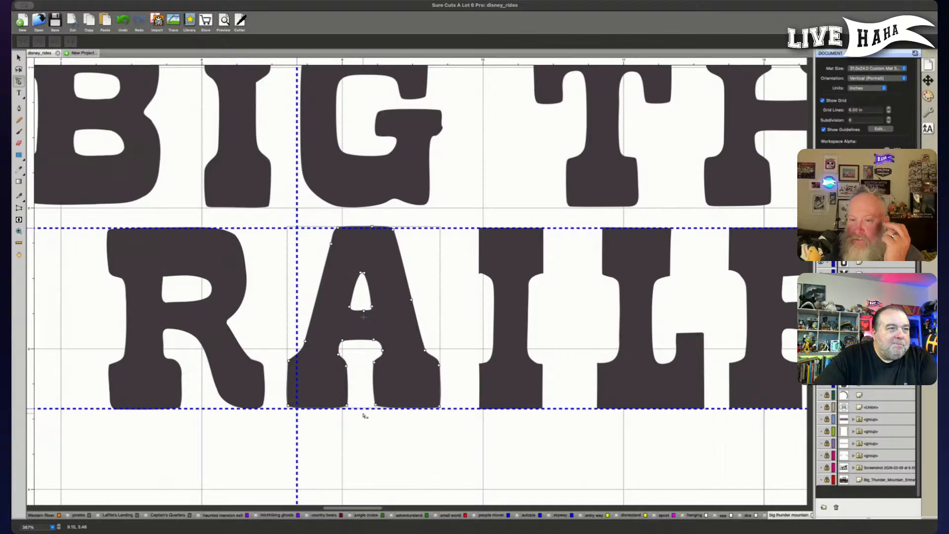
Convert the bottom nodes of both feet of the first A in RAILROAD to square corners with straight edges.
{"action": "left_click_drag", "start_coordinate": [275, 420], "coordinate": [461, 406]}
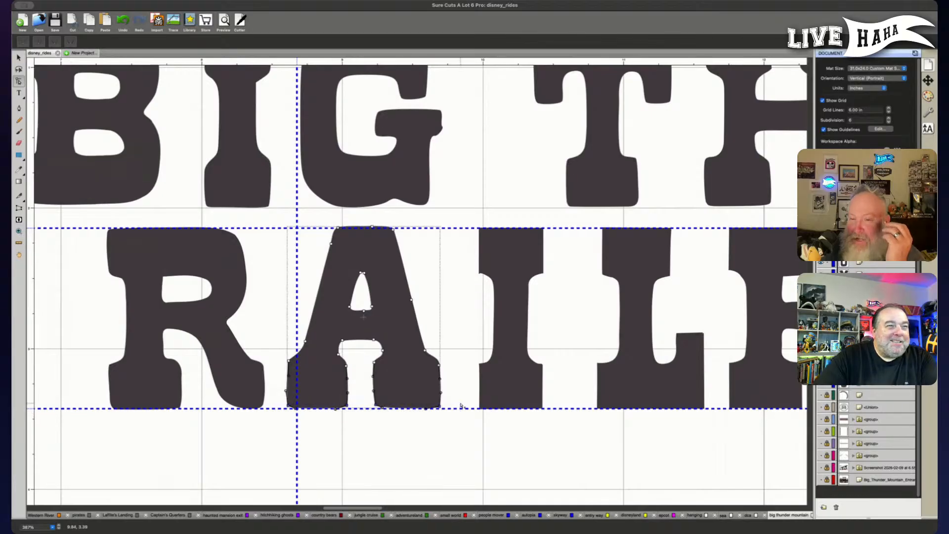
{"action": "left_click", "coordinate": [23, 41]}
{"action": "left_click", "coordinate": [438, 453]}
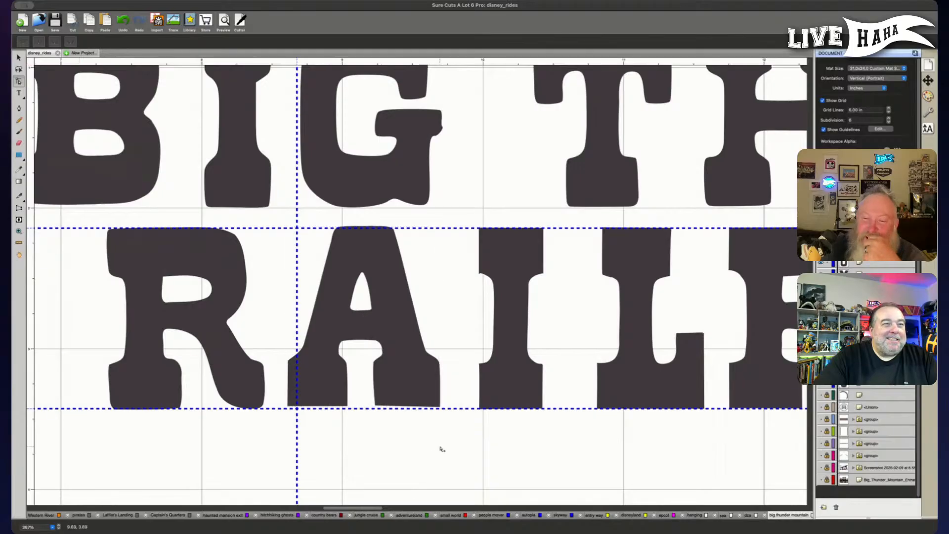
Lower the bottom corner nodes of both of the A's feet onto the lower guideline.
{"action": "left_click", "coordinate": [437, 407]}
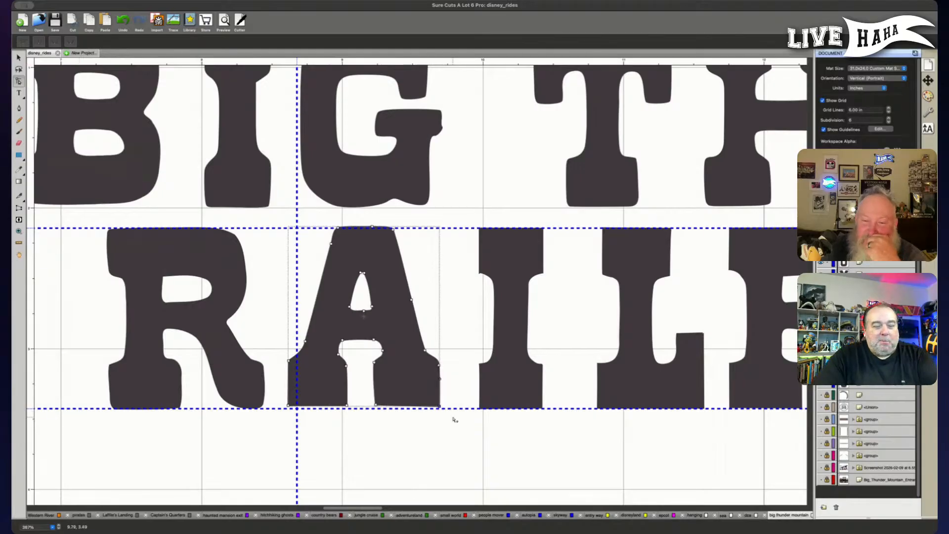
{"action": "key", "text": "Down"}
{"action": "left_click", "coordinate": [373, 420]}
{"action": "left_click", "coordinate": [376, 405]}
{"action": "key", "text": "Left"}
{"action": "key", "text": "Down"}
{"action": "key", "text": "Down"}
{"action": "left_click_drag", "start_coordinate": [361, 416], "coordinate": [338, 397]}
{"action": "key", "text": "Down"}
{"action": "left_click_drag", "start_coordinate": [273, 421], "coordinate": [302, 398]}
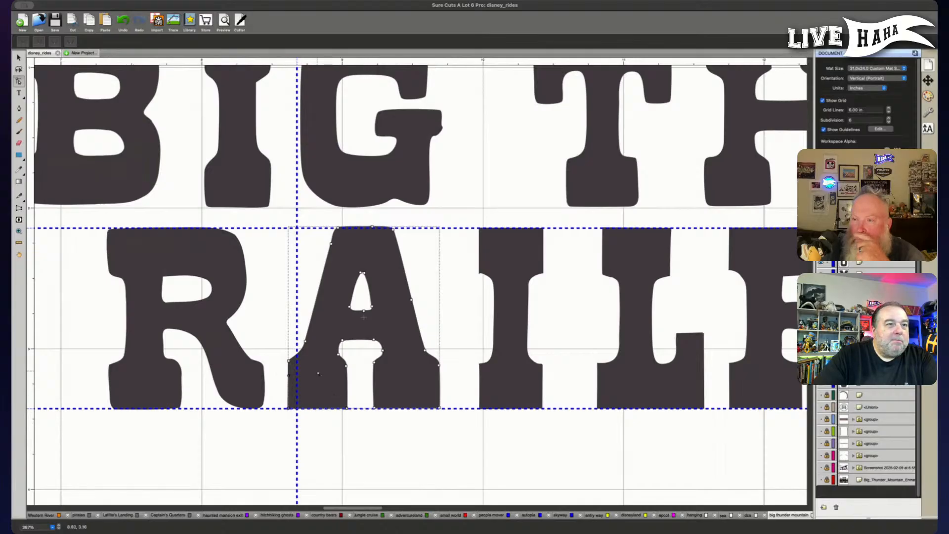
Adjust the nodes on the inner and outer sides of the A's legs where they curve into the feet.
{"action": "left_click", "coordinate": [439, 358]}
{"action": "left_click_drag", "start_coordinate": [434, 360], "coordinate": [433, 360]}
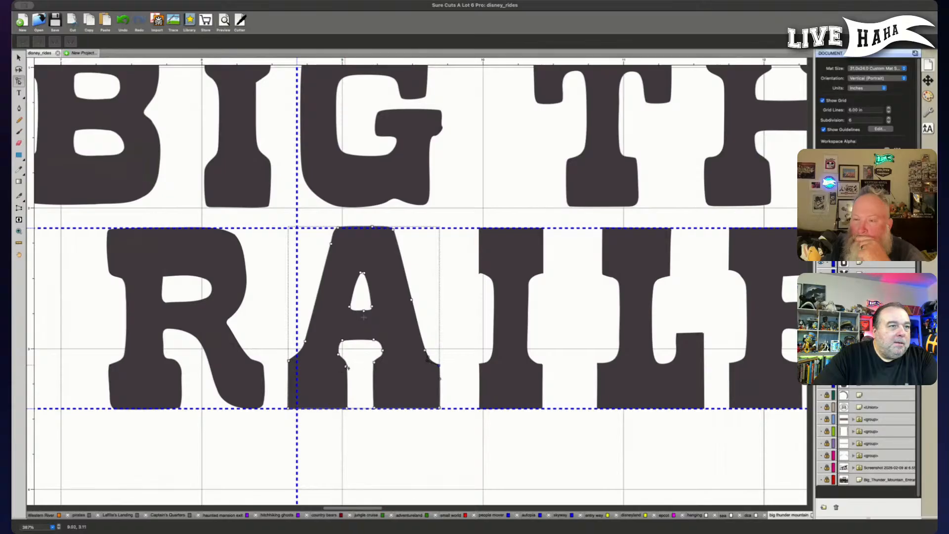
{"action": "left_click_drag", "start_coordinate": [347, 366], "coordinate": [340, 362]}
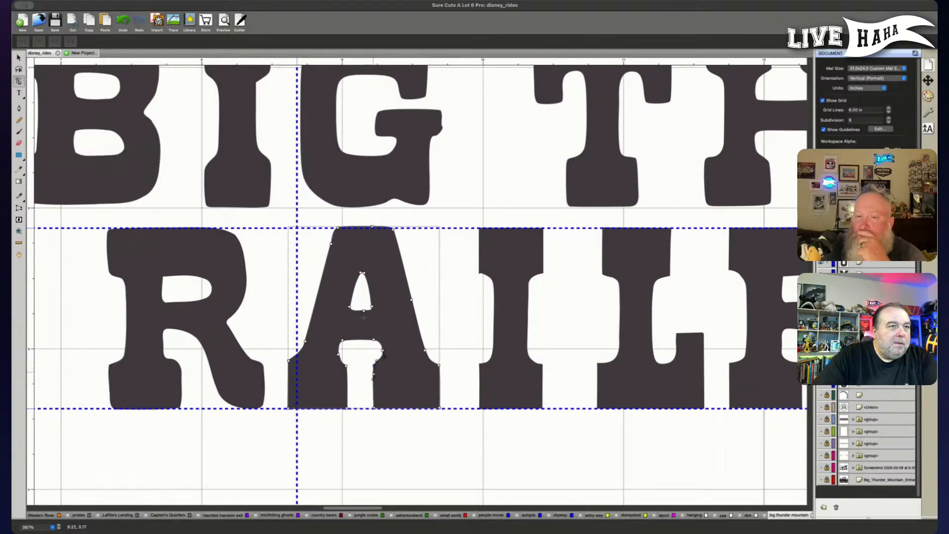
{"action": "left_click_drag", "start_coordinate": [375, 381], "coordinate": [375, 381]}
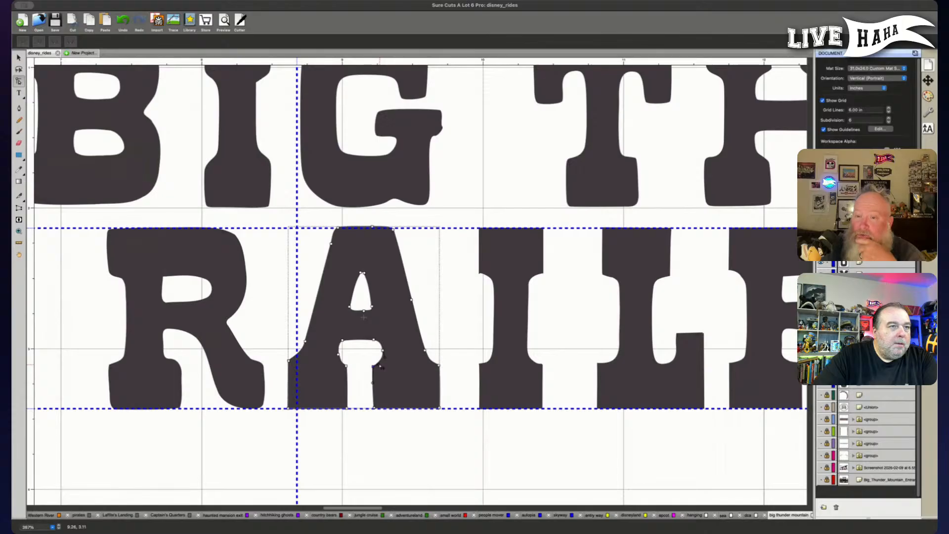
{"action": "left_click_drag", "start_coordinate": [379, 366], "coordinate": [379, 365]}
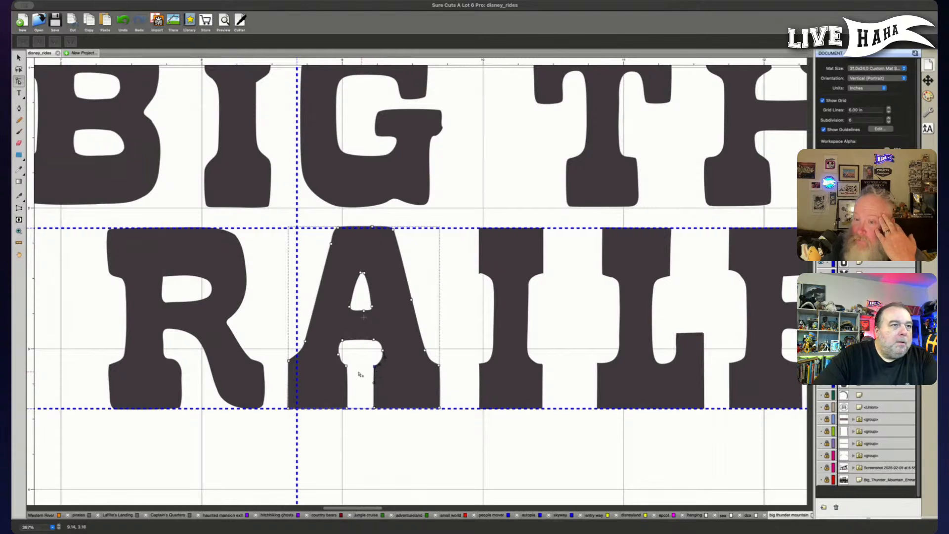
{"action": "left_click", "coordinate": [295, 369]}
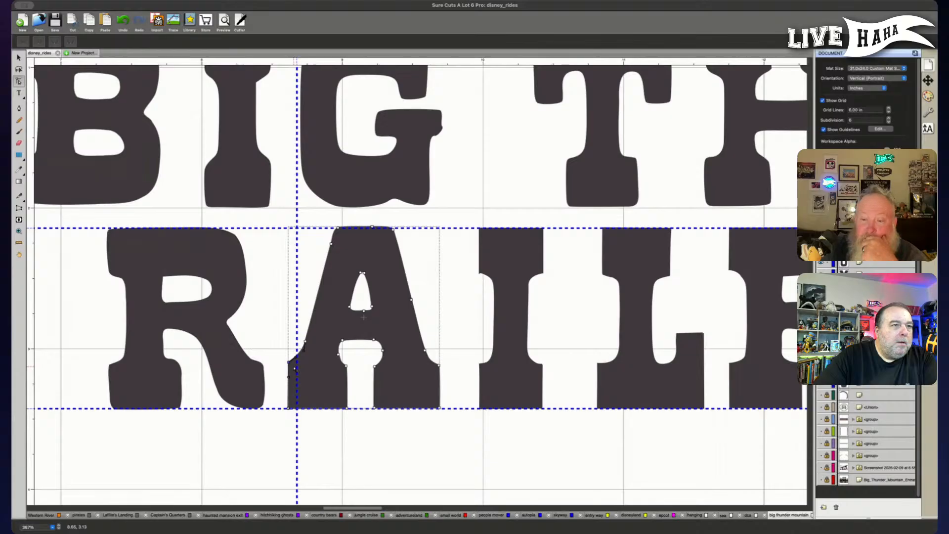
{"action": "left_click_drag", "start_coordinate": [288, 362], "coordinate": [289, 363]}
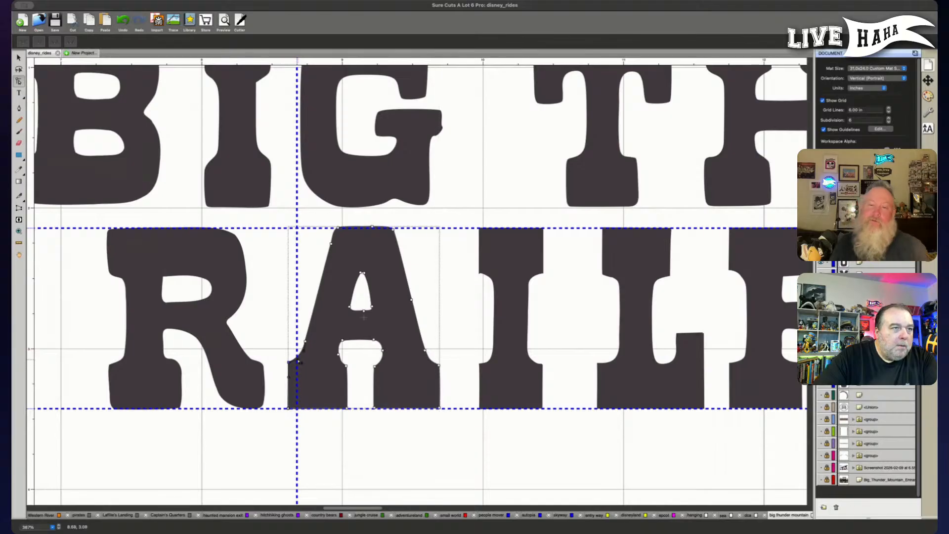
Refine the inner node of the A's left foot to straighten its edge below the curve.
{"action": "left_click", "coordinate": [374, 430]}
{"action": "left_click", "coordinate": [344, 398]}
{"action": "left_click", "coordinate": [347, 367]}
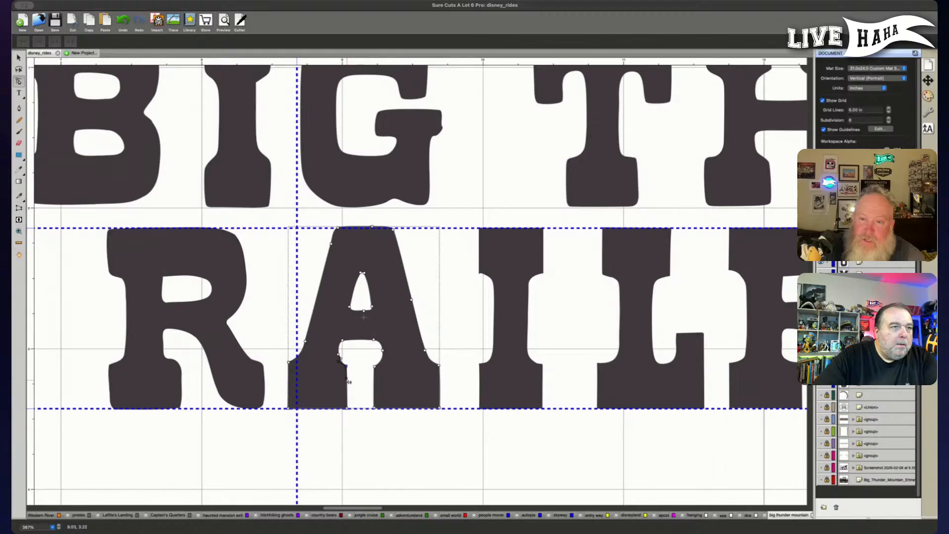
{"action": "left_click_drag", "start_coordinate": [347, 367], "coordinate": [346, 368]}
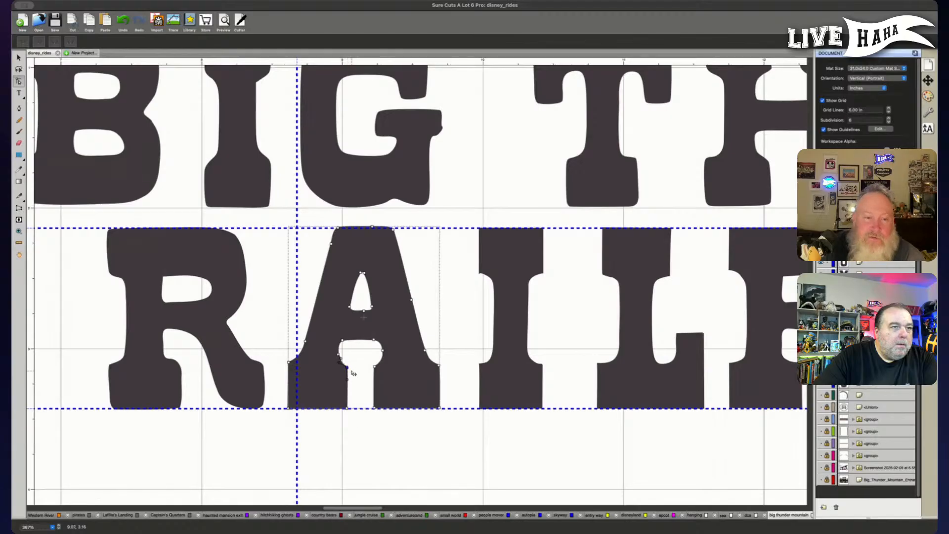
{"action": "left_click_drag", "start_coordinate": [346, 367], "coordinate": [348, 367]}
{"action": "left_click", "coordinate": [365, 419]}
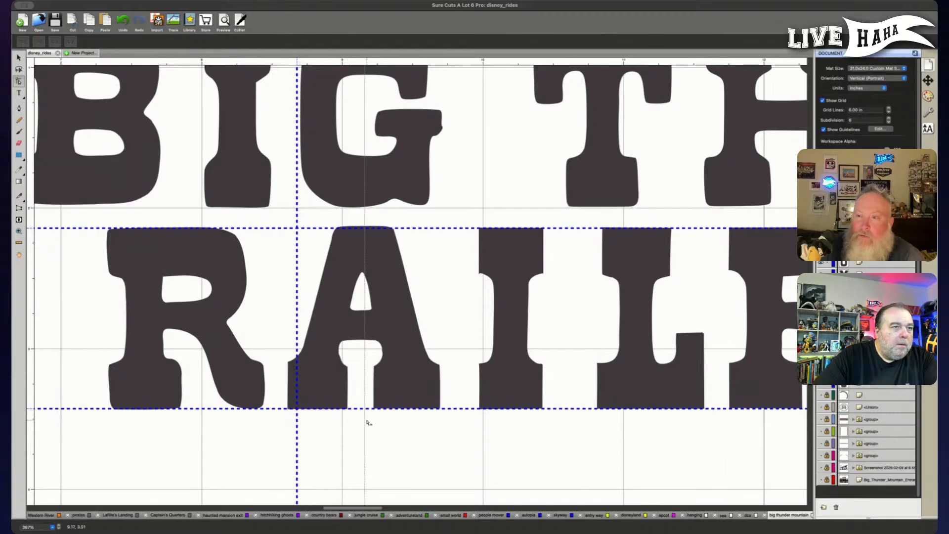
Square the top corners of the A, straighten its upper edges and lower its top onto the upper guideline.
{"action": "left_click", "coordinate": [381, 245]}
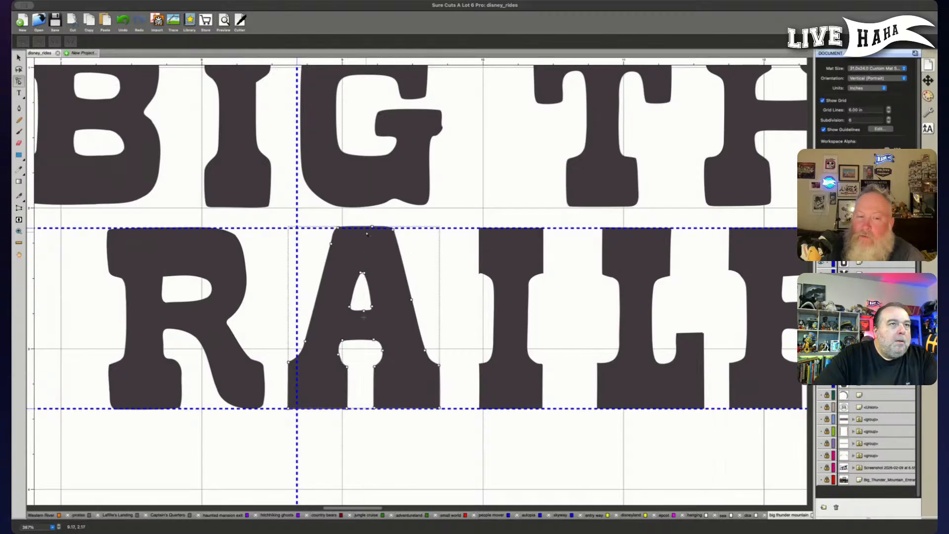
{"action": "left_click", "coordinate": [381, 245]}
{"action": "left_click", "coordinate": [318, 218]}
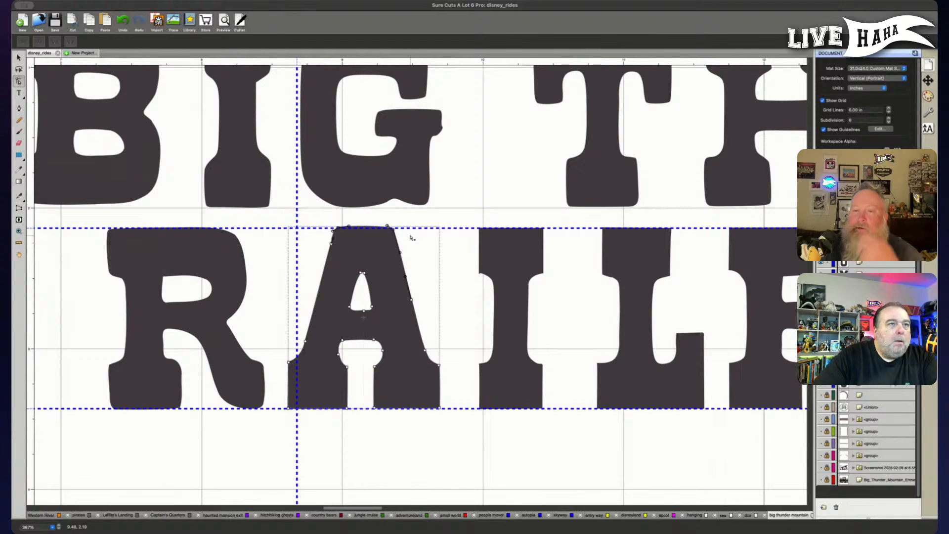
{"action": "left_click", "coordinate": [24, 42]}
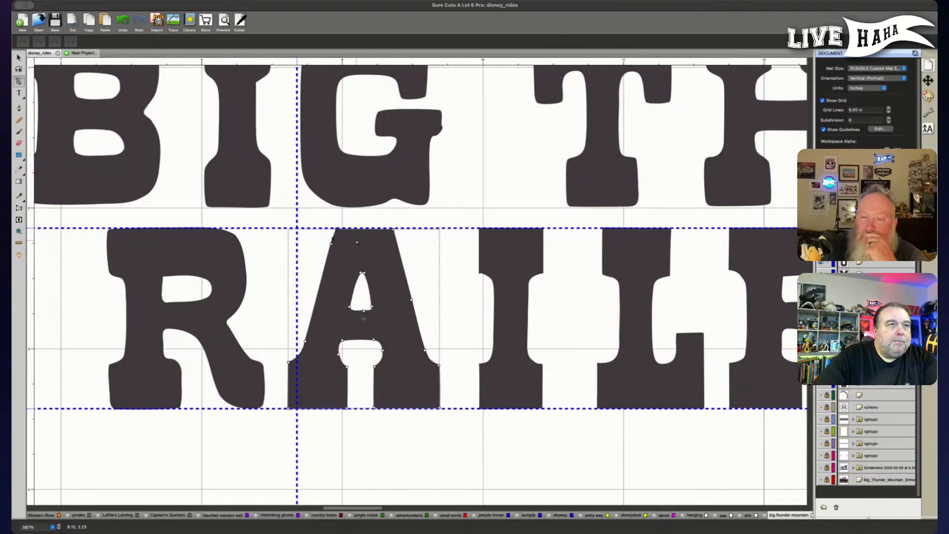
{"action": "left_click", "coordinate": [385, 235]}
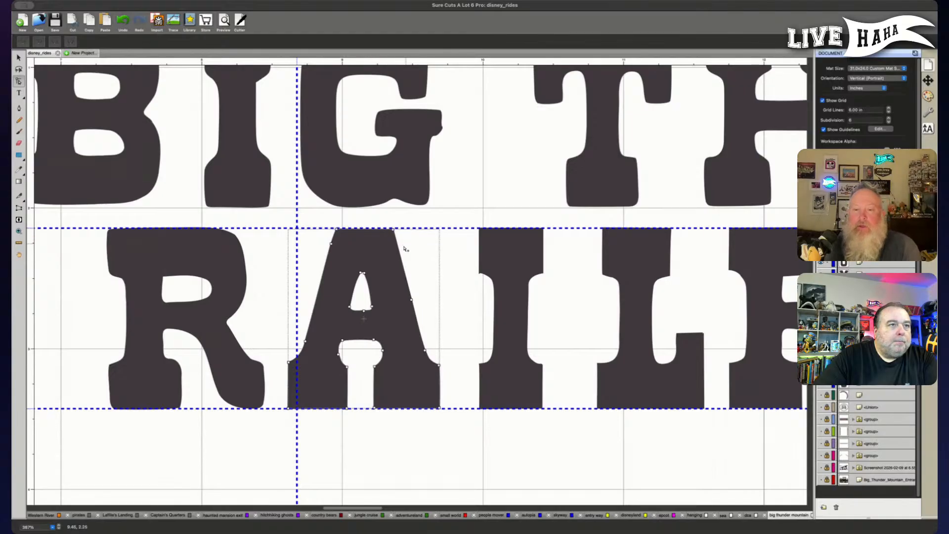
{"action": "left_click", "coordinate": [284, 220]}
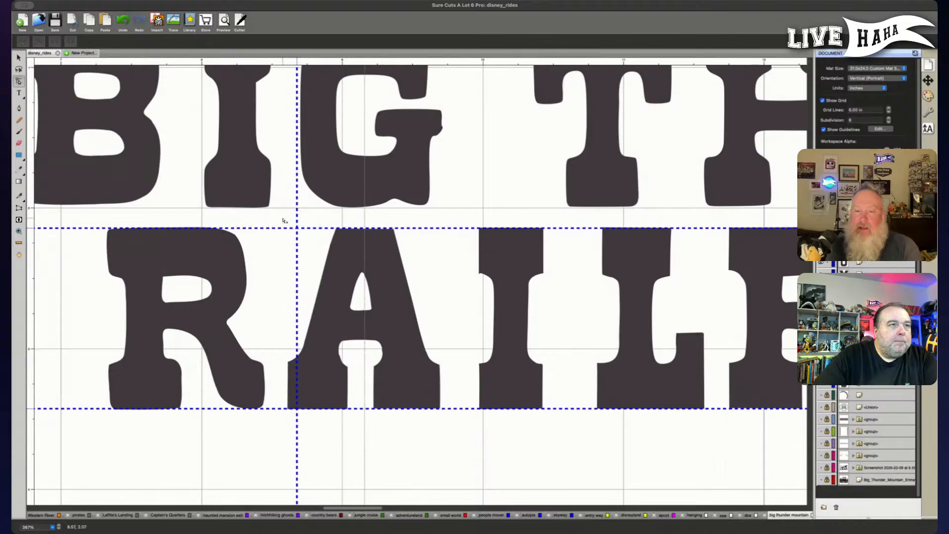
{"action": "left_click", "coordinate": [318, 238]}
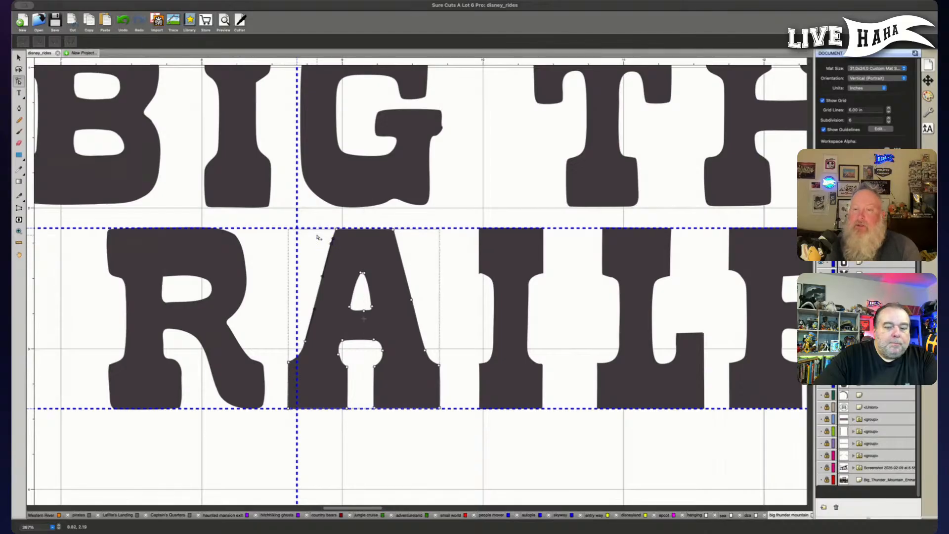
{"action": "left_click", "coordinate": [454, 458]}
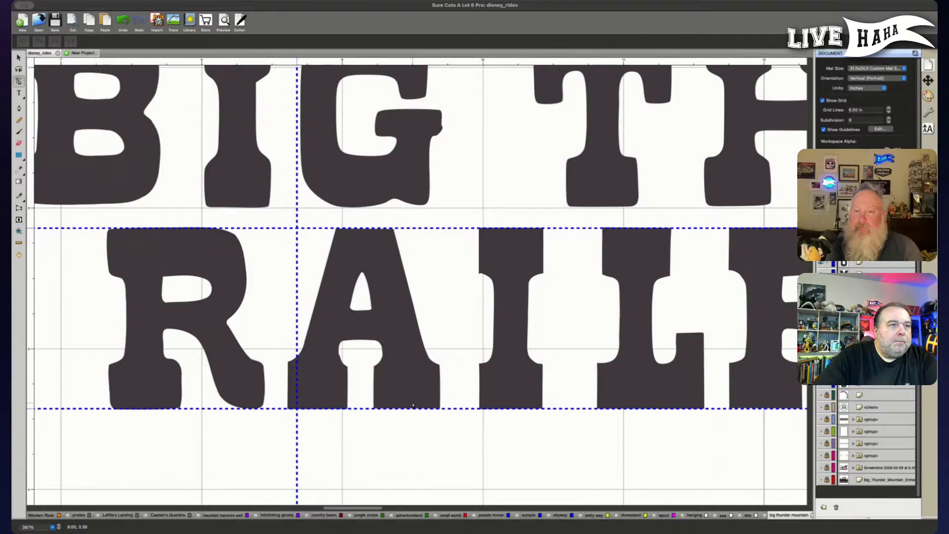
Remove the middle node from the bottom of the A's counter and convert its remaining nodes to straight-edged corners.
{"action": "left_click", "coordinate": [361, 312]}
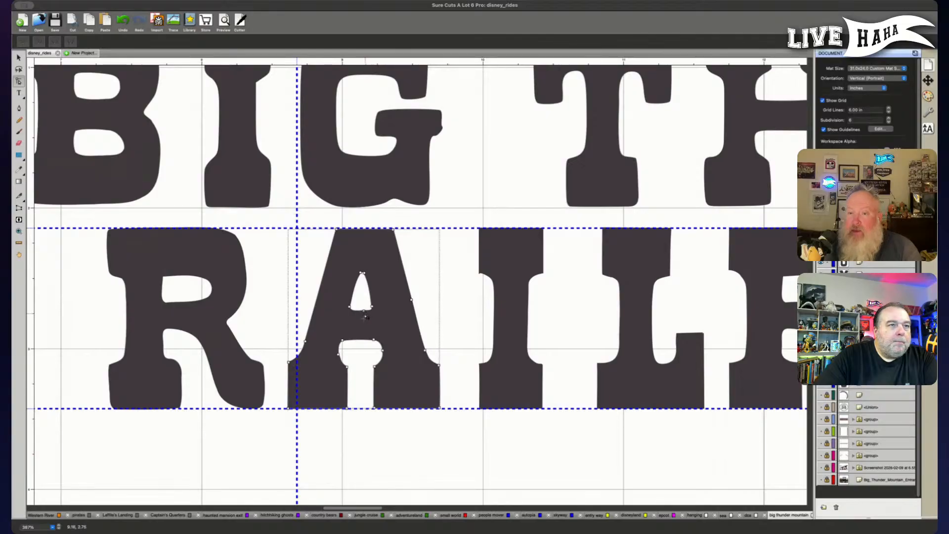
{"action": "scroll", "coordinate": [365, 317], "scroll_direction": "down", "scroll_amount": 2}
{"action": "scroll", "coordinate": [366, 322], "scroll_direction": "up", "scroll_amount": 2}
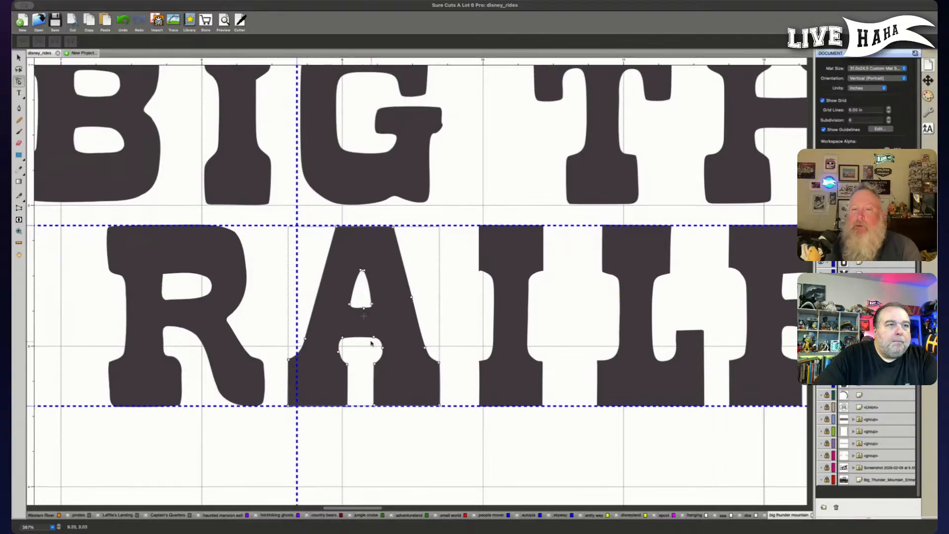
{"action": "left_click", "coordinate": [363, 309]}
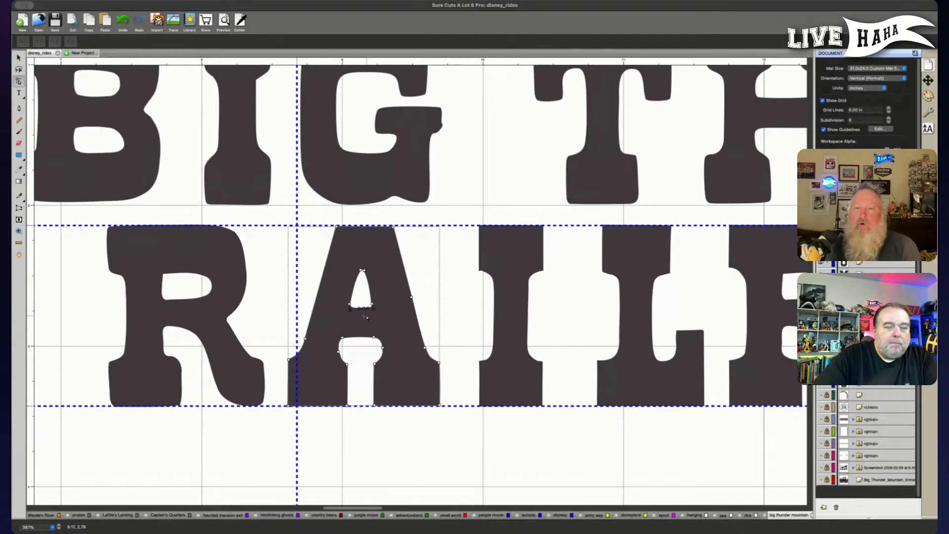
{"action": "key", "text": "Delete"}
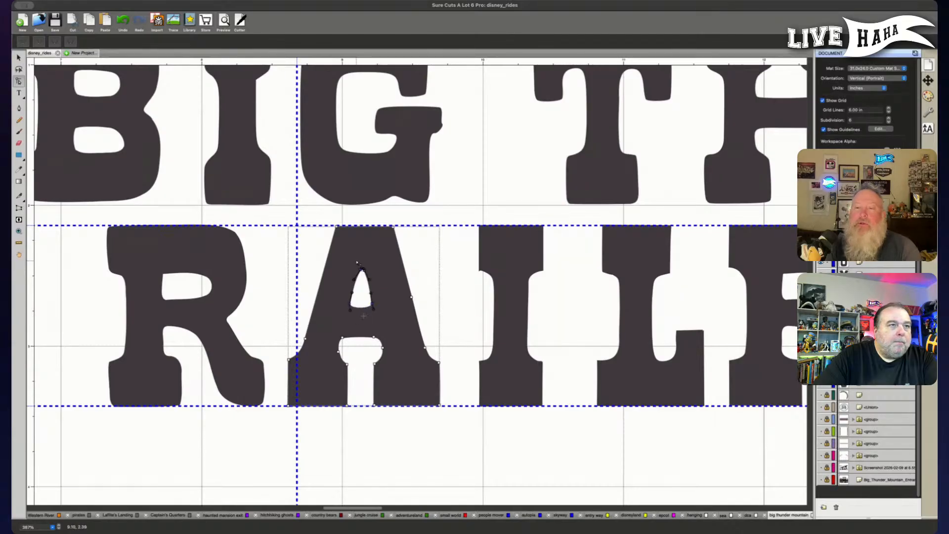
{"action": "left_click_drag", "start_coordinate": [397, 335], "coordinate": [394, 332]}
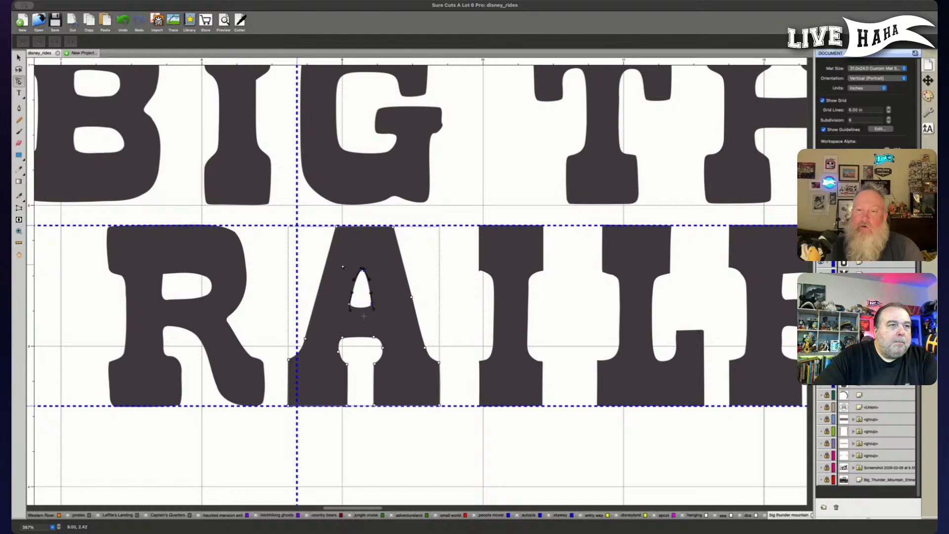
{"action": "left_click", "coordinate": [18, 41]}
Shape the A's counter into a clean triangle by moving its base corners down and outward and raising its apex.
{"action": "left_click", "coordinate": [343, 316]}
{"action": "left_click", "coordinate": [392, 296]}
{"action": "key", "text": "Down"}
{"action": "key", "text": "Down"}
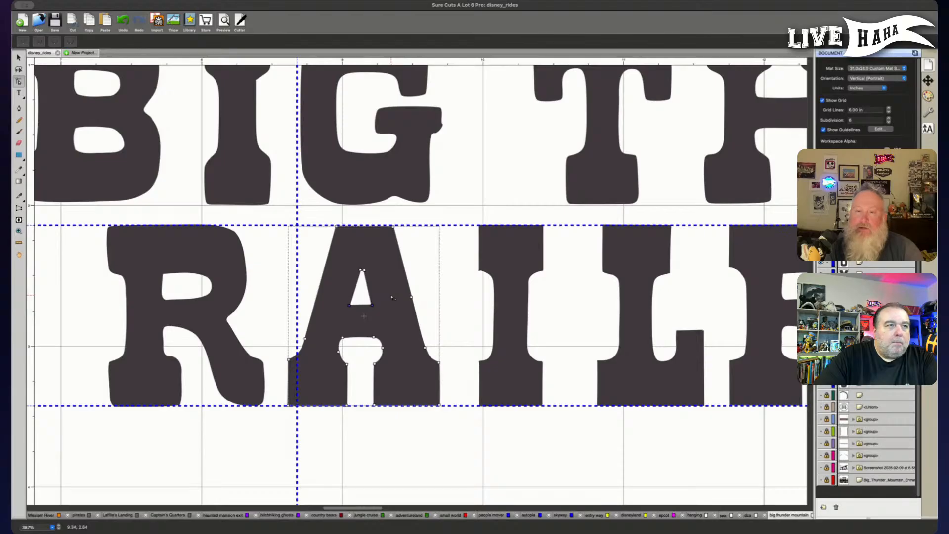
{"action": "key", "text": "Right"}
{"action": "left_click_drag", "start_coordinate": [345, 301], "coordinate": [345, 301]}
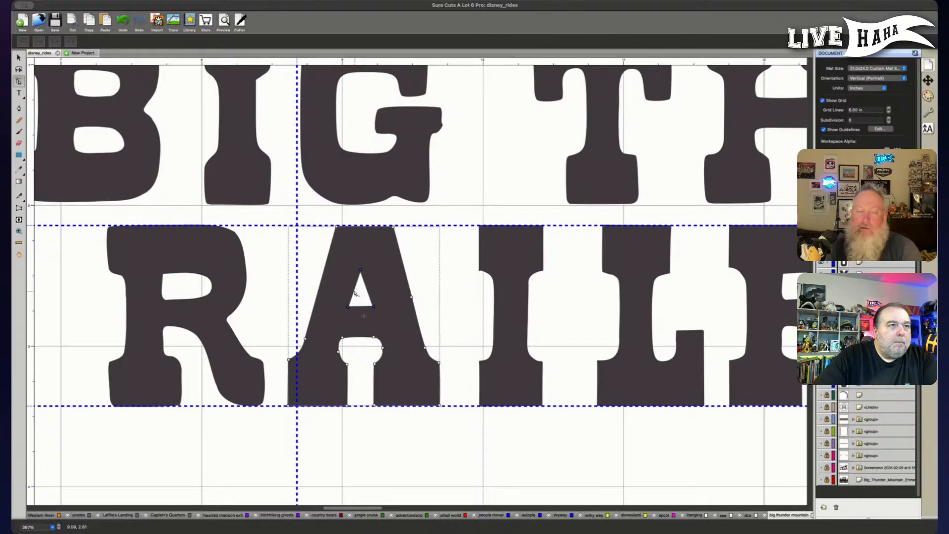
{"action": "key", "text": "Up"}
{"action": "key", "text": "Right"}
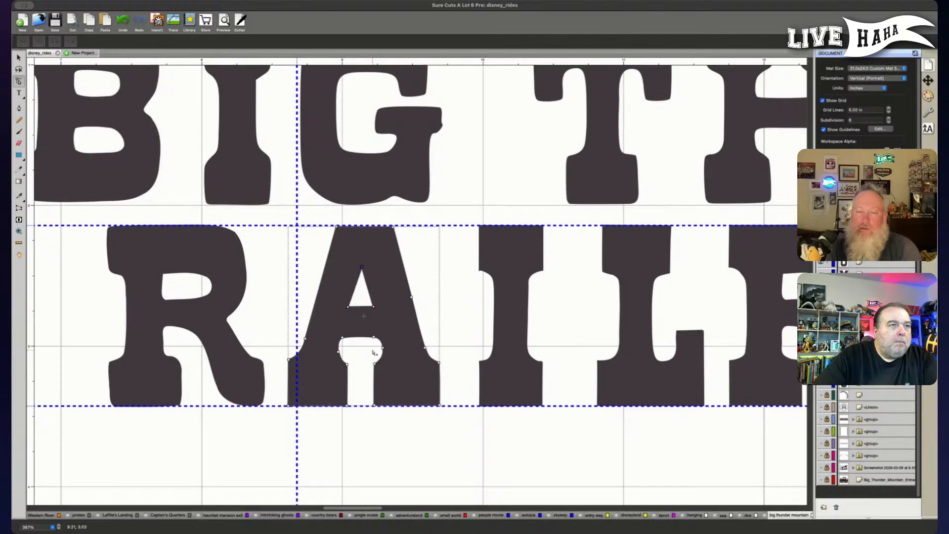
Nudge the A's top corner nodes slightly left to balance the letter.
{"action": "left_click_drag", "start_coordinate": [335, 223], "coordinate": [415, 240]}
{"action": "key", "text": "Left"}
{"action": "left_click", "coordinate": [369, 447]}
Compare the reshaped RAILROAD letters with the BIG THUNDER and MOUNTAIN rows and check the nodes of the L.
{"action": "scroll", "coordinate": [385, 435], "scroll_direction": "left", "scroll_amount": 4}
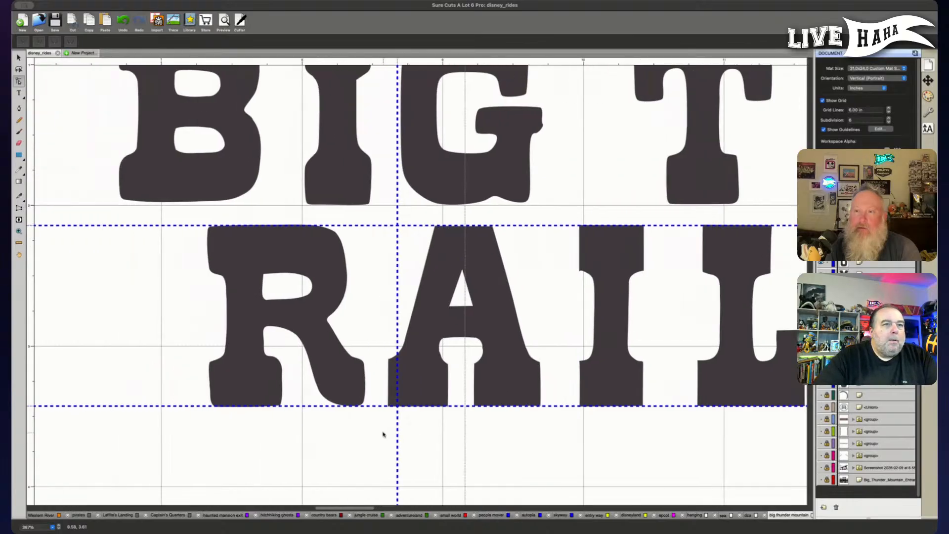
{"action": "scroll", "coordinate": [385, 435], "scroll_direction": "down", "scroll_amount": 3}
{"action": "scroll", "coordinate": [385, 434], "scroll_direction": "down", "scroll_amount": 6}
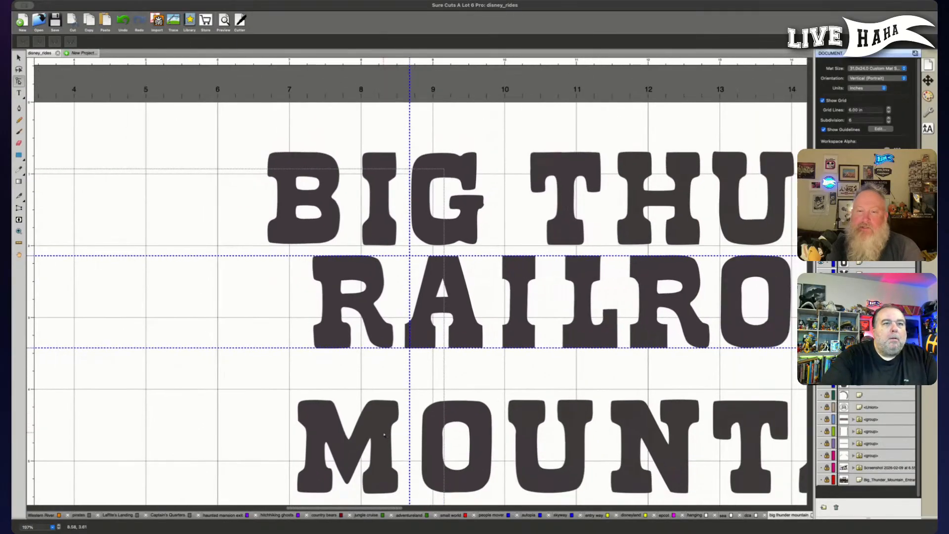
{"action": "scroll", "coordinate": [391, 430], "scroll_direction": "down", "scroll_amount": 1}
{"action": "scroll", "coordinate": [395, 426], "scroll_direction": "right", "scroll_amount": 2}
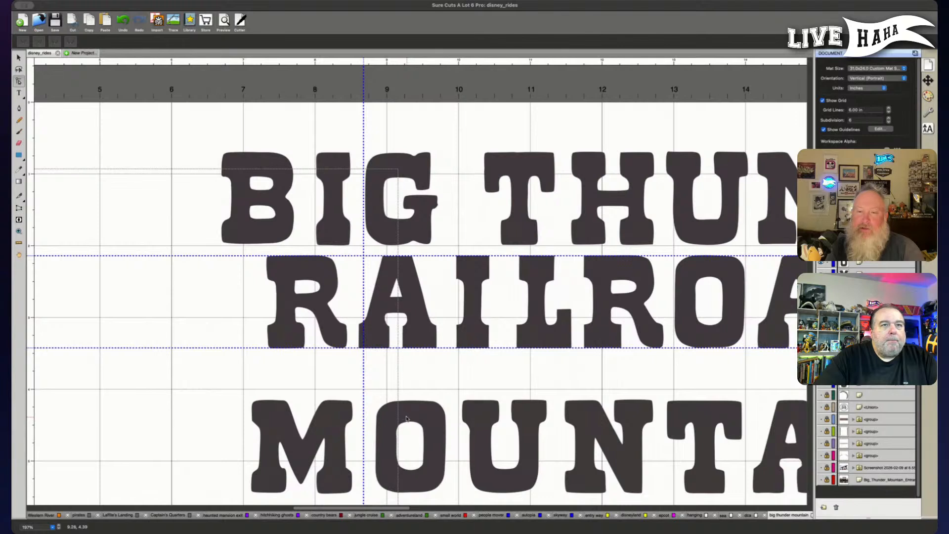
{"action": "left_click", "coordinate": [540, 326]}
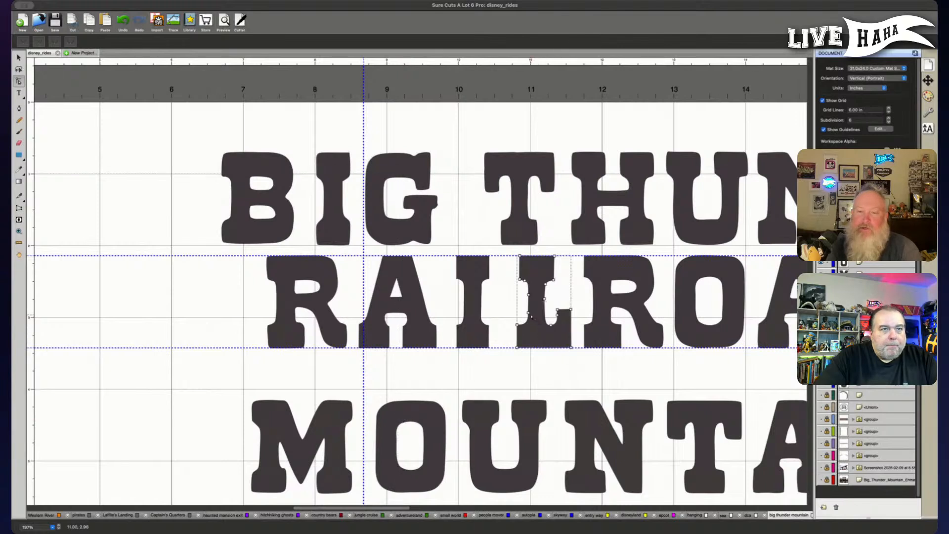
{"action": "left_click", "coordinate": [523, 389]}
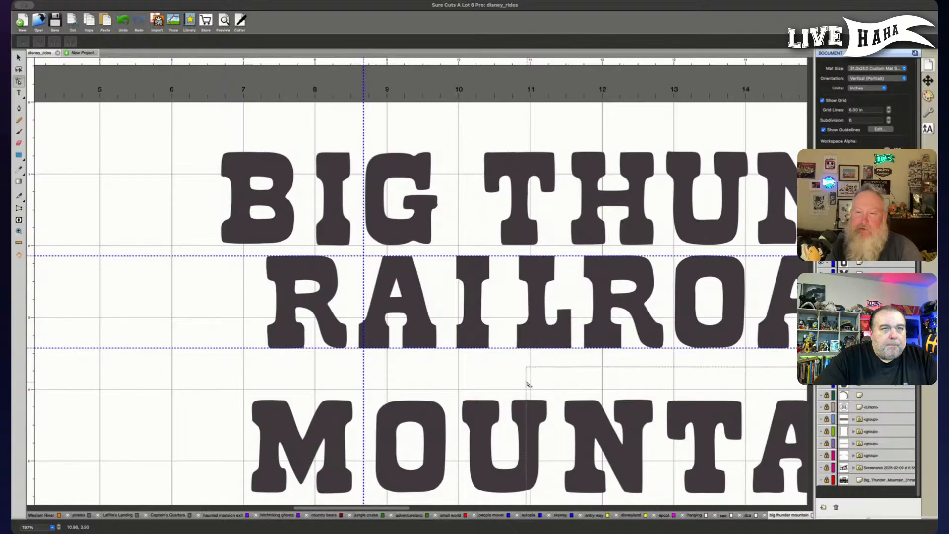
Open the L of RAILROAD for node editing and adjust the nodes along the inner edge of its stem.
{"action": "left_click", "coordinate": [544, 335]}
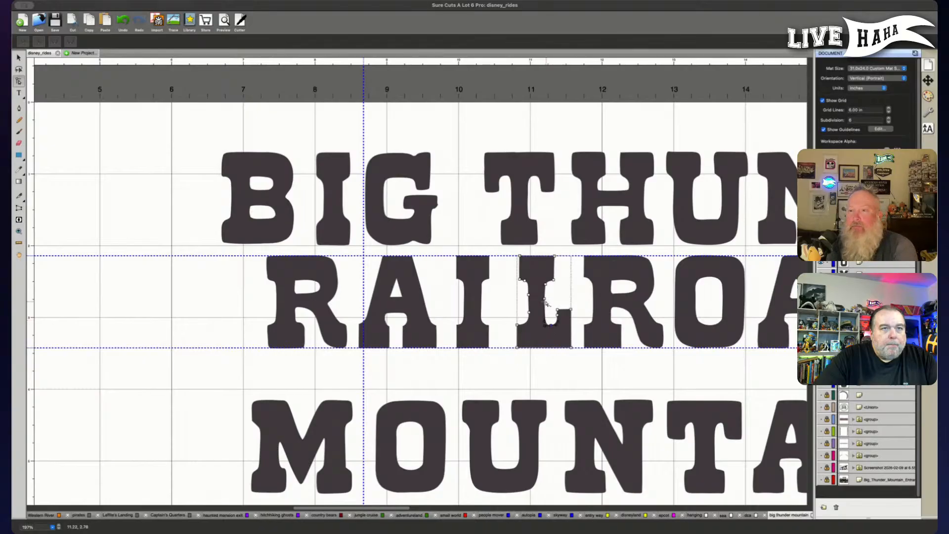
{"action": "scroll", "coordinate": [545, 303], "scroll_direction": "up", "scroll_amount": 3}
{"action": "scroll", "coordinate": [550, 303], "scroll_direction": "up", "scroll_amount": 6}
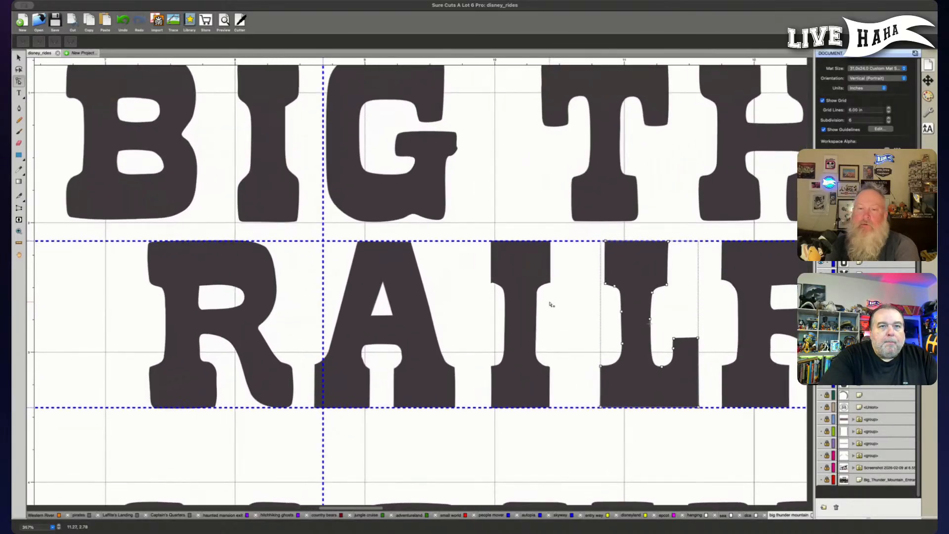
{"action": "scroll", "coordinate": [551, 303], "scroll_direction": "up", "scroll_amount": 1}
{"action": "scroll", "coordinate": [554, 306], "scroll_direction": "right", "scroll_amount": 3}
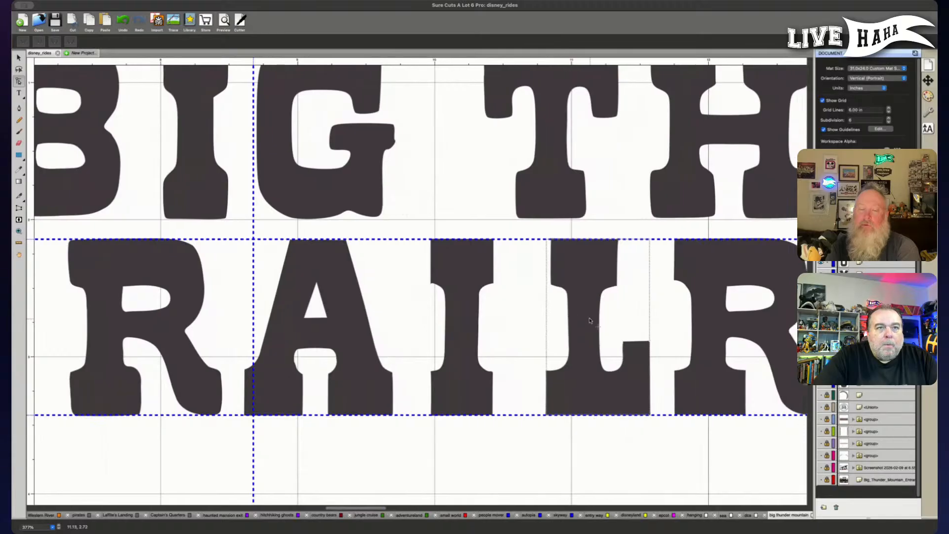
{"action": "left_click", "coordinate": [602, 297]}
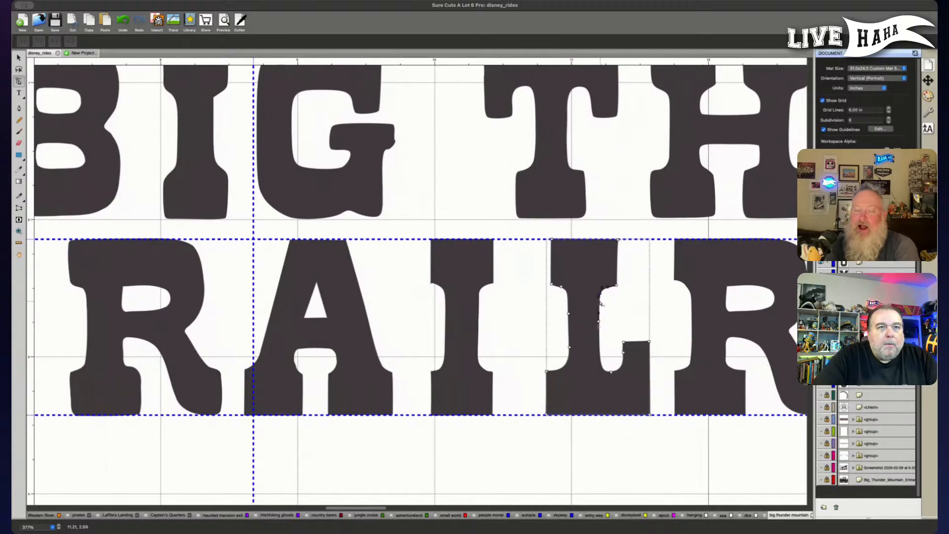
{"action": "left_click", "coordinate": [599, 323]}
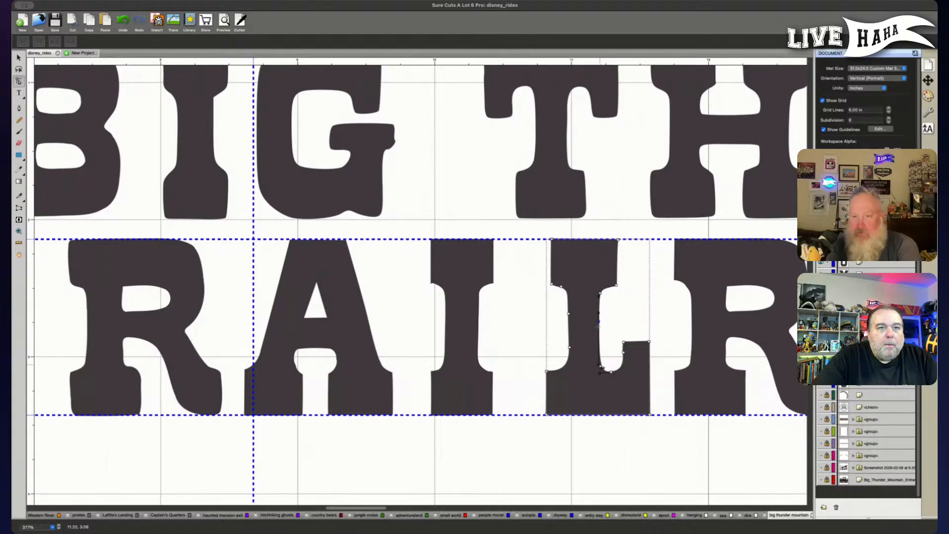
Adjust the nodes and curve handles where the L's stem meets its foot.
{"action": "left_click_drag", "start_coordinate": [600, 366], "coordinate": [600, 361]}
{"action": "left_click", "coordinate": [612, 372]}
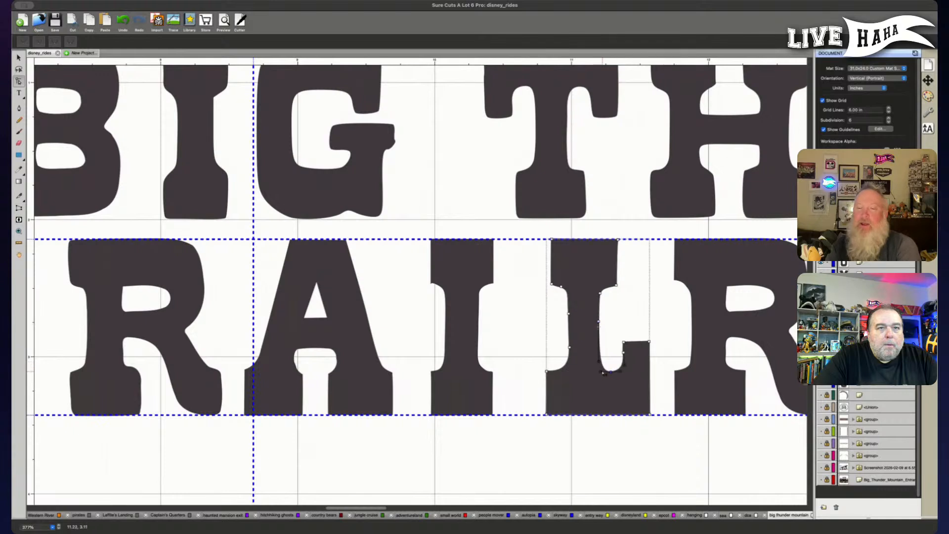
{"action": "left_click_drag", "start_coordinate": [604, 364], "coordinate": [604, 374]}
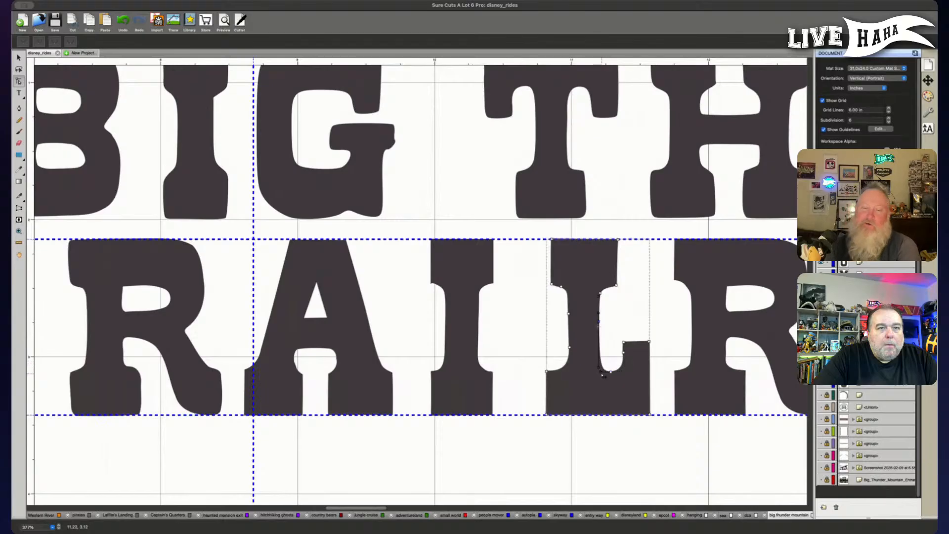
{"action": "left_click", "coordinate": [611, 372]}
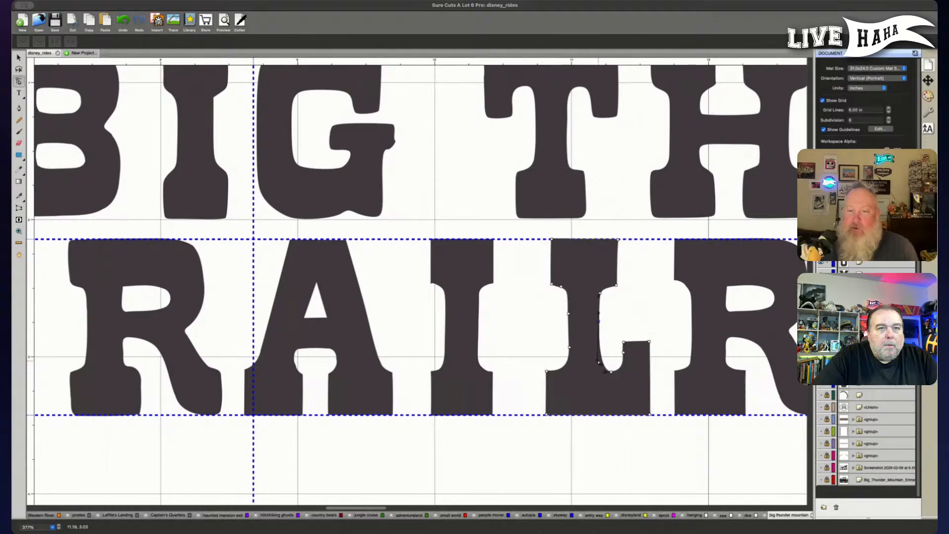
{"action": "left_click", "coordinate": [601, 317]}
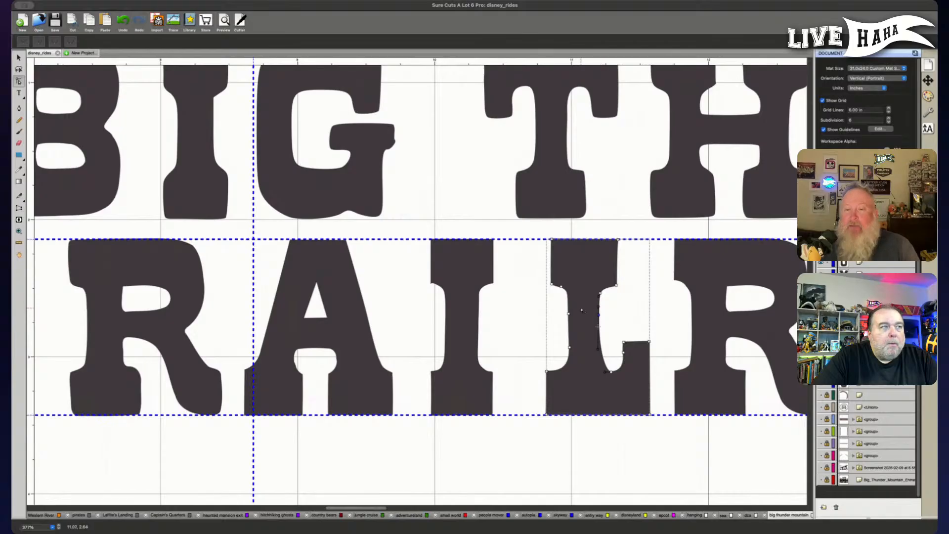
Reshape the L's inner lower corner into a rounder curve and deselect the letter.
{"action": "left_click", "coordinate": [21, 110]}
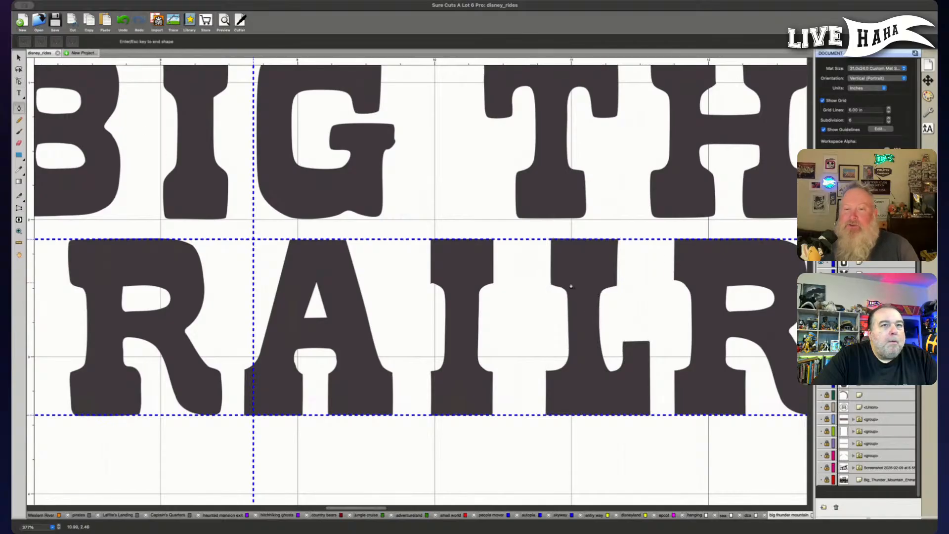
{"action": "key", "text": "Escape"}
{"action": "left_click", "coordinate": [602, 341]}
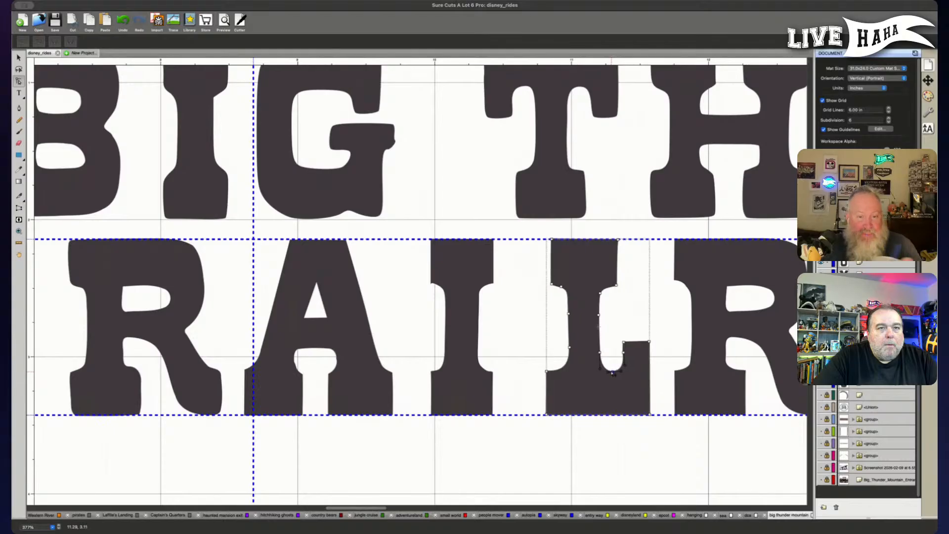
{"action": "left_click", "coordinate": [586, 437]}
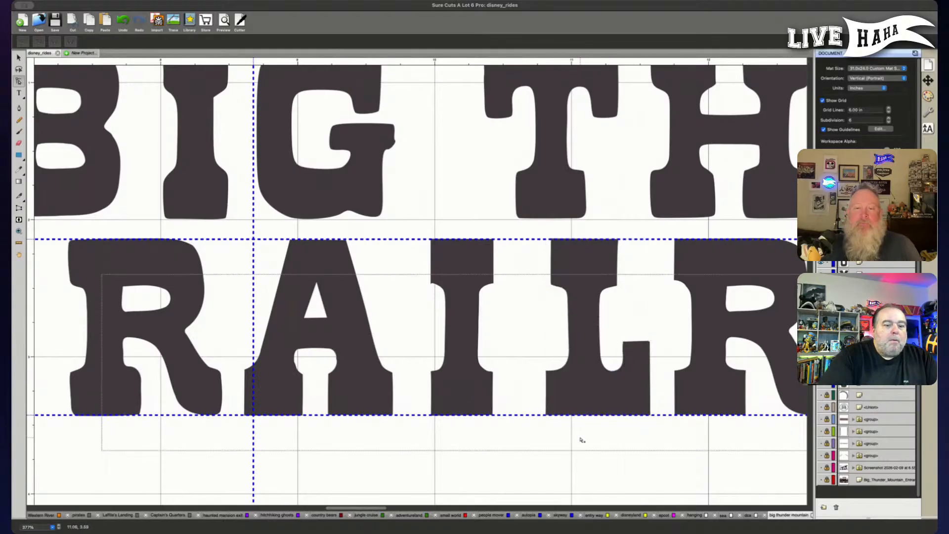
Edit the nodes on the upper outer curve of the second R in RAILROAD, leaving the letter deselected.
{"action": "scroll", "coordinate": [586, 440], "scroll_direction": "down", "scroll_amount": 3}
{"action": "scroll", "coordinate": [582, 440], "scroll_direction": "down", "scroll_amount": 5}
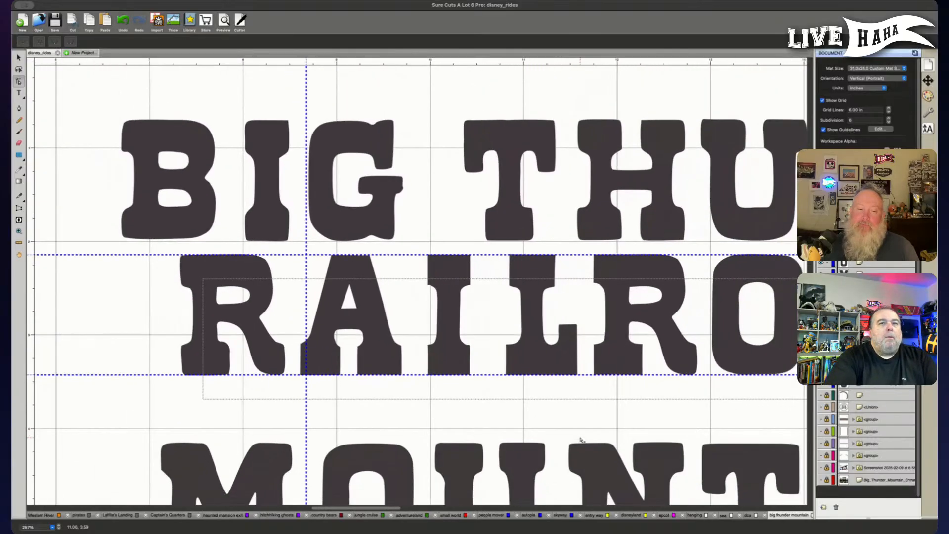
{"action": "left_click", "coordinate": [645, 271]}
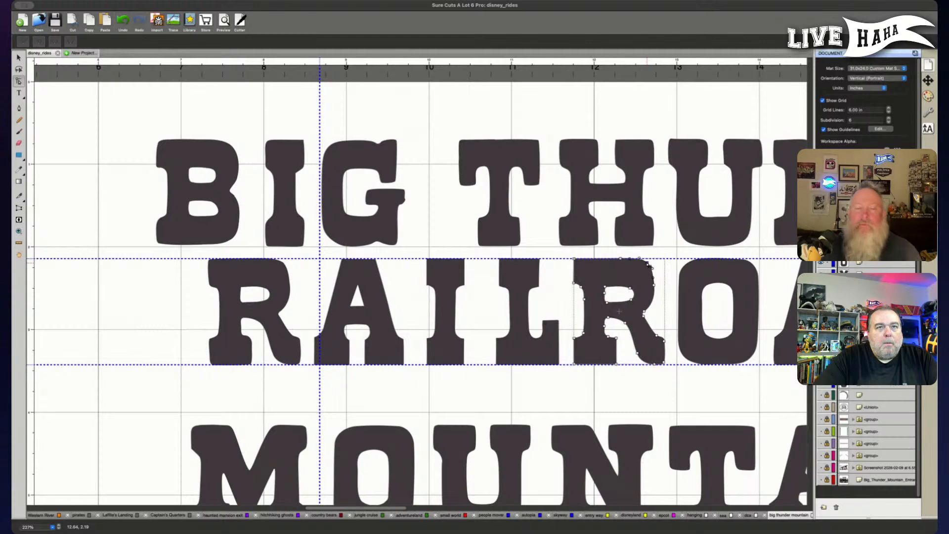
{"action": "left_click", "coordinate": [649, 265]}
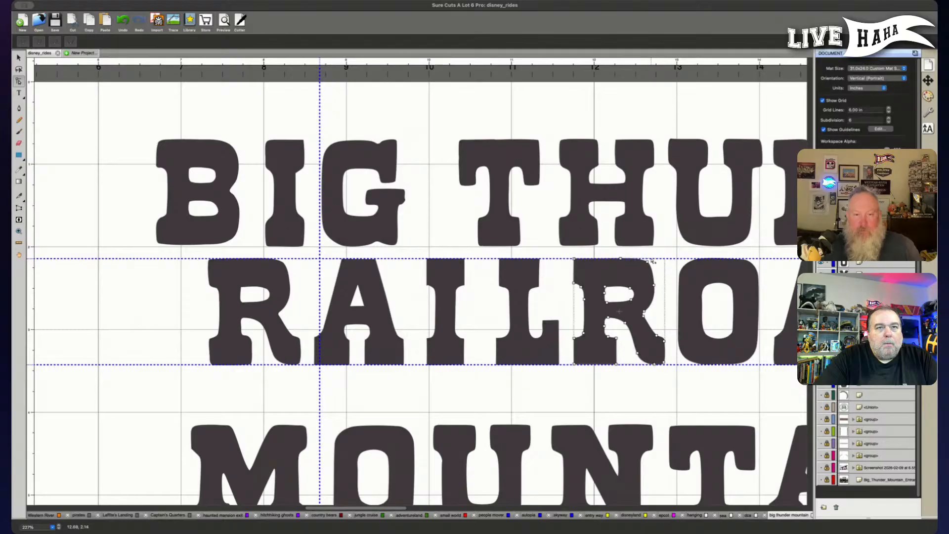
{"action": "left_click", "coordinate": [647, 262]}
{"action": "left_click", "coordinate": [655, 269]}
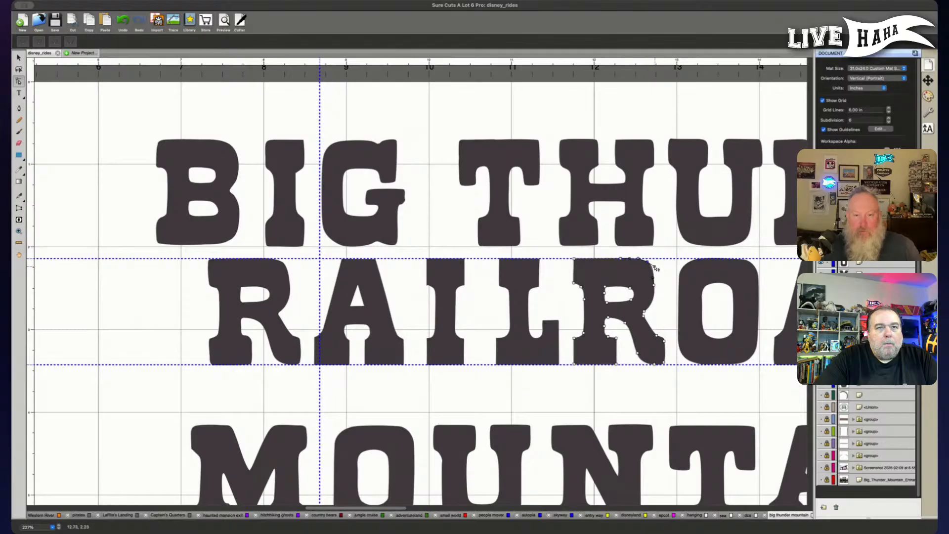
{"action": "left_click", "coordinate": [615, 414]}
Nudge the second R of RAILROAD down so its top edge sits clear of the upper guideline.
{"action": "key", "text": "v"}
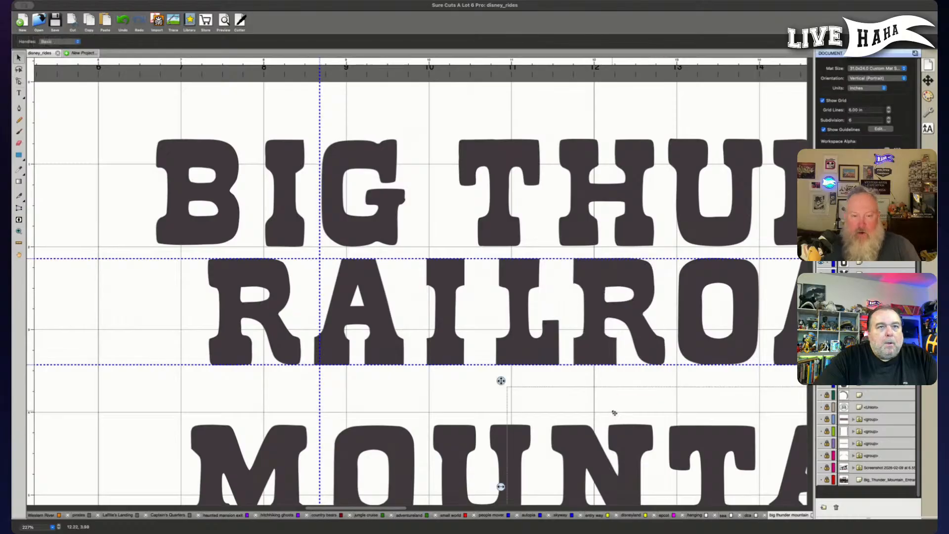
{"action": "left_click", "coordinate": [638, 277]}
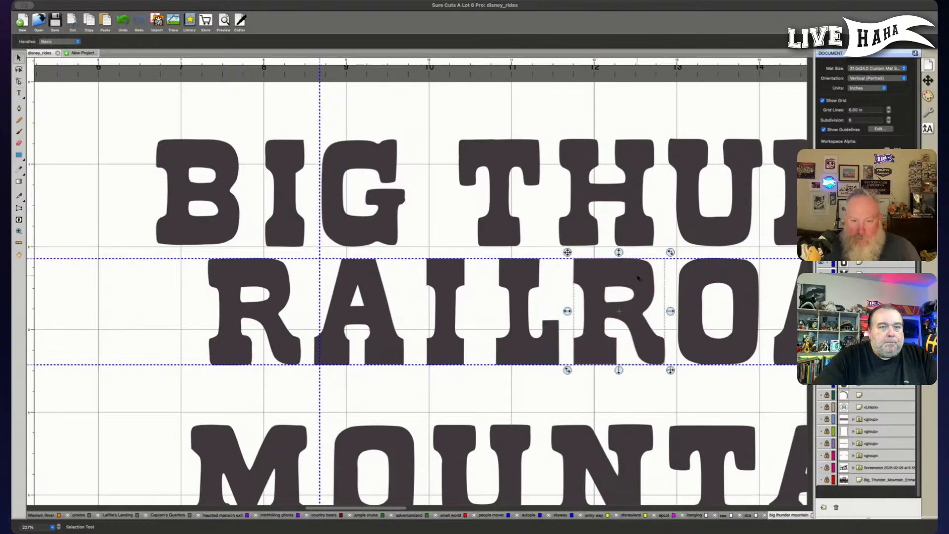
{"action": "key", "text": "Down"}
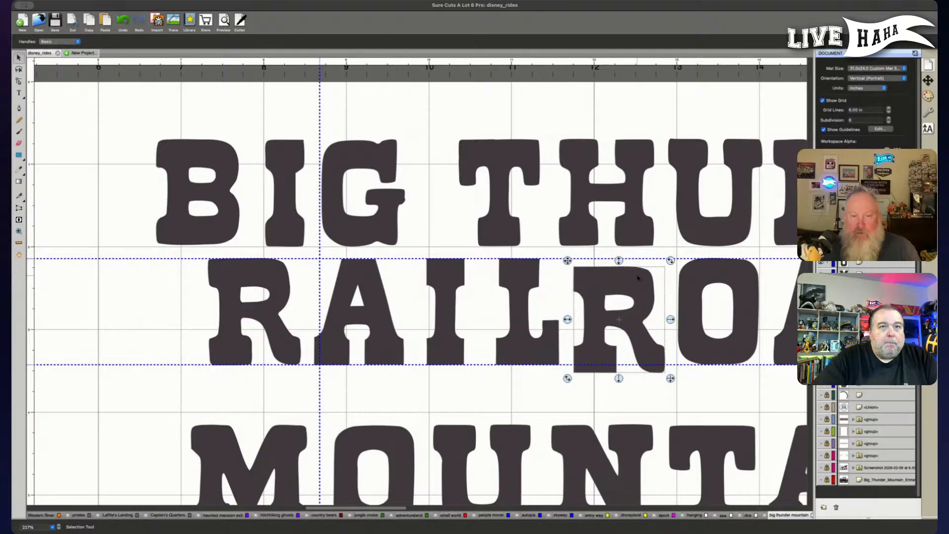
{"action": "left_click", "coordinate": [562, 290]}
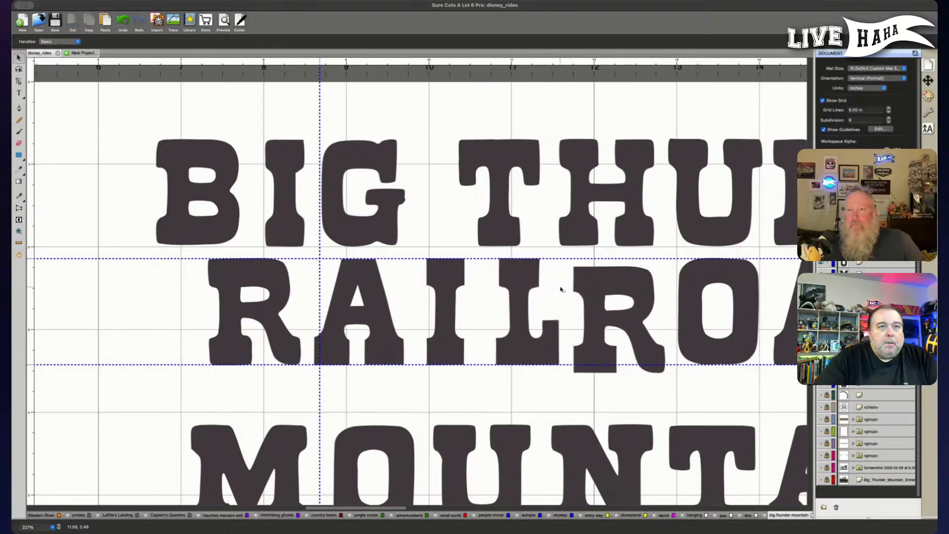
Clean up the extra nodes on the second R's top edge and adjust the nodes of its enclosed counter.
{"action": "left_click", "coordinate": [633, 277]}
{"action": "double_click", "coordinate": [624, 268]}
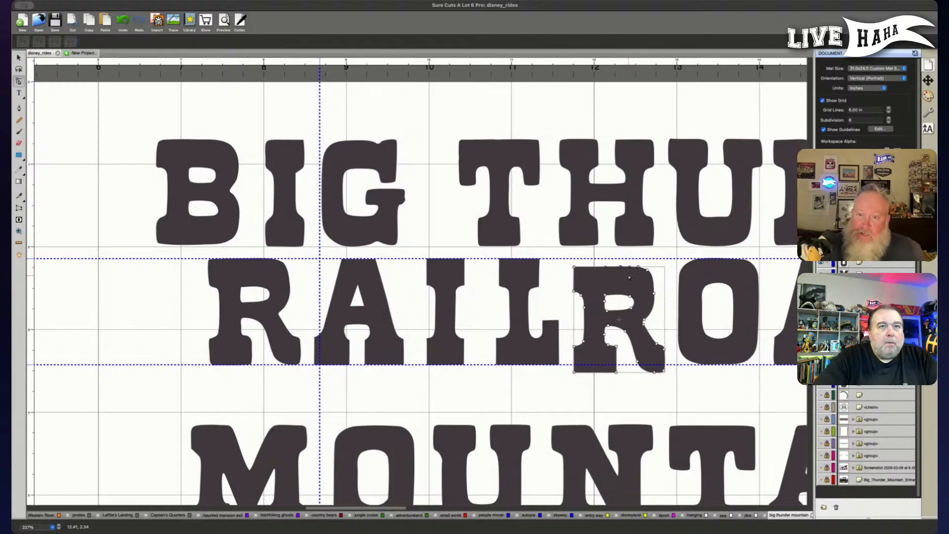
{"action": "left_click", "coordinate": [634, 267]}
{"action": "left_click_drag", "start_coordinate": [635, 266], "coordinate": [635, 267]}
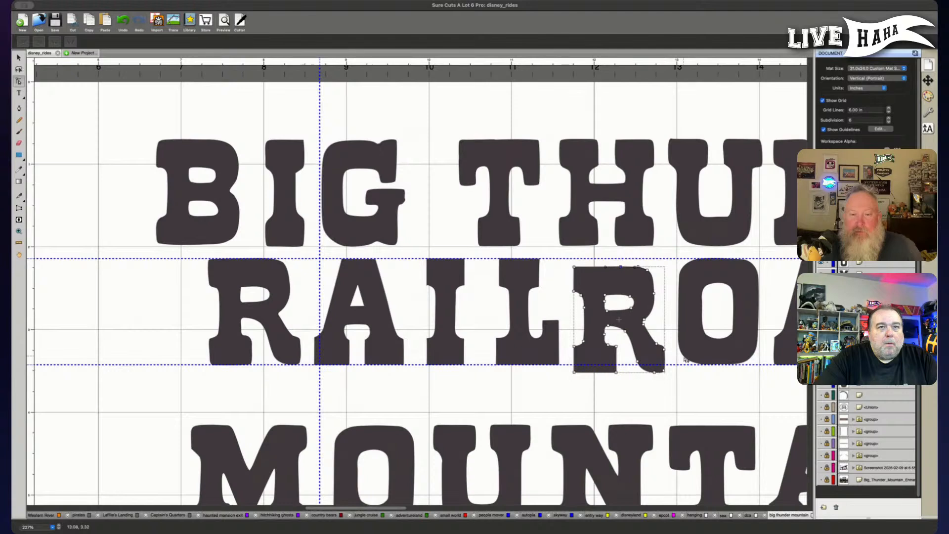
{"action": "left_click_drag", "start_coordinate": [633, 311], "coordinate": [632, 313]}
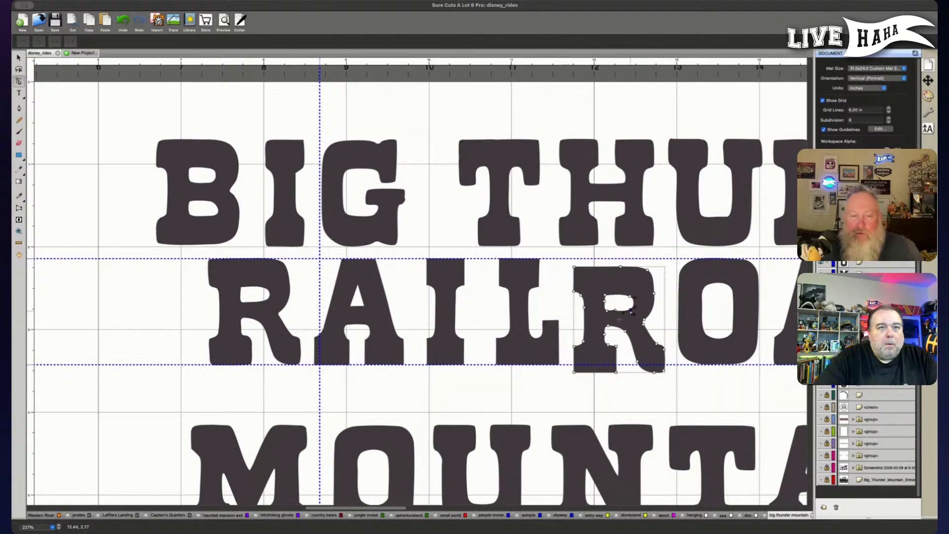
{"action": "left_click_drag", "start_coordinate": [599, 289], "coordinate": [612, 316]}
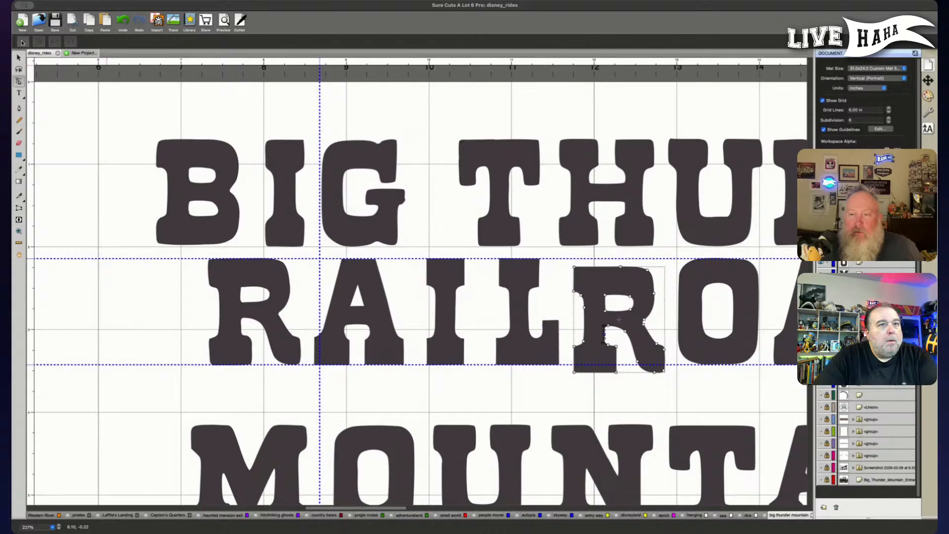
Adjust the nodes on the stem side of the opening between the second R's legs.
{"action": "left_click", "coordinate": [613, 335]}
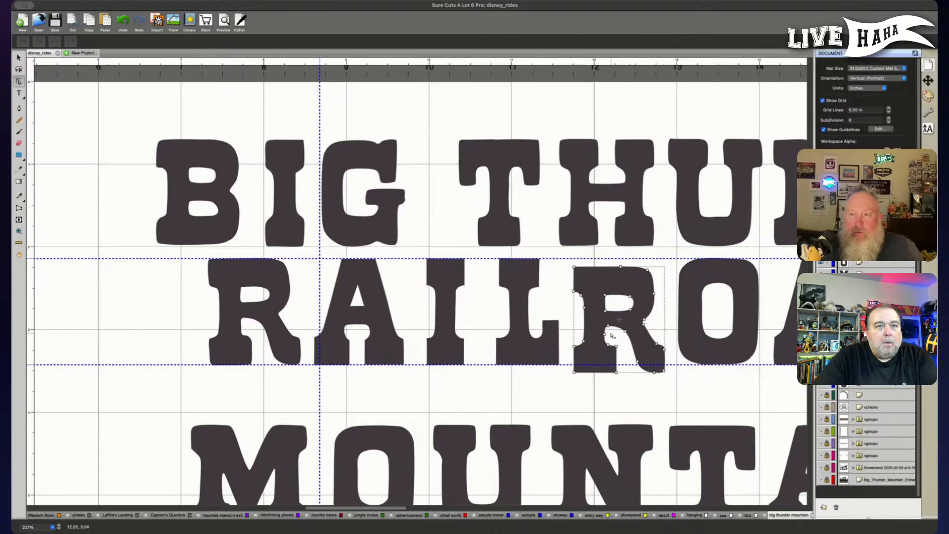
{"action": "left_click", "coordinate": [604, 335]}
{"action": "left_click", "coordinate": [607, 337]}
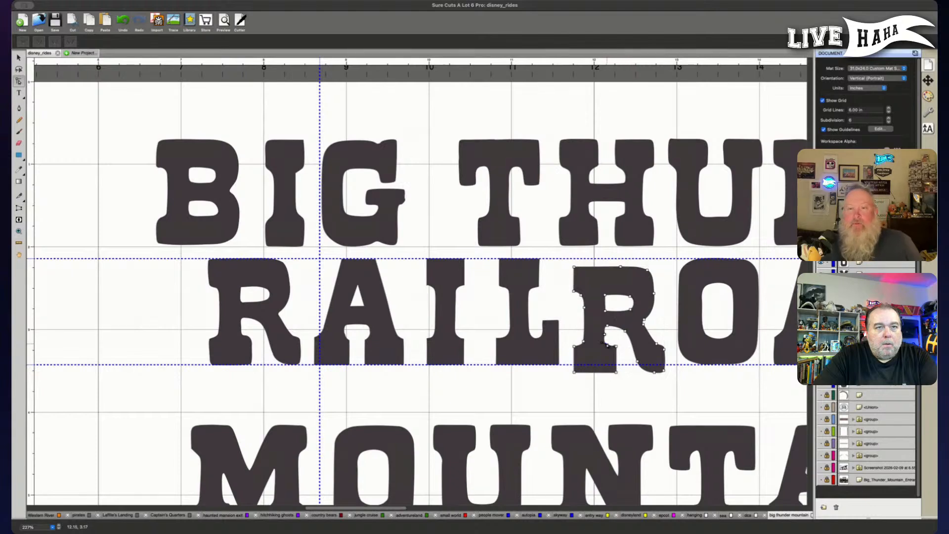
{"action": "left_click", "coordinate": [619, 376]}
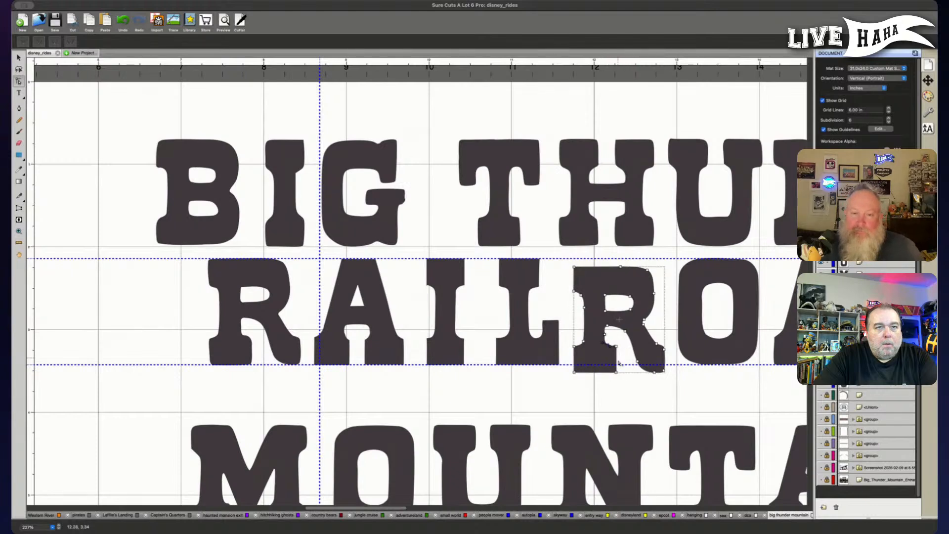
{"action": "left_click", "coordinate": [606, 340]}
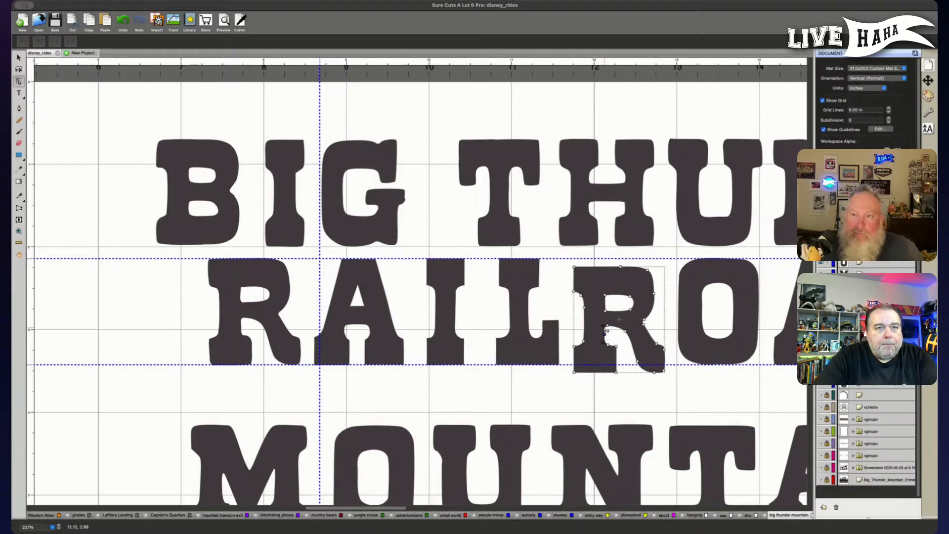
{"action": "left_click", "coordinate": [606, 329]}
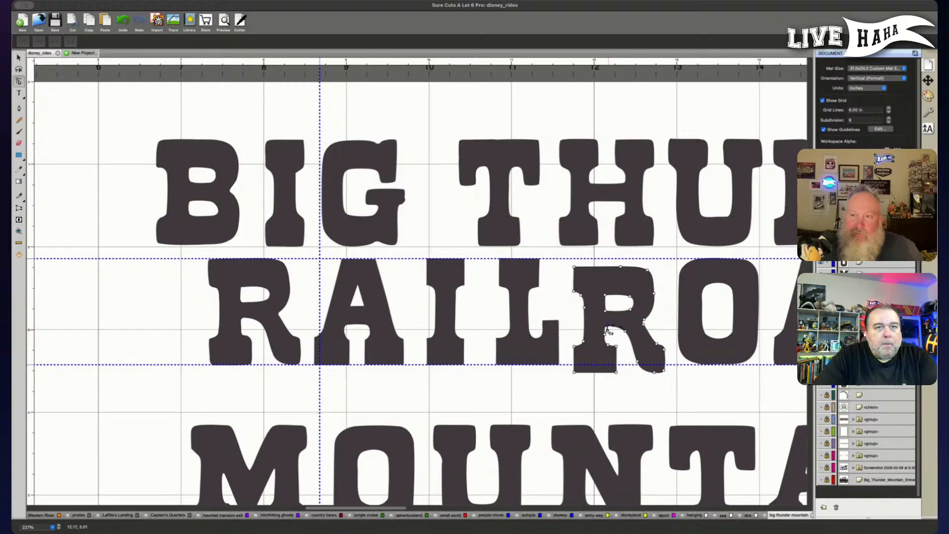
Adjust the nodes at the upper stem end of the opening between the second R's legs.
{"action": "scroll", "coordinate": [609, 330], "scroll_direction": "up", "scroll_amount": 5}
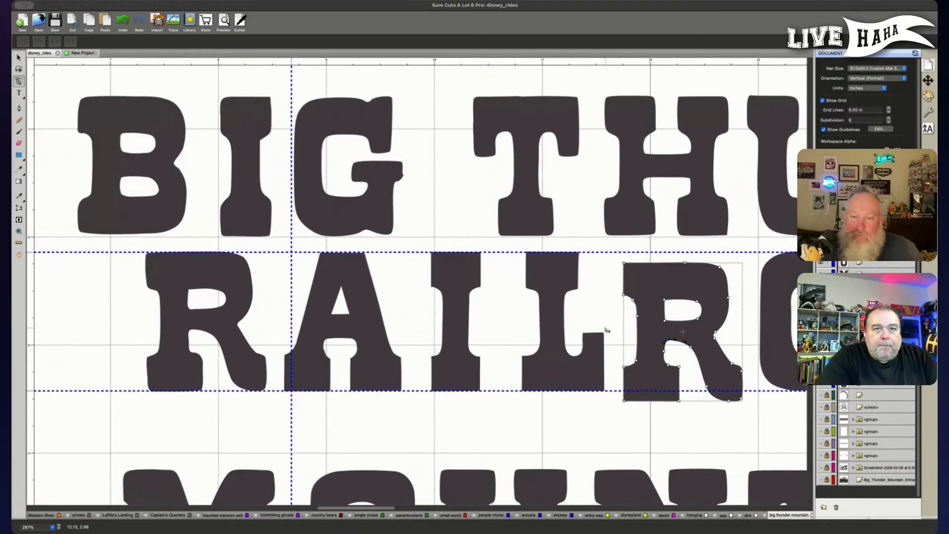
{"action": "scroll", "coordinate": [607, 330], "scroll_direction": "up", "scroll_amount": 4}
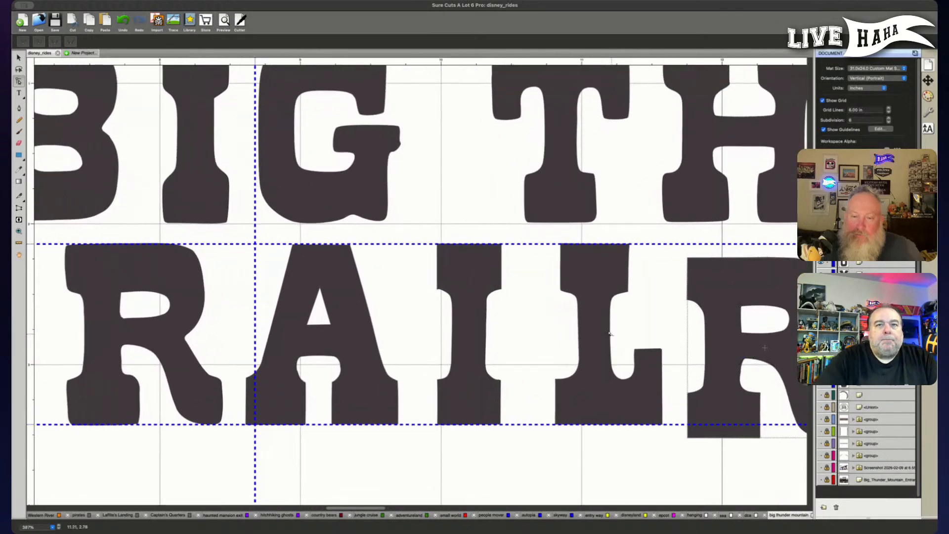
{"action": "scroll", "coordinate": [610, 334], "scroll_direction": "right", "scroll_amount": 3}
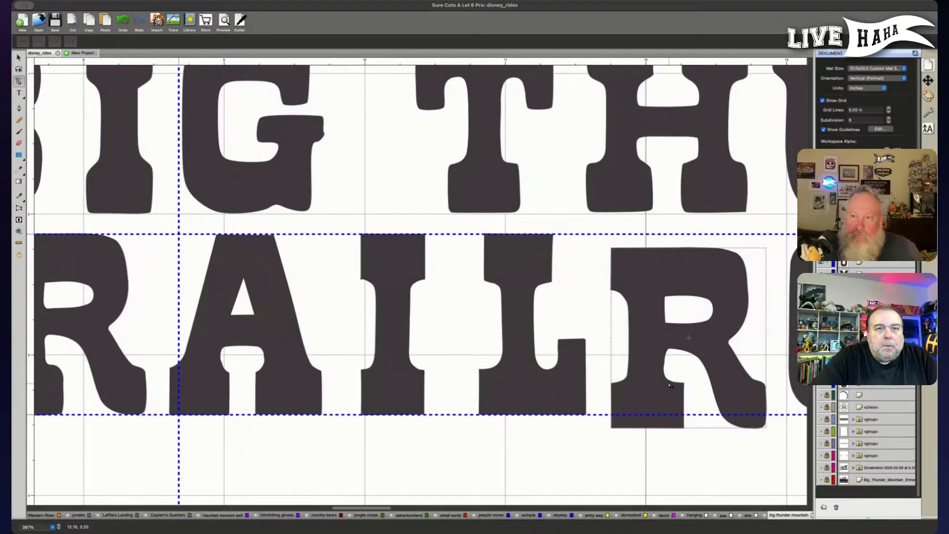
{"action": "left_click", "coordinate": [665, 380]}
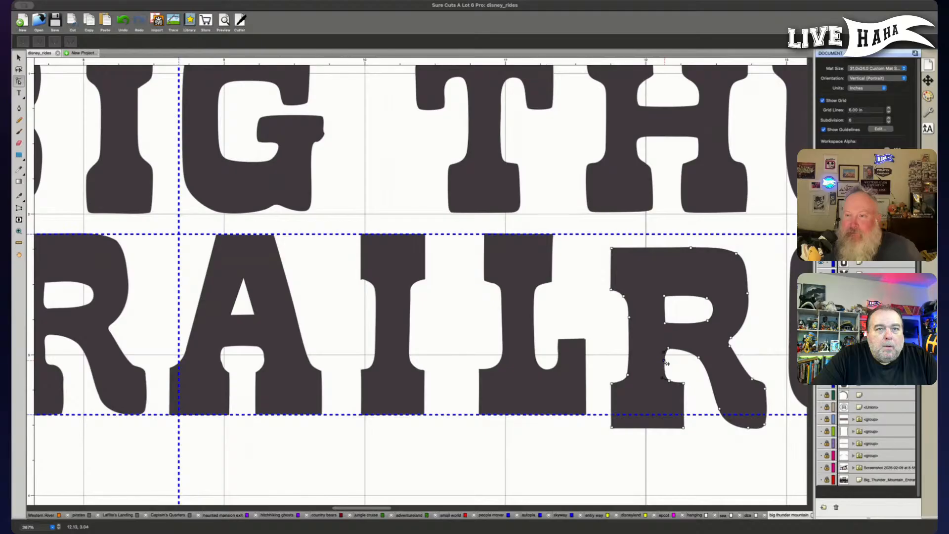
{"action": "left_click", "coordinate": [666, 359]}
{"action": "left_click_drag", "start_coordinate": [665, 352], "coordinate": [664, 350]}
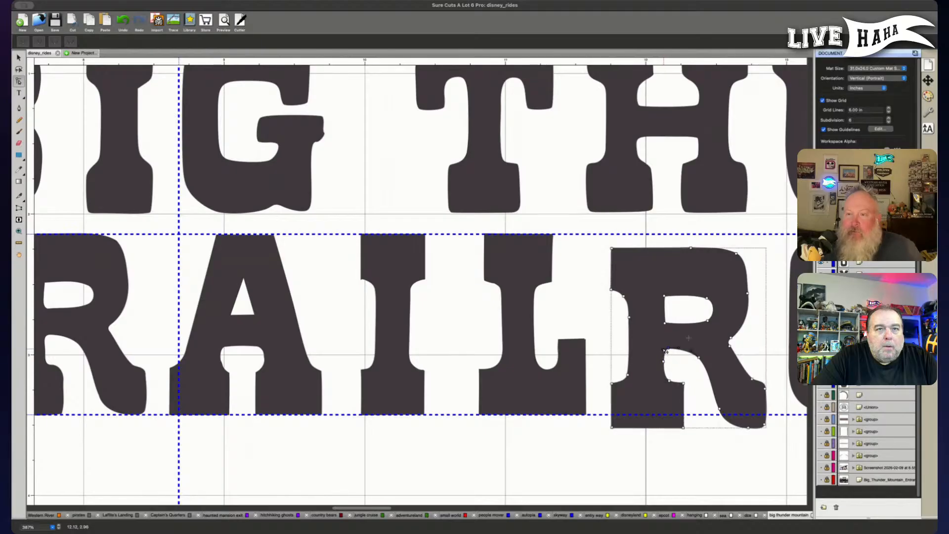
Edit the nodes and curve handles where the second R's stem flows into its foot serif inside the leg opening.
{"action": "left_click", "coordinate": [665, 380]}
{"action": "left_click", "coordinate": [666, 372]}
{"action": "left_click", "coordinate": [665, 362]}
{"action": "left_click", "coordinate": [666, 361]}
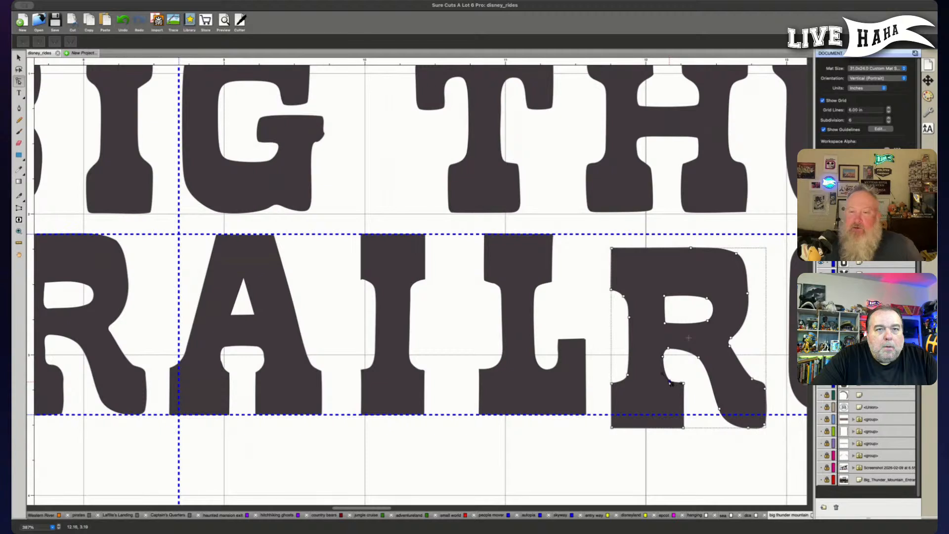
{"action": "left_click", "coordinate": [662, 376]}
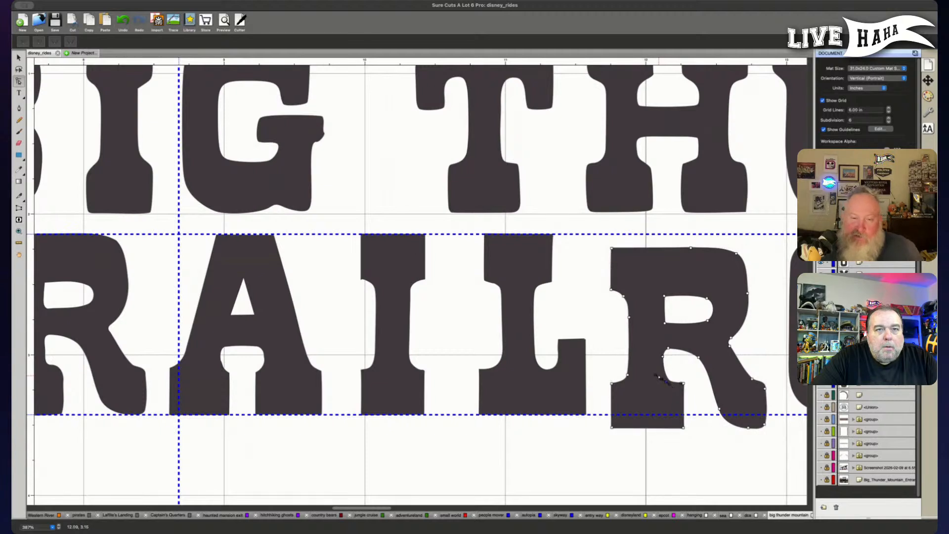
{"action": "left_click", "coordinate": [661, 377]}
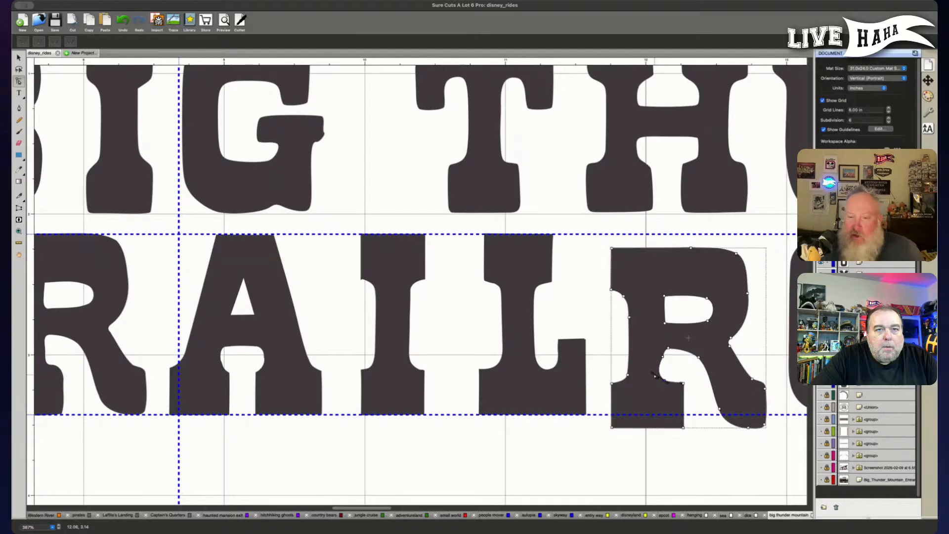
Reshape the inner curve joining the second R's stem to its foot into a smooth rounded transition, leaving the letter deselected.
{"action": "left_click", "coordinate": [672, 377]}
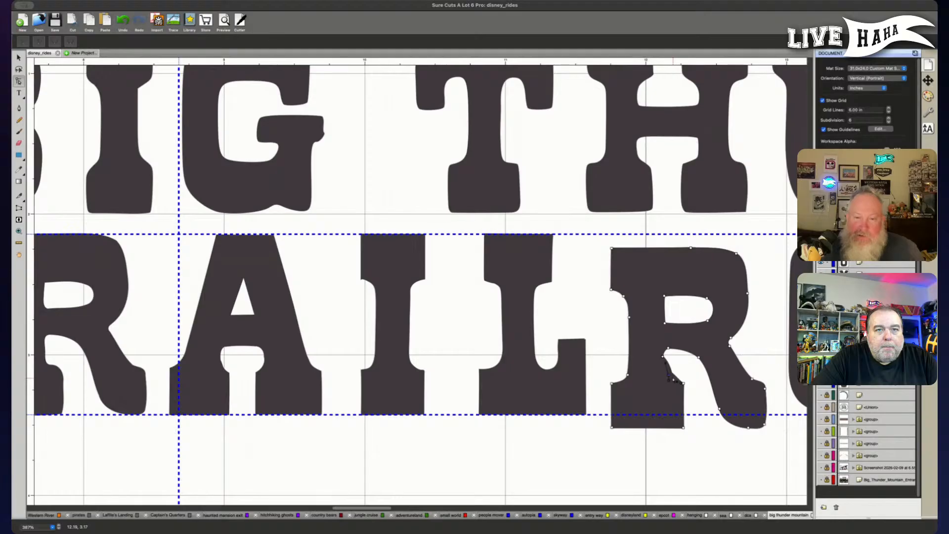
{"action": "left_click_drag", "start_coordinate": [669, 376], "coordinate": [678, 364]}
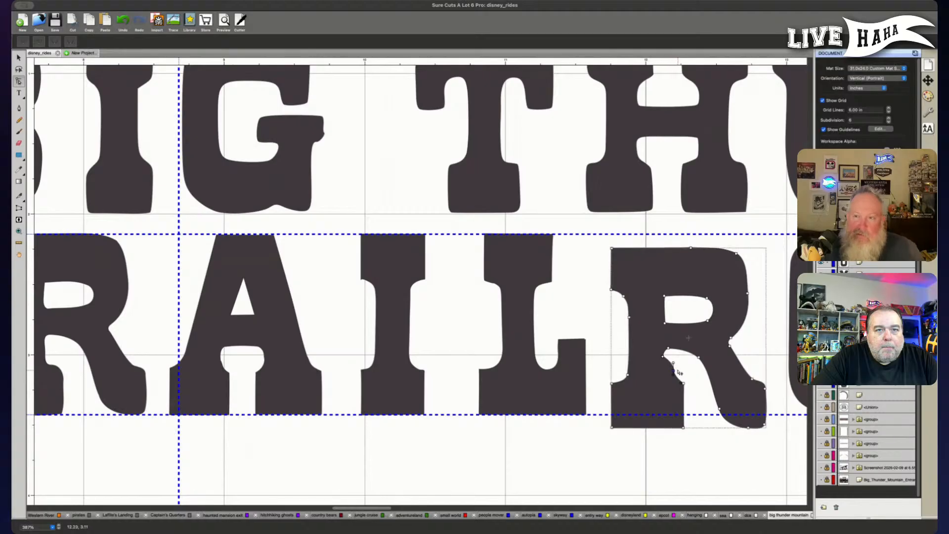
{"action": "mouse_move", "coordinate": [675, 372]}
{"action": "left_mouse_down"}
{"action": "mouse_move", "coordinate": [664, 382]}
{"action": "mouse_move", "coordinate": [665, 373]}
{"action": "left_mouse_up"}
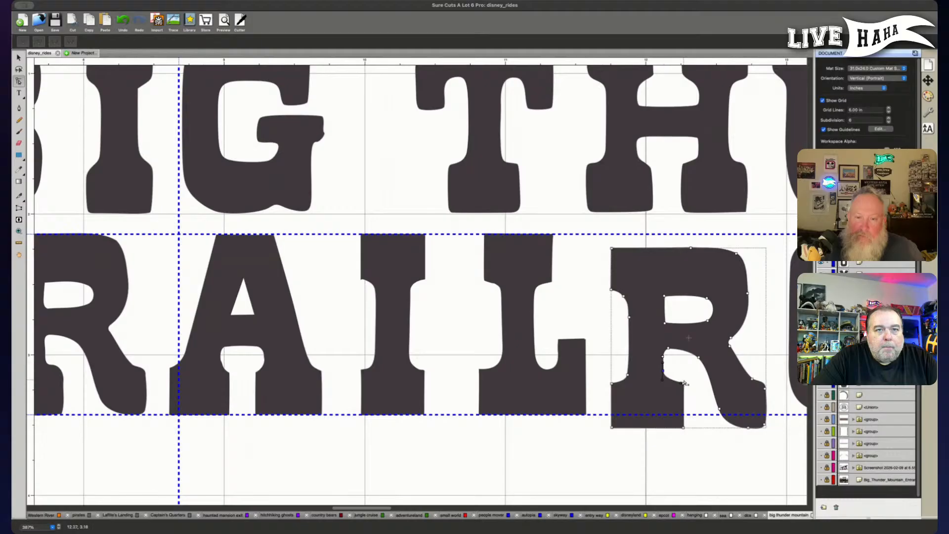
{"action": "left_click", "coordinate": [712, 467]}
{"action": "left_click", "coordinate": [668, 396]}
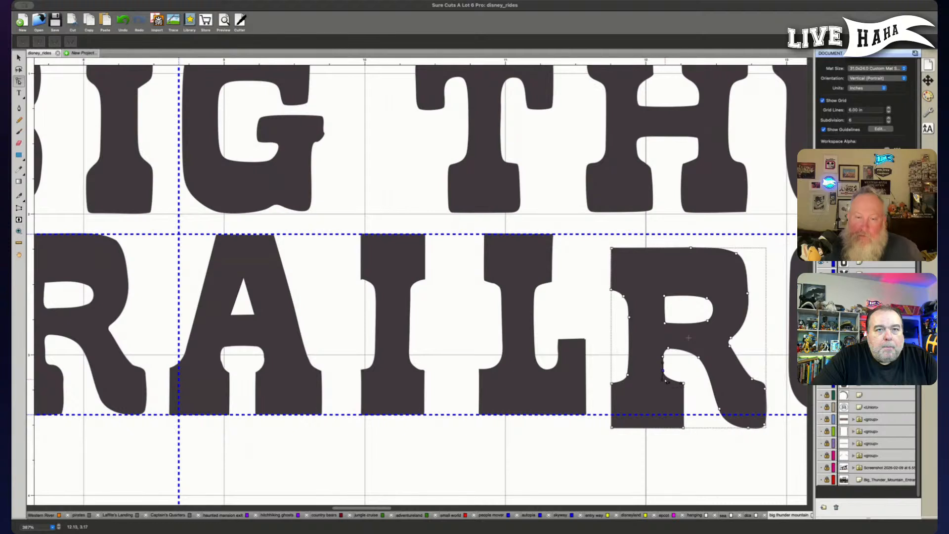
{"action": "left_click_drag", "start_coordinate": [663, 380], "coordinate": [664, 382]}
{"action": "left_click", "coordinate": [695, 451]}
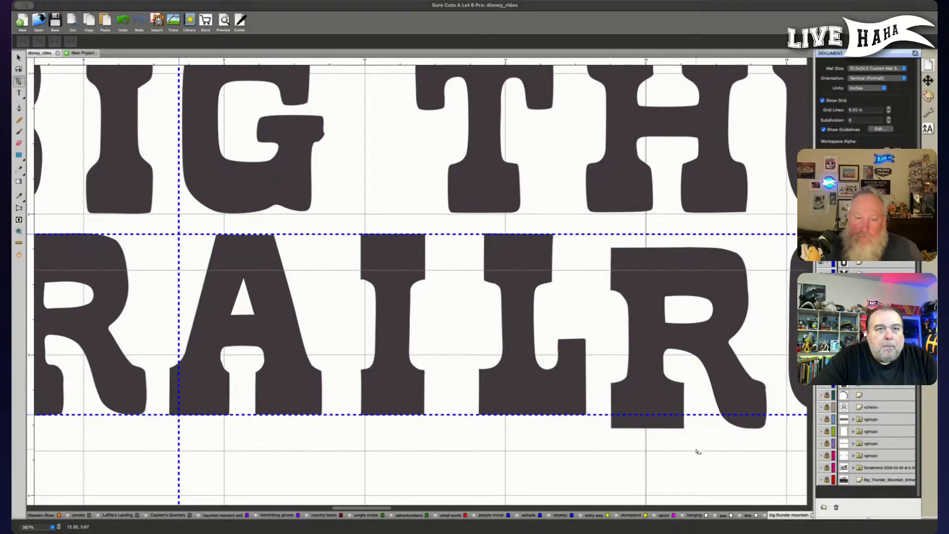
Refine the node and curve handles at the upper outer corner of the second R's bowl, leaving the letter deselected.
{"action": "left_click", "coordinate": [645, 342]}
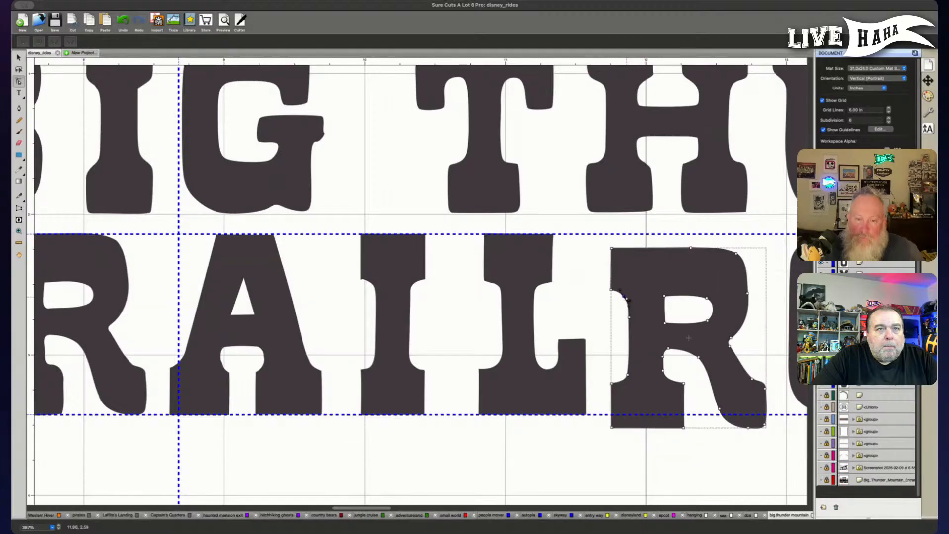
{"action": "left_click", "coordinate": [679, 463]}
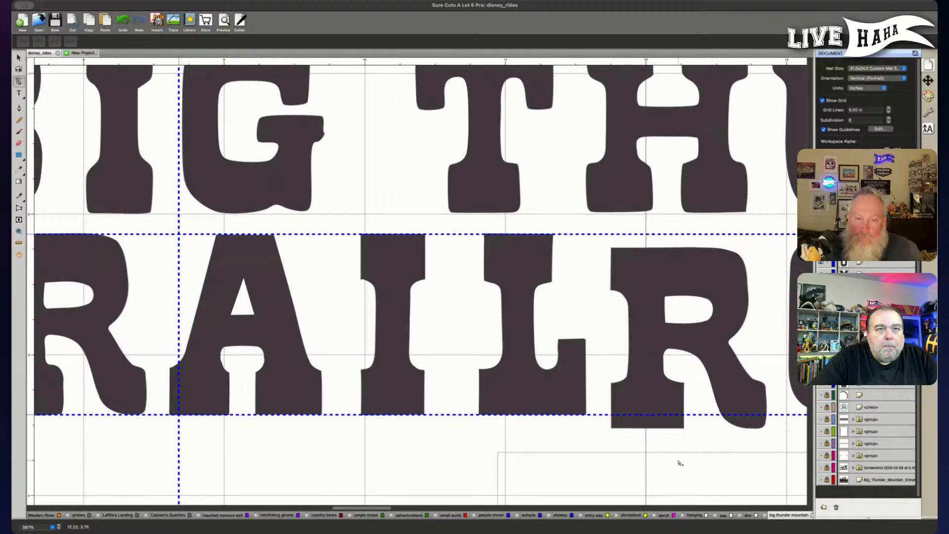
{"action": "left_click", "coordinate": [705, 280]}
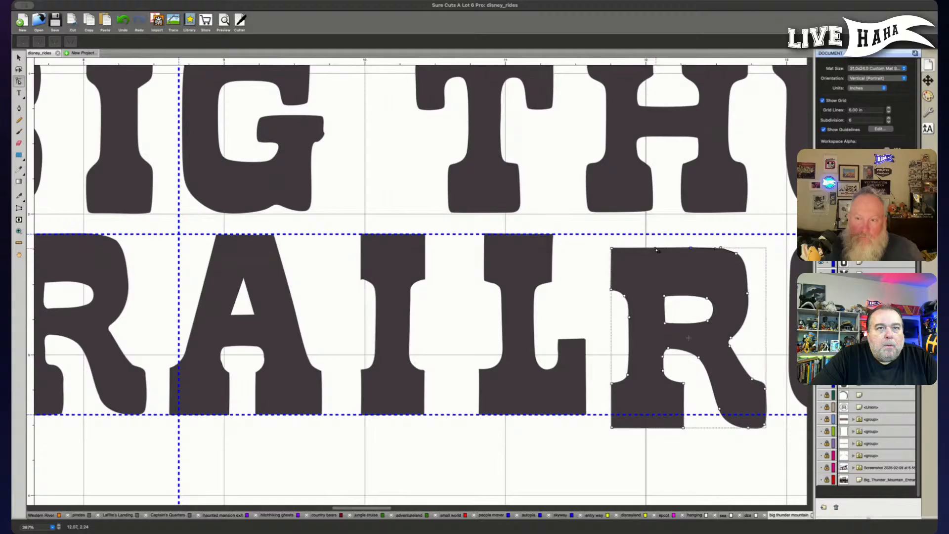
{"action": "left_click", "coordinate": [737, 254]}
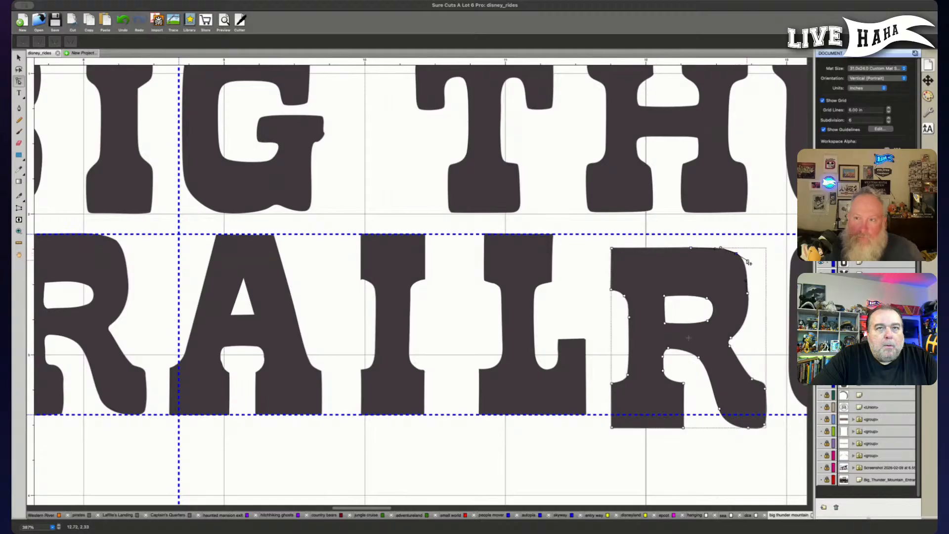
{"action": "left_click_drag", "start_coordinate": [749, 261], "coordinate": [749, 260]}
{"action": "left_click", "coordinate": [690, 444]}
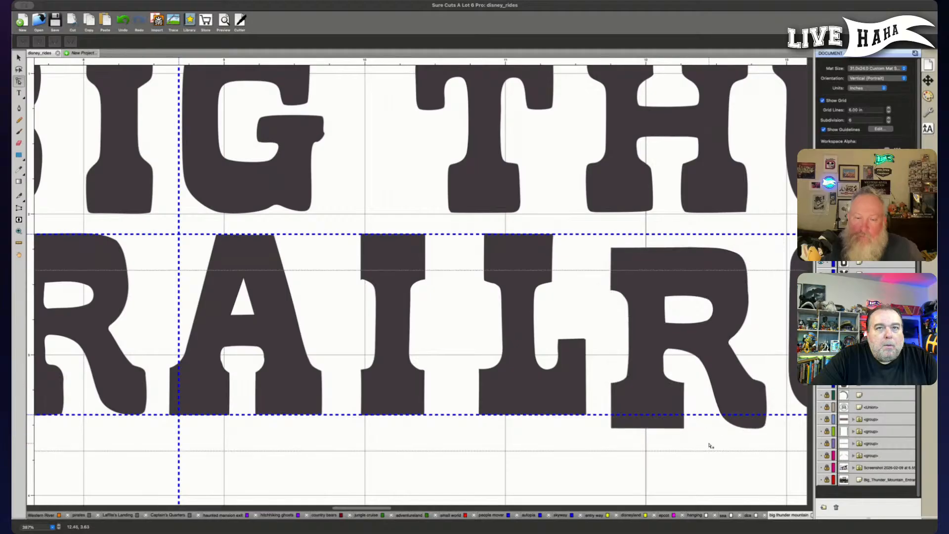
{"action": "left_click", "coordinate": [736, 255]}
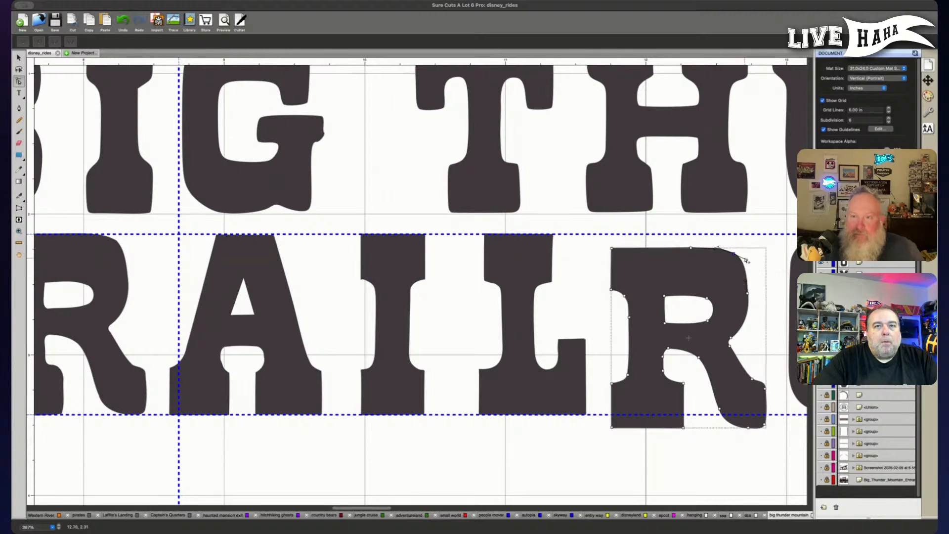
{"action": "left_click", "coordinate": [749, 261]}
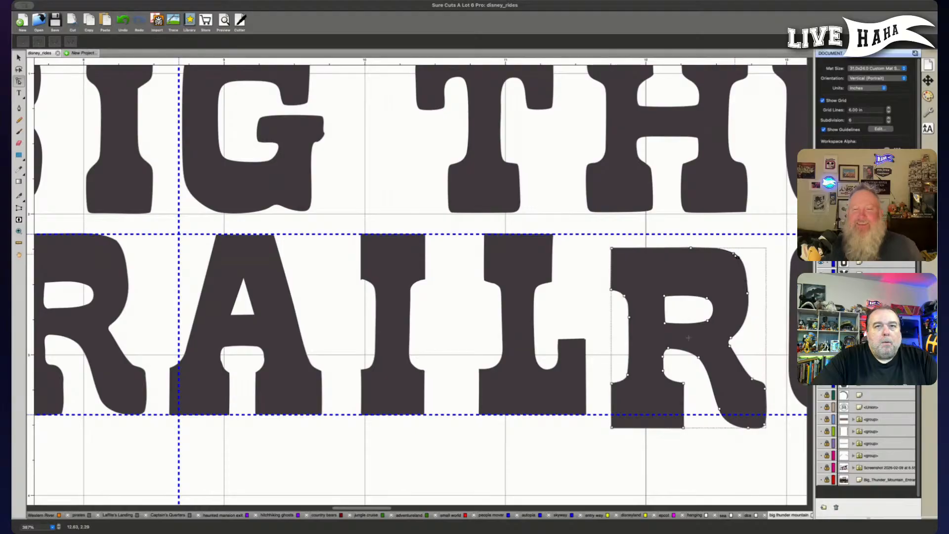
{"action": "left_click", "coordinate": [706, 452]}
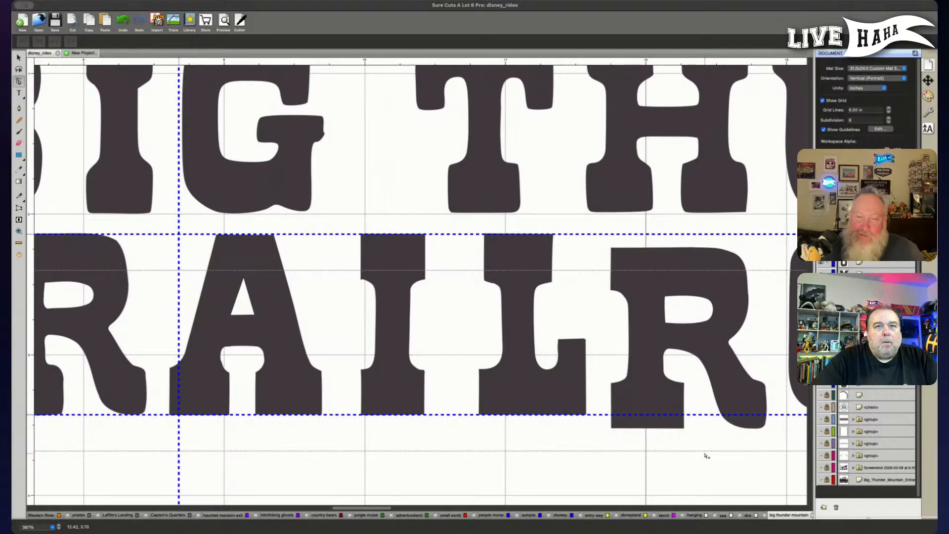
Make the outer side of the second R's bowl slightly fuller by adjusting its curve handle, leaving the letter deselected.
{"action": "left_click", "coordinate": [750, 296]}
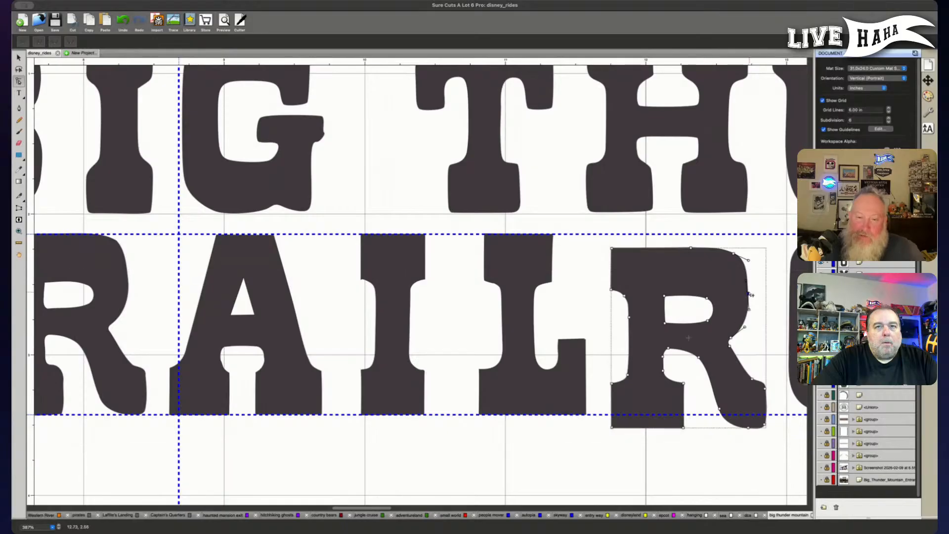
{"action": "mouse_move", "coordinate": [750, 311]}
{"action": "left_mouse_down"}
{"action": "mouse_move", "coordinate": [753, 282]}
{"action": "mouse_move", "coordinate": [753, 295]}
{"action": "left_mouse_up"}
{"action": "left_click", "coordinate": [687, 437]}
Move the second R of RAILROAD back up so it sits between the two horizontal guidelines, leaving it deselected.
{"action": "scroll", "coordinate": [695, 449], "scroll_direction": "down", "scroll_amount": 2}
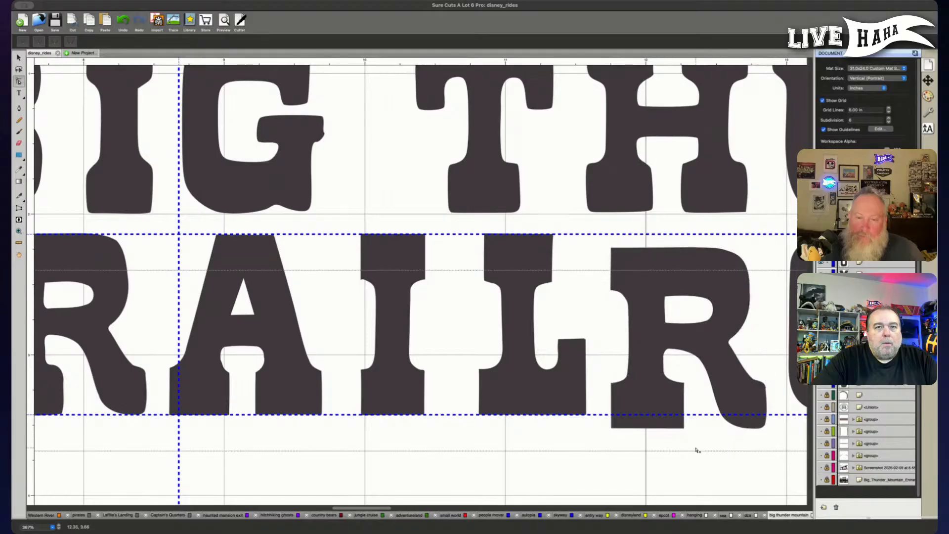
{"action": "scroll", "coordinate": [697, 450], "scroll_direction": "down", "scroll_amount": 5}
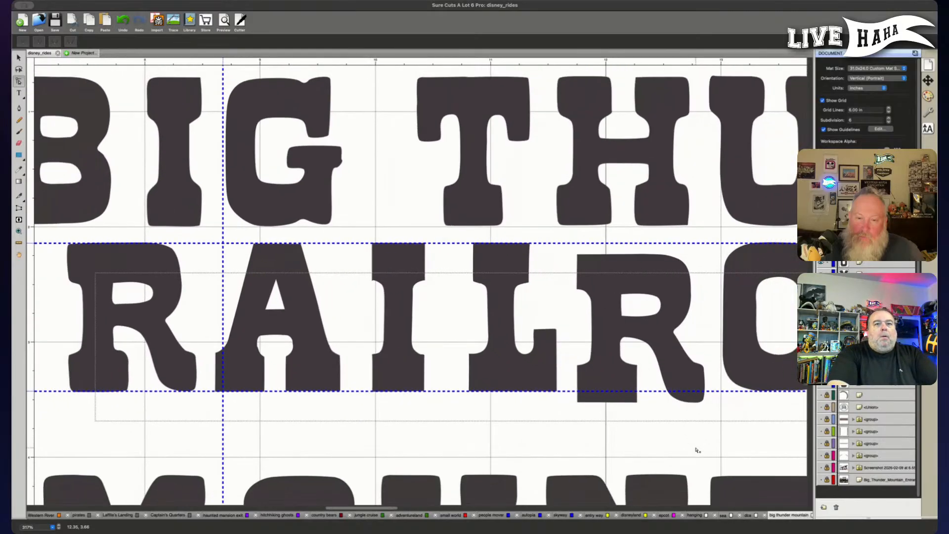
{"action": "scroll", "coordinate": [697, 450], "scroll_direction": "down", "scroll_amount": 2}
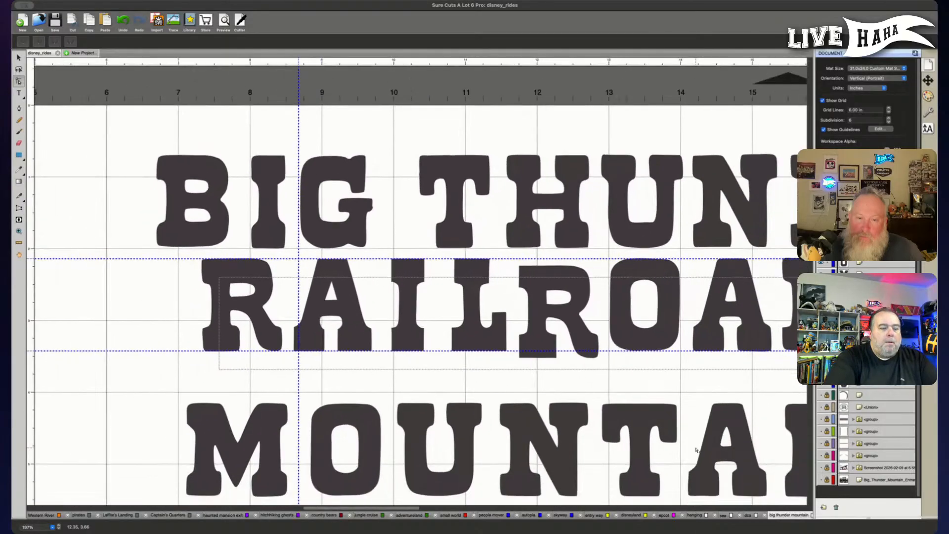
{"action": "key", "text": "v"}
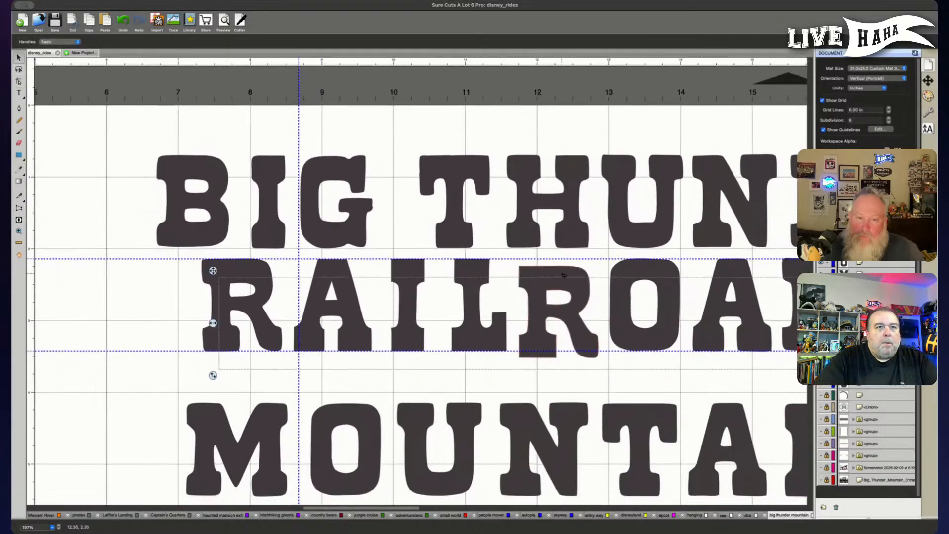
{"action": "left_click", "coordinate": [552, 373]}
{"action": "left_click", "coordinate": [552, 347]}
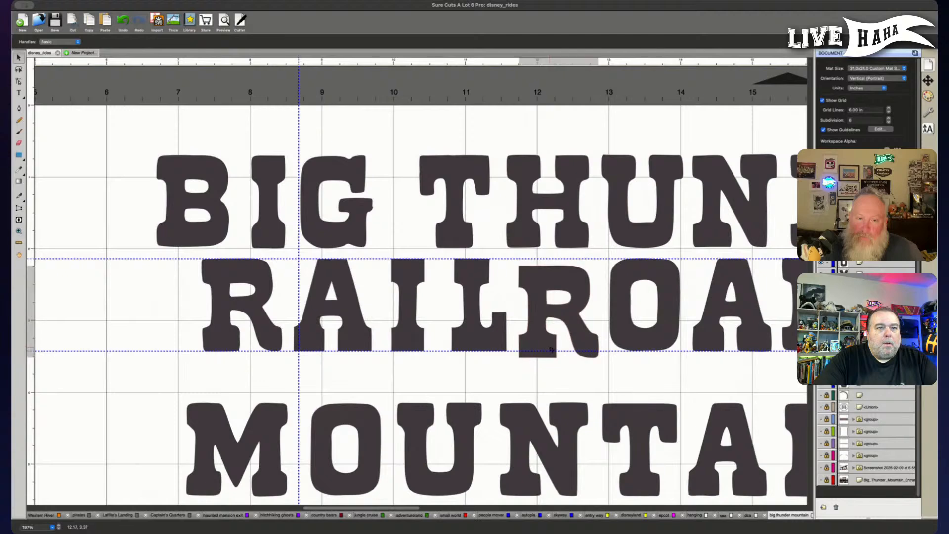
{"action": "left_click_drag", "start_coordinate": [559, 258], "coordinate": [558, 253]}
{"action": "scroll", "coordinate": [561, 328], "scroll_direction": "down", "scroll_amount": 5}
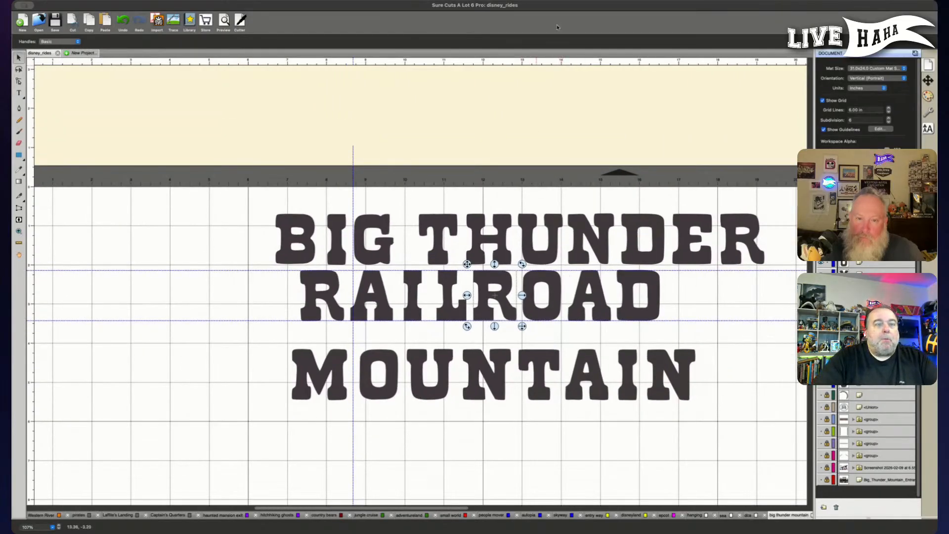
{"action": "left_click", "coordinate": [695, 327]}
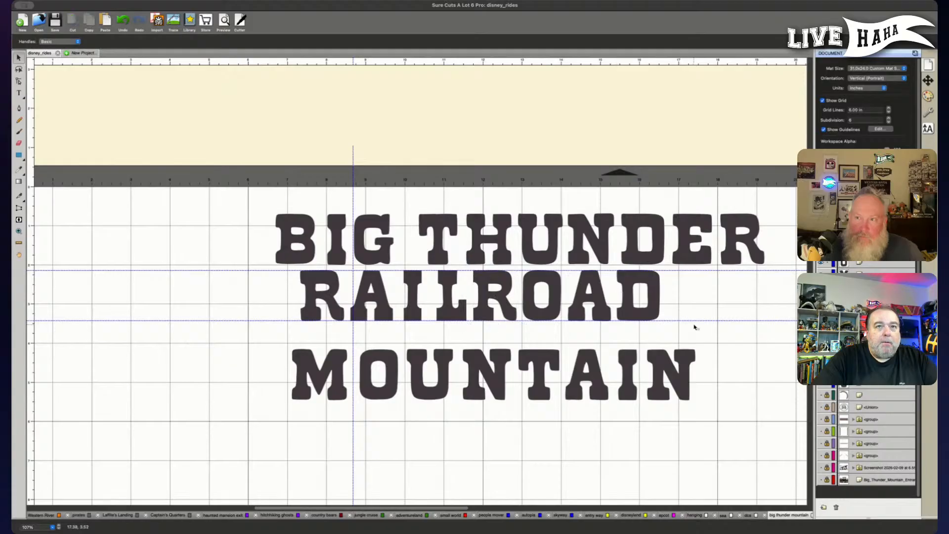
Show the Big Thunder Mountain entrance photo layer and move the RAILROAD letters down over the same word on the sign.
{"action": "scroll", "coordinate": [733, 333], "scroll_direction": "right", "scroll_amount": 2}
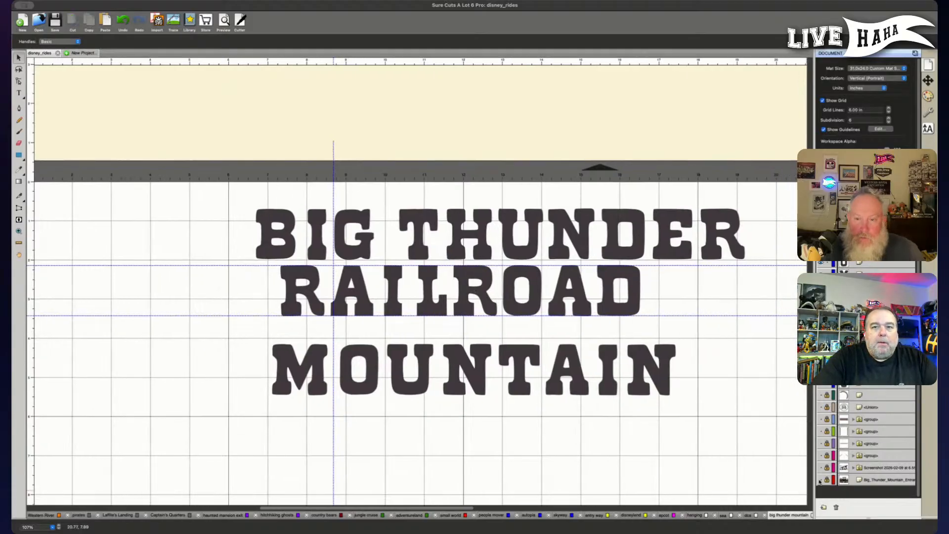
{"action": "left_click", "coordinate": [821, 480]}
{"action": "scroll", "coordinate": [714, 391], "scroll_direction": "down", "scroll_amount": 5}
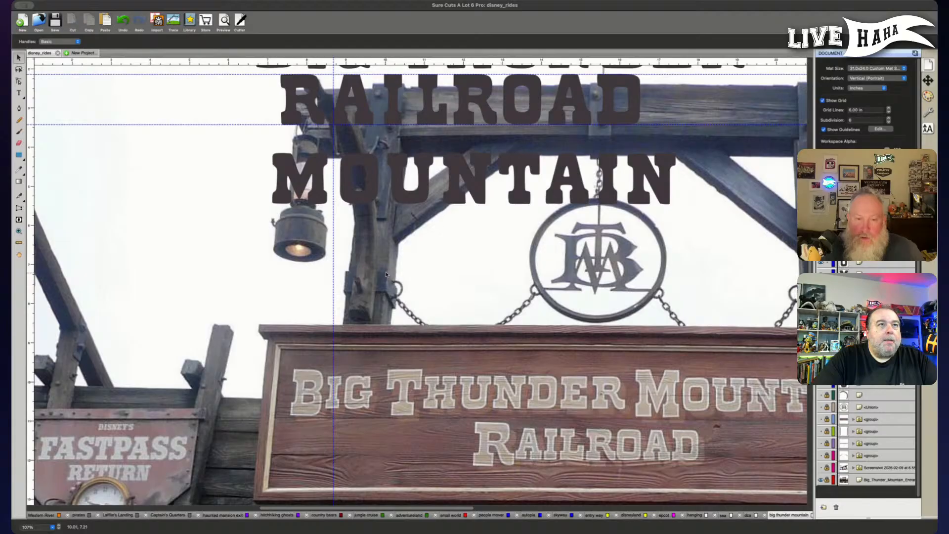
{"action": "left_click_drag", "start_coordinate": [239, 82], "coordinate": [659, 131]}
{"action": "left_click_drag", "start_coordinate": [267, 74], "coordinate": [660, 135]}
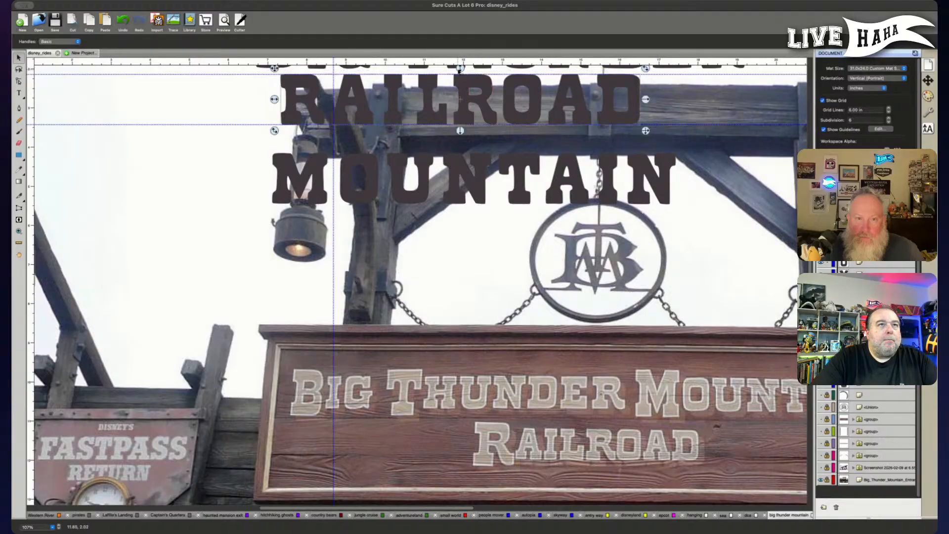
{"action": "left_click_drag", "start_coordinate": [463, 83], "coordinate": [588, 439]}
Move the MOUNTAIN letters up onto the same line after BIG THUNDER and nudge them slightly to the right.
{"action": "left_click_drag", "start_coordinate": [243, 127], "coordinate": [690, 223]}
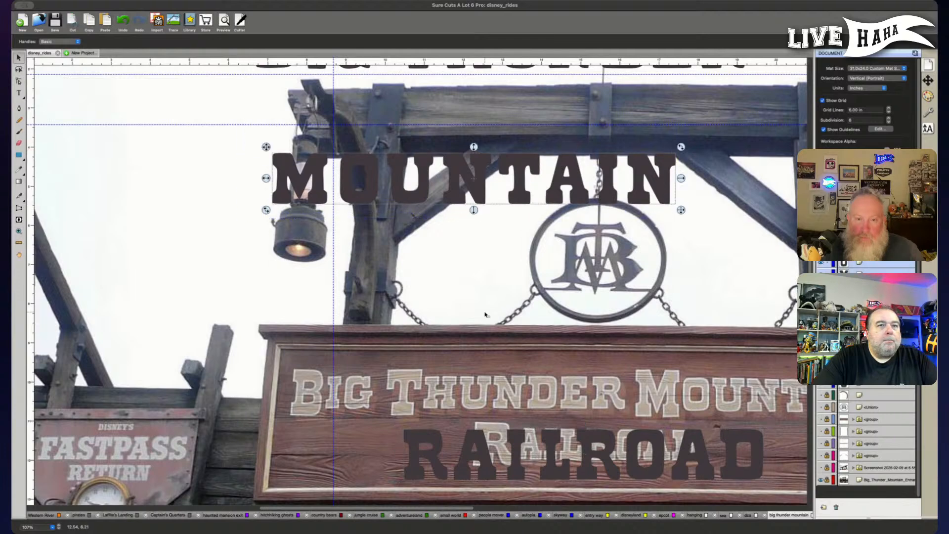
{"action": "scroll", "coordinate": [485, 315], "scroll_direction": "up", "scroll_amount": 4}
{"action": "scroll", "coordinate": [454, 307], "scroll_direction": "right", "scroll_amount": 5}
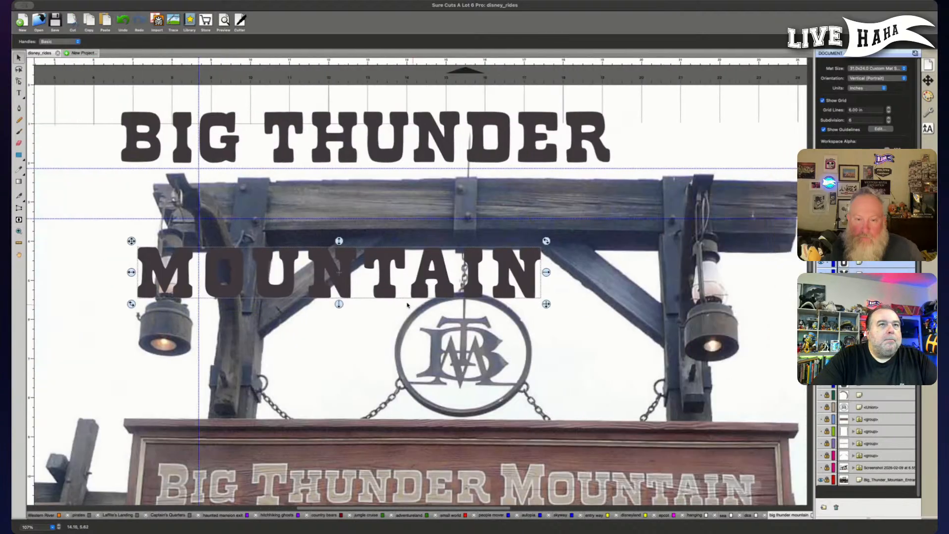
{"action": "left_click_drag", "start_coordinate": [173, 270], "coordinate": [651, 135]}
{"action": "key", "text": "Right"}
{"action": "key", "text": "Right"}
{"action": "key", "text": "Right"}
{"action": "key", "text": "Right"}
{"action": "key", "text": "Right"}
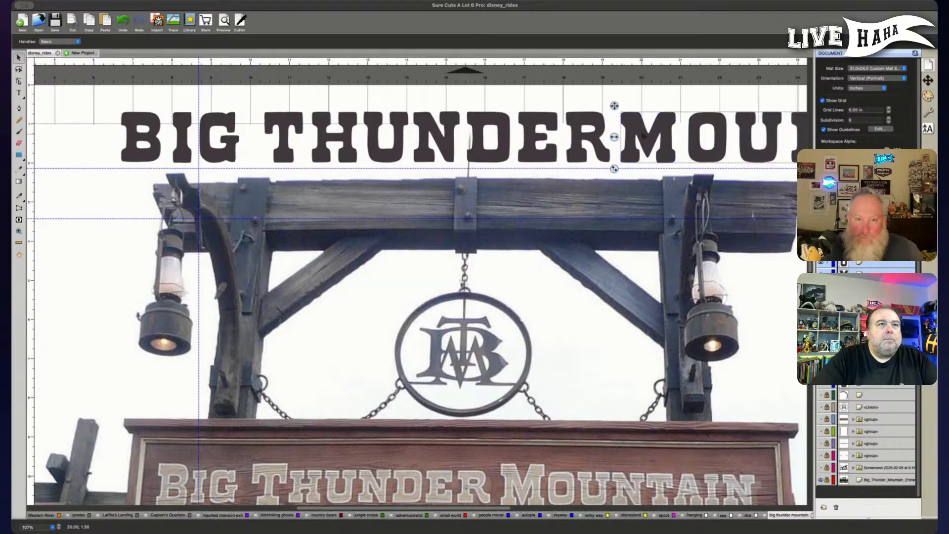
Shift the MOUNTAIN letters right to leave a clear word space after BIG THUNDER.
{"action": "key", "text": "Right"}
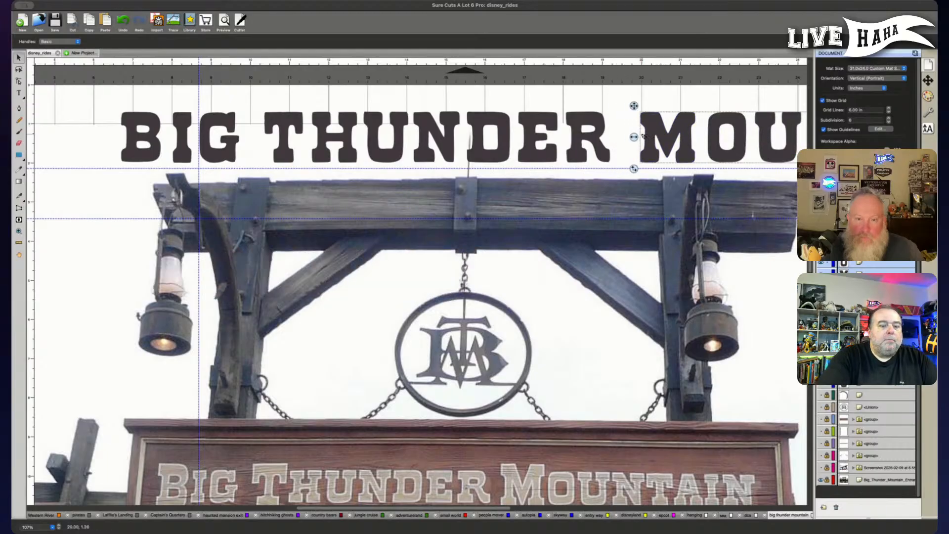
{"action": "key", "text": "super+minus"}
{"action": "key", "text": "super+minus"}
{"action": "key", "text": "super+minus"}
{"action": "key", "text": "super+minus"}
{"action": "scroll", "coordinate": [641, 134], "scroll_direction": "right", "scroll_amount": 5}
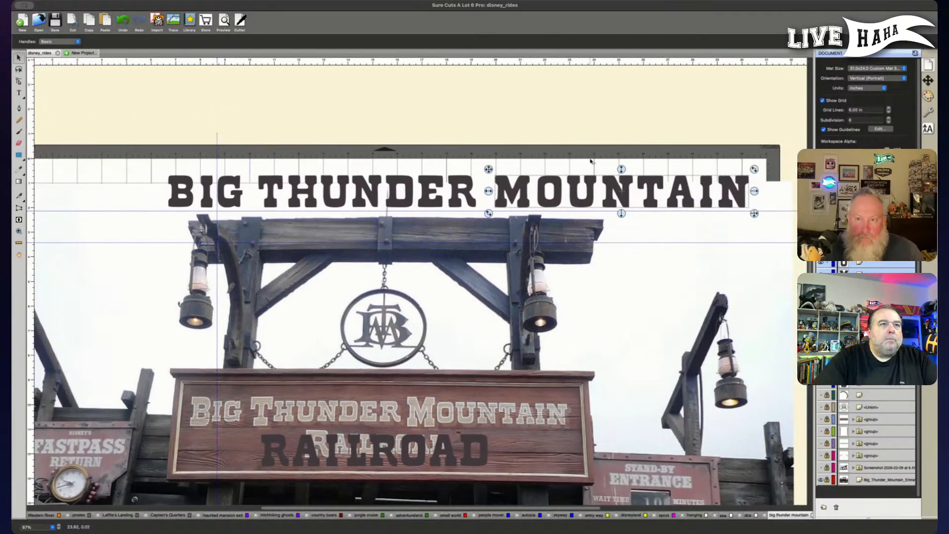
Move the whole BIG THUNDER MOUNTAIN line down onto the photo's sign, starting it near the sign's own B.
{"action": "left_click_drag", "start_coordinate": [748, 233], "coordinate": [137, 124]}
{"action": "left_click_drag", "start_coordinate": [417, 179], "coordinate": [359, 394]}
{"action": "scroll", "coordinate": [385, 392], "scroll_direction": "left", "scroll_amount": 2}
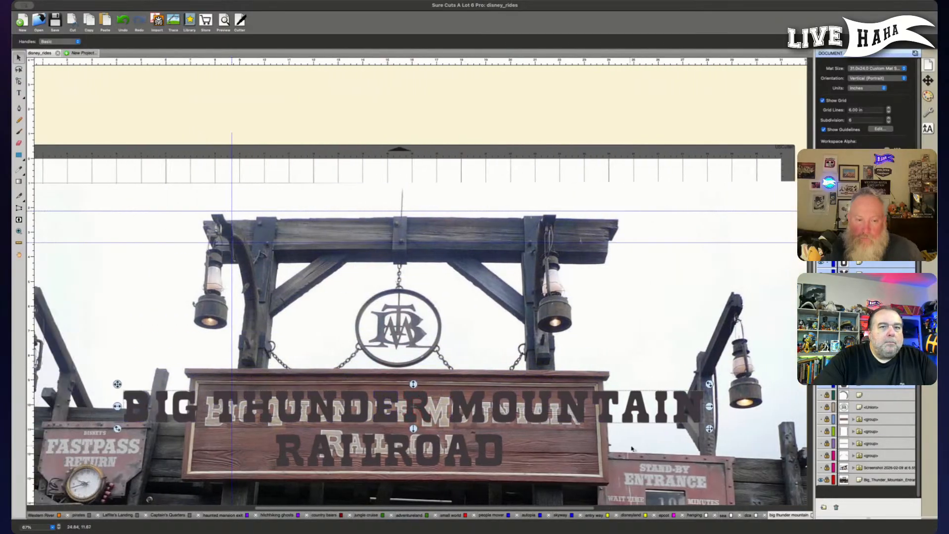
{"action": "left_click_drag", "start_coordinate": [511, 406], "coordinate": [593, 414]}
{"action": "scroll", "coordinate": [595, 413], "scroll_direction": "right", "scroll_amount": 1}
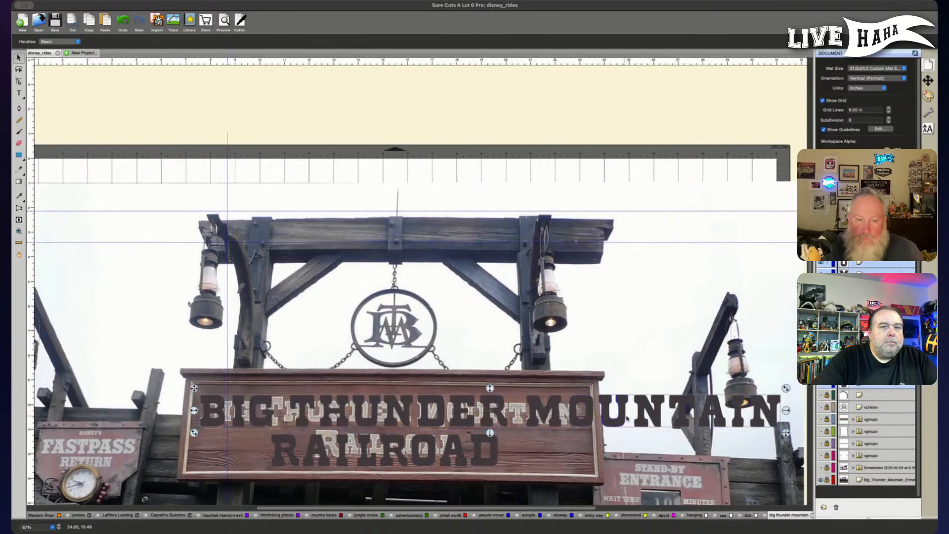
Scale the BIG THUNDER MOUNTAIN line down to the width of the sign's lettering and lower it onto the same baseline.
{"action": "left_click_drag", "start_coordinate": [786, 433], "coordinate": [588, 430]}
{"action": "key", "text": "super+equal"}
{"action": "key", "text": "super+equal"}
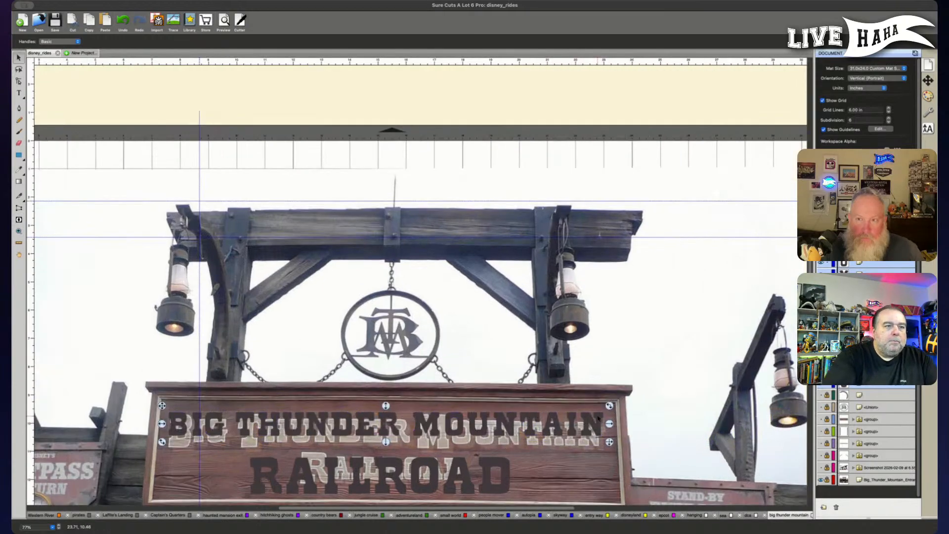
{"action": "scroll", "coordinate": [596, 407], "scroll_direction": "down", "scroll_amount": 5}
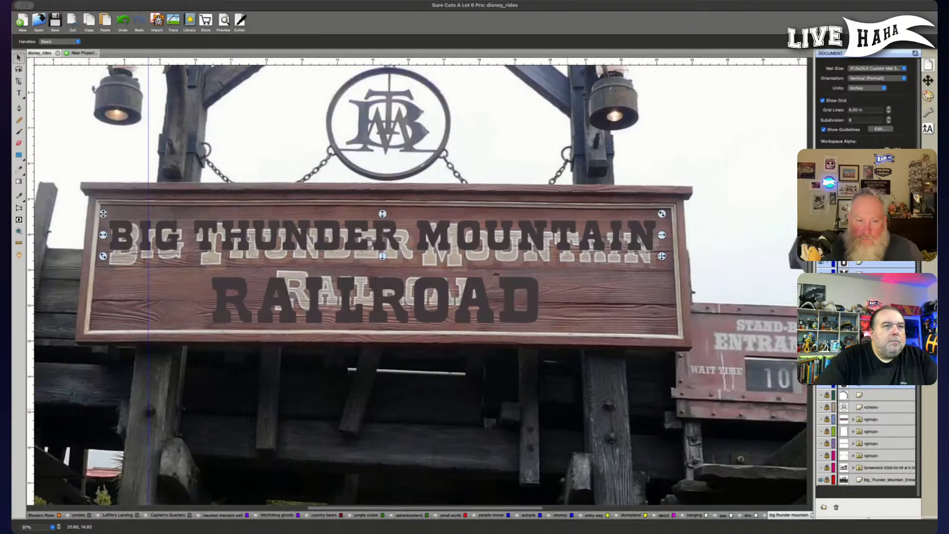
{"action": "scroll", "coordinate": [569, 411], "scroll_direction": "up", "scroll_amount": 1}
{"action": "scroll", "coordinate": [439, 382], "scroll_direction": "up", "scroll_amount": 1}
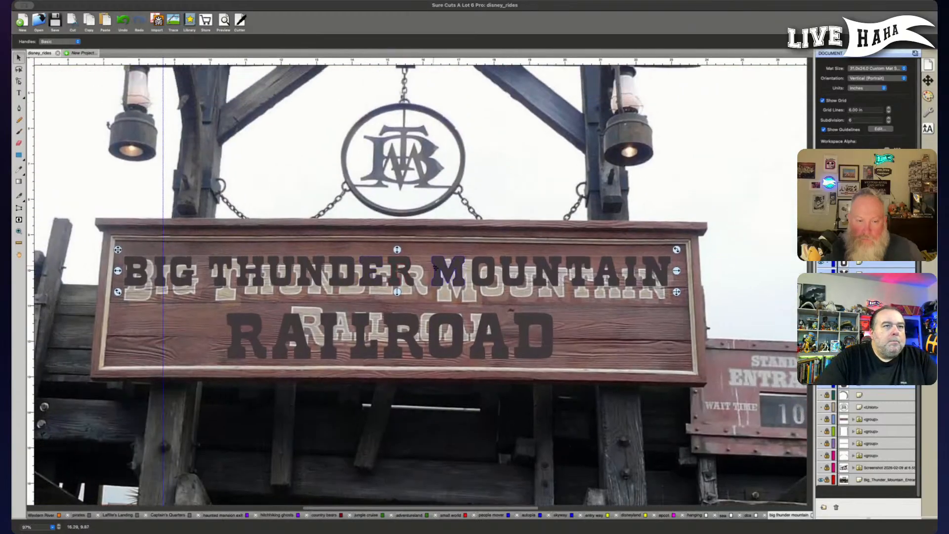
{"action": "left_click_drag", "start_coordinate": [443, 269], "coordinate": [441, 280]}
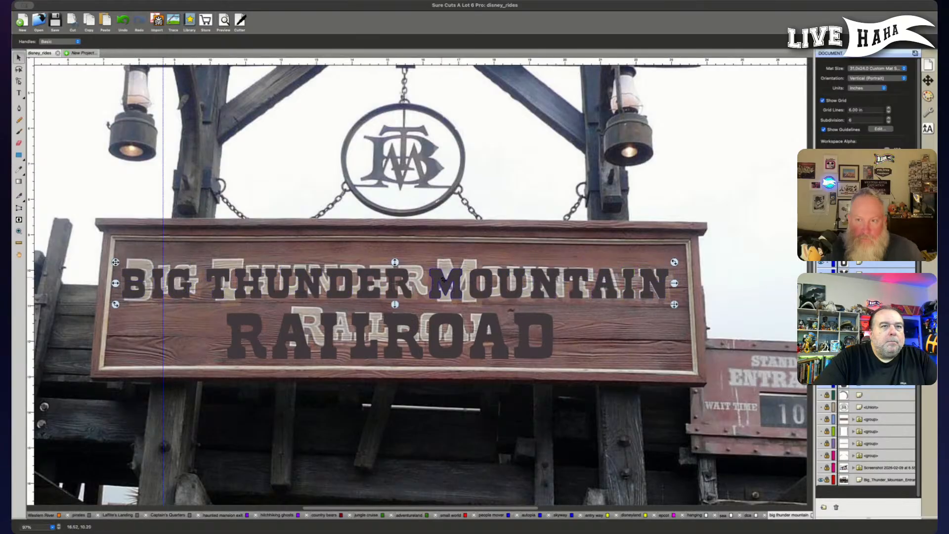
Adjust the A and T of MOUNTAIN sideways to match the letter spacing on the photographed sign.
{"action": "left_click", "coordinate": [607, 293]}
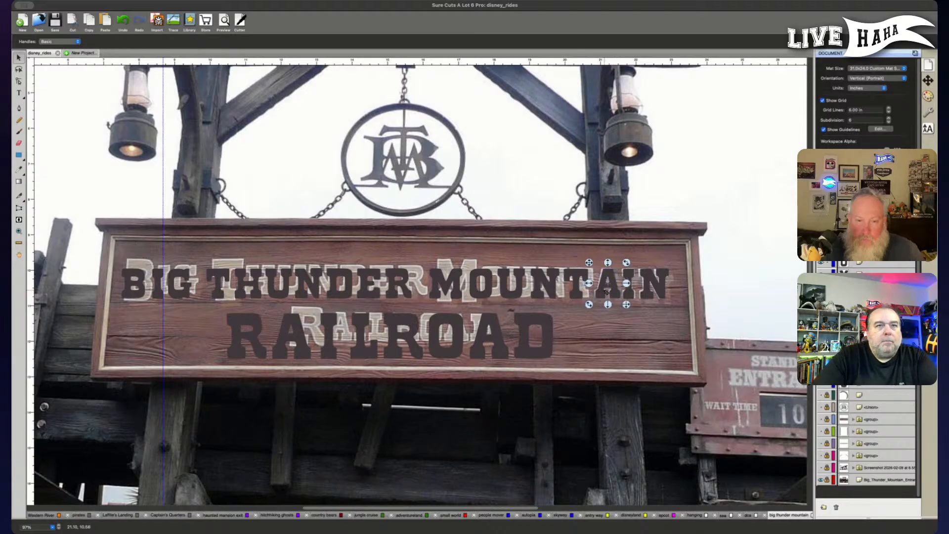
{"action": "left_click_drag", "start_coordinate": [588, 284], "coordinate": [587, 283]}
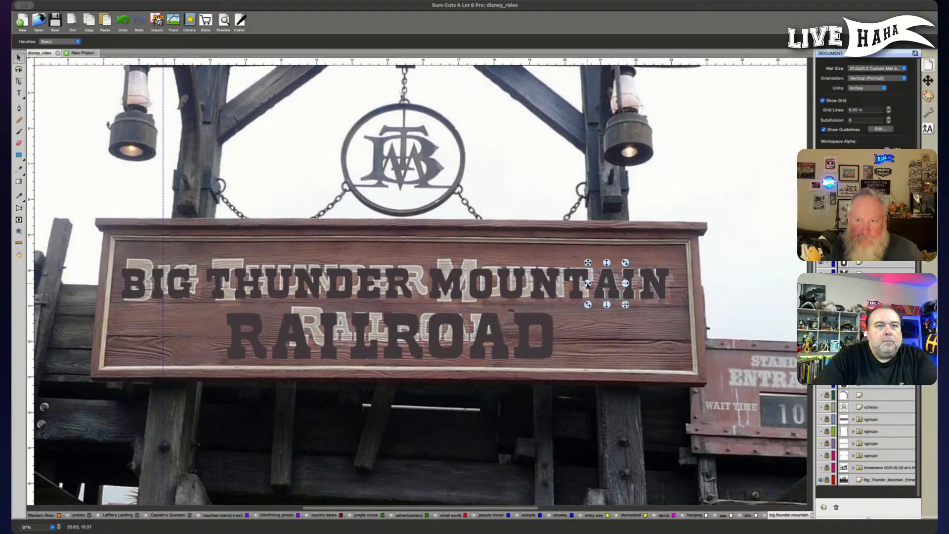
{"action": "left_click", "coordinate": [653, 283]}
{"action": "left_click", "coordinate": [580, 282]}
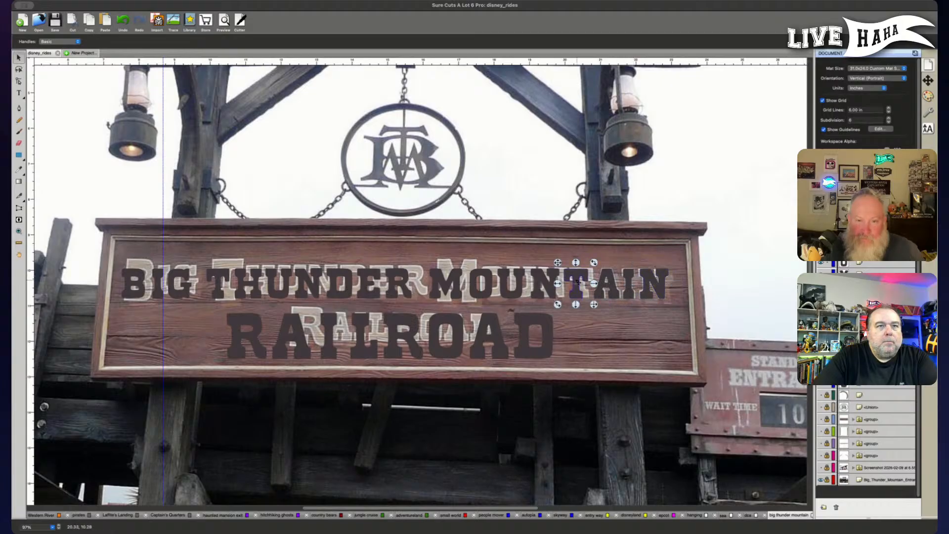
{"action": "left_click", "coordinate": [558, 284]}
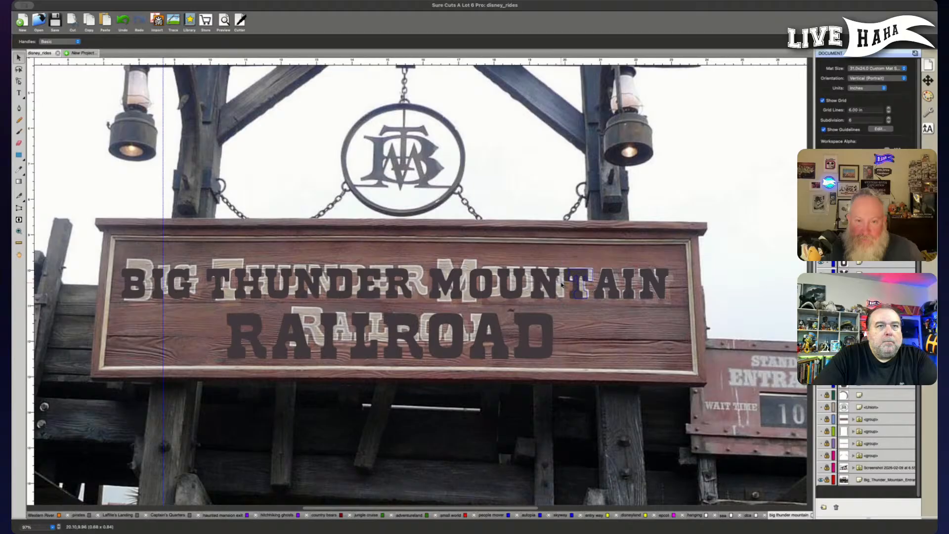
{"action": "left_click", "coordinate": [562, 284]}
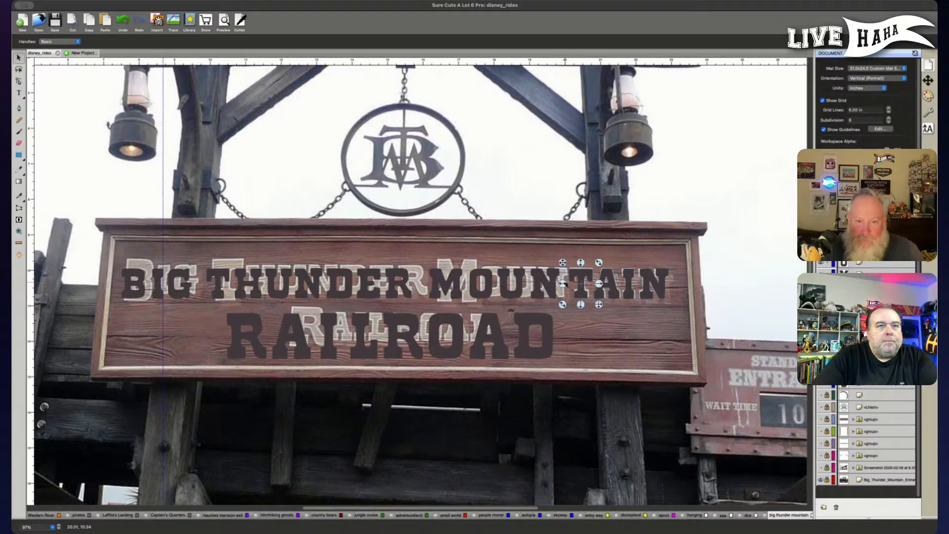
Move the first N and the U of MOUNTAIN right onto the matching letters of the sign.
{"action": "left_click", "coordinate": [537, 280]}
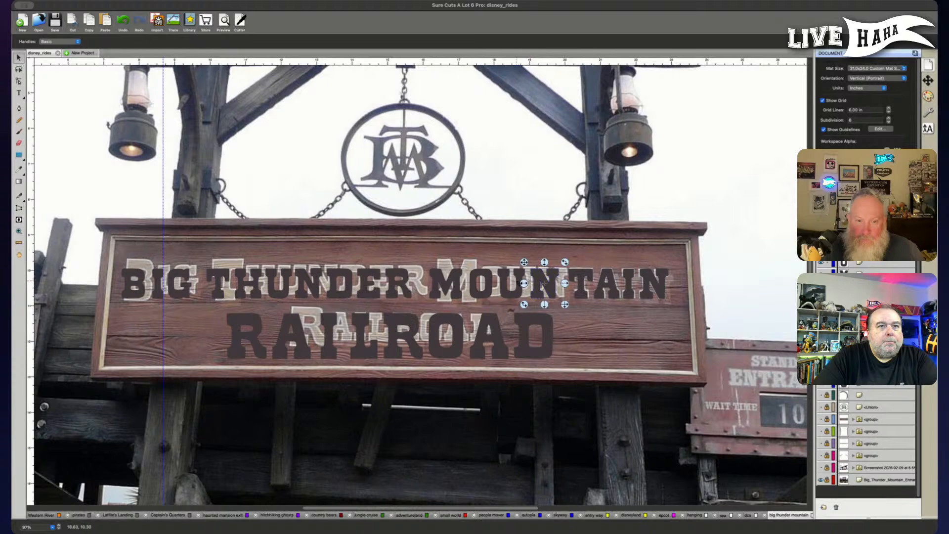
{"action": "left_click_drag", "start_coordinate": [524, 283], "coordinate": [531, 283]}
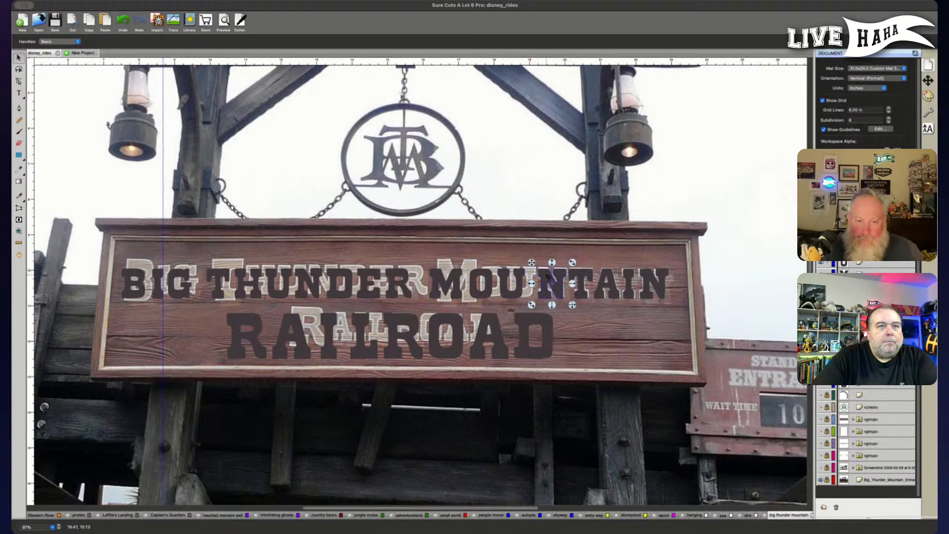
{"action": "left_click", "coordinate": [513, 280]}
{"action": "left_click_drag", "start_coordinate": [492, 283], "coordinate": [504, 286]}
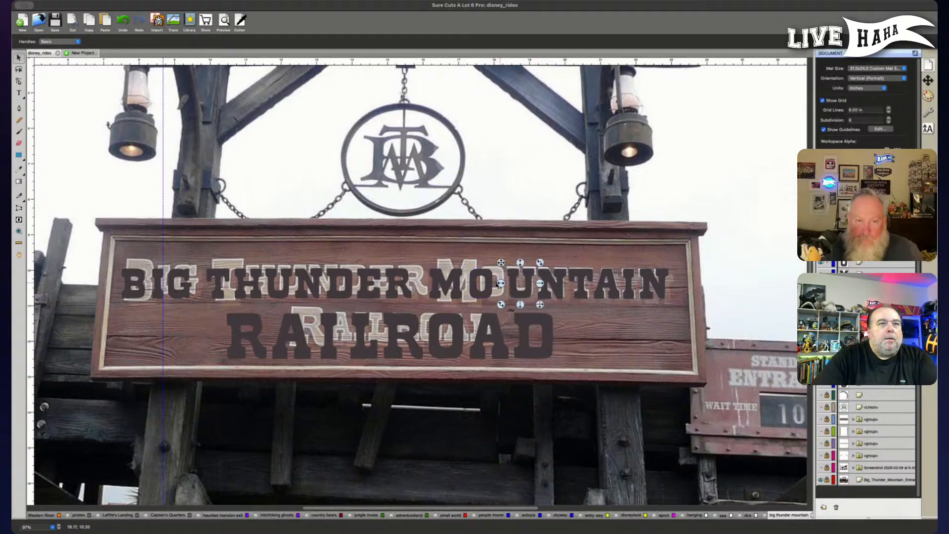
Move the O and M of MOUNTAIN right so they line up with the sign's letters.
{"action": "left_click", "coordinate": [473, 283]}
{"action": "left_click", "coordinate": [474, 284]}
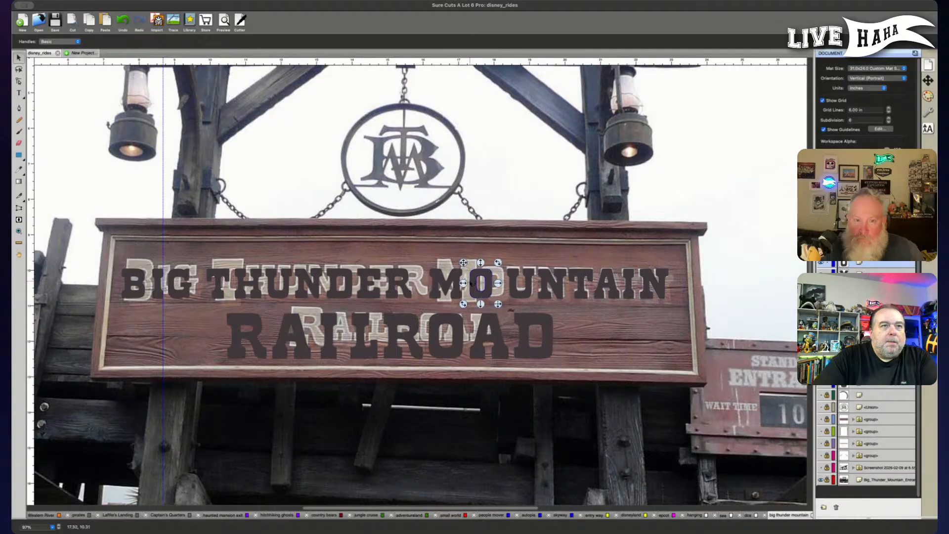
{"action": "left_click_drag", "start_coordinate": [465, 284], "coordinate": [438, 283]}
{"action": "left_click", "coordinate": [453, 280]}
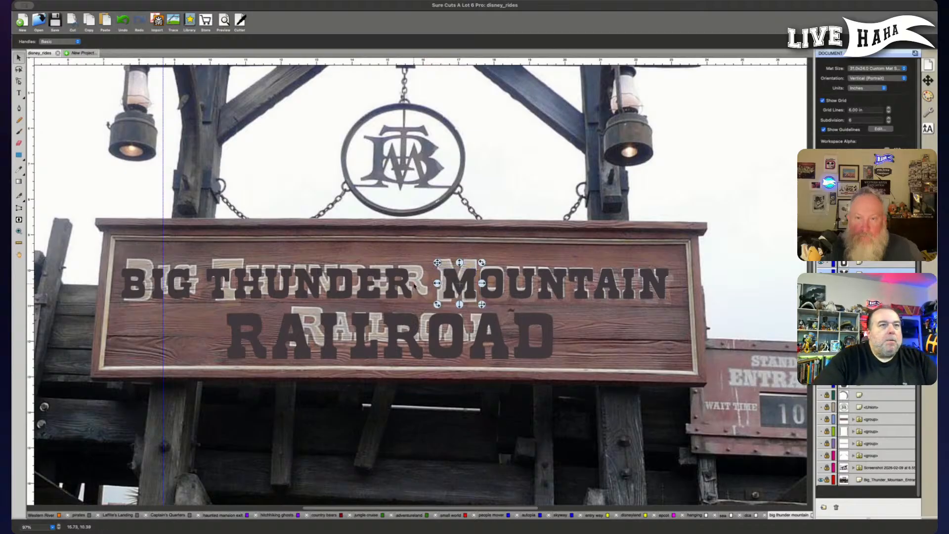
{"action": "left_click_drag", "start_coordinate": [436, 283], "coordinate": [434, 284]}
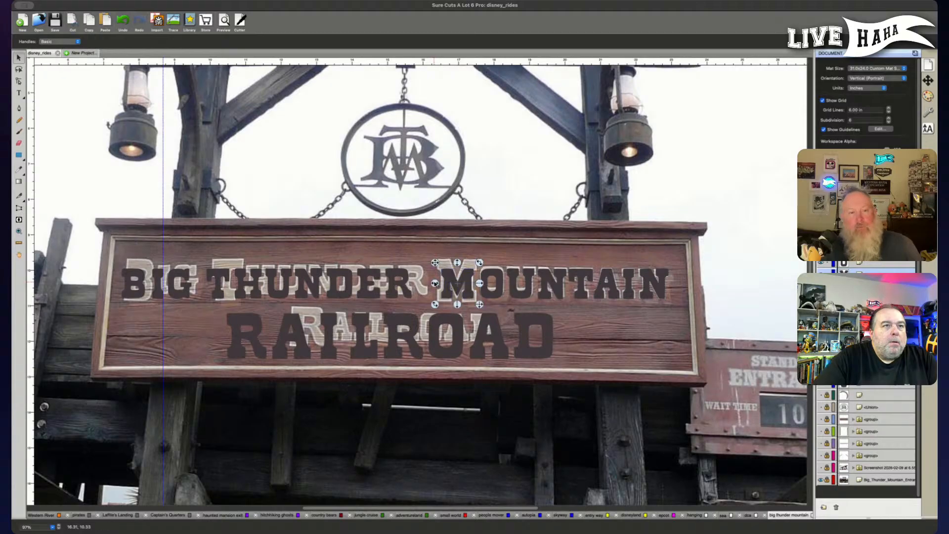
Move the letters HUNDER of THUNDER together to the right over their counterparts on the sign, leaving them deselected.
{"action": "left_click", "coordinate": [398, 283]}
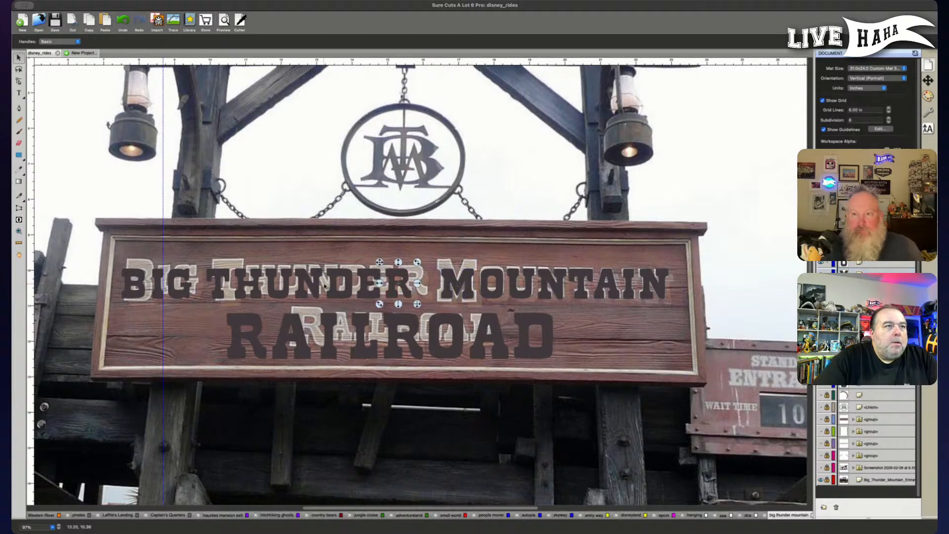
{"action": "left_click_drag", "start_coordinate": [429, 252], "coordinate": [243, 284]}
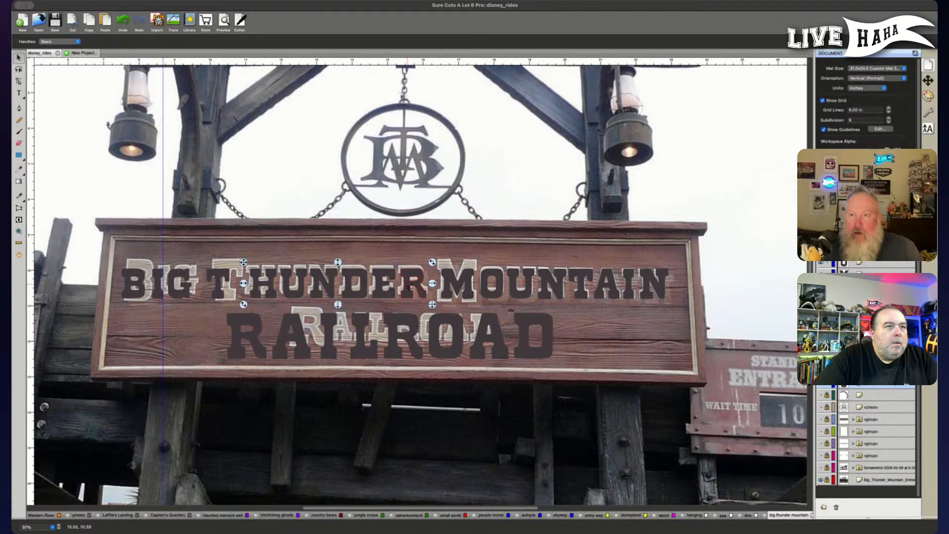
{"action": "key", "text": "Left"}
{"action": "key", "text": "Left"}
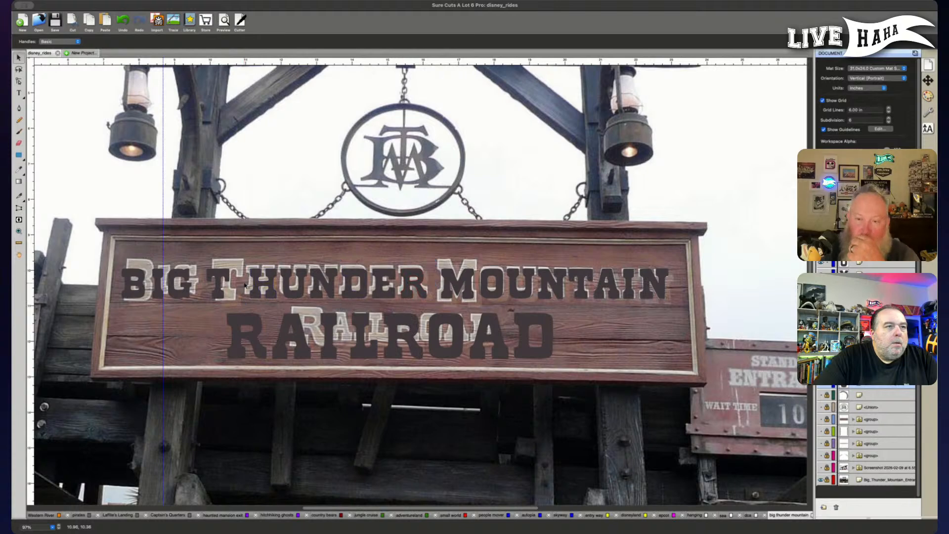
{"action": "left_click", "coordinate": [264, 313]}
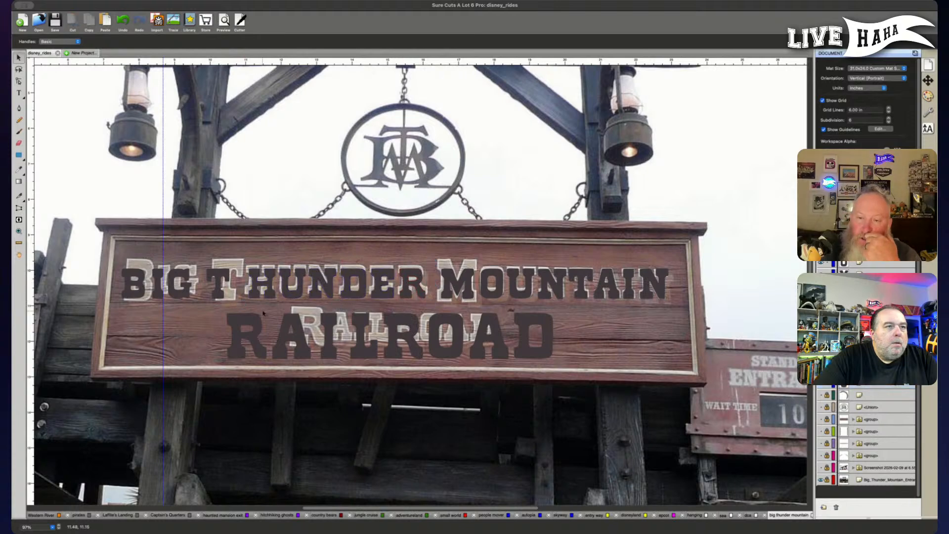
Fine-tune the horizontal positions of individual letters in HUNDER to match the sign's spacing.
{"action": "left_click", "coordinate": [378, 283]}
{"action": "key", "text": "Left"}
{"action": "key", "text": "Left"}
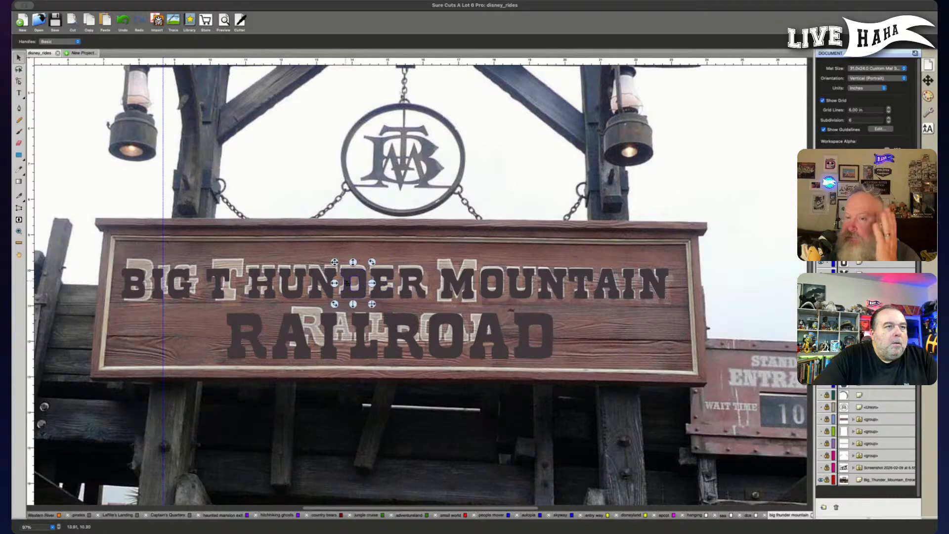
{"action": "left_click", "coordinate": [297, 282]}
{"action": "left_click", "coordinate": [273, 284]}
{"action": "left_click", "coordinate": [247, 284]}
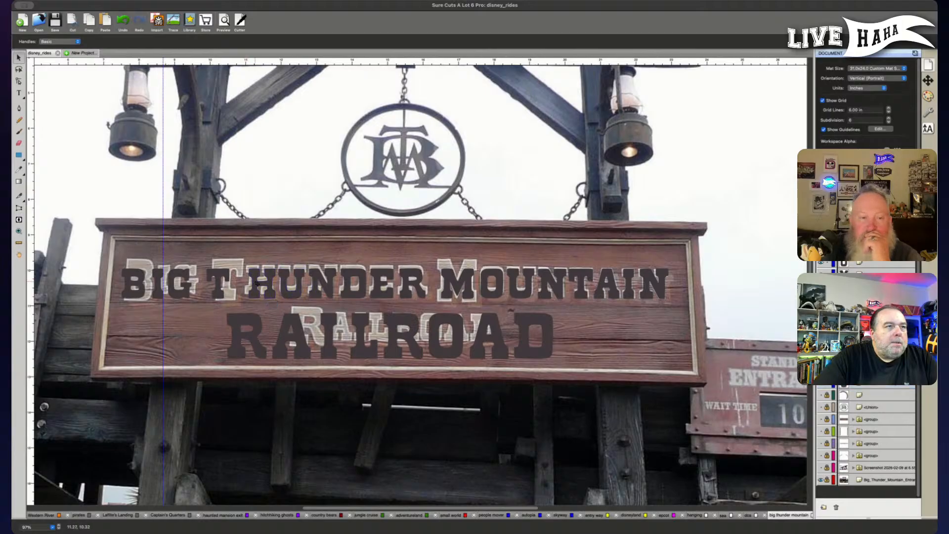
{"action": "left_click", "coordinate": [246, 284]}
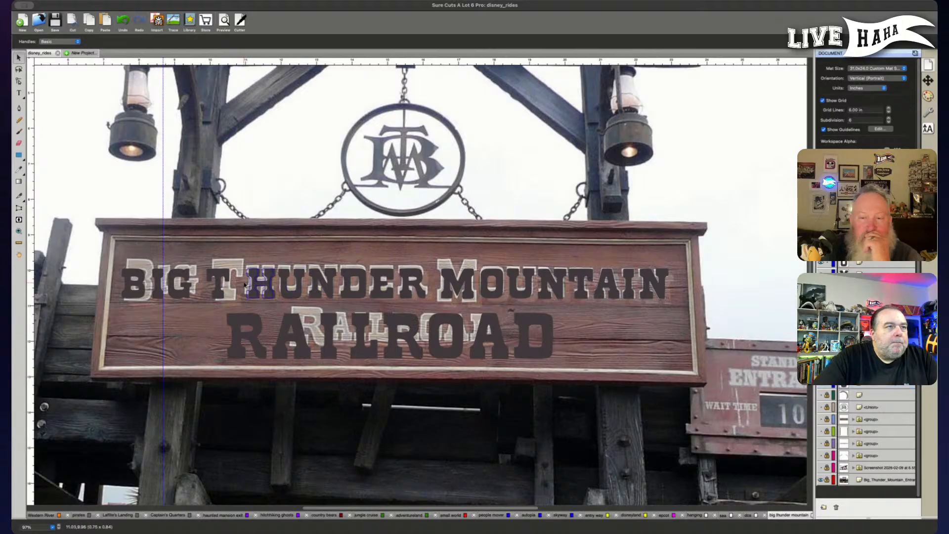
{"action": "left_click", "coordinate": [246, 284]}
Move the T of THUNDER right to close the gap before the H, leaving it deselected.
{"action": "left_click", "coordinate": [221, 282]}
{"action": "left_click_drag", "start_coordinate": [202, 285], "coordinate": [217, 288]}
{"action": "left_click", "coordinate": [192, 309]}
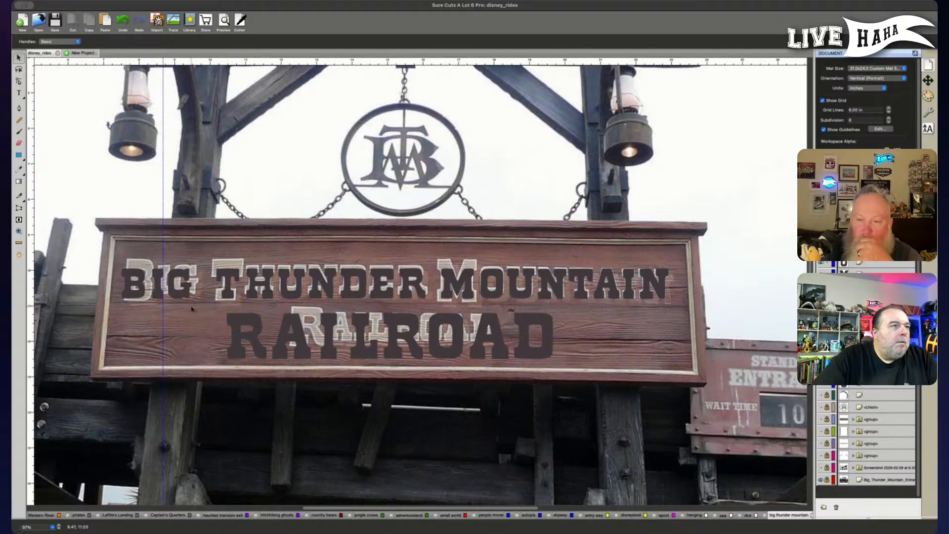
Shift the letters of BIG slightly right so each sits over its counterpart on the sign.
{"action": "left_click", "coordinate": [157, 283]}
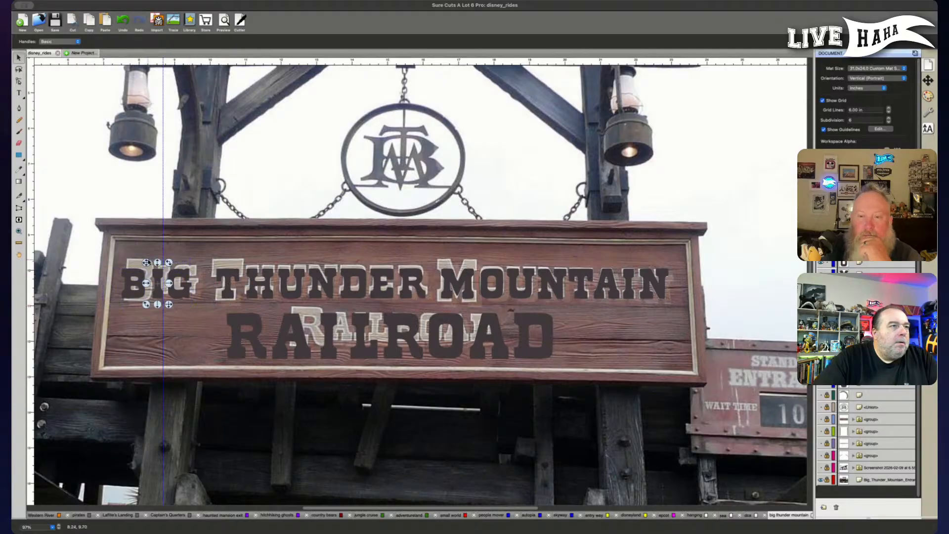
{"action": "left_click", "coordinate": [179, 276]}
{"action": "left_click_drag", "start_coordinate": [161, 283], "coordinate": [123, 286]}
{"action": "left_click", "coordinate": [158, 283]}
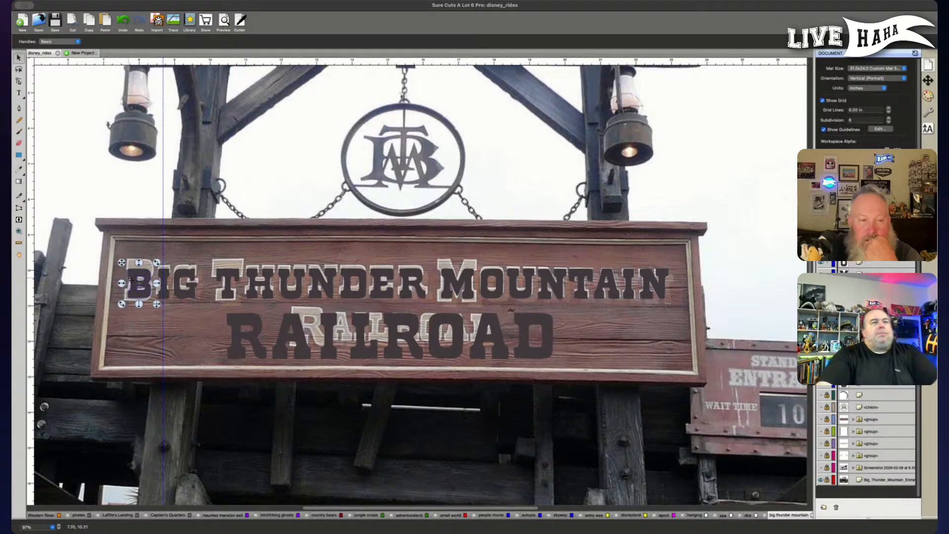
Move the RAILROAD letters right to the sign's first R and scale them down to the width of the sign's word.
{"action": "left_click_drag", "start_coordinate": [195, 378], "coordinate": [565, 306]}
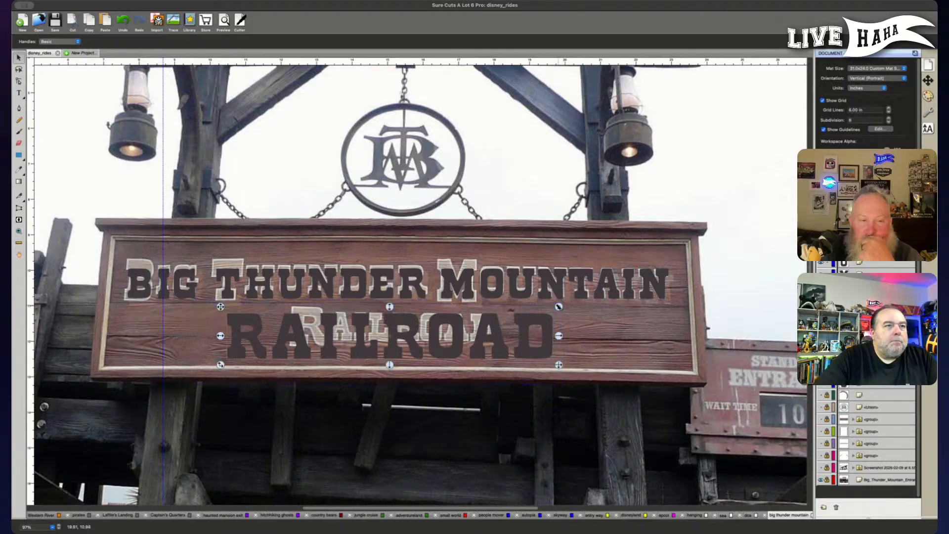
{"action": "left_click_drag", "start_coordinate": [439, 326], "coordinate": [502, 321]}
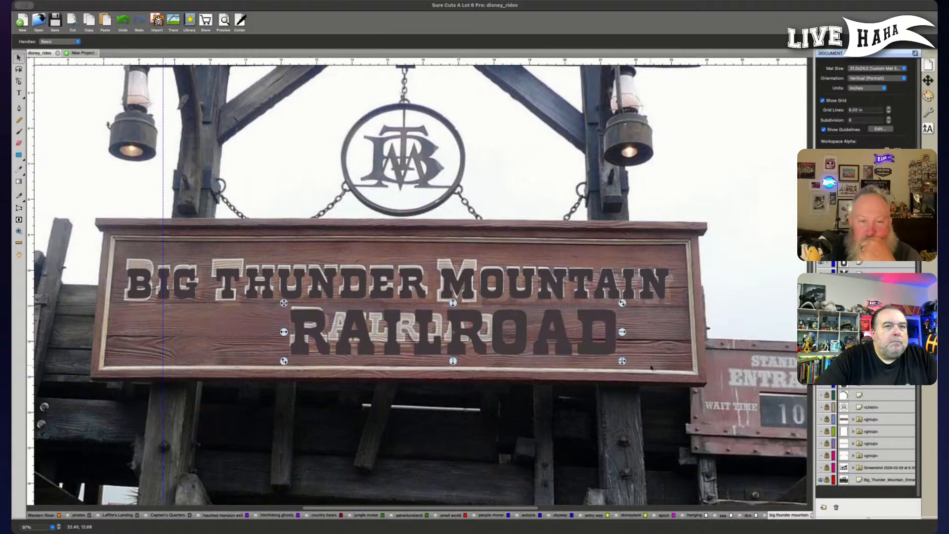
{"action": "left_click_drag", "start_coordinate": [623, 362], "coordinate": [482, 338]}
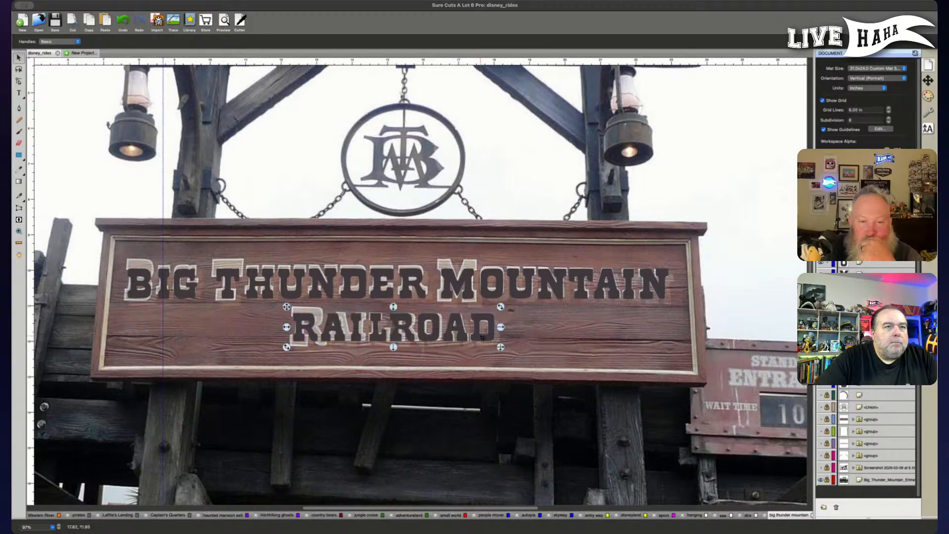
Shift individual letters of RAILROAD slightly right, from the O back to the first R, to match the sign's spacing.
{"action": "left_click", "coordinate": [447, 350]}
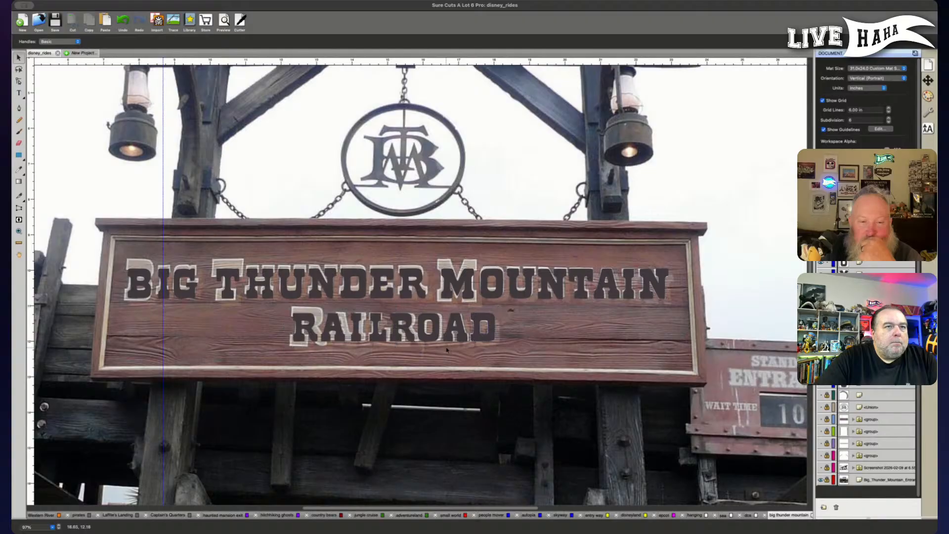
{"action": "left_click", "coordinate": [447, 341]}
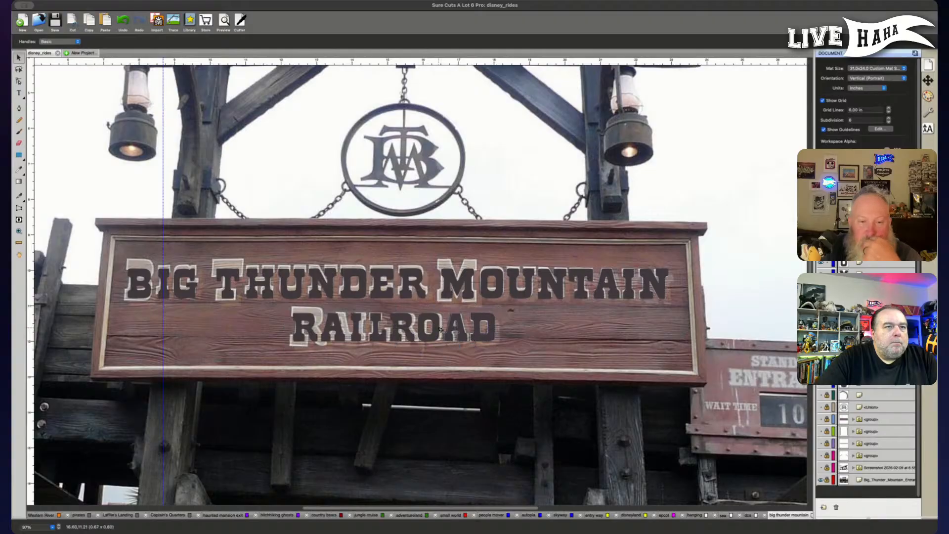
{"action": "left_click", "coordinate": [425, 328]}
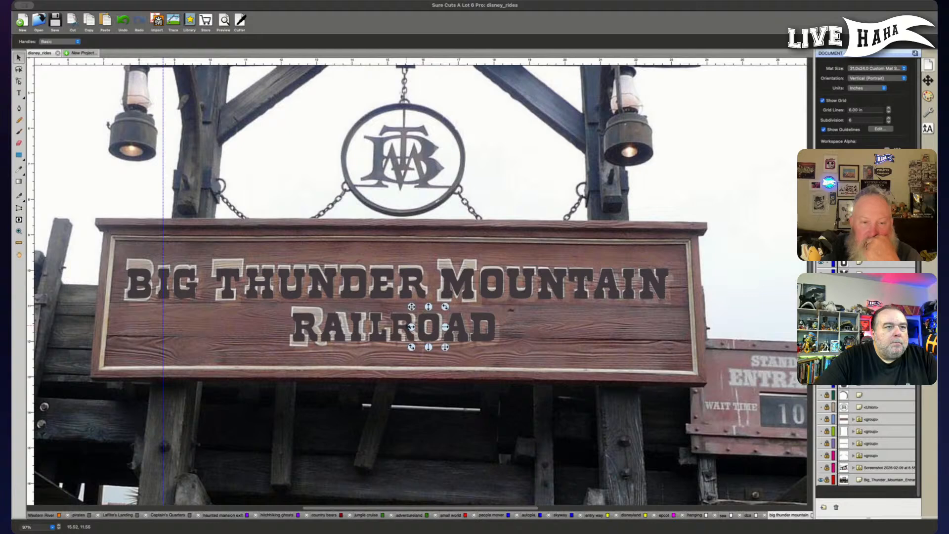
{"action": "left_click", "coordinate": [410, 328]}
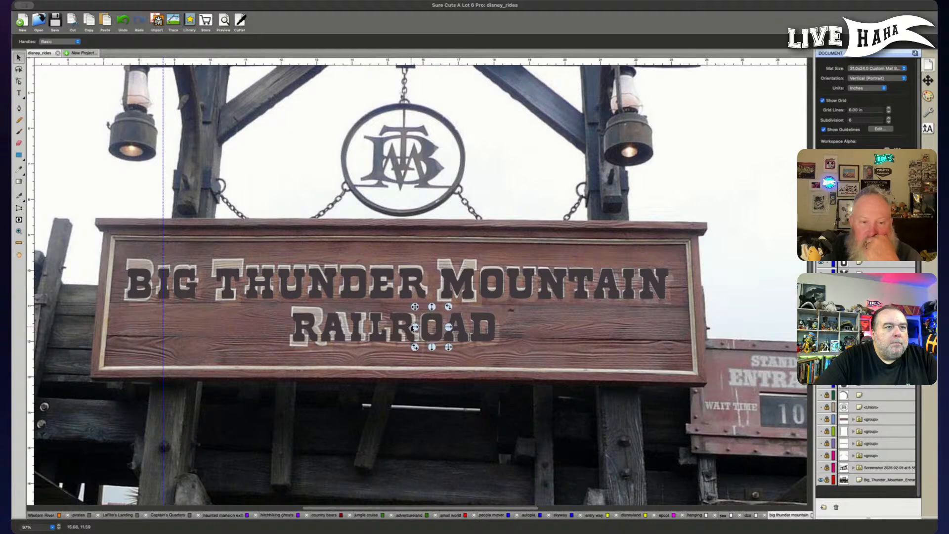
{"action": "left_click", "coordinate": [405, 328]}
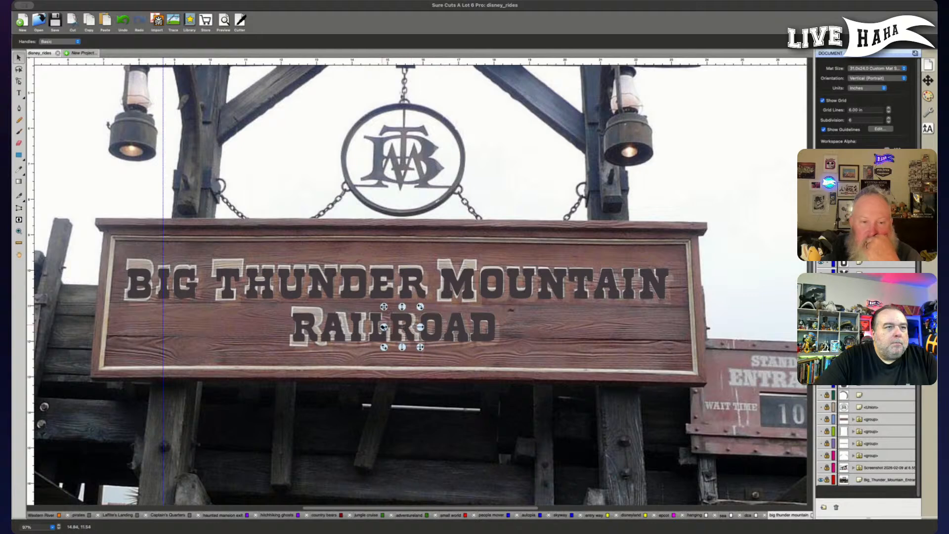
{"action": "left_click_drag", "start_coordinate": [385, 327], "coordinate": [347, 329]}
{"action": "left_click", "coordinate": [376, 332]}
{"action": "left_click", "coordinate": [359, 333]}
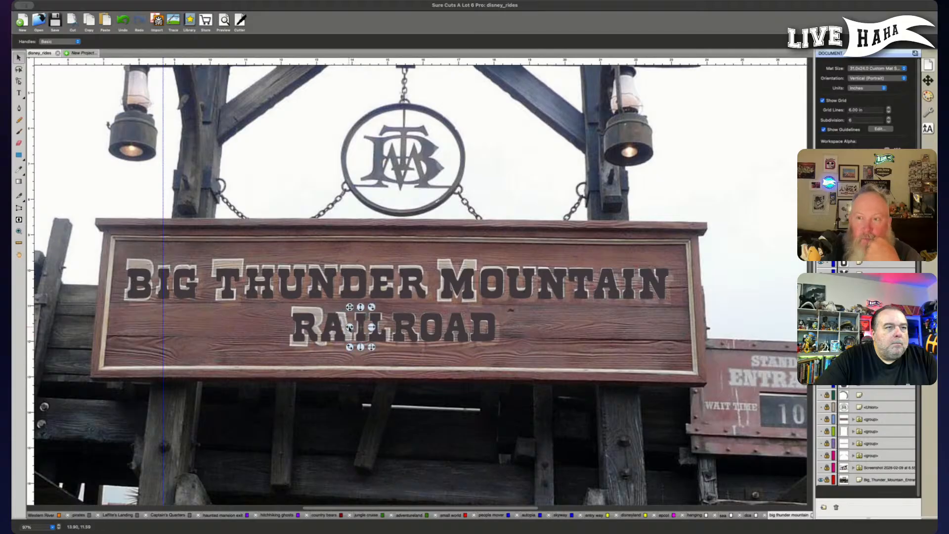
{"action": "left_click", "coordinate": [330, 330]}
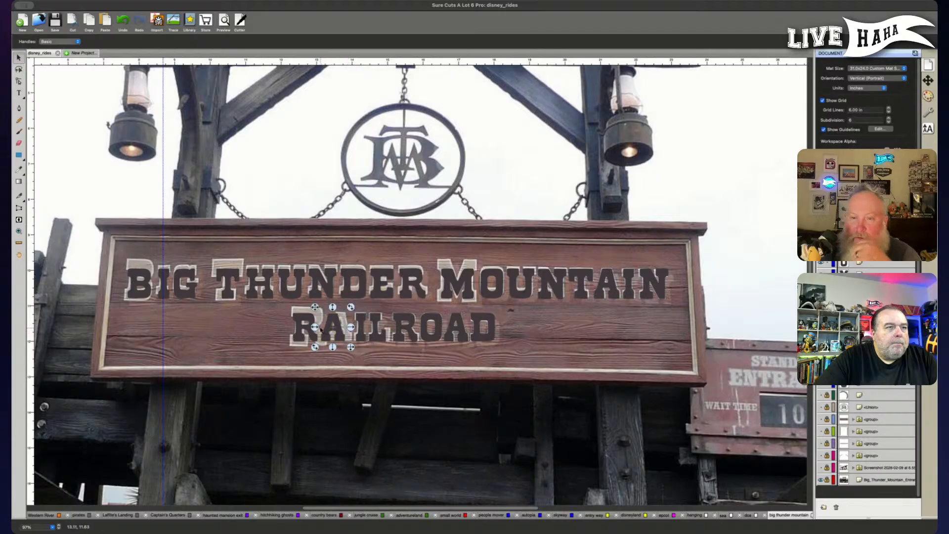
{"action": "left_click", "coordinate": [303, 330]}
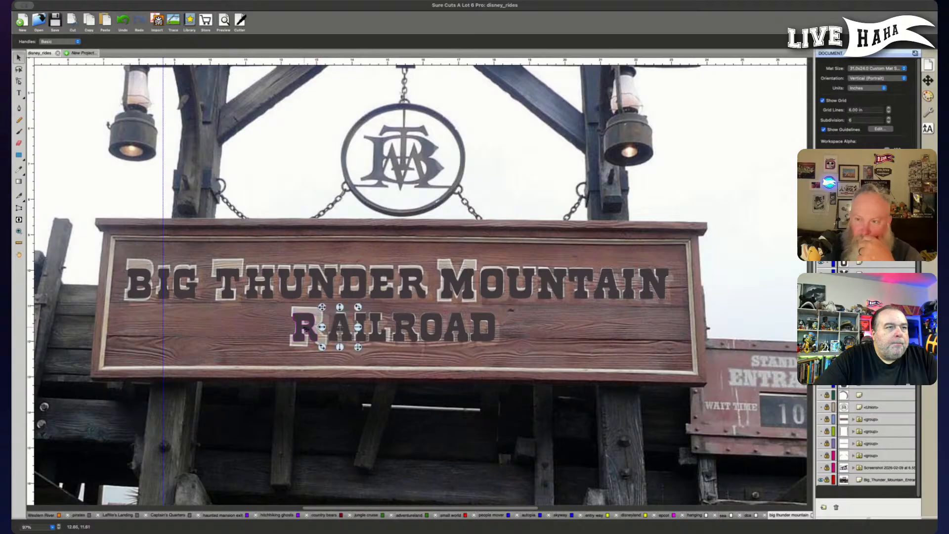
{"action": "left_click_drag", "start_coordinate": [304, 330], "coordinate": [308, 330]}
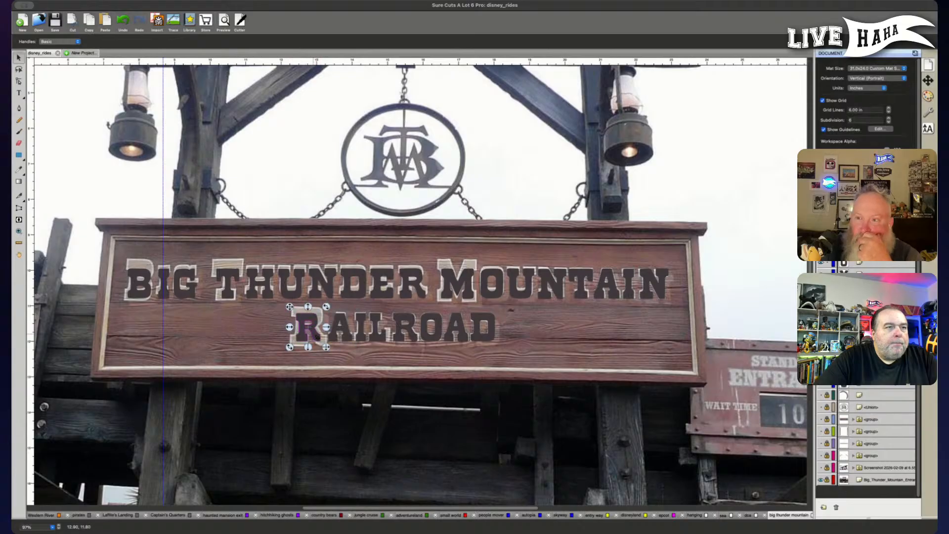
Extend the foot of the L in RAILROAD to the right by moving its outline points to match the sign's letter.
{"action": "scroll", "coordinate": [381, 353], "scroll_direction": "up", "scroll_amount": 5}
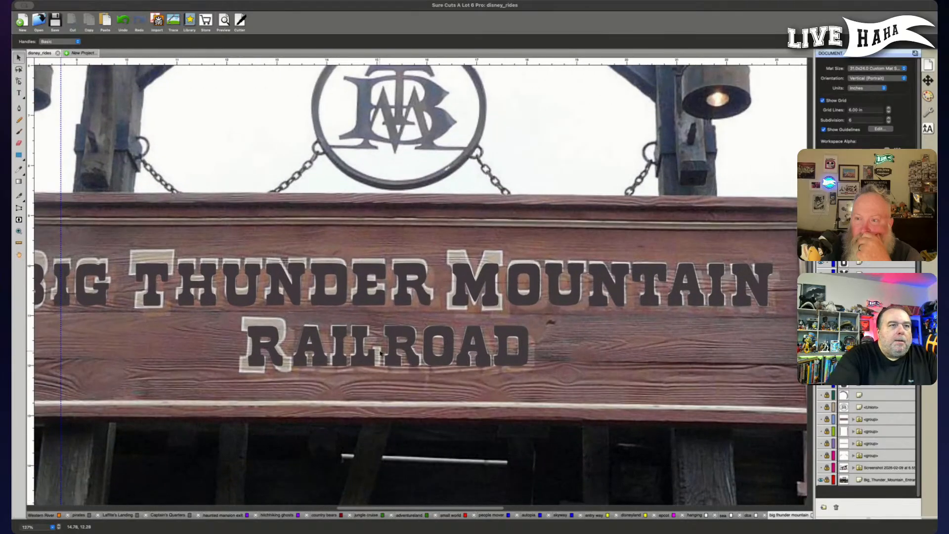
{"action": "scroll", "coordinate": [381, 353], "scroll_direction": "up", "scroll_amount": 2}
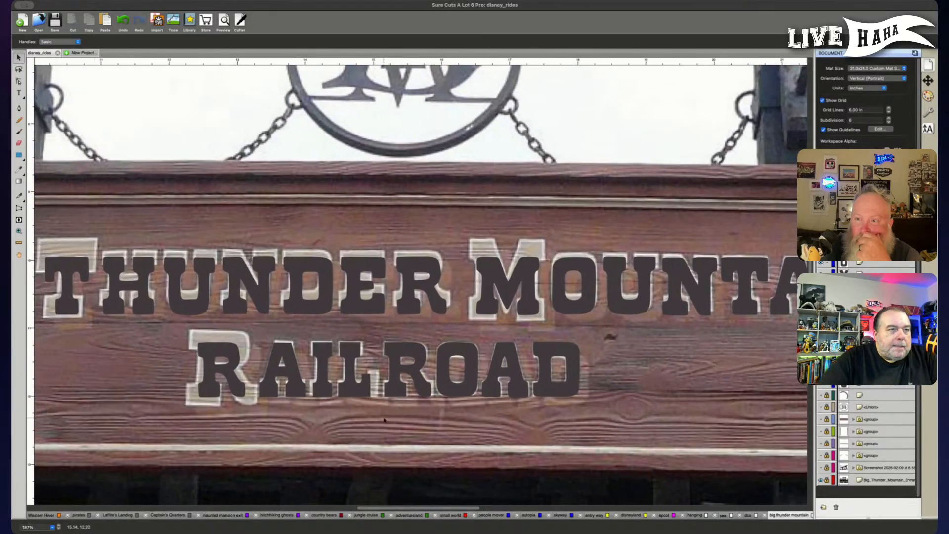
{"action": "scroll", "coordinate": [383, 420], "scroll_direction": "left", "scroll_amount": 2}
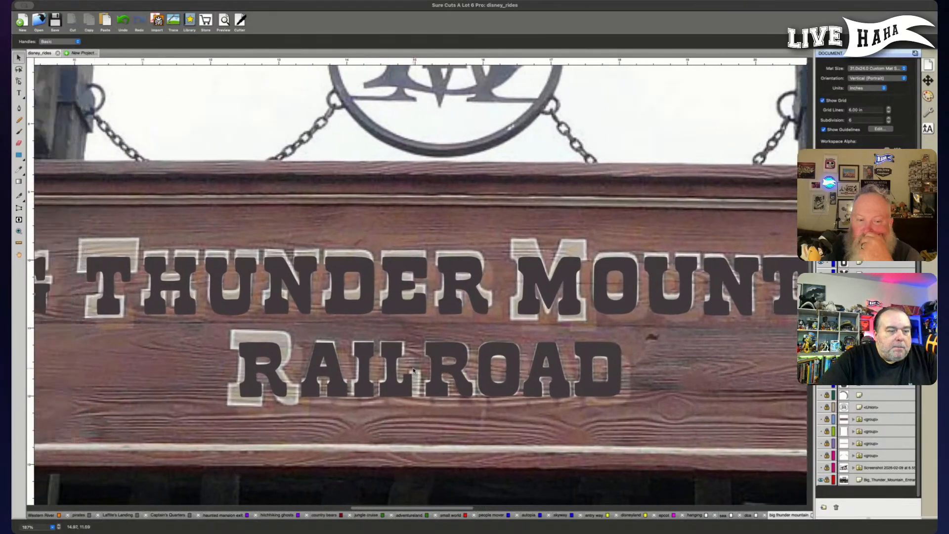
{"action": "key", "text": "n"}
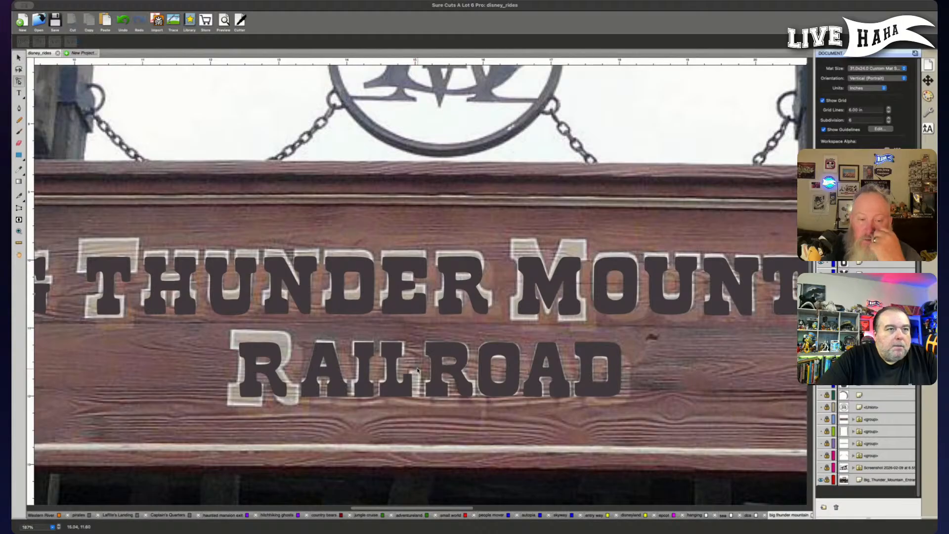
{"action": "left_click", "coordinate": [402, 388]}
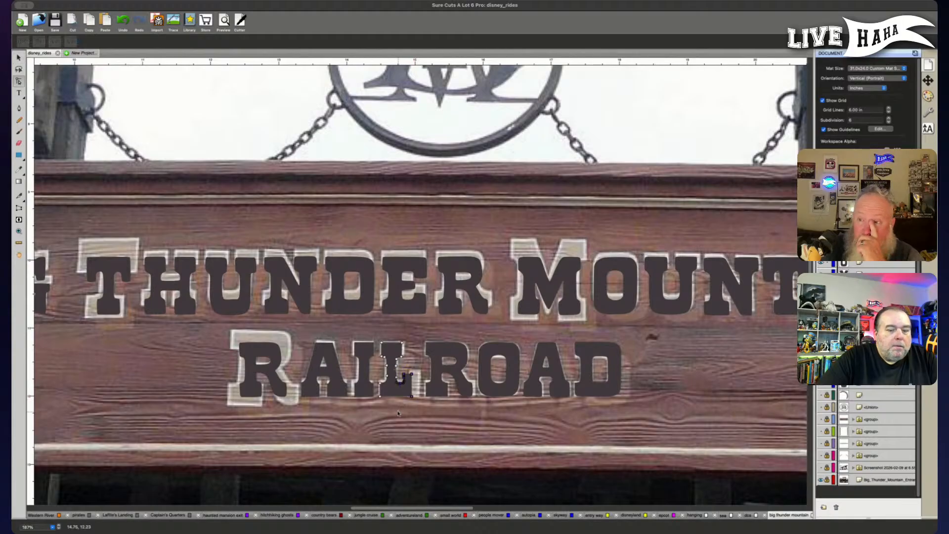
{"action": "key", "text": "Right"}
{"action": "key", "text": "Right"}
{"action": "key", "text": "Right"}
{"action": "key", "text": "Right"}
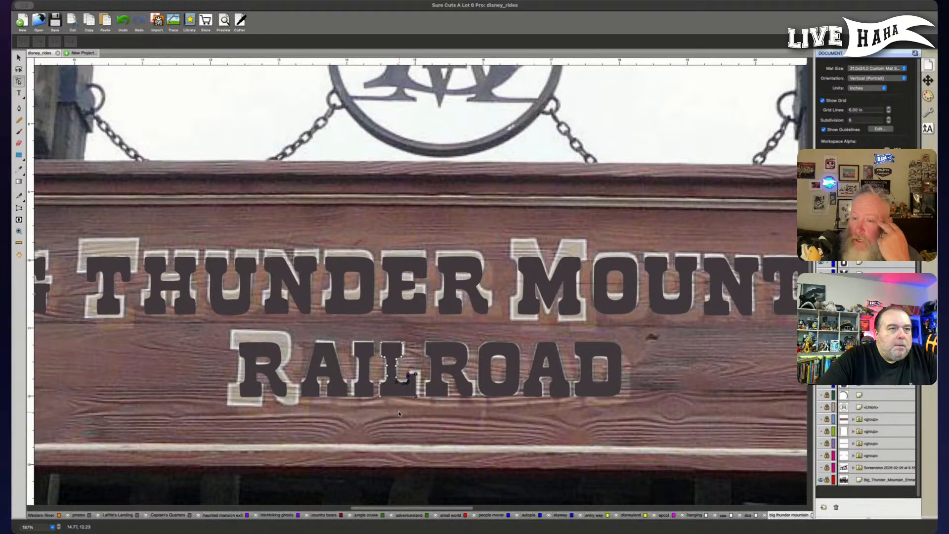
{"action": "left_click", "coordinate": [401, 413]}
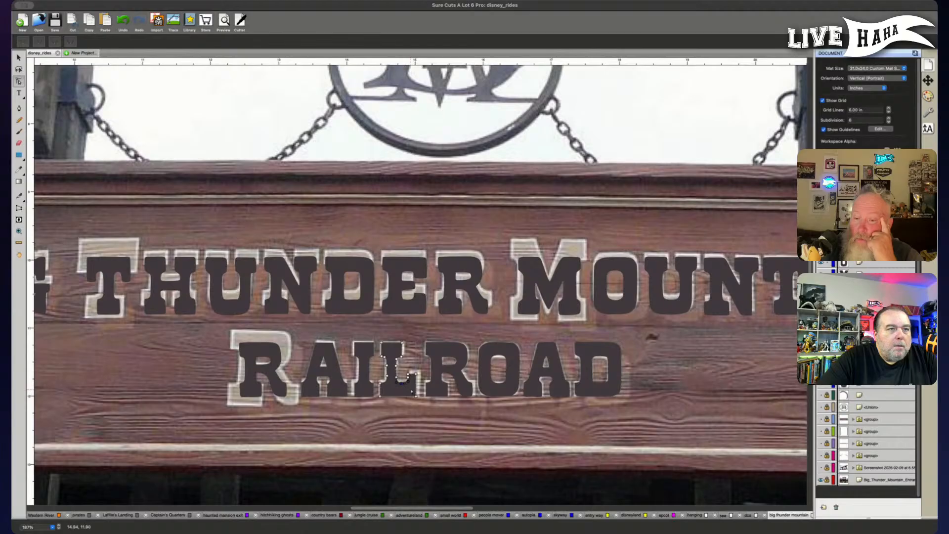
{"action": "scroll", "coordinate": [425, 396], "scroll_direction": "up", "scroll_amount": 2}
{"action": "scroll", "coordinate": [425, 396], "scroll_direction": "up", "scroll_amount": 2}
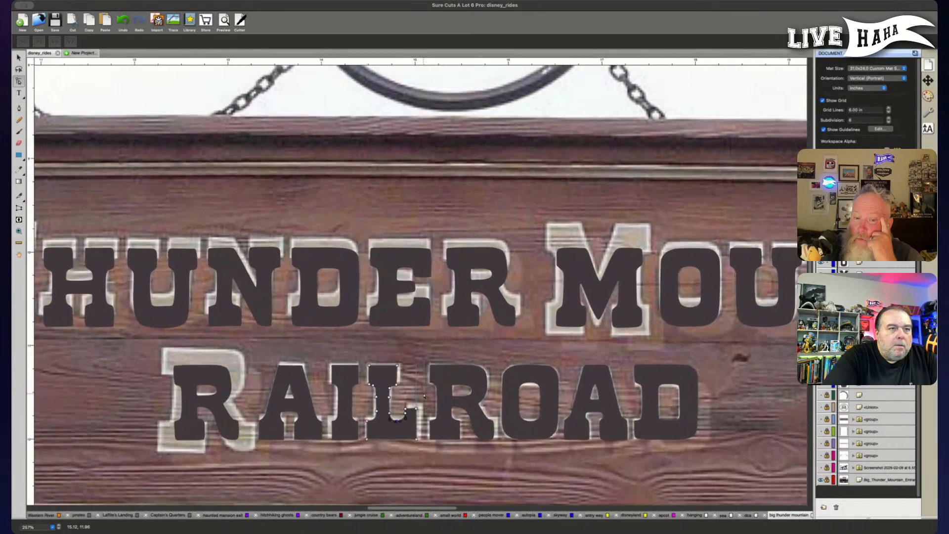
{"action": "left_click", "coordinate": [401, 430]}
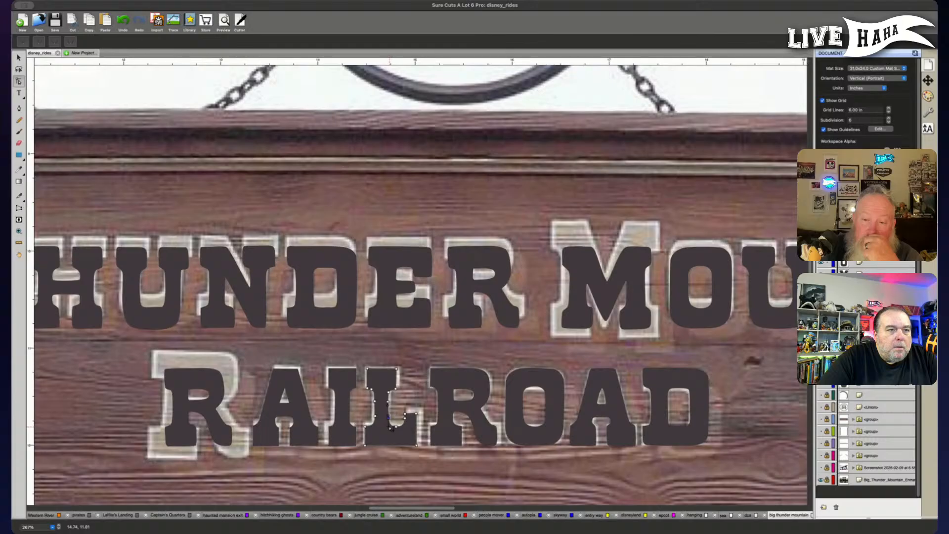
{"action": "left_click", "coordinate": [408, 467]}
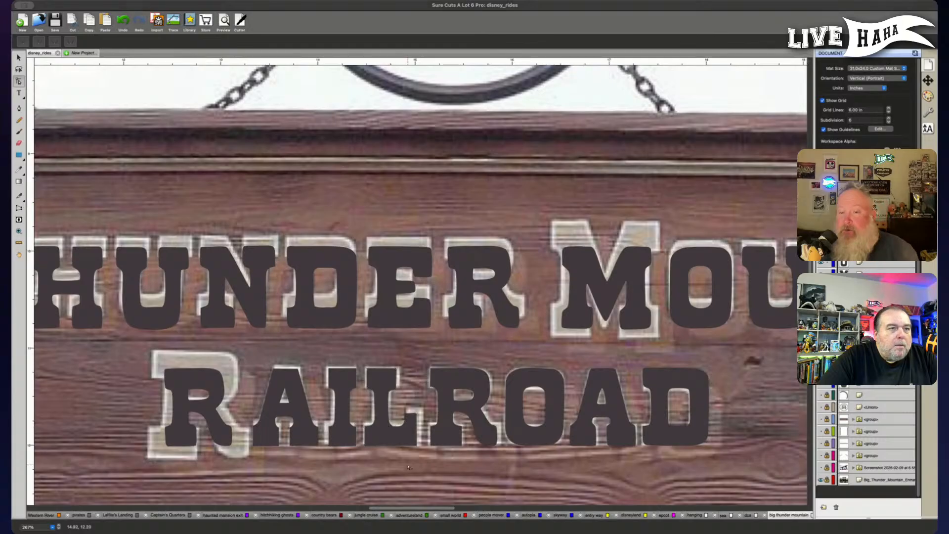
Vertically align the letters of BIG THUNDER MOUNTAIN with each other, and do the same for the letters of RAILROAD.
{"action": "scroll", "coordinate": [409, 468], "scroll_direction": "down", "scroll_amount": 5}
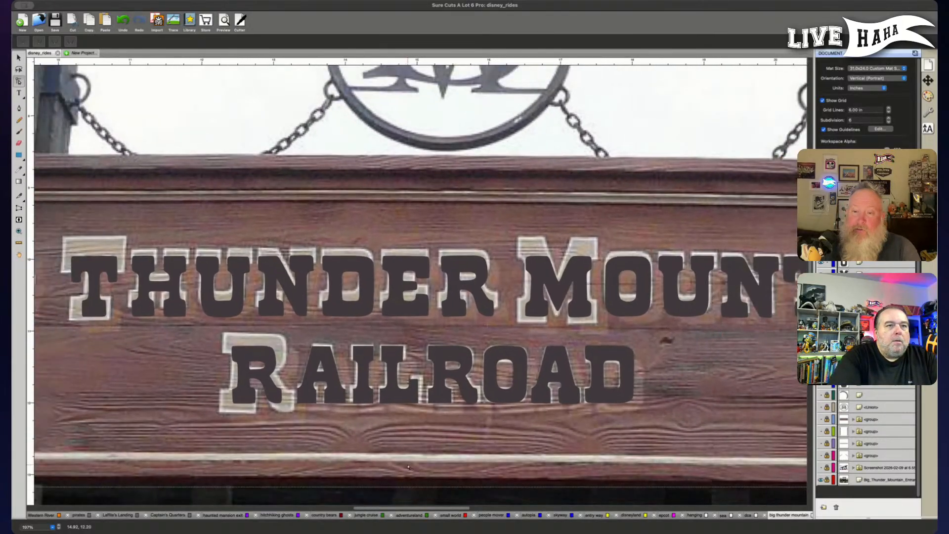
{"action": "scroll", "coordinate": [409, 468], "scroll_direction": "down", "scroll_amount": 5}
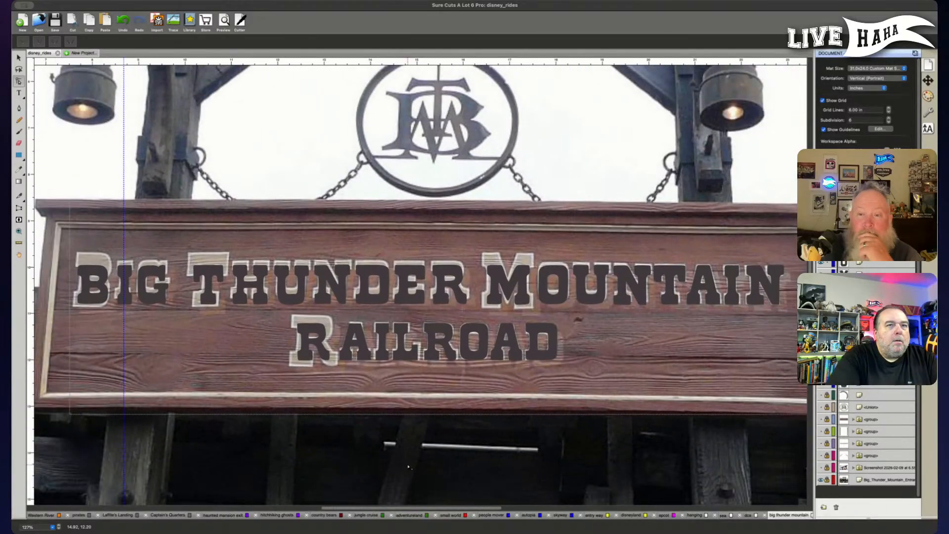
{"action": "scroll", "coordinate": [409, 467], "scroll_direction": "down", "scroll_amount": 1}
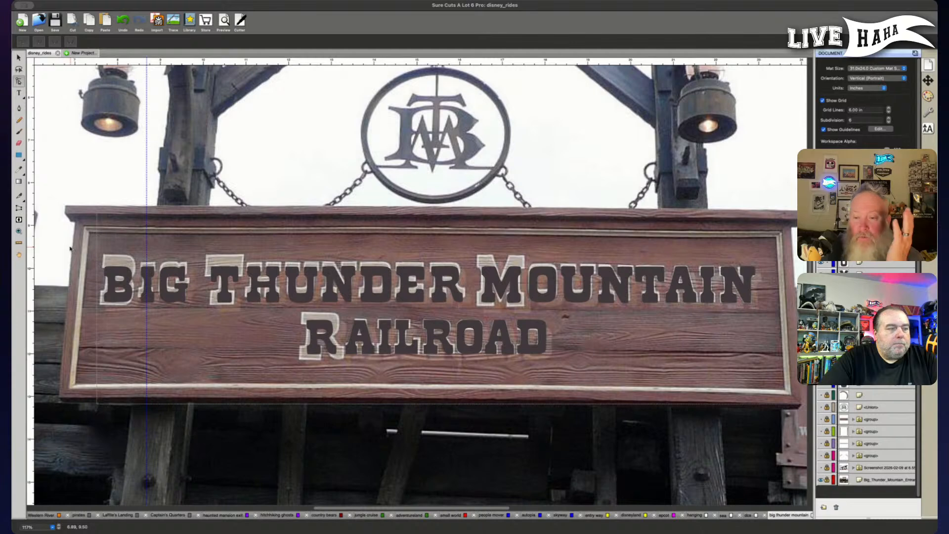
{"action": "key", "text": "v"}
{"action": "left_click_drag", "start_coordinate": [82, 252], "coordinate": [766, 317]}
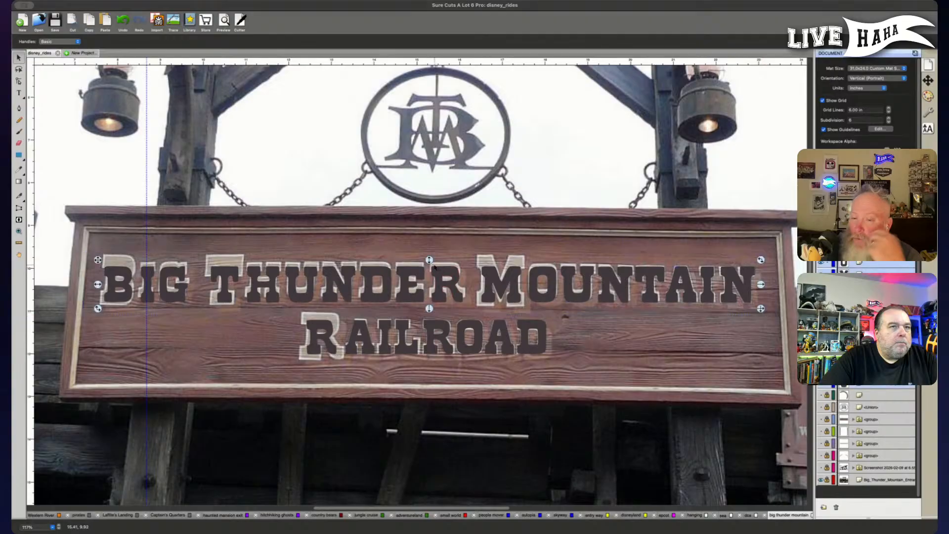
{"action": "left_click", "coordinate": [430, 265]}
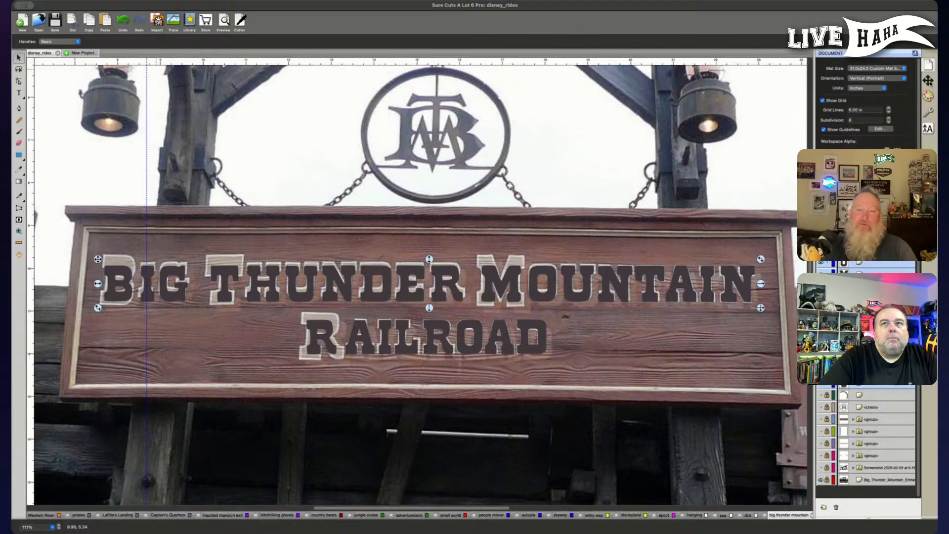
{"action": "left_click", "coordinate": [928, 80]}
{"action": "left_click", "coordinate": [718, 306]}
{"action": "left_click_drag", "start_coordinate": [612, 356], "coordinate": [253, 313]}
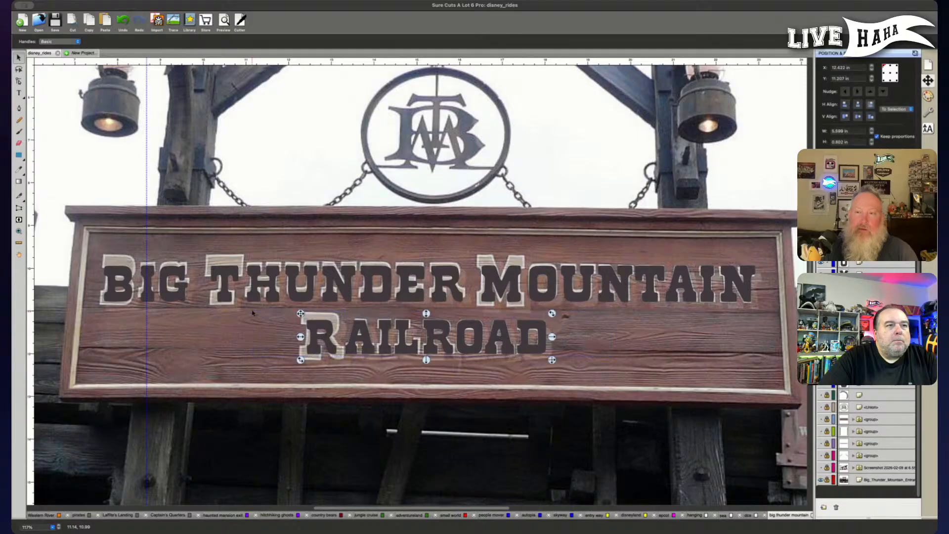
{"action": "left_click", "coordinate": [859, 117]}
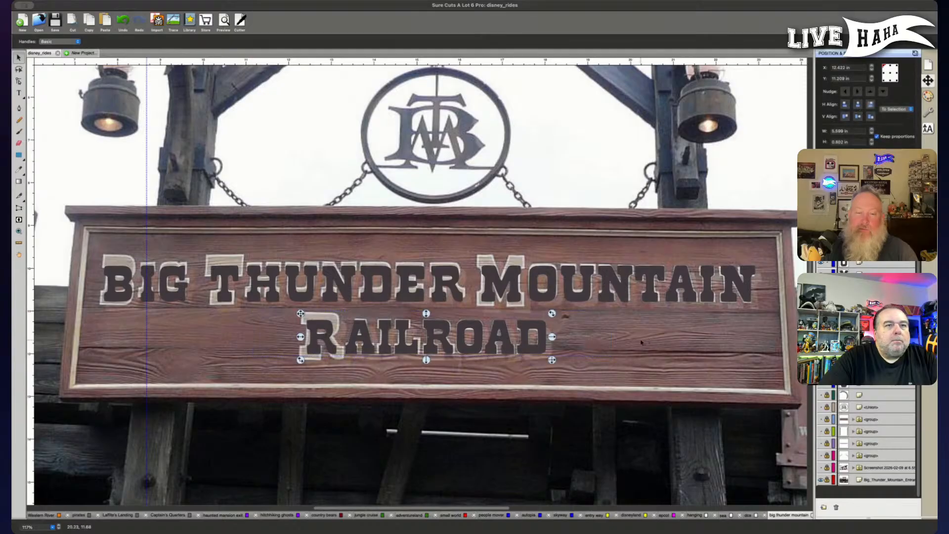
{"action": "left_click", "coordinate": [593, 335]}
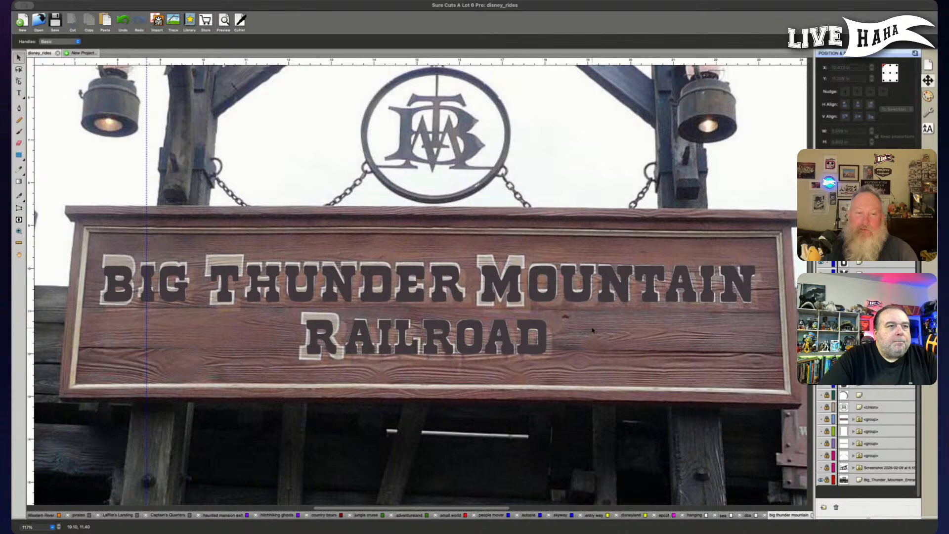
{"action": "left_click_drag", "start_coordinate": [532, 259], "coordinate": [766, 319]}
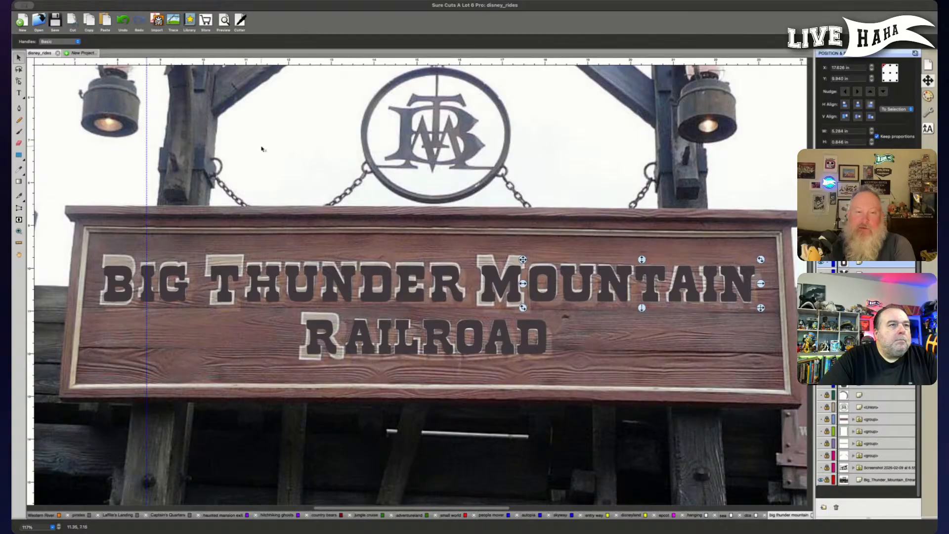
{"action": "left_click", "coordinate": [243, 259]}
{"action": "left_click_drag", "start_coordinate": [243, 260], "coordinate": [466, 308]}
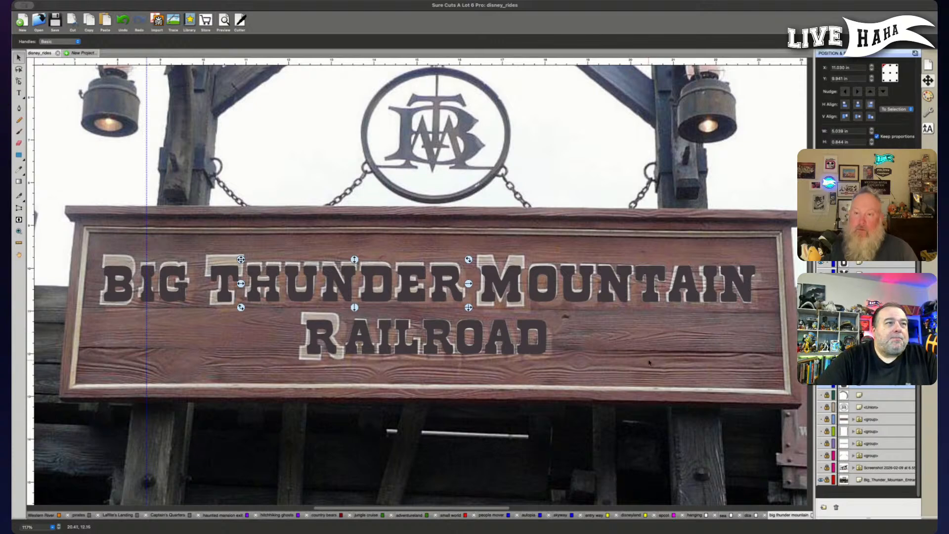
{"action": "left_click_drag", "start_coordinate": [579, 320], "coordinate": [343, 361]}
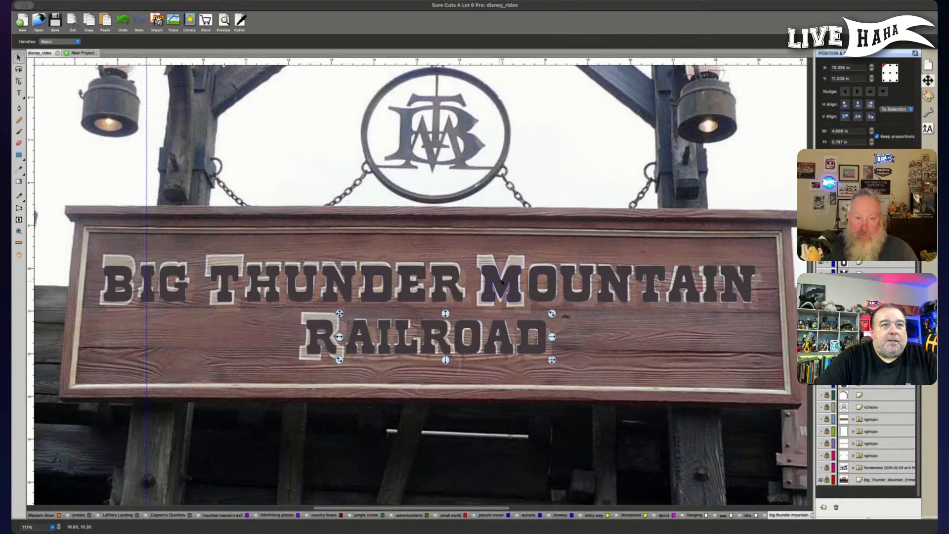
Scale the initial capitals M, T, B and R up together to about 12.9 by 2.7 in and place the M over the sign's M.
{"action": "left_click", "coordinate": [500, 289]}
{"action": "left_click", "coordinate": [498, 278]}
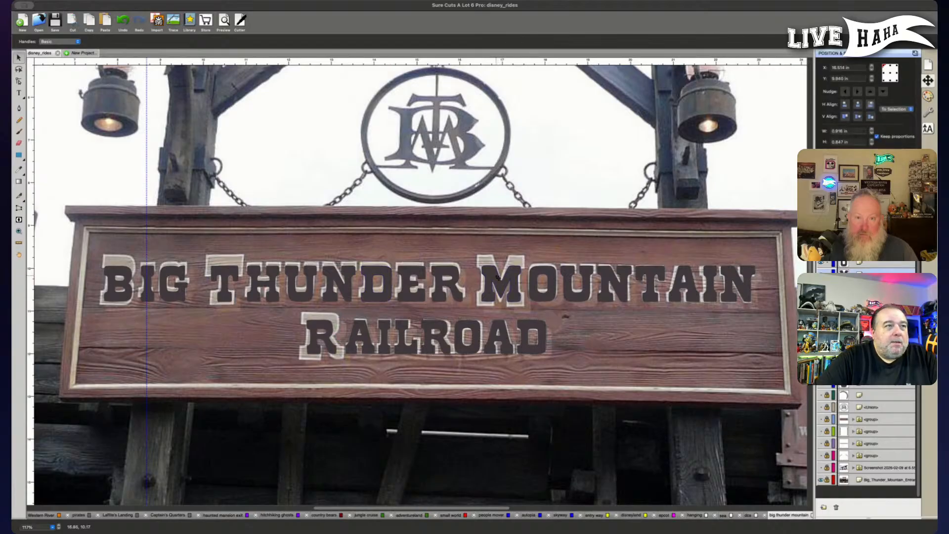
{"action": "left_click", "coordinate": [227, 272], "text": "shift"}
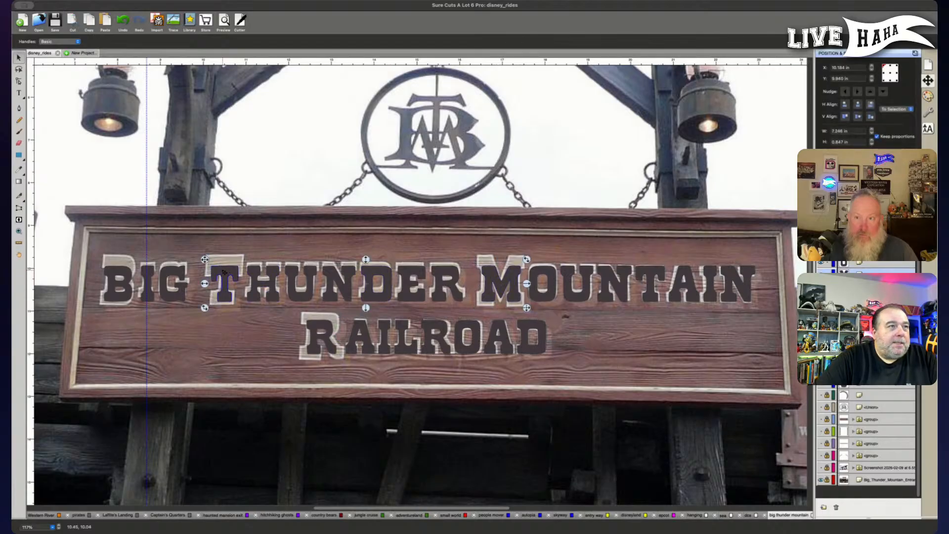
{"action": "left_click", "coordinate": [121, 271], "text": "shift"}
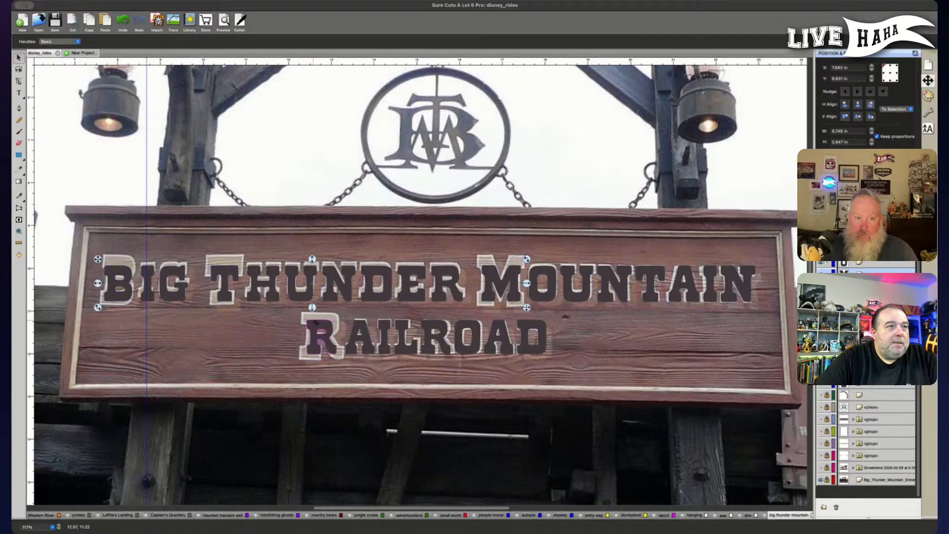
{"action": "left_click", "coordinate": [317, 323], "text": "shift"}
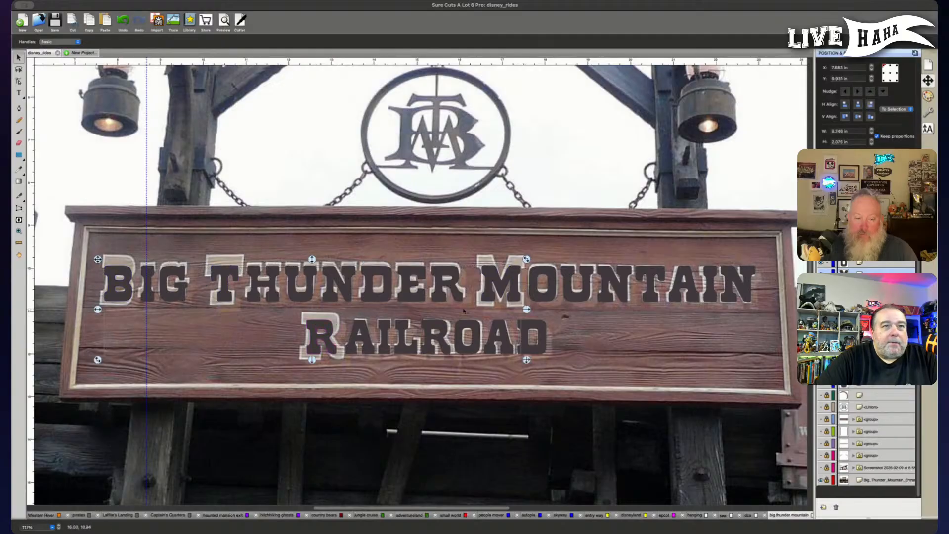
{"action": "left_click_drag", "start_coordinate": [527, 360], "coordinate": [659, 402]}
{"action": "left_click_drag", "start_coordinate": [626, 293], "coordinate": [495, 283]}
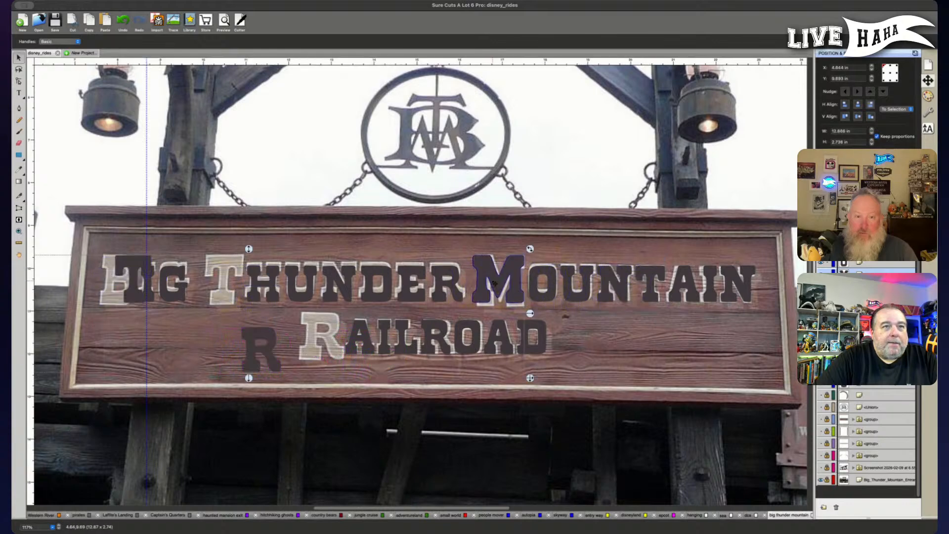
Scale the four initial capitals up together to about 13.9 by 3 in and fit the M over the sign's M.
{"action": "left_click_drag", "start_coordinate": [531, 379], "coordinate": [575, 388]}
{"action": "left_click_drag", "start_coordinate": [553, 300], "coordinate": [516, 298]}
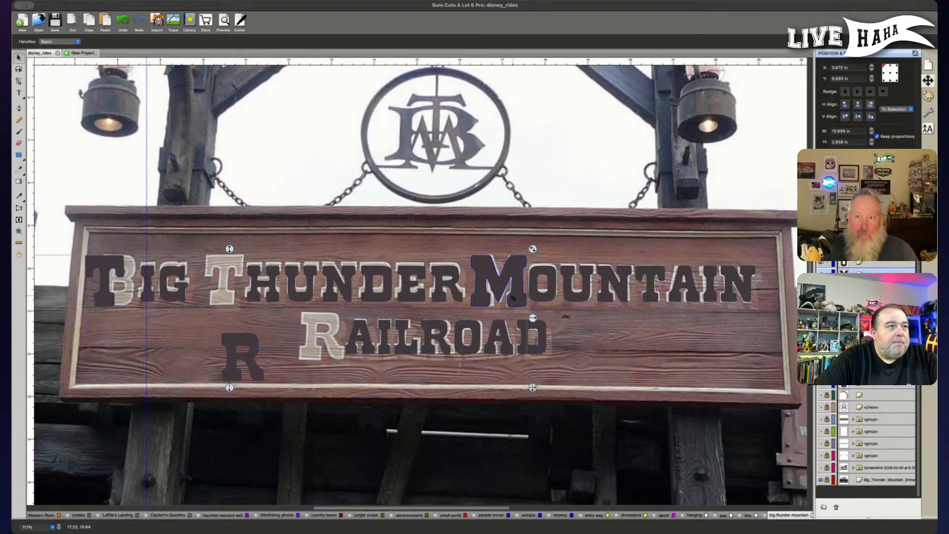
{"action": "left_click", "coordinate": [156, 371]}
Move the initials R, T and B individually onto the matching capitals of RAILROAD, THUNDER and BIG on the sign.
{"action": "left_click", "coordinate": [317, 340]}
{"action": "left_click_drag", "start_coordinate": [317, 340], "coordinate": [319, 337]}
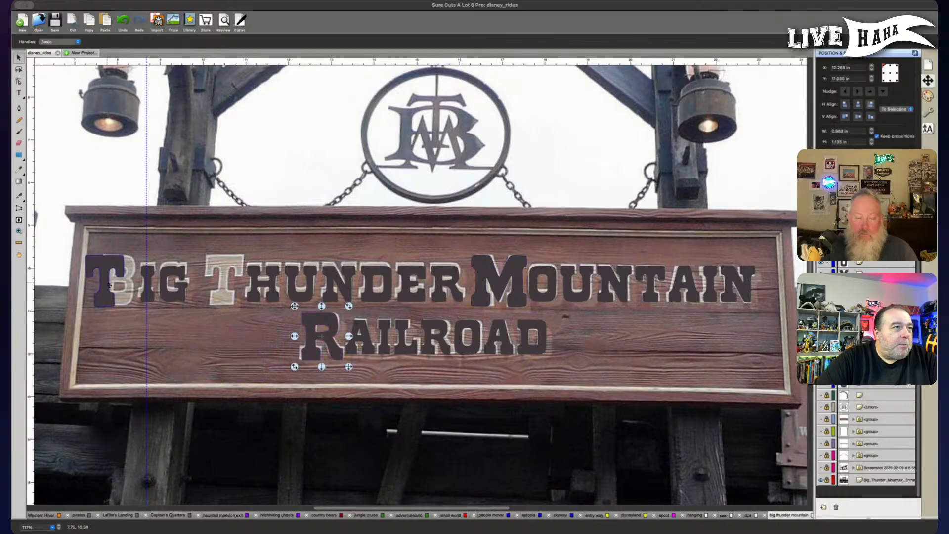
{"action": "left_click_drag", "start_coordinate": [108, 284], "coordinate": [222, 285]}
{"action": "scroll", "coordinate": [233, 292], "scroll_direction": "left", "scroll_amount": 5}
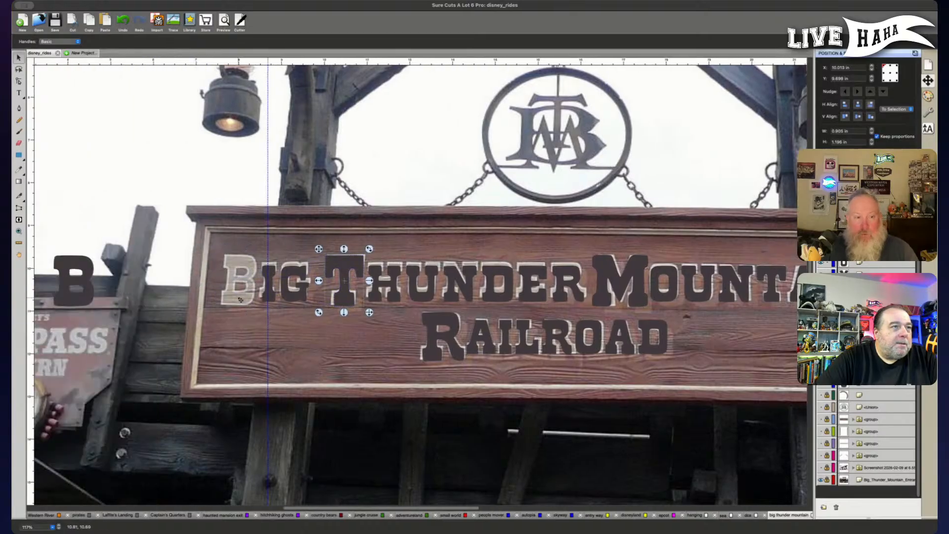
{"action": "scroll", "coordinate": [240, 299], "scroll_direction": "left", "scroll_amount": 3}
{"action": "left_click", "coordinate": [142, 300]}
{"action": "left_click_drag", "start_coordinate": [141, 299], "coordinate": [307, 297]}
{"action": "scroll", "coordinate": [366, 334], "scroll_direction": "right", "scroll_amount": 3}
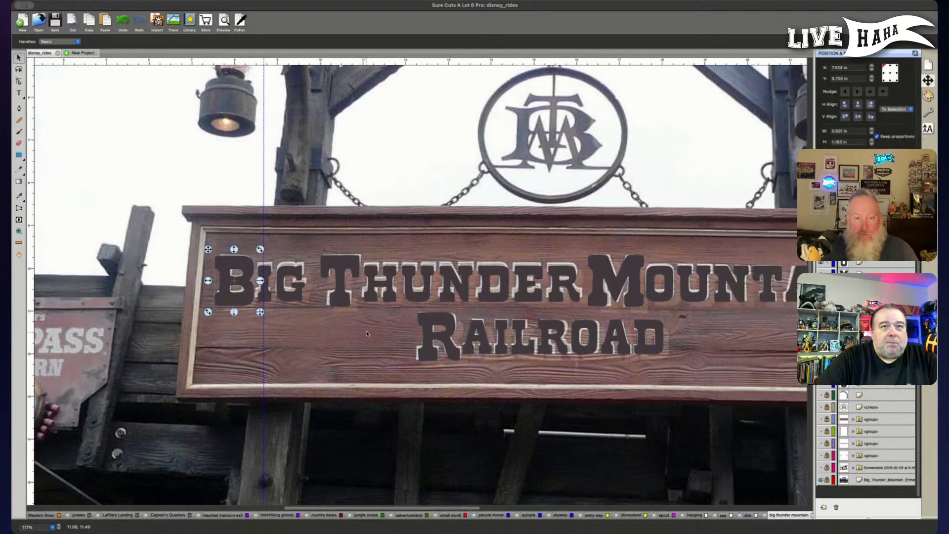
Narrow the initial M of MOUNTAIN from both sides to about 1.21 in wide, keeping its height.
{"action": "left_click", "coordinate": [638, 282]}
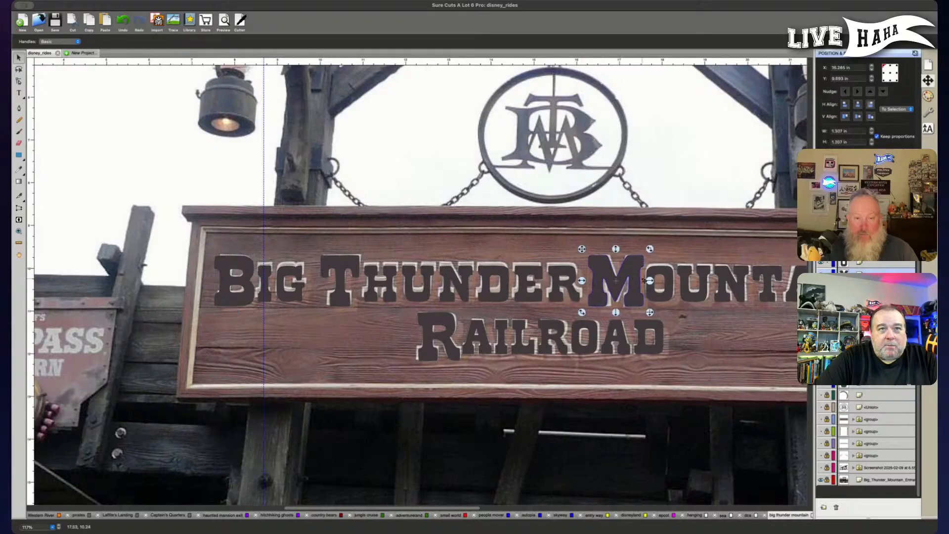
{"action": "left_click_drag", "start_coordinate": [650, 280], "coordinate": [647, 280]}
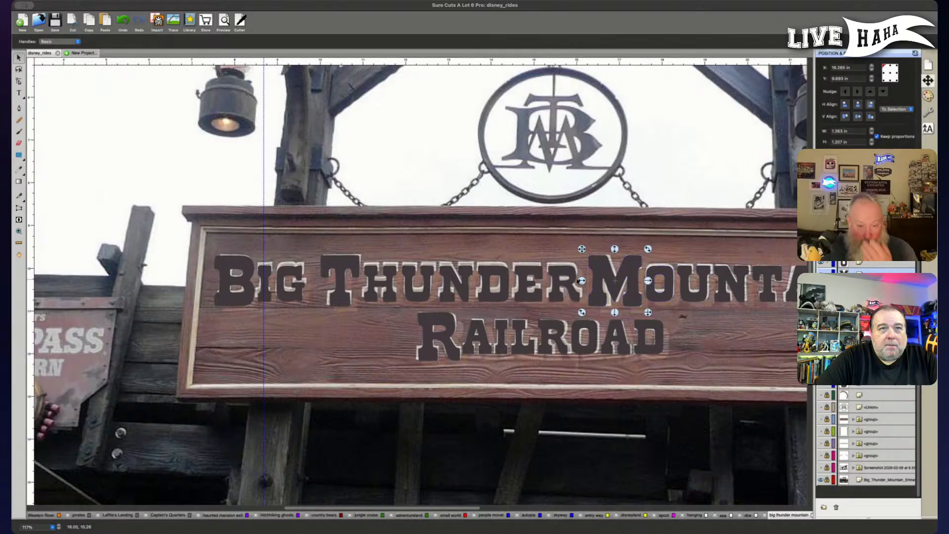
{"action": "left_click_drag", "start_coordinate": [583, 280], "coordinate": [587, 280]}
{"action": "left_click_drag", "start_coordinate": [651, 281], "coordinate": [650, 280]}
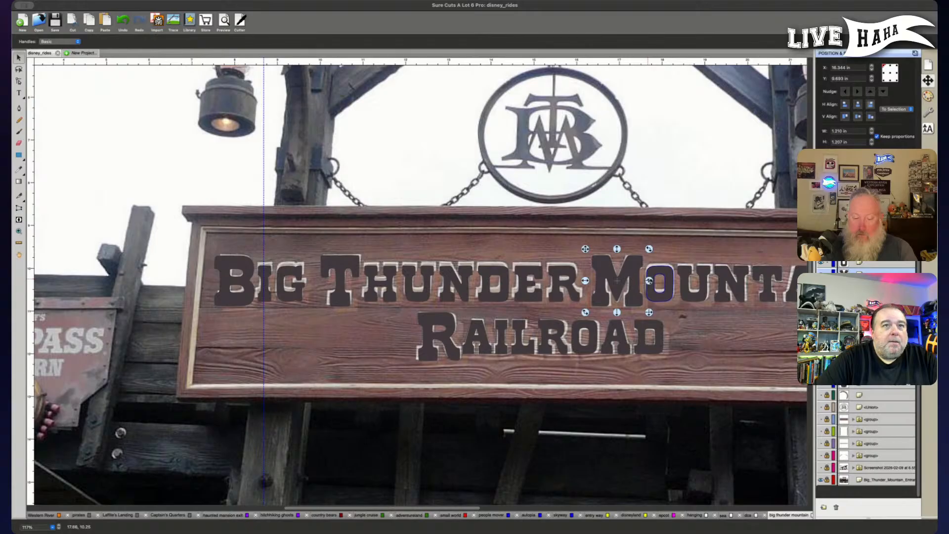
{"action": "left_click", "coordinate": [321, 329]}
Hide the Big Thunder Mountain reference photo to check the lettering on its own, and show the photo again.
{"action": "scroll", "coordinate": [673, 394], "scroll_direction": "right", "scroll_amount": 2}
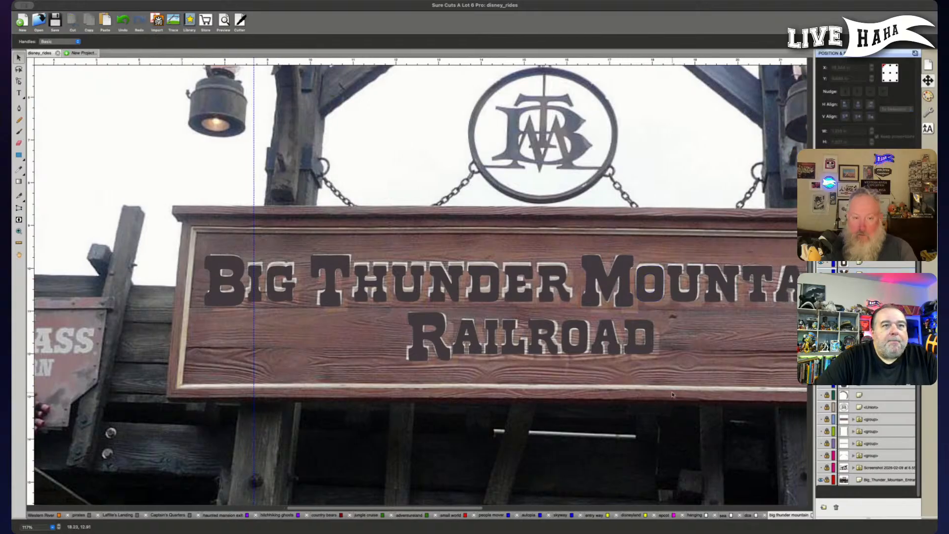
{"action": "scroll", "coordinate": [673, 394], "scroll_direction": "right", "scroll_amount": 3}
{"action": "left_click", "coordinate": [821, 480]}
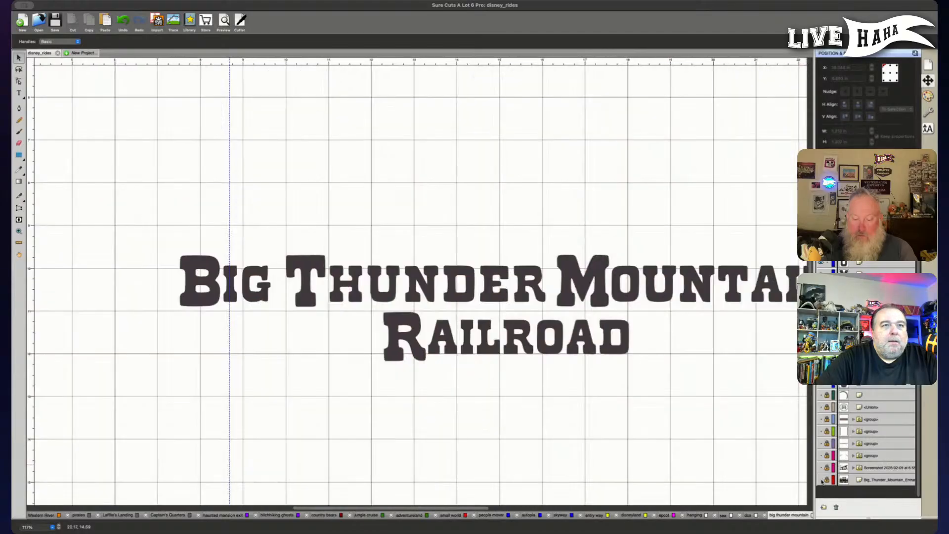
{"action": "scroll", "coordinate": [661, 405], "scroll_direction": "right", "scroll_amount": 6}
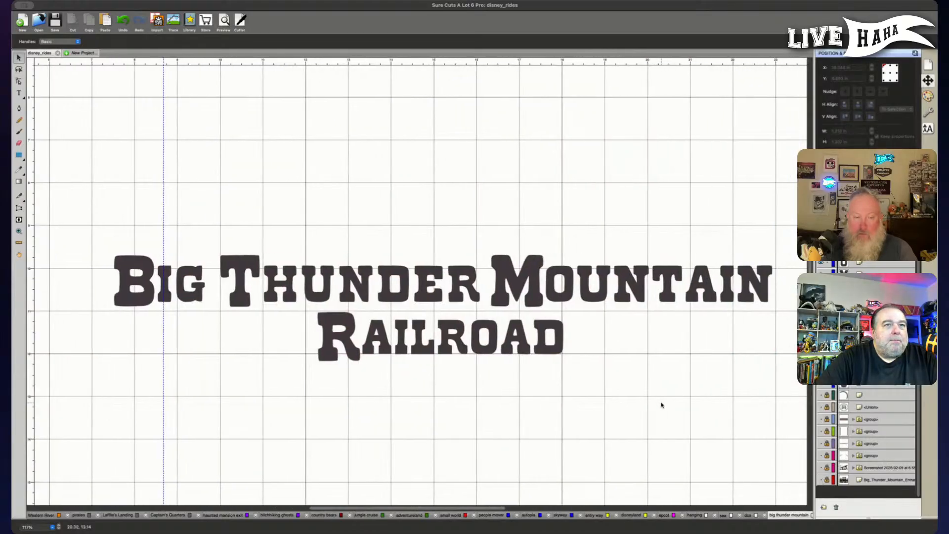
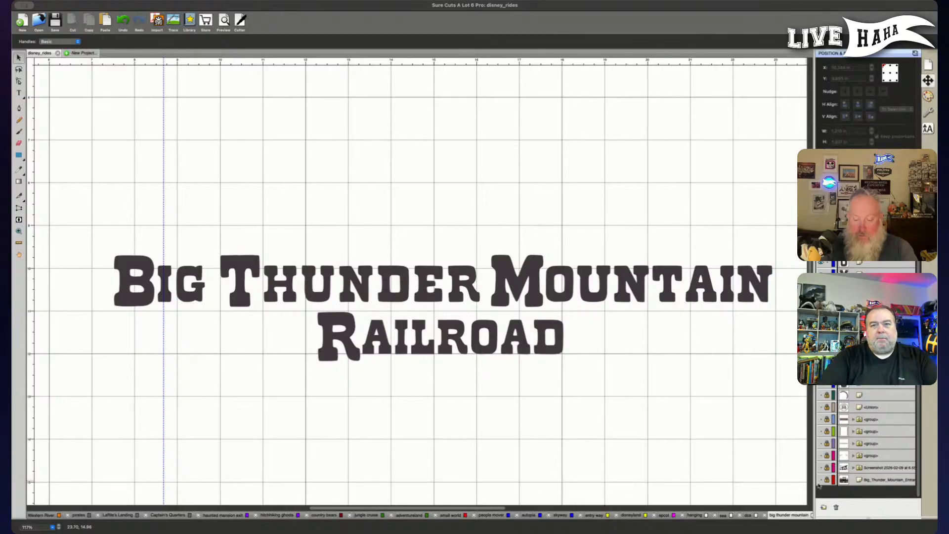
{"action": "left_click", "coordinate": [821, 479]}
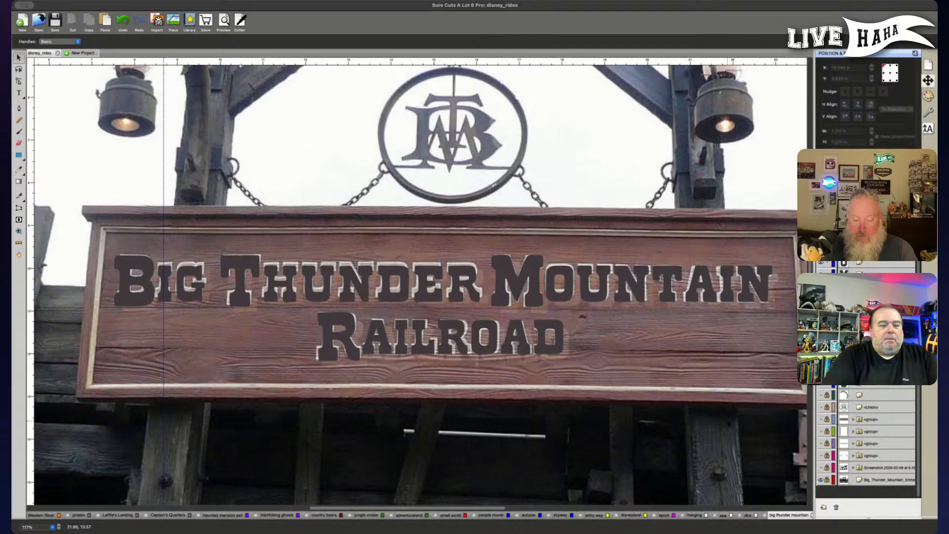
{"action": "key", "text": "super+minus"}
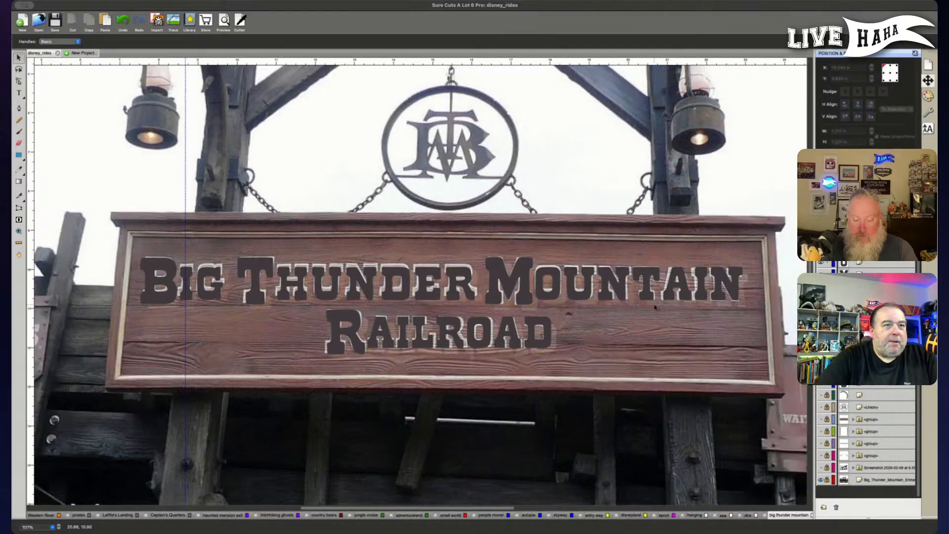
{"action": "scroll", "coordinate": [643, 314], "scroll_direction": "right", "scroll_amount": 2}
{"action": "scroll", "coordinate": [635, 310], "scroll_direction": "up", "scroll_amount": 3}
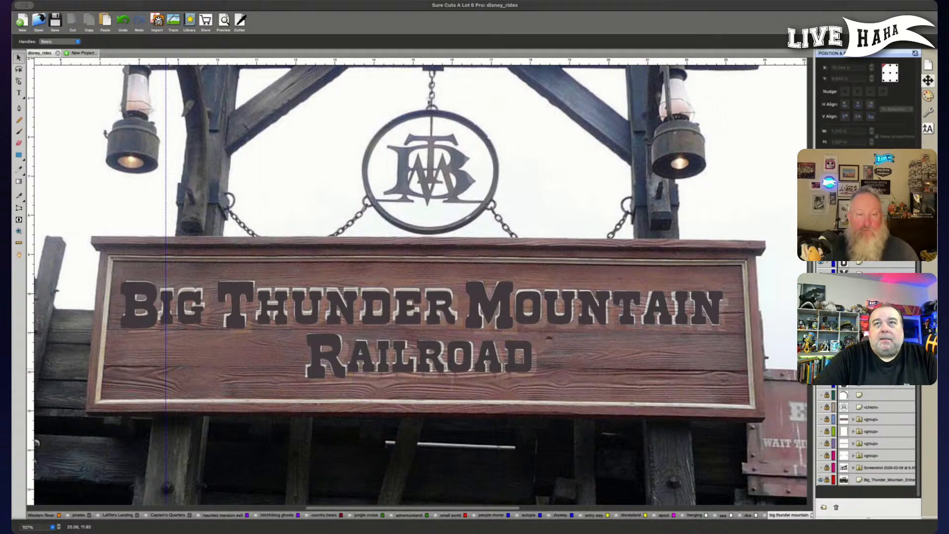
Paste the wood-grain image into the design and enlarge it.
{"action": "left_click", "coordinate": [903, 129]}
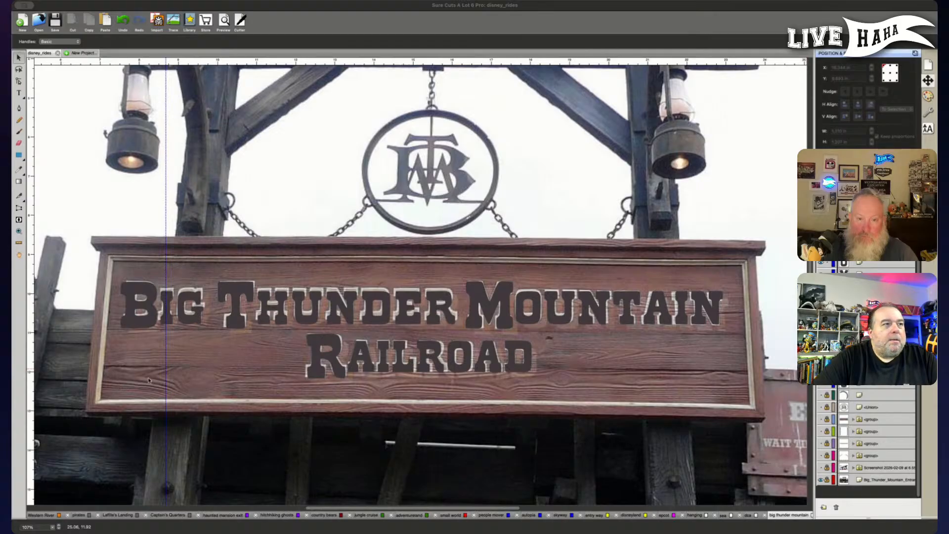
{"action": "key", "text": "super+v"}
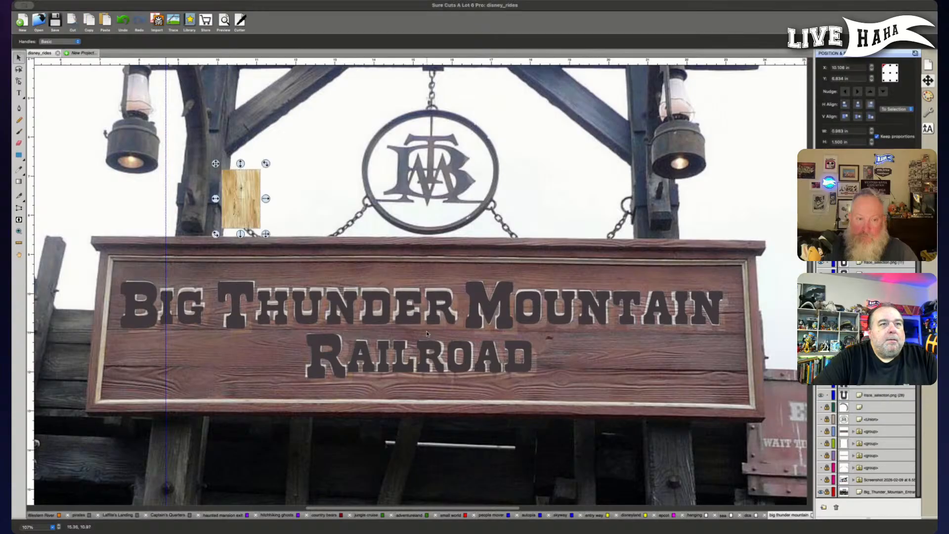
{"action": "left_click", "coordinate": [581, 342]}
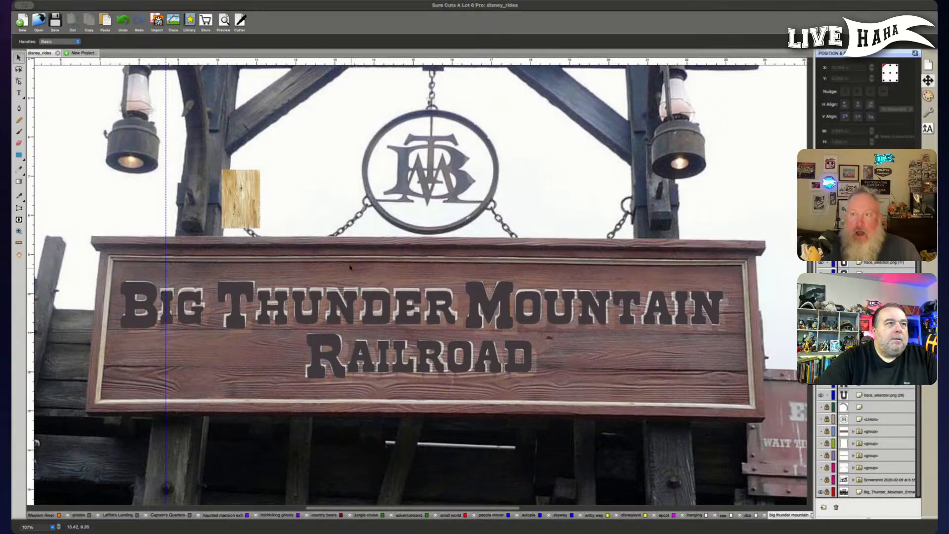
{"action": "left_click", "coordinate": [250, 197]}
{"action": "left_click_drag", "start_coordinate": [261, 228], "coordinate": [433, 396]}
Rotate the wood-grain image so its grain runs horizontally, and lay it over the first part of the sign.
{"action": "left_click_drag", "start_coordinate": [376, 317], "coordinate": [280, 280]}
{"action": "left_click_drag", "start_coordinate": [338, 127], "coordinate": [394, 409]}
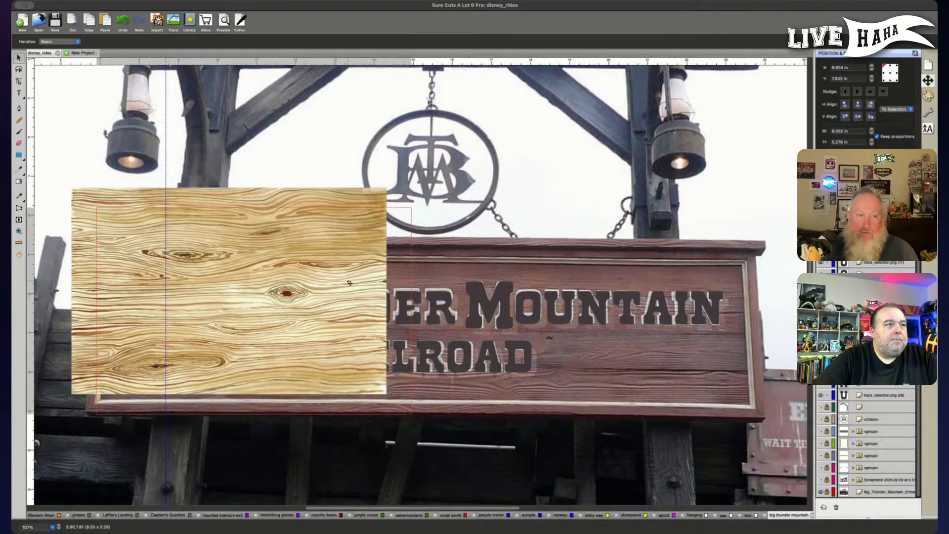
{"action": "left_click_drag", "start_coordinate": [323, 262], "coordinate": [344, 283]}
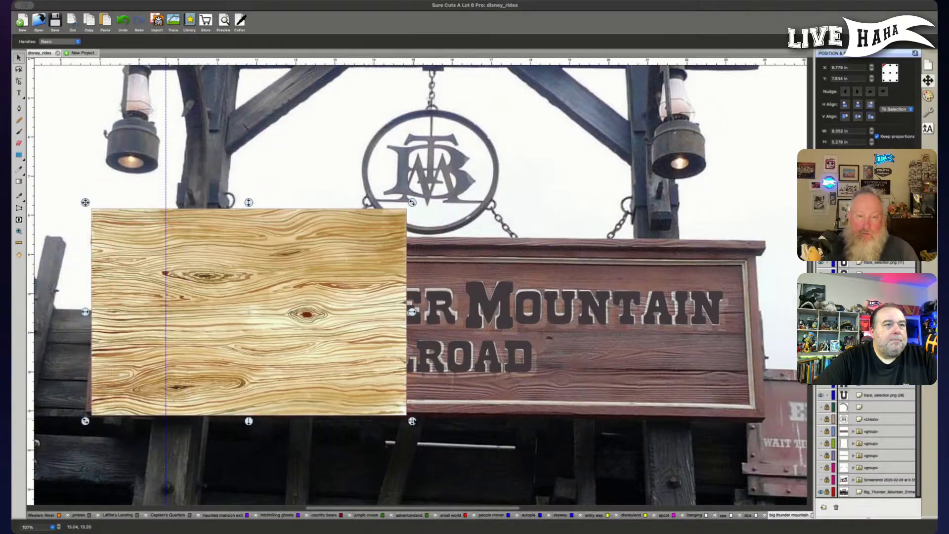
Enlarge the wood-grain image to about 11.3 by 7.4 in and reposition it over the sign.
{"action": "left_click_drag", "start_coordinate": [413, 421], "coordinate": [491, 473]}
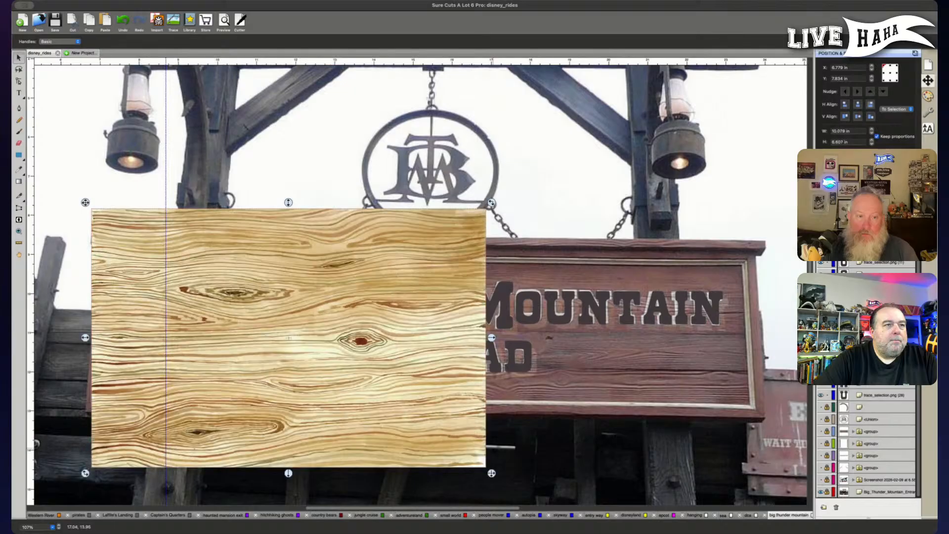
{"action": "scroll", "coordinate": [458, 434], "scroll_direction": "down", "scroll_amount": 3}
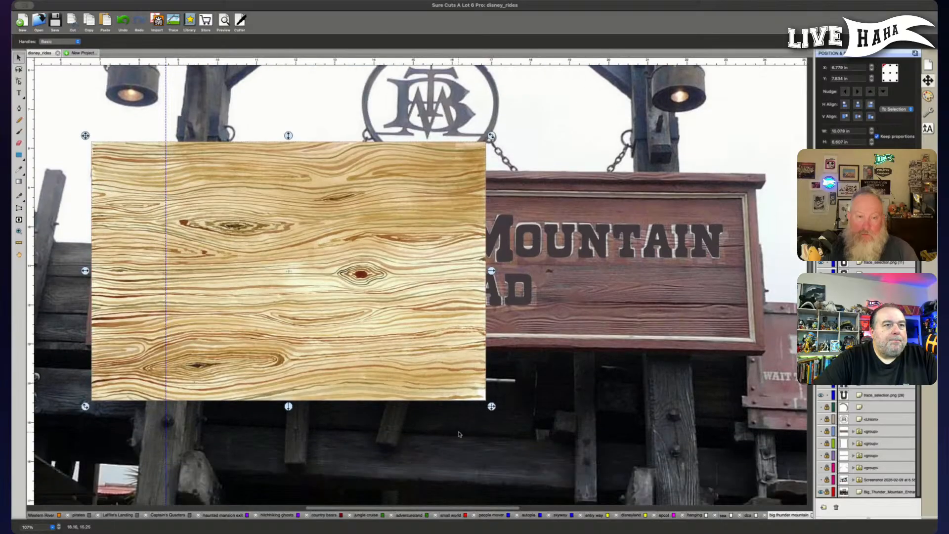
{"action": "left_click_drag", "start_coordinate": [492, 407], "coordinate": [543, 439]}
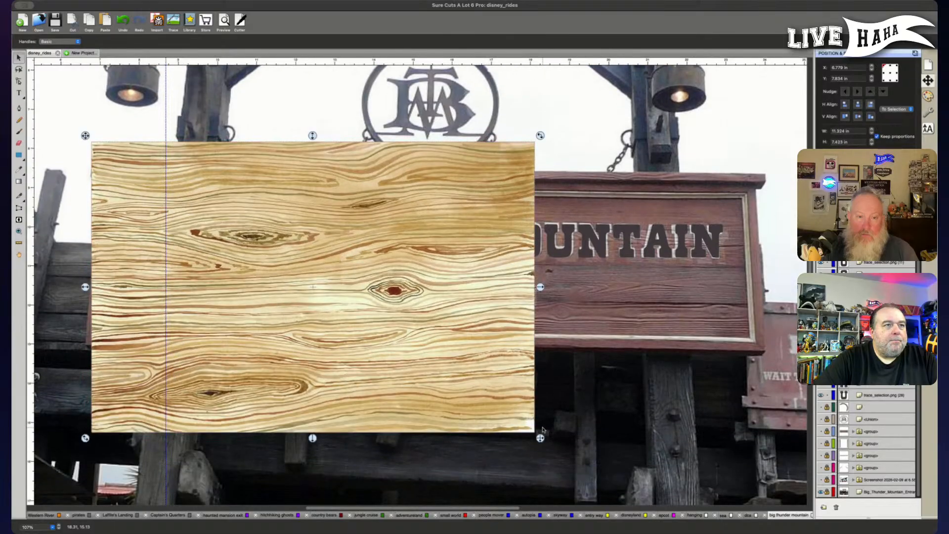
{"action": "left_click_drag", "start_coordinate": [490, 366], "coordinate": [563, 394]}
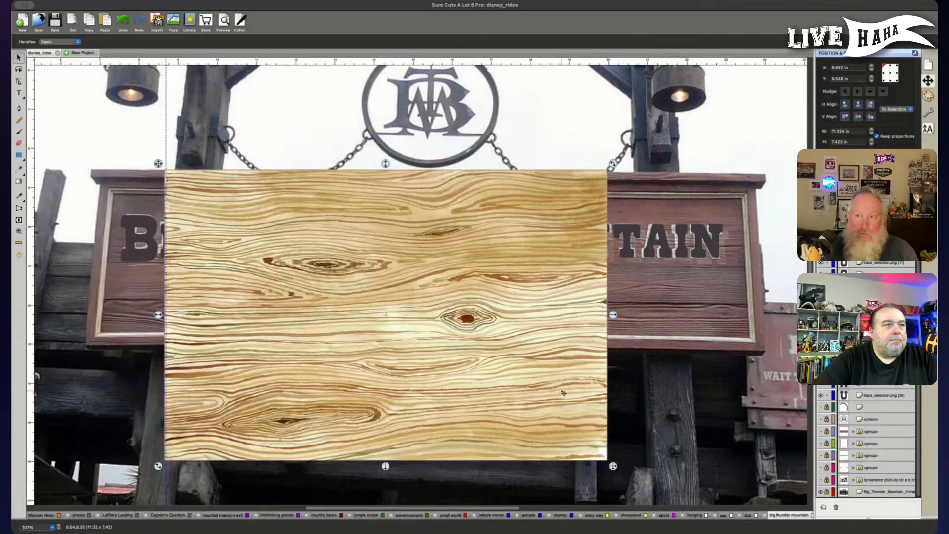
{"action": "left_click_drag", "start_coordinate": [518, 369], "coordinate": [510, 359]}
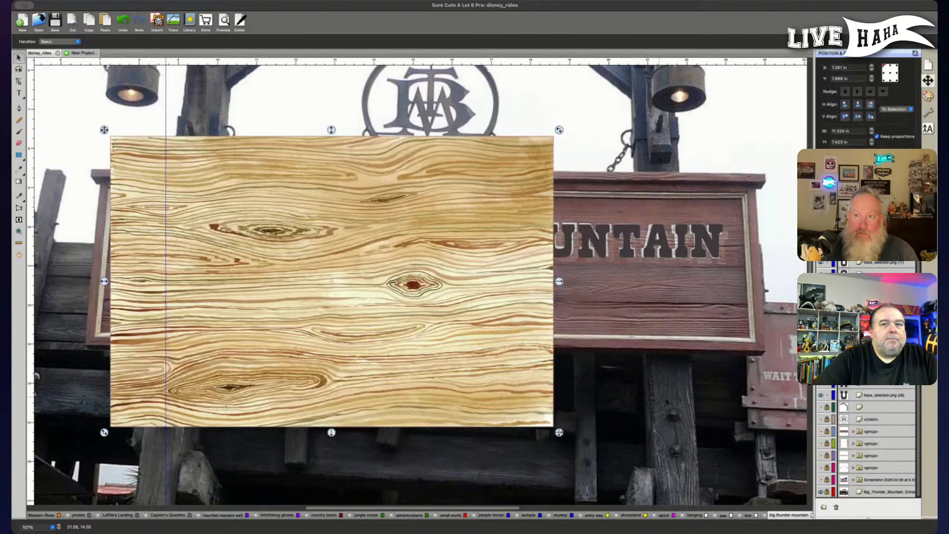
Show the hidden group with the drawn brown sign board and move the wood-grain image below the board.
{"action": "scroll", "coordinate": [862, 412], "scroll_direction": "down", "scroll_amount": 1}
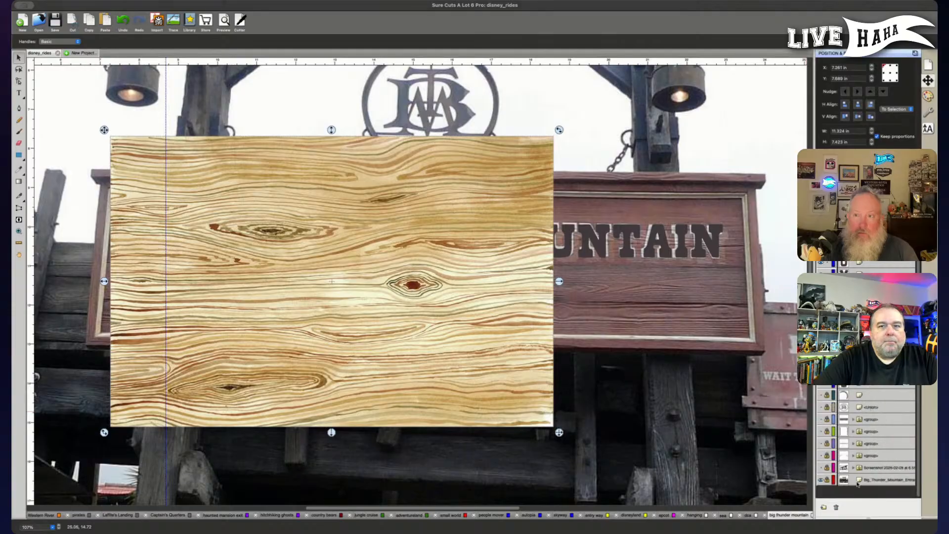
{"action": "left_click", "coordinate": [822, 419]}
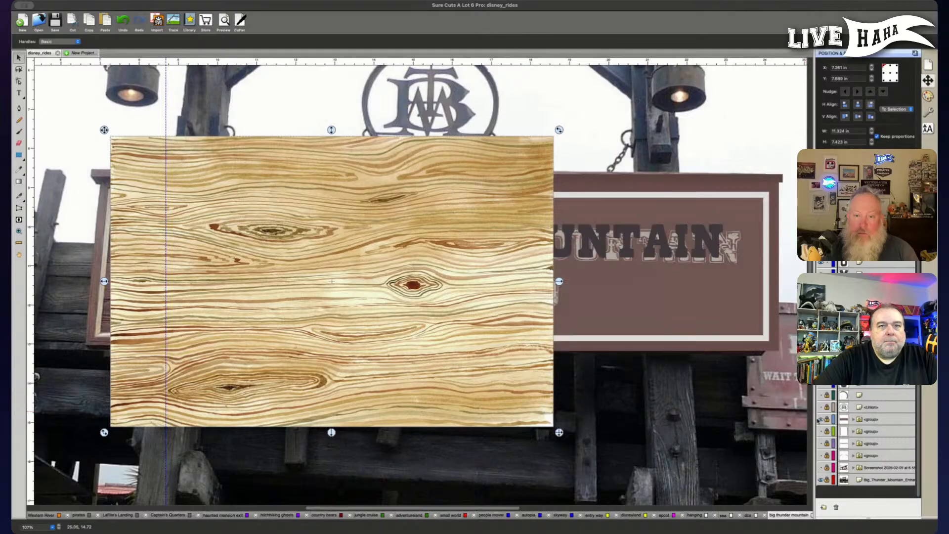
{"action": "scroll", "coordinate": [444, 350], "scroll_direction": "up", "scroll_amount": 2}
{"action": "left_click_drag", "start_coordinate": [436, 254], "coordinate": [501, 457]}
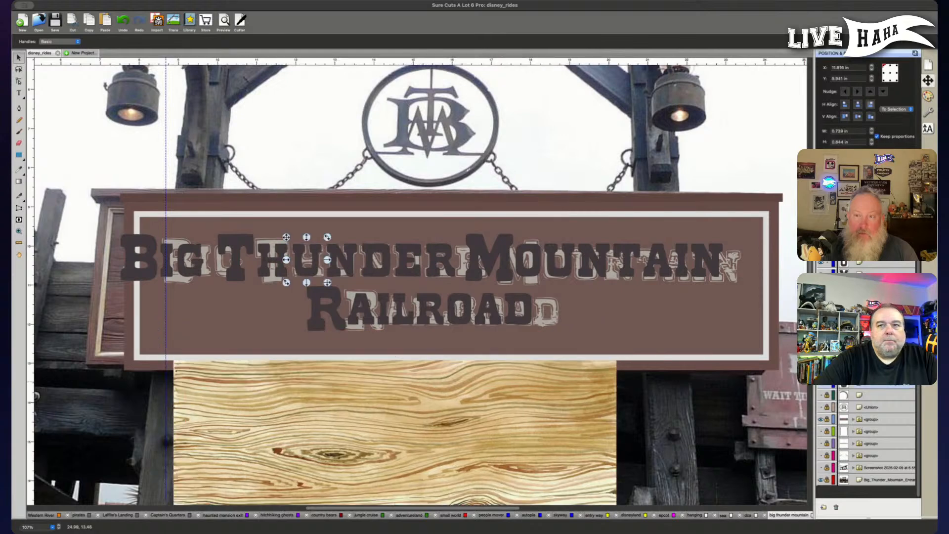
{"action": "left_click", "coordinate": [362, 235]}
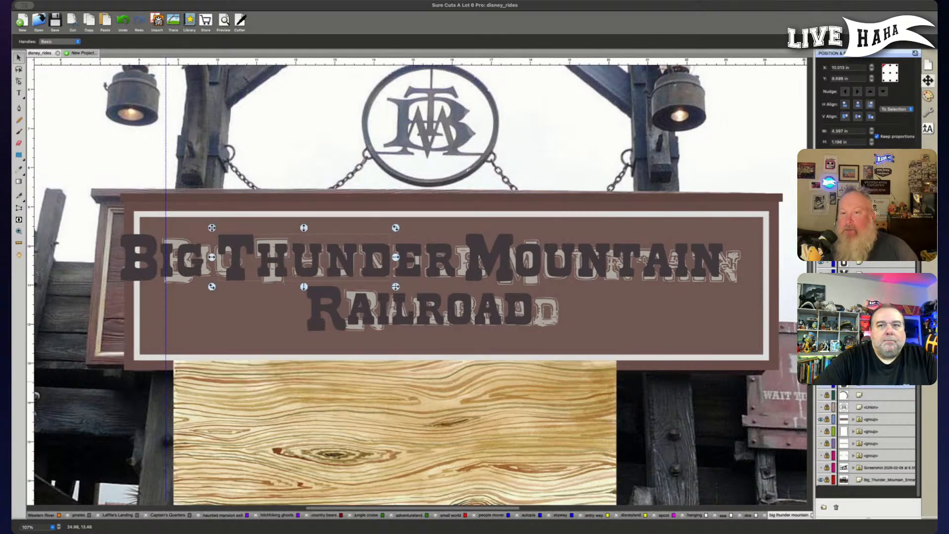
{"action": "left_click", "coordinate": [873, 334], "text": "super"}
{"action": "left_click", "coordinate": [872, 322], "text": "super"}
{"action": "left_click", "coordinate": [873, 310], "text": "super"}
{"action": "left_click", "coordinate": [873, 298], "text": "super"}
{"action": "left_click", "coordinate": [873, 286], "text": "super"}
{"action": "left_click", "coordinate": [873, 274], "text": "super"}
{"action": "left_click", "coordinate": [872, 262], "text": "super"}
{"action": "left_click", "coordinate": [872, 251], "text": "super"}
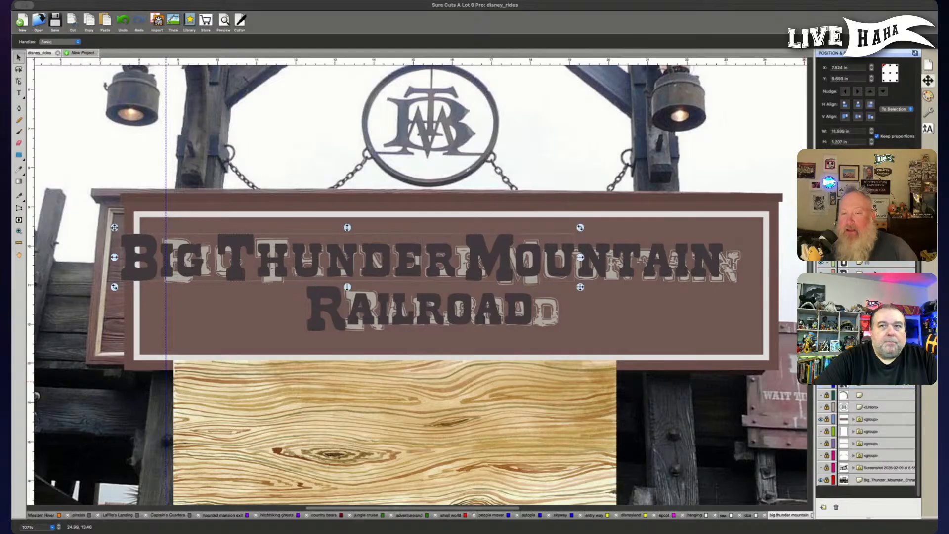
{"action": "scroll", "coordinate": [873, 250], "scroll_direction": "up", "scroll_amount": 3}
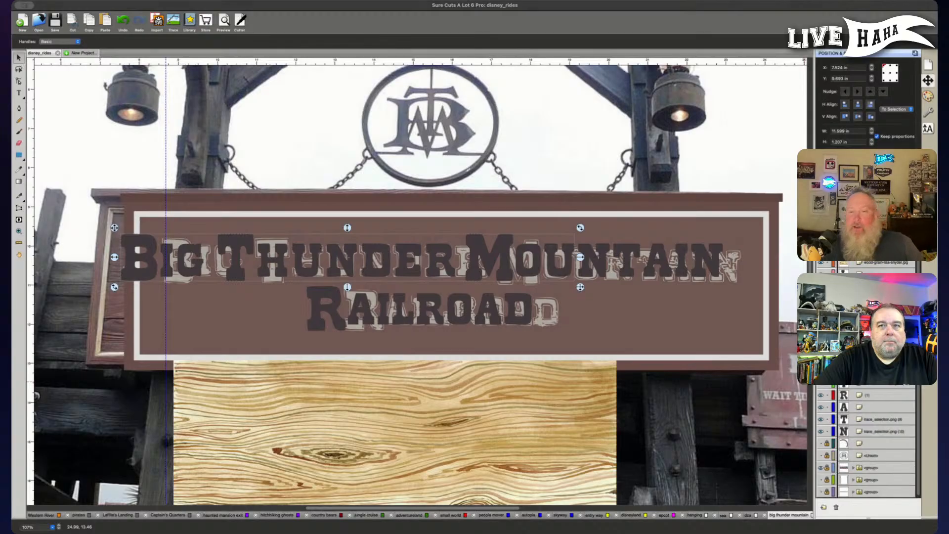
{"action": "scroll", "coordinate": [866, 421], "scroll_direction": "up", "scroll_amount": 5}
{"action": "scroll", "coordinate": [868, 421], "scroll_direction": "down", "scroll_amount": 5}
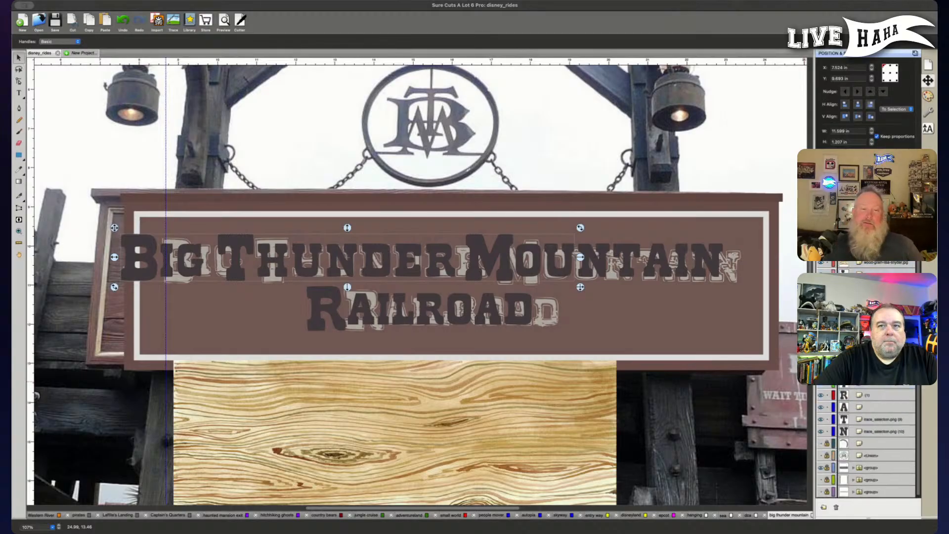
Select all the letters of BIG THUNDER MOUNTAIN RAILROAD and group them.
{"action": "left_click", "coordinate": [880, 275]}
{"action": "left_click", "coordinate": [880, 287], "text": "shift"}
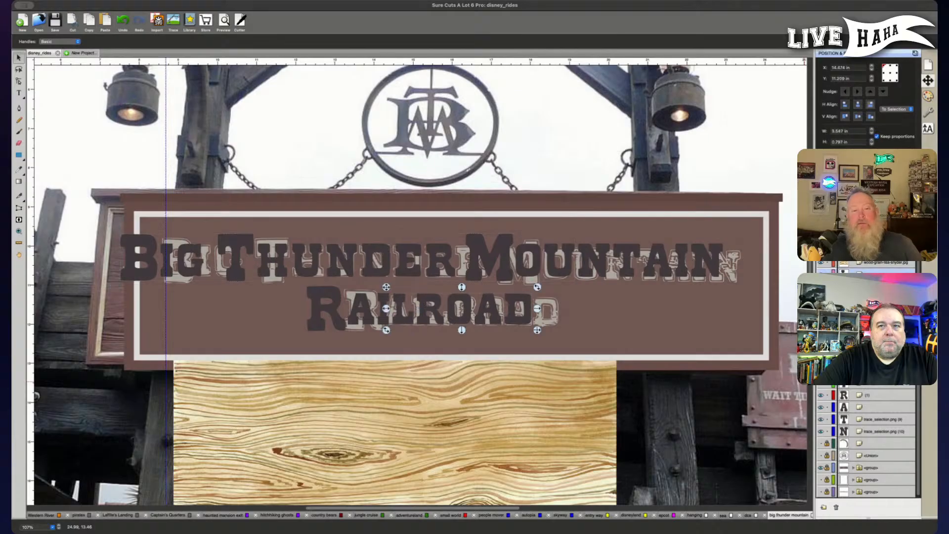
{"action": "left_click", "coordinate": [880, 335], "text": "shift"}
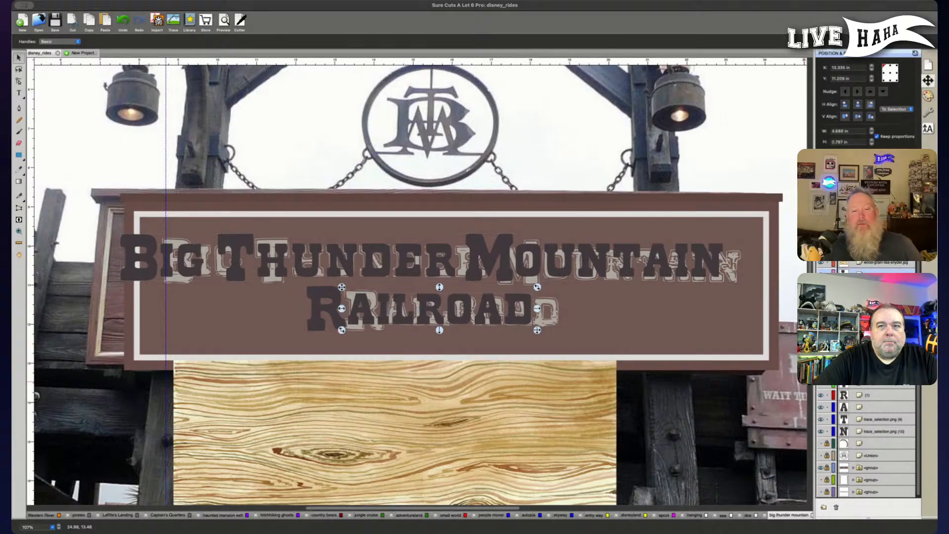
{"action": "left_click", "coordinate": [873, 360], "text": "shift"}
{"action": "left_click", "coordinate": [873, 374], "text": "shift"}
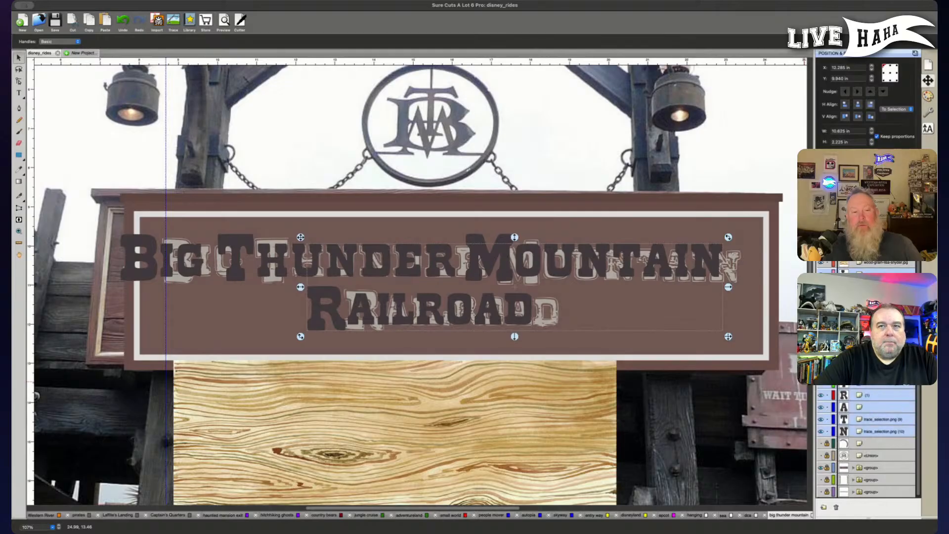
{"action": "key", "text": "super+g"}
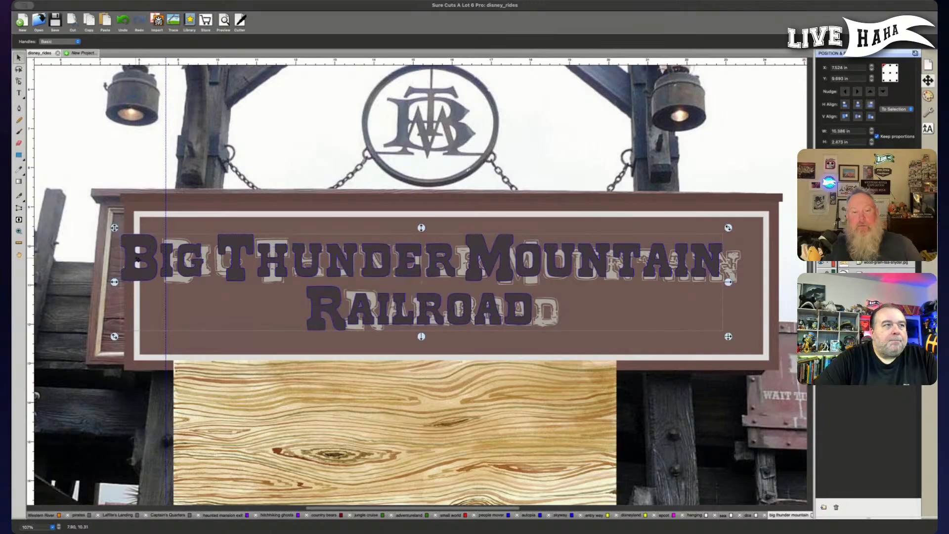
Move the grouped lettering over the sign text in the photo, scale it to about 14.8 in wide, and fine-tune its vertical position.
{"action": "left_click_drag", "start_coordinate": [112, 286], "coordinate": [151, 286]}
{"action": "left_click_drag", "start_coordinate": [463, 228], "coordinate": [463, 229]}
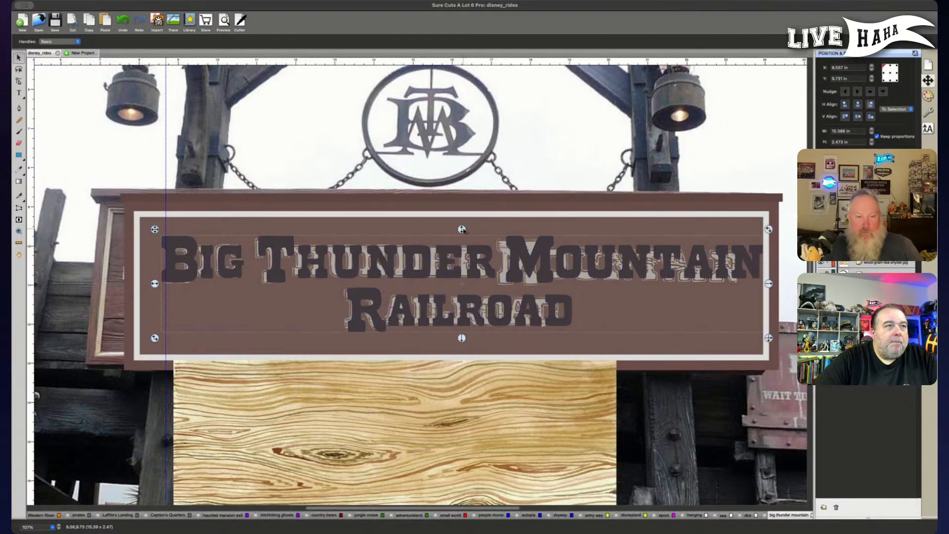
{"action": "left_click", "coordinate": [773, 340]}
{"action": "left_click_drag", "start_coordinate": [773, 340], "coordinate": [748, 339]}
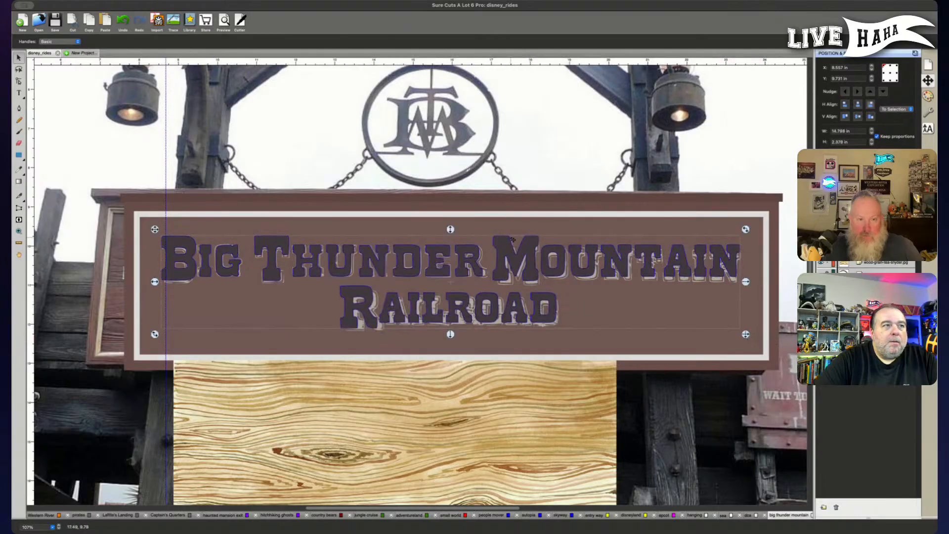
{"action": "left_click", "coordinate": [451, 230]}
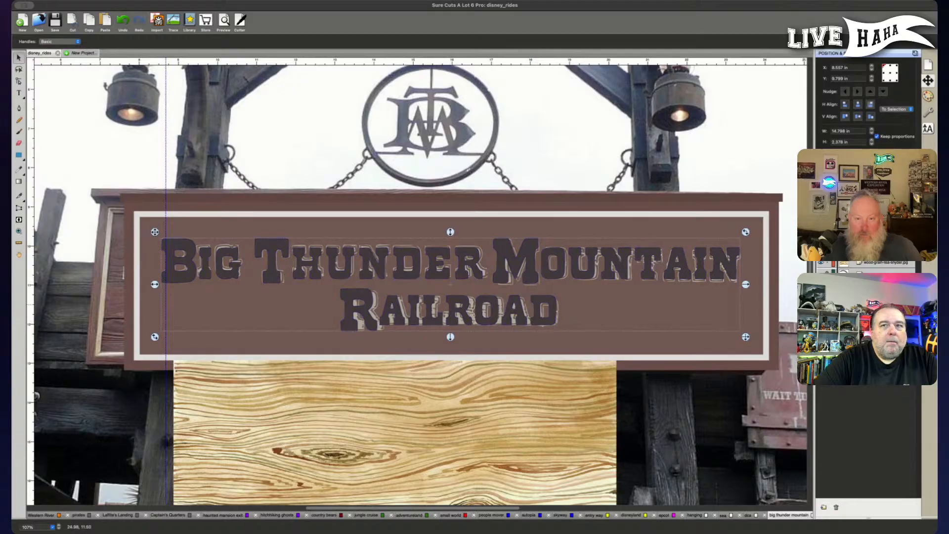
Select the letters of RAILROAD without any from MOUNTAIN and shift them slightly right to line up with the photo.
{"action": "left_click", "coordinate": [392, 309]}
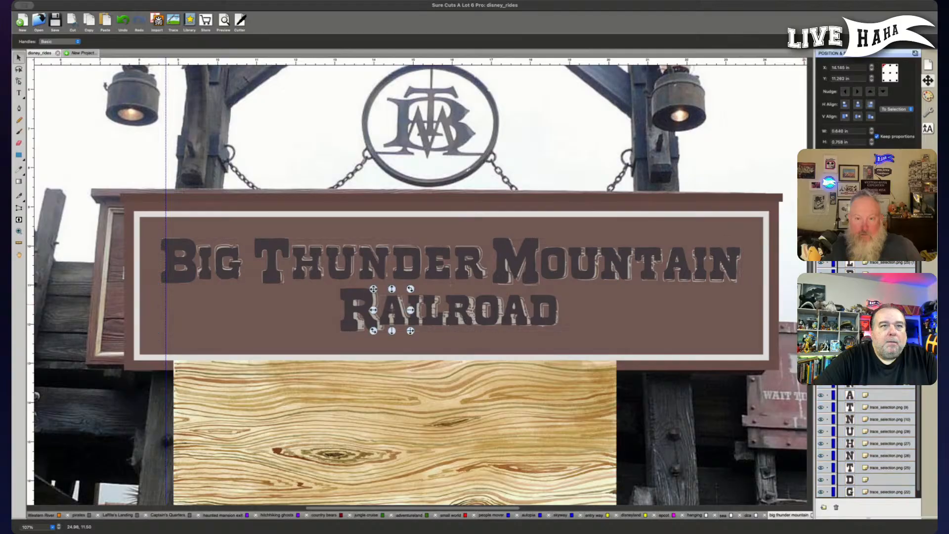
{"action": "left_click", "coordinate": [415, 310], "text": "shift"}
{"action": "left_click", "coordinate": [353, 311], "text": "shift"}
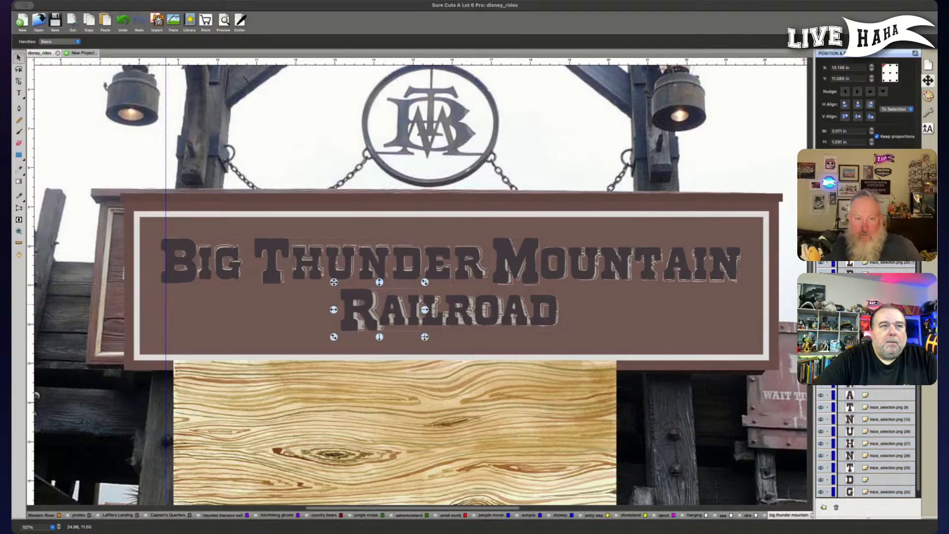
{"action": "left_click", "coordinate": [730, 264], "text": "shift"}
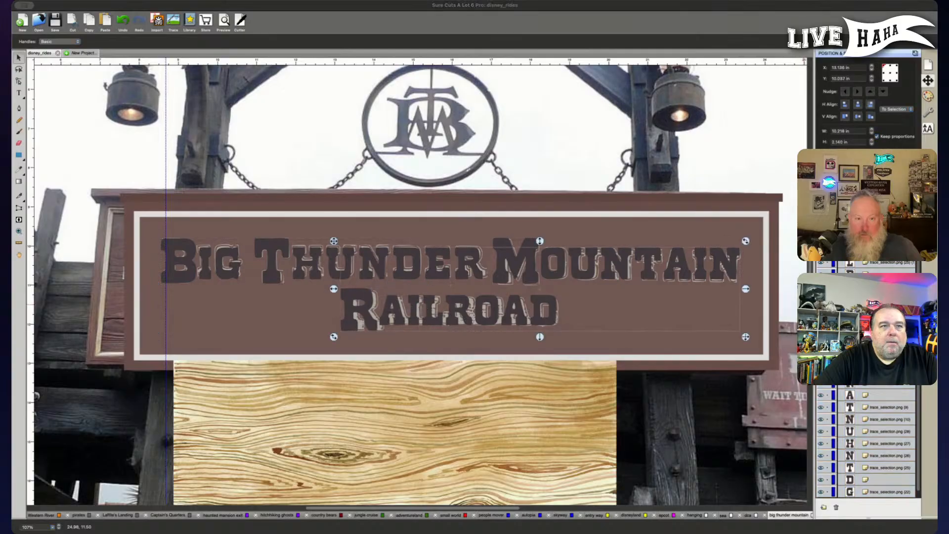
{"action": "left_click", "coordinate": [587, 287]}
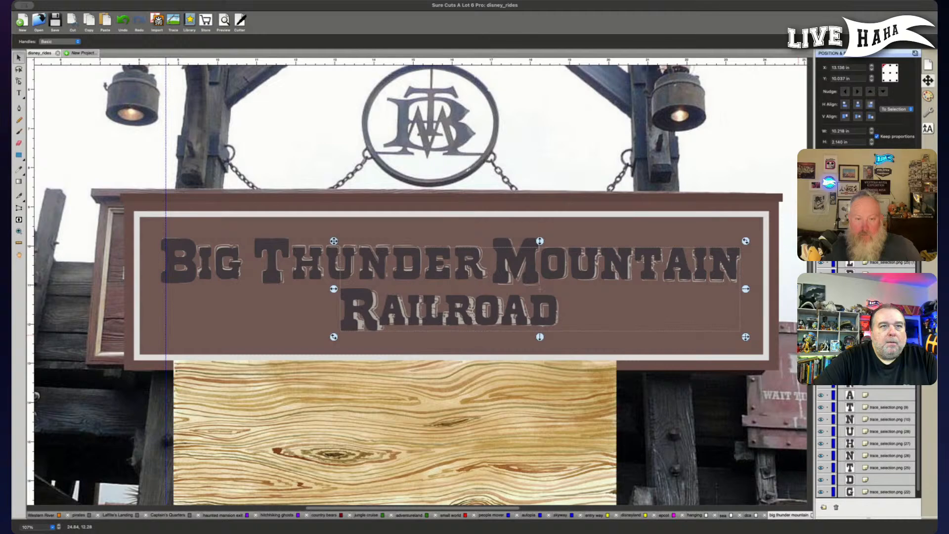
{"action": "left_click", "coordinate": [885, 335], "text": "super"}
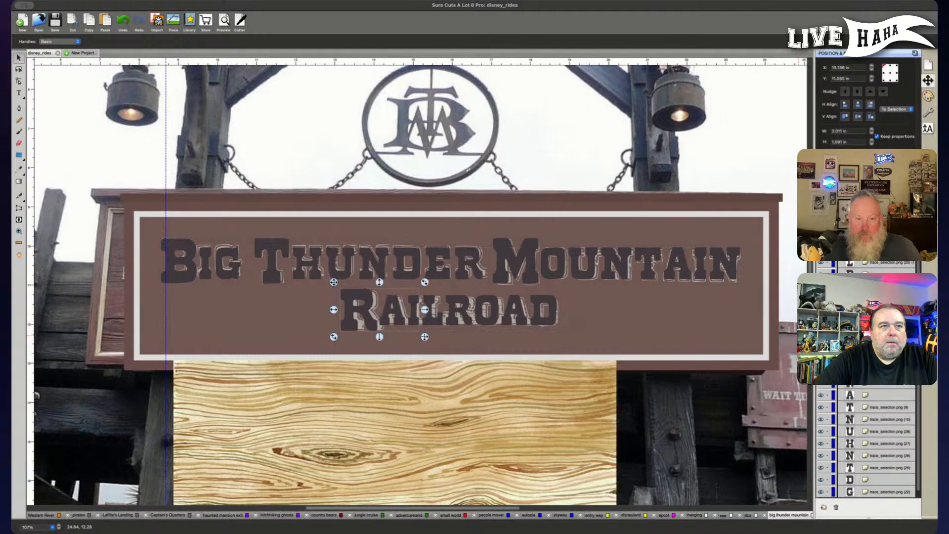
{"action": "left_click", "coordinate": [885, 324], "text": "super"}
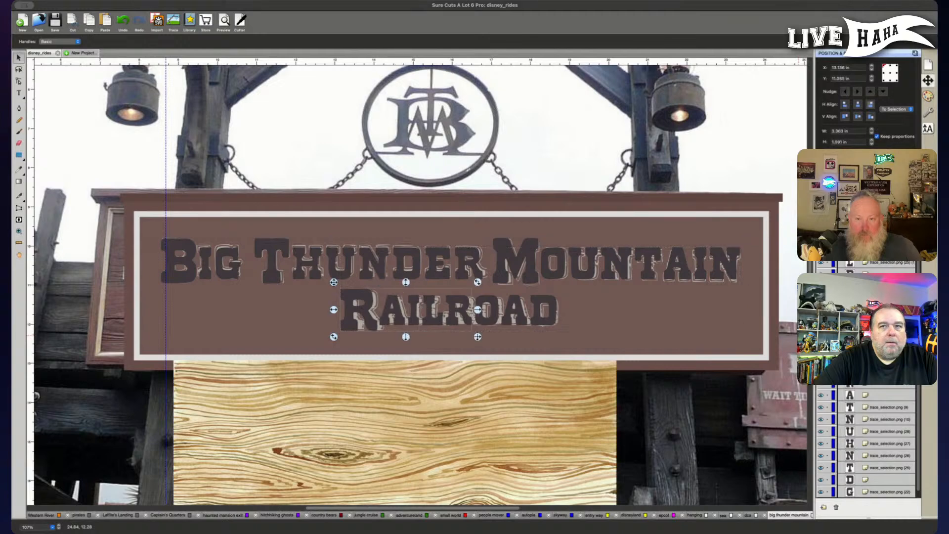
{"action": "left_click", "coordinate": [885, 311], "text": "super"}
{"action": "left_click", "coordinate": [885, 299], "text": "super"}
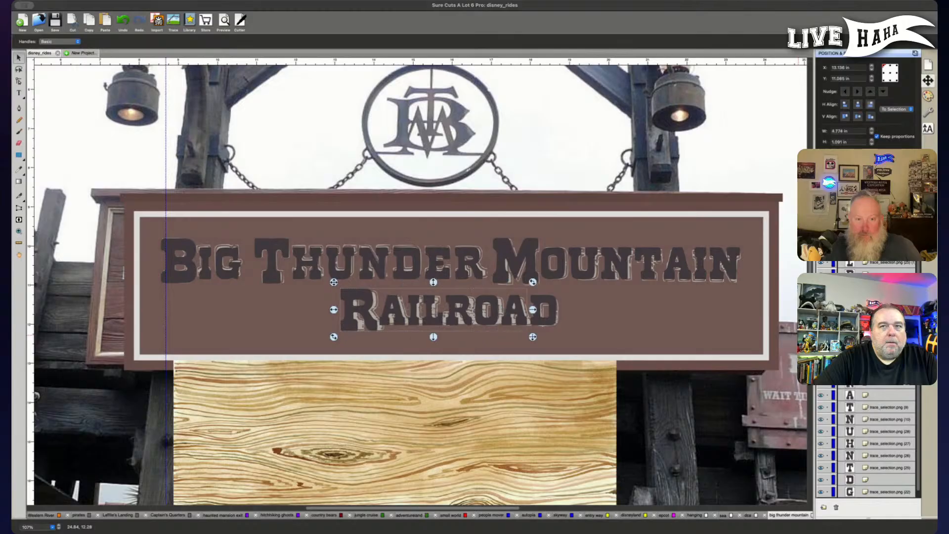
{"action": "left_click", "coordinate": [886, 287], "text": "super"}
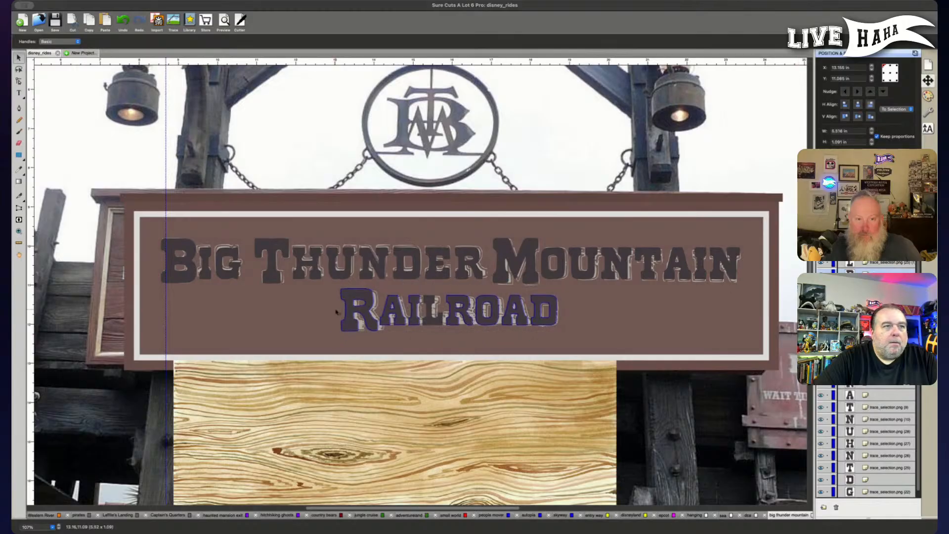
{"action": "left_click_drag", "start_coordinate": [336, 311], "coordinate": [337, 310]}
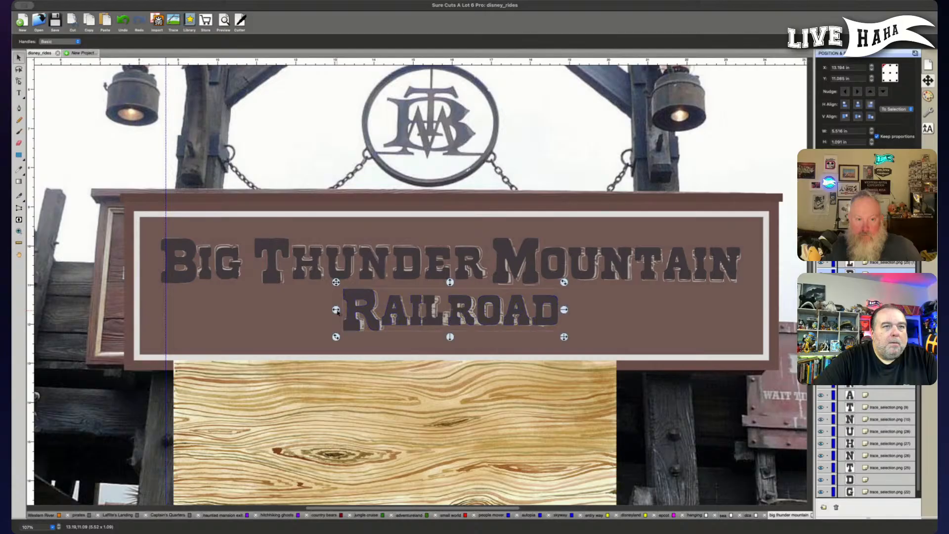
{"action": "left_click_drag", "start_coordinate": [338, 313], "coordinate": [340, 313]}
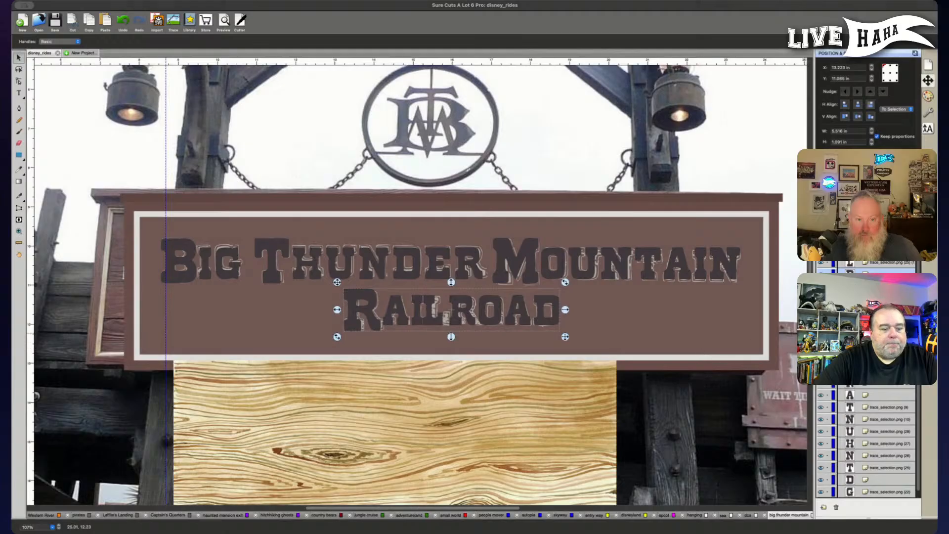
Move the L of RAILROAD slightly right to line up with the photo and even out the letter spacing.
{"action": "scroll", "coordinate": [865, 445], "scroll_direction": "down", "scroll_amount": 3}
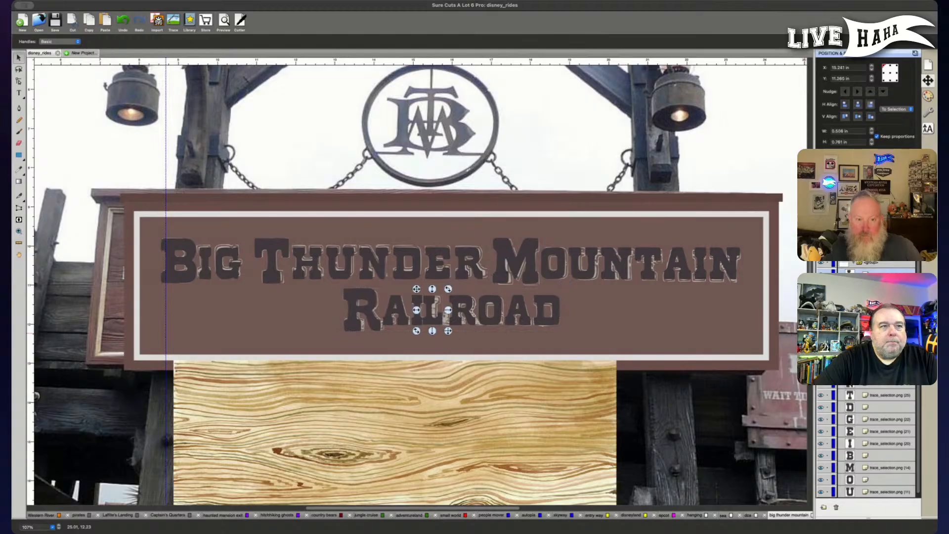
{"action": "left_click", "coordinate": [417, 311]}
{"action": "left_click_drag", "start_coordinate": [417, 311], "coordinate": [423, 312]}
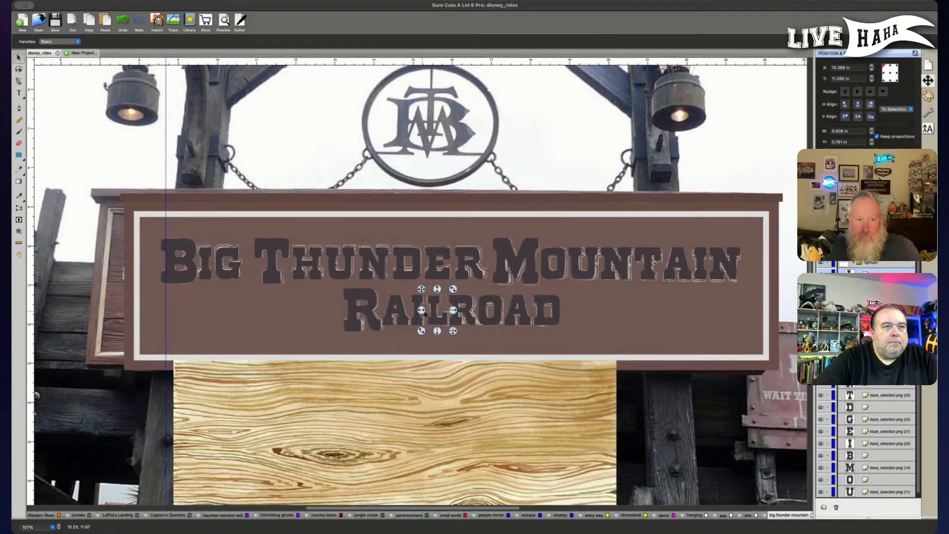
{"action": "left_click", "coordinate": [870, 264]}
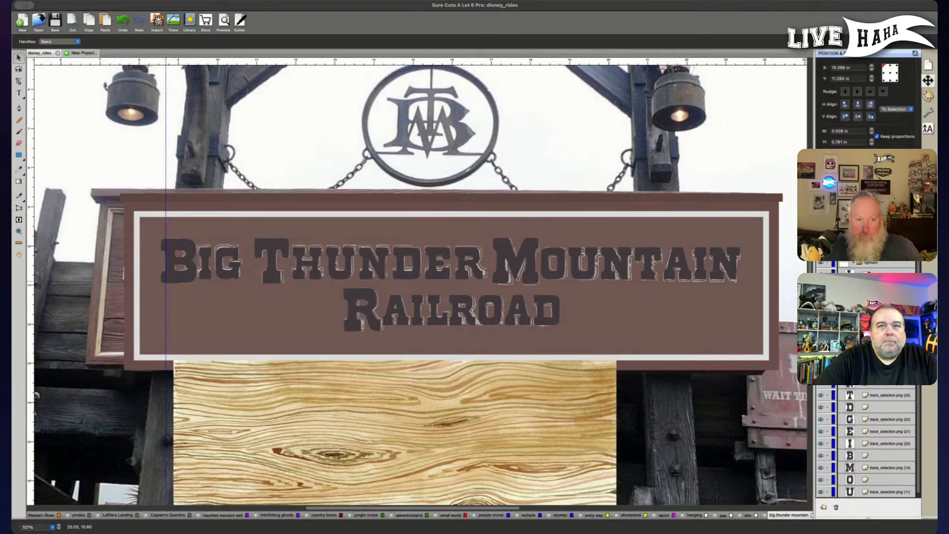
{"action": "key", "text": "Left"}
Ungroup the RAILROAD lettering and clear the selection.
{"action": "left_click", "coordinate": [855, 264]}
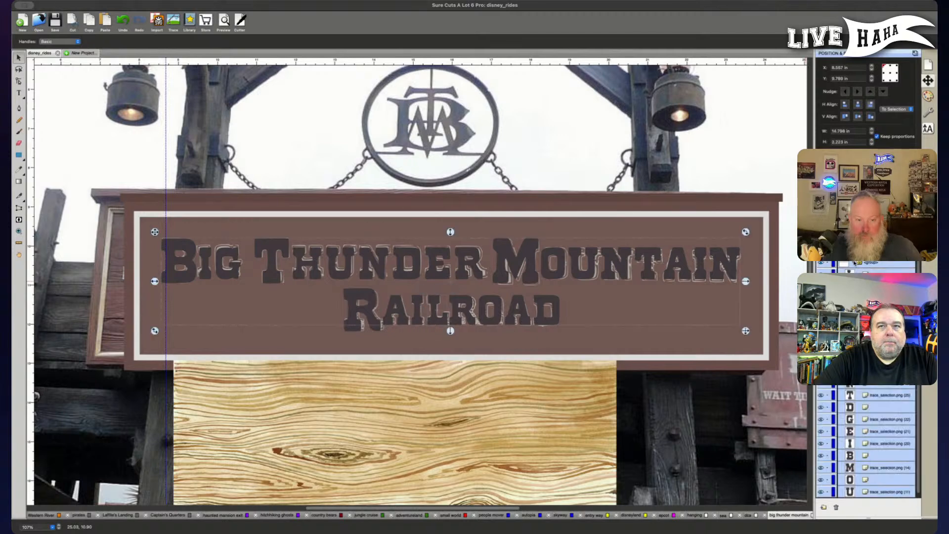
{"action": "left_click", "coordinate": [857, 299]}
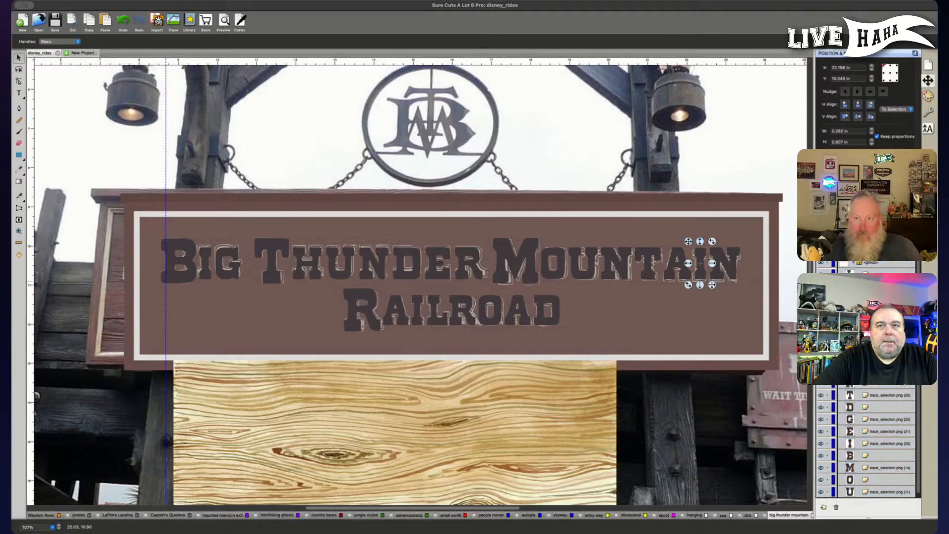
{"action": "key", "text": "super+shift+g"}
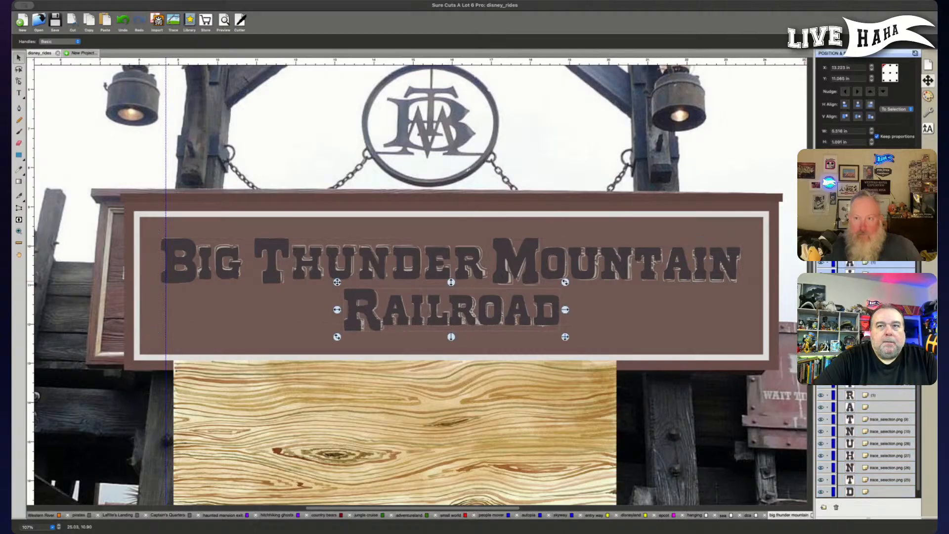
{"action": "left_click", "coordinate": [436, 310]}
{"action": "key", "text": "Escape"}
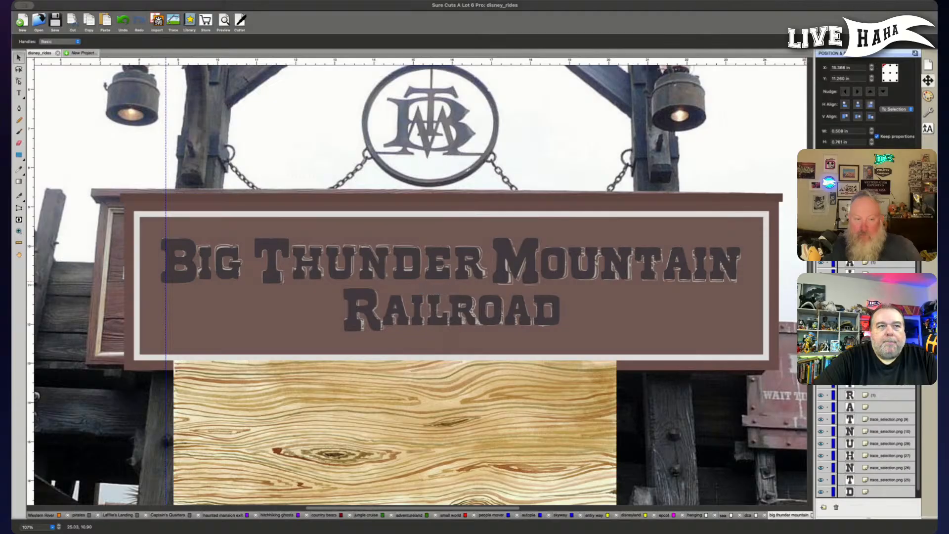
Select all the letters of RAILROAD, including the separately moved L, and group them.
{"action": "left_click", "coordinate": [873, 322]}
{"action": "left_click", "coordinate": [873, 371], "text": "shift"}
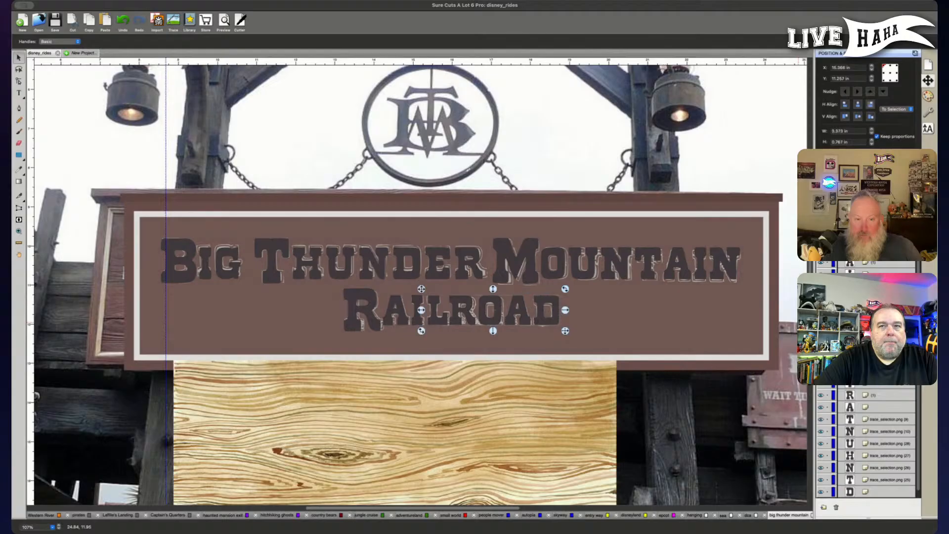
{"action": "left_click", "coordinate": [873, 371], "text": "shift"}
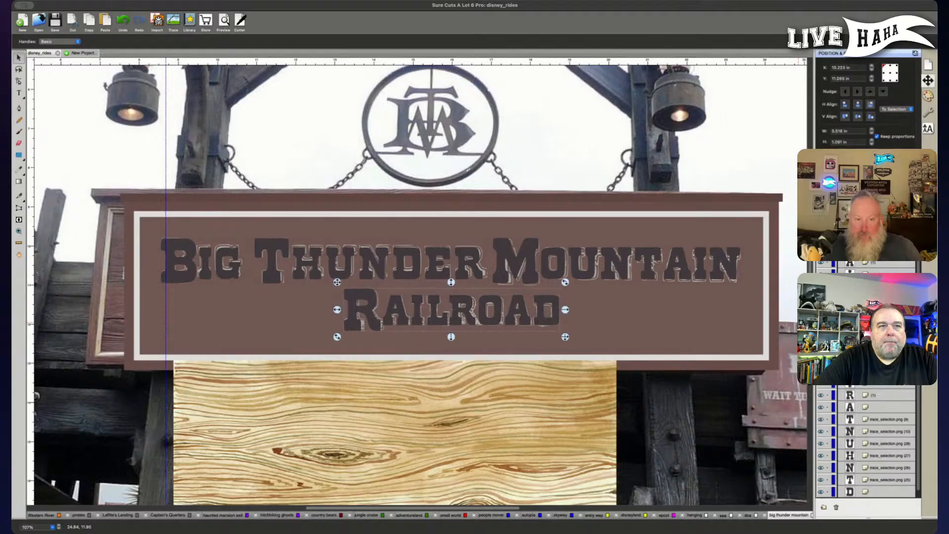
{"action": "left_click", "coordinate": [870, 287], "text": "super"}
{"action": "left_click", "coordinate": [869, 275], "text": "super"}
{"action": "left_click", "coordinate": [869, 264], "text": "super"}
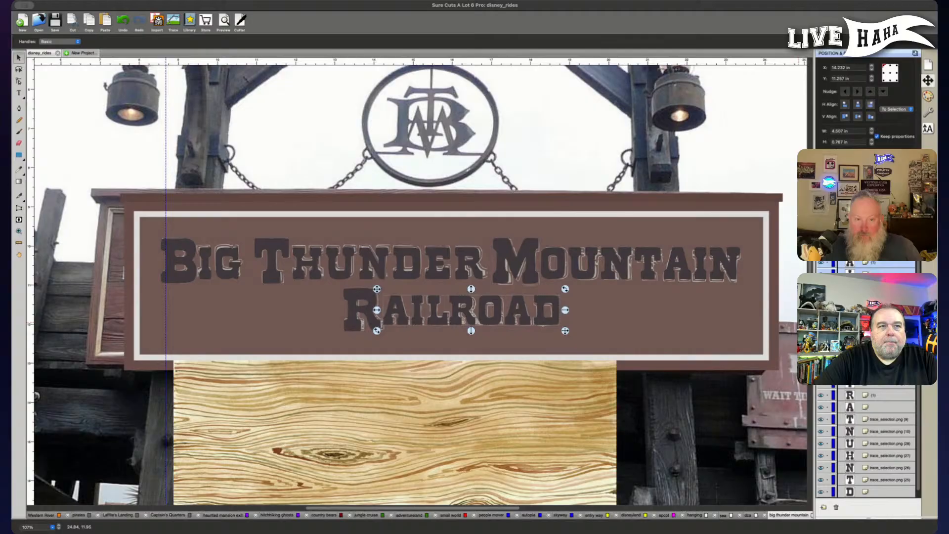
{"action": "left_click", "coordinate": [869, 252], "text": "super"}
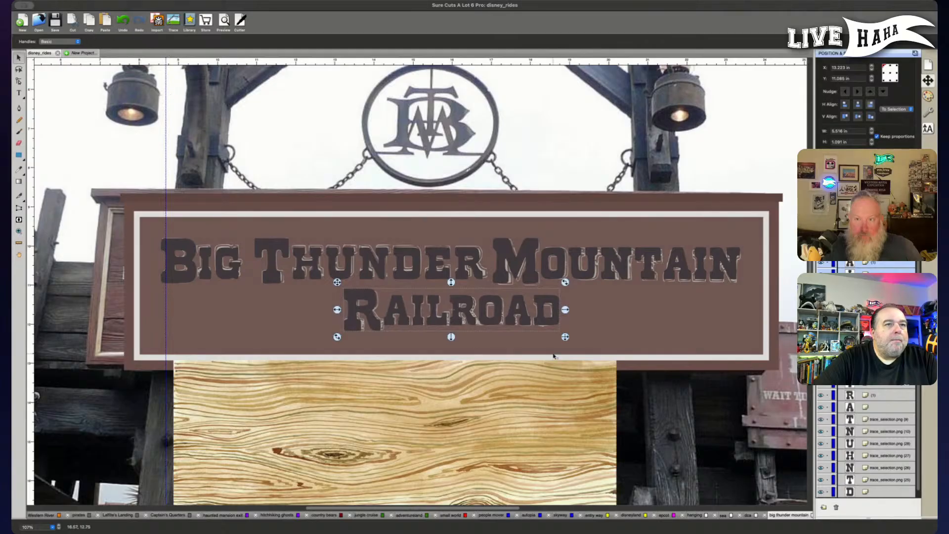
{"action": "left_click", "coordinate": [885, 324]}
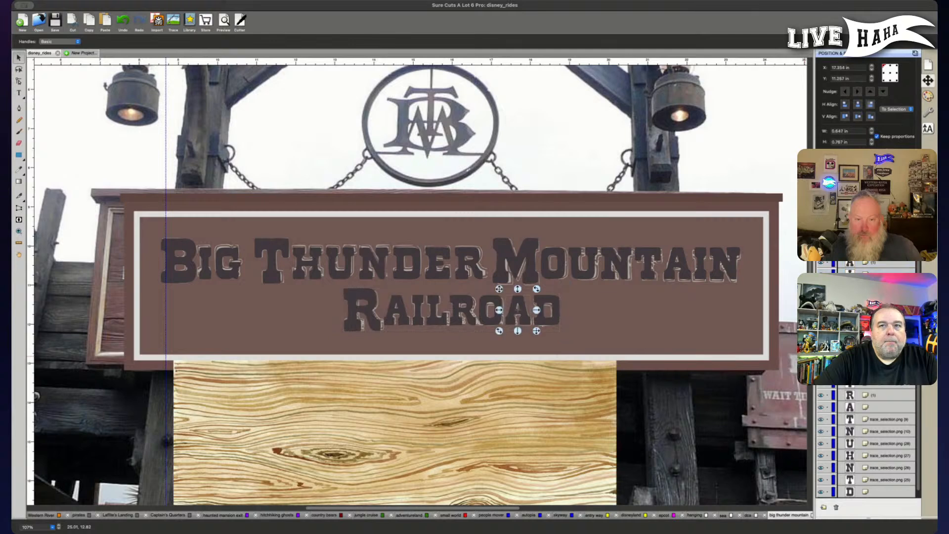
{"action": "left_click", "coordinate": [885, 324]}
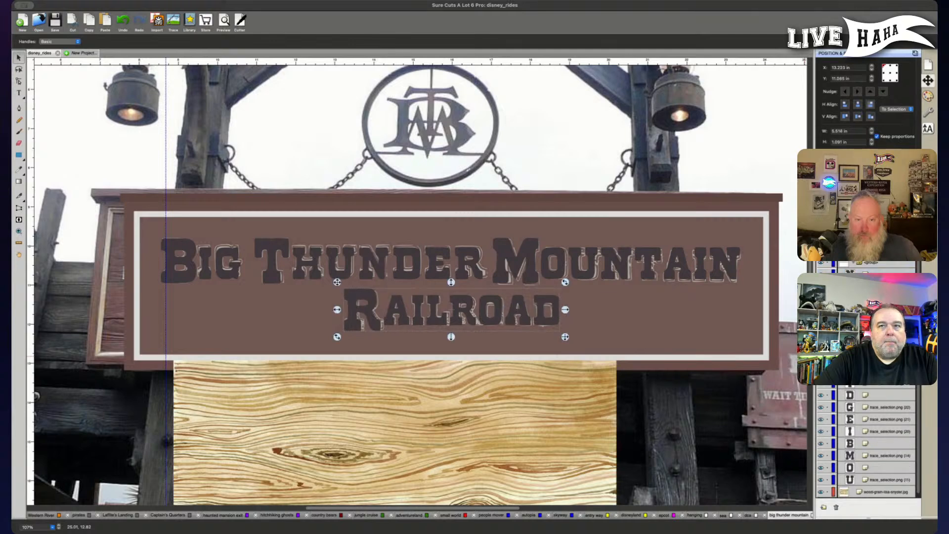
Select the letters N, T, A, I and N of MOUNTAIN, leaving out any letters that belong to THUNDER.
{"action": "scroll", "coordinate": [868, 445], "scroll_direction": "down", "scroll_amount": 3}
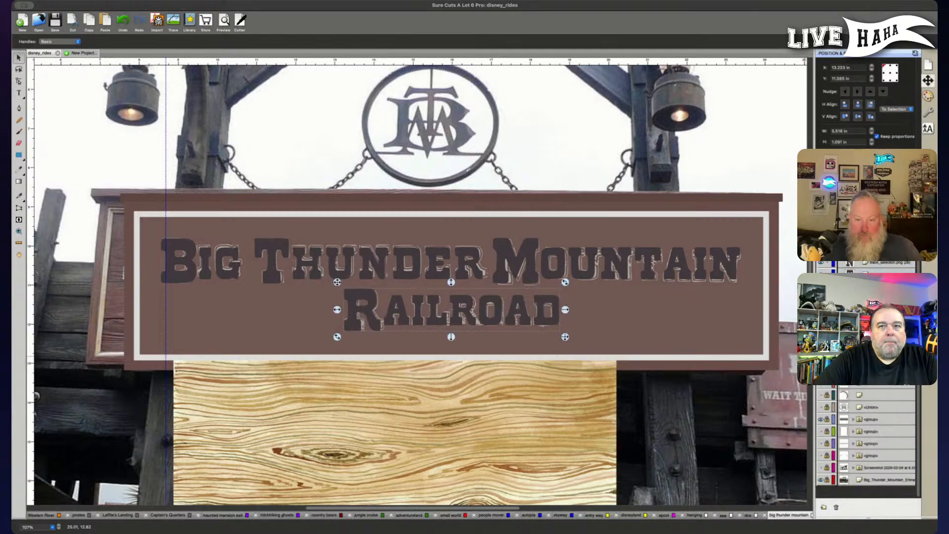
{"action": "scroll", "coordinate": [868, 445], "scroll_direction": "up", "scroll_amount": 3}
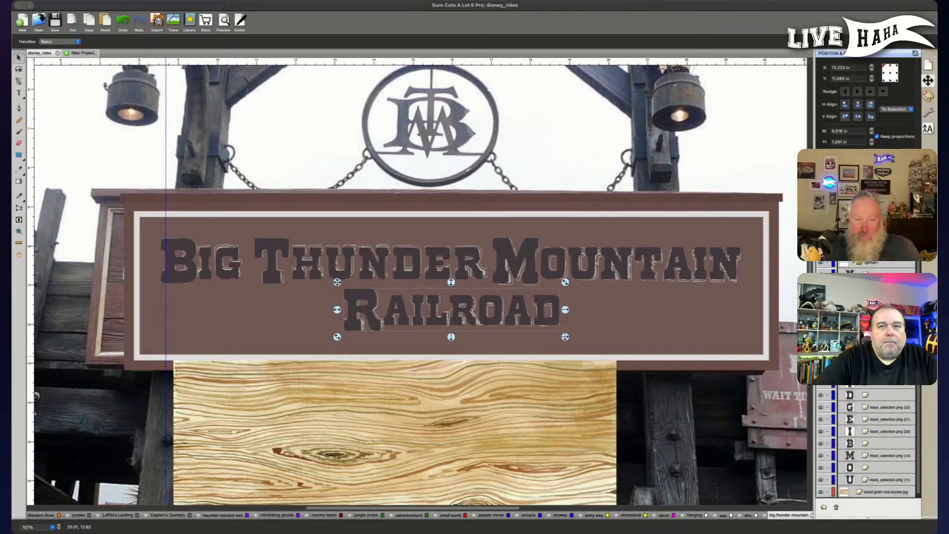
{"action": "left_click", "coordinate": [885, 346]}
{"action": "left_click", "coordinate": [885, 359], "text": "shift"}
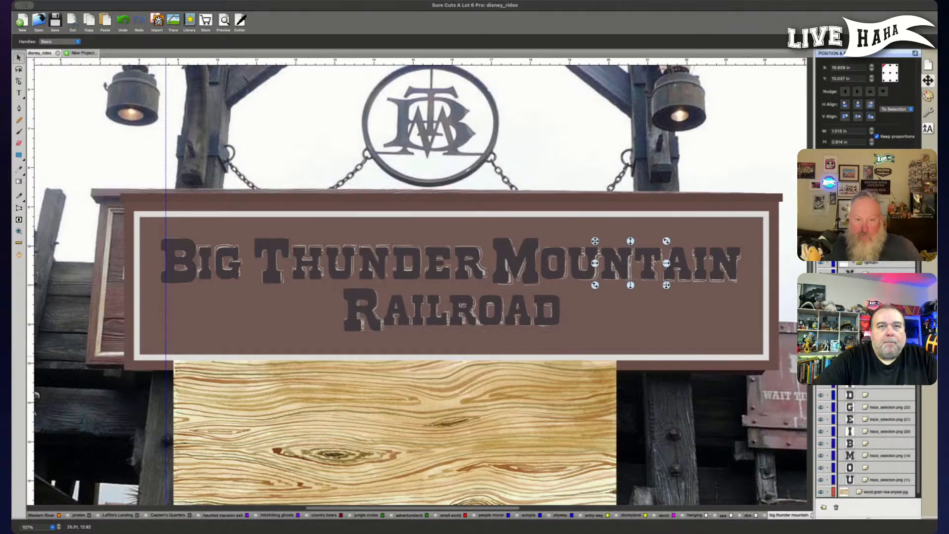
{"action": "left_click", "coordinate": [885, 371], "text": "shift"}
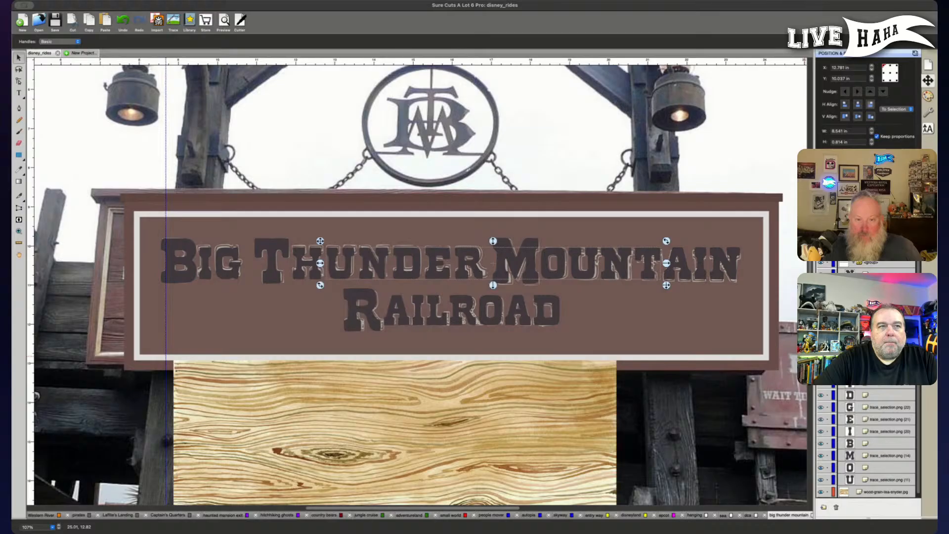
{"action": "left_click", "coordinate": [885, 371], "text": "super"}
{"action": "left_click", "coordinate": [885, 382], "text": "super"}
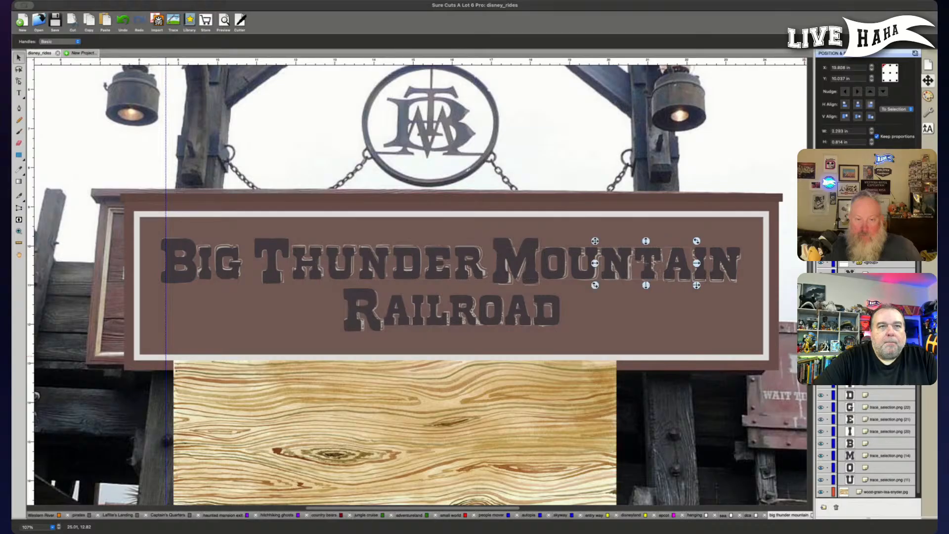
{"action": "left_click", "coordinate": [885, 371], "text": "super"}
{"action": "left_click", "coordinate": [886, 358], "text": "super"}
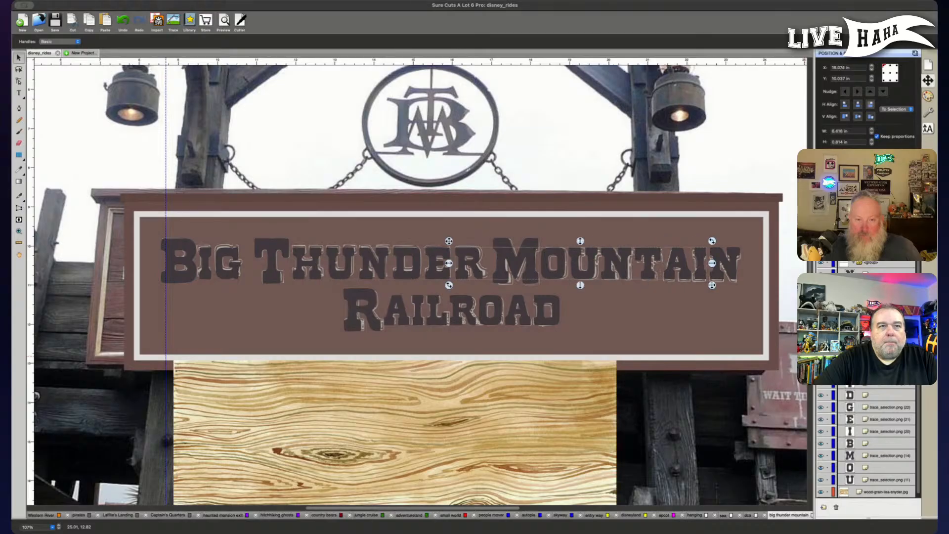
{"action": "left_click", "coordinate": [885, 358], "text": "super"}
{"action": "left_click", "coordinate": [885, 274], "text": "super"}
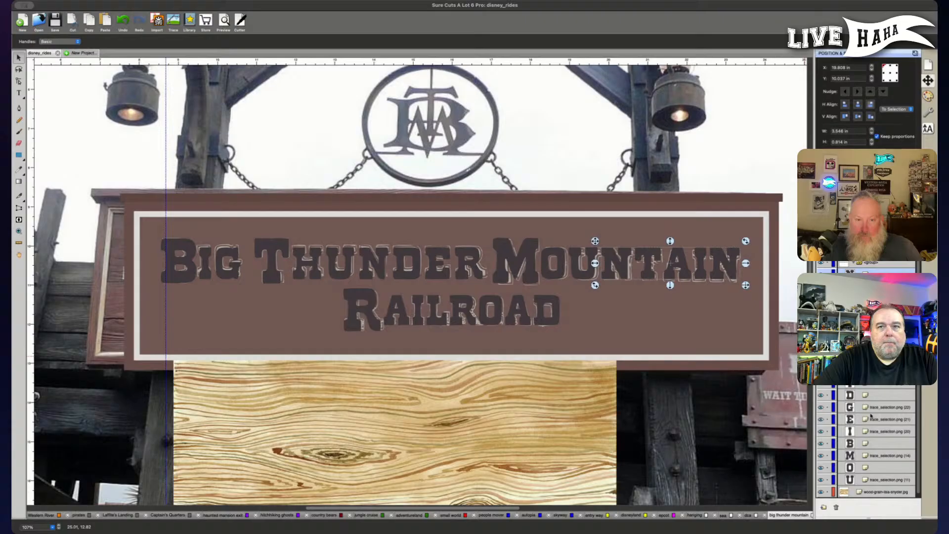
Add the U, O and M to the selection and group the lettering of MOUNTAIN.
{"action": "left_click", "coordinate": [874, 479], "text": "super"}
{"action": "left_click", "coordinate": [874, 467], "text": "super"}
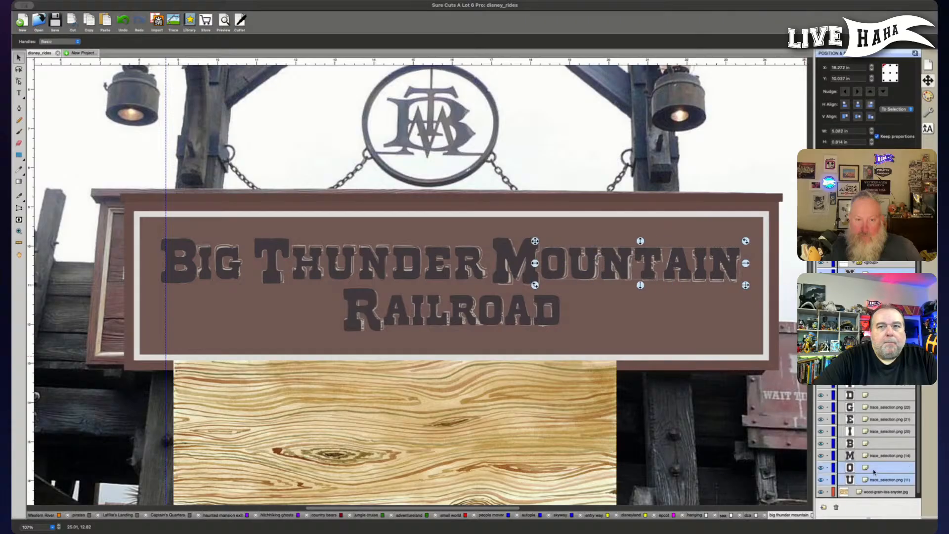
{"action": "left_click", "coordinate": [872, 455], "text": "super"}
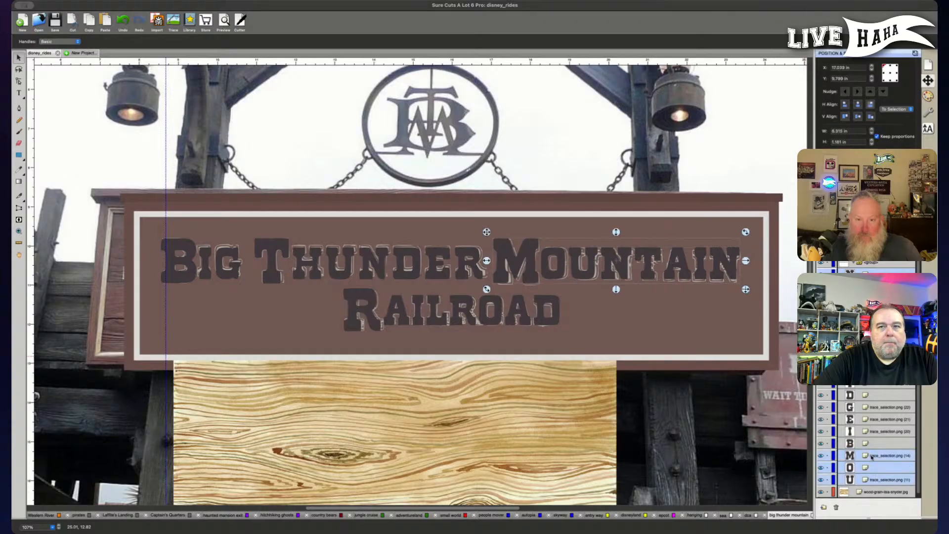
{"action": "scroll", "coordinate": [871, 456], "scroll_direction": "down", "scroll_amount": 3}
{"action": "key", "text": "super+g"}
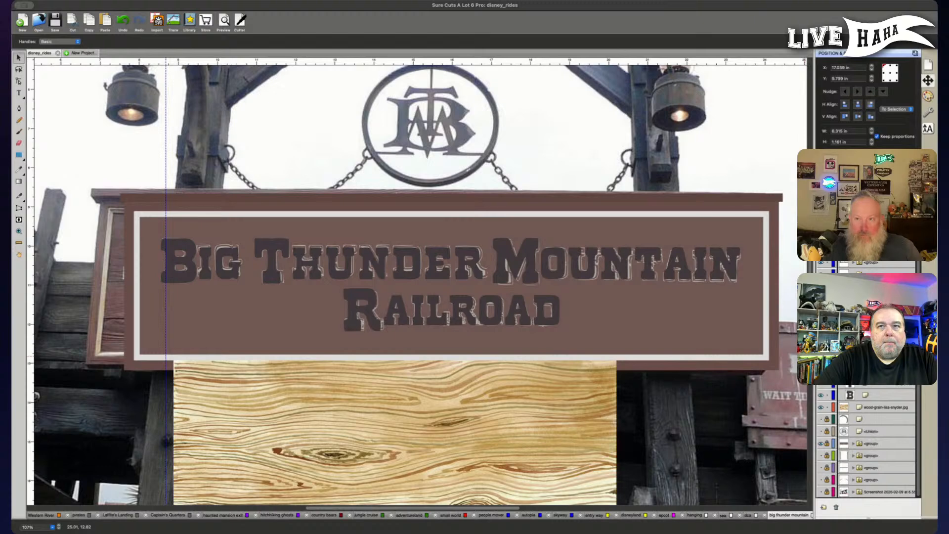
Select the letters B, I and G and group them as the word BIG.
{"action": "left_click", "coordinate": [879, 391]}
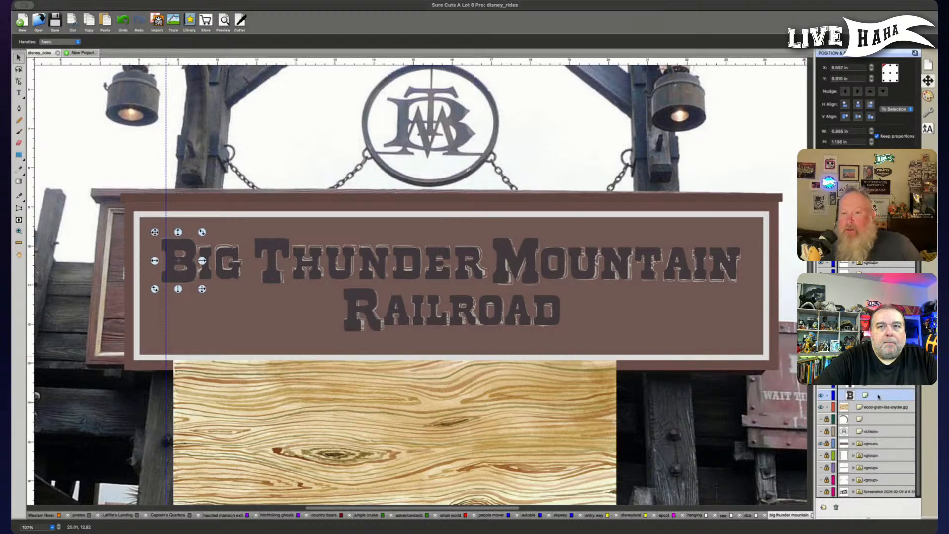
{"action": "left_click", "coordinate": [879, 383], "text": "super"}
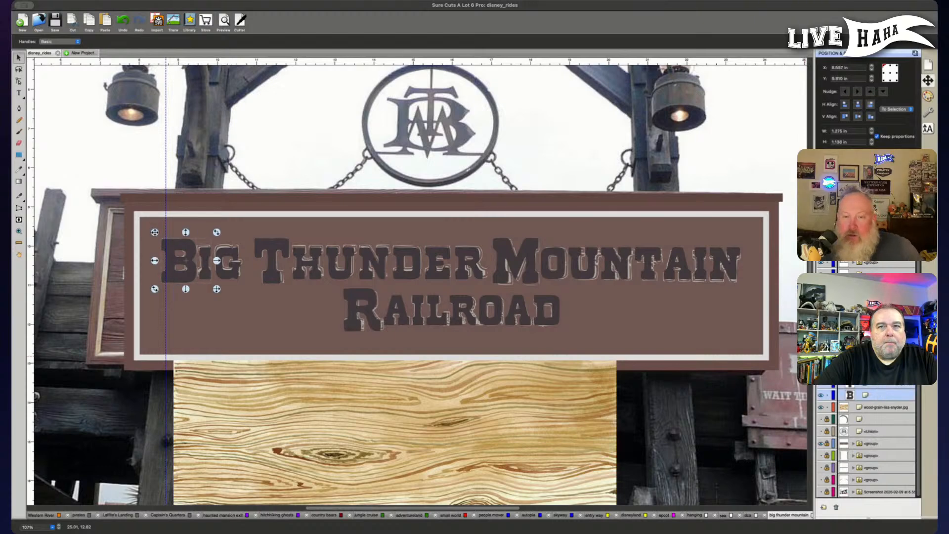
{"action": "left_click", "coordinate": [879, 371], "text": "super"}
{"action": "scroll", "coordinate": [868, 440], "scroll_direction": "down", "scroll_amount": 1}
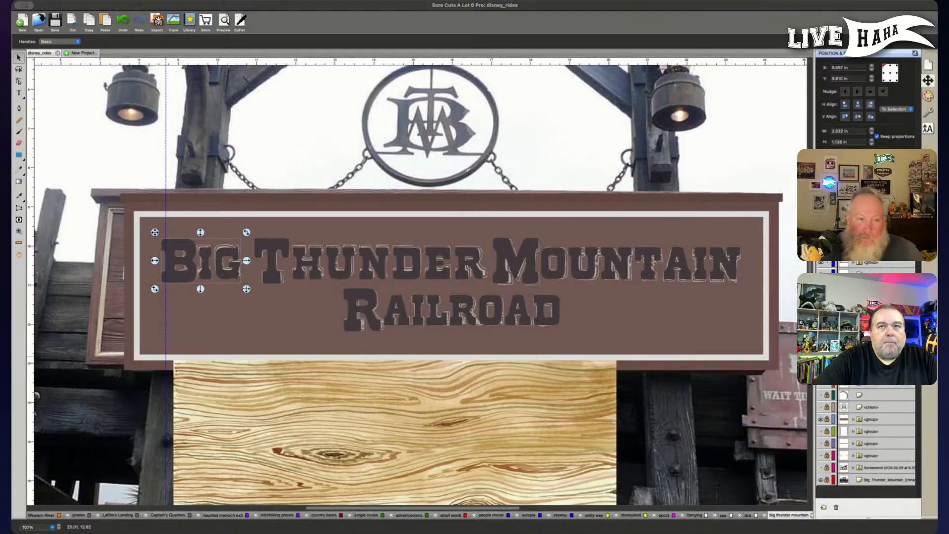
Select the BIG, THUNDER, MOUNTAIN and RAILROAD groups together, combine them into one group and clear the selection.
{"action": "left_click", "coordinate": [854, 275]}
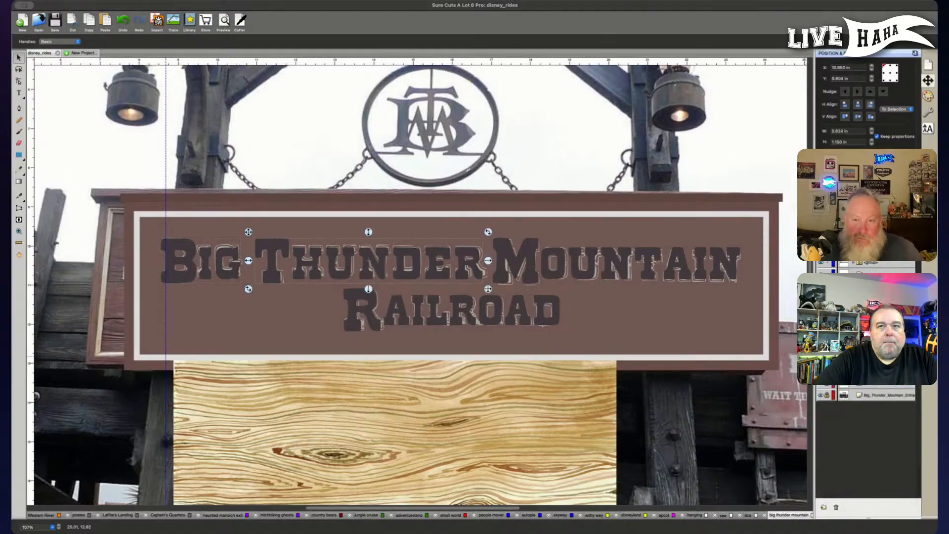
{"action": "left_click", "coordinate": [879, 275], "text": "shift"}
{"action": "left_click", "coordinate": [878, 251], "text": "shift"}
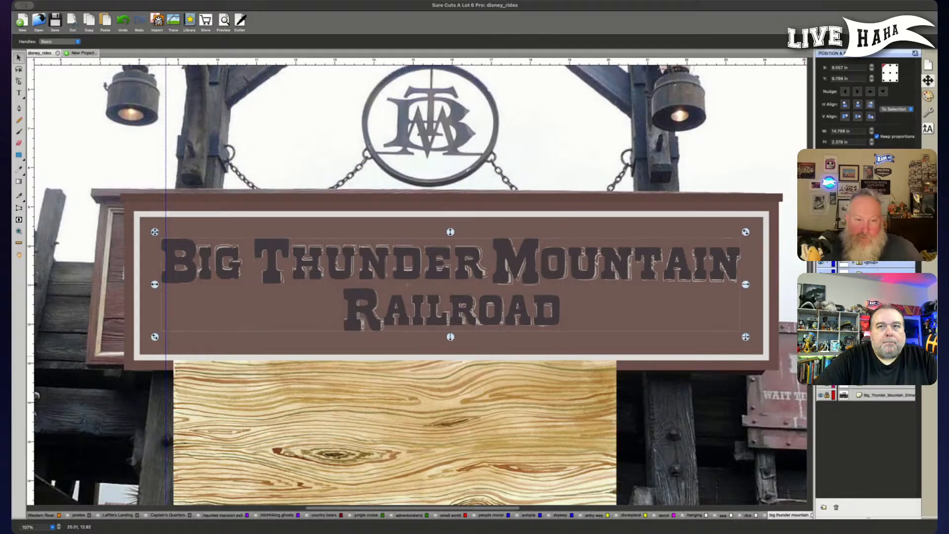
{"action": "key", "text": "super+g"}
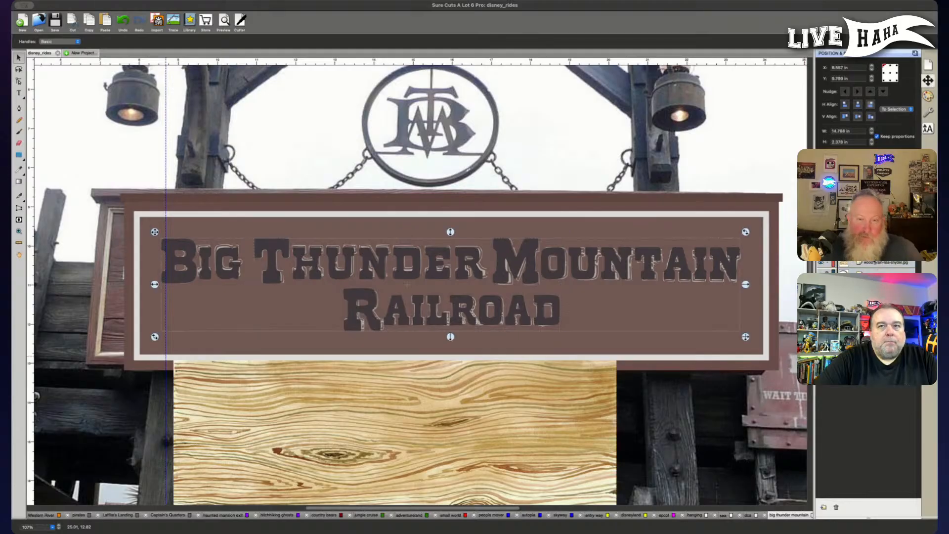
{"action": "left_click", "coordinate": [867, 267]}
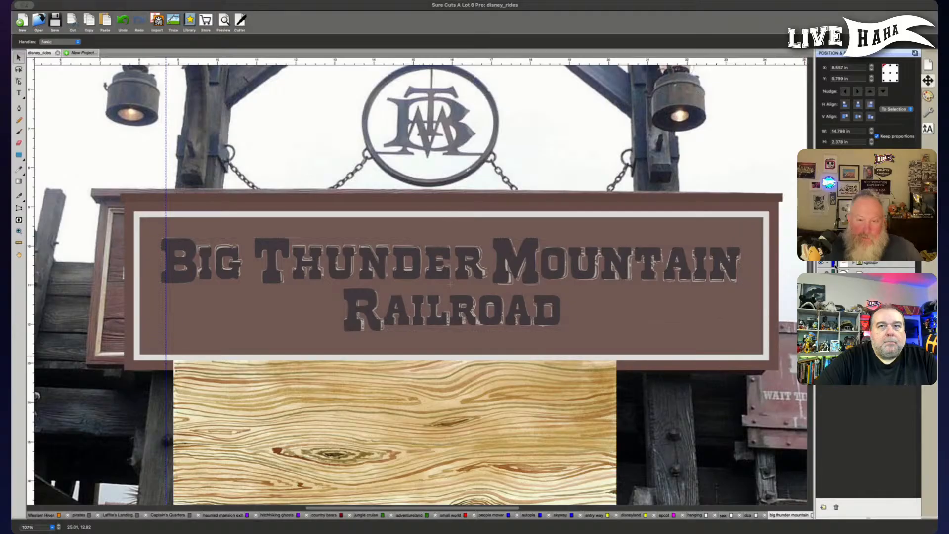
Move the wood-grain image over the sign board and stretch it to about 17.05 in wide so it spans the board.
{"action": "left_click", "coordinate": [477, 379]}
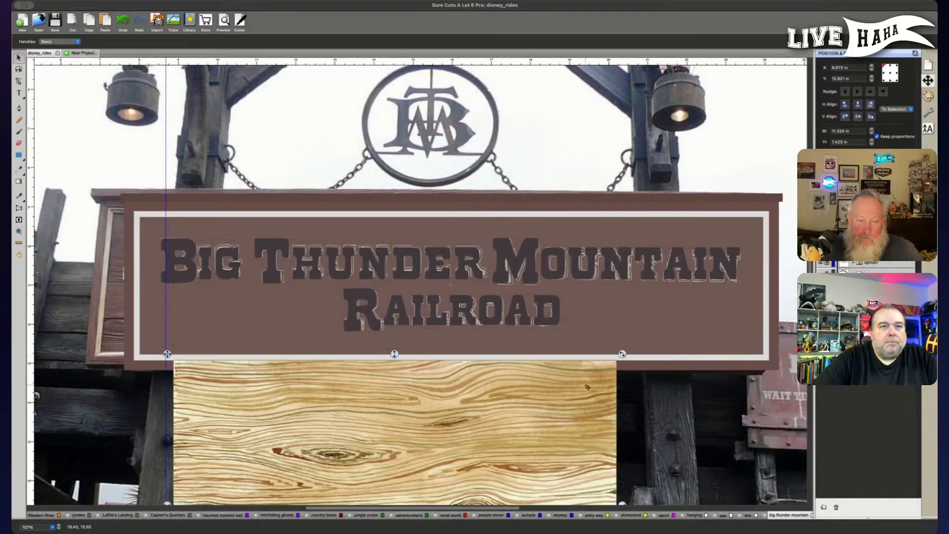
{"action": "left_click_drag", "start_coordinate": [477, 378], "coordinate": [450, 245]}
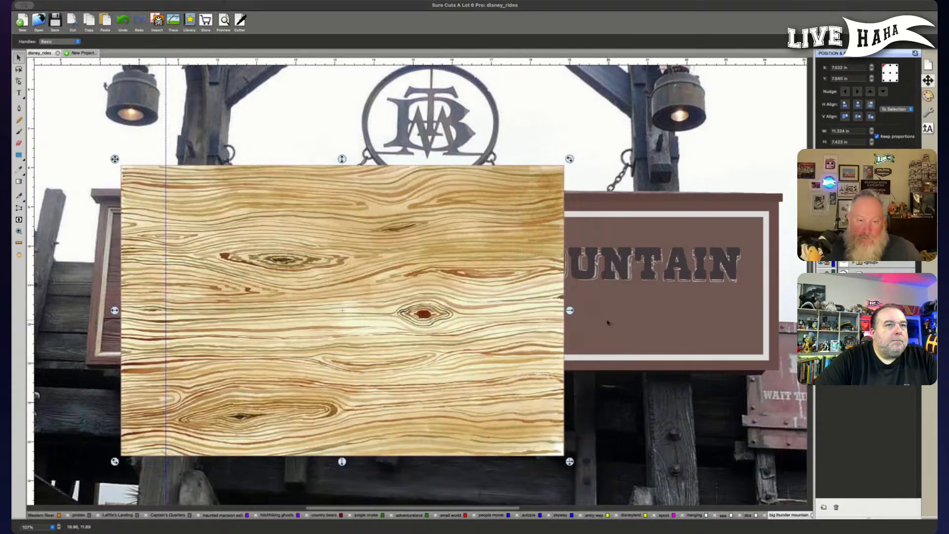
{"action": "left_click_drag", "start_coordinate": [570, 310], "coordinate": [793, 310]}
{"action": "left_click_drag", "start_coordinate": [691, 307], "coordinate": [690, 307]}
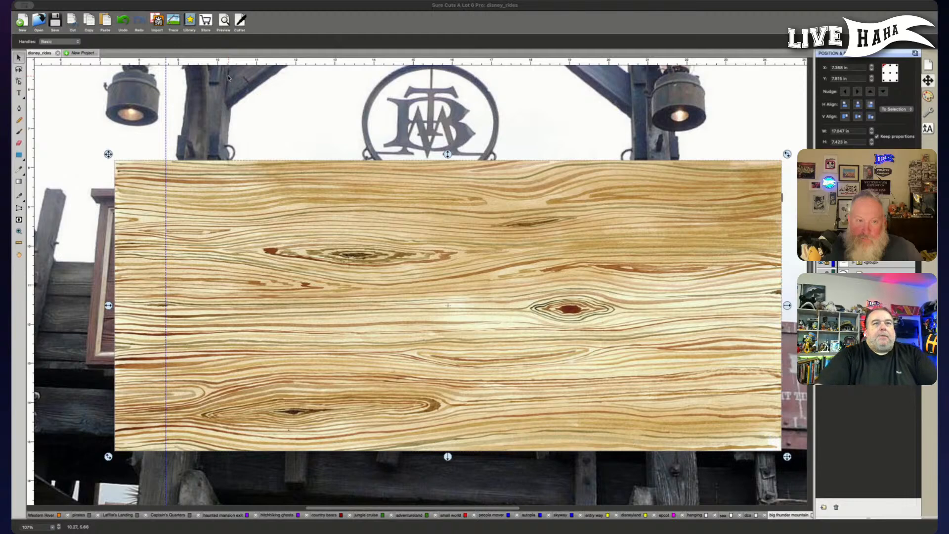
Trace the stretched wood-grain image into a tan vector shape and open the traced shape for node editing.
{"action": "left_click", "coordinate": [260, 119]}
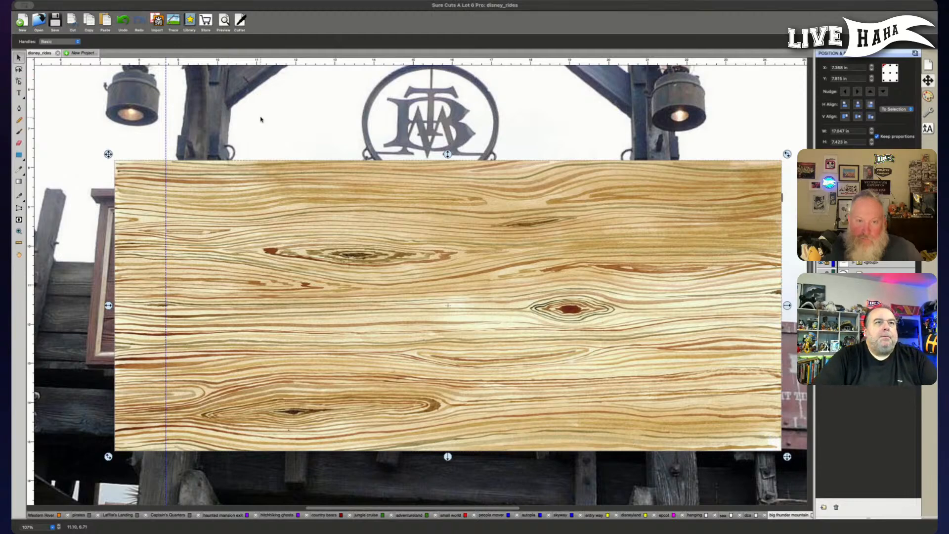
{"action": "left_click", "coordinate": [176, 22]}
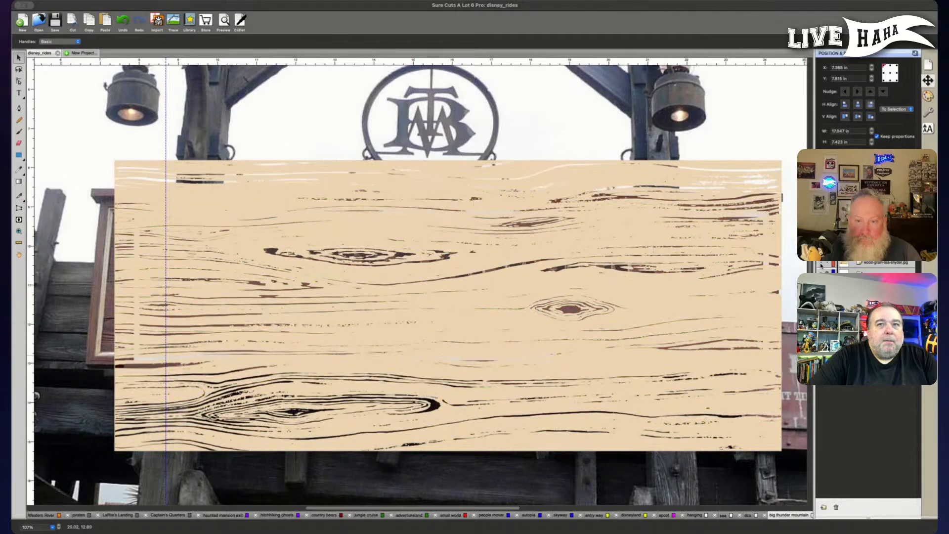
{"action": "left_click", "coordinate": [665, 297]}
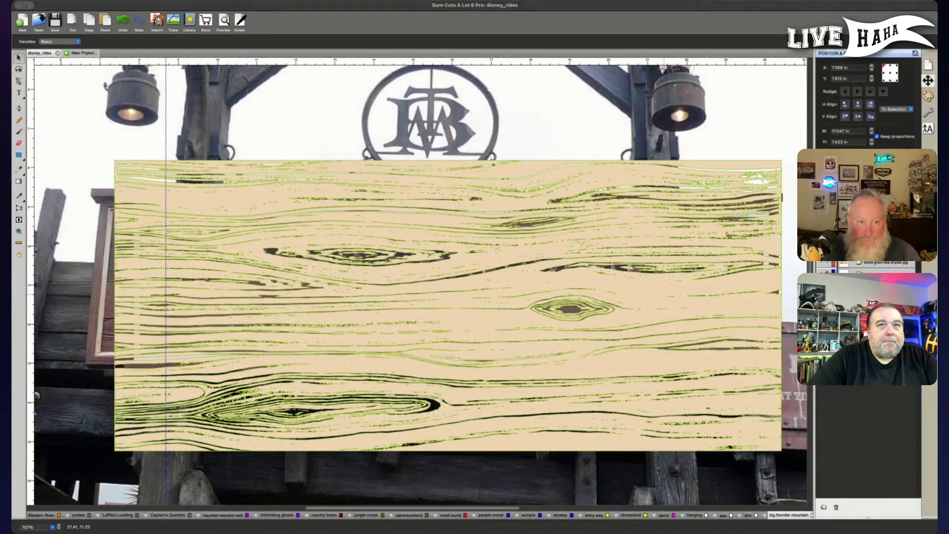
{"action": "double_click", "coordinate": [666, 297]}
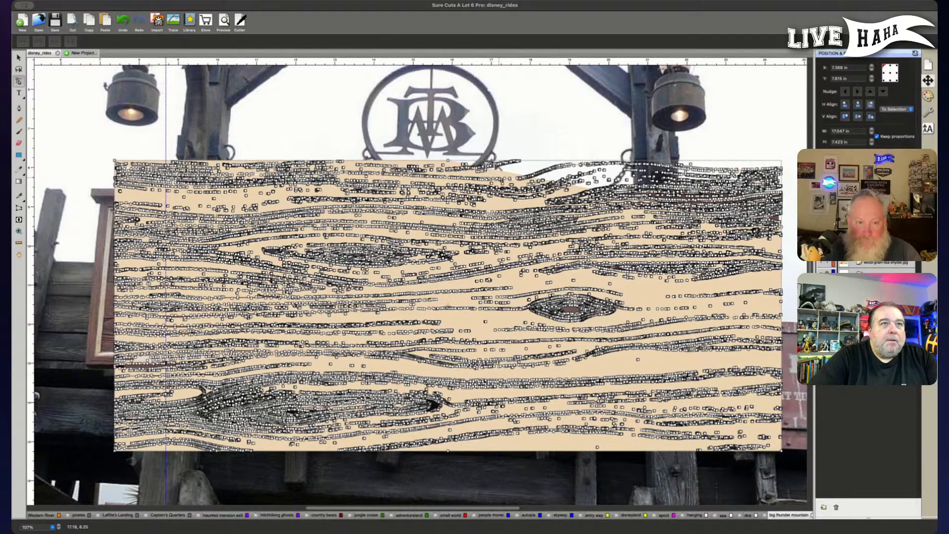
Hide the reference photo and the brown board layers, keeping the traced wood grain and the lettering visible.
{"action": "left_click", "coordinate": [509, 138]}
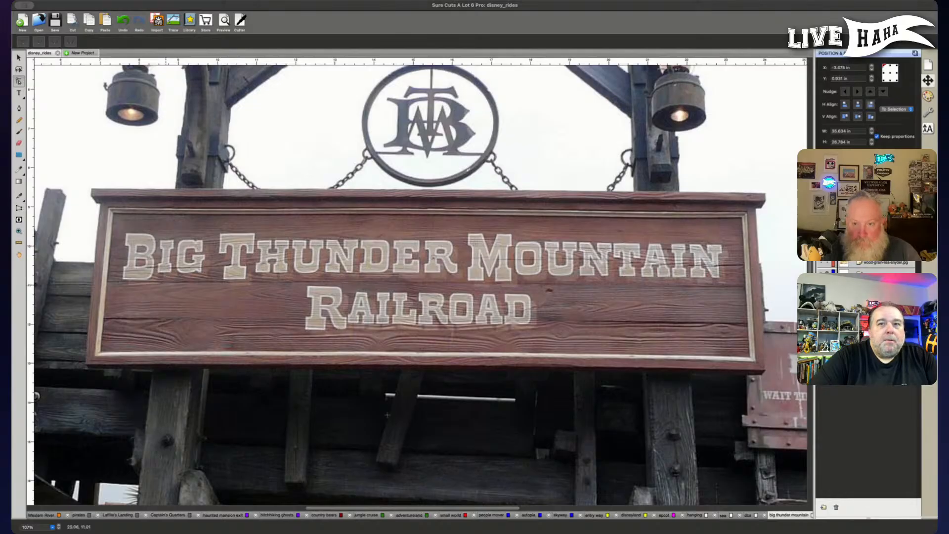
{"action": "left_click", "coordinate": [828, 286]}
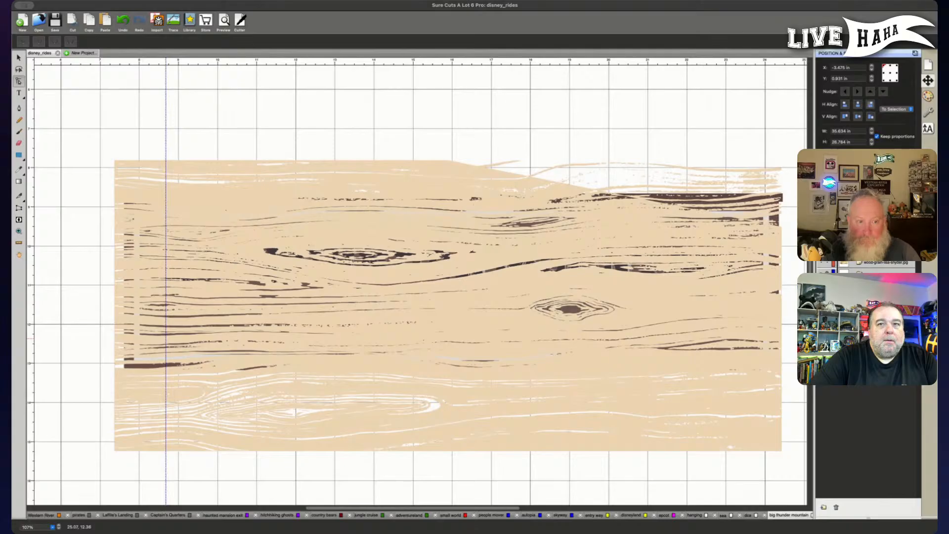
{"action": "left_click", "coordinate": [827, 295]}
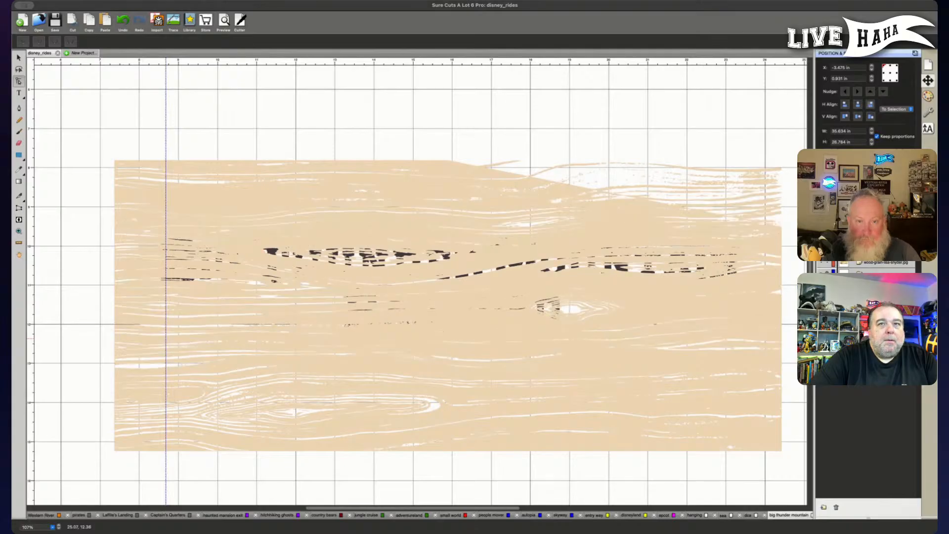
Delete the outer background outline of the wood-grain trace so only the grain lines remain, and hide the sign lettering.
{"action": "left_click", "coordinate": [684, 244]}
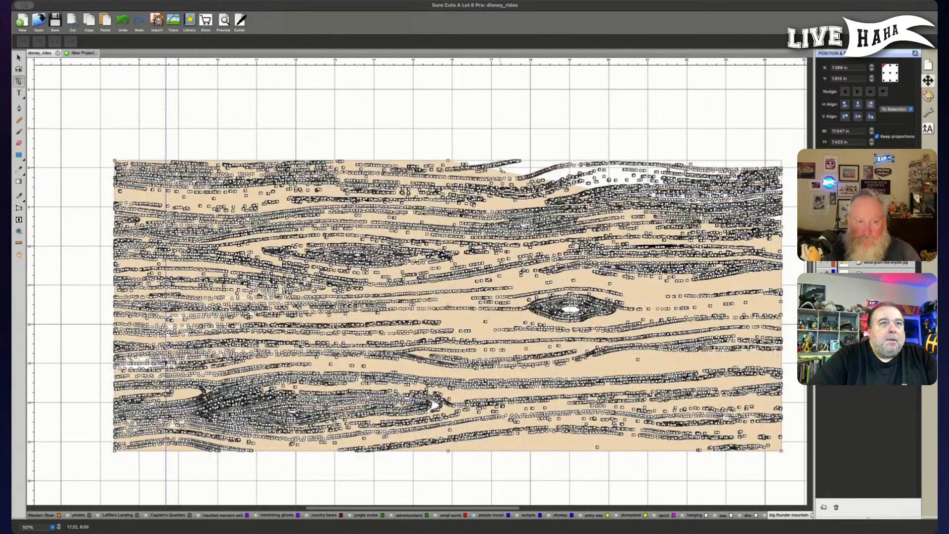
{"action": "left_click", "coordinate": [535, 126]}
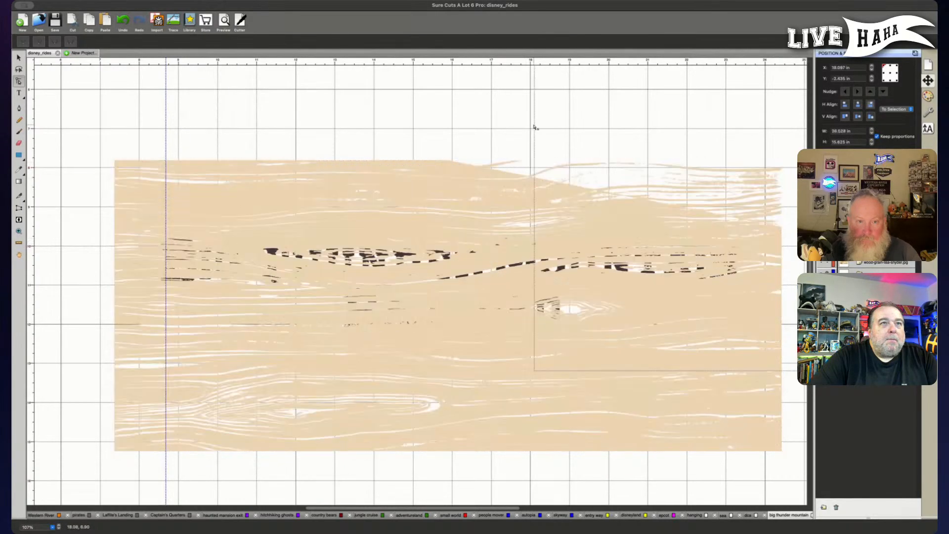
{"action": "left_click", "coordinate": [504, 174]}
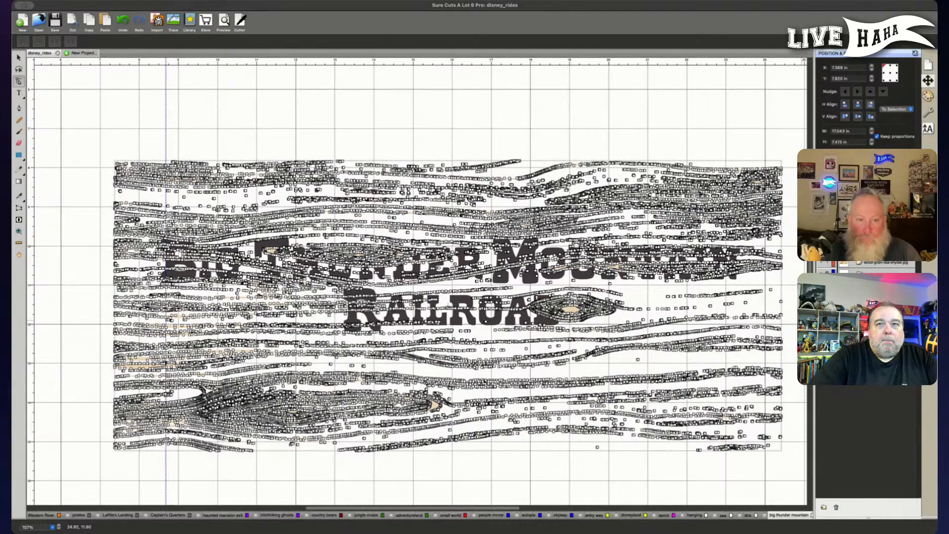
{"action": "left_click", "coordinate": [573, 311]}
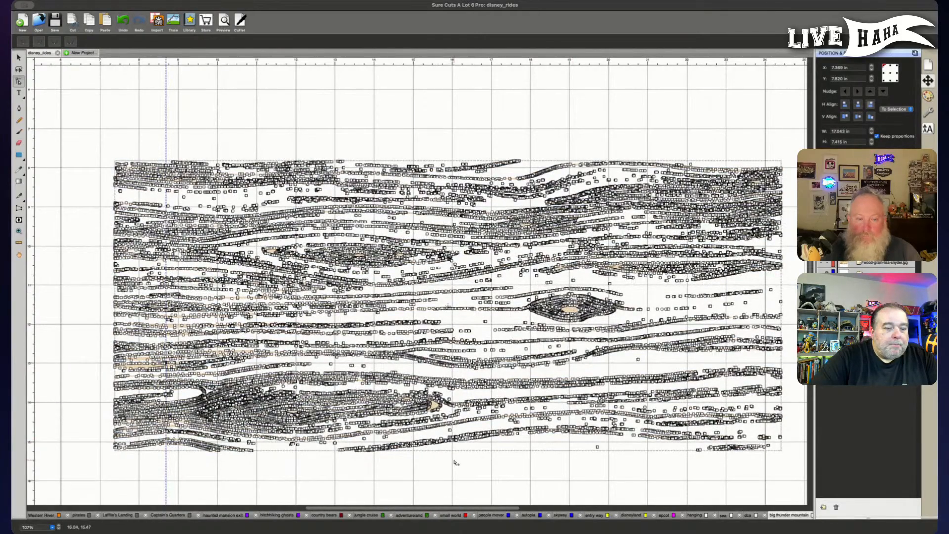
Clear the node selection and examine the isolated wood-grain lines up close.
{"action": "key", "text": "super+plus"}
{"action": "key", "text": "super+plus"}
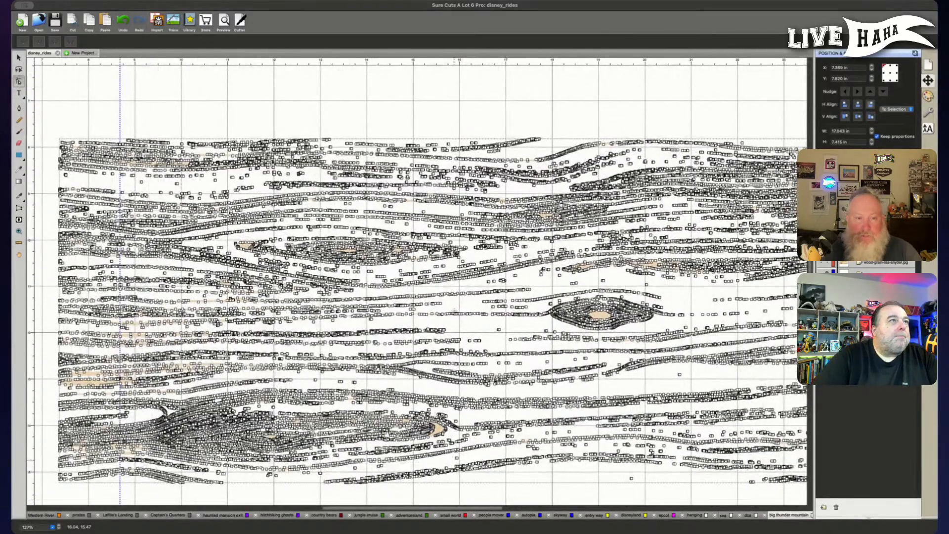
{"action": "key", "text": "super+plus"}
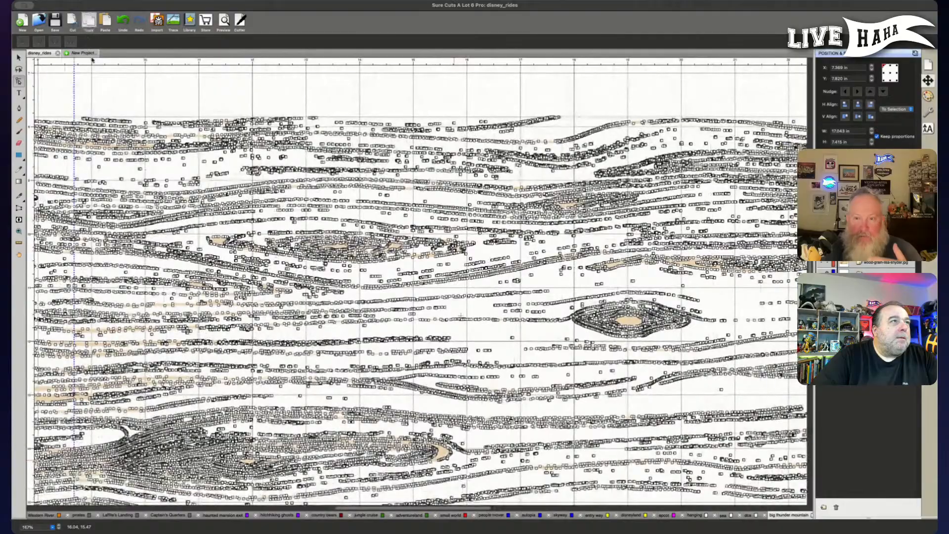
{"action": "key", "text": "super+plus"}
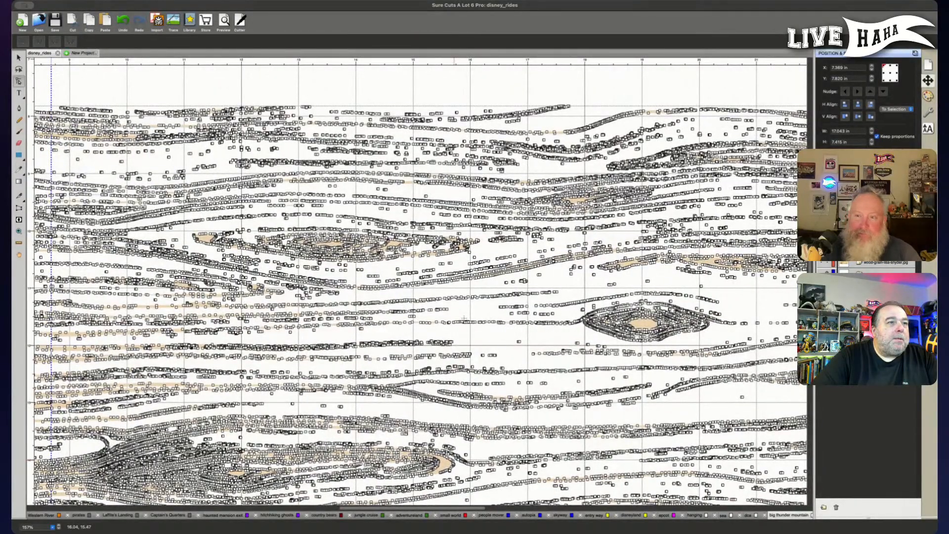
{"action": "left_click", "coordinate": [186, 190]}
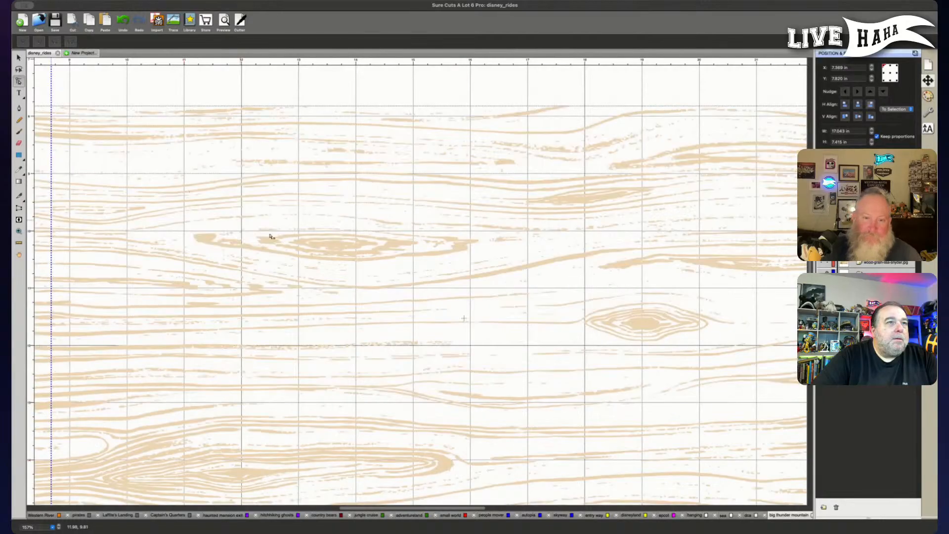
Delete the solid core of the diamond-shaped knot on the right side of the wood-grain trace.
{"action": "left_click", "coordinate": [310, 249]}
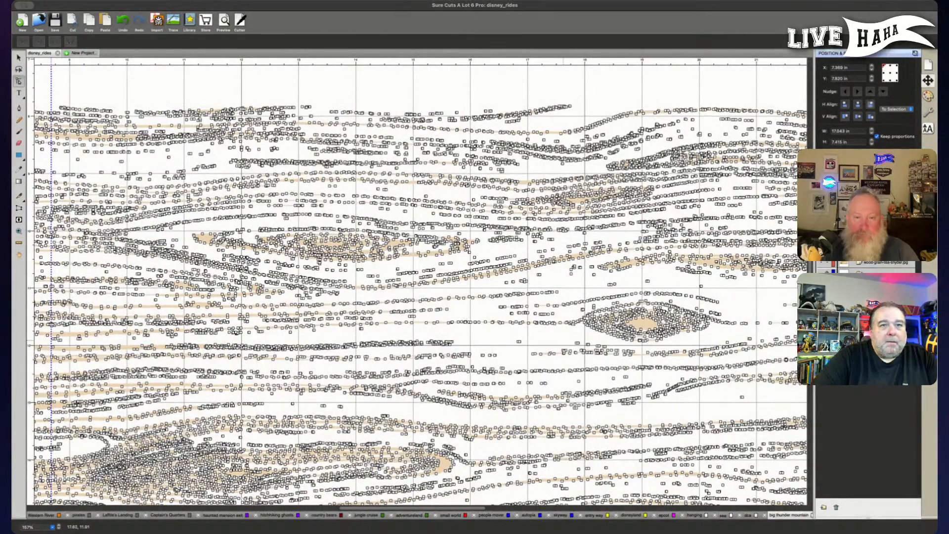
{"action": "left_click", "coordinate": [602, 89]}
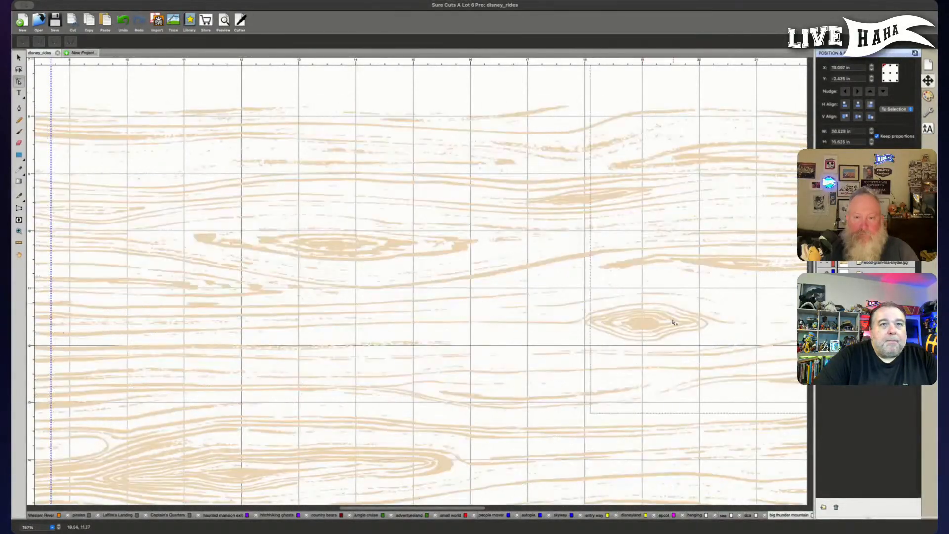
{"action": "left_click", "coordinate": [646, 325]}
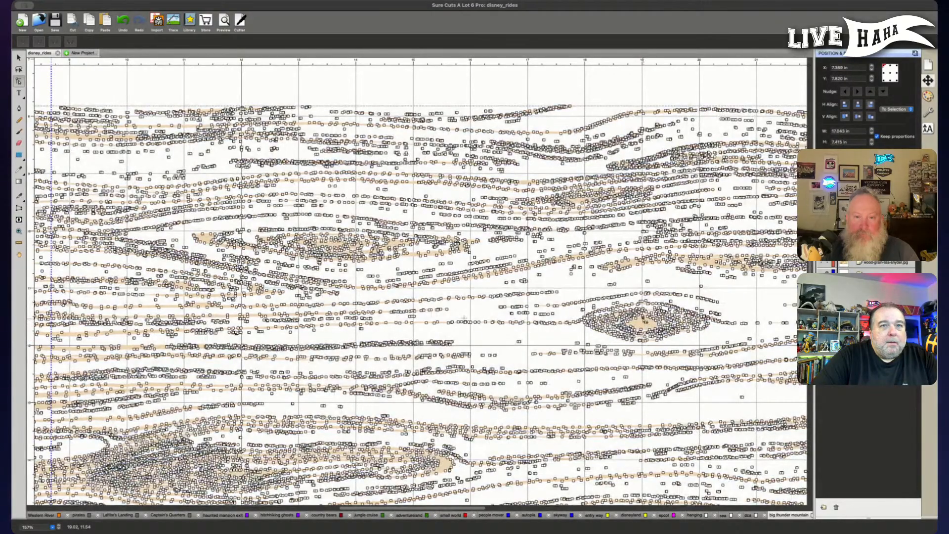
{"action": "left_click", "coordinate": [643, 330]}
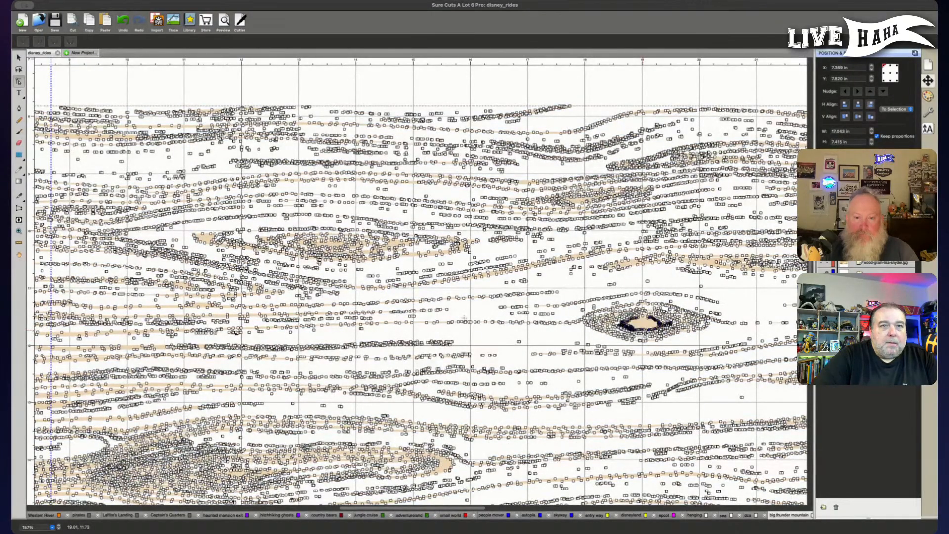
{"action": "key", "text": "Delete"}
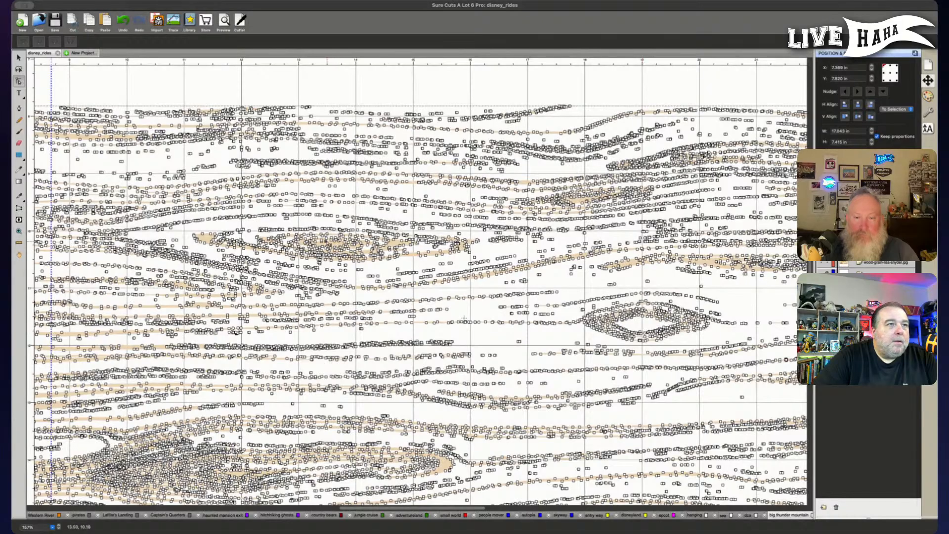
Try to delete the inner shape of the upper-left knot in the wood-grain trace.
{"action": "left_click", "coordinate": [327, 240]}
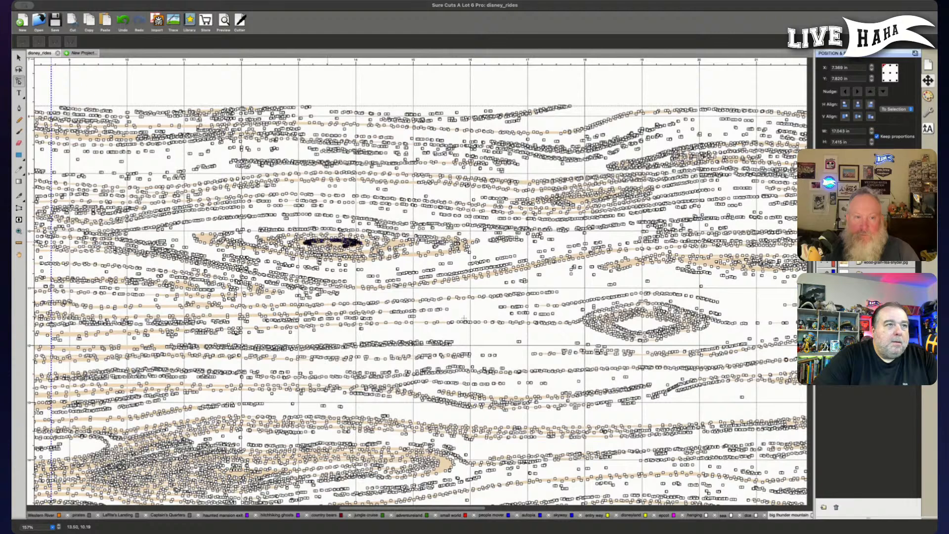
{"action": "key", "text": "Delete"}
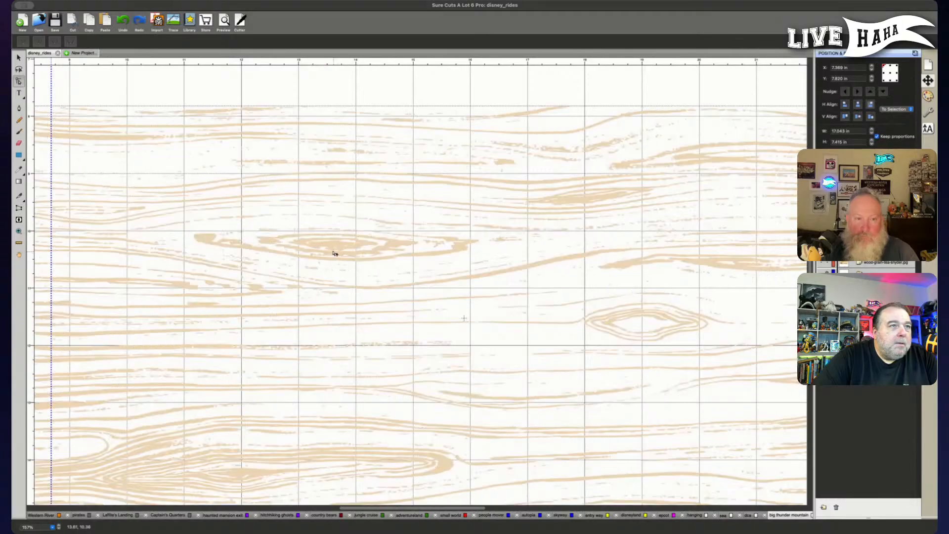
{"action": "scroll", "coordinate": [382, 370], "scroll_direction": "down", "scroll_amount": 5}
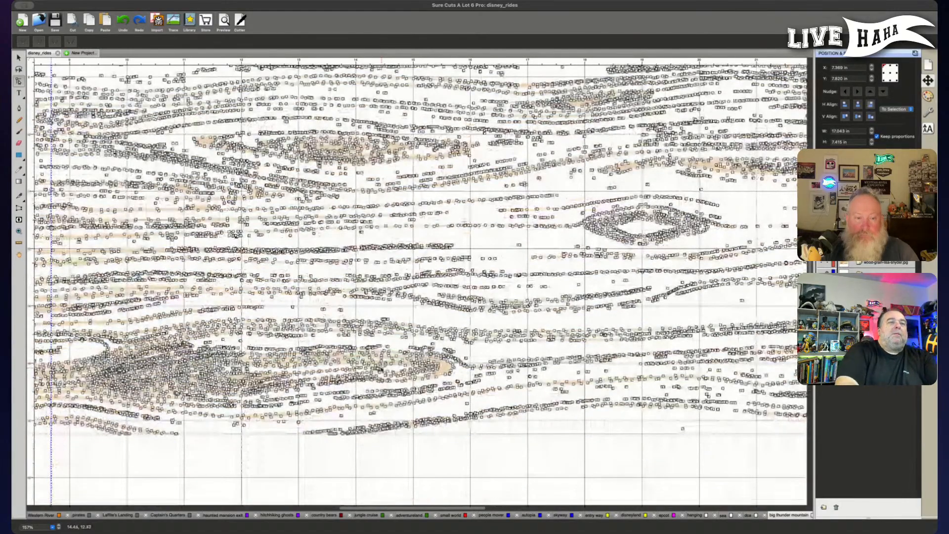
{"action": "scroll", "coordinate": [380, 369], "scroll_direction": "down", "scroll_amount": 1}
{"action": "scroll", "coordinate": [414, 318], "scroll_direction": "down", "scroll_amount": 1}
{"action": "scroll", "coordinate": [381, 369], "scroll_direction": "down", "scroll_amount": 1}
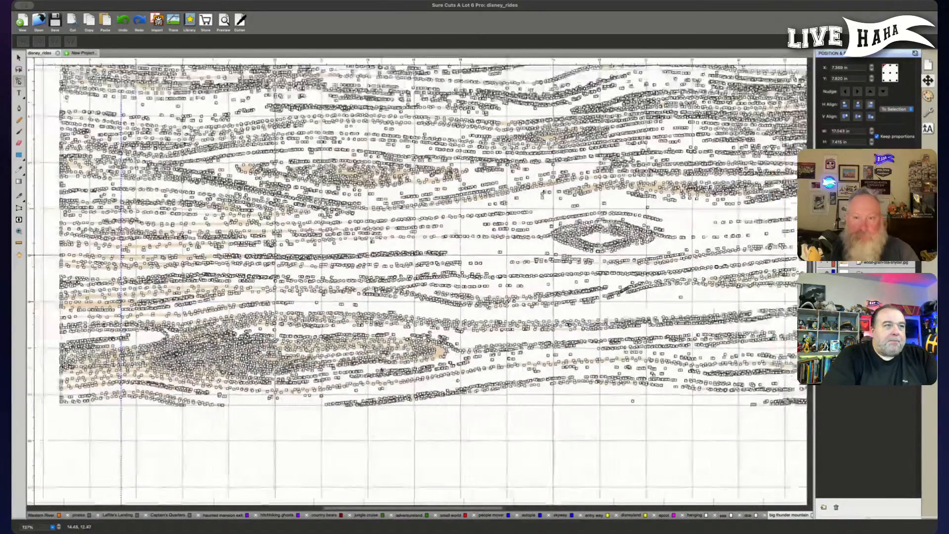
{"action": "scroll", "coordinate": [415, 274], "scroll_direction": "down", "scroll_amount": 3}
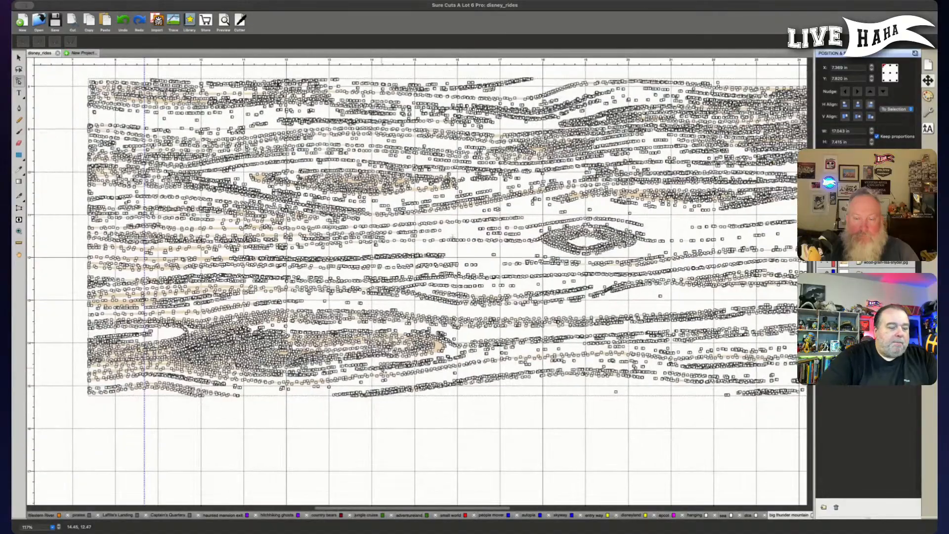
{"action": "scroll", "coordinate": [459, 411], "scroll_direction": "down", "scroll_amount": 1}
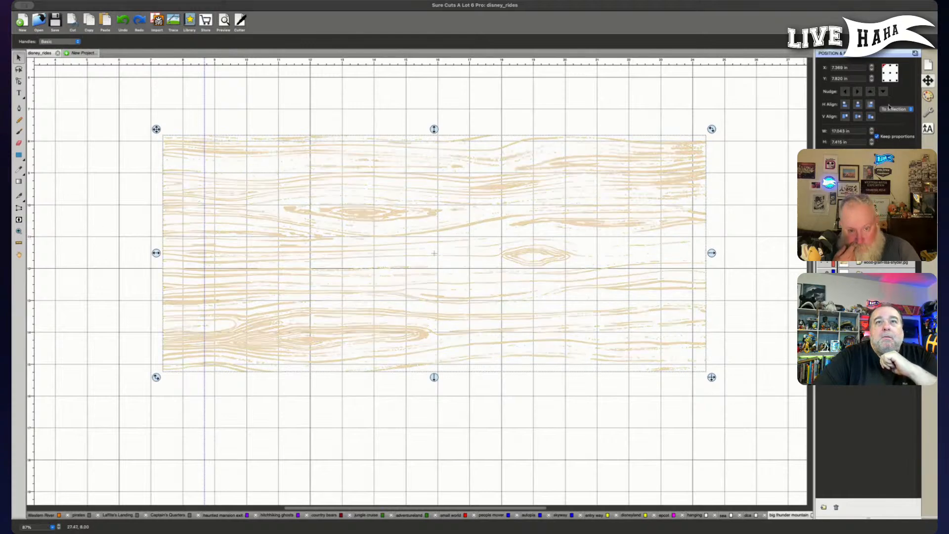
Give the wood-grain trace a black stroke and set its fill to None.
{"action": "left_click", "coordinate": [928, 95]}
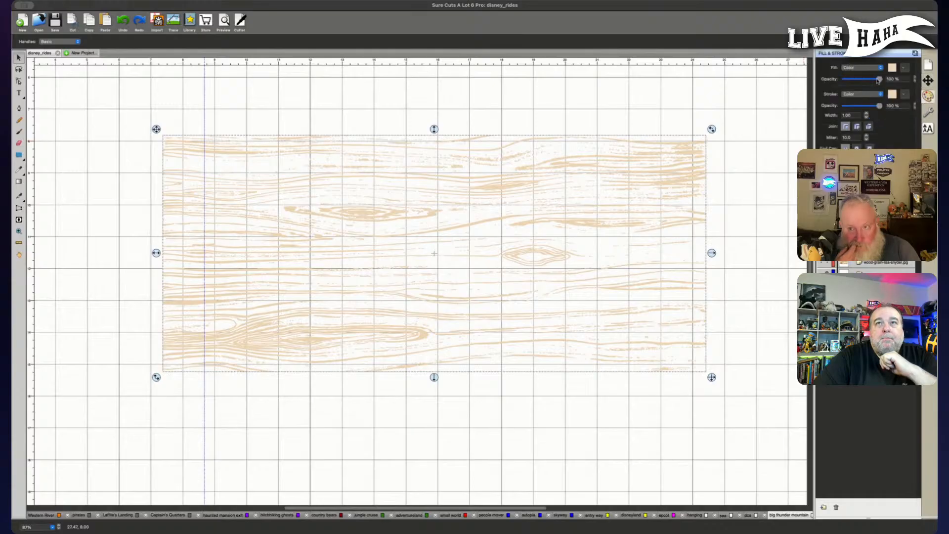
{"action": "left_click", "coordinate": [869, 95]}
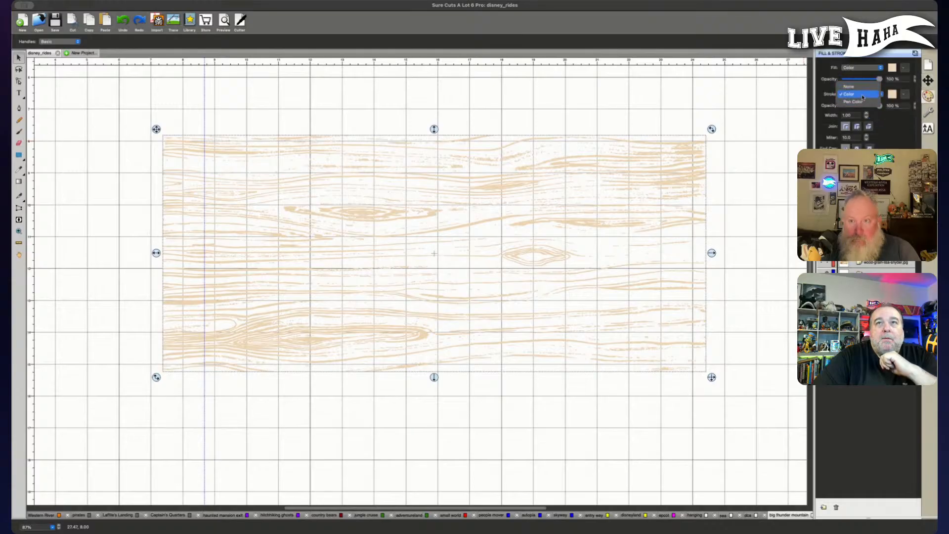
{"action": "left_click", "coordinate": [893, 97]}
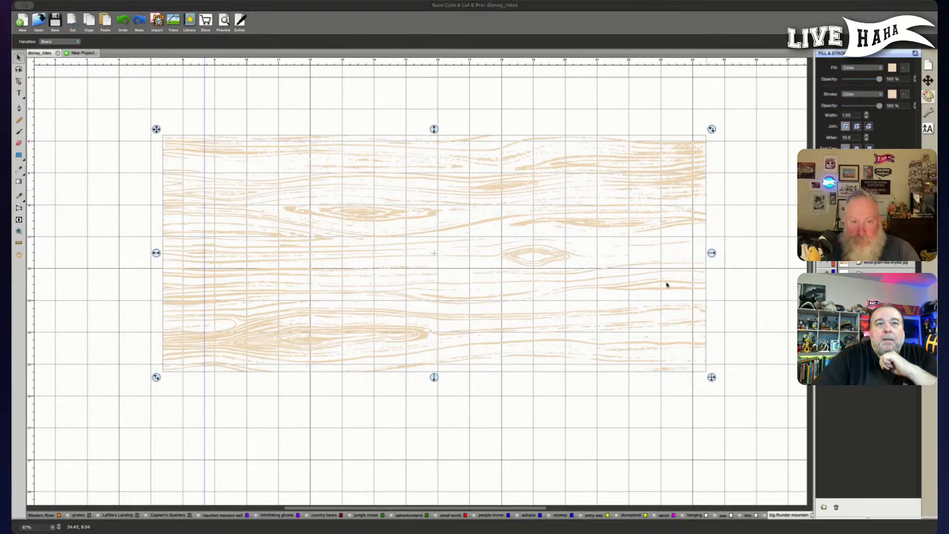
{"action": "left_click", "coordinate": [678, 329]}
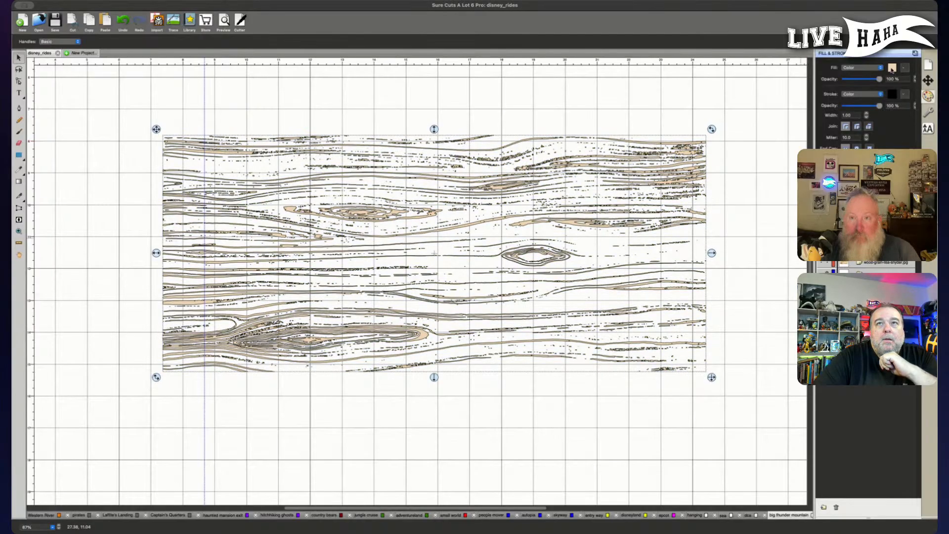
{"action": "left_click", "coordinate": [882, 67]}
{"action": "left_click", "coordinate": [875, 59]}
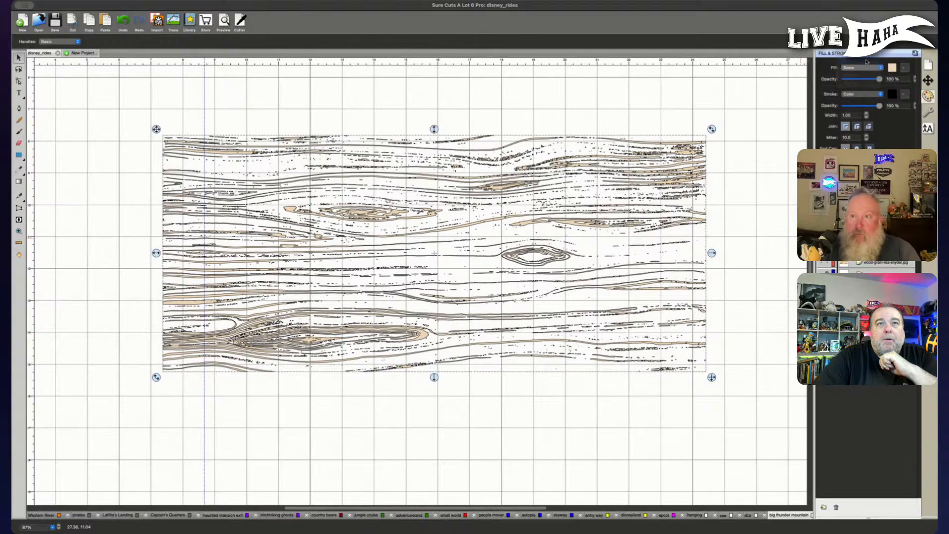
{"action": "left_click", "coordinate": [742, 282]}
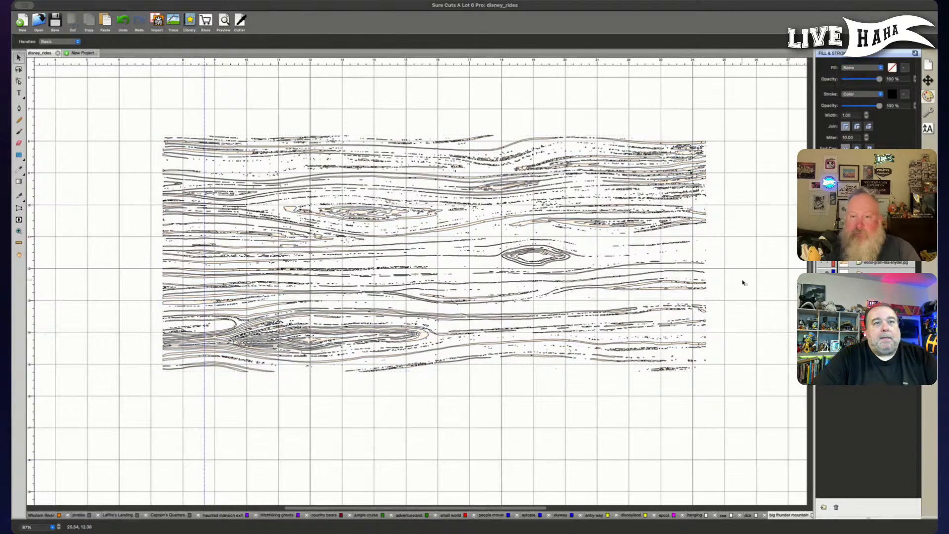
Inspect the black outlines of the wood grain up close, including both knots.
{"action": "key", "text": "super+plus"}
{"action": "key", "text": "super+plus"}
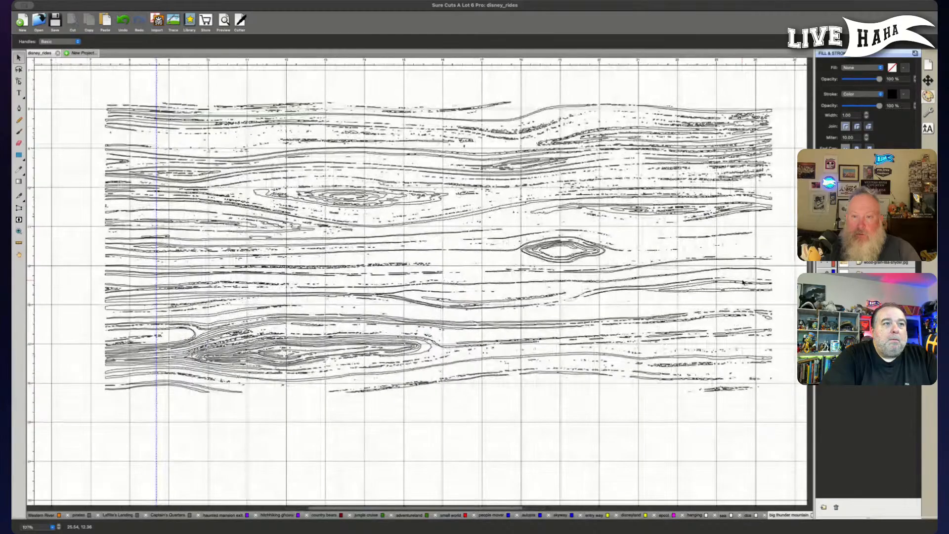
{"action": "key", "text": "super+plus"}
{"action": "key", "text": "super+plus"}
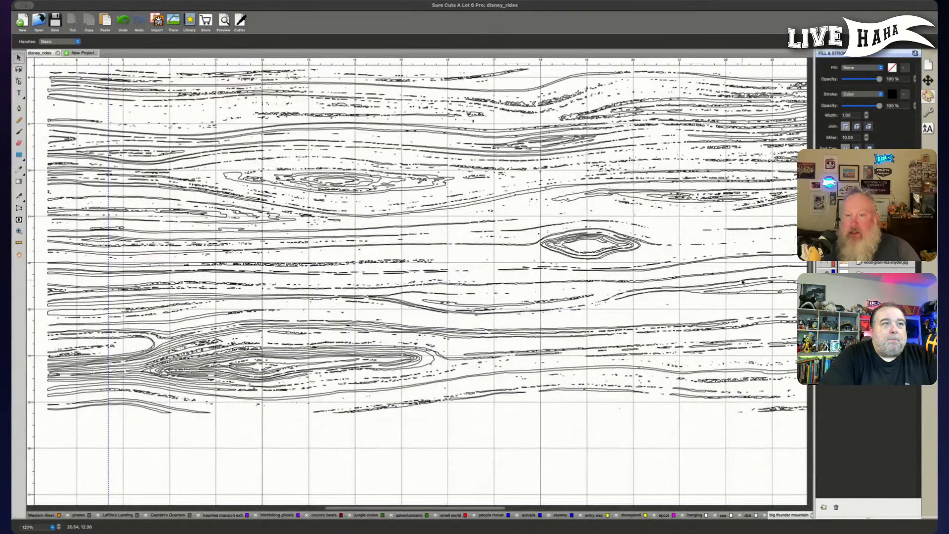
{"action": "key", "text": "super+plus"}
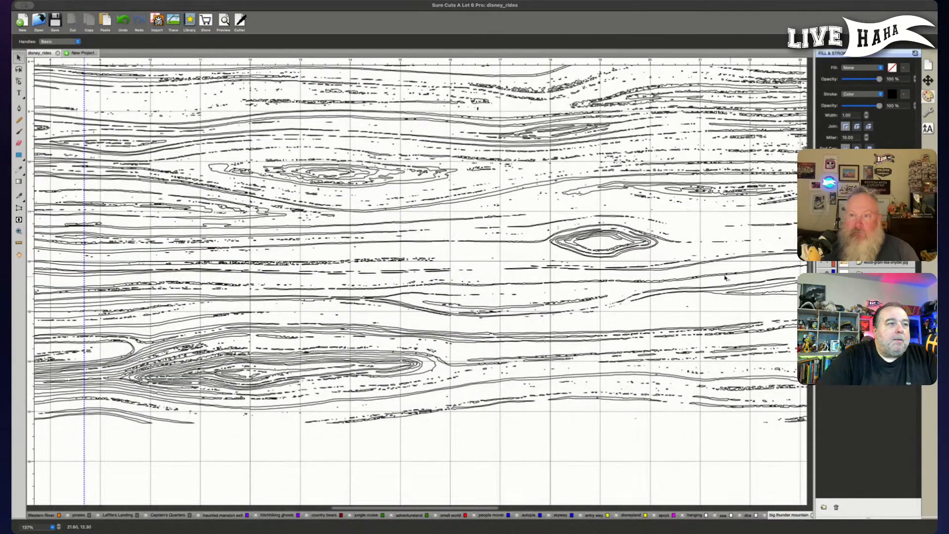
{"action": "scroll", "coordinate": [538, 249], "scroll_direction": "up", "scroll_amount": 2}
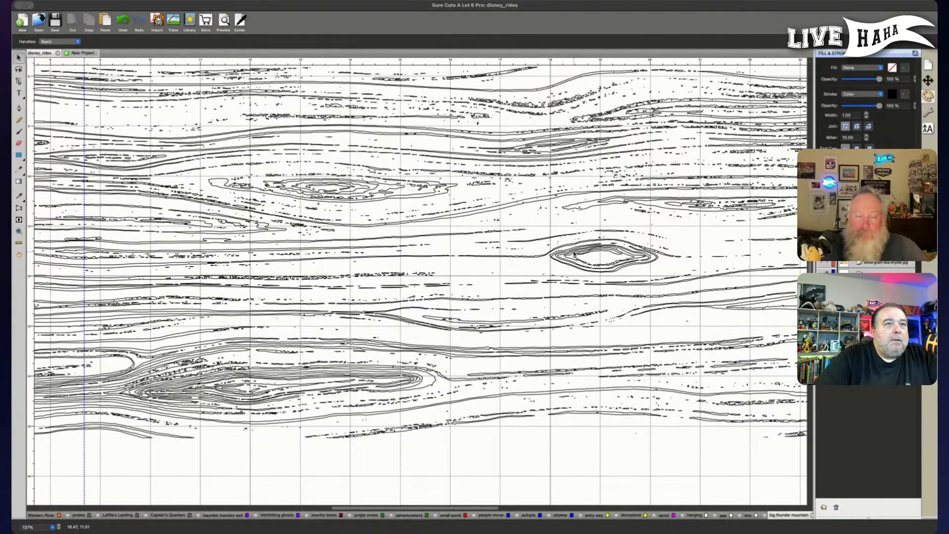
{"action": "key", "text": "super+minus"}
{"action": "key", "text": "super+minus"}
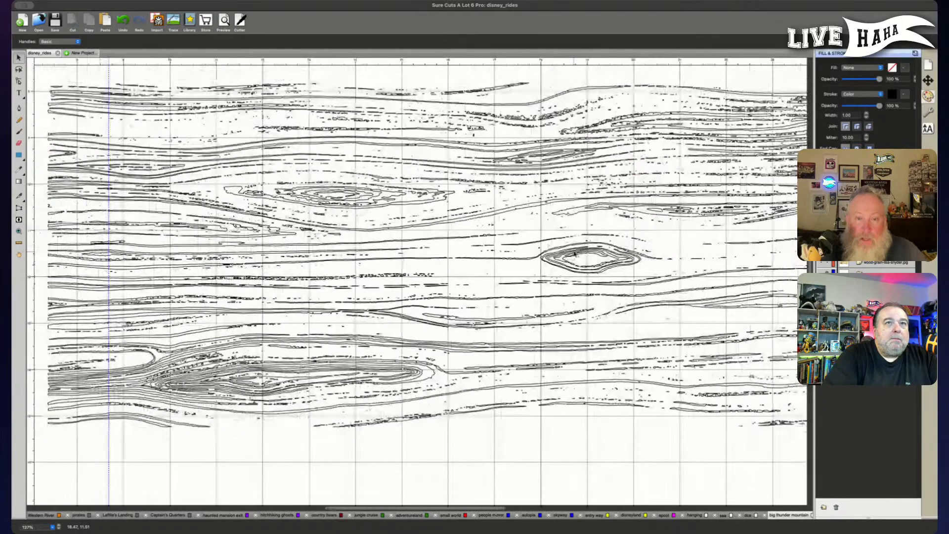
{"action": "key", "text": "super+minus"}
{"action": "key", "text": "super+minus"}
{"action": "key", "text": "super+minus"}
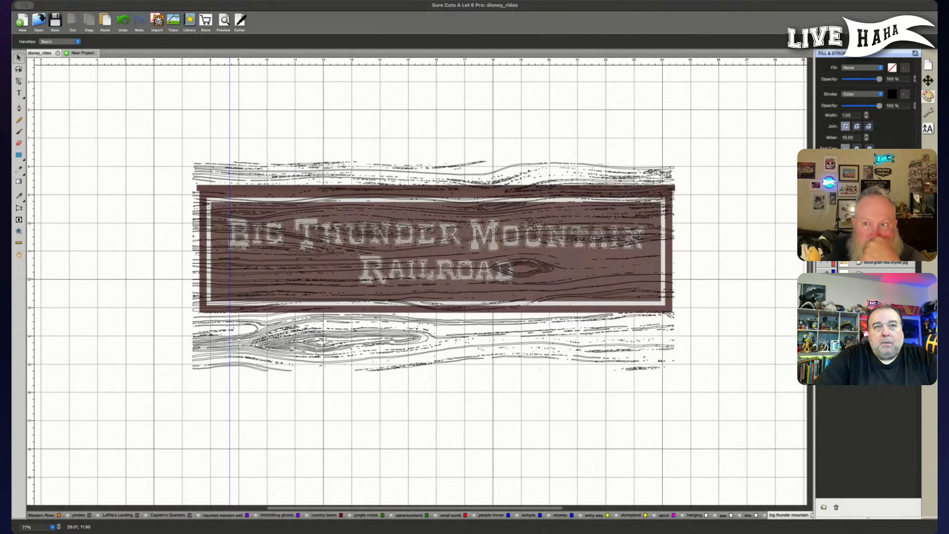
Delete the original wood-grain image layer, leaving the traced outlines over the sign board.
{"action": "scroll", "coordinate": [729, 319], "scroll_direction": "up", "scroll_amount": 2}
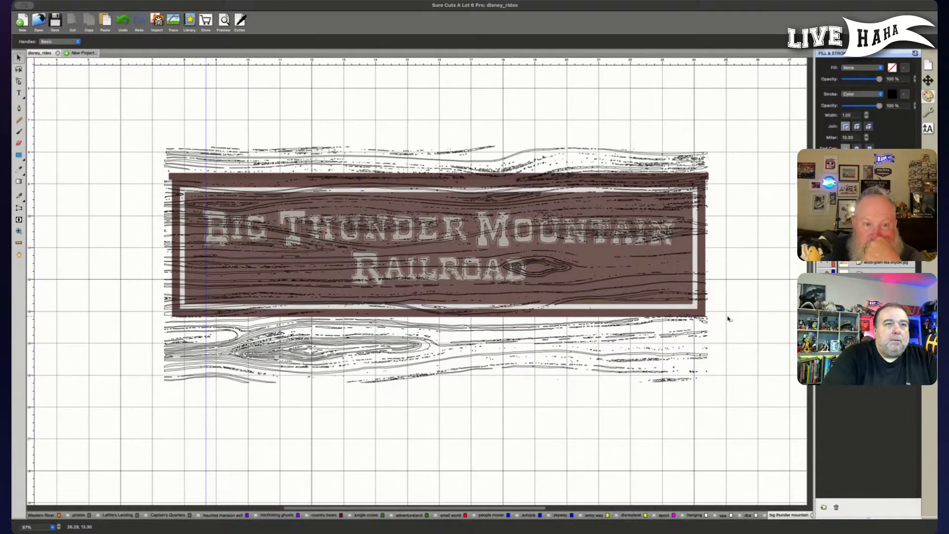
{"action": "scroll", "coordinate": [673, 283], "scroll_direction": "right", "scroll_amount": 1}
{"action": "scroll", "coordinate": [663, 290], "scroll_direction": "right", "scroll_amount": 1}
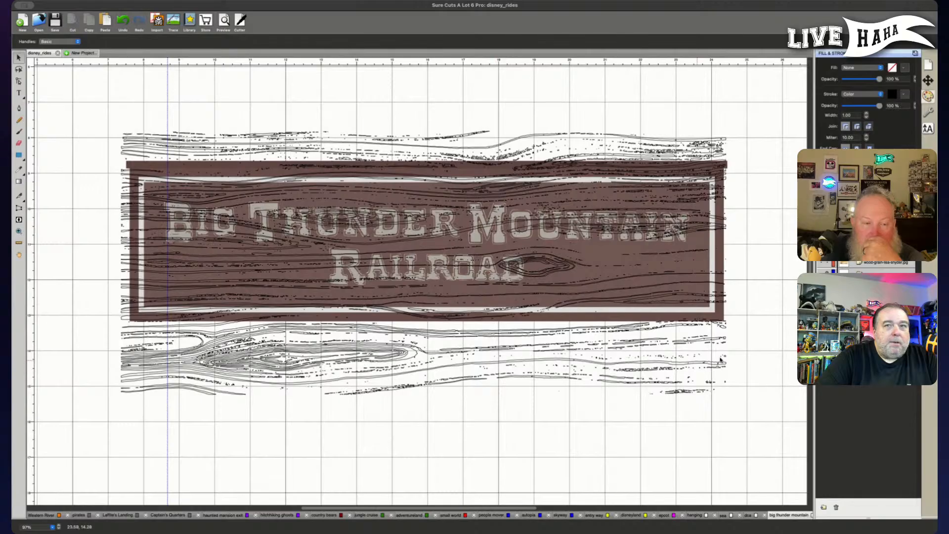
{"action": "left_click", "coordinate": [874, 266]}
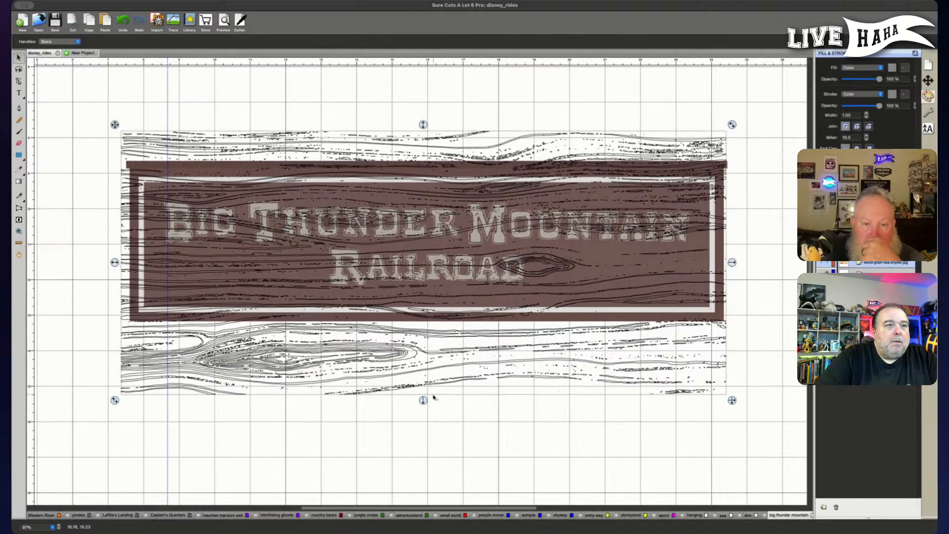
{"action": "left_click_drag", "start_coordinate": [423, 393], "coordinate": [424, 376]}
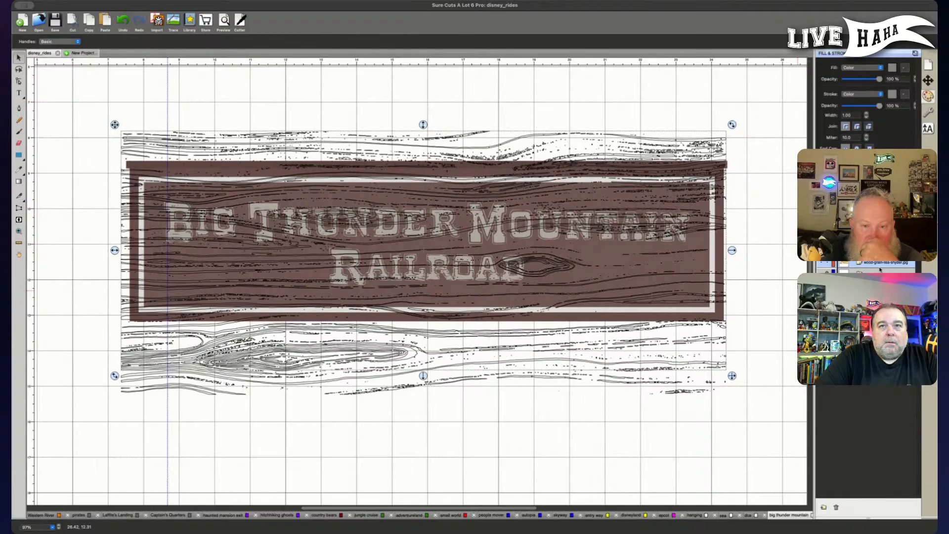
{"action": "key", "text": "Delete"}
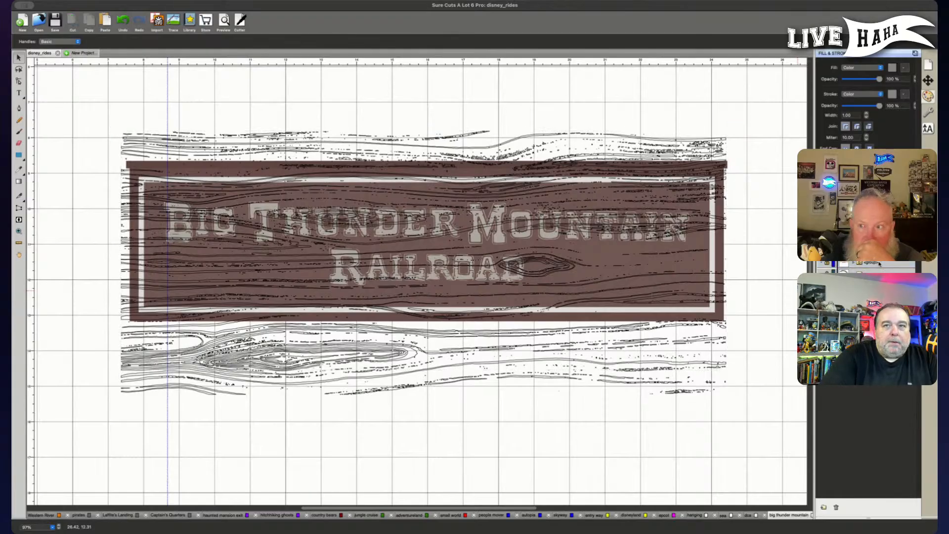
Squash the traced wood-grain group vertically to about 17.04 × 5.78 in and move it slightly down over the sign board.
{"action": "left_click", "coordinate": [881, 264]}
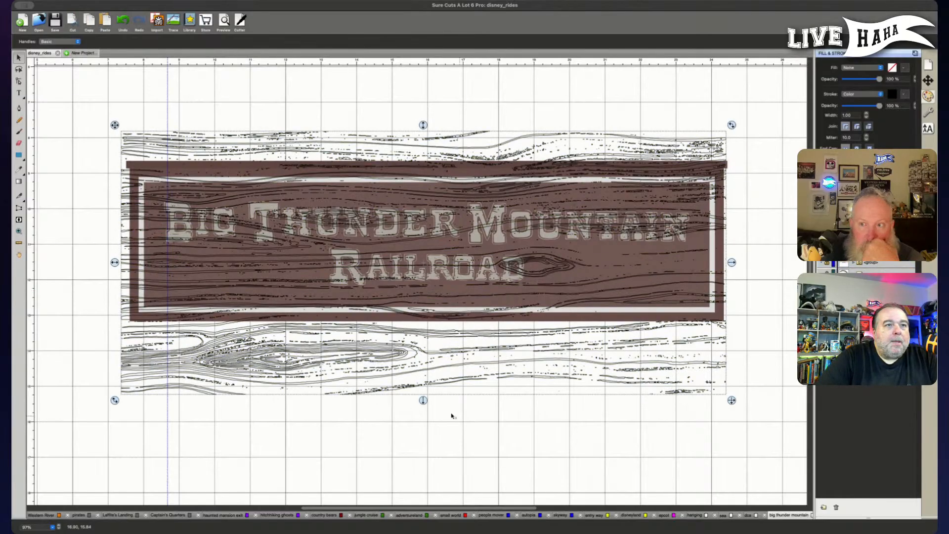
{"action": "left_click_drag", "start_coordinate": [424, 394], "coordinate": [426, 367]}
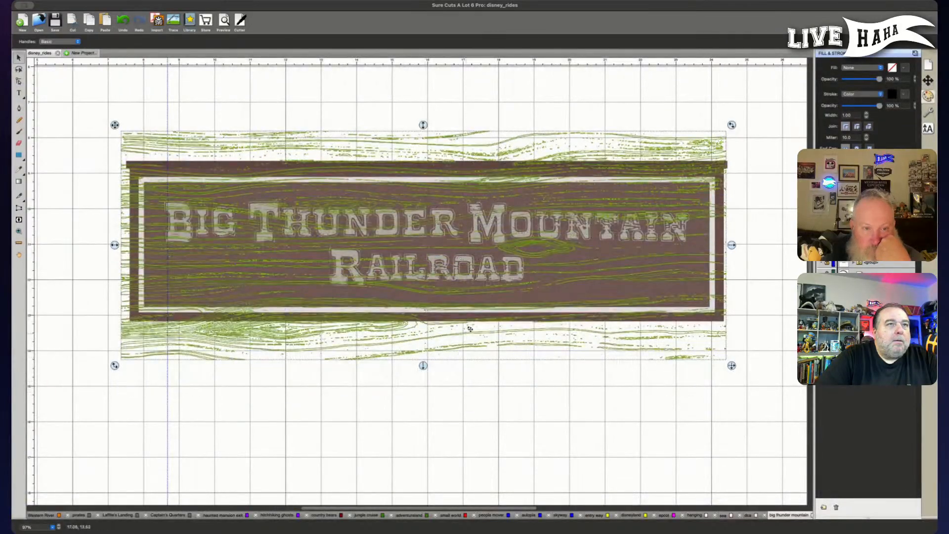
{"action": "left_click_drag", "start_coordinate": [423, 125], "coordinate": [424, 135]}
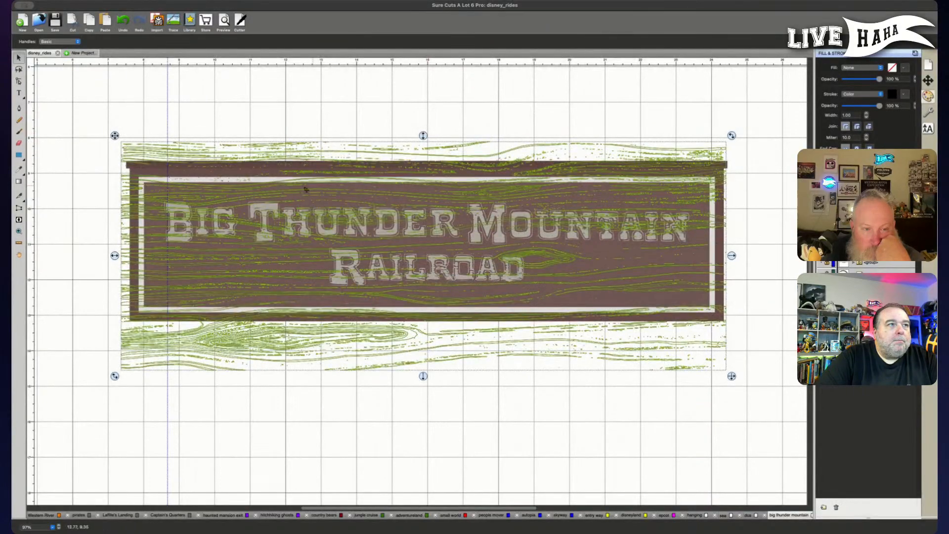
{"action": "left_click_drag", "start_coordinate": [115, 257], "coordinate": [116, 257]}
{"action": "left_click_drag", "start_coordinate": [424, 377], "coordinate": [427, 351]}
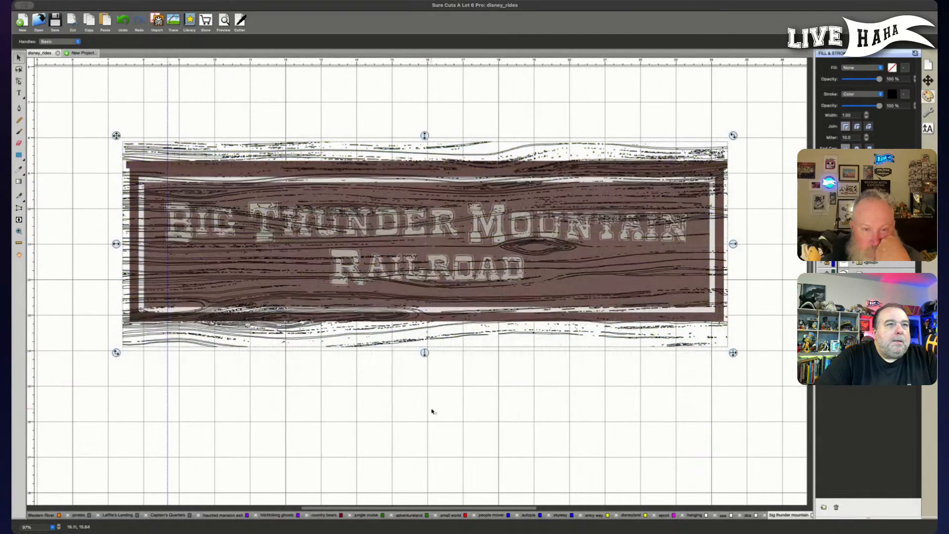
{"action": "key", "text": "Down"}
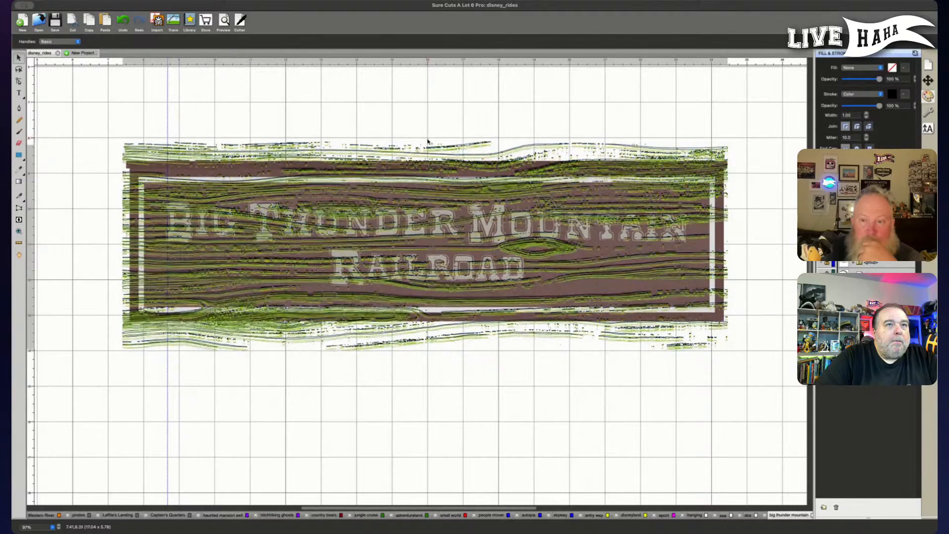
{"action": "left_click", "coordinate": [470, 391]}
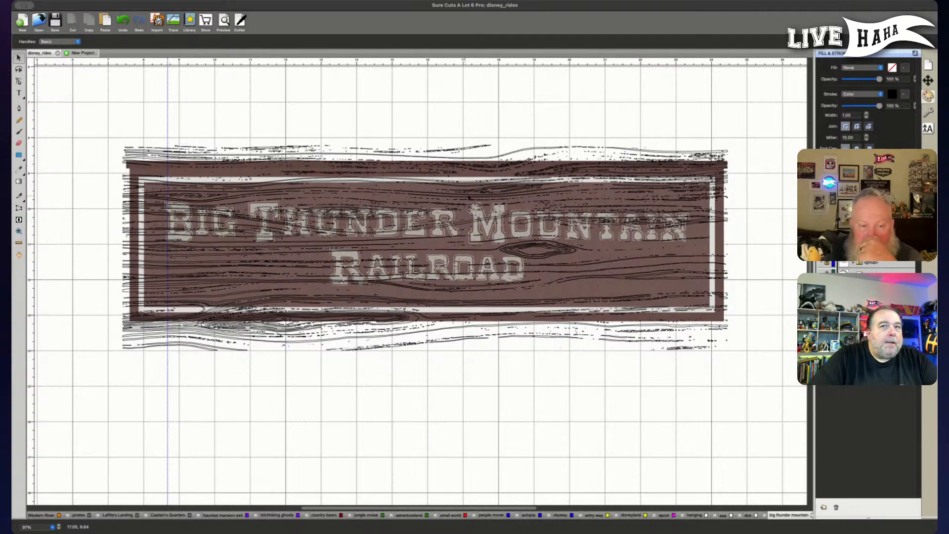
{"action": "left_click", "coordinate": [127, 144]}
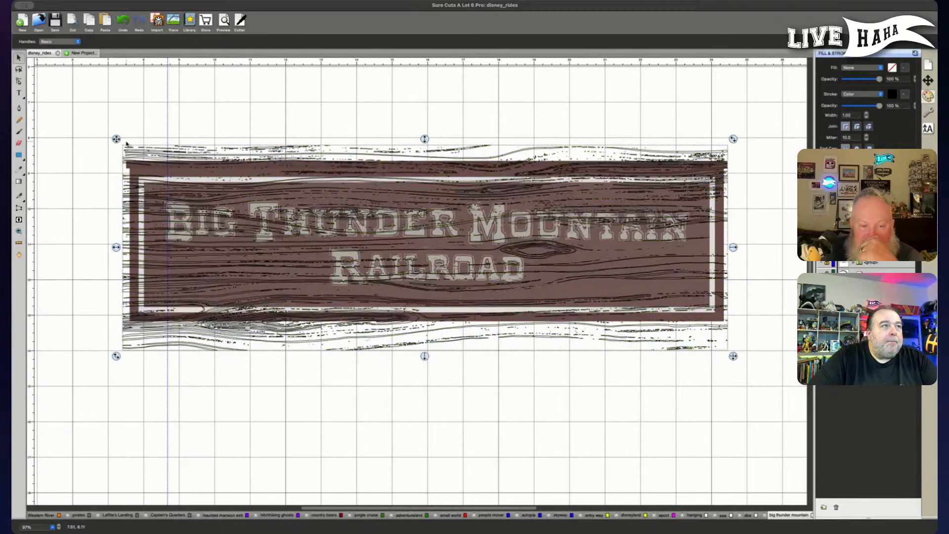
Scale the wood-grain group down to the width of the board's inner panel and align its upper edge with the panel's.
{"action": "left_click_drag", "start_coordinate": [116, 139], "coordinate": [135, 173]}
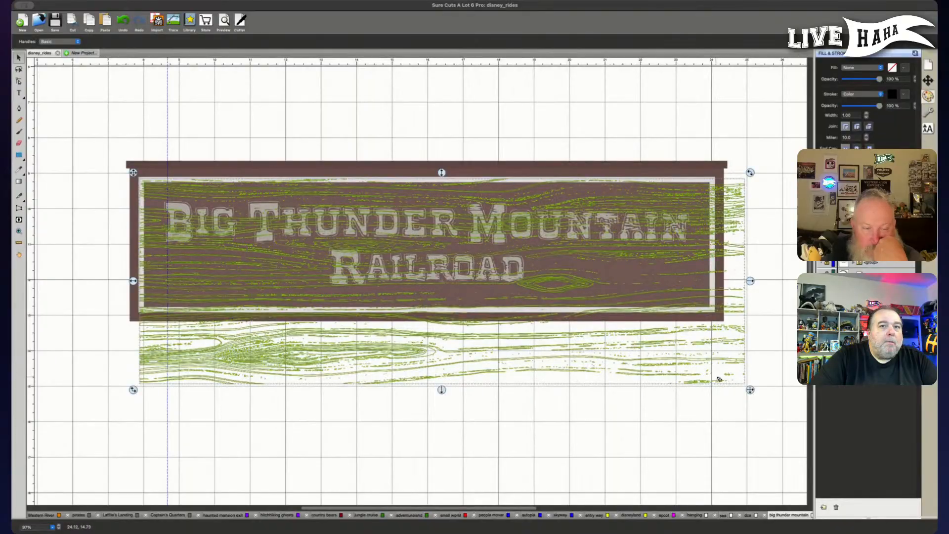
{"action": "left_click_drag", "start_coordinate": [751, 391], "coordinate": [720, 373]}
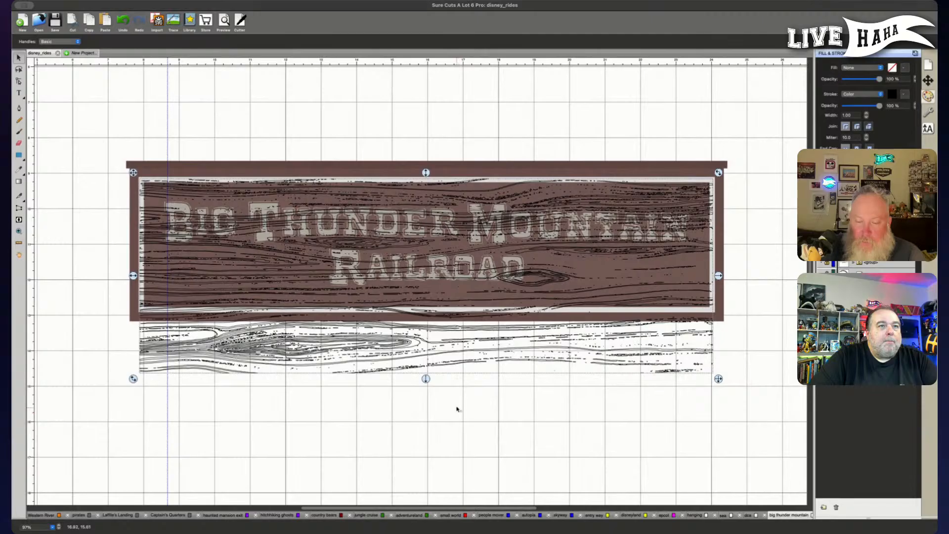
{"action": "left_click_drag", "start_coordinate": [426, 173], "coordinate": [425, 174]}
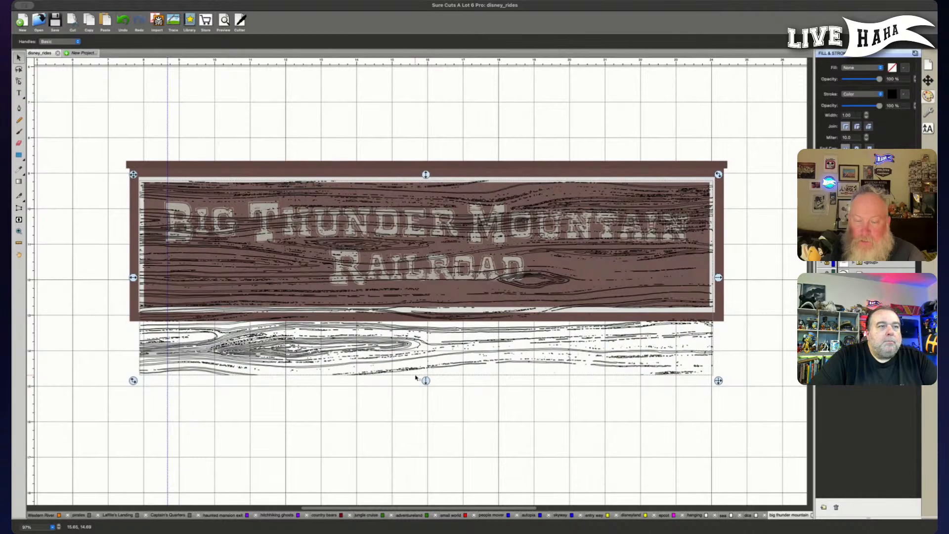
{"action": "left_click_drag", "start_coordinate": [426, 174], "coordinate": [428, 138]}
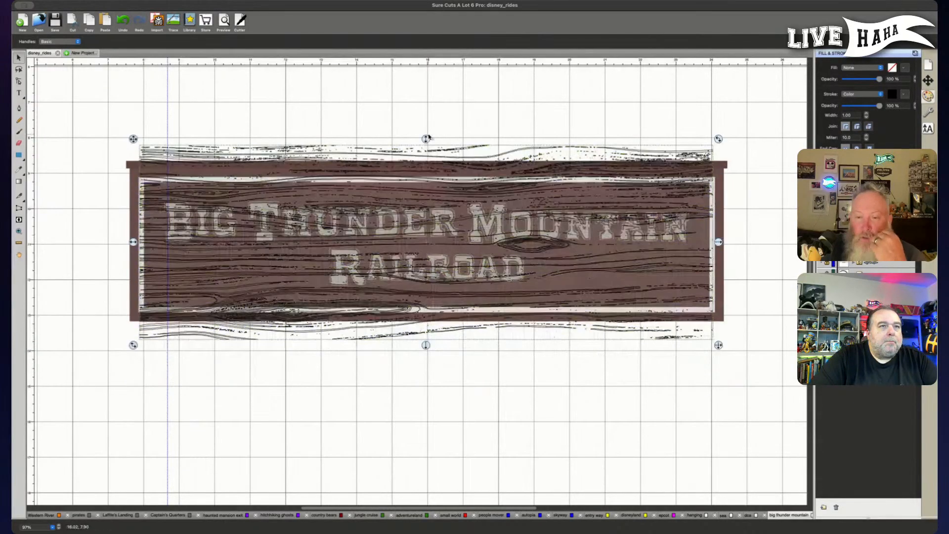
{"action": "scroll", "coordinate": [352, 458], "scroll_direction": "up", "scroll_amount": 1}
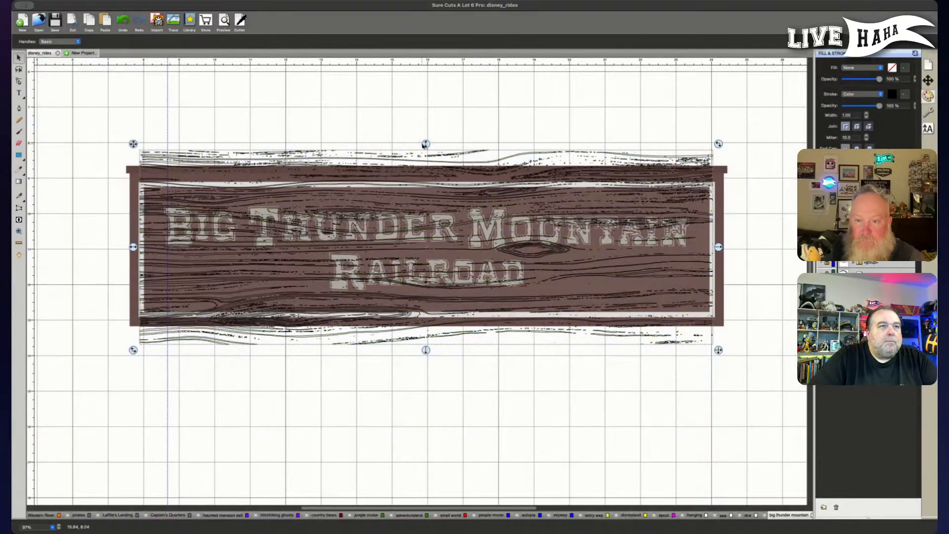
{"action": "key", "text": "super+z"}
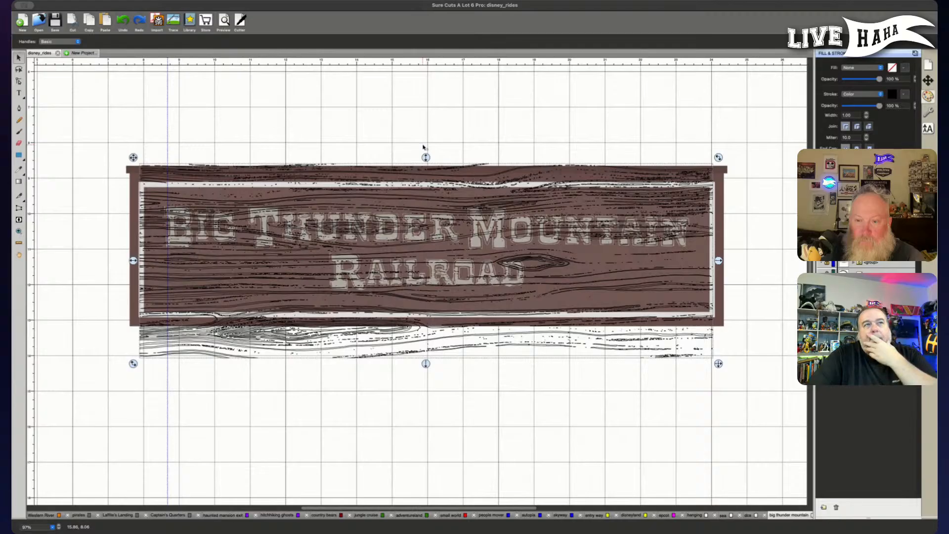
{"action": "left_click_drag", "start_coordinate": [428, 161], "coordinate": [426, 179]}
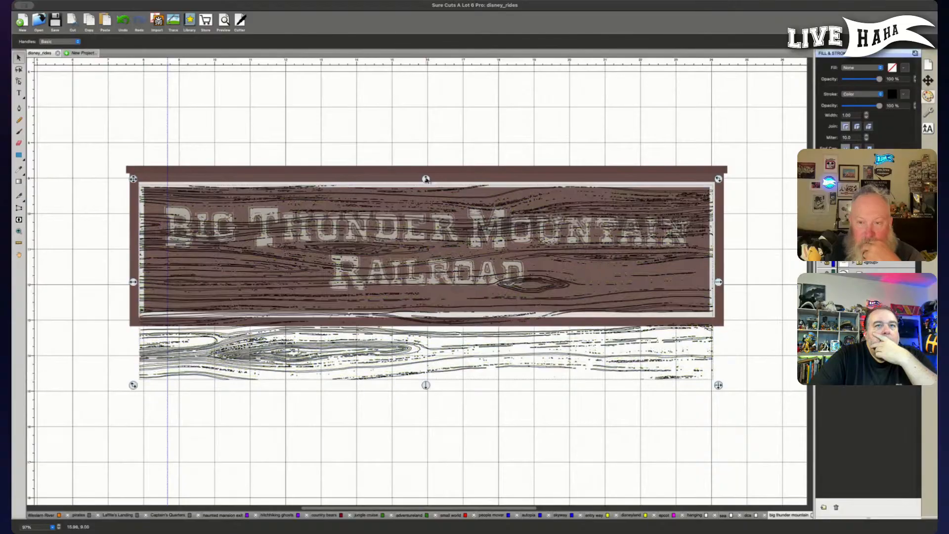
{"action": "left_click", "coordinate": [563, 390]}
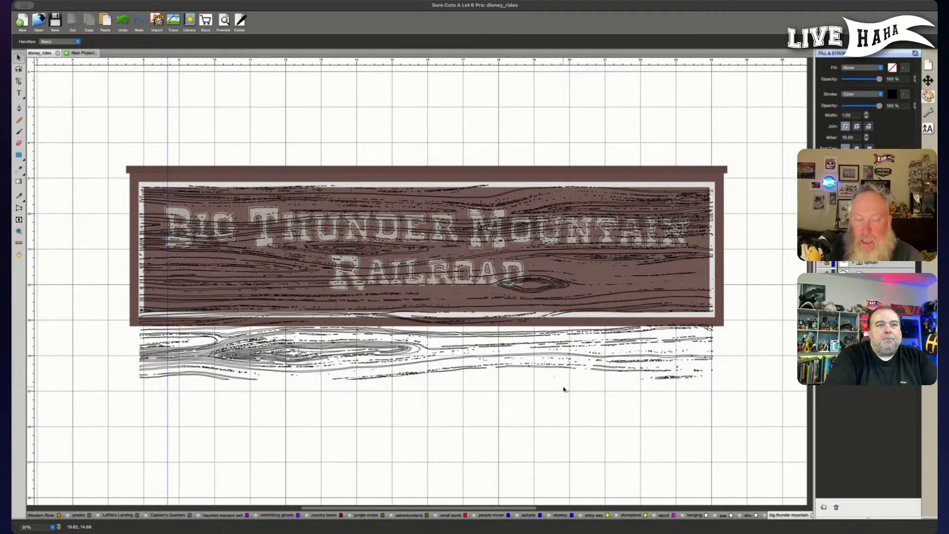
Duplicate the fitted wood-grain group and place one copy above the sign board.
{"action": "key", "text": "super+minus"}
{"action": "key", "text": "super+minus"}
{"action": "key", "text": "super+minus"}
{"action": "key", "text": "super+minus"}
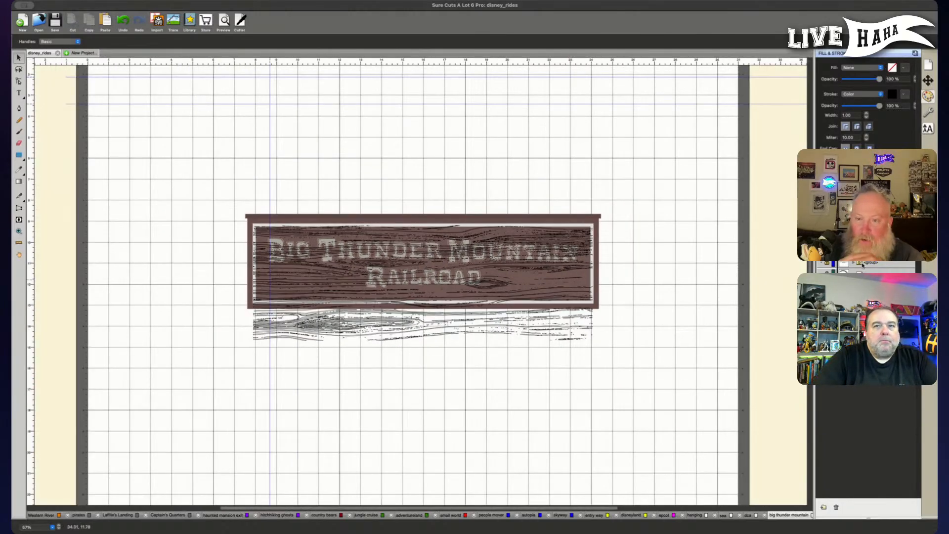
{"action": "left_click", "coordinate": [869, 280]}
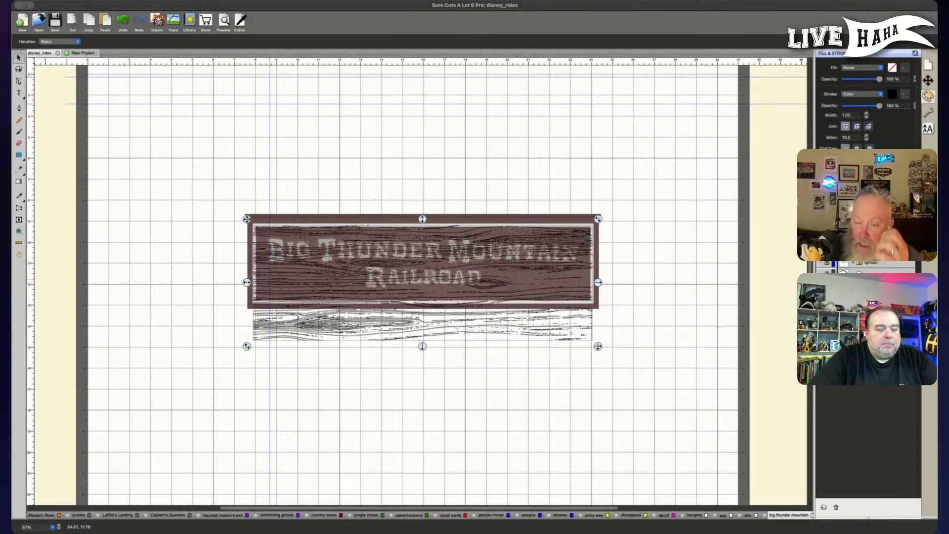
{"action": "right_click", "coordinate": [863, 230]}
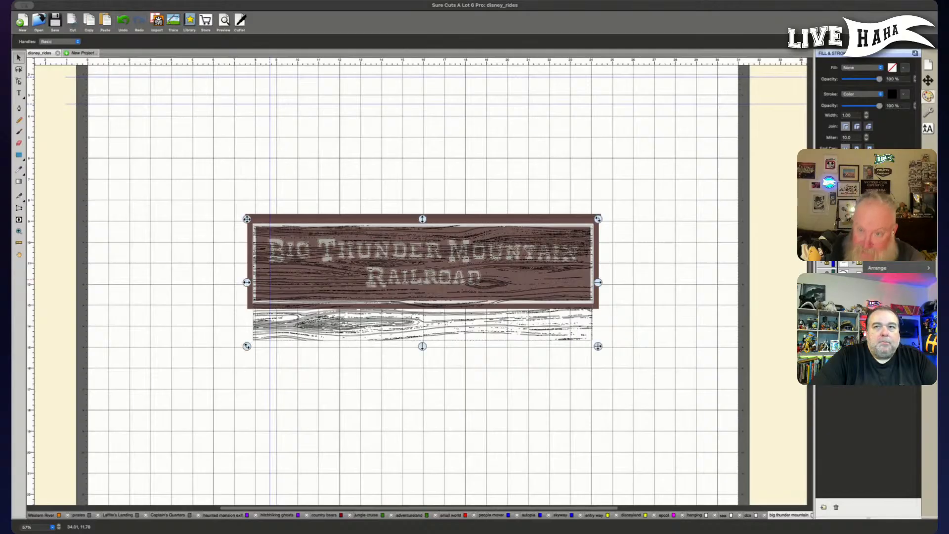
{"action": "left_click", "coordinate": [756, 259]}
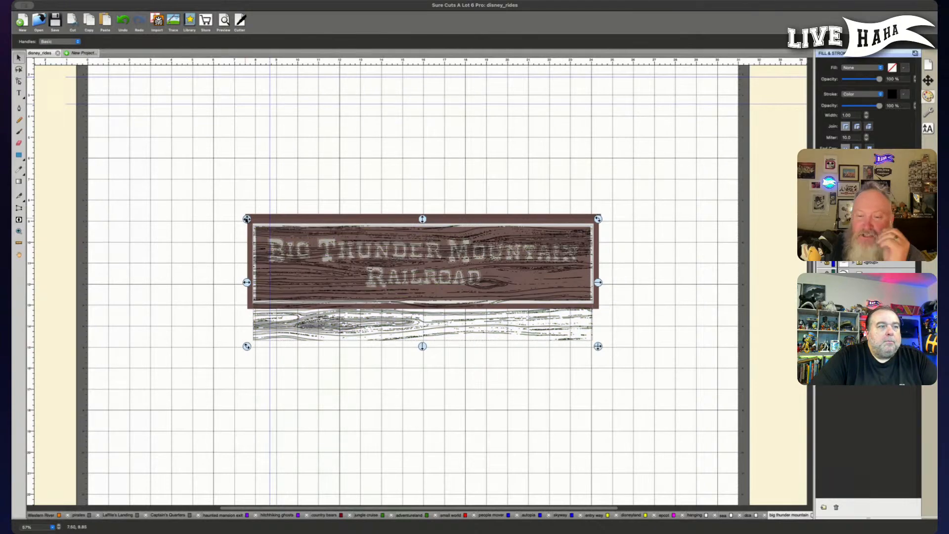
{"action": "mouse_move", "coordinate": [247, 219]}
{"action": "left_mouse_down"}
{"action": "mouse_move", "coordinate": [180, 88]}
{"action": "mouse_move", "coordinate": [163, 82]}
{"action": "left_mouse_up"}
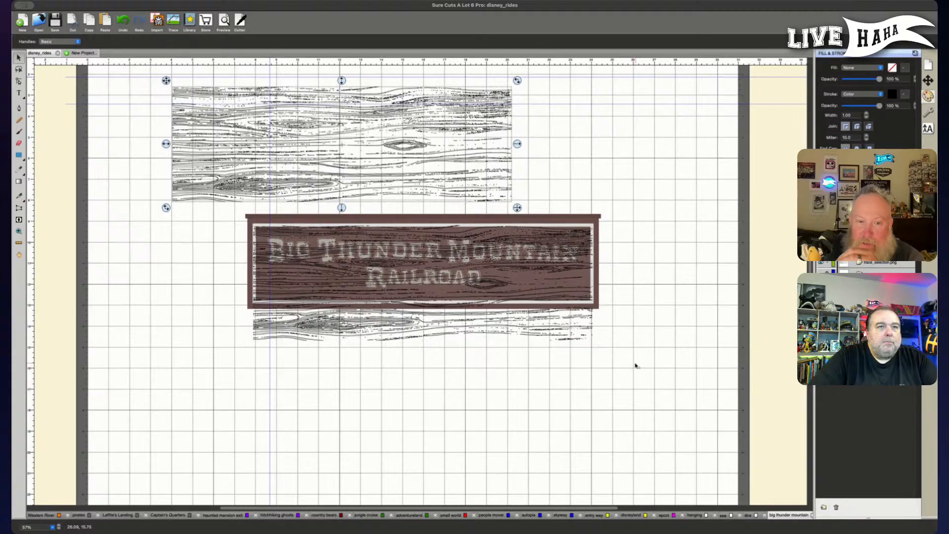
Delete the wood-grain nodes that hang below the sign board.
{"action": "left_click_drag", "start_coordinate": [623, 366], "coordinate": [204, 307]}
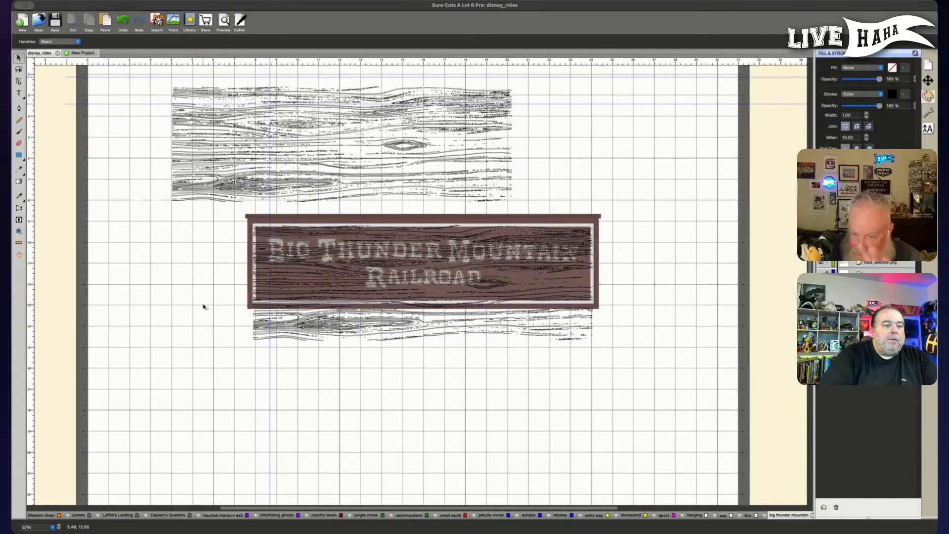
{"action": "key", "text": "a"}
{"action": "left_click_drag", "start_coordinate": [210, 375], "coordinate": [641, 308]}
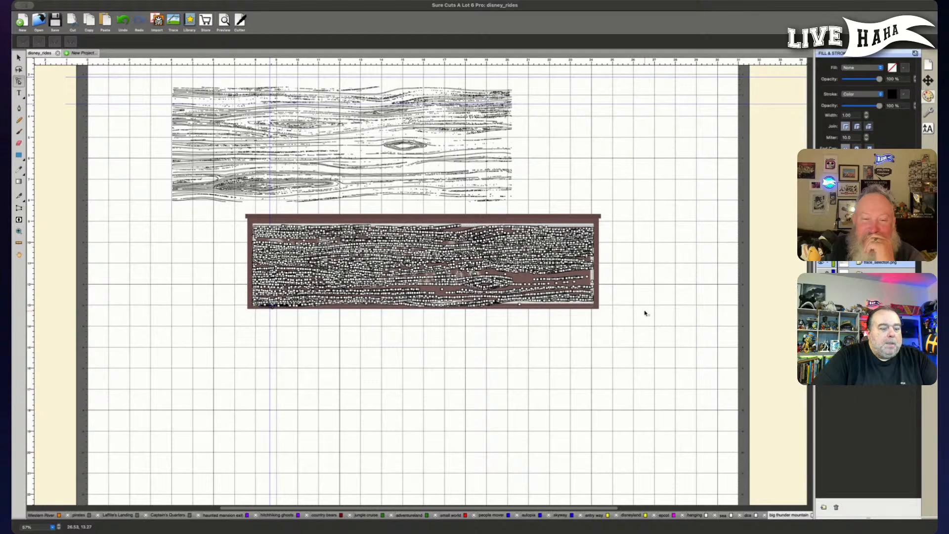
{"action": "left_click", "coordinate": [645, 312]}
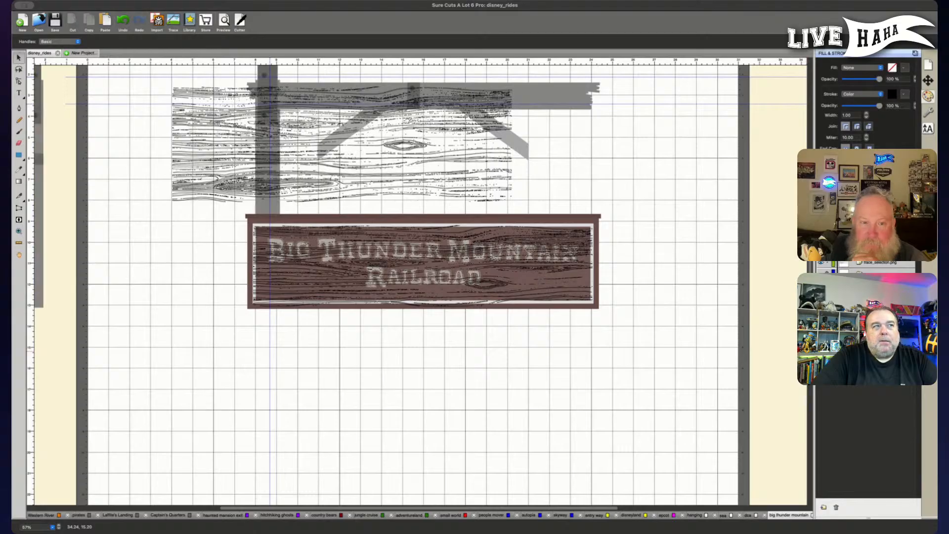
Move the pair of grey posts right so they stand behind the crossbeam at the outer ends of the diagonal braces.
{"action": "scroll", "coordinate": [711, 317], "scroll_direction": "left", "scroll_amount": 5}
{"action": "scroll", "coordinate": [712, 322], "scroll_direction": "up", "scroll_amount": 4}
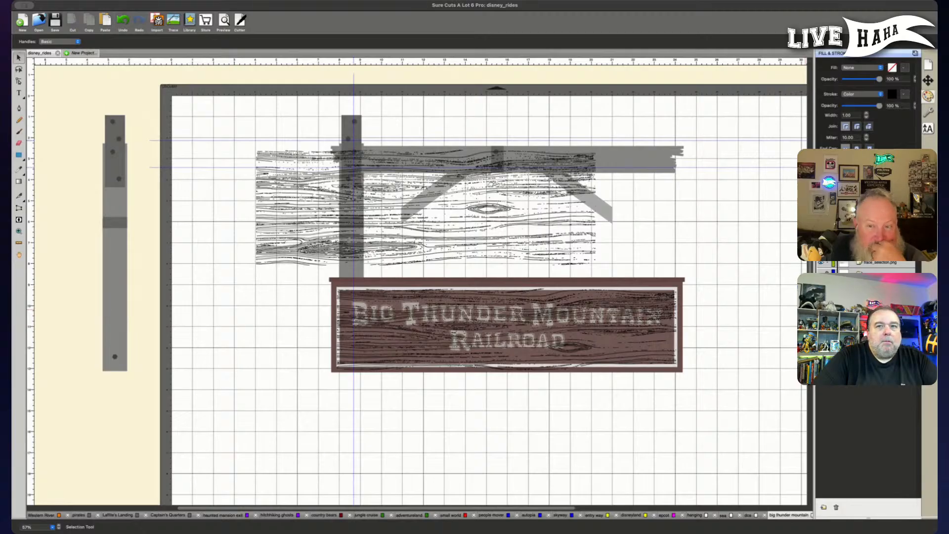
{"action": "left_click", "coordinate": [135, 280]}
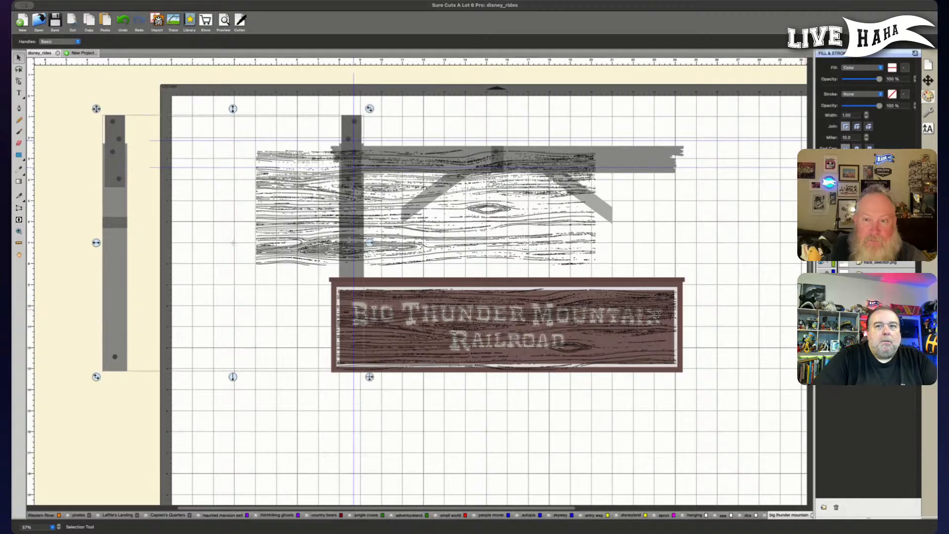
{"action": "left_click_drag", "start_coordinate": [135, 280], "coordinate": [607, 280]}
{"action": "left_click_drag", "start_coordinate": [331, 247], "coordinate": [370, 242]}
{"action": "left_click", "coordinate": [721, 263]}
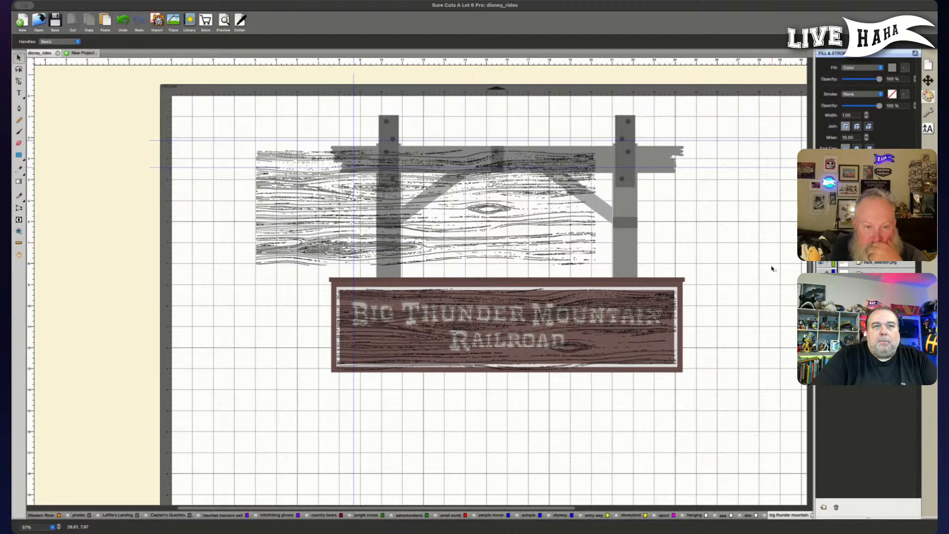
Clear the board's wood grain from the lettering and white border, keeping it only on the brown inner panel.
{"action": "key", "text": "super+equal"}
{"action": "key", "text": "super+equal"}
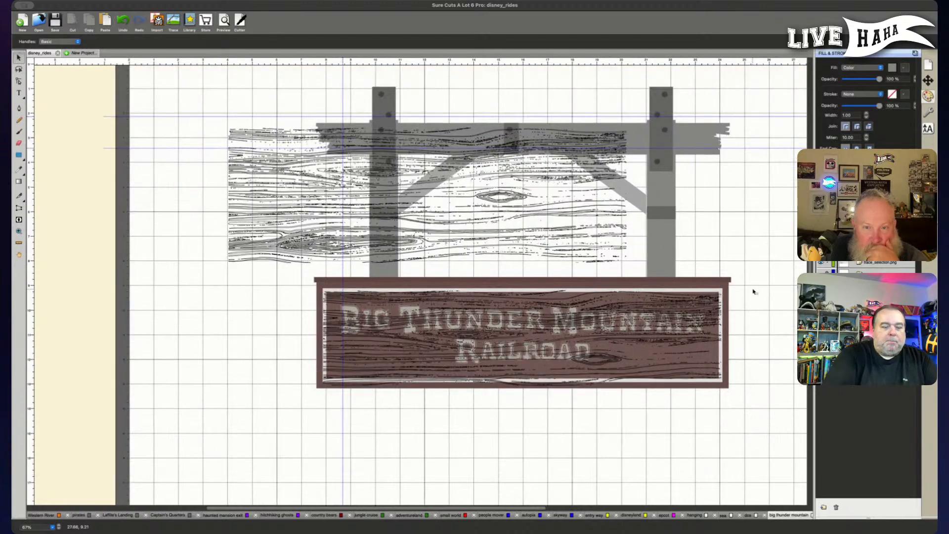
{"action": "scroll", "coordinate": [753, 292], "scroll_direction": "up", "scroll_amount": 3}
{"action": "scroll", "coordinate": [752, 292], "scroll_direction": "right", "scroll_amount": 3}
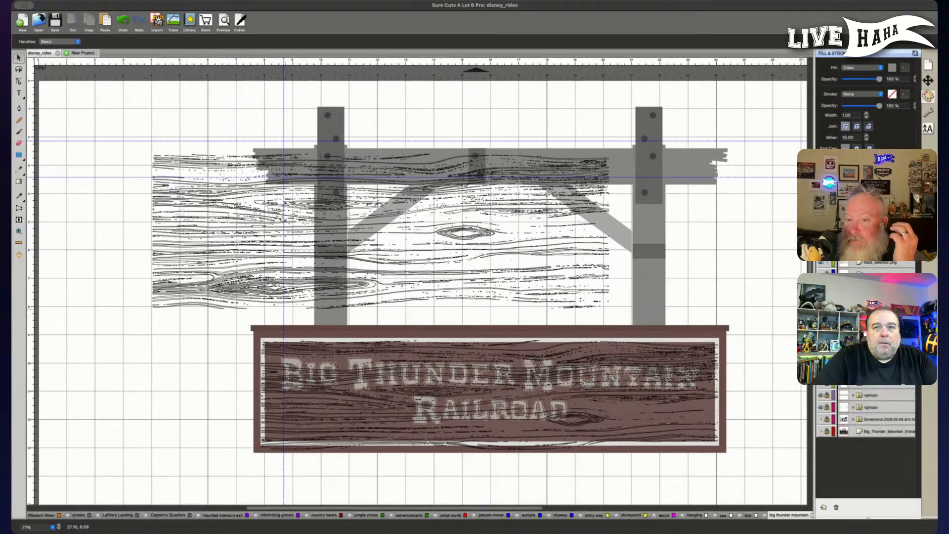
{"action": "left_click", "coordinate": [876, 265]}
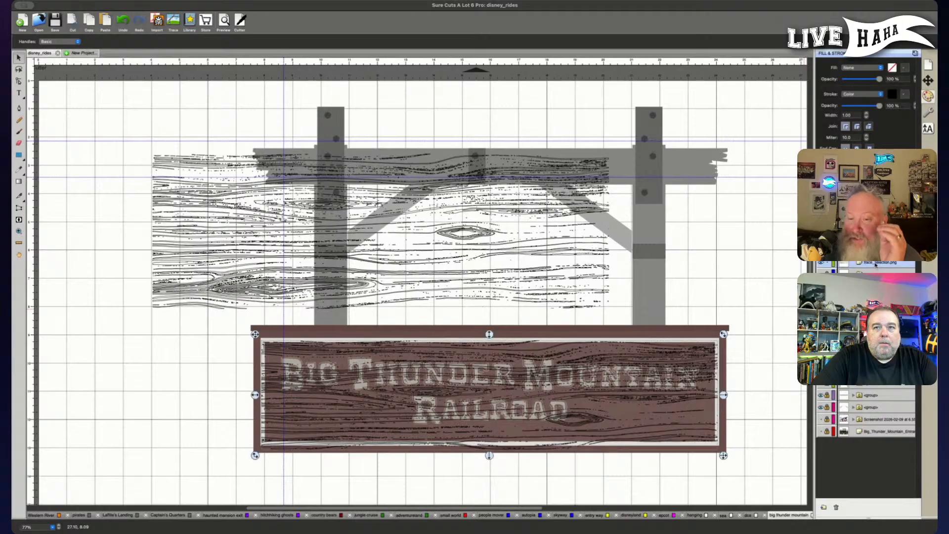
{"action": "key", "text": "Delete"}
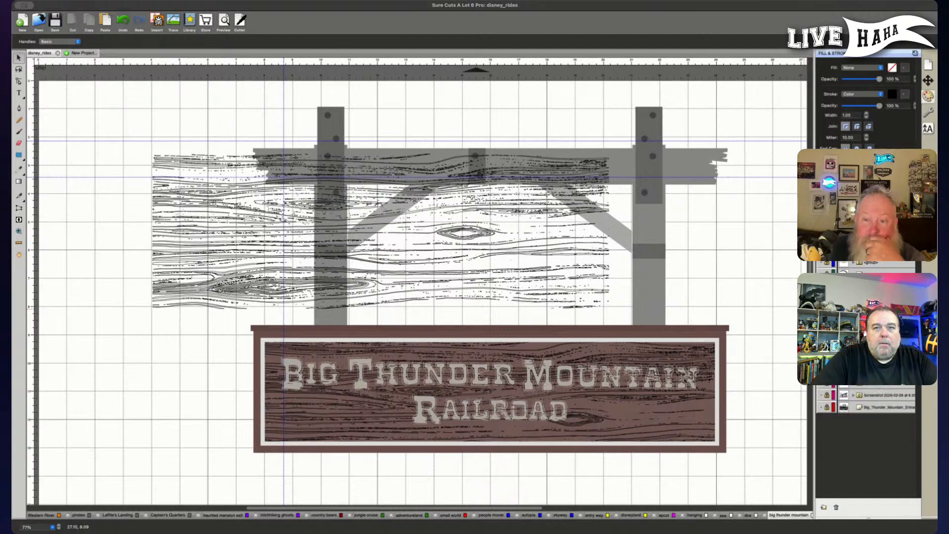
Duplicate the loose wood-grain group, leaving one copy below the sign board.
{"action": "left_click", "coordinate": [690, 167]}
{"action": "left_click", "coordinate": [381, 231]}
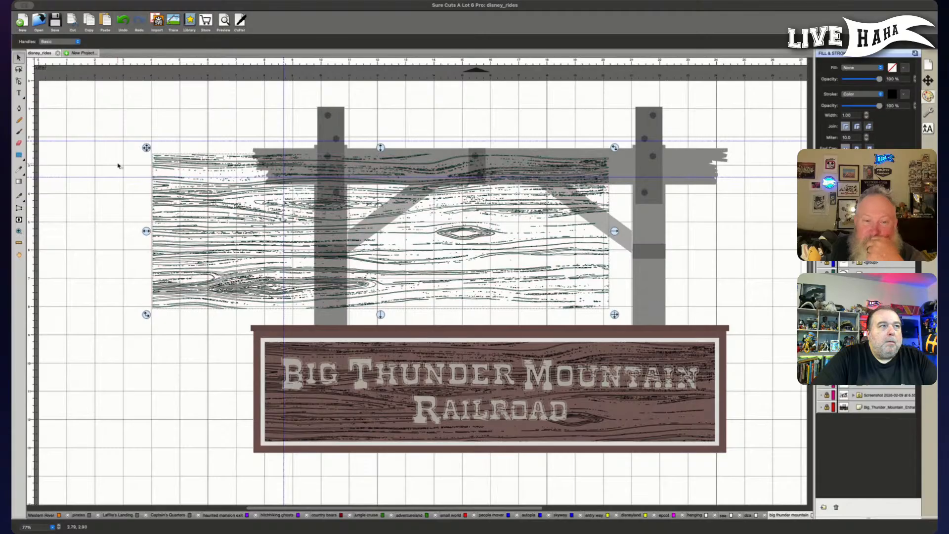
{"action": "left_click", "coordinate": [140, 155]}
{"action": "left_click", "coordinate": [149, 151]}
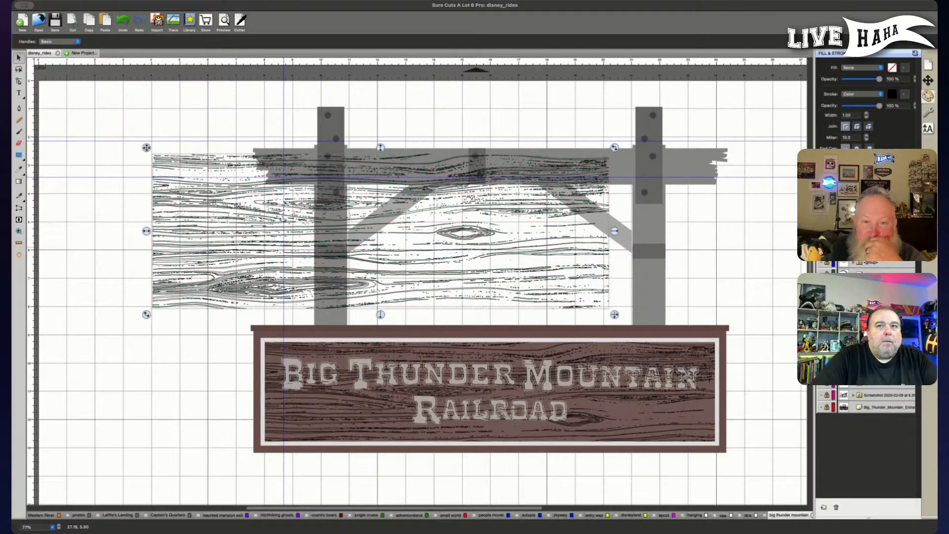
{"action": "left_click_drag", "start_coordinate": [148, 151], "coordinate": [118, 271]}
{"action": "scroll", "coordinate": [119, 208], "scroll_direction": "down", "scroll_amount": 5}
{"action": "left_click_drag", "start_coordinate": [119, 152], "coordinate": [232, 106]}
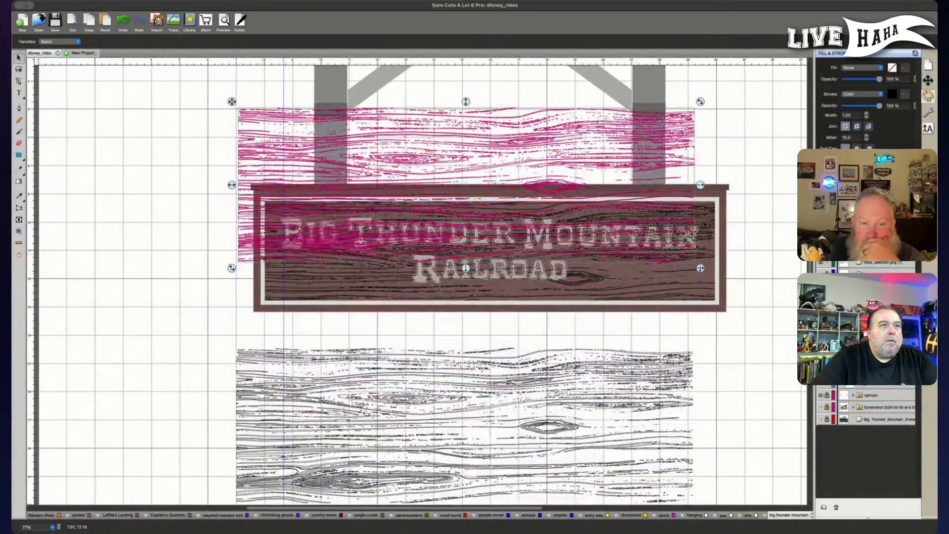
Move the other wood-grain copy up over the crossbeam, scale it to slightly wider than the beam and squash its height a little.
{"action": "scroll", "coordinate": [248, 197], "scroll_direction": "up", "scroll_amount": 7}
{"action": "left_click_drag", "start_coordinate": [231, 292], "coordinate": [242, 107]}
{"action": "left_click_drag", "start_coordinate": [712, 275], "coordinate": [738, 284]}
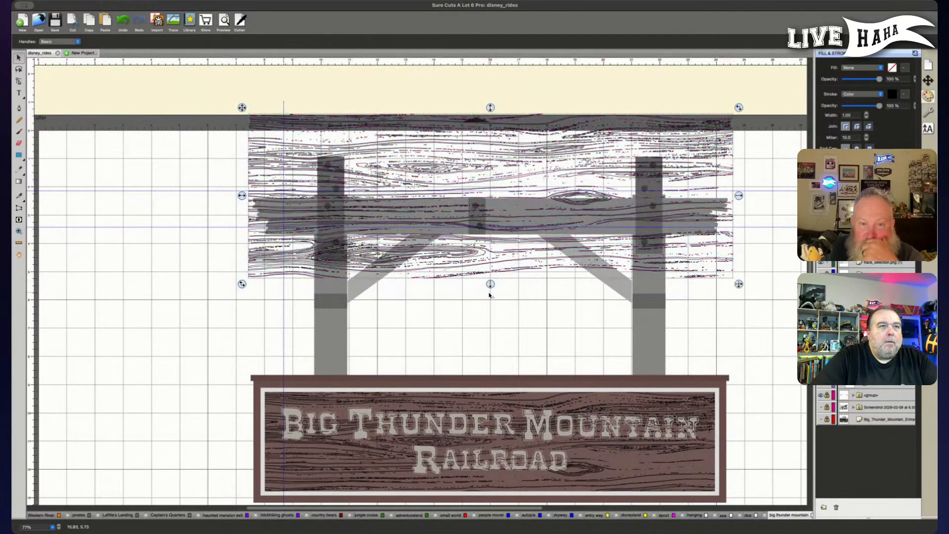
{"action": "left_click_drag", "start_coordinate": [490, 286], "coordinate": [490, 280]}
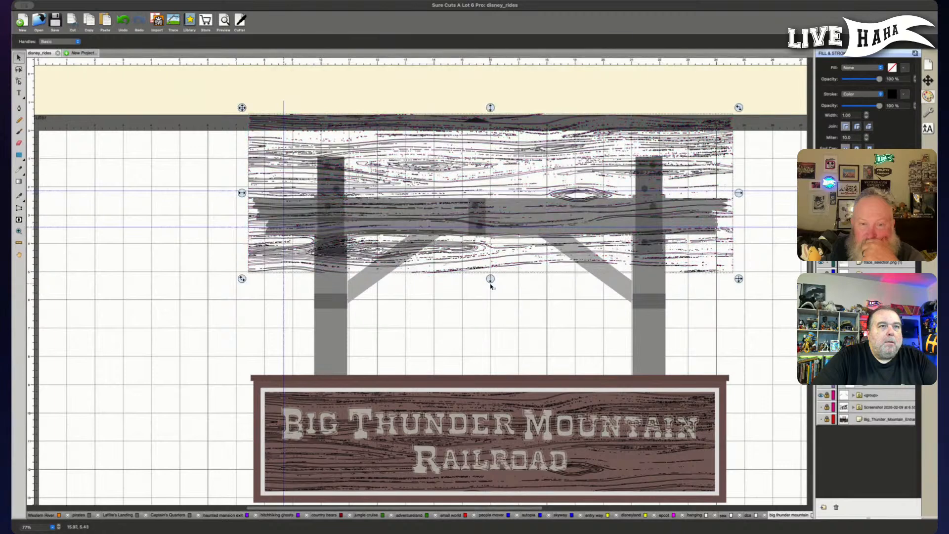
Nudge the wood grain up over the crossbeam and stretch it wider, past the beam's right end.
{"action": "key", "text": "Up"}
{"action": "key", "text": "Up"}
{"action": "key", "text": "Up"}
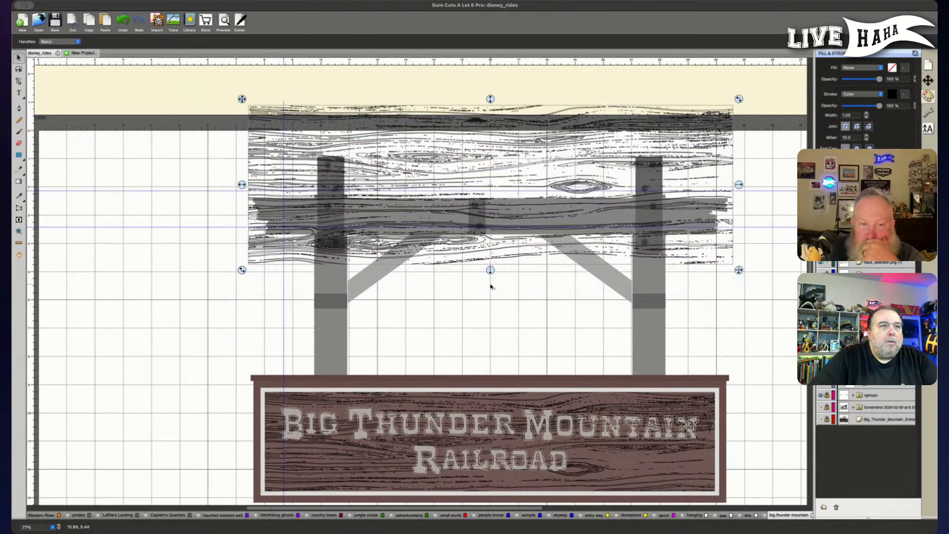
{"action": "key", "text": "Down"}
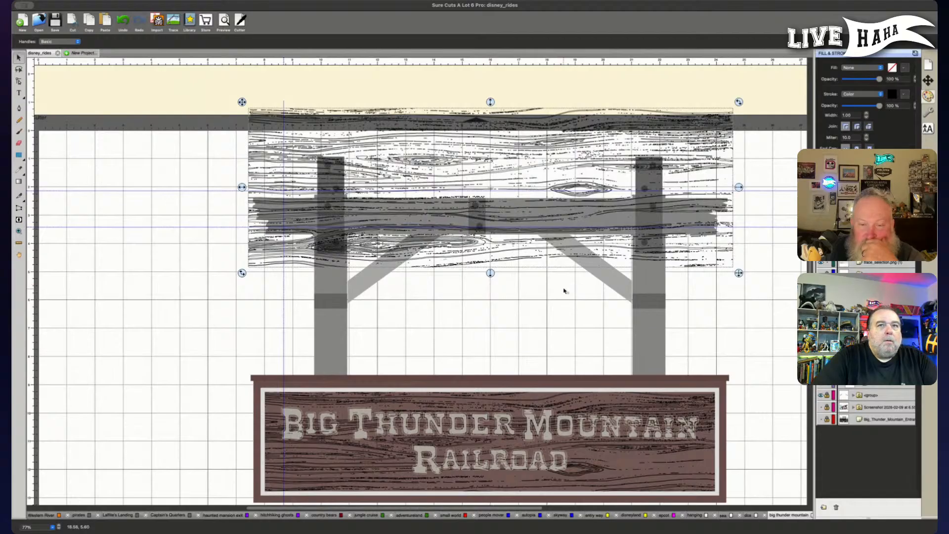
{"action": "left_click_drag", "start_coordinate": [739, 188], "coordinate": [775, 189]}
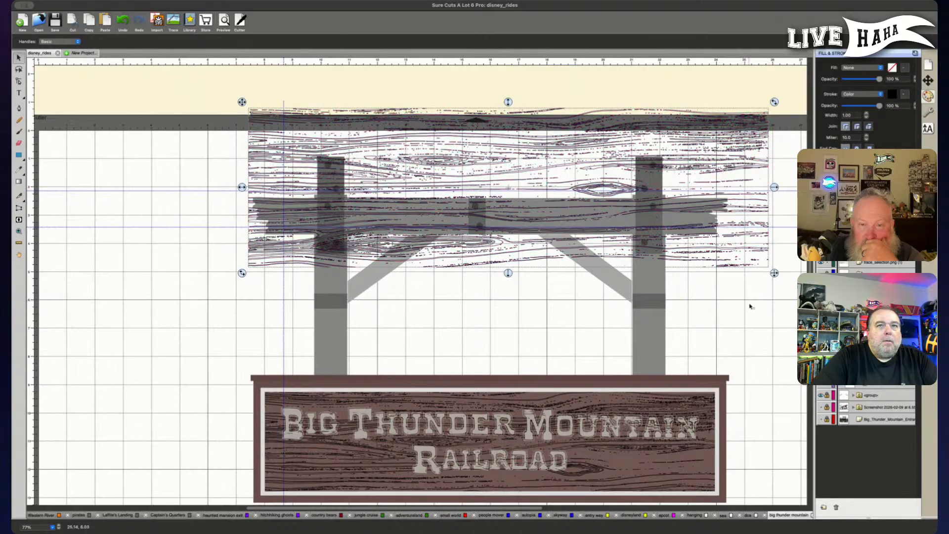
Delete the nodes of the wood grain that lie above the crossbeam.
{"action": "scroll", "coordinate": [747, 309], "scroll_direction": "up", "scroll_amount": 3}
{"action": "scroll", "coordinate": [744, 316], "scroll_direction": "up", "scroll_amount": 3}
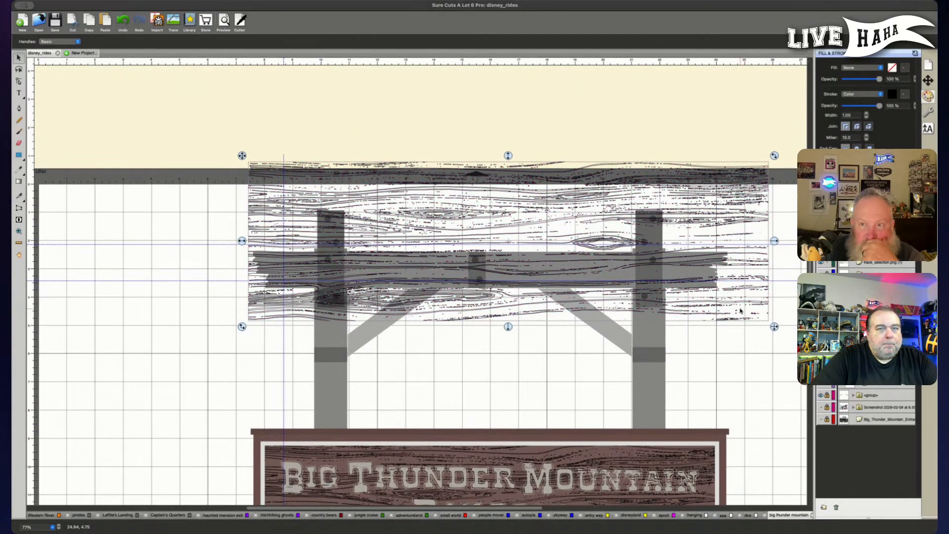
{"action": "double_click", "coordinate": [747, 242]}
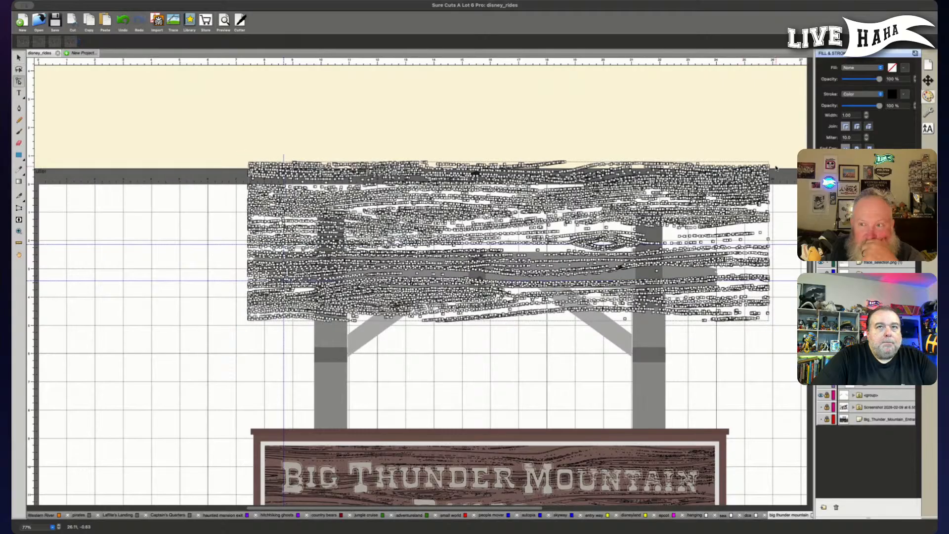
{"action": "key", "text": "Escape"}
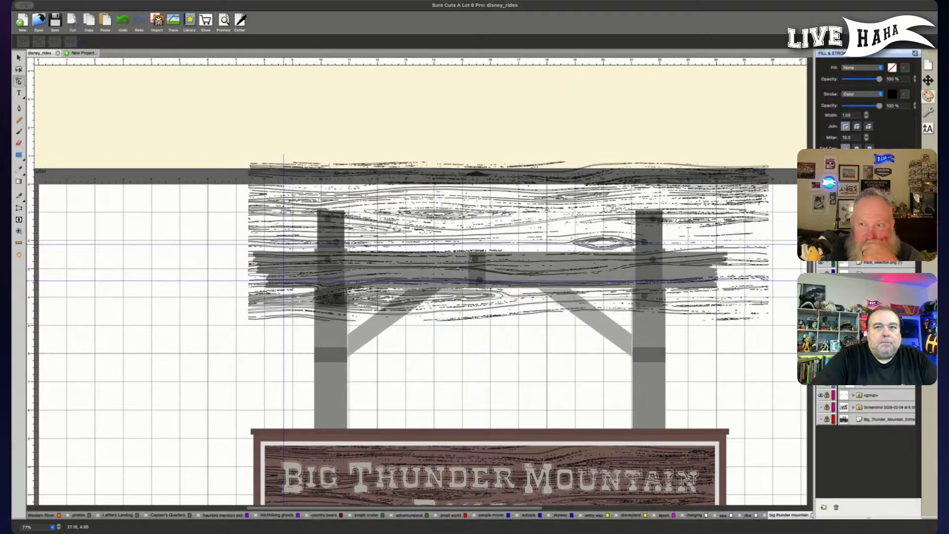
{"action": "left_click_drag", "start_coordinate": [786, 157], "coordinate": [208, 250]}
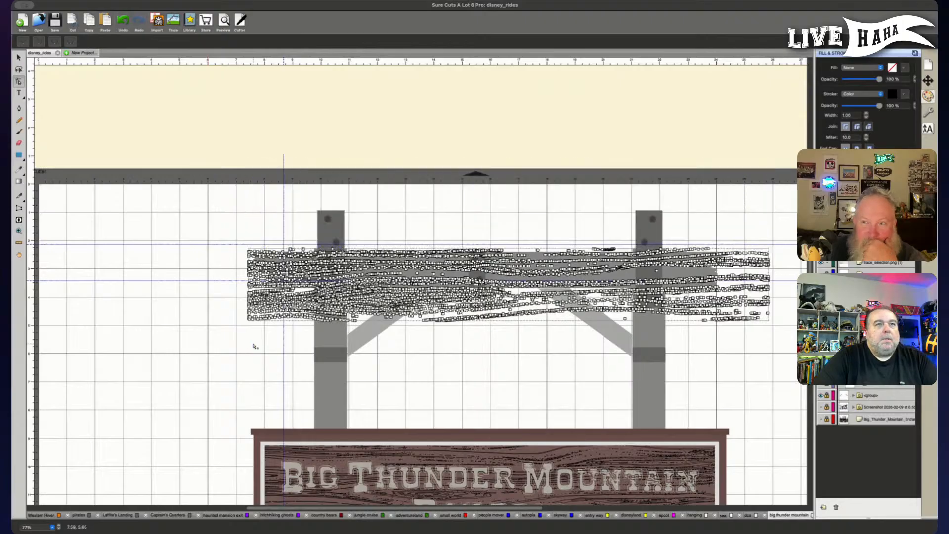
Delete the wood-grain nodes below the crossbeam and those extending beyond its right end.
{"action": "left_click", "coordinate": [236, 341]}
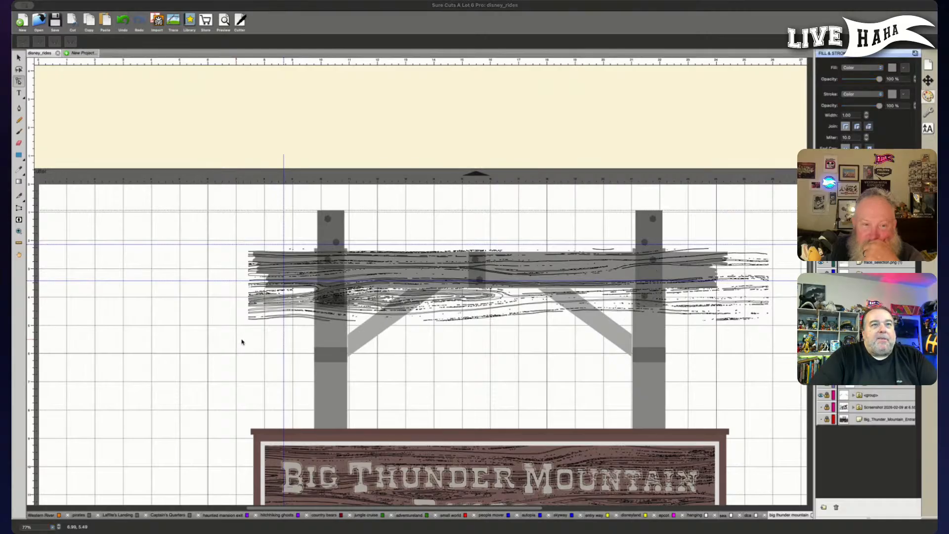
{"action": "left_click", "coordinate": [242, 342]}
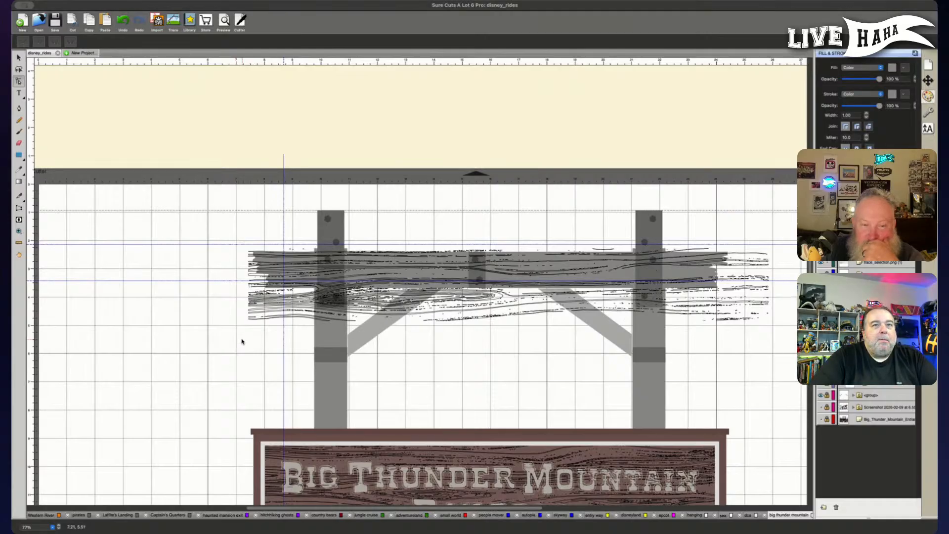
{"action": "left_click_drag", "start_coordinate": [238, 336], "coordinate": [789, 293]}
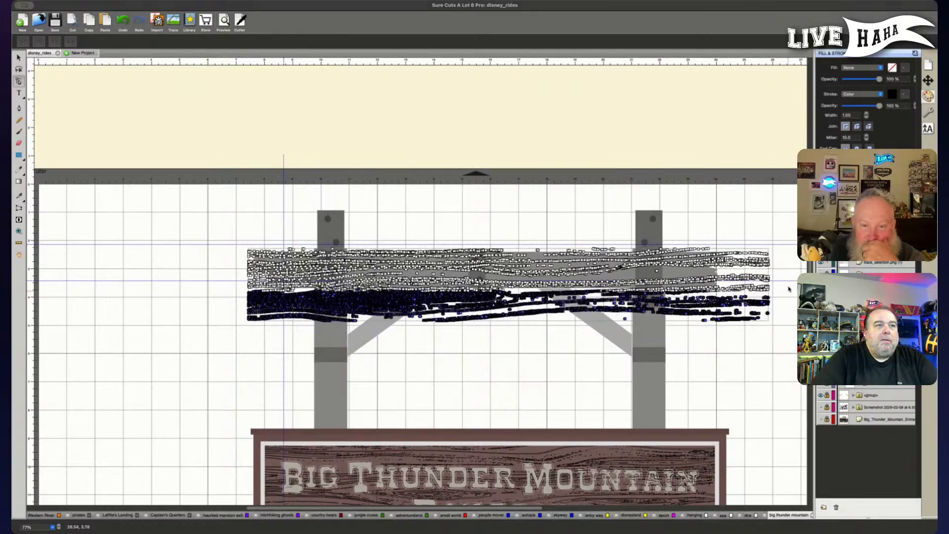
{"action": "left_click_drag", "start_coordinate": [785, 236], "coordinate": [739, 306]}
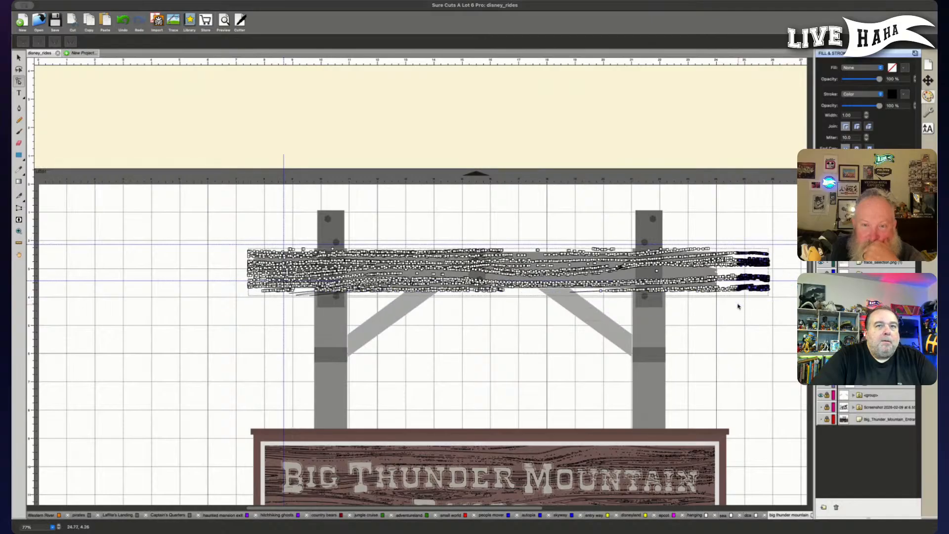
{"action": "key", "text": "Delete"}
{"action": "left_click", "coordinate": [737, 310]}
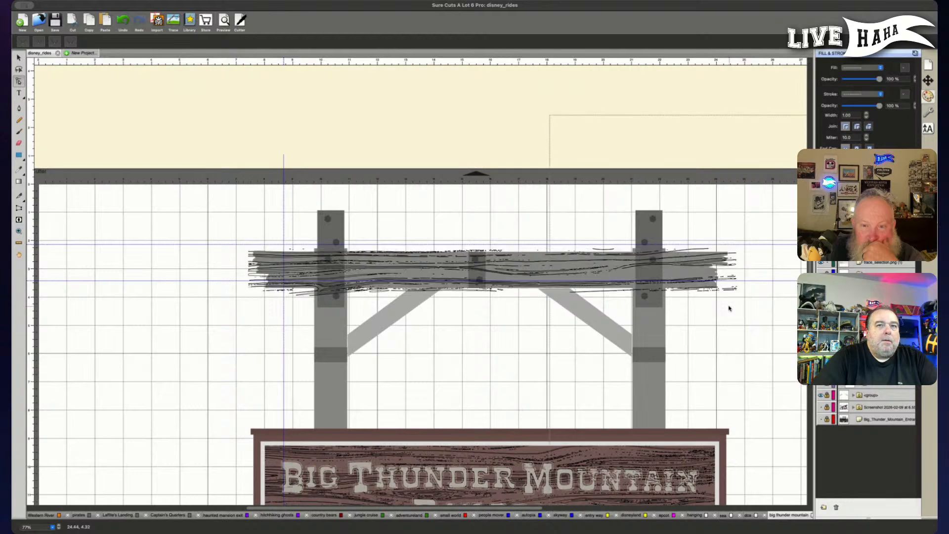
Delete the stray wood-grain nodes at the beam's lower right and lower left ends.
{"action": "left_click_drag", "start_coordinate": [749, 308], "coordinate": [722, 275]}
{"action": "left_click", "coordinate": [725, 322]}
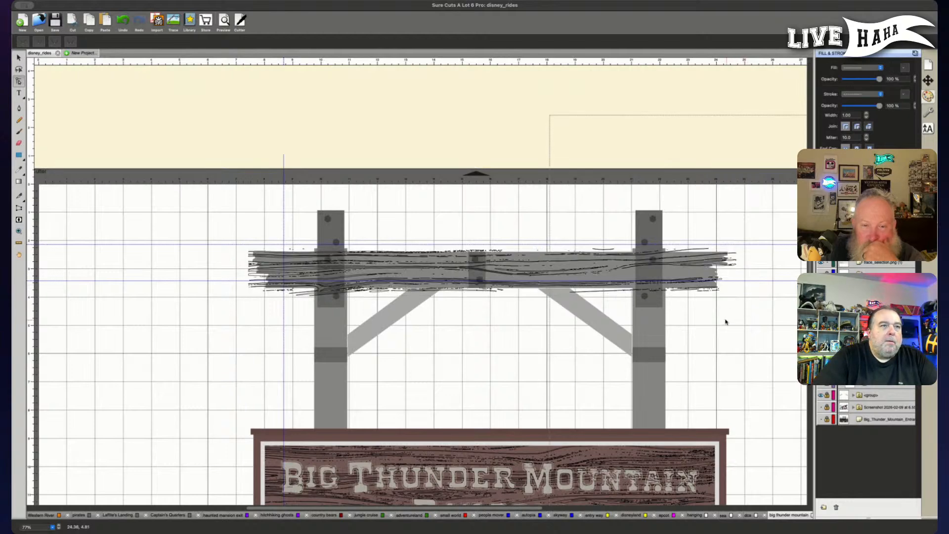
{"action": "left_click_drag", "start_coordinate": [224, 316], "coordinate": [265, 278]}
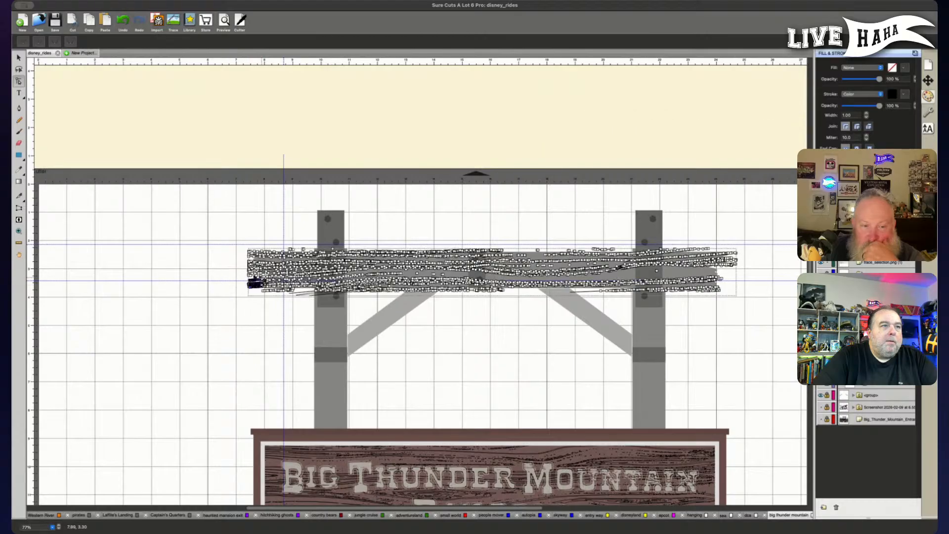
{"action": "left_click", "coordinate": [235, 325]}
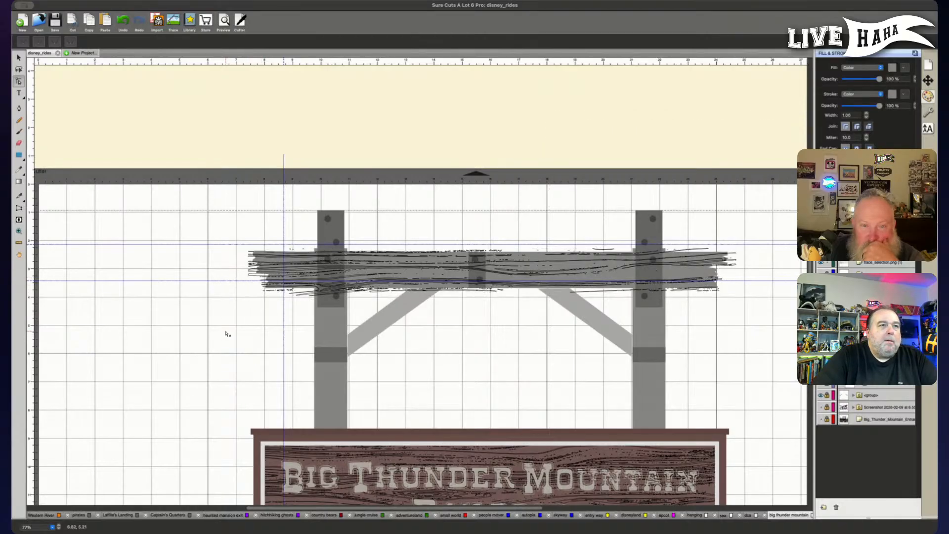
Move the beam's wood-grain layer down the stack, behind the posts and the centre bracket.
{"action": "key", "text": "v"}
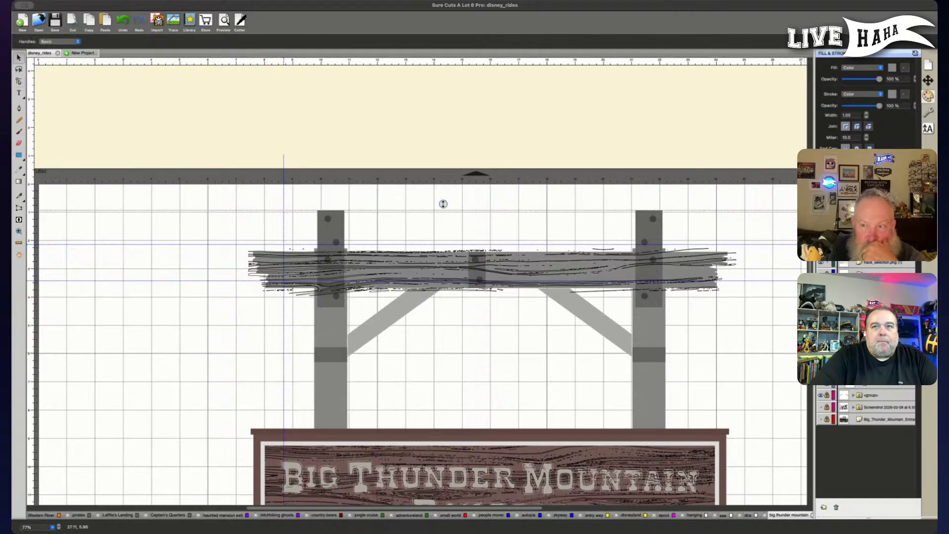
{"action": "left_click", "coordinate": [877, 341]}
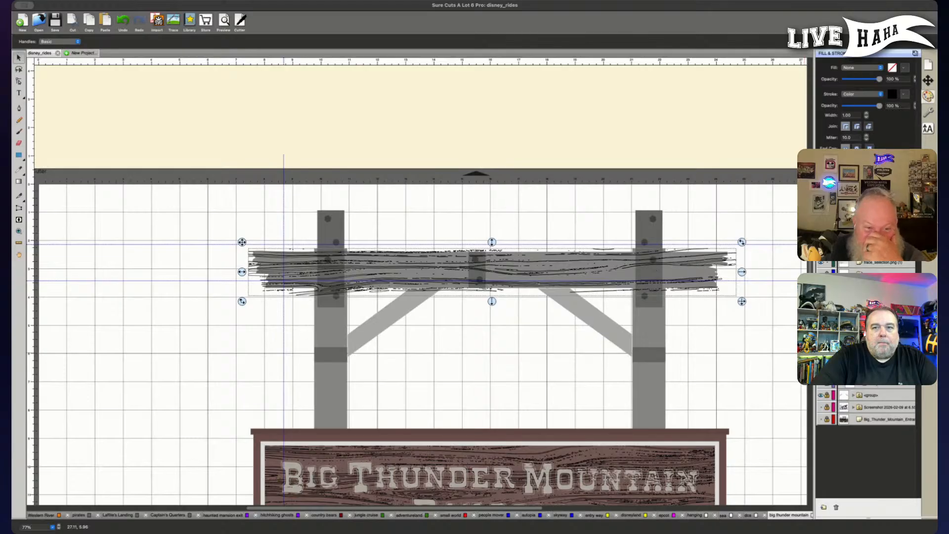
{"action": "left_click_drag", "start_coordinate": [878, 262], "coordinate": [878, 317]}
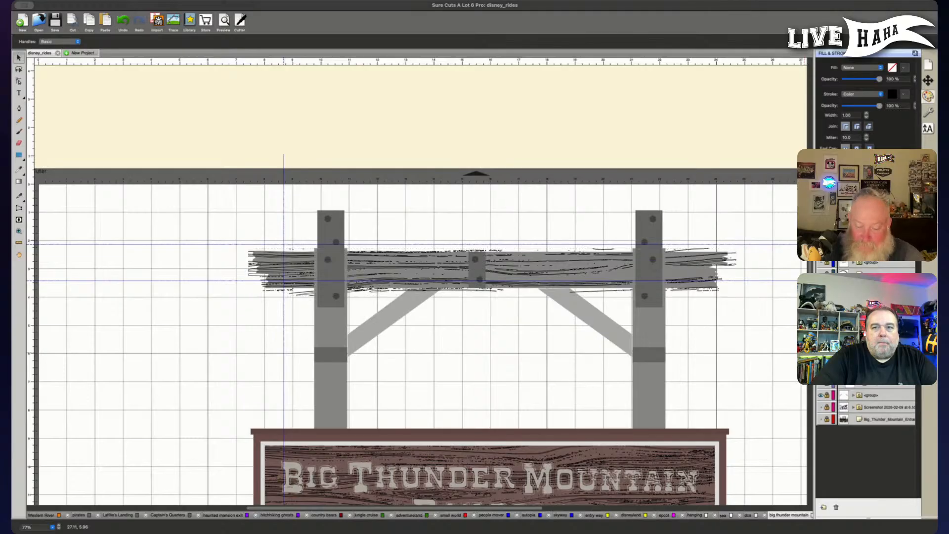
Expand the frame's layer group and select the right post's rectangle to examine which layers form the posts.
{"action": "left_click", "coordinate": [854, 262]}
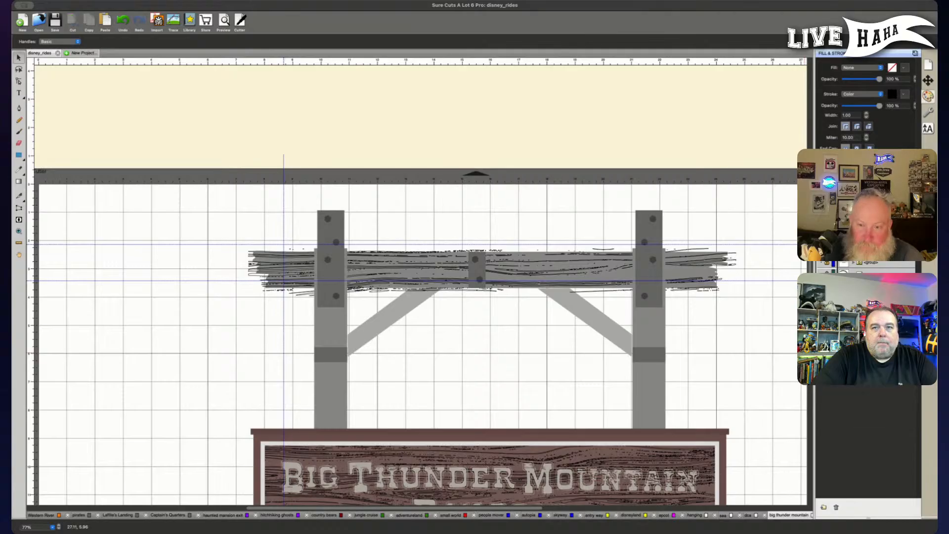
{"action": "left_click", "coordinate": [861, 341]}
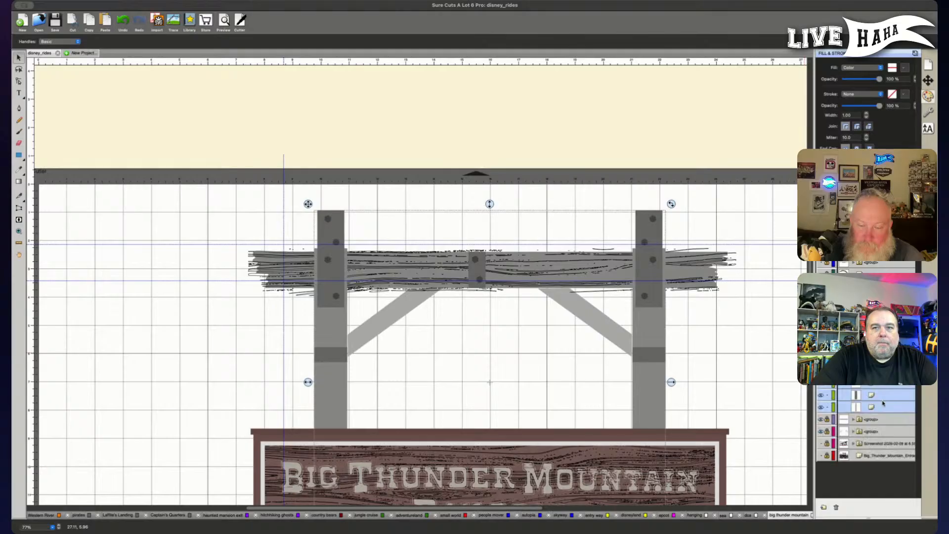
{"action": "left_click", "coordinate": [882, 409]}
Duplicate the spare wood-grain panel below the sign and rotate the copy 270 degrees so its grain runs vertically.
{"action": "scroll", "coordinate": [681, 361], "scroll_direction": "down", "scroll_amount": 5}
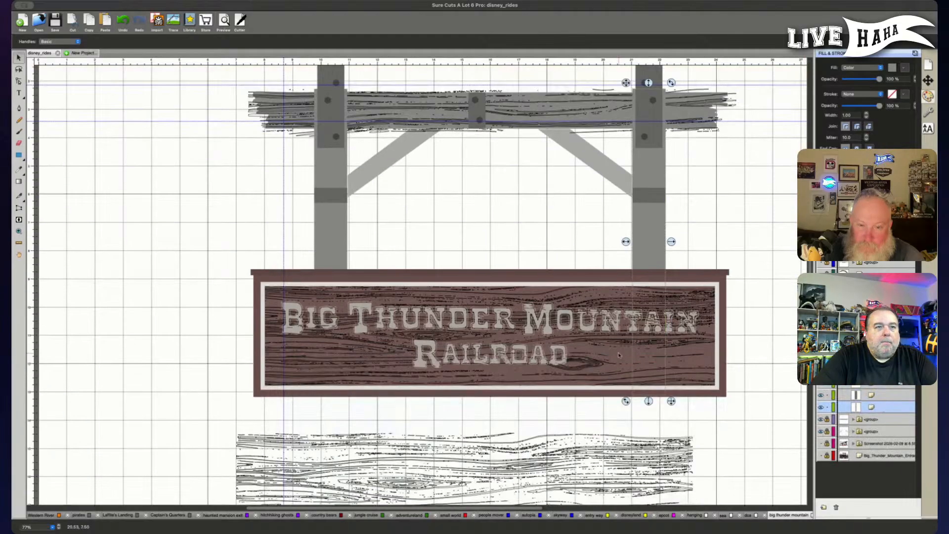
{"action": "scroll", "coordinate": [586, 356], "scroll_direction": "down", "scroll_amount": 3}
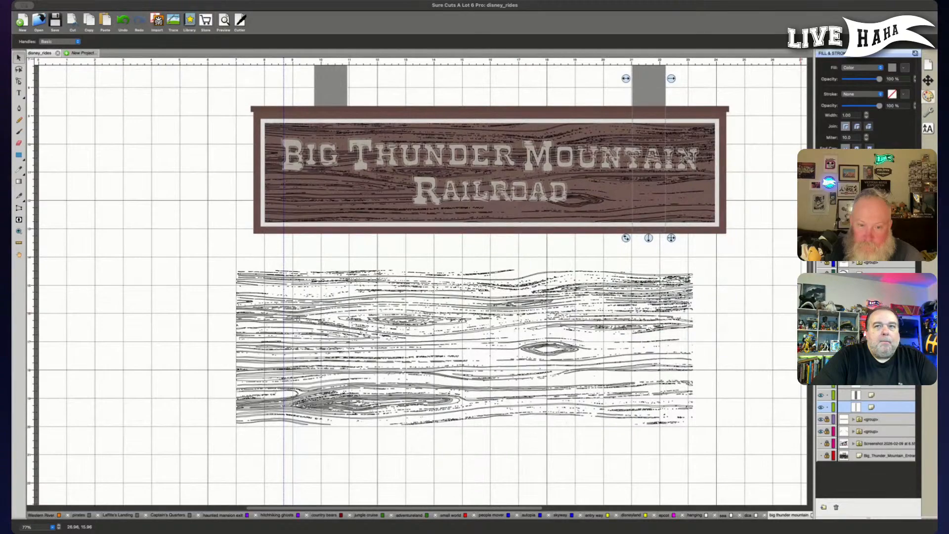
{"action": "left_click", "coordinate": [550, 350]}
{"action": "left_click_drag", "start_coordinate": [230, 264], "coordinate": [188, 232]}
{"action": "key", "text": "super+d"}
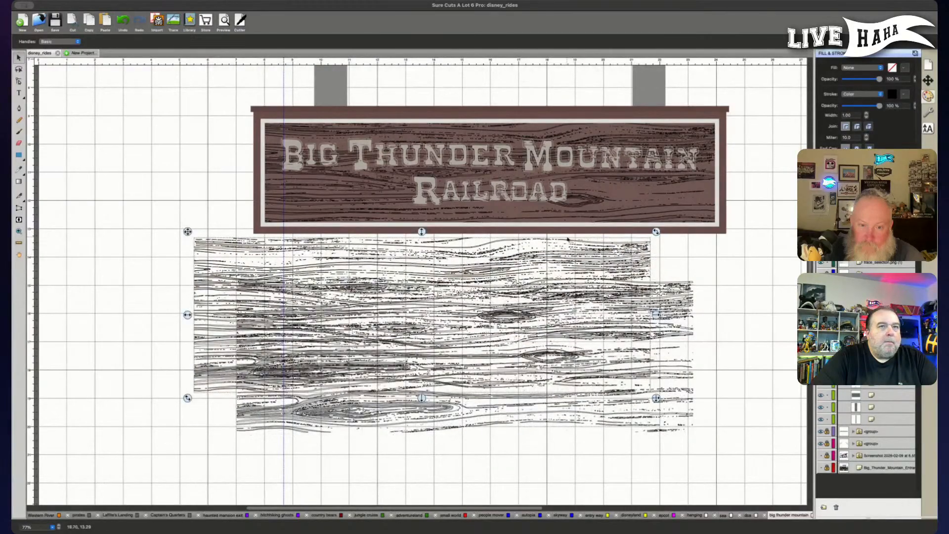
{"action": "left_click_drag", "start_coordinate": [657, 232], "coordinate": [340, 83]}
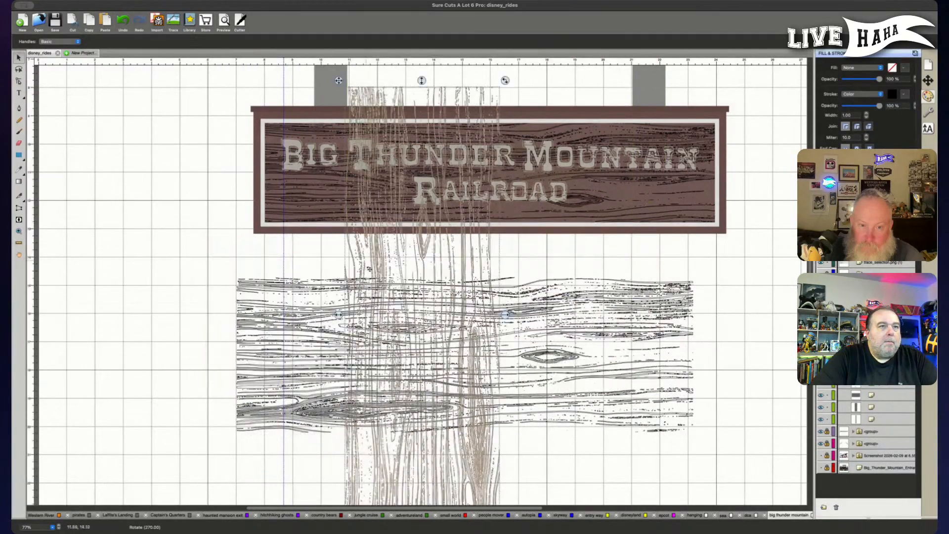
Place the vertical wood-grain copy over the left post and scale it down to about 4 x 13.7.
{"action": "scroll", "coordinate": [373, 303], "scroll_direction": "up", "scroll_amount": 5}
{"action": "scroll", "coordinate": [372, 302], "scroll_direction": "up", "scroll_amount": 3}
{"action": "left_click_drag", "start_coordinate": [339, 263], "coordinate": [301, 101]}
{"action": "scroll", "coordinate": [366, 236], "scroll_direction": "down", "scroll_amount": 8}
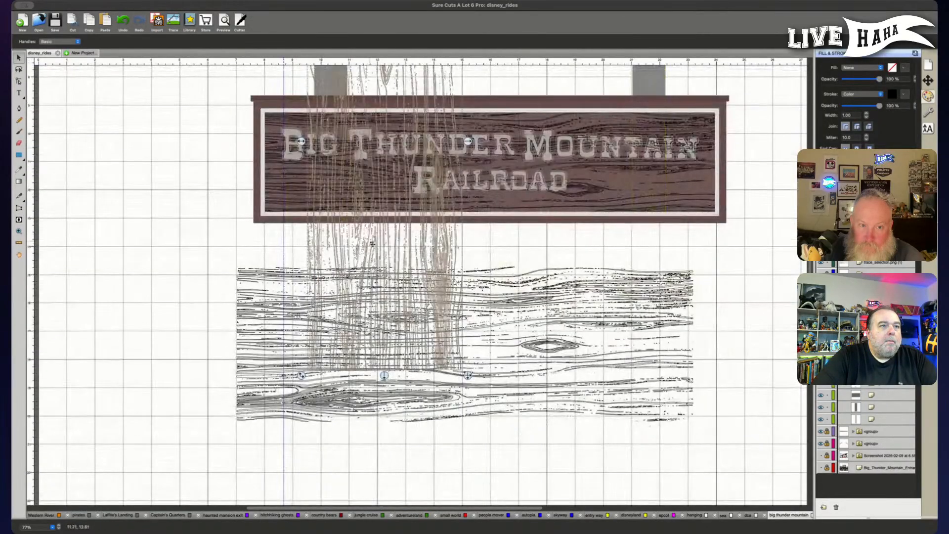
{"action": "left_click_drag", "start_coordinate": [468, 376], "coordinate": [425, 306]}
{"action": "scroll", "coordinate": [243, 331], "scroll_direction": "up", "scroll_amount": 8}
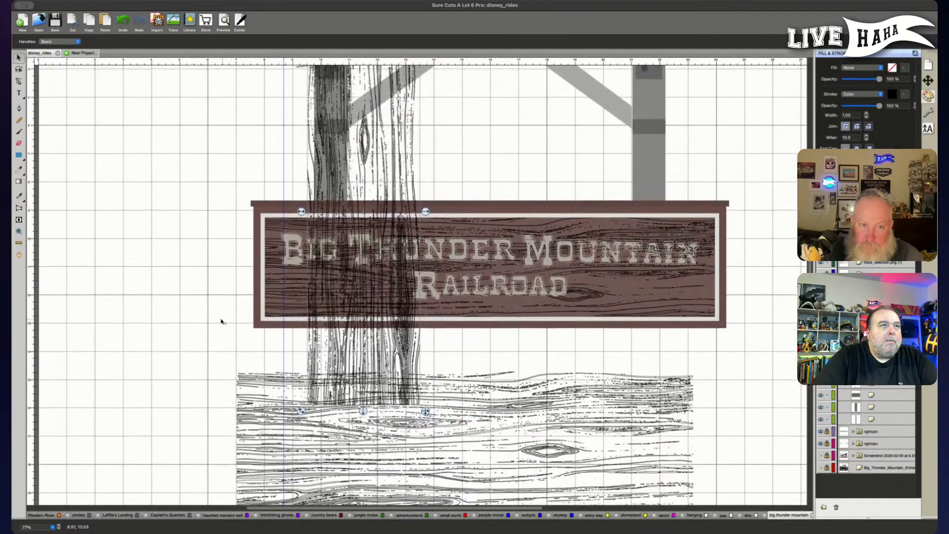
Fine-tune the vertical grain's horizontal position and narrow it to about 3.9 wide, centring its knot on the left post.
{"action": "left_click_drag", "start_coordinate": [293, 291], "coordinate": [272, 290]}
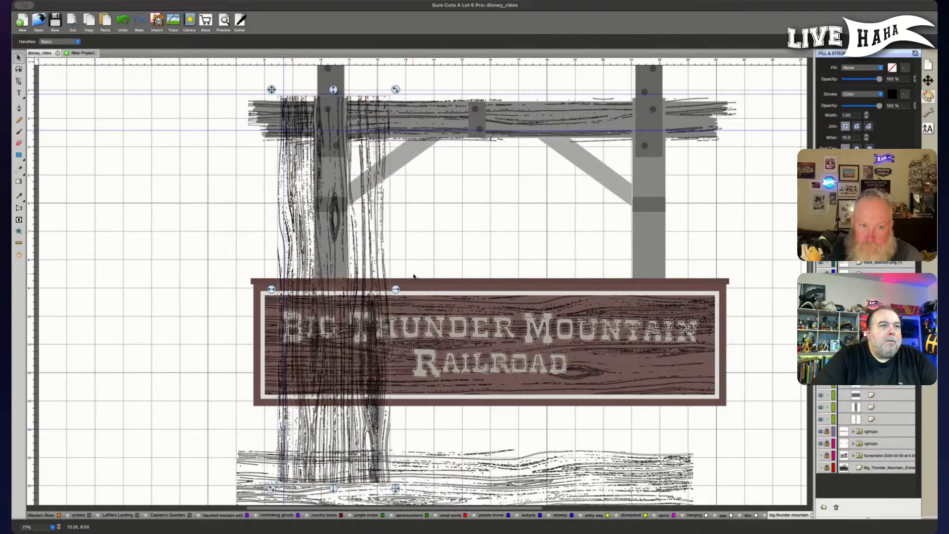
{"action": "left_click_drag", "start_coordinate": [287, 286], "coordinate": [260, 289]}
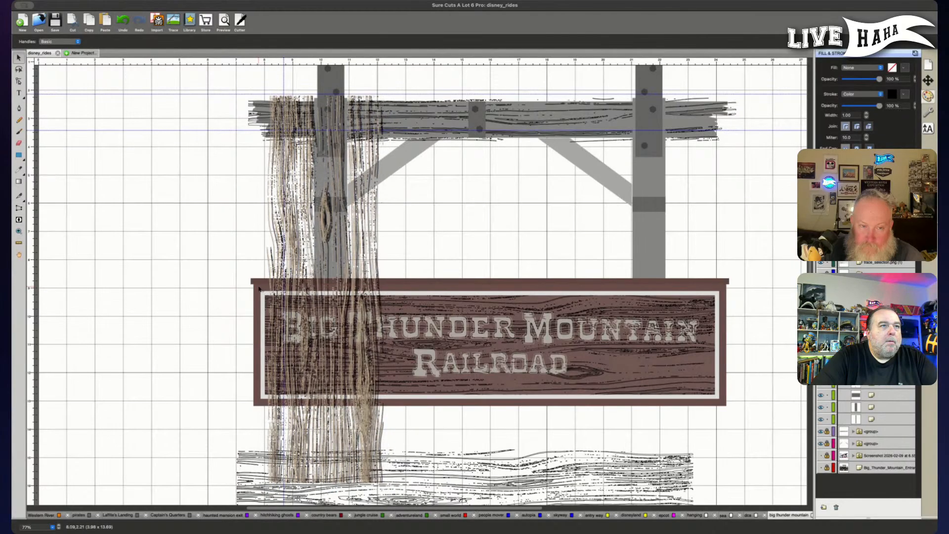
{"action": "key", "text": "Left"}
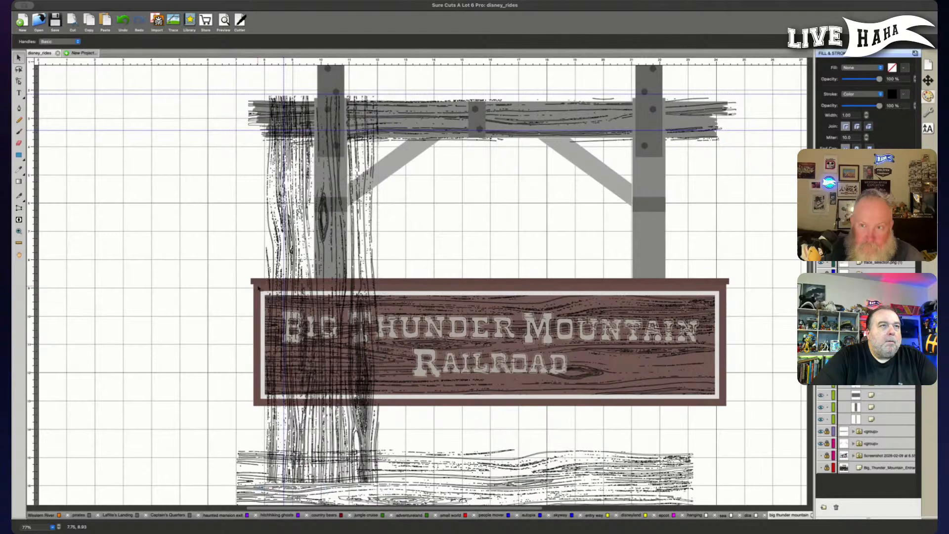
{"action": "key", "text": "Left"}
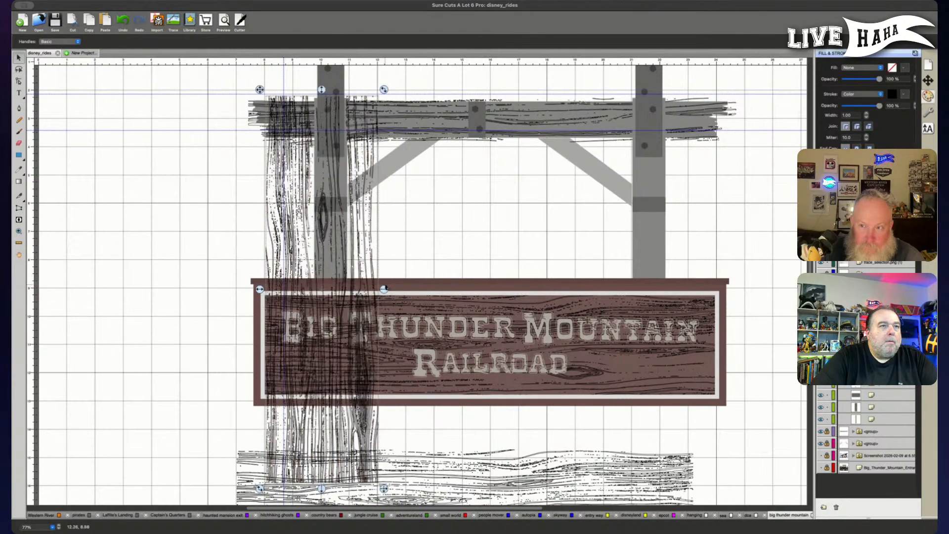
{"action": "left_click_drag", "start_coordinate": [384, 288], "coordinate": [391, 289]}
{"action": "left_click_drag", "start_coordinate": [260, 288], "coordinate": [273, 288]}
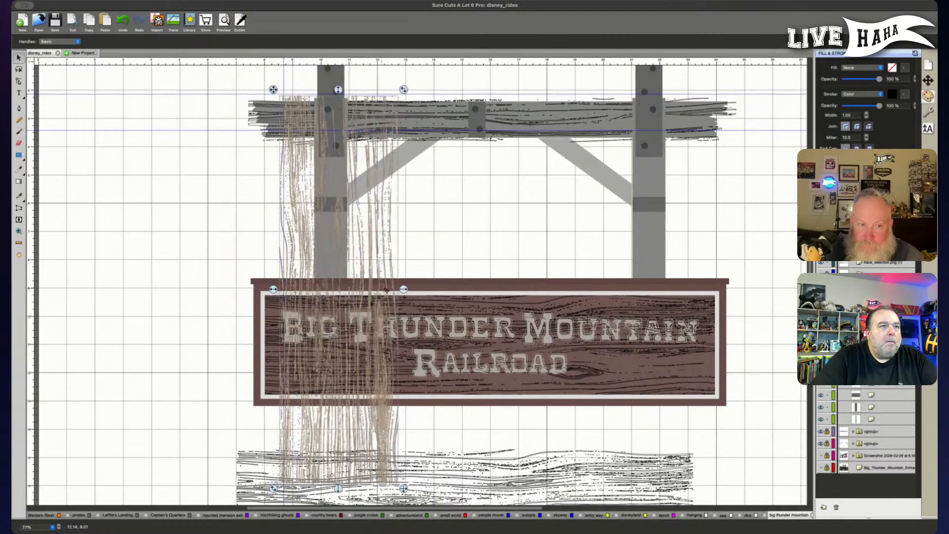
{"action": "left_click_drag", "start_coordinate": [403, 288], "coordinate": [396, 289]}
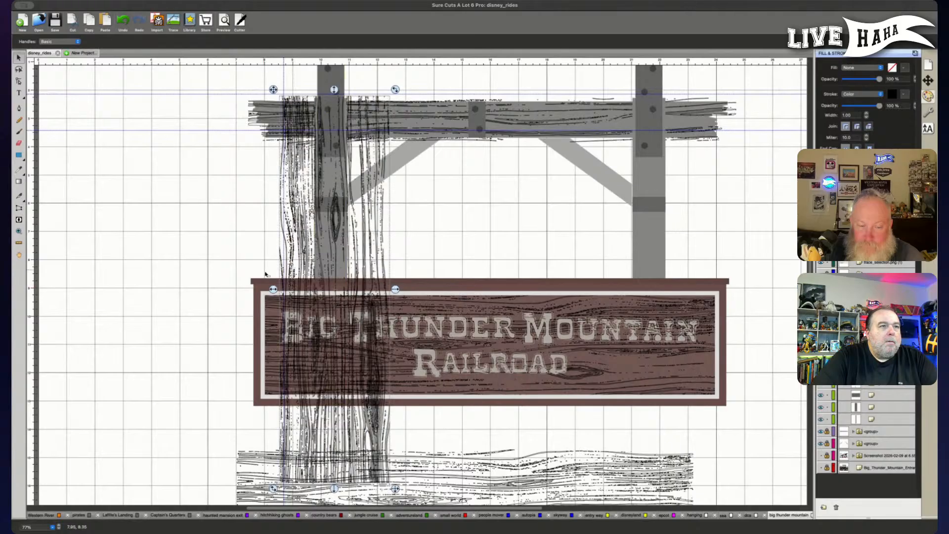
Raise the vertical grain above the left post's upper end and place a duplicate, set slightly lower, over the right post.
{"action": "scroll", "coordinate": [334, 138], "scroll_direction": "up", "scroll_amount": 2}
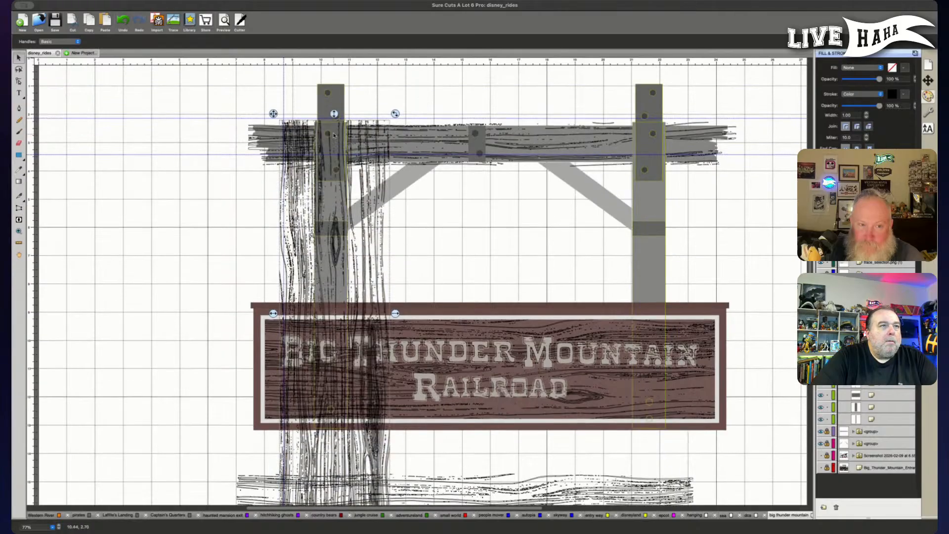
{"action": "left_click_drag", "start_coordinate": [334, 116], "coordinate": [334, 72]}
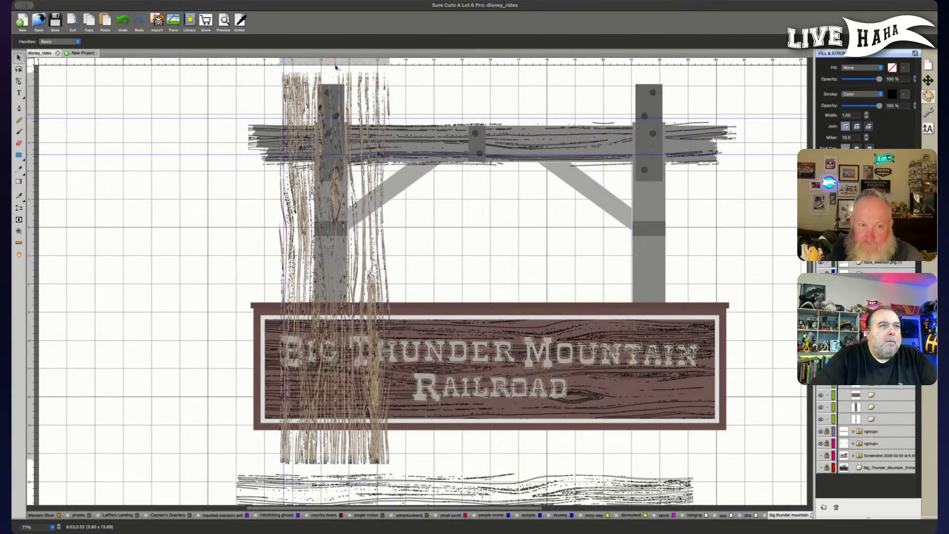
{"action": "left_click_drag", "start_coordinate": [335, 70], "coordinate": [335, 63]}
{"action": "scroll", "coordinate": [212, 311], "scroll_direction": "up", "scroll_amount": 3}
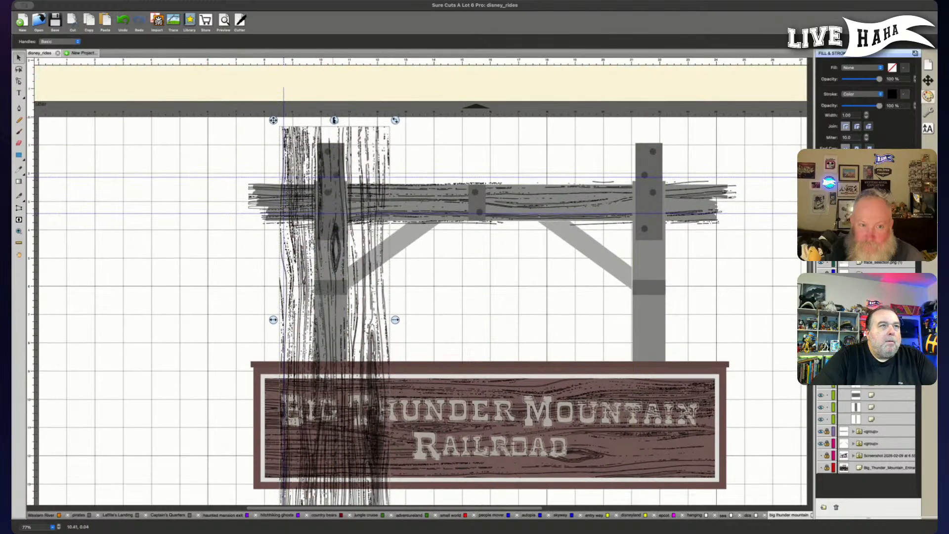
{"action": "left_click_drag", "start_coordinate": [333, 119], "coordinate": [334, 114]}
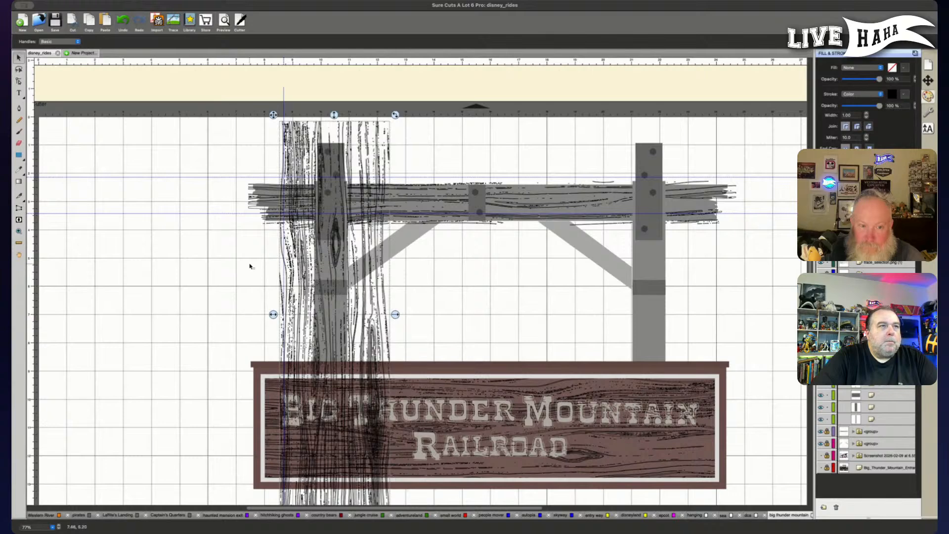
{"action": "left_click_drag", "start_coordinate": [271, 117], "coordinate": [557, 157], "text": "alt"}
{"action": "left_click", "coordinate": [746, 265]}
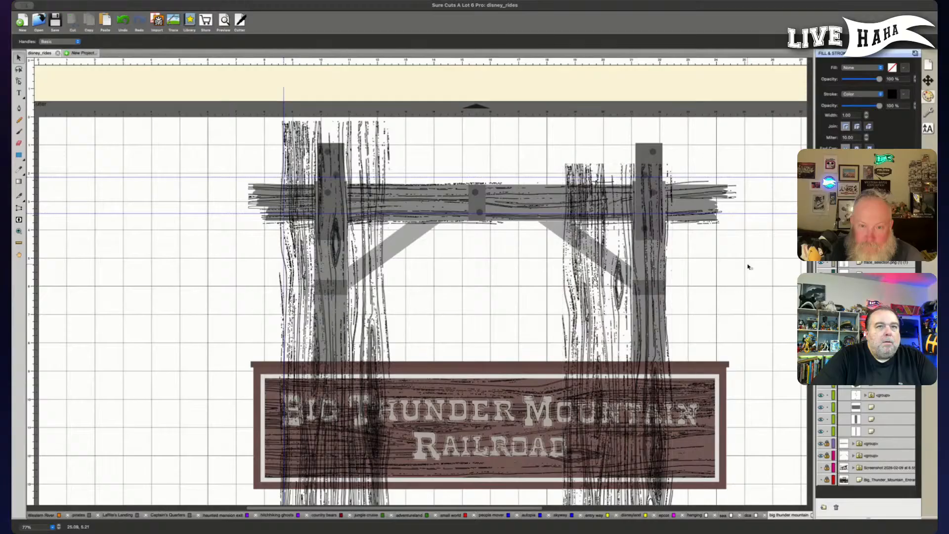
Identify the left vertical grain layer and delete its nodes that lie to the right of the left post.
{"action": "scroll", "coordinate": [747, 264], "scroll_direction": "down", "scroll_amount": 2}
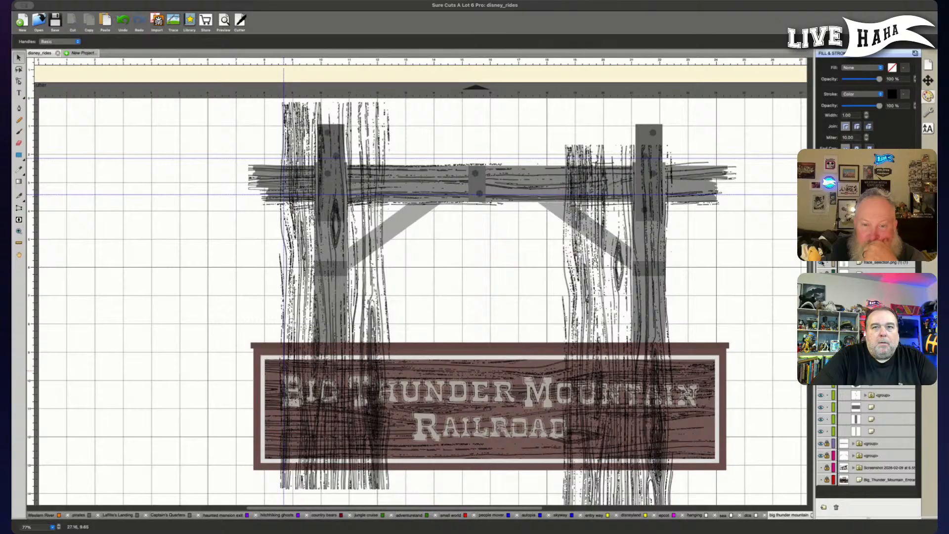
{"action": "left_click", "coordinate": [822, 263]}
{"action": "left_click", "coordinate": [821, 263]}
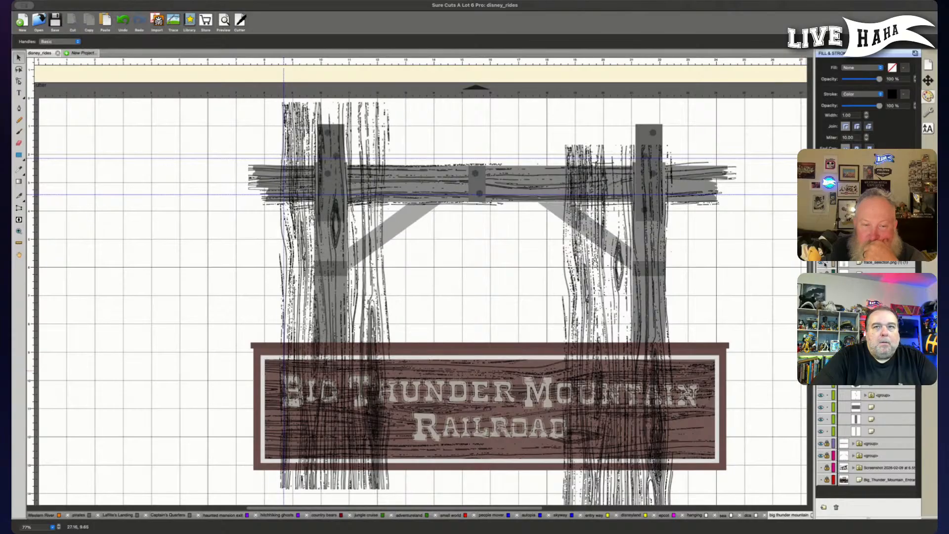
{"action": "left_click", "coordinate": [872, 266]}
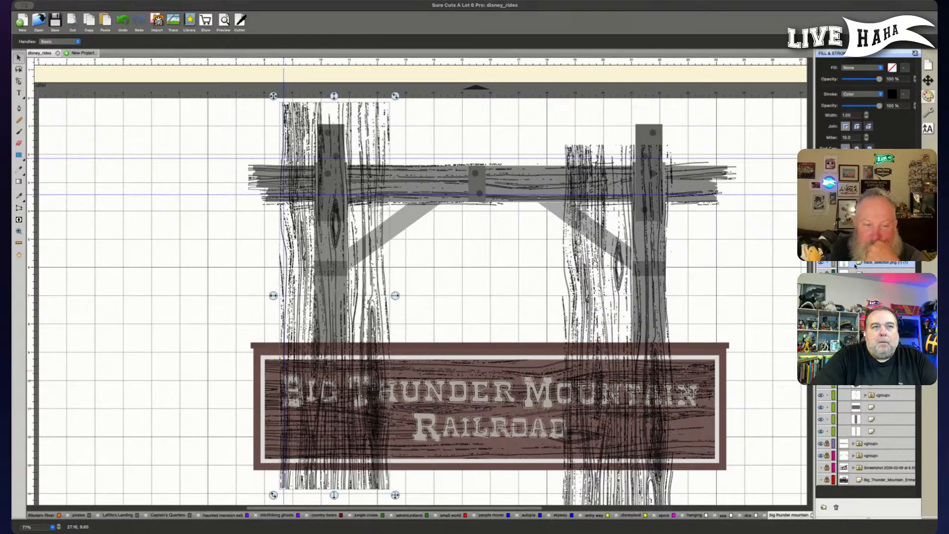
{"action": "key", "text": "a"}
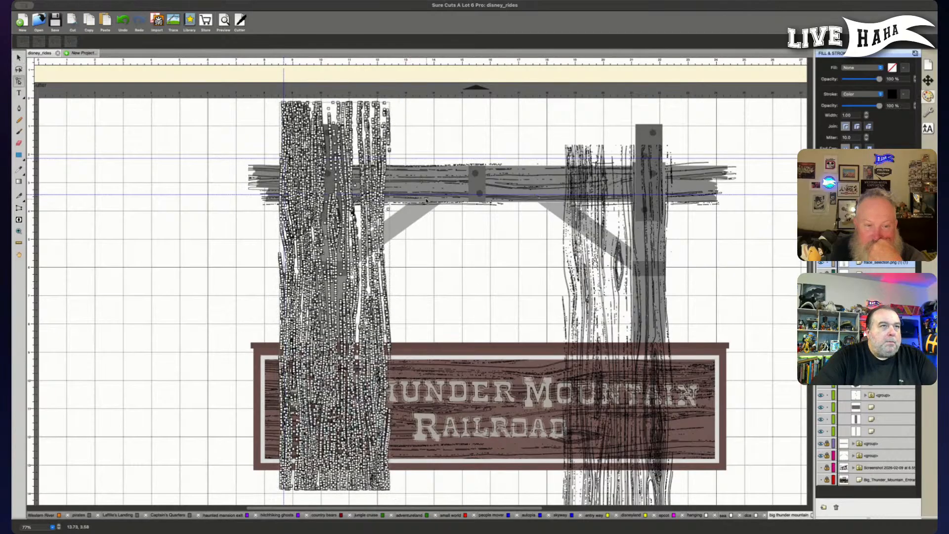
{"action": "left_click", "coordinate": [418, 143]}
{"action": "left_click_drag", "start_coordinate": [421, 93], "coordinate": [358, 499]}
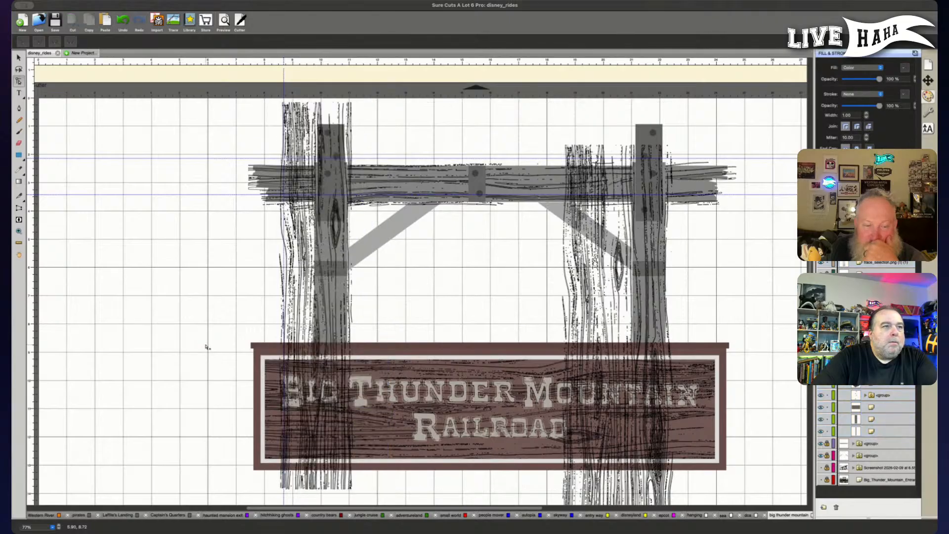
Delete the left grain's nodes that overlap the sign and the uppermost ones above the left post.
{"action": "scroll", "coordinate": [206, 346], "scroll_direction": "down", "scroll_amount": 4}
{"action": "mouse_move", "coordinate": [244, 413]}
{"action": "left_mouse_down"}
{"action": "mouse_move", "coordinate": [345, 379]}
{"action": "mouse_move", "coordinate": [432, 325]}
{"action": "mouse_move", "coordinate": [420, 267]}
{"action": "mouse_move", "coordinate": [410, 265]}
{"action": "left_mouse_up"}
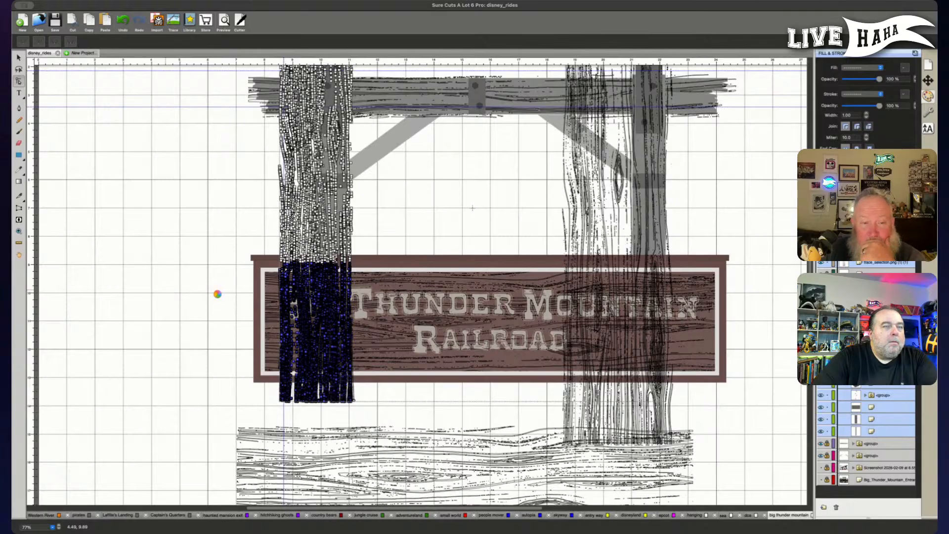
{"action": "scroll", "coordinate": [218, 296], "scroll_direction": "up", "scroll_amount": 5}
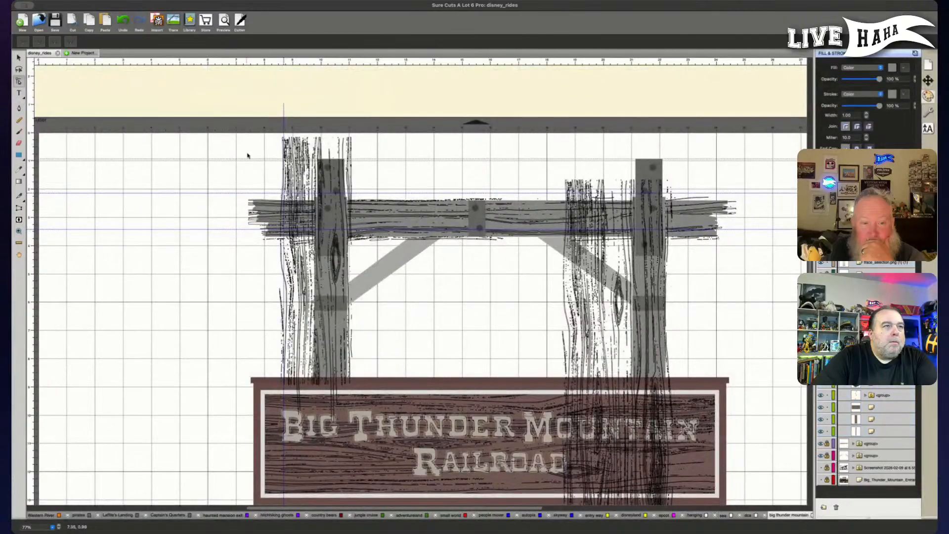
{"action": "left_click_drag", "start_coordinate": [252, 126], "coordinate": [387, 154]}
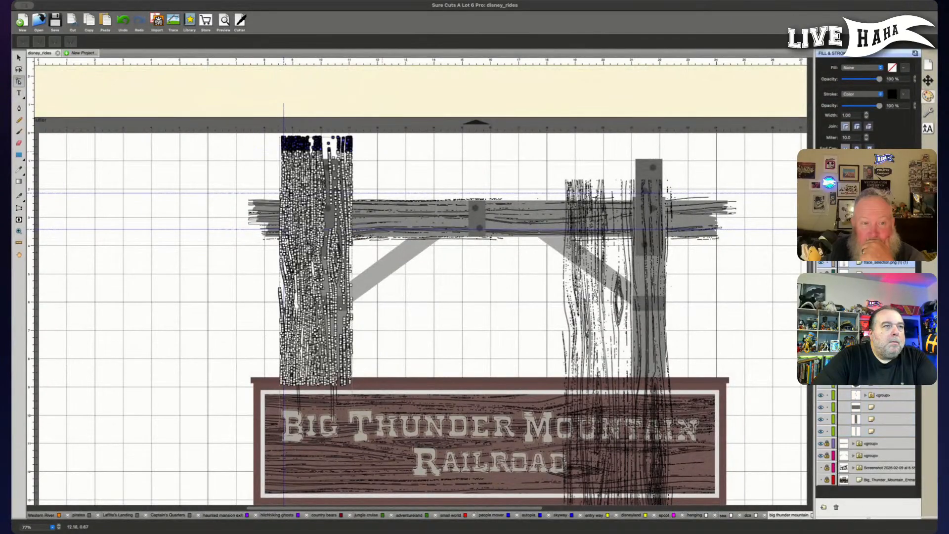
{"action": "left_click", "coordinate": [247, 159]}
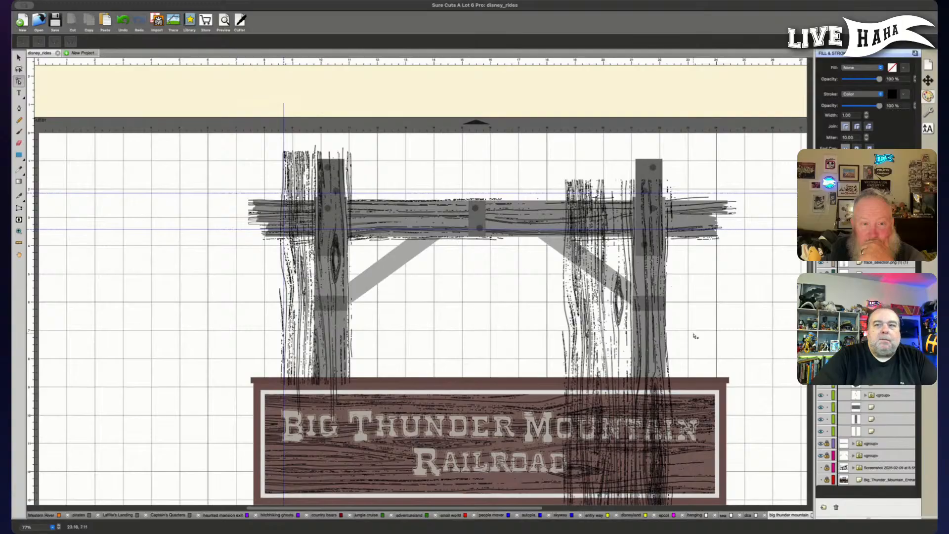
Try to lower the grey shapes of both posts slightly, leaving their uppermost bolts out of the selection.
{"action": "left_click", "coordinate": [888, 409]}
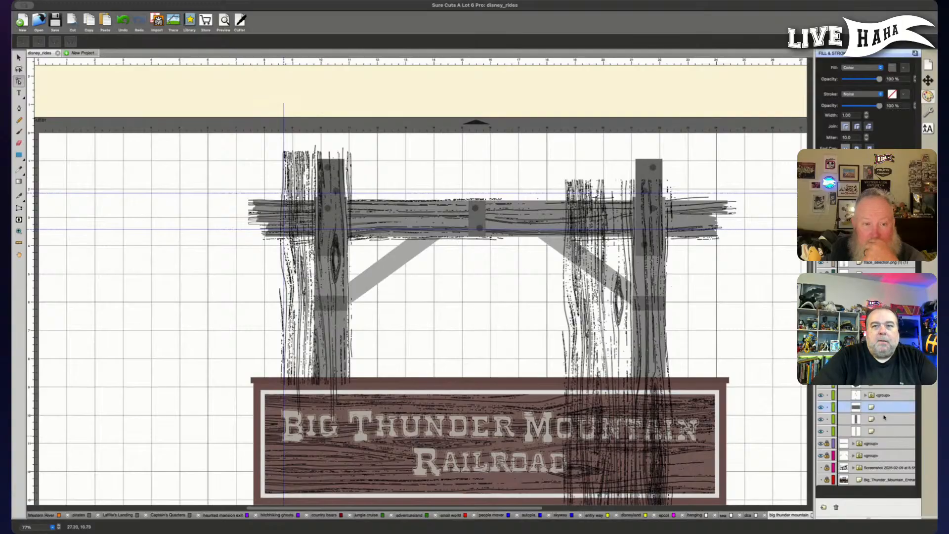
{"action": "key", "text": "v"}
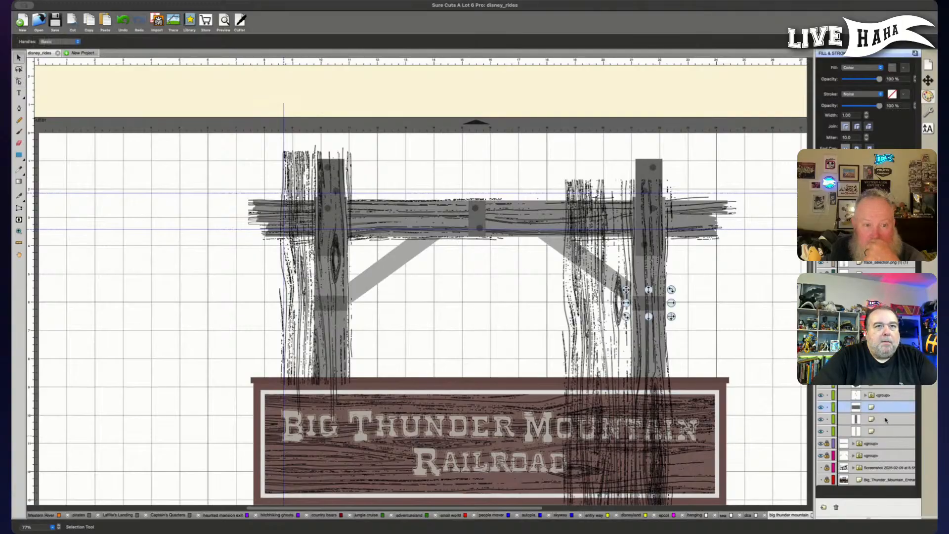
{"action": "left_click", "coordinate": [888, 420], "text": "shift"}
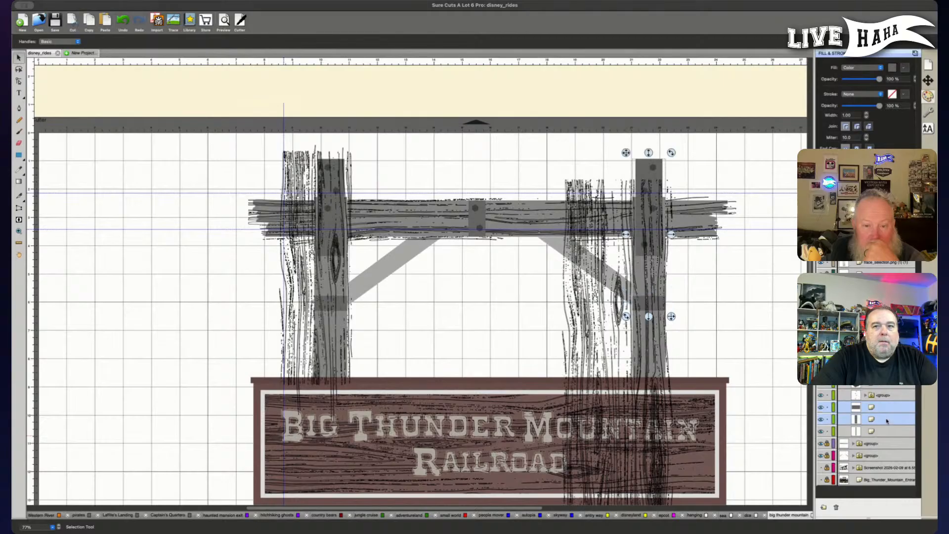
{"action": "scroll", "coordinate": [876, 409], "scroll_direction": "up", "scroll_amount": 3}
{"action": "left_click", "coordinate": [876, 383]}
{"action": "left_click", "coordinate": [876, 408], "text": "shift"}
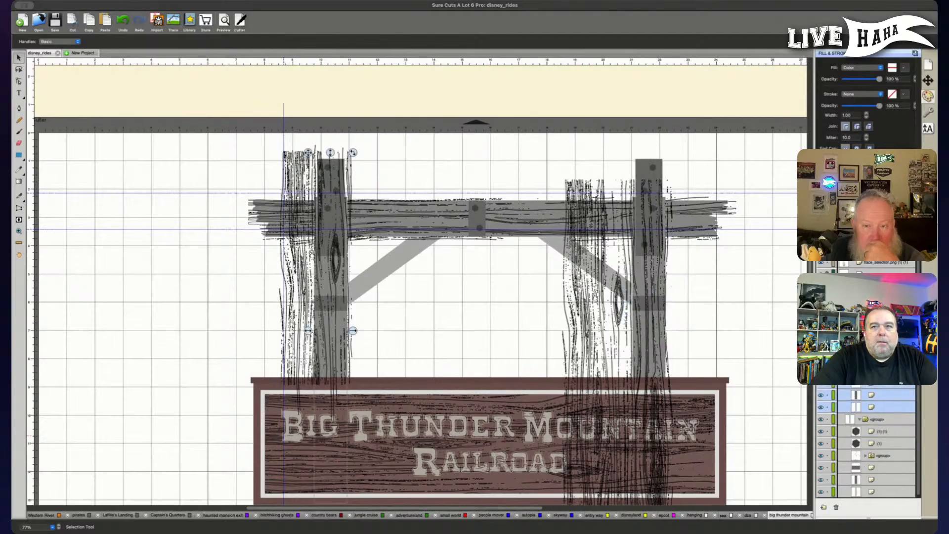
{"action": "left_click", "coordinate": [886, 482]}
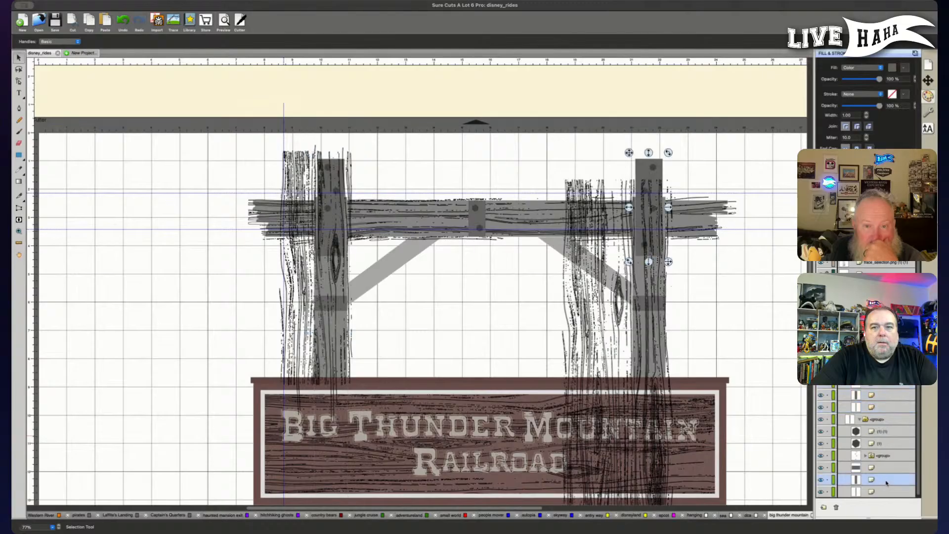
{"action": "left_click", "coordinate": [886, 470], "text": "shift"}
{"action": "left_click", "coordinate": [881, 394], "text": "shift"}
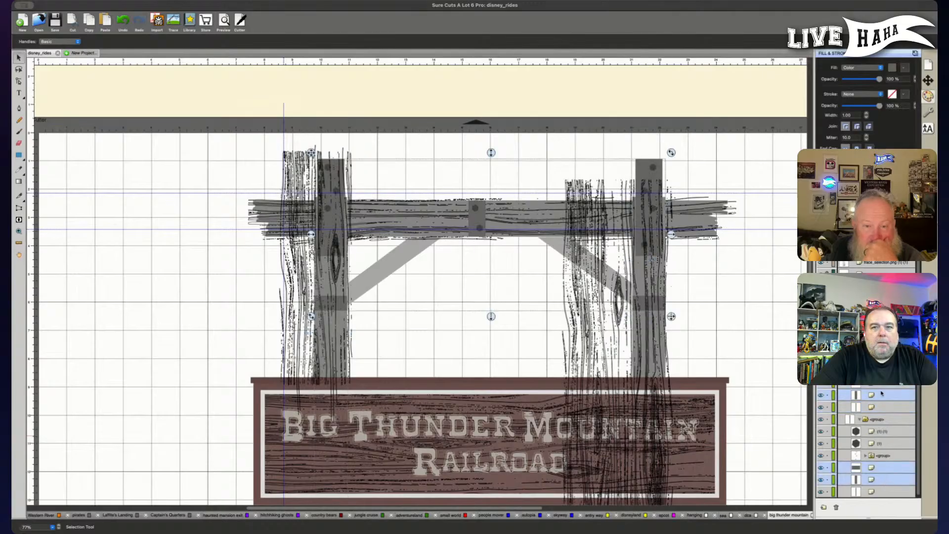
{"action": "key", "text": "Down"}
{"action": "key", "text": "Down"}
{"action": "key", "text": "Down"}
{"action": "key", "text": "Down"}
{"action": "key", "text": "Down"}
{"action": "key", "text": "Down"}
{"action": "key", "text": "Down"}
{"action": "key", "text": "Down"}
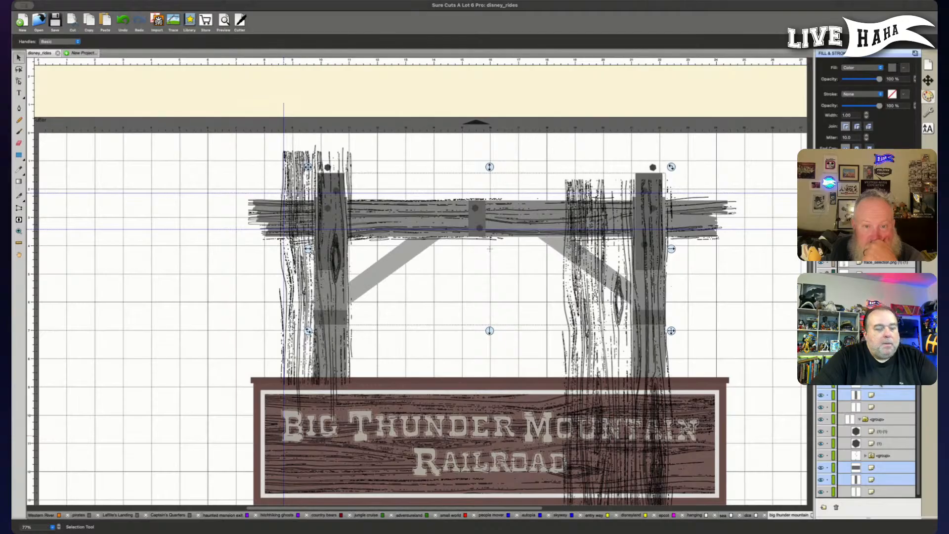
{"action": "scroll", "coordinate": [752, 396], "scroll_direction": "down", "scroll_amount": 3}
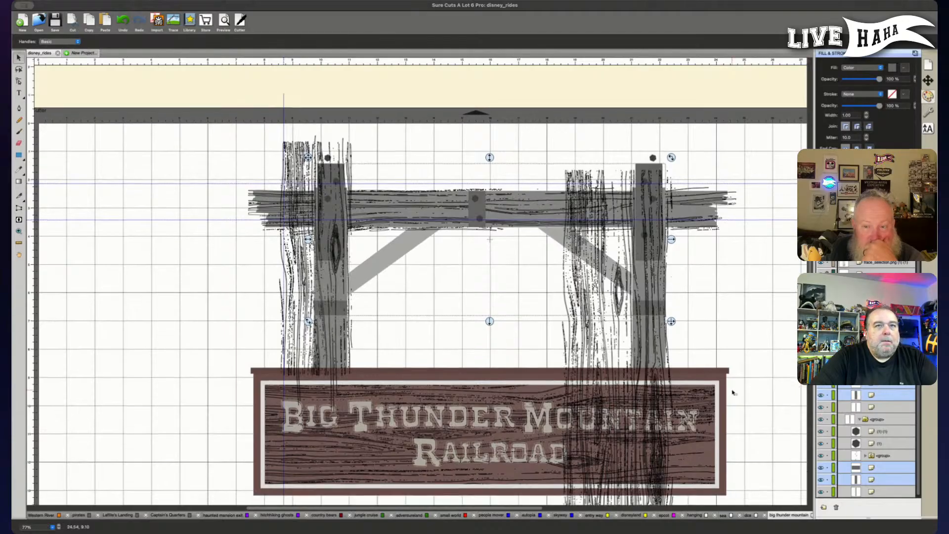
{"action": "scroll", "coordinate": [767, 392], "scroll_direction": "up", "scroll_amount": 2}
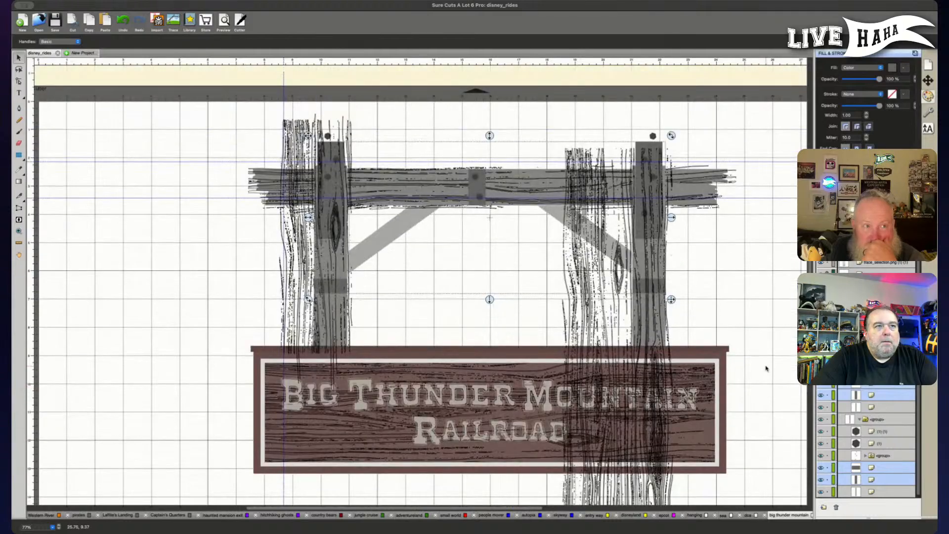
Undo the downward move of the post shapes and clear the selection.
{"action": "key", "text": "Up"}
{"action": "key", "text": "Up"}
{"action": "key", "text": "Up"}
{"action": "key", "text": "Up"}
{"action": "key", "text": "Up"}
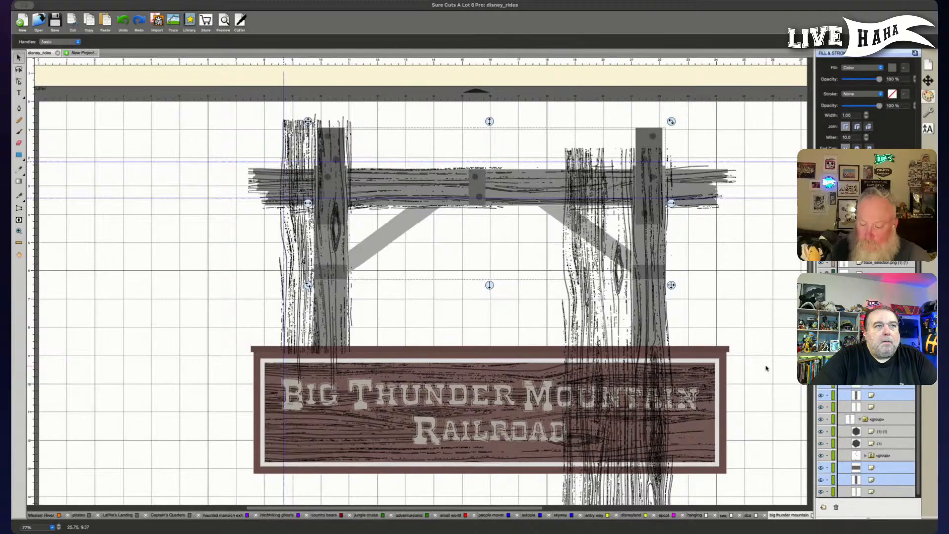
{"action": "left_click", "coordinate": [762, 322]}
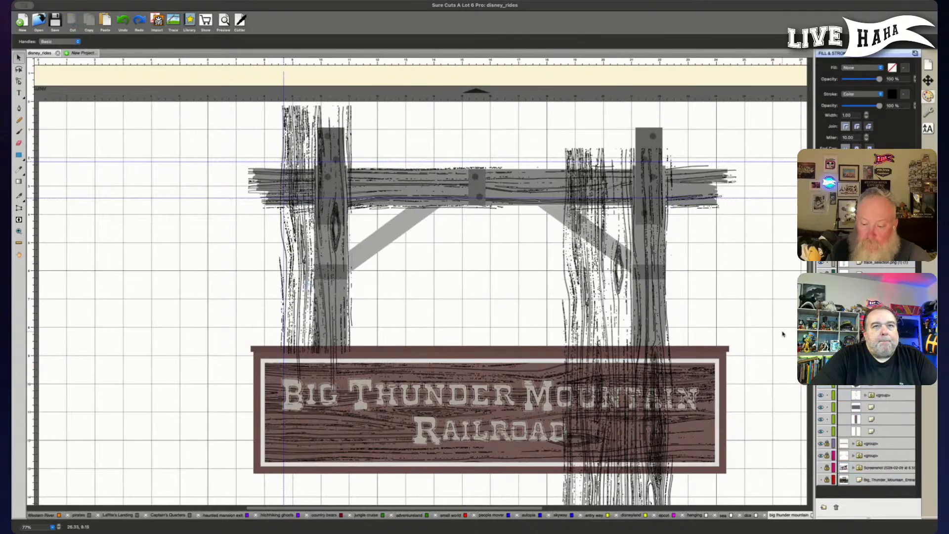
Select all parts of both posts, including the bolts, and lower them until their upper ends sit near the beam's upper edge.
{"action": "left_click", "coordinate": [878, 422]}
{"action": "left_click", "coordinate": [889, 393], "text": "shift"}
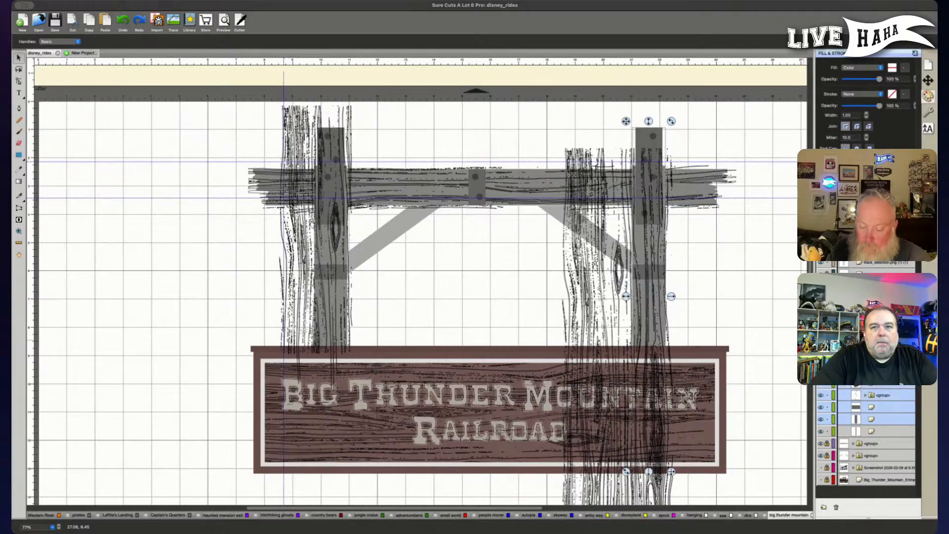
{"action": "left_click", "coordinate": [860, 346]}
{"action": "scroll", "coordinate": [868, 445], "scroll_direction": "down", "scroll_amount": 3}
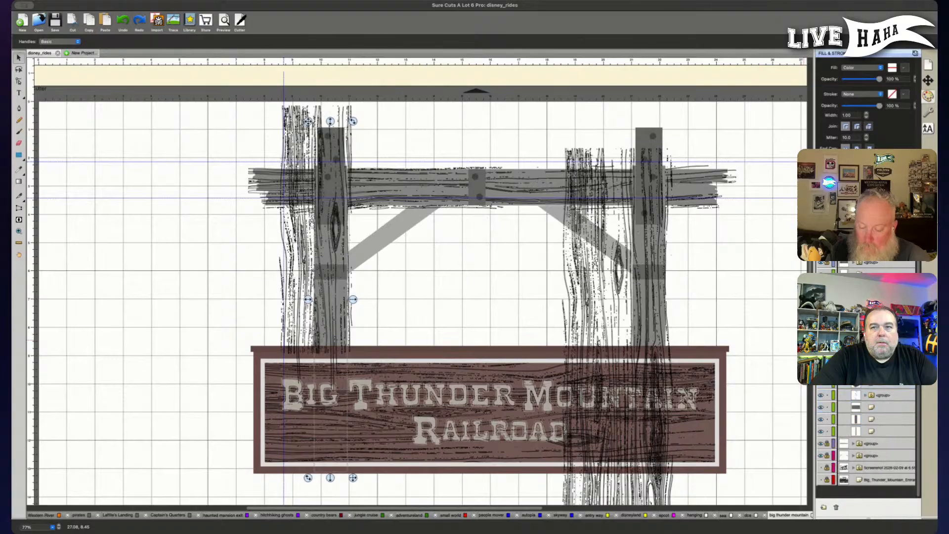
{"action": "left_click", "coordinate": [885, 421], "text": "shift"}
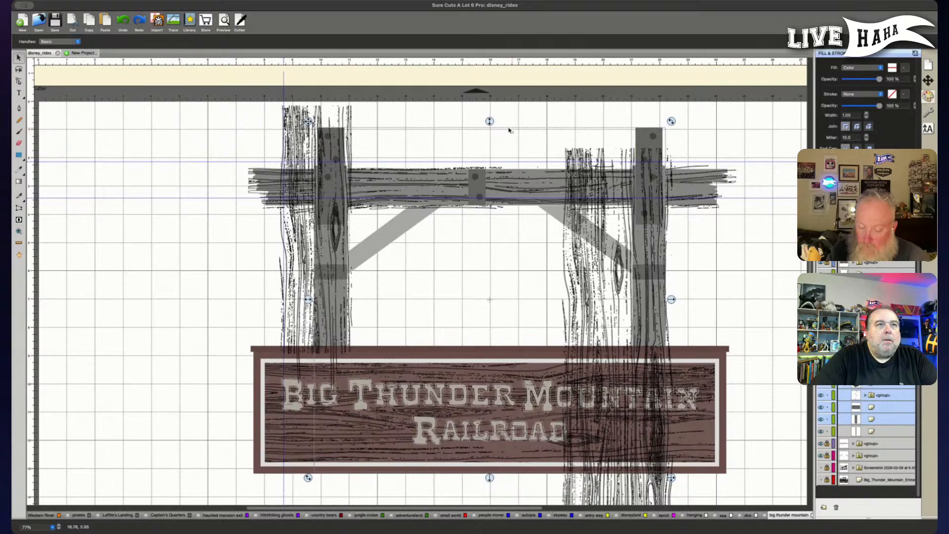
{"action": "left_click_drag", "start_coordinate": [490, 122], "coordinate": [492, 167]}
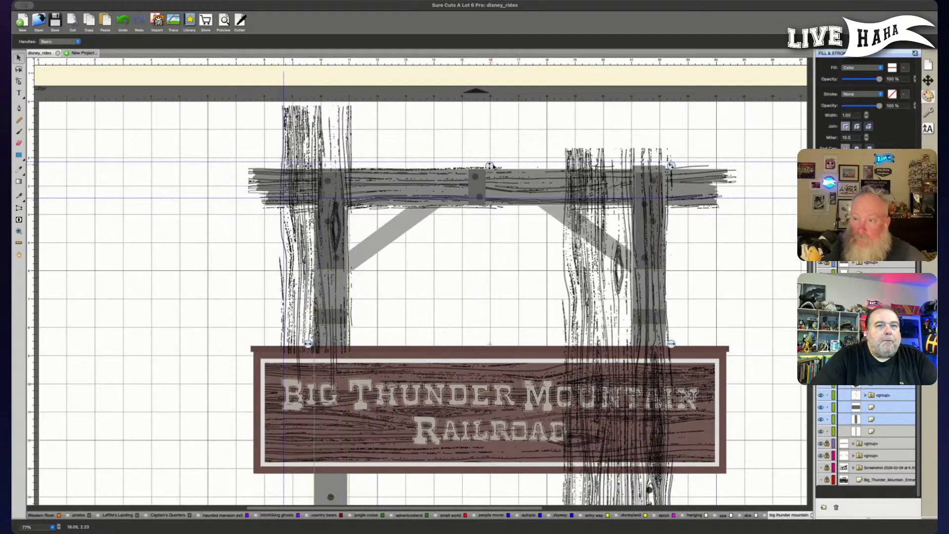
Show the reference photo and toggle the beam and post artwork to compare how the posts meet the beam, restoring the visibility.
{"action": "scroll", "coordinate": [800, 417], "scroll_direction": "down", "scroll_amount": 2}
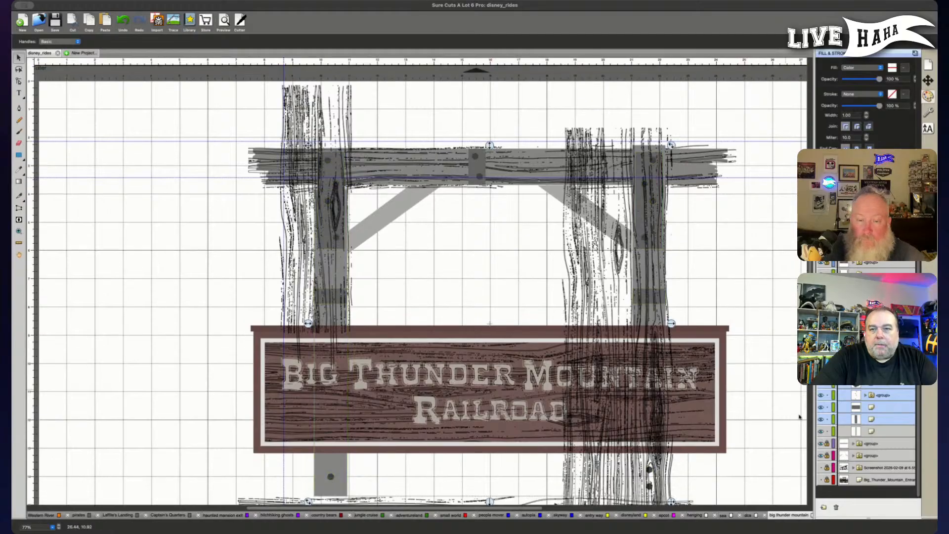
{"action": "left_click", "coordinate": [821, 480]}
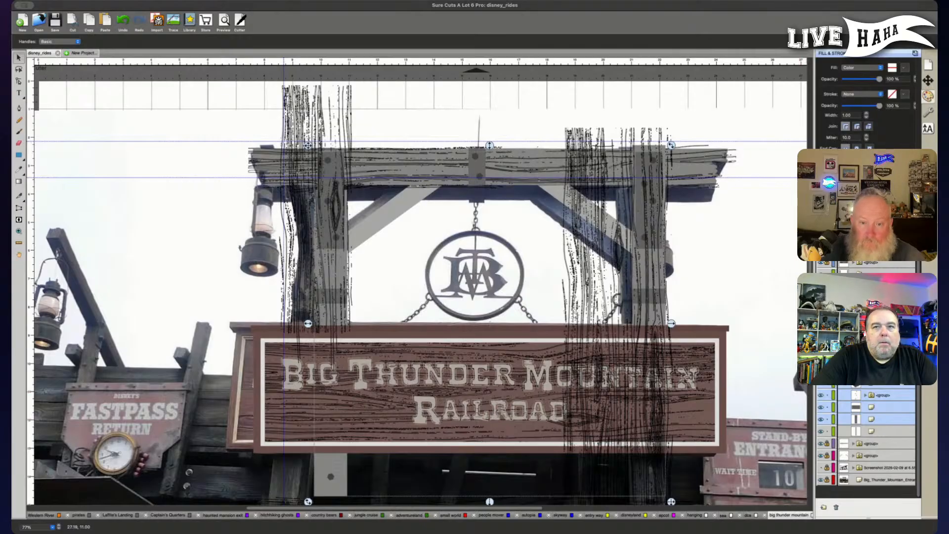
{"action": "left_click", "coordinate": [821, 432]}
{"action": "left_click", "coordinate": [822, 432]}
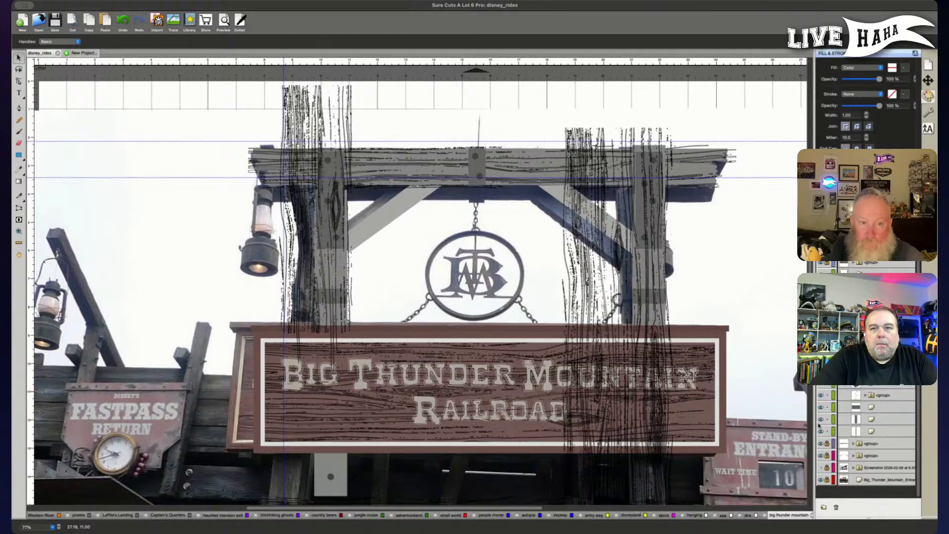
{"action": "left_click", "coordinate": [821, 444]}
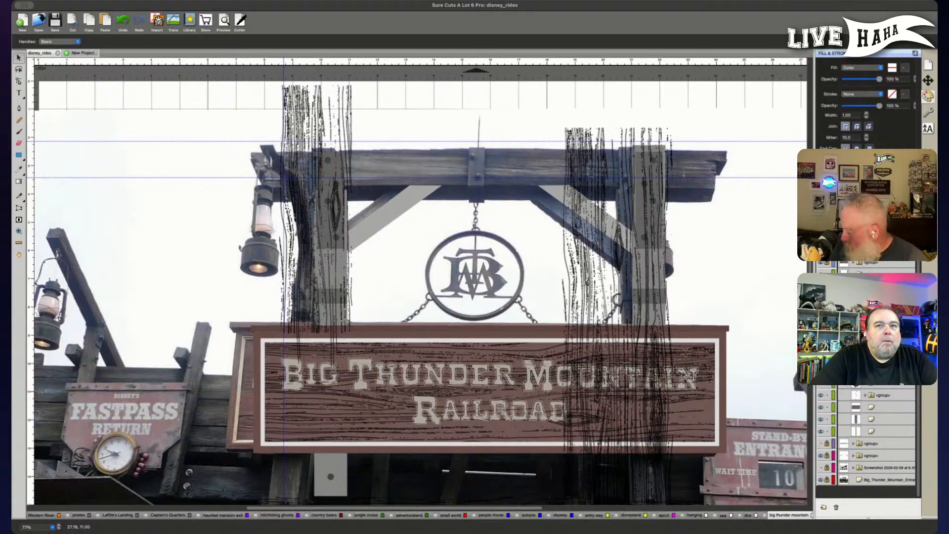
{"action": "left_click", "coordinate": [822, 371]}
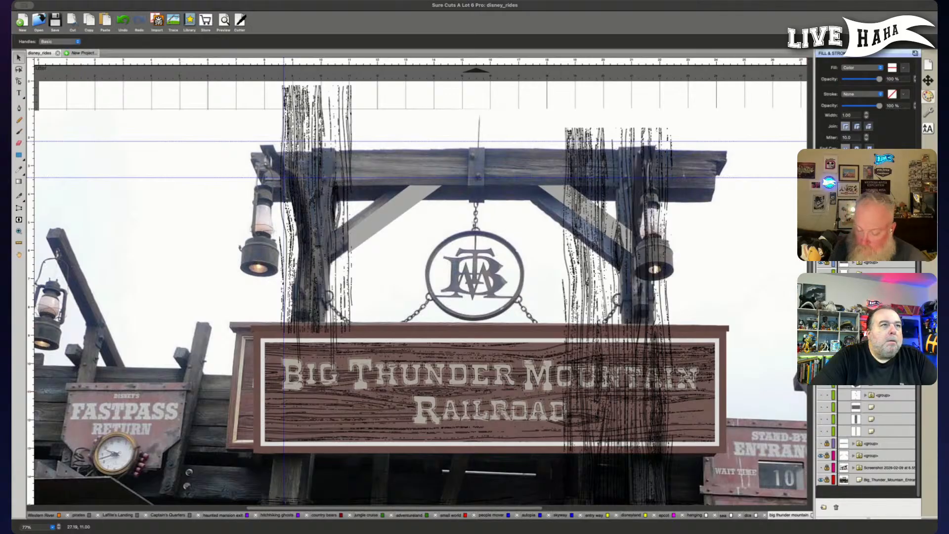
{"action": "left_click", "coordinate": [822, 371]}
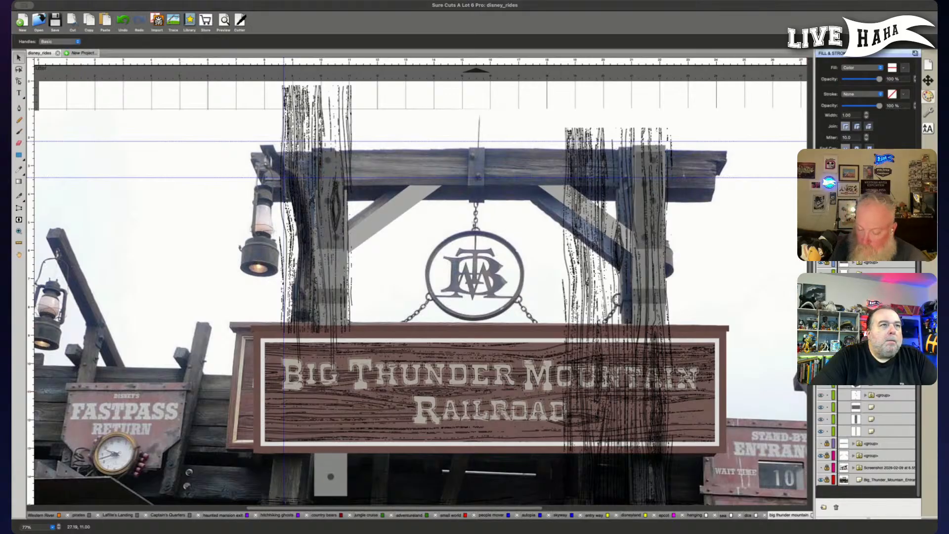
{"action": "left_click", "coordinate": [822, 479]}
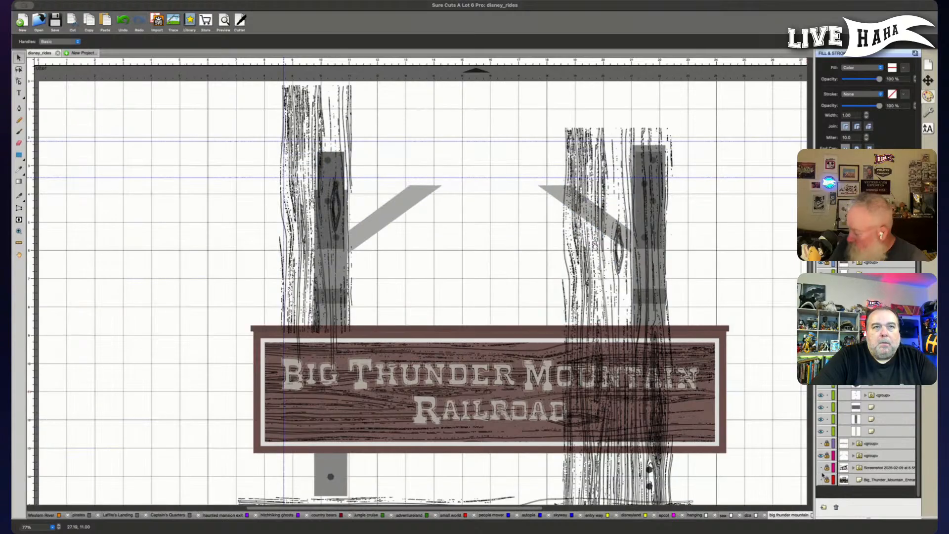
{"action": "left_click", "coordinate": [821, 444]}
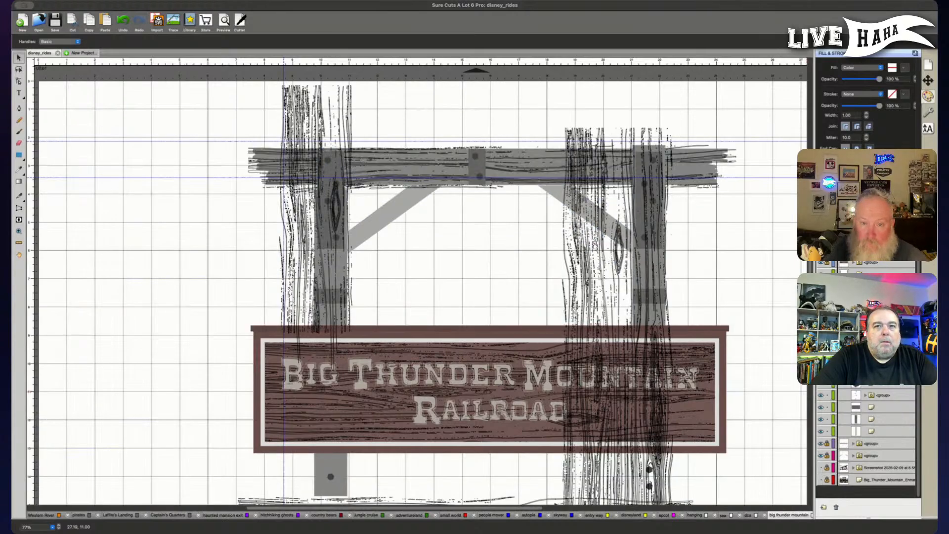
Select both posts' parts together and raise them slightly so their upper ends line up with the beam's upper edge, then deselect.
{"action": "left_click", "coordinate": [324, 482]}
{"action": "left_click", "coordinate": [884, 371], "text": "super"}
{"action": "left_click", "coordinate": [884, 383], "text": "super"}
{"action": "left_click", "coordinate": [884, 397], "text": "super"}
{"action": "left_click", "coordinate": [883, 408], "text": "super"}
{"action": "left_click", "coordinate": [883, 421], "text": "super"}
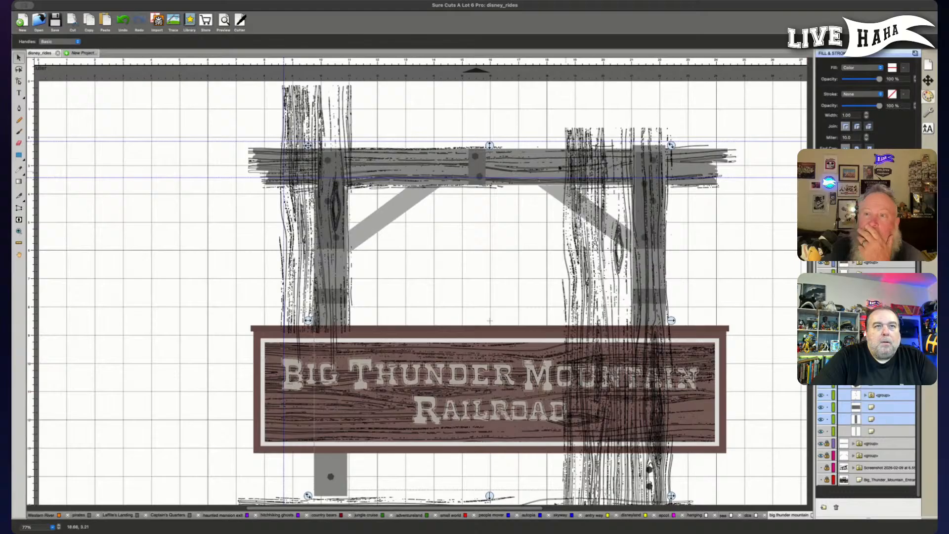
{"action": "left_click_drag", "start_coordinate": [490, 147], "coordinate": [490, 139]}
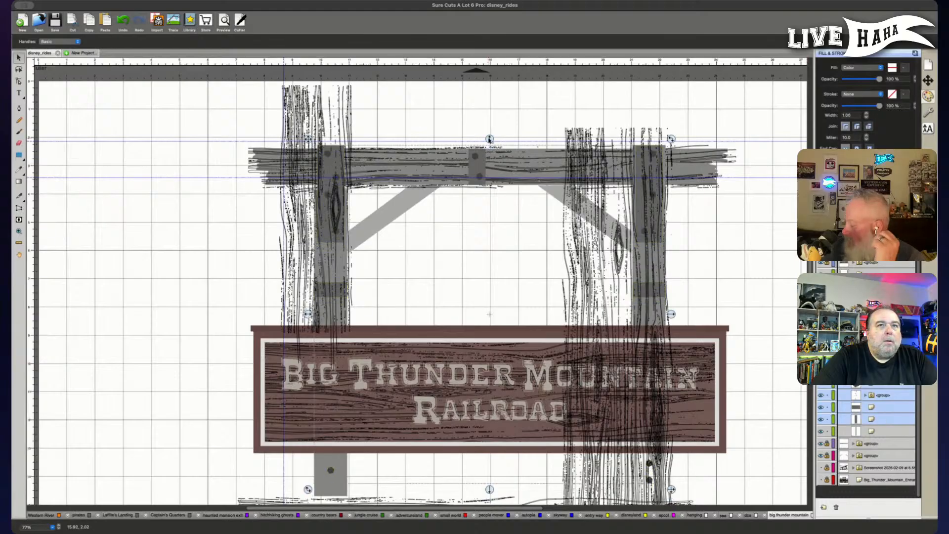
{"action": "left_click", "coordinate": [726, 210]}
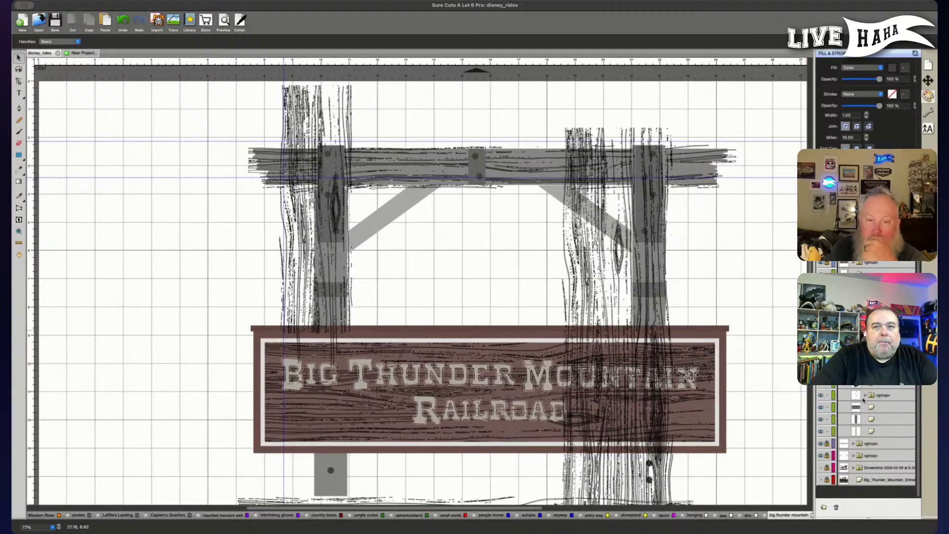
Delete the left vertical grain's nodes above the beam and those lying to the left of the left post.
{"action": "scroll", "coordinate": [866, 445], "scroll_direction": "up", "scroll_amount": 2}
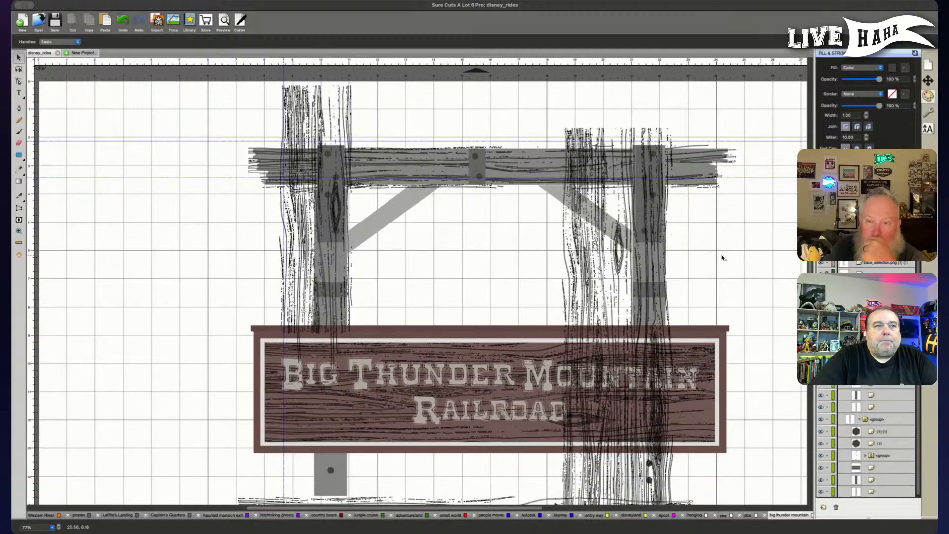
{"action": "key", "text": "a"}
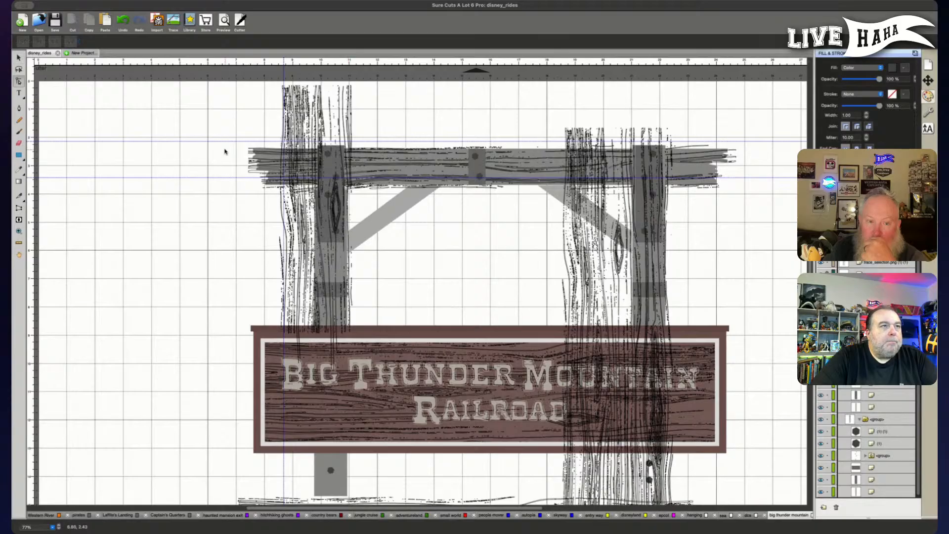
{"action": "left_click_drag", "start_coordinate": [247, 73], "coordinate": [350, 138]}
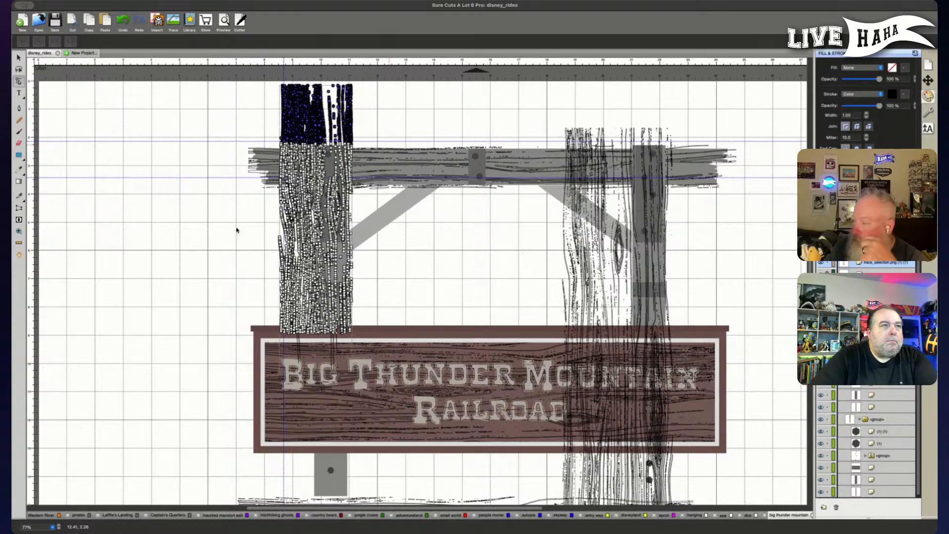
{"action": "key", "text": "Delete"}
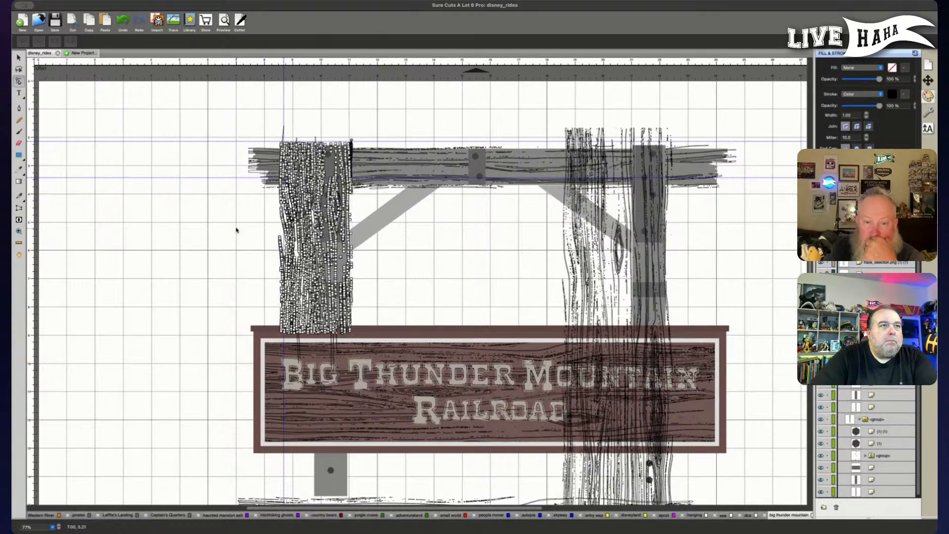
{"action": "left_click", "coordinate": [233, 229]}
{"action": "left_click_drag", "start_coordinate": [236, 116], "coordinate": [312, 366]}
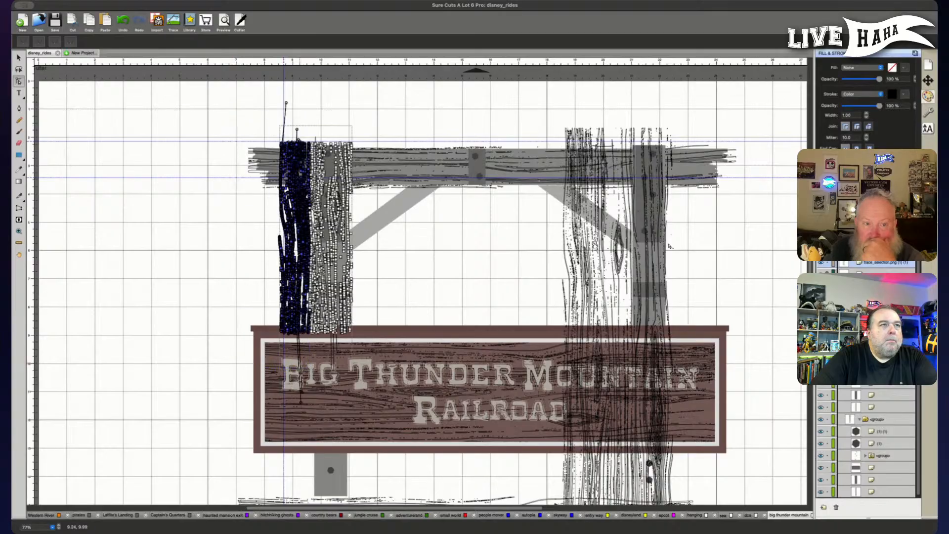
{"action": "key", "text": "Delete"}
Delete the right vertical grain's nodes above the beam and those between the beam and sign to the left of the right post.
{"action": "left_click_drag", "start_coordinate": [527, 108], "coordinate": [713, 146]}
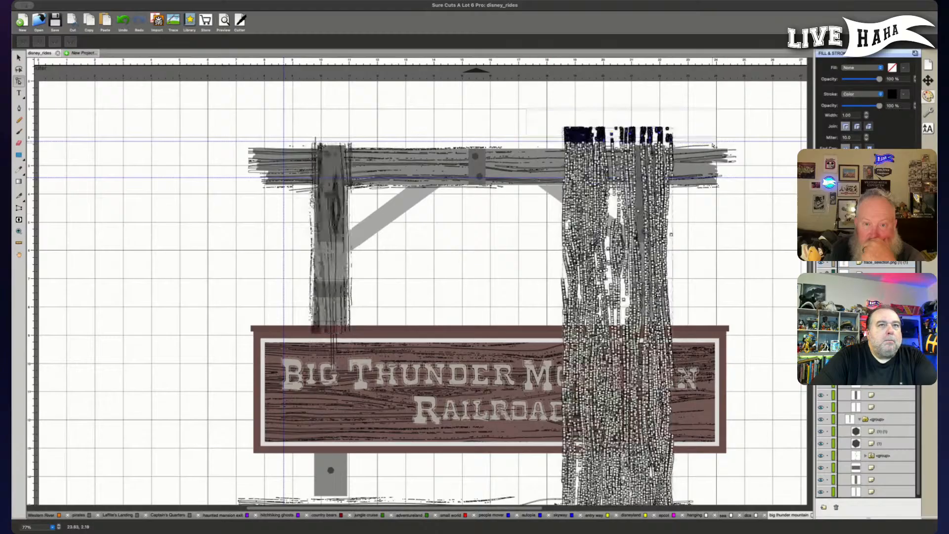
{"action": "key", "text": "Delete"}
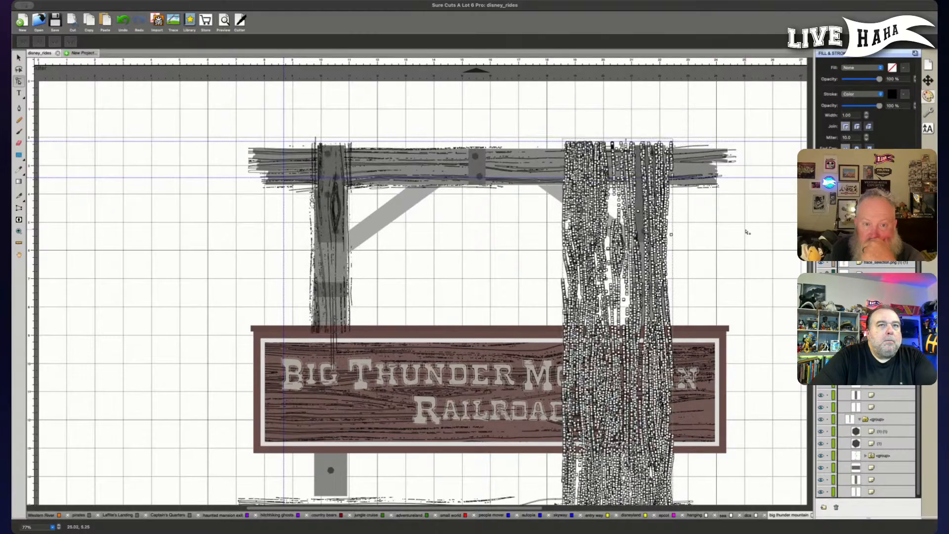
{"action": "left_click", "coordinate": [748, 232]}
{"action": "left_click_drag", "start_coordinate": [540, 114], "coordinate": [630, 349]}
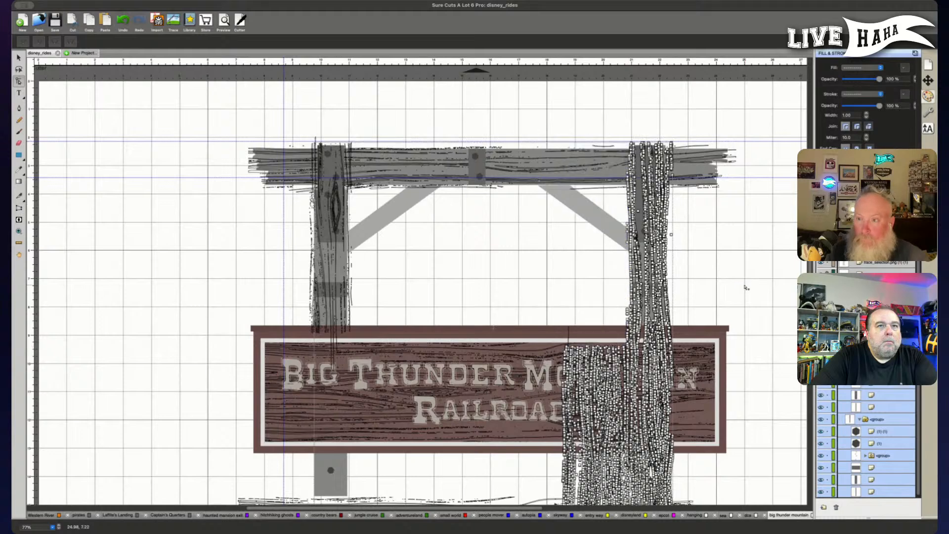
Delete all nodes of the right vertical grain that lie below the sign's upper edge, then deselect the grain.
{"action": "scroll", "coordinate": [744, 286], "scroll_direction": "down", "scroll_amount": 5}
{"action": "left_click_drag", "start_coordinate": [735, 425], "coordinate": [546, 199]}
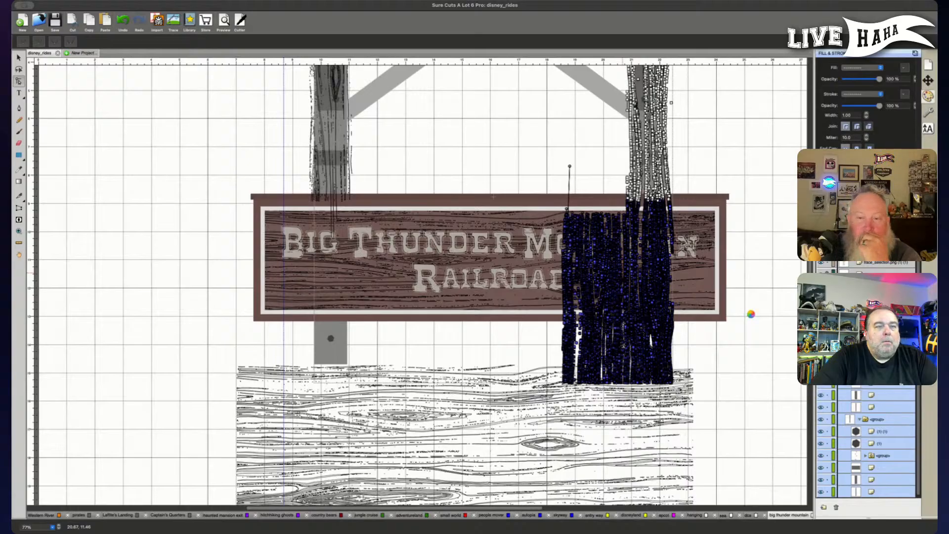
{"action": "scroll", "coordinate": [752, 314], "scroll_direction": "up", "scroll_amount": 6}
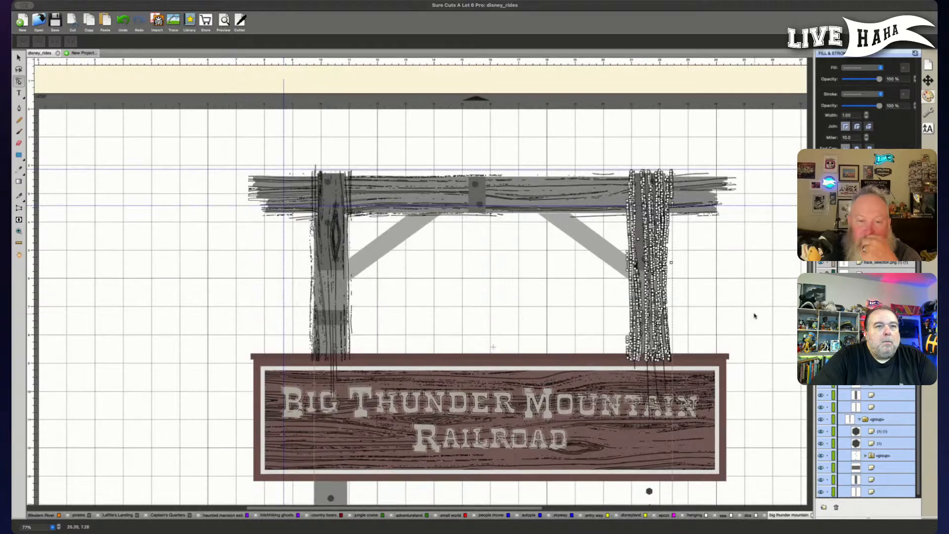
{"action": "scroll", "coordinate": [755, 316], "scroll_direction": "down", "scroll_amount": 5}
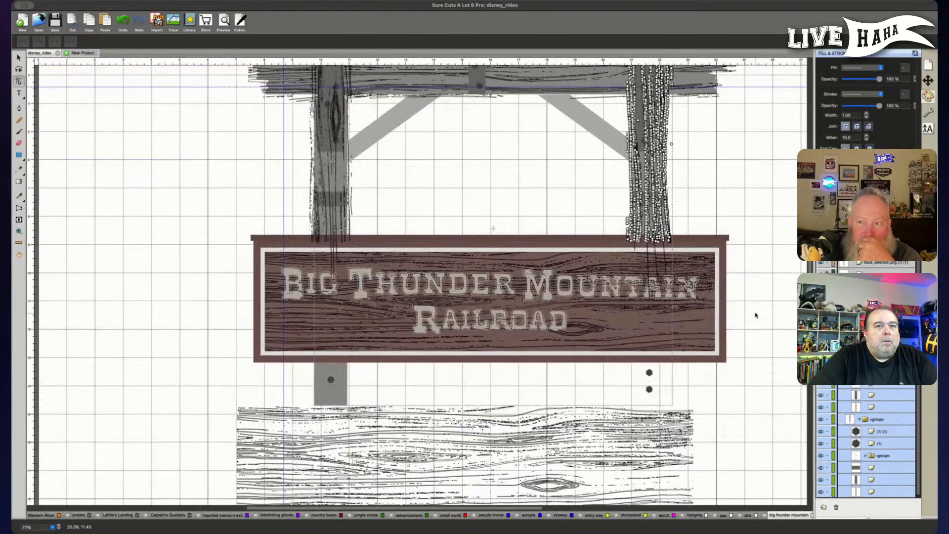
{"action": "key", "text": "v"}
{"action": "scroll", "coordinate": [755, 315], "scroll_direction": "down", "scroll_amount": 1}
{"action": "left_click", "coordinate": [755, 315]}
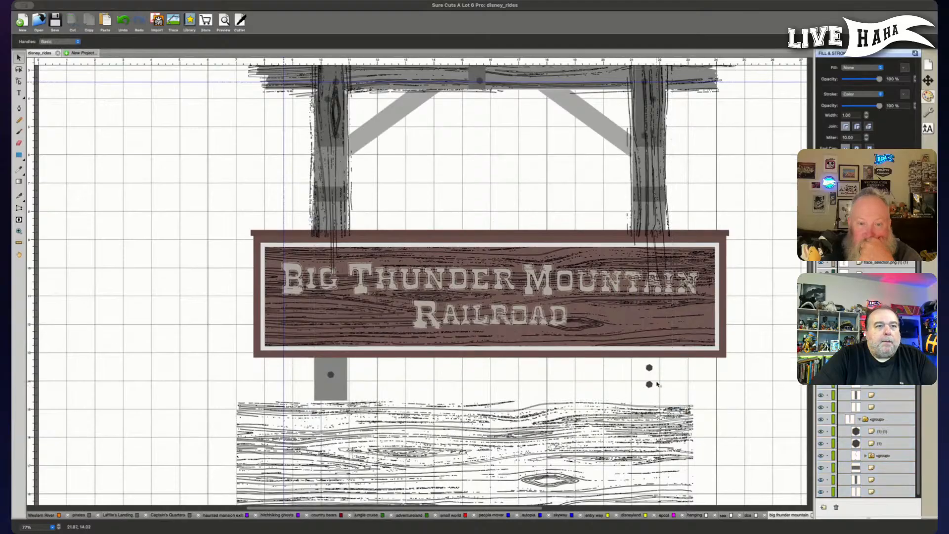
Examine the trimmed grain along the beam, both posts and the sign, including the area below the sign.
{"action": "scroll", "coordinate": [746, 354], "scroll_direction": "down", "scroll_amount": 5}
{"action": "scroll", "coordinate": [746, 354], "scroll_direction": "up", "scroll_amount": 2}
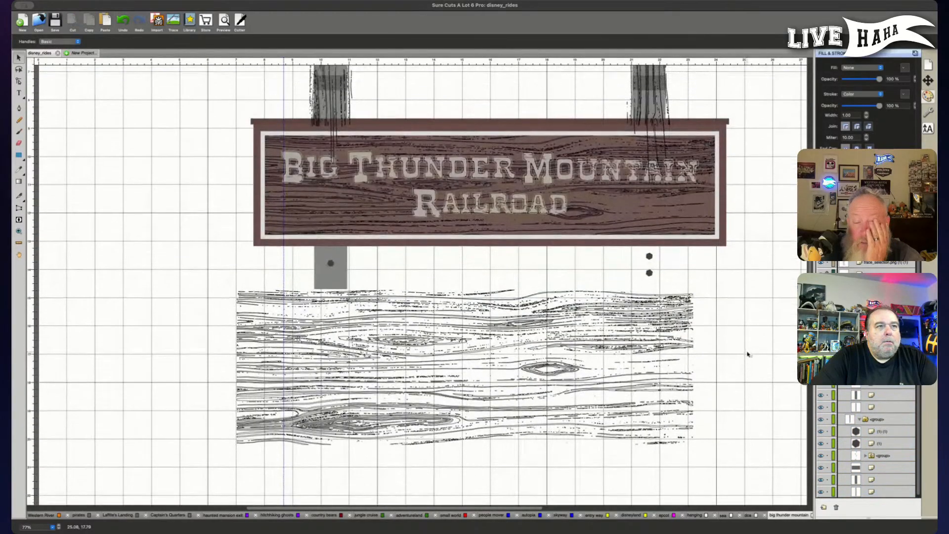
{"action": "scroll", "coordinate": [748, 354], "scroll_direction": "up", "scroll_amount": 4}
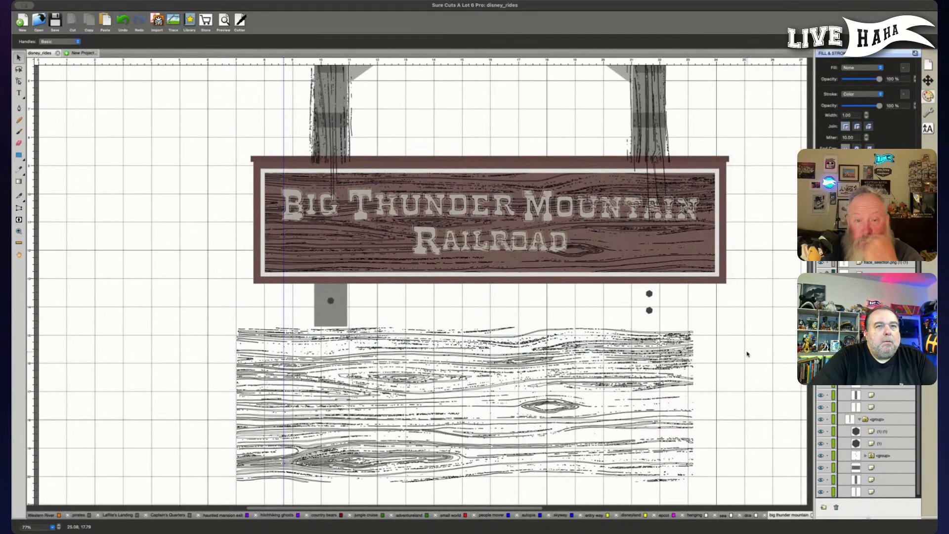
{"action": "scroll", "coordinate": [747, 354], "scroll_direction": "up", "scroll_amount": 1}
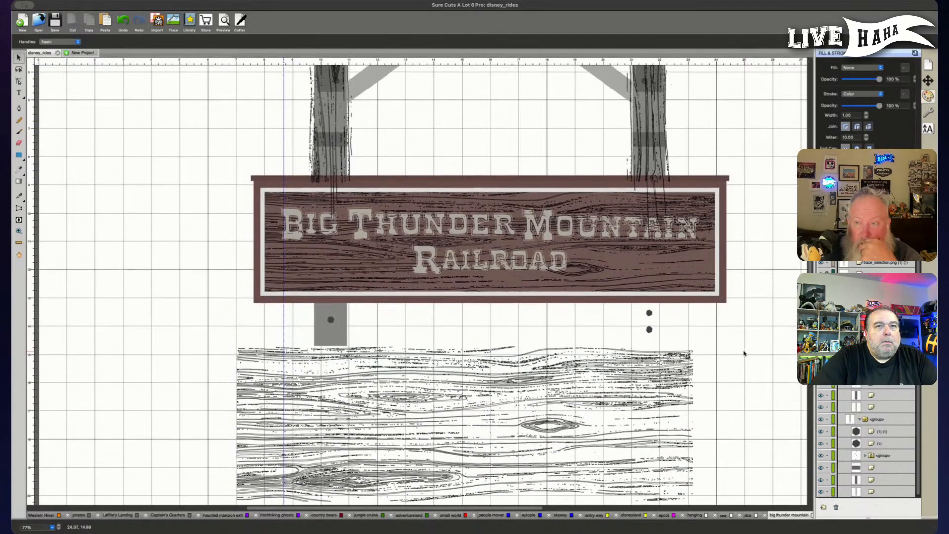
{"action": "scroll", "coordinate": [744, 353], "scroll_direction": "up", "scroll_amount": 5}
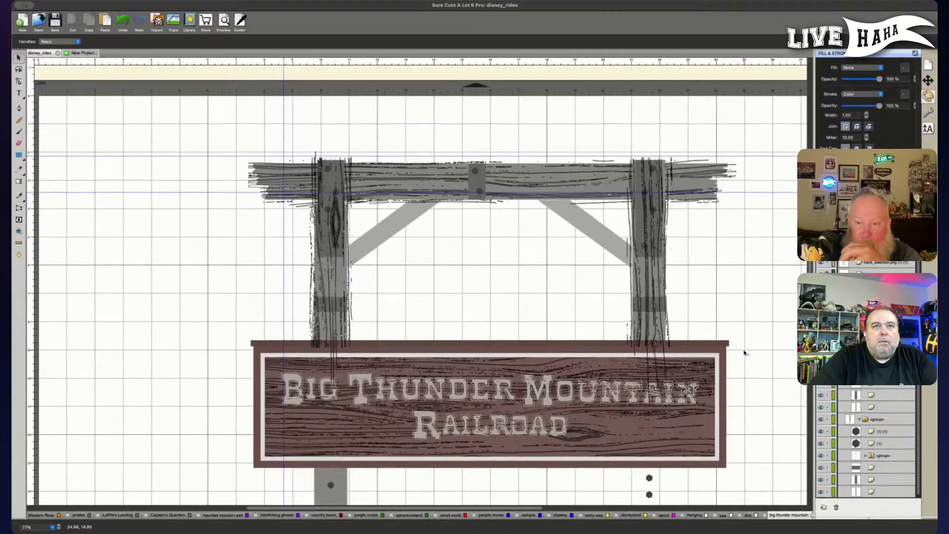
{"action": "scroll", "coordinate": [744, 352], "scroll_direction": "down", "scroll_amount": 2}
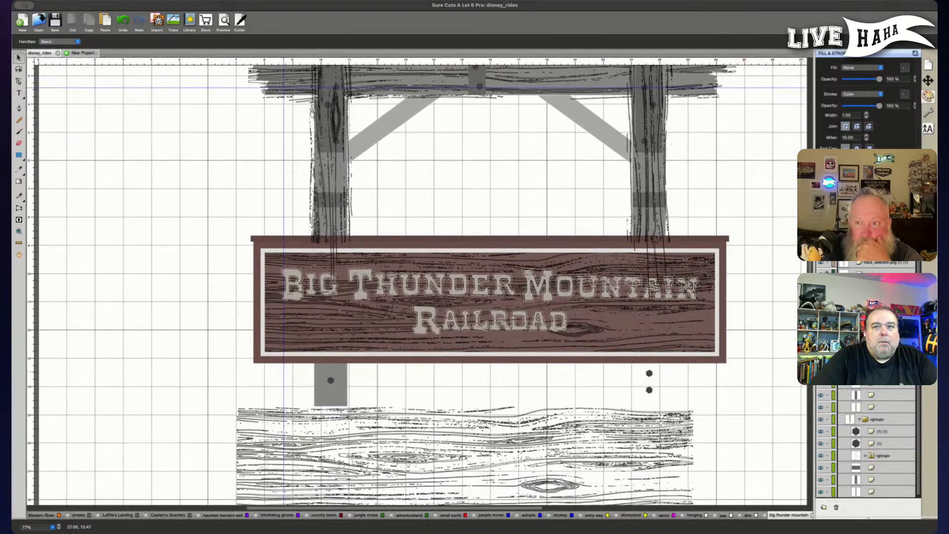
{"action": "left_click", "coordinate": [657, 173]}
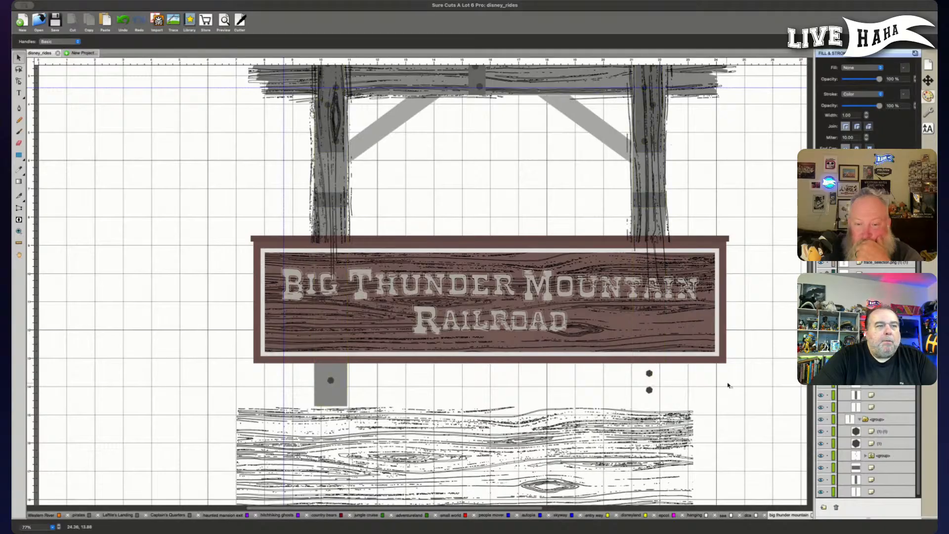
{"action": "scroll", "coordinate": [316, 309], "scroll_direction": "up", "scroll_amount": 2}
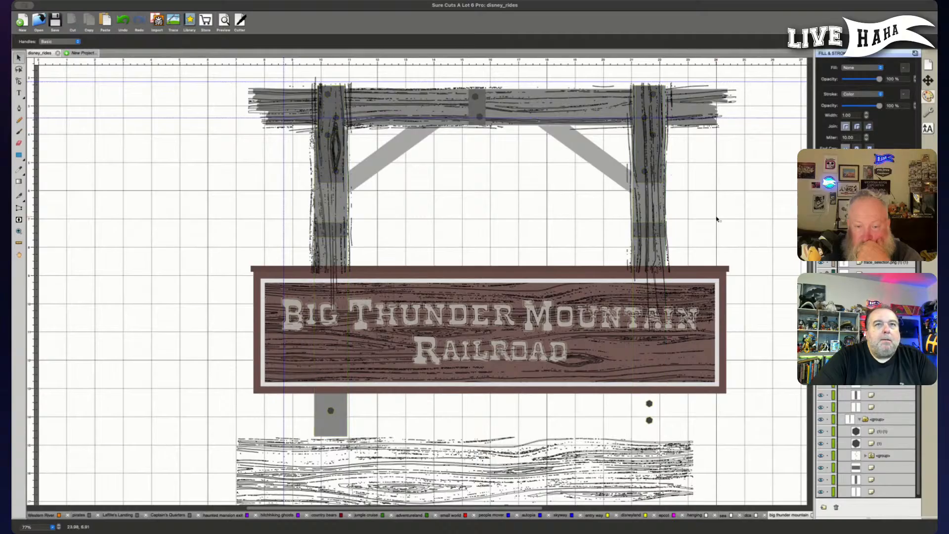
{"action": "right_click", "coordinate": [633, 113]}
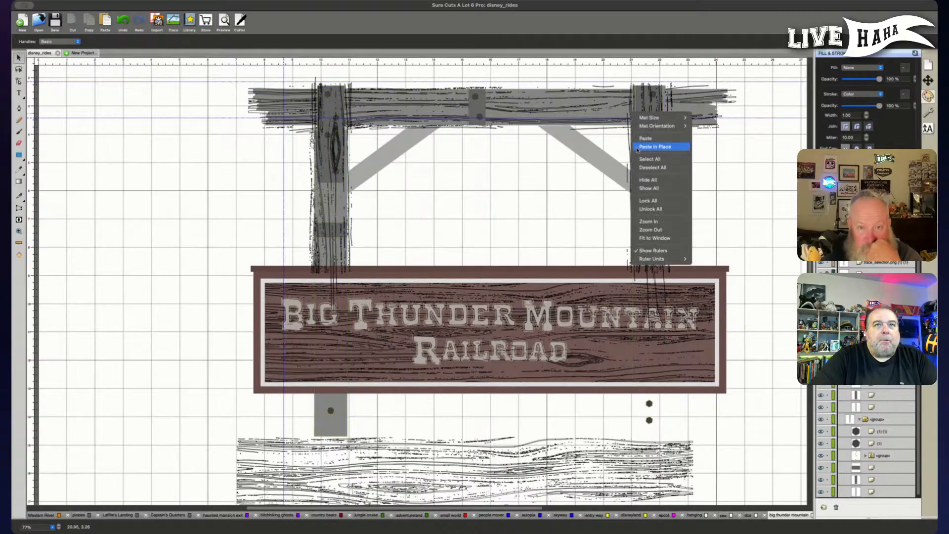
{"action": "left_click", "coordinate": [523, 176]}
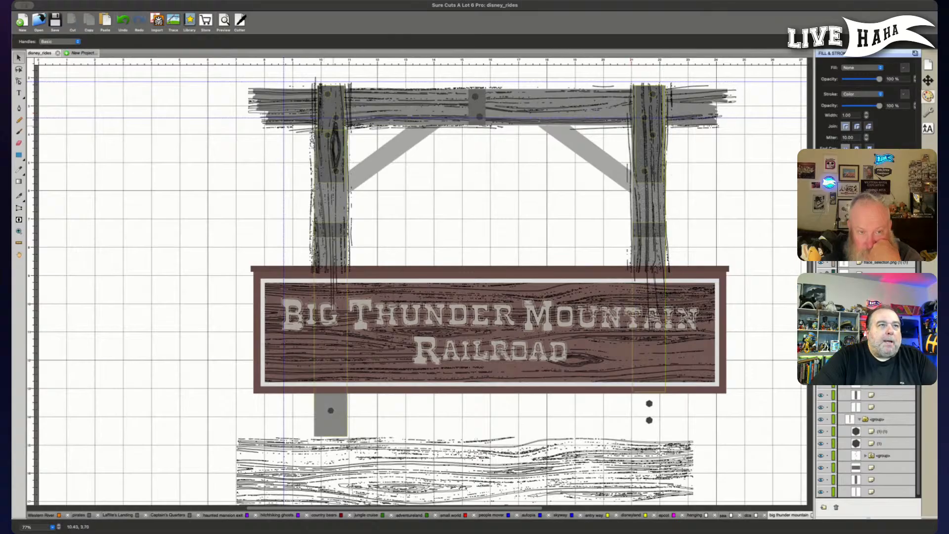
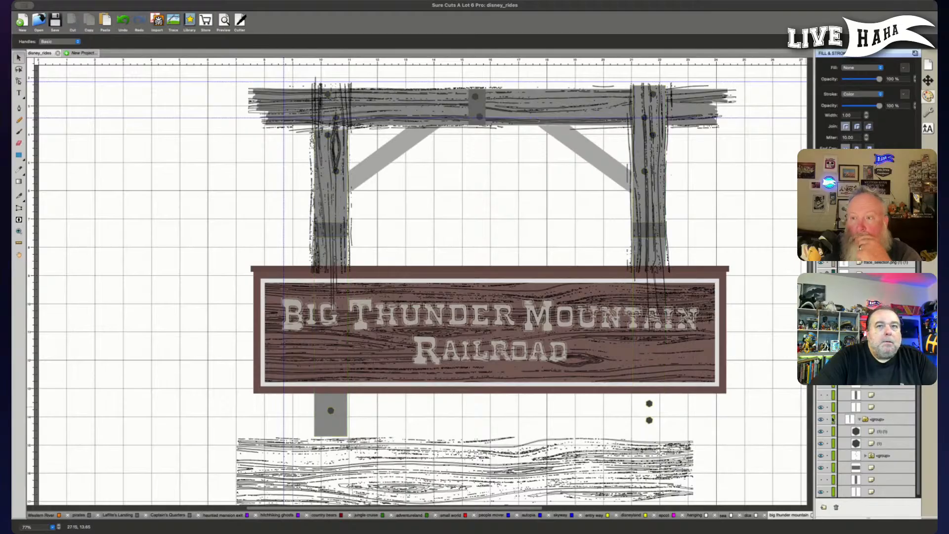
Select the beam group and nudge it up slightly so its upper edge lines up with the posts' upper ends.
{"action": "scroll", "coordinate": [866, 465], "scroll_direction": "down", "scroll_amount": 3}
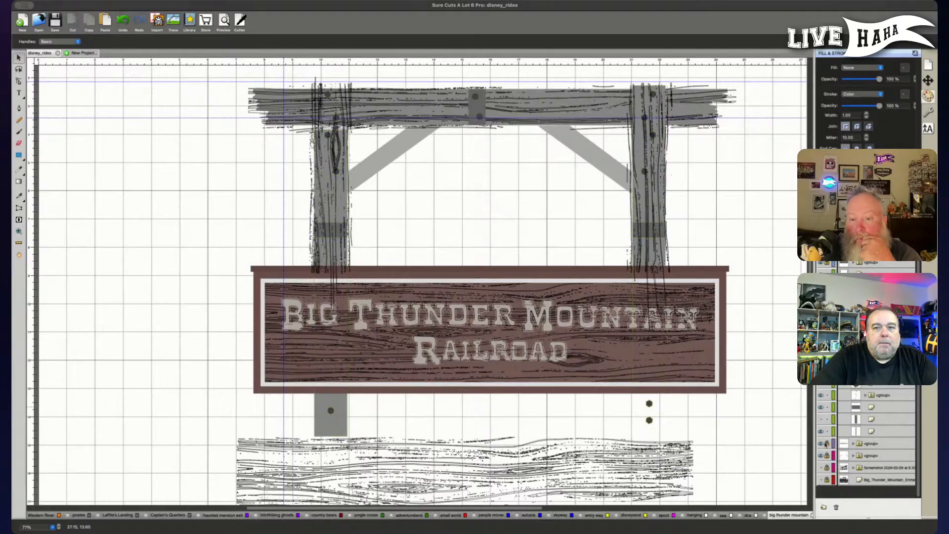
{"action": "left_click", "coordinate": [879, 445]}
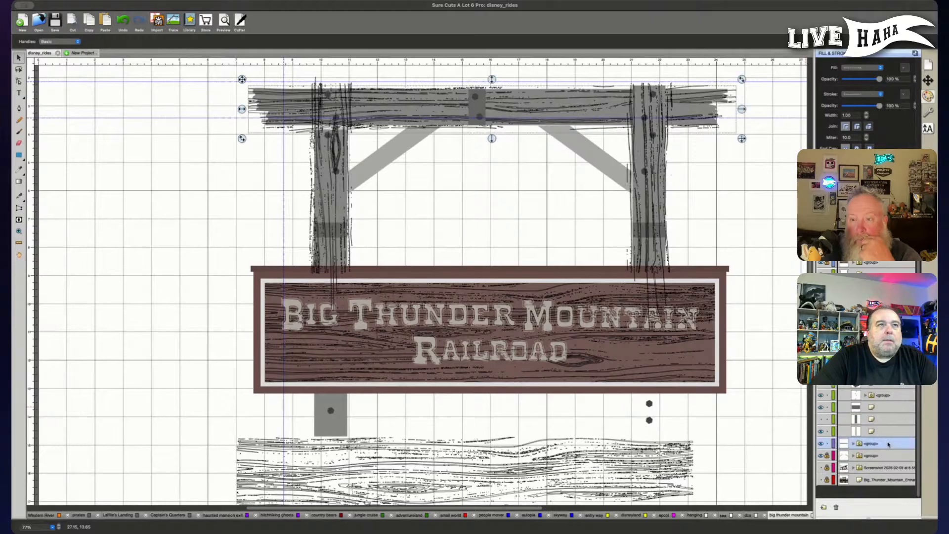
{"action": "key", "text": "Down"}
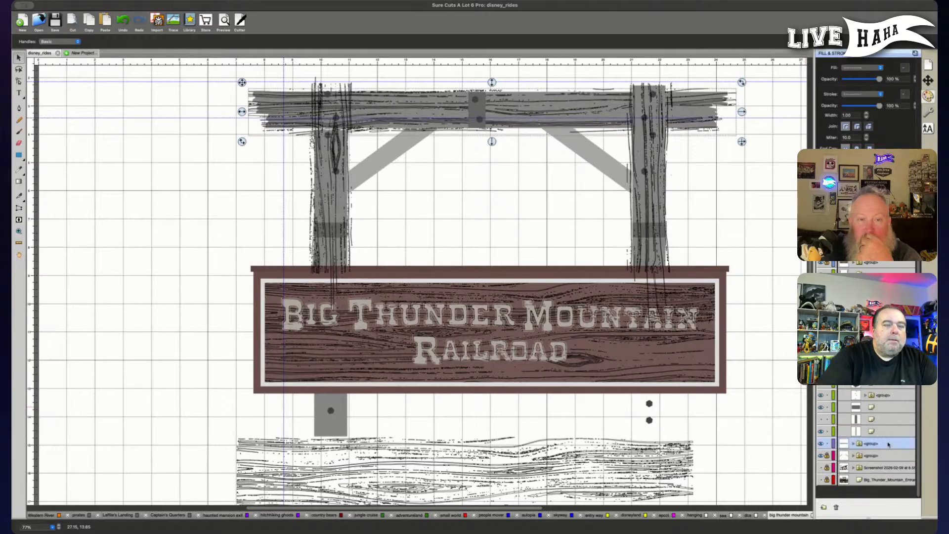
{"action": "key", "text": "super+equal"}
{"action": "key", "text": "super+equal"}
{"action": "key", "text": "super+equal"}
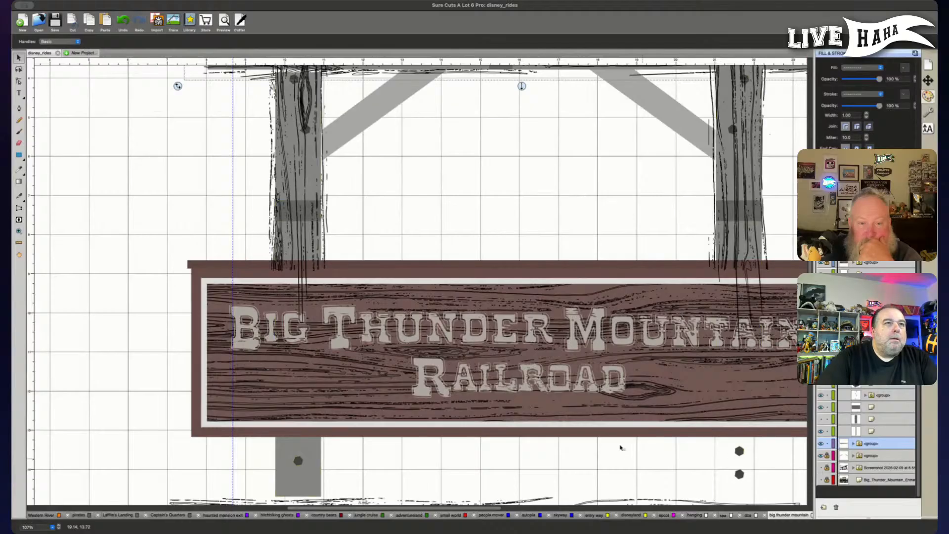
{"action": "scroll", "coordinate": [623, 455], "scroll_direction": "up", "scroll_amount": 10}
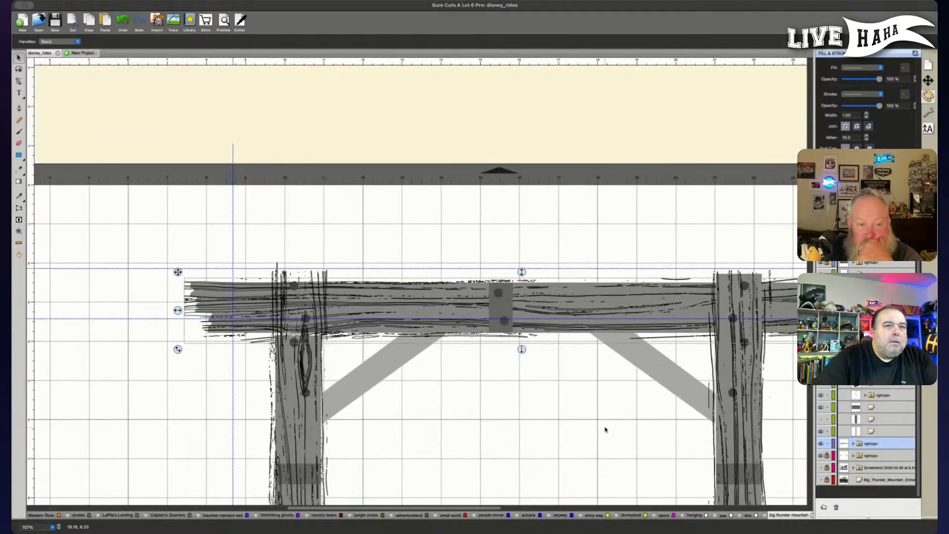
{"action": "key", "text": "Up"}
{"action": "key", "text": "Down"}
{"action": "key", "text": "Down"}
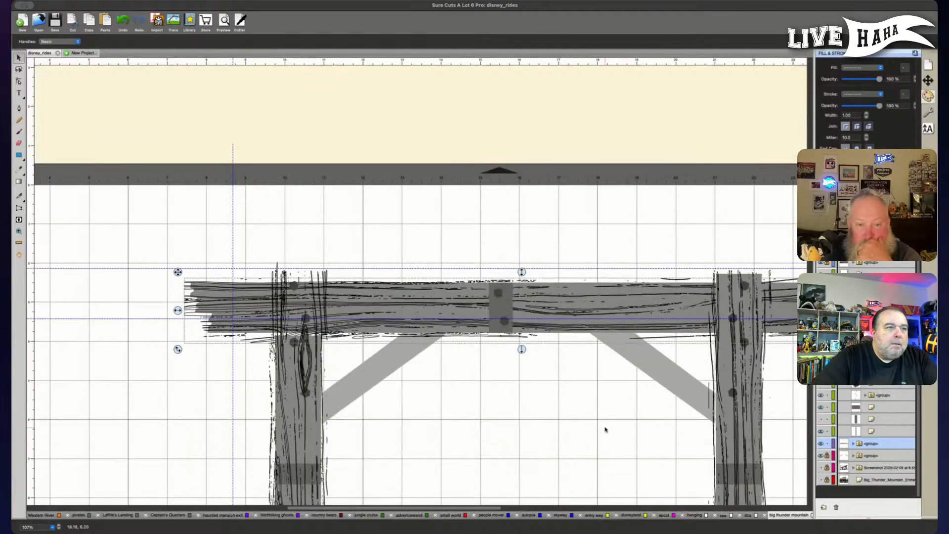
{"action": "key", "text": "Up"}
{"action": "key", "text": "Up"}
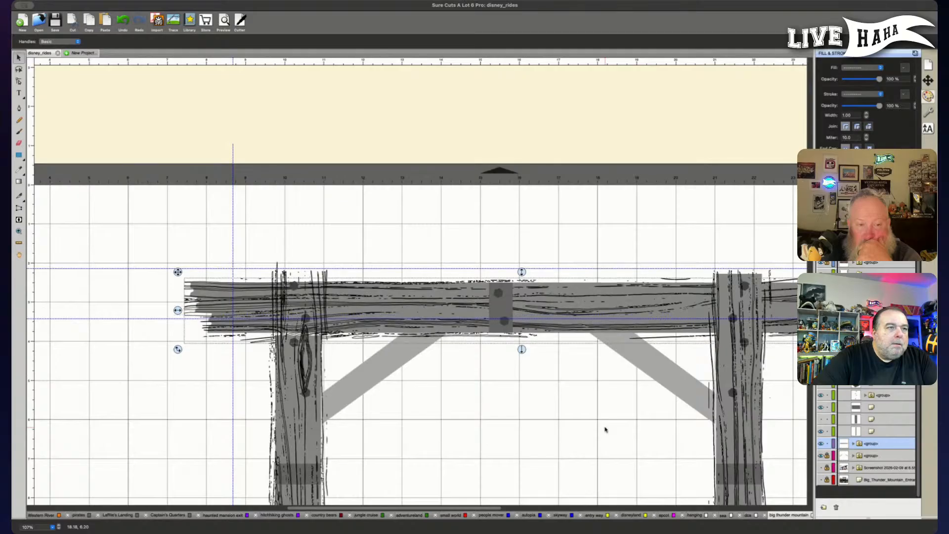
{"action": "key", "text": "Up"}
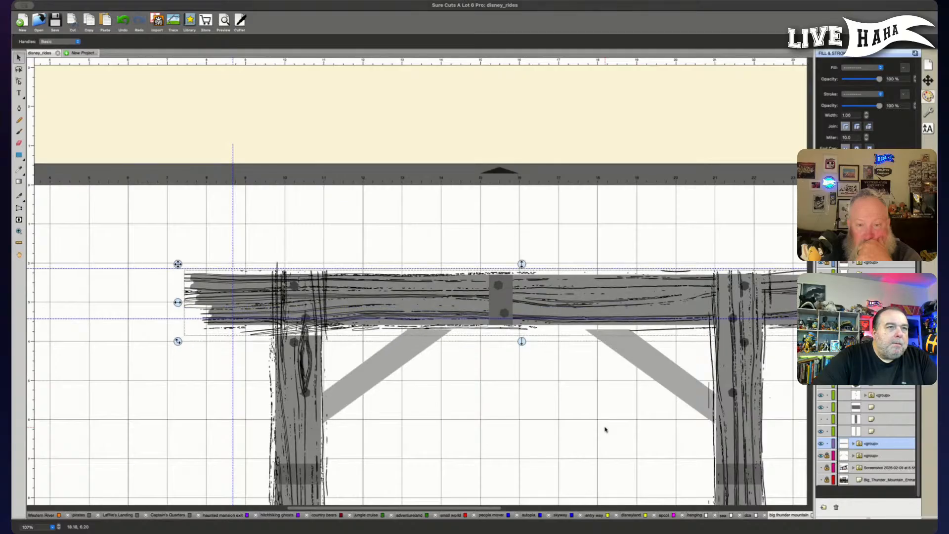
{"action": "key", "text": "Down"}
{"action": "key", "text": "Up"}
{"action": "key", "text": "Down"}
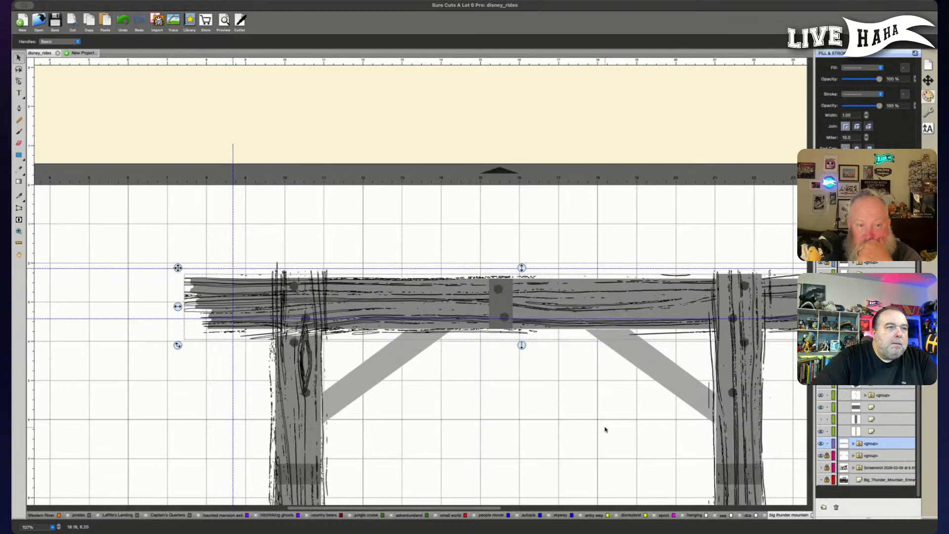
{"action": "key", "text": "Up"}
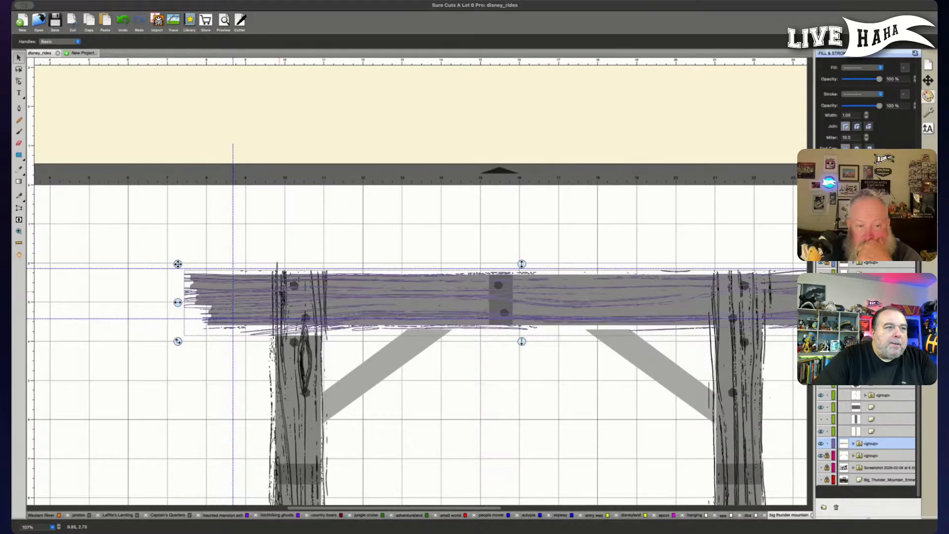
Select the left post shape that extends below the sign and raise it until its upper end meets the beam's lower edge.
{"action": "scroll", "coordinate": [294, 359], "scroll_direction": "down", "scroll_amount": 3}
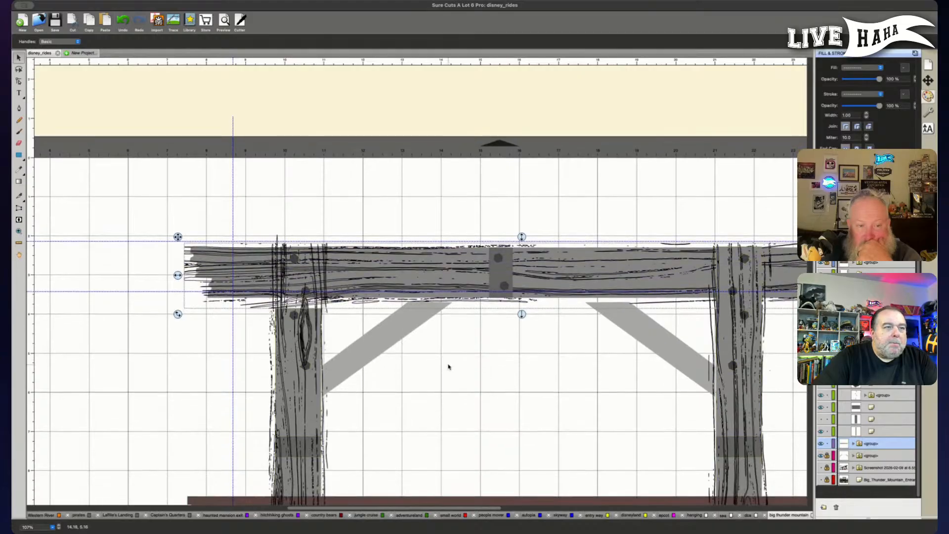
{"action": "scroll", "coordinate": [449, 366], "scroll_direction": "down", "scroll_amount": 10}
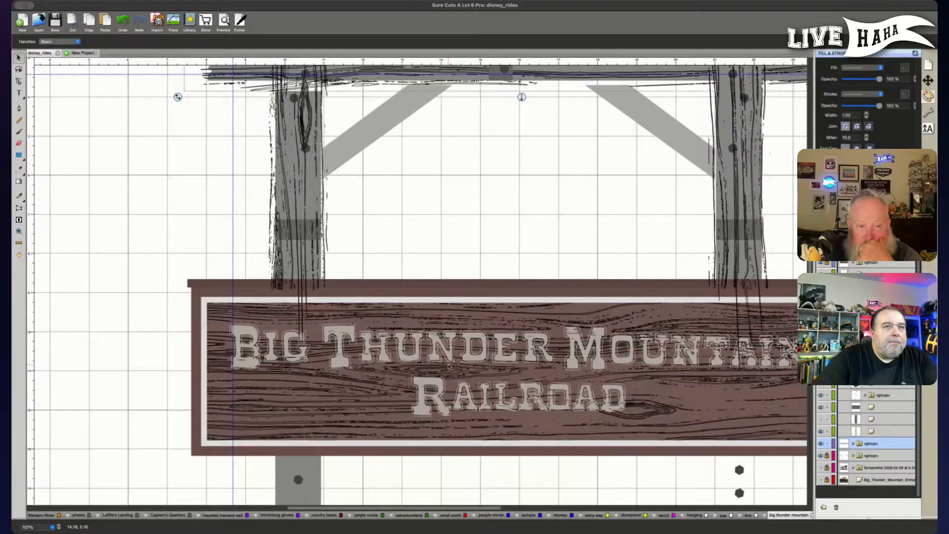
{"action": "scroll", "coordinate": [448, 366], "scroll_direction": "down", "scroll_amount": 3}
{"action": "scroll", "coordinate": [444, 368], "scroll_direction": "down", "scroll_amount": 8}
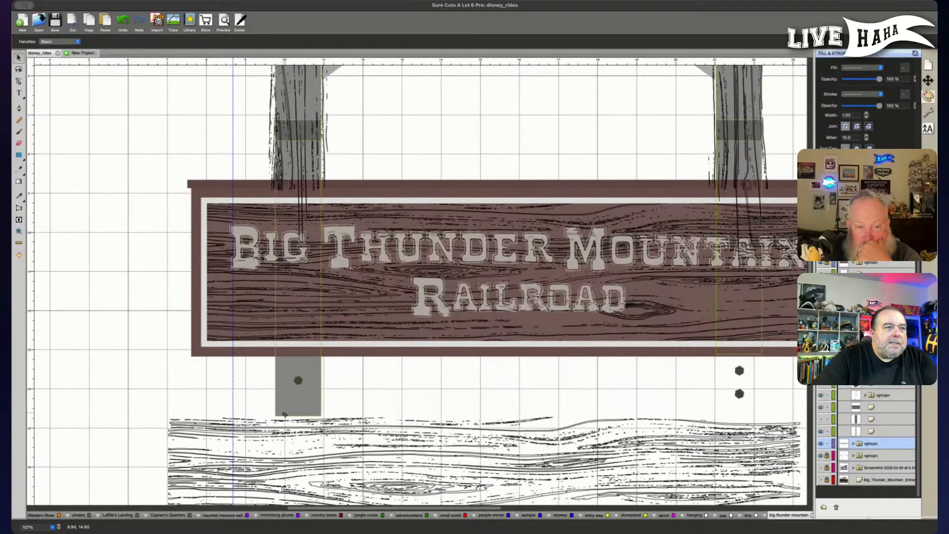
{"action": "scroll", "coordinate": [360, 387], "scroll_direction": "up", "scroll_amount": 2}
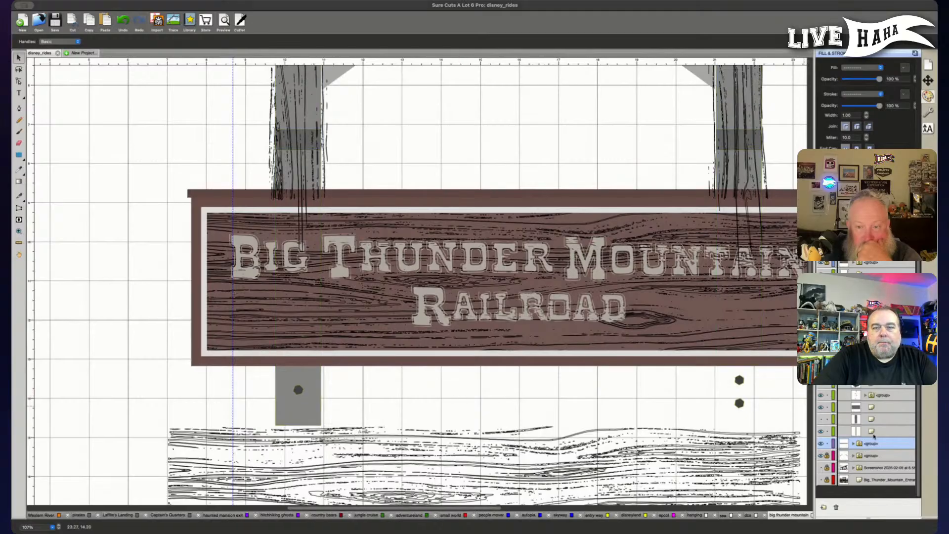
{"action": "left_click", "coordinate": [873, 434]}
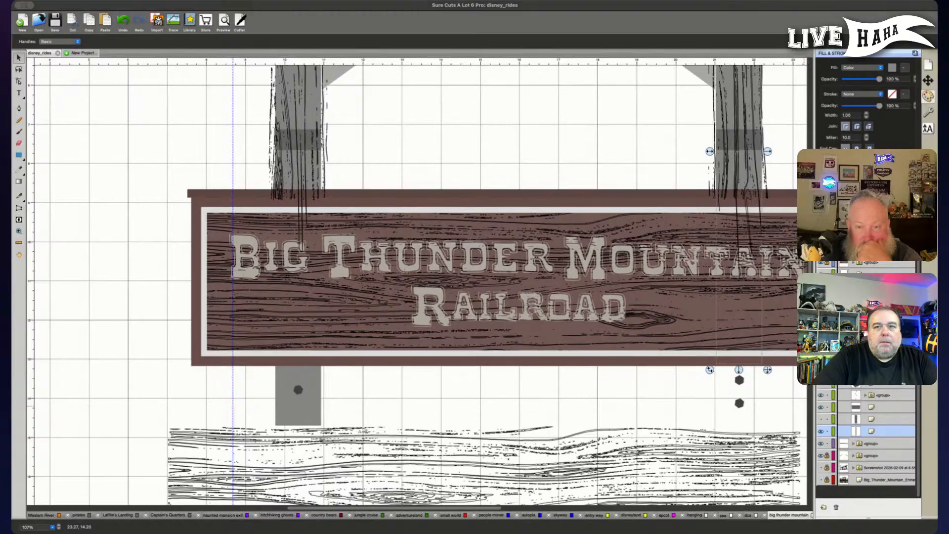
{"action": "scroll", "coordinate": [640, 392], "scroll_direction": "up", "scroll_amount": 5}
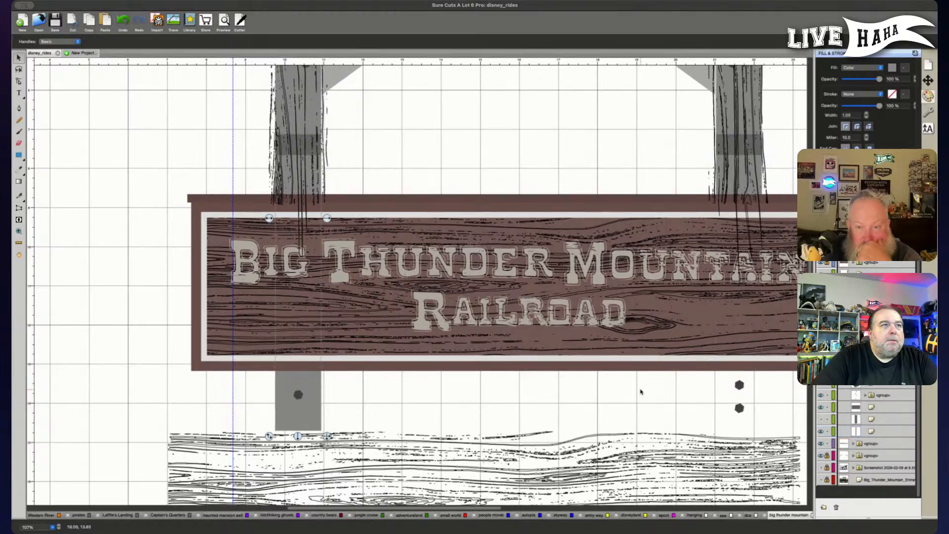
{"action": "scroll", "coordinate": [456, 355], "scroll_direction": "up", "scroll_amount": 2}
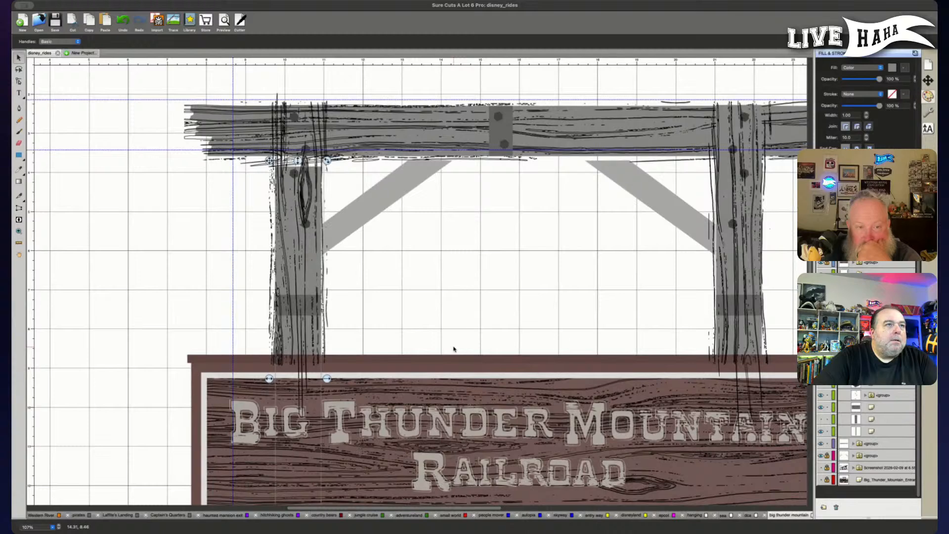
{"action": "key", "text": "Up"}
{"action": "key", "text": "Up"}
{"action": "key", "text": "Up"}
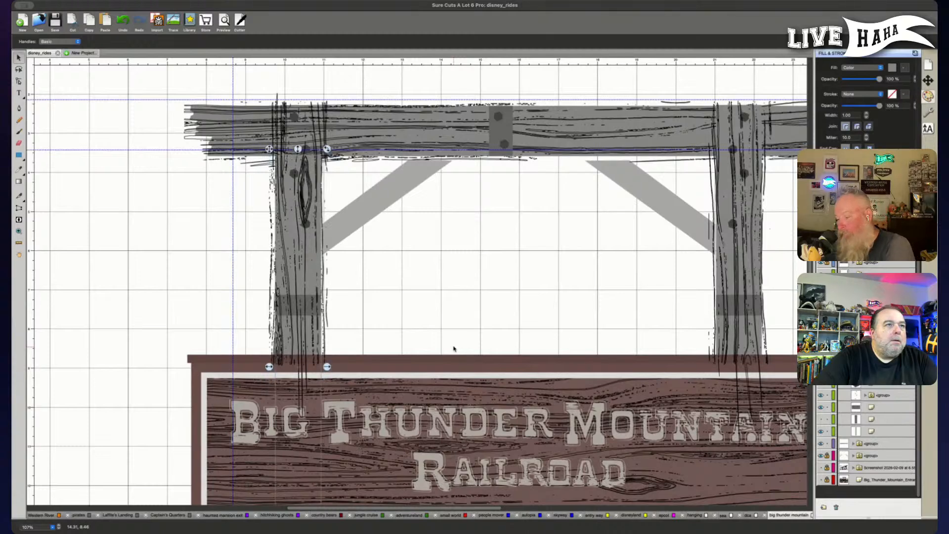
{"action": "left_click_drag", "start_coordinate": [298, 148], "coordinate": [297, 153]}
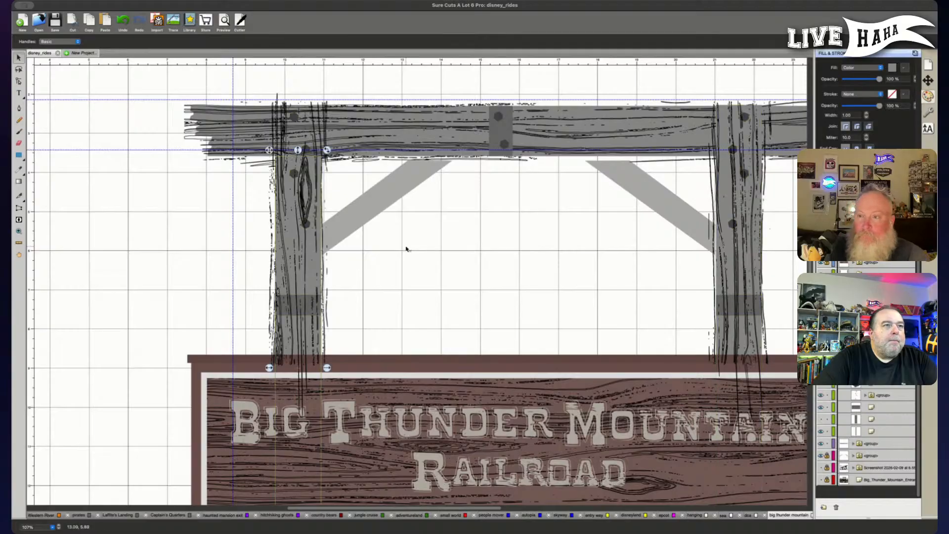
{"action": "scroll", "coordinate": [406, 248], "scroll_direction": "down", "scroll_amount": 4}
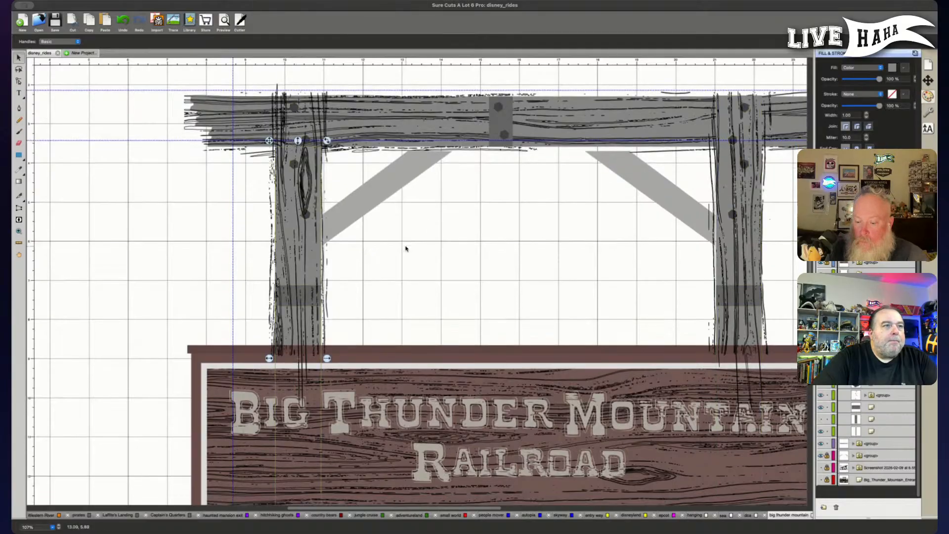
{"action": "scroll", "coordinate": [406, 249], "scroll_direction": "down", "scroll_amount": 10}
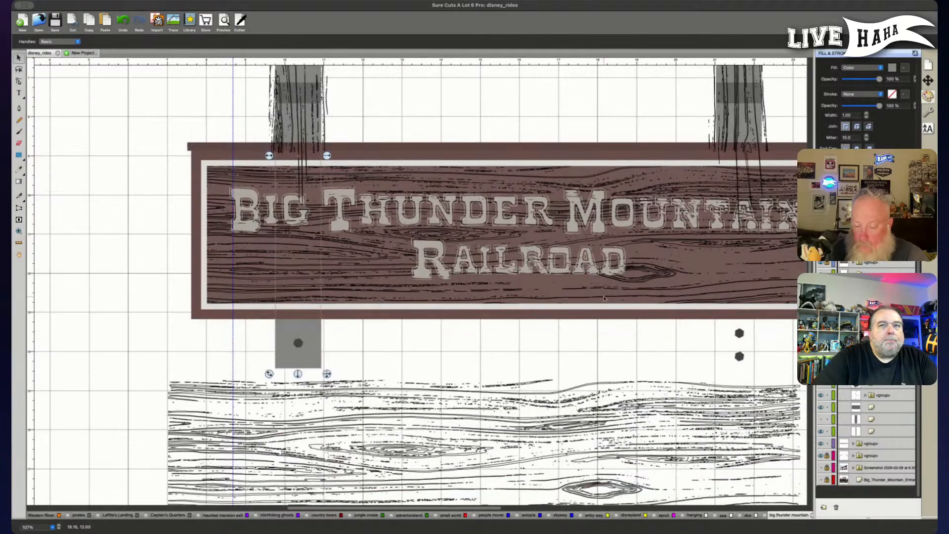
Add the other post to the selection and align the upper ends of the two sign posts.
{"action": "left_click", "coordinate": [887, 432]}
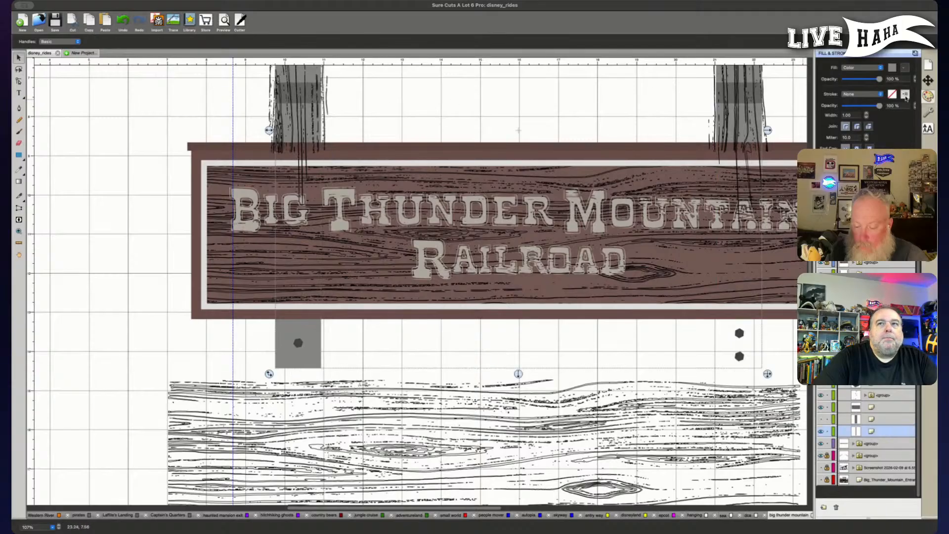
{"action": "left_click", "coordinate": [928, 80]}
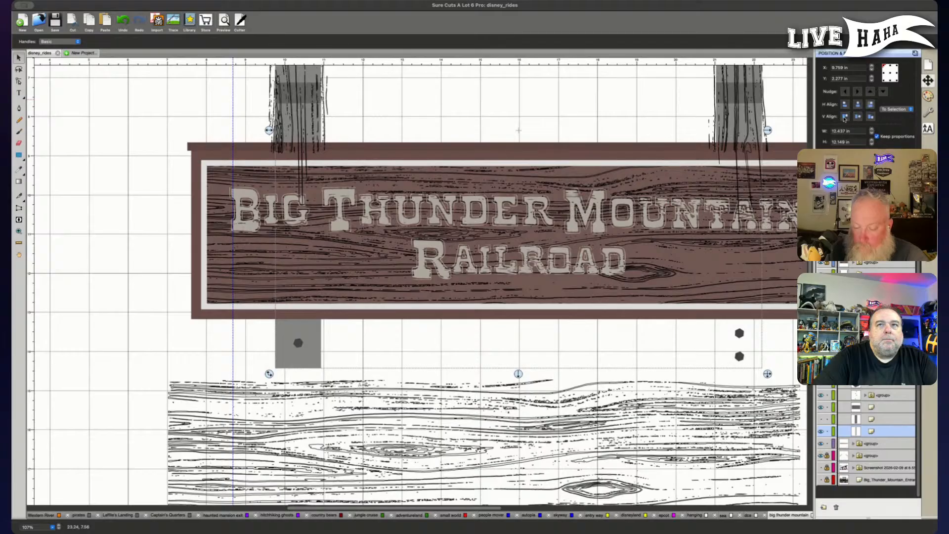
{"action": "left_click", "coordinate": [846, 117]}
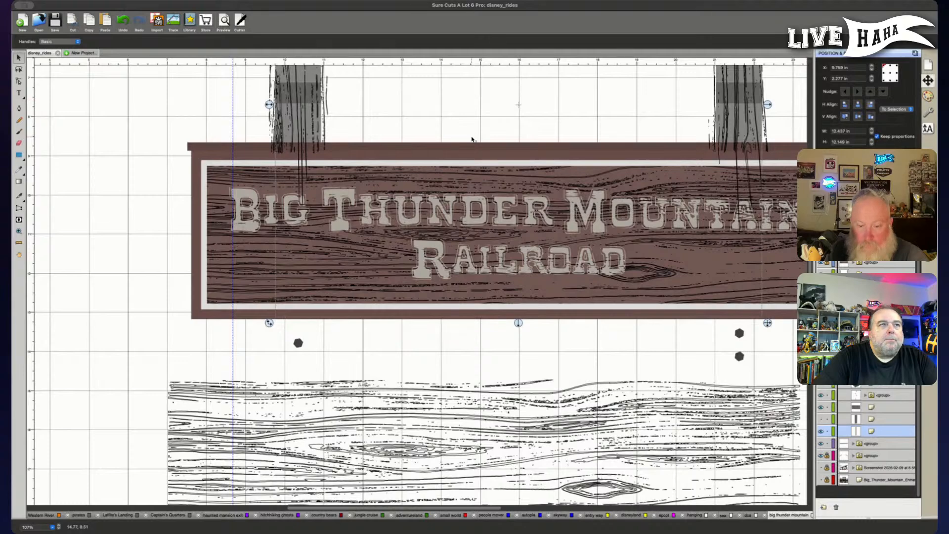
Move both posts down until their upper ends meet the beam's lower edge, and show the right post's hidden upper plate.
{"action": "scroll", "coordinate": [472, 139], "scroll_direction": "up", "scroll_amount": 3}
{"action": "scroll", "coordinate": [474, 140], "scroll_direction": "up", "scroll_amount": 2}
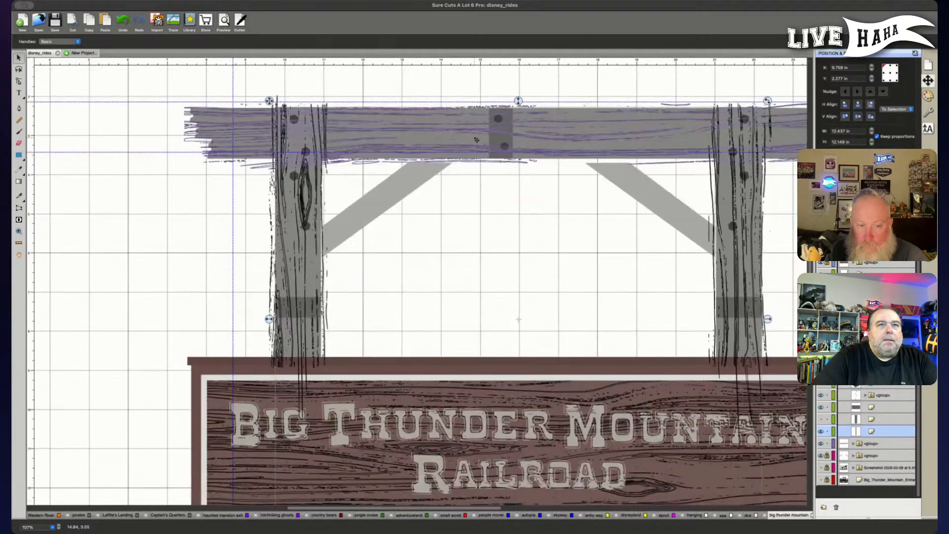
{"action": "left_click_drag", "start_coordinate": [518, 100], "coordinate": [518, 156]}
{"action": "scroll", "coordinate": [506, 238], "scroll_direction": "down", "scroll_amount": 3}
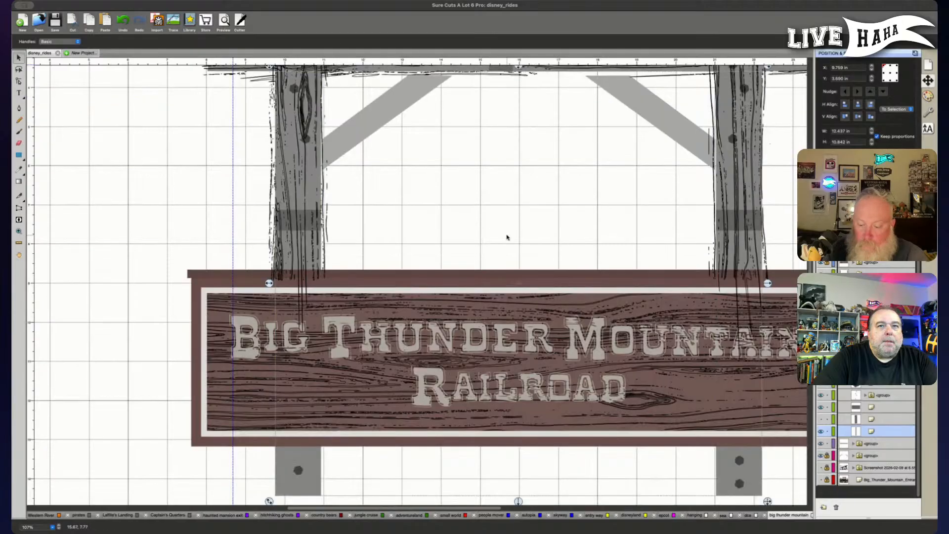
{"action": "scroll", "coordinate": [508, 237], "scroll_direction": "down", "scroll_amount": 4}
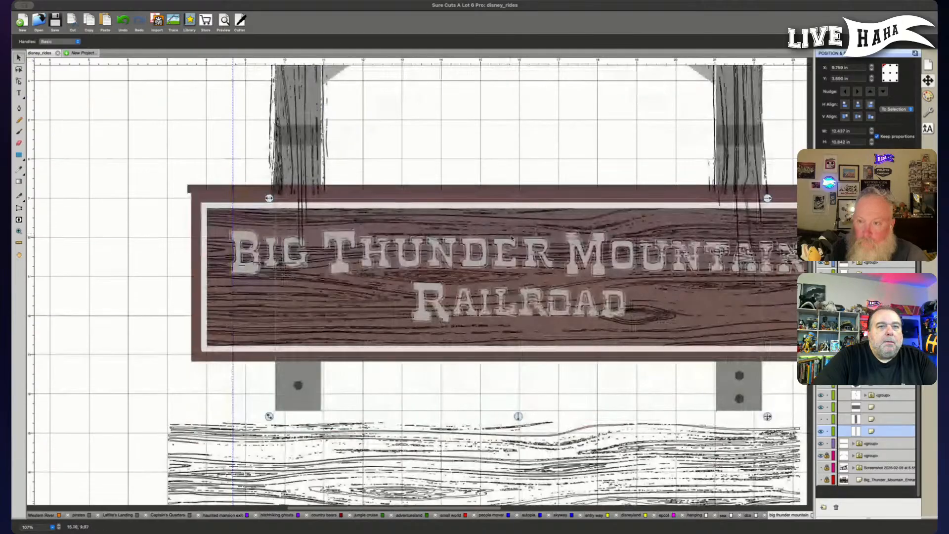
{"action": "scroll", "coordinate": [680, 393], "scroll_direction": "down", "scroll_amount": 1}
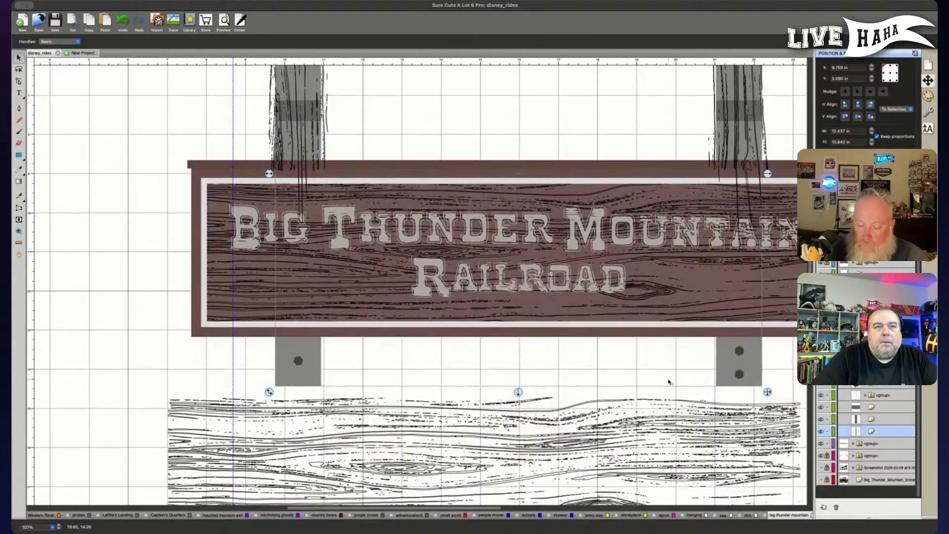
{"action": "scroll", "coordinate": [669, 383], "scroll_direction": "up", "scroll_amount": 1}
{"action": "scroll", "coordinate": [668, 383], "scroll_direction": "up", "scroll_amount": 7}
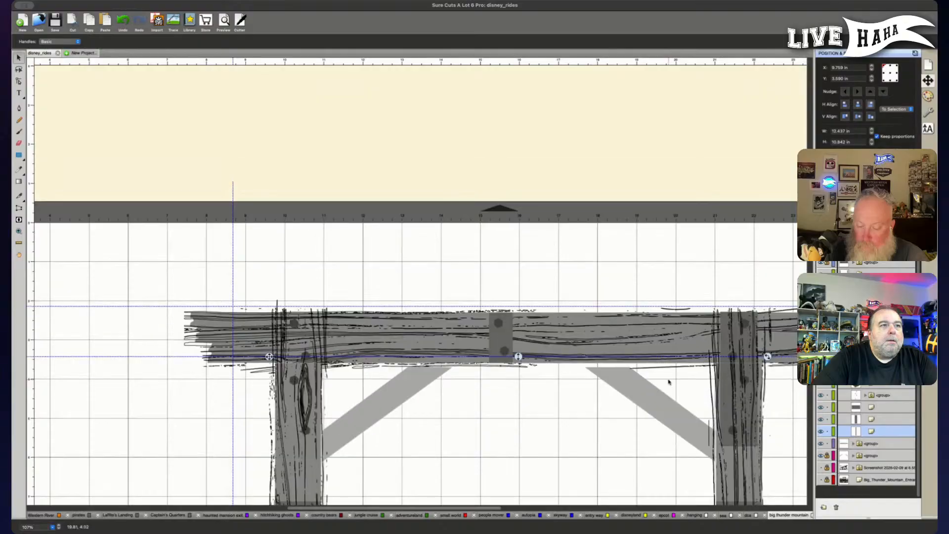
{"action": "scroll", "coordinate": [668, 382], "scroll_direction": "down", "scroll_amount": 5}
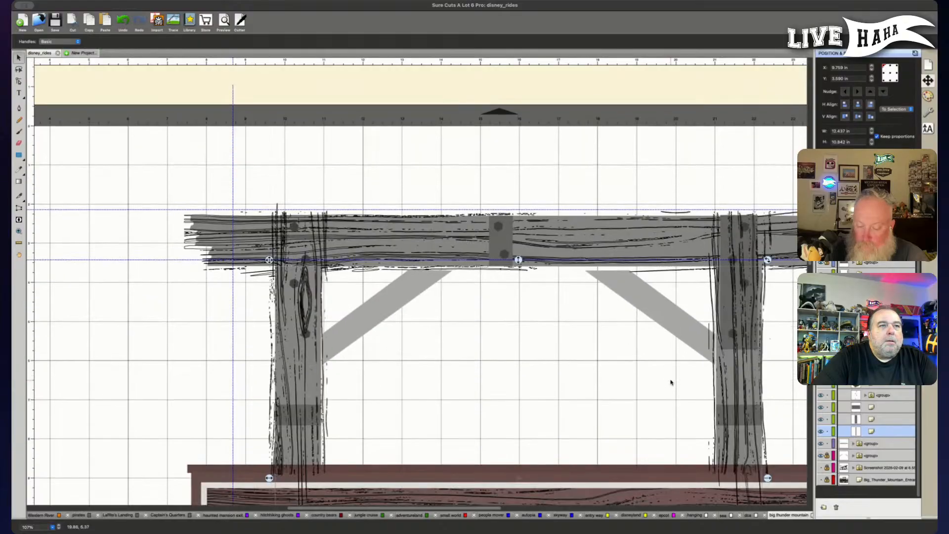
{"action": "scroll", "coordinate": [676, 382], "scroll_direction": "down", "scroll_amount": 1}
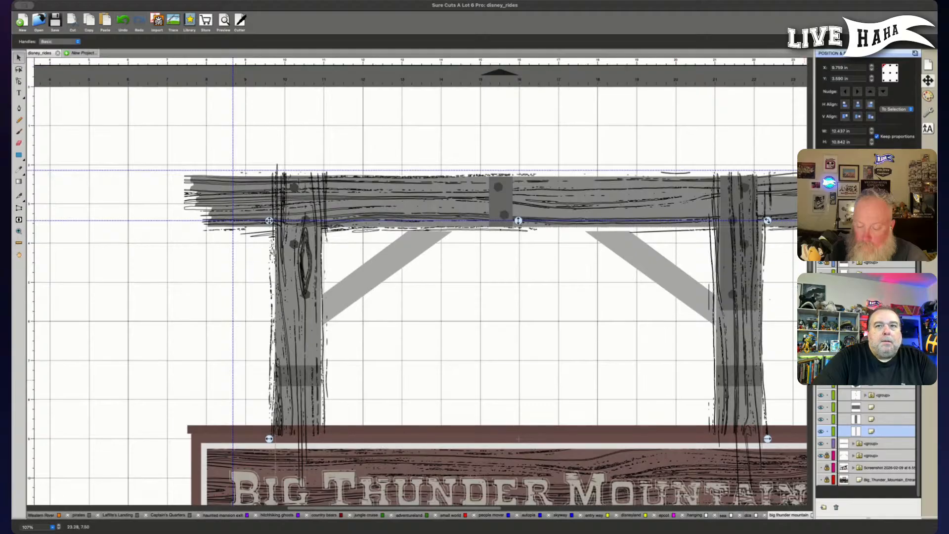
Send the left post's vertical grain behind the sign and the post's bands, and show the left post's hidden upper plate.
{"action": "scroll", "coordinate": [869, 442], "scroll_direction": "up", "scroll_amount": 3}
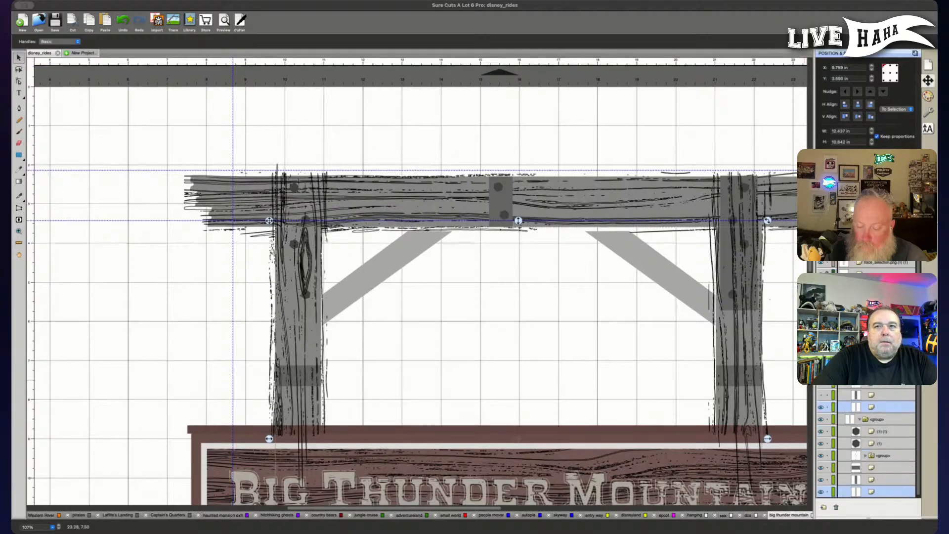
{"action": "left_click", "coordinate": [878, 262]}
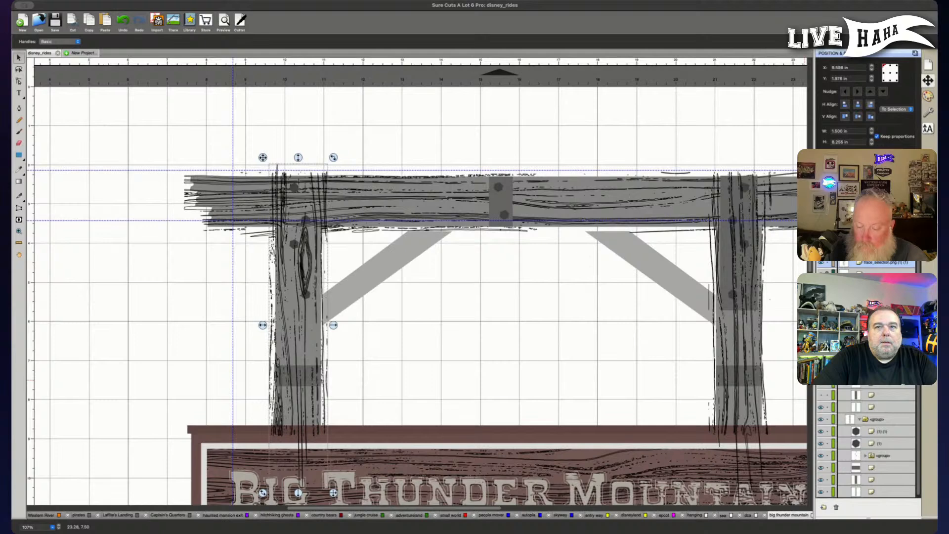
{"action": "left_click", "coordinate": [867, 270]}
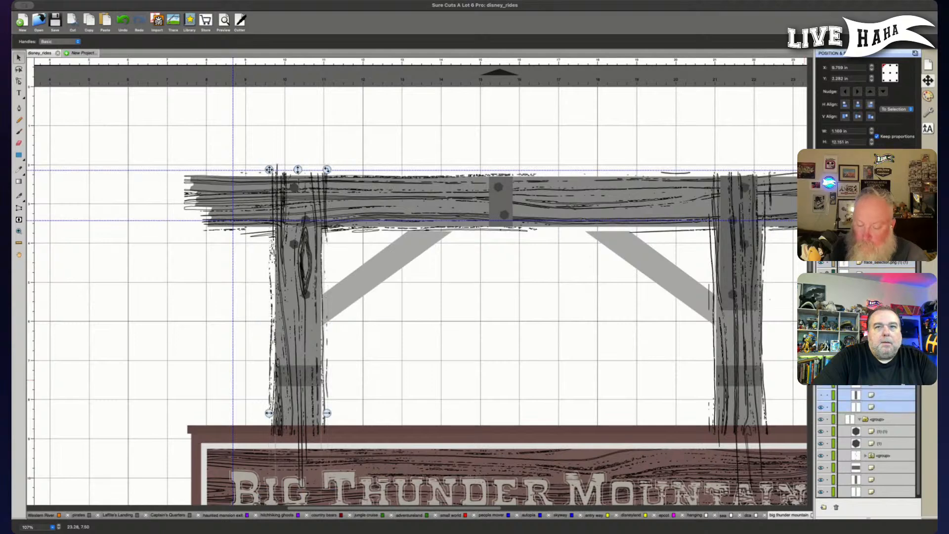
{"action": "left_click", "coordinate": [868, 266]}
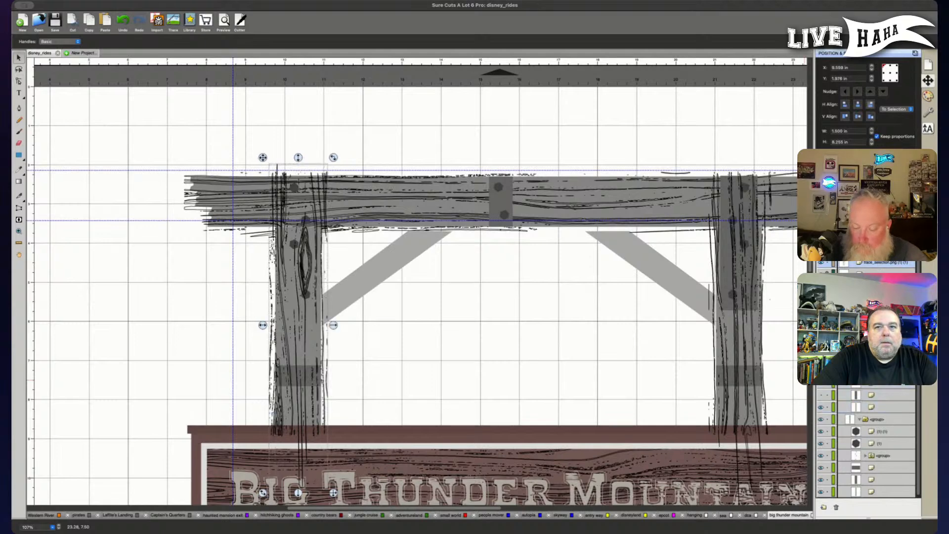
{"action": "left_click_drag", "start_coordinate": [862, 396], "coordinate": [821, 397]}
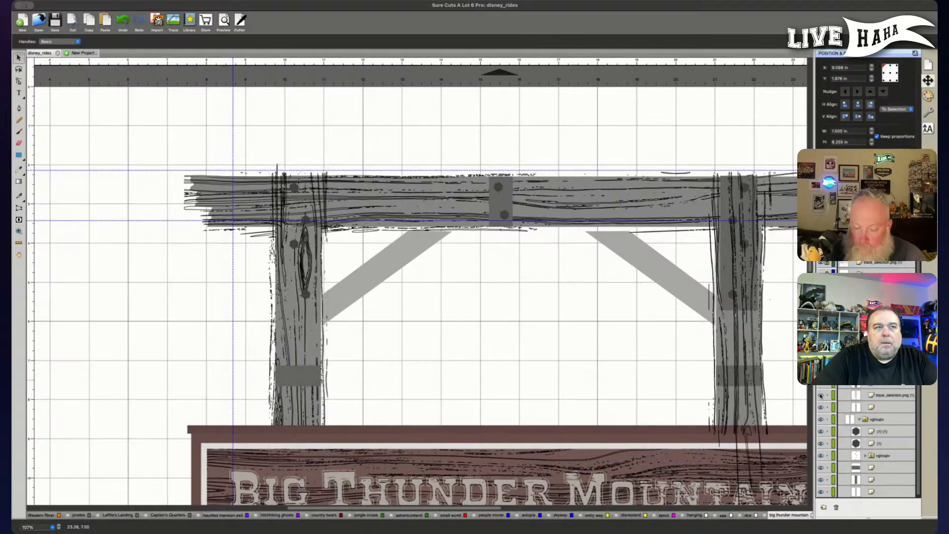
{"action": "left_click", "coordinate": [821, 395]}
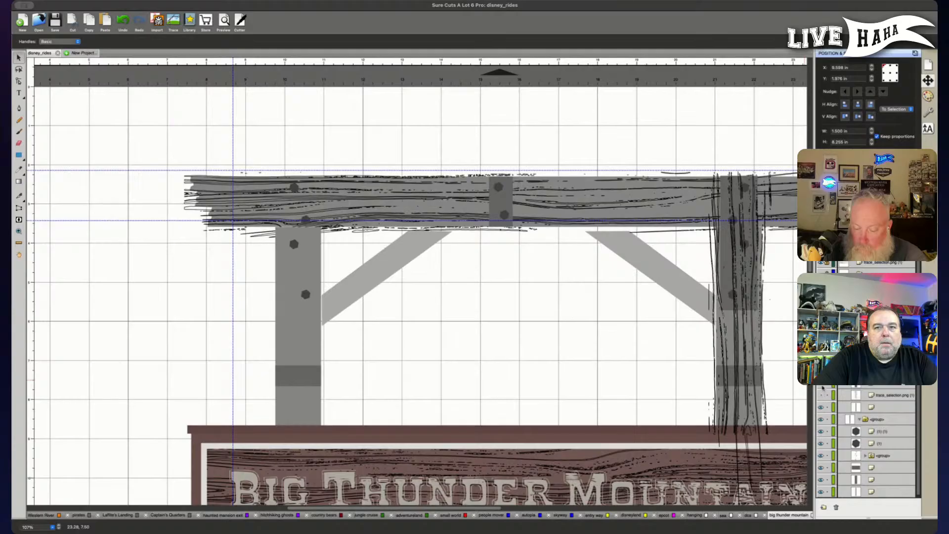
{"action": "left_click", "coordinate": [821, 395]}
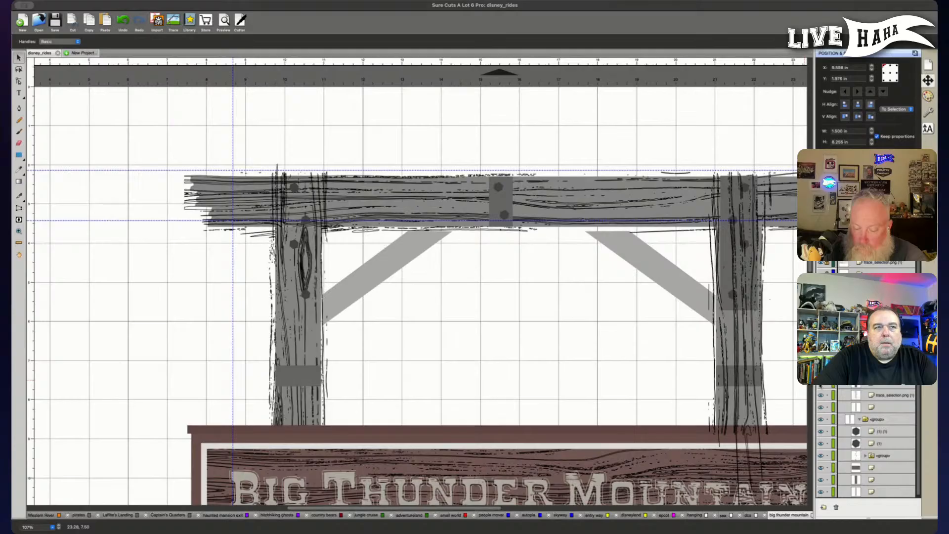
{"action": "left_click", "coordinate": [888, 395]}
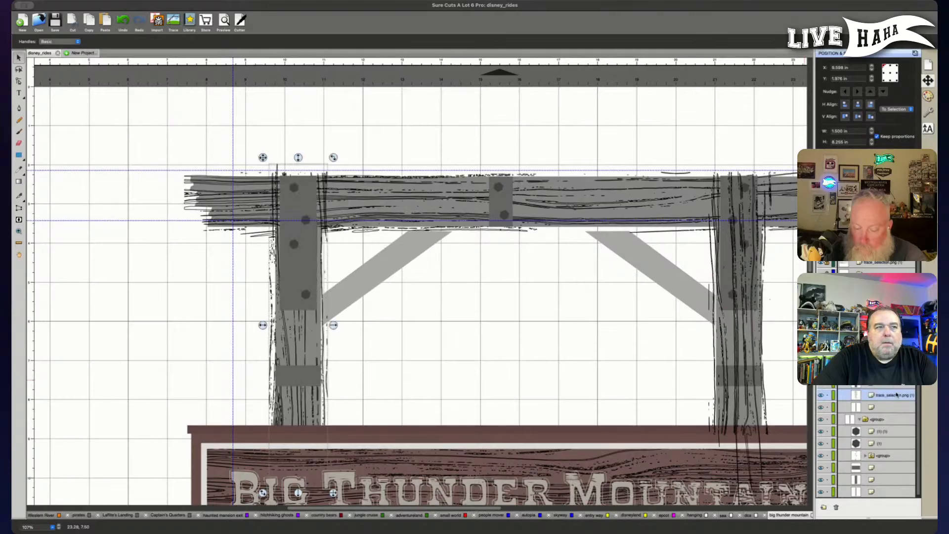
Move the left vertical grain down the post to Y 3.270 in, so it starts near the beam's lower edge.
{"action": "scroll", "coordinate": [437, 326], "scroll_direction": "down", "scroll_amount": 3}
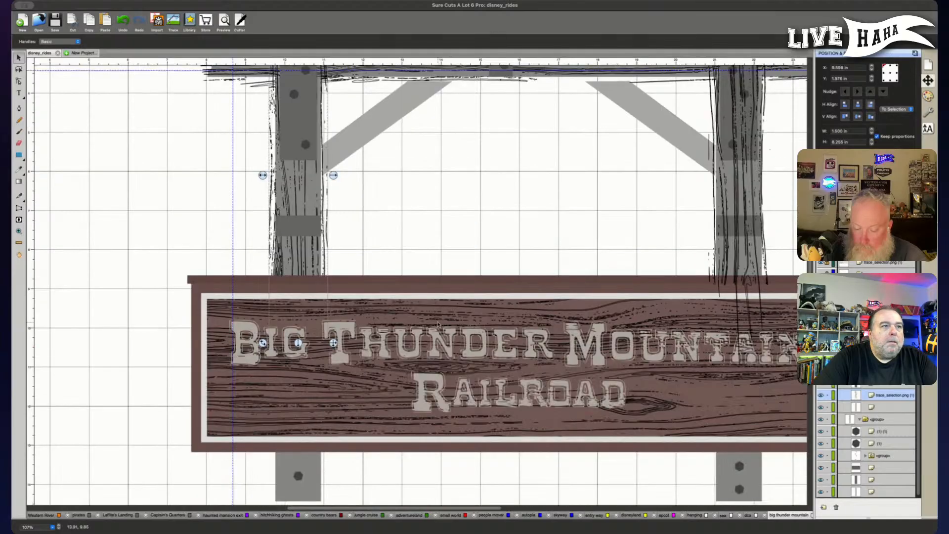
{"action": "scroll", "coordinate": [437, 325], "scroll_direction": "up", "scroll_amount": 2}
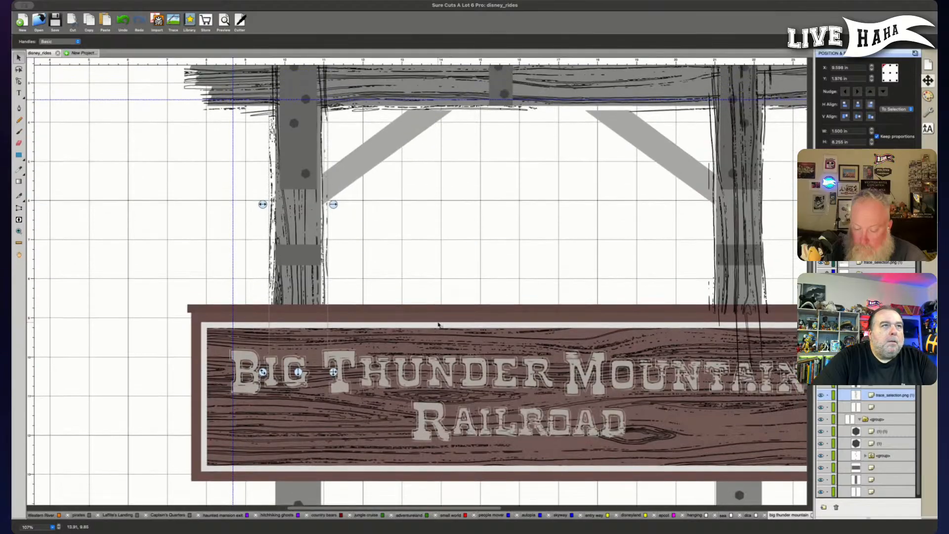
{"action": "scroll", "coordinate": [438, 325], "scroll_direction": "up", "scroll_amount": 4}
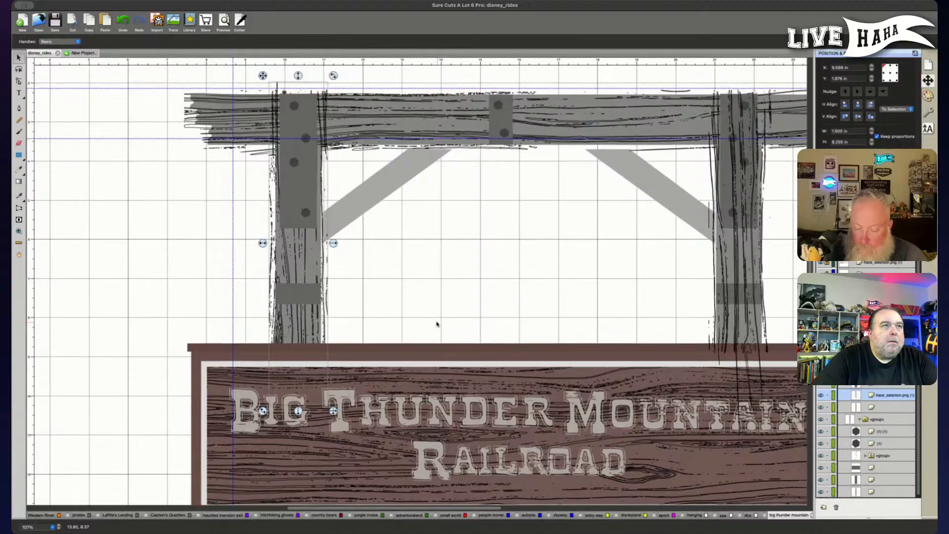
{"action": "scroll", "coordinate": [437, 325], "scroll_direction": "up", "scroll_amount": 2}
{"action": "left_click_drag", "start_coordinate": [298, 86], "coordinate": [297, 138]}
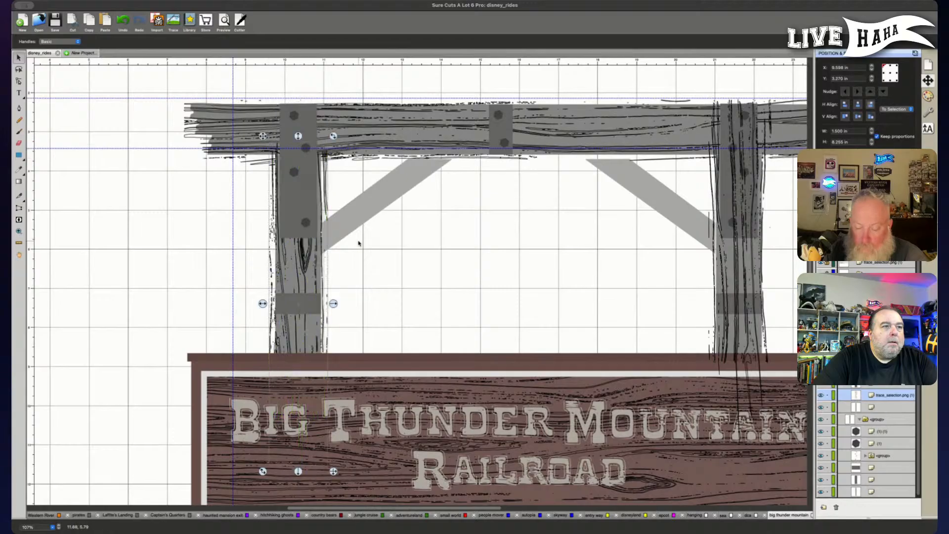
{"action": "scroll", "coordinate": [391, 275], "scroll_direction": "down", "scroll_amount": 5}
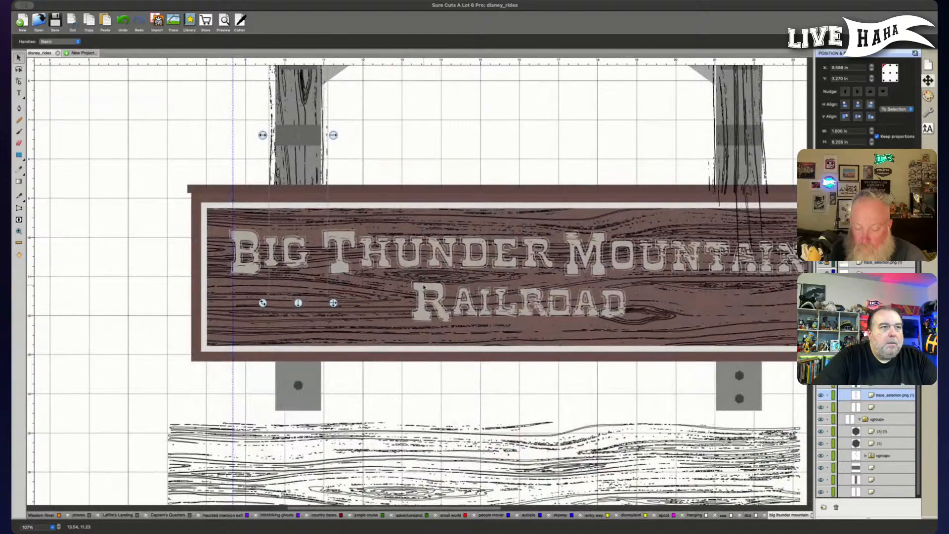
Hide the sign group, reselect the left post's grain and bring it to the front of the layer order.
{"action": "left_click_drag", "start_coordinate": [414, 289], "coordinate": [236, 185]}
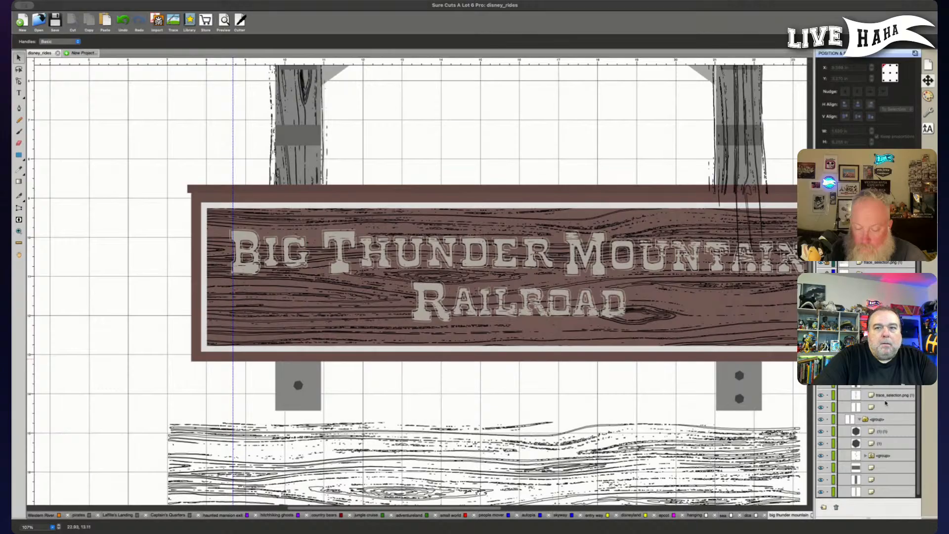
{"action": "left_click", "coordinate": [886, 400]}
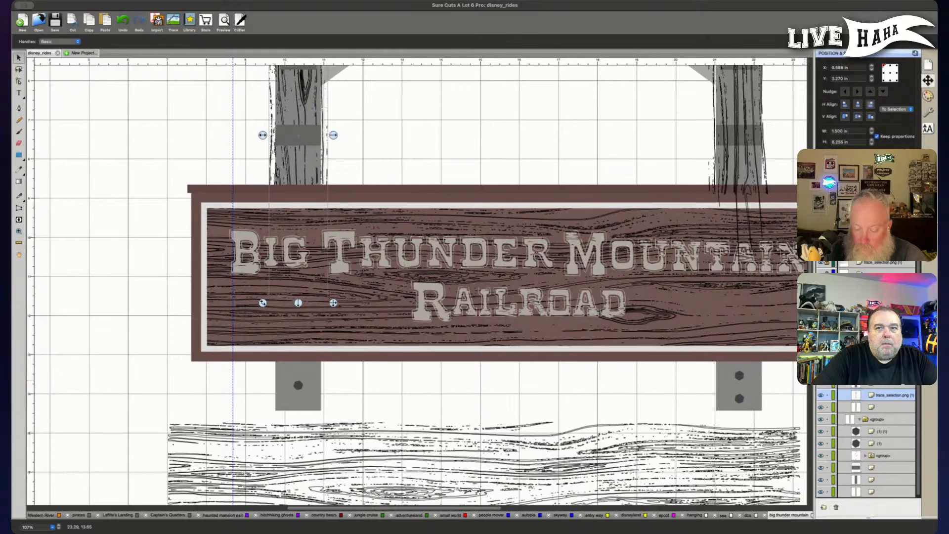
{"action": "left_click", "coordinate": [821, 371]}
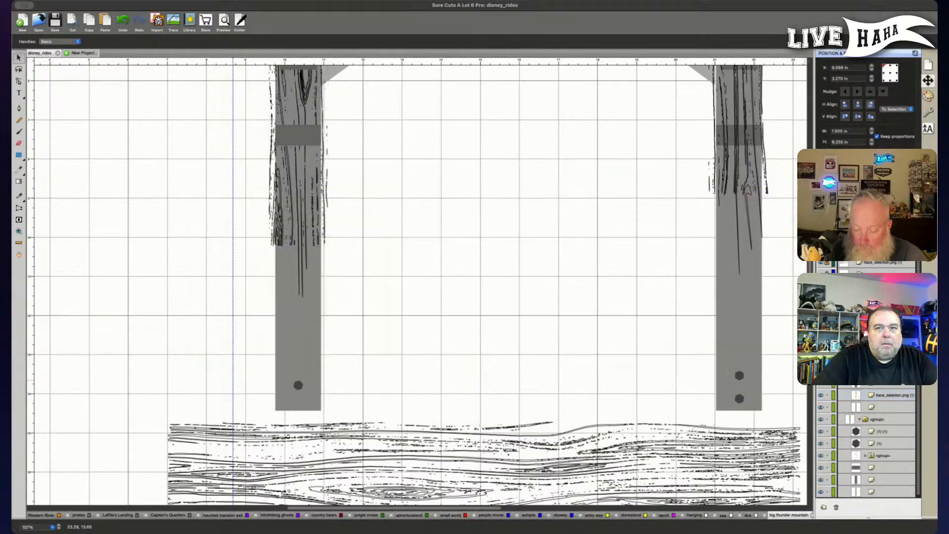
{"action": "left_click", "coordinate": [885, 395]}
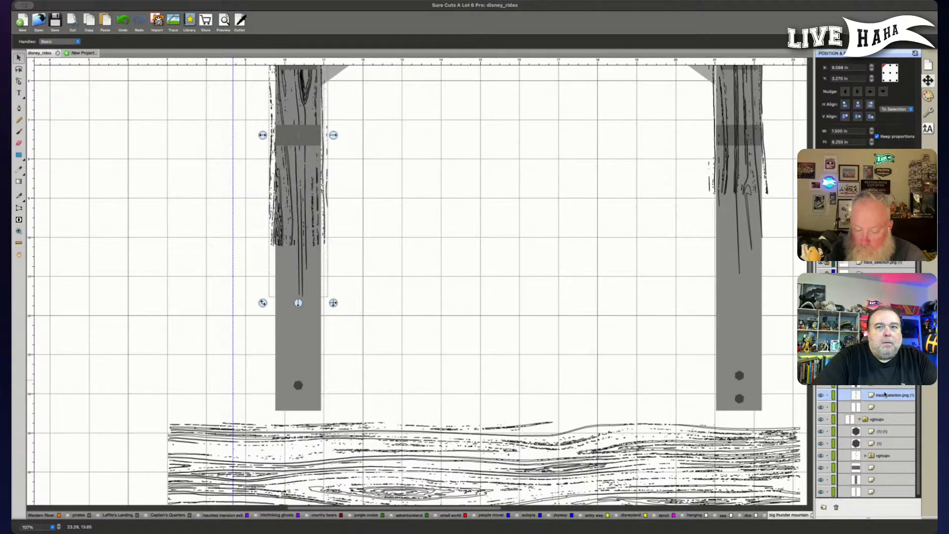
{"action": "key", "text": "super+shift+]"}
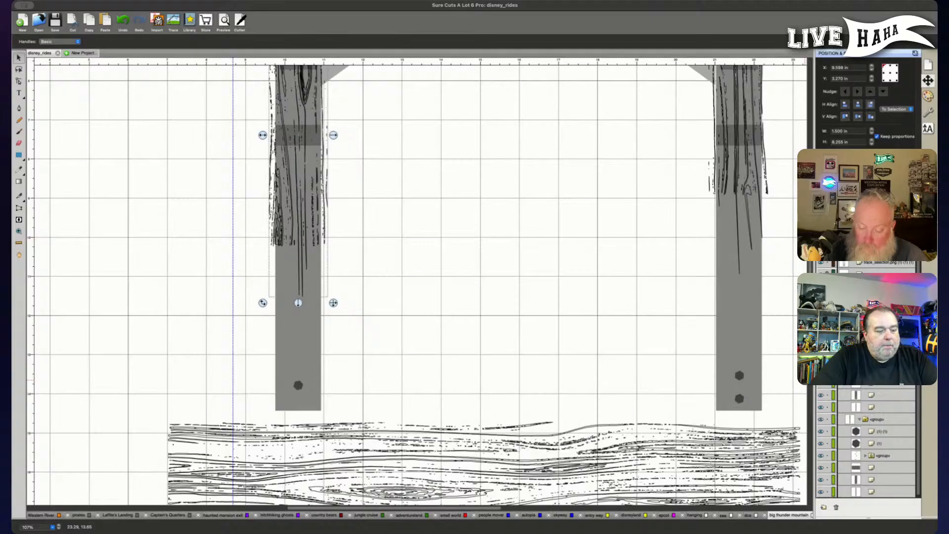
Show the sign group again and stretch the left post's grain by moving its lower nodes straight down to the post's foot below the sign.
{"action": "key", "text": "a"}
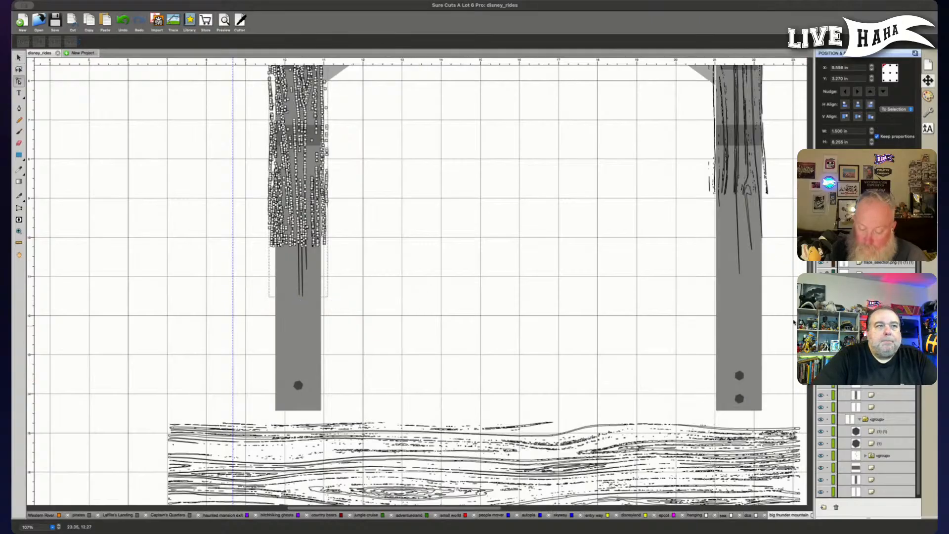
{"action": "left_click", "coordinate": [821, 324]}
{"action": "mouse_move", "coordinate": [411, 293]}
{"action": "left_mouse_down"}
{"action": "mouse_move", "coordinate": [208, 205]}
{"action": "mouse_move", "coordinate": [209, 192]}
{"action": "left_mouse_up"}
{"action": "key", "text": "Down"}
{"action": "key", "text": "Down"}
{"action": "key", "text": "Down"}
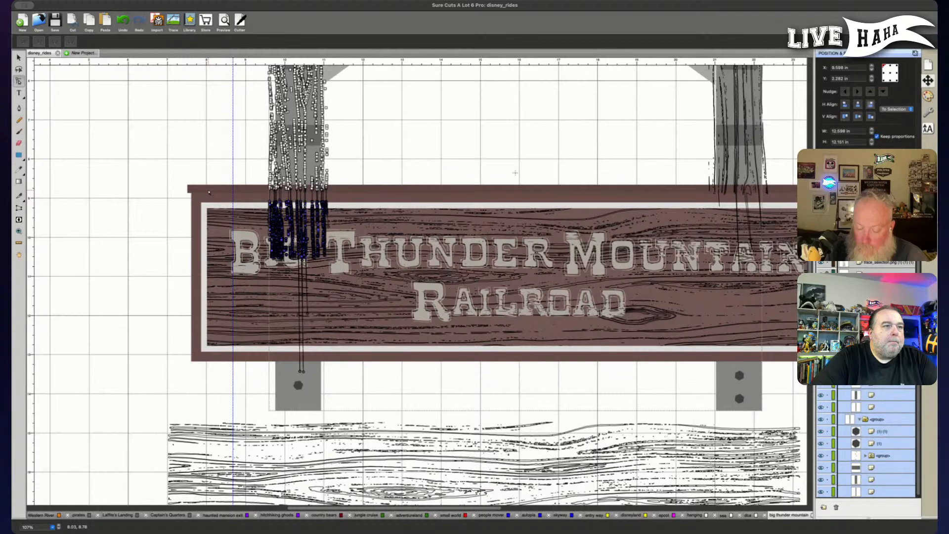
{"action": "key", "text": "Down"}
{"action": "key", "text": "Down"}
{"action": "key", "text": "Down"}
{"action": "key", "text": "Down"}
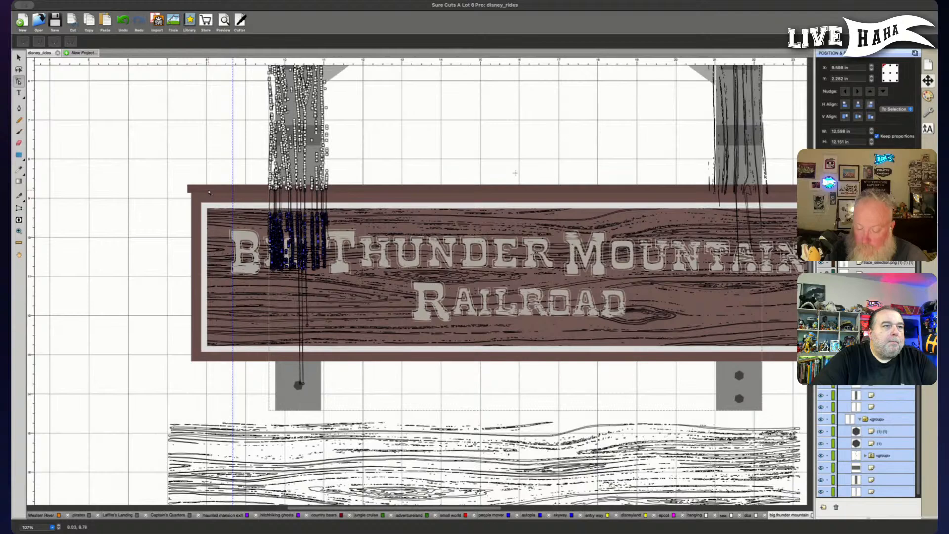
{"action": "key", "text": "Down"}
{"action": "key", "text": "Down"}
{"action": "key", "text": "Down"}
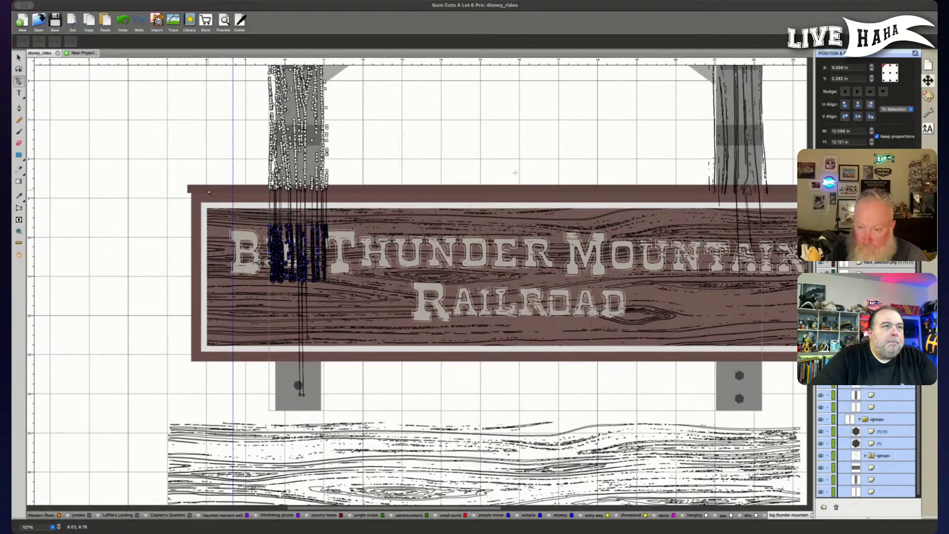
{"action": "key", "text": "Down"}
{"action": "key", "text": "Down"}
{"action": "key", "text": "Down"}
{"action": "key", "text": "Down"}
{"action": "key", "text": "Down"}
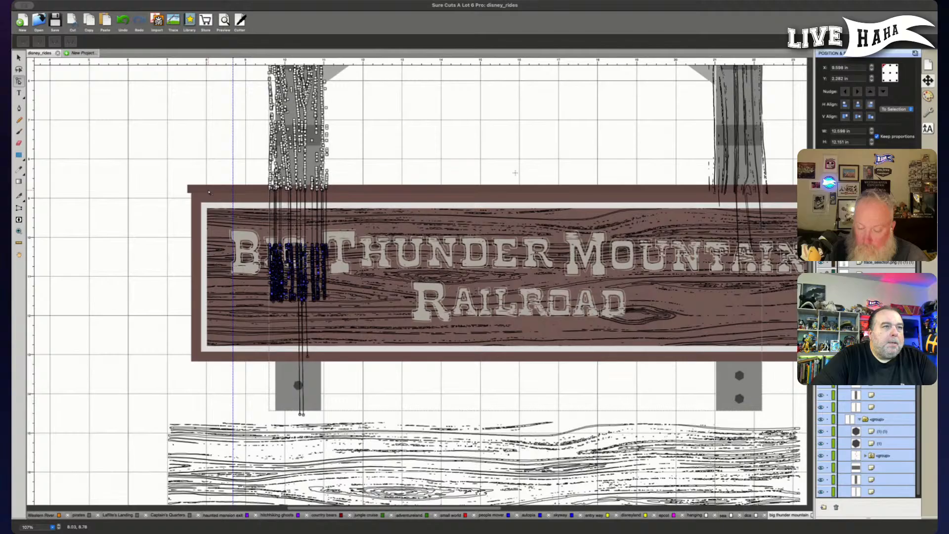
{"action": "key", "text": "Down"}
{"action": "key", "text": "Down"}
{"action": "key", "text": "Down"}
{"action": "key", "text": "Down"}
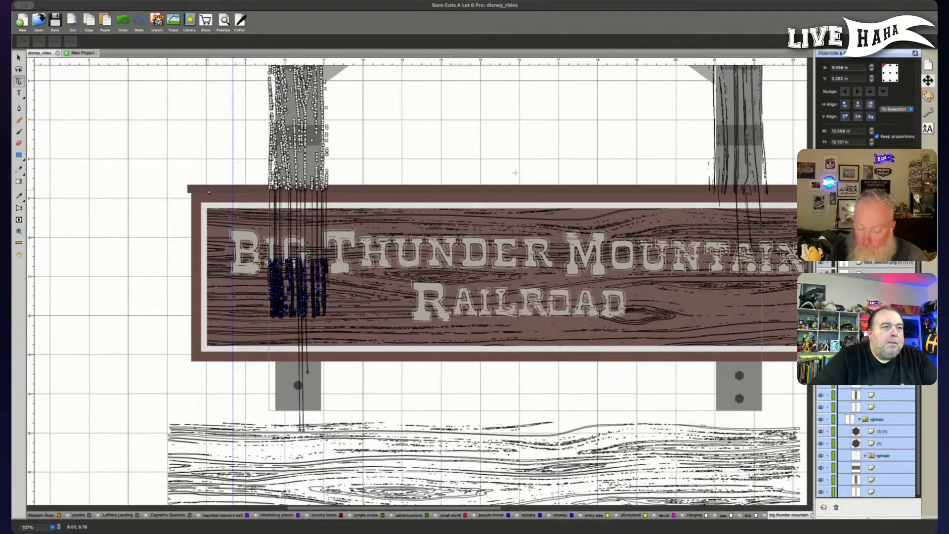
{"action": "key", "text": "Down"}
{"action": "key", "text": "Down"}
{"action": "key", "text": "Down"}
{"action": "key", "text": "Down"}
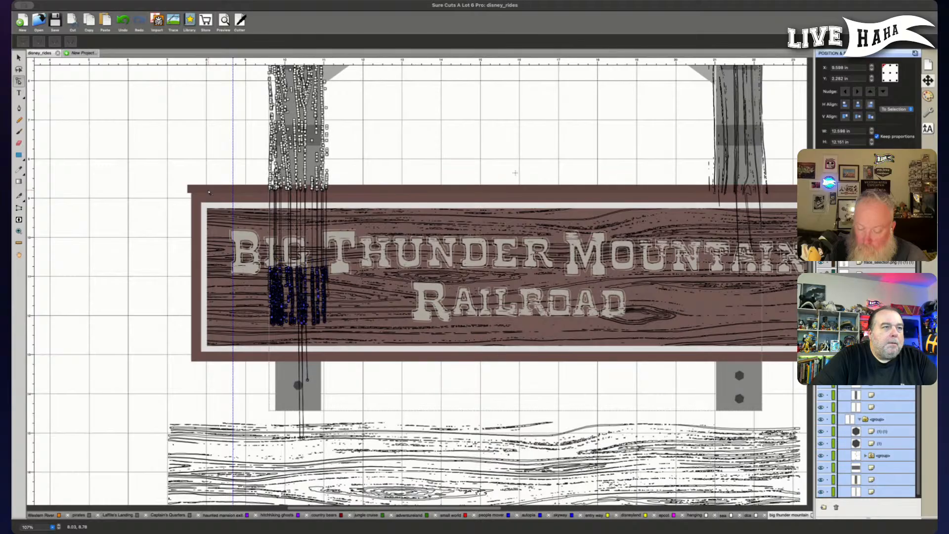
{"action": "key", "text": "Down"}
{"action": "key", "text": "Down"}
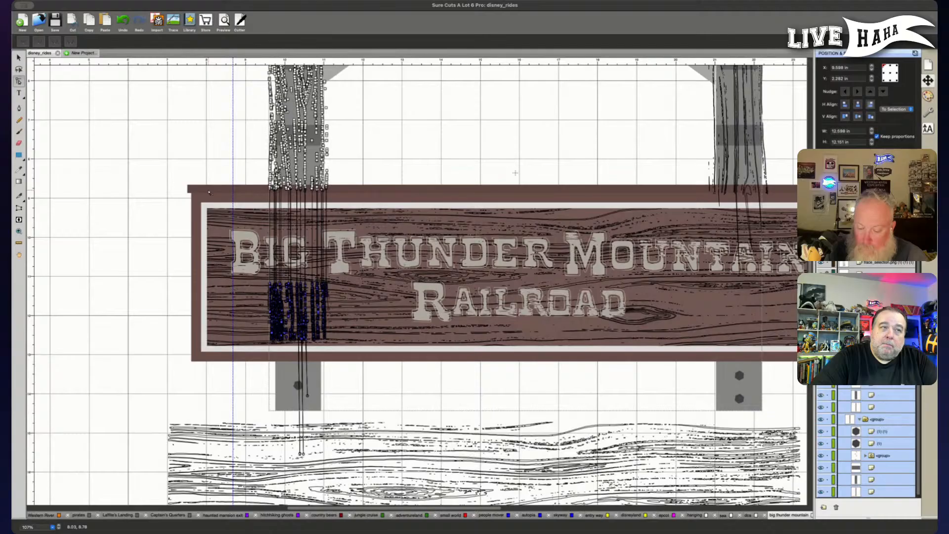
{"action": "key", "text": "Down"}
{"action": "key", "text": "Down"}
{"action": "key", "text": "Down"}
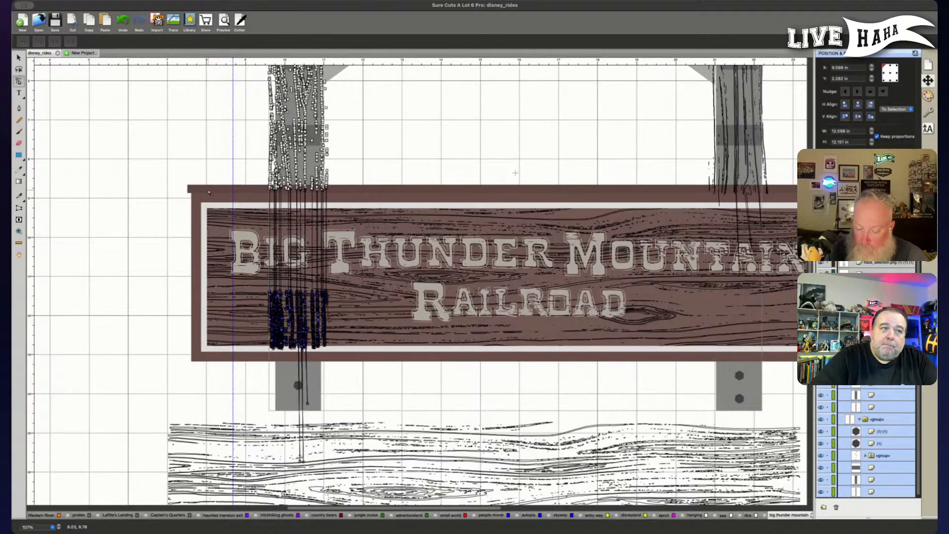
{"action": "key", "text": "Down"}
{"action": "key", "text": "Down"}
{"action": "key", "text": "Down"}
{"action": "key", "text": "Down"}
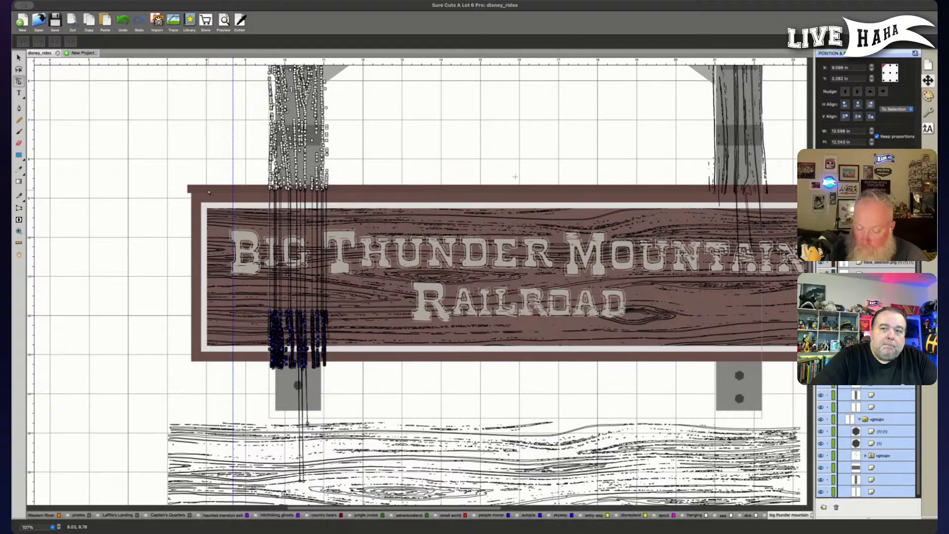
{"action": "key", "text": "Down"}
{"action": "key", "text": "Down"}
{"action": "key", "text": "Down"}
{"action": "key", "text": "Down"}
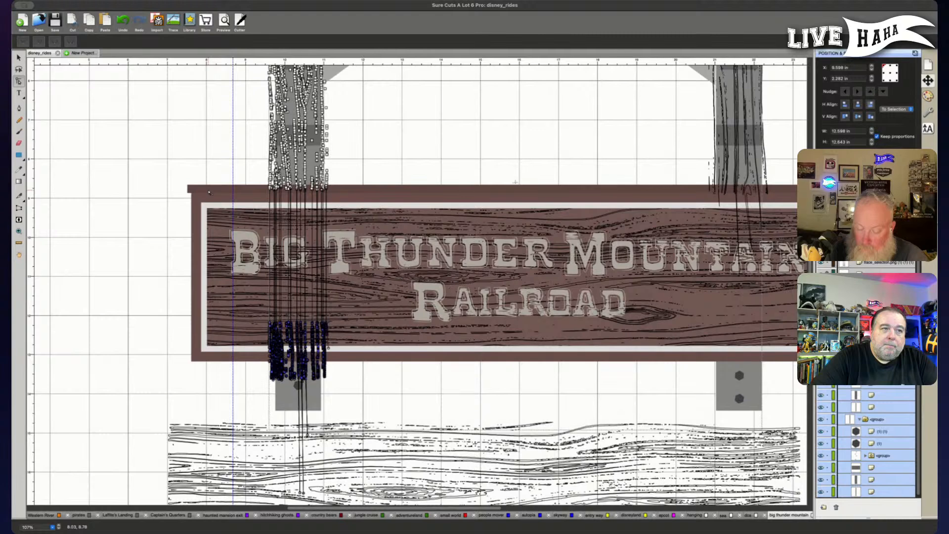
{"action": "key", "text": "Down"}
{"action": "key", "text": "Down"}
{"action": "key", "text": "Down"}
{"action": "key", "text": "Down"}
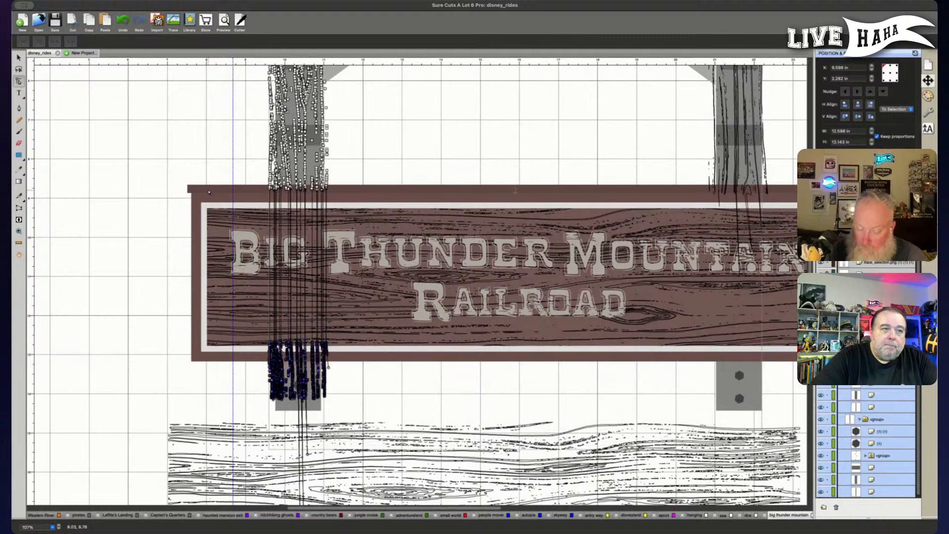
{"action": "key", "text": "Down"}
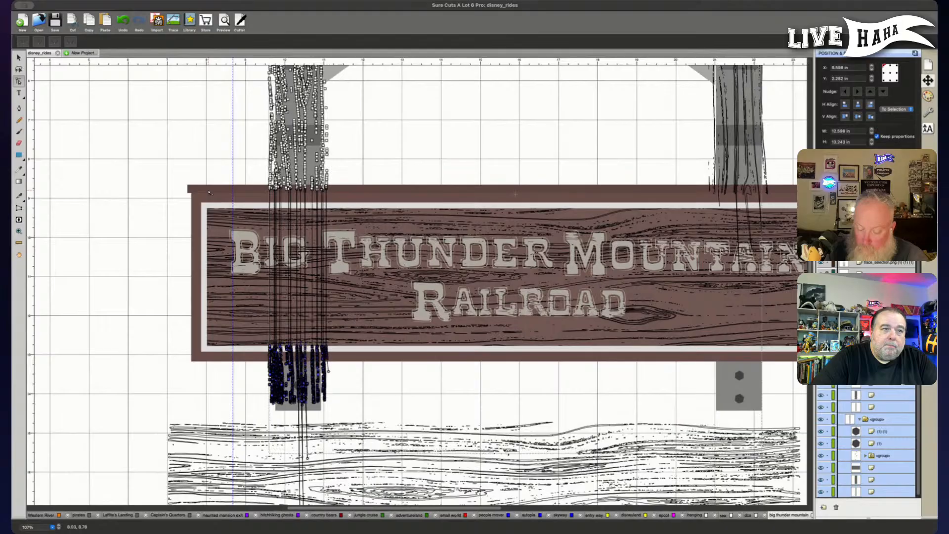
{"action": "key", "text": "Down"}
{"action": "key", "text": "Down"}
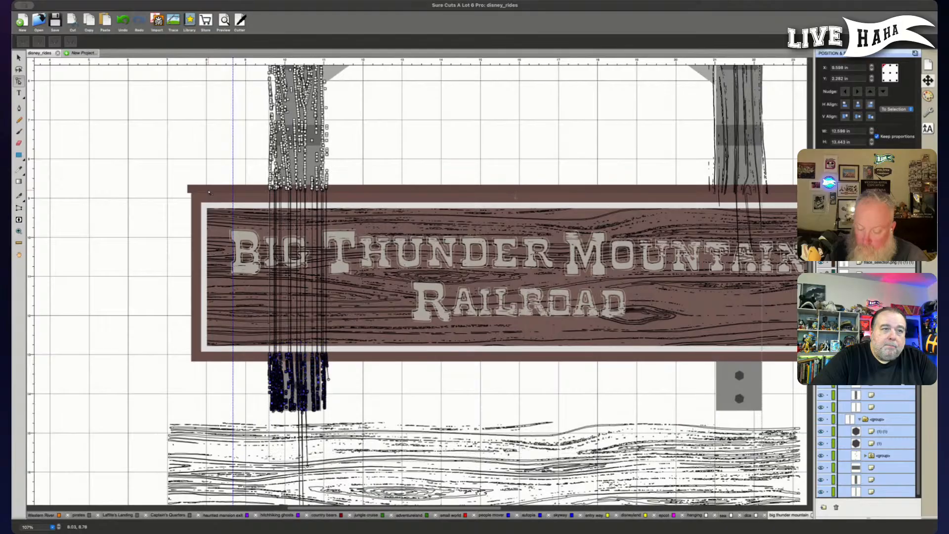
{"action": "key", "text": "Down"}
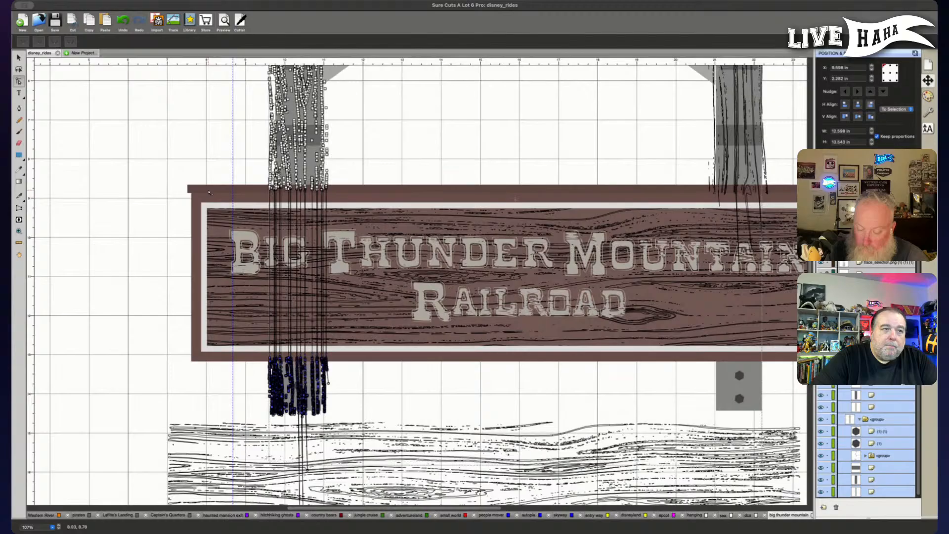
{"action": "left_click", "coordinate": [144, 377]}
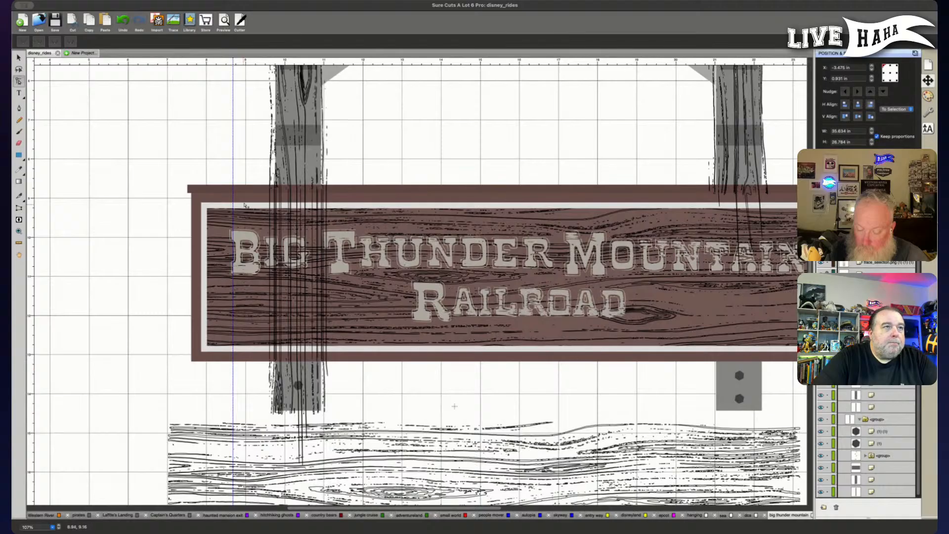
{"action": "left_click_drag", "start_coordinate": [250, 192], "coordinate": [365, 356]}
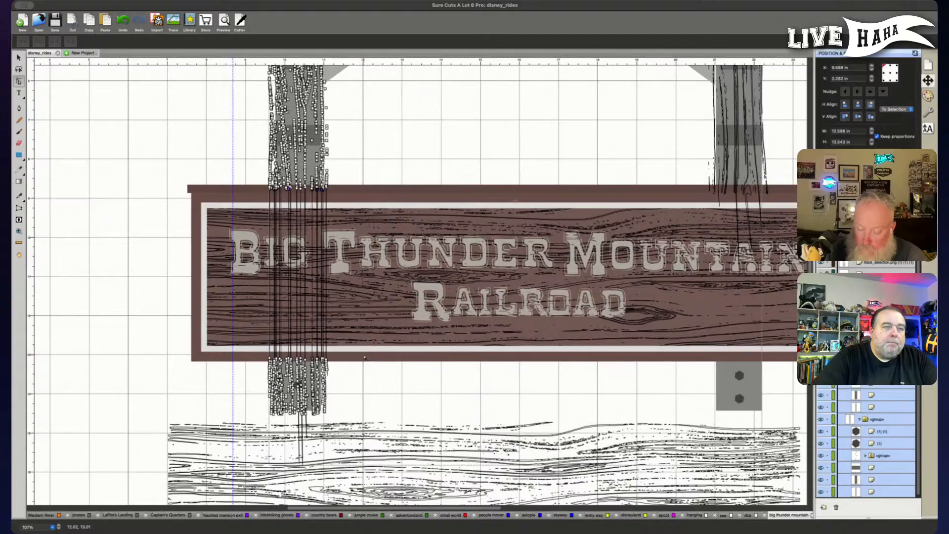
{"action": "left_click", "coordinate": [153, 270]}
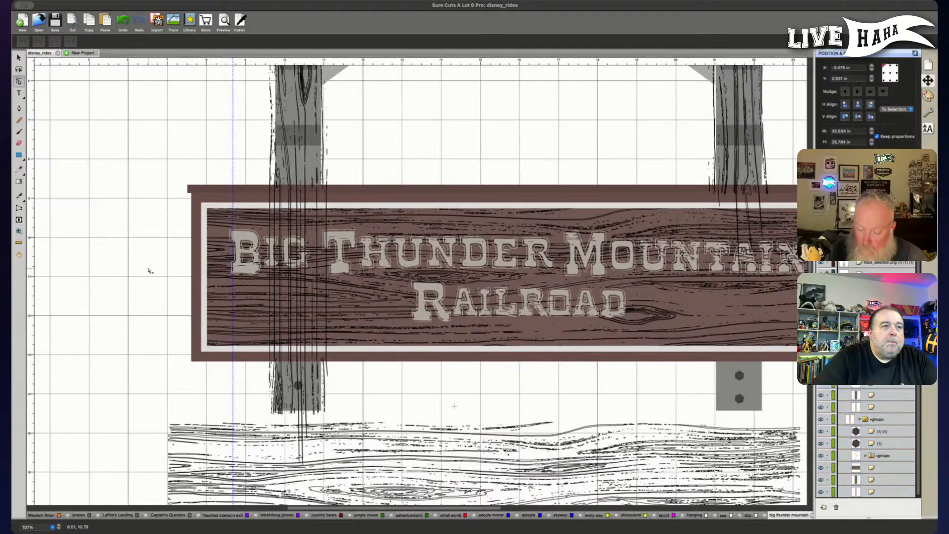
Send the left post's stretched grain behind the sign and the post's plates and bands in the layer order.
{"action": "scroll", "coordinate": [149, 270], "scroll_direction": "up", "scroll_amount": 2}
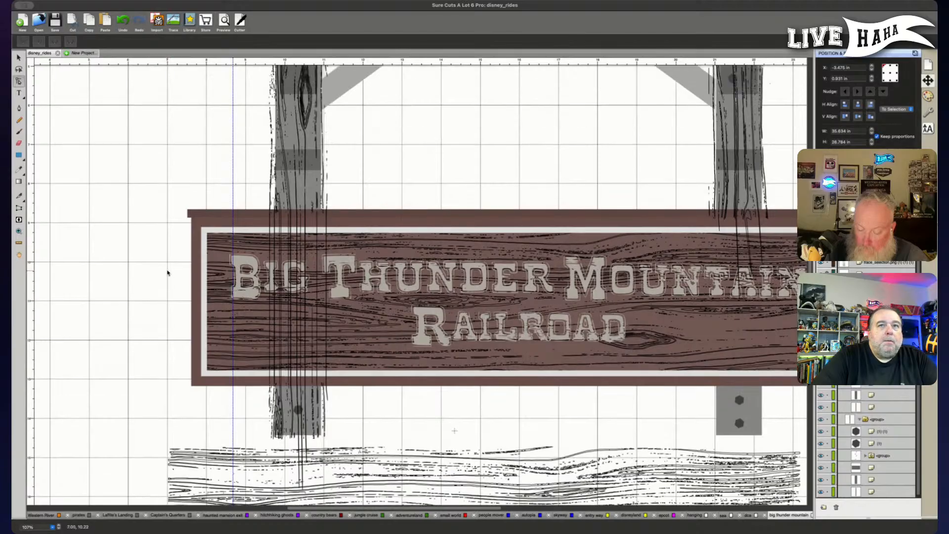
{"action": "scroll", "coordinate": [687, 337], "scroll_direction": "right", "scroll_amount": 2}
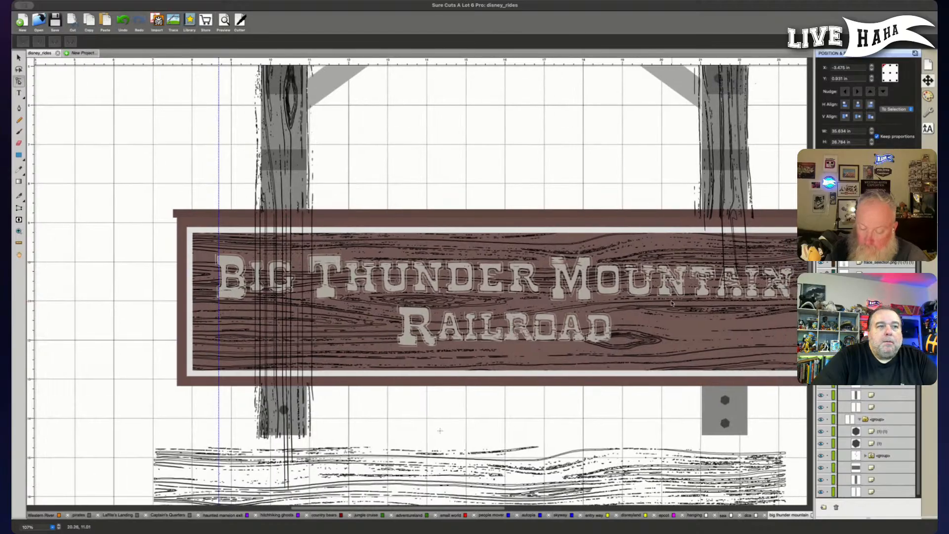
{"action": "scroll", "coordinate": [682, 303], "scroll_direction": "up", "scroll_amount": 5}
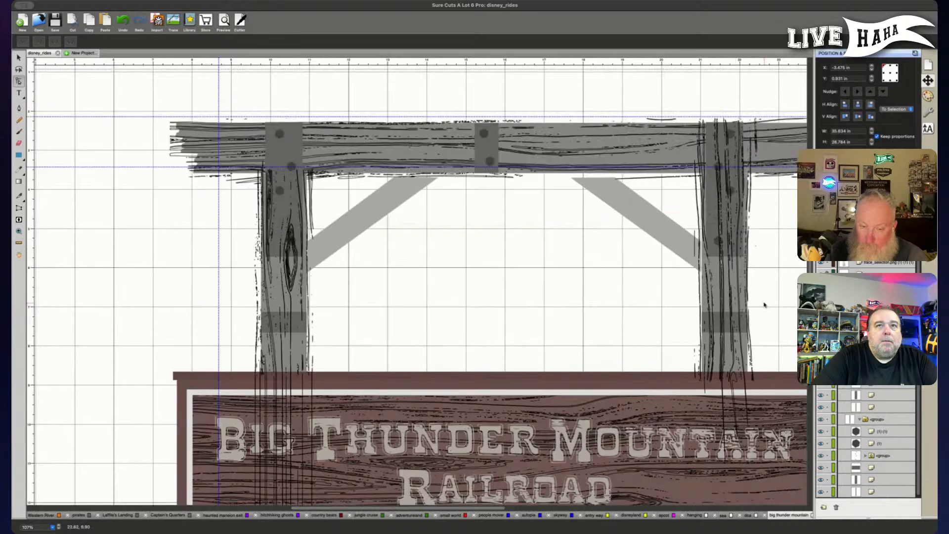
{"action": "scroll", "coordinate": [764, 306], "scroll_direction": "up", "scroll_amount": 3}
{"action": "left_click", "coordinate": [868, 264]}
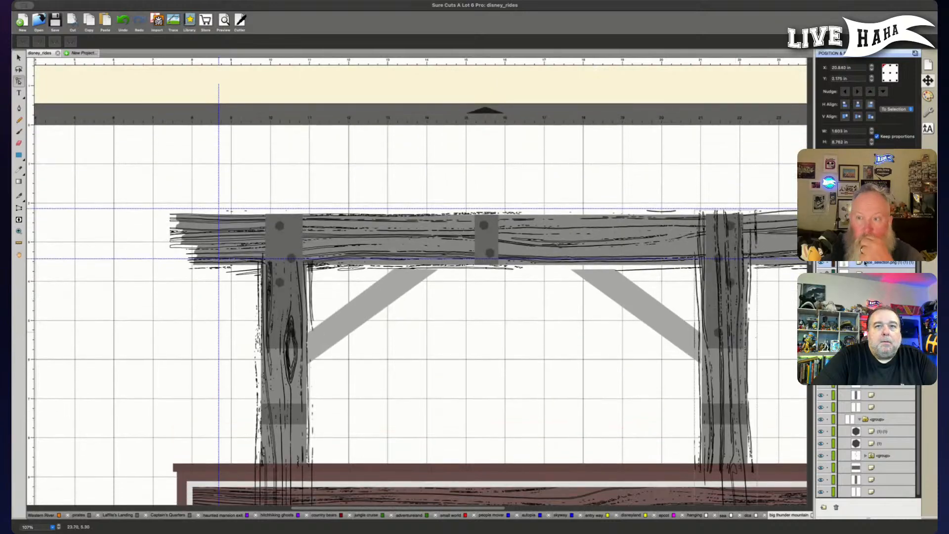
{"action": "left_click", "coordinate": [720, 195]}
{"action": "left_click", "coordinate": [874, 252]}
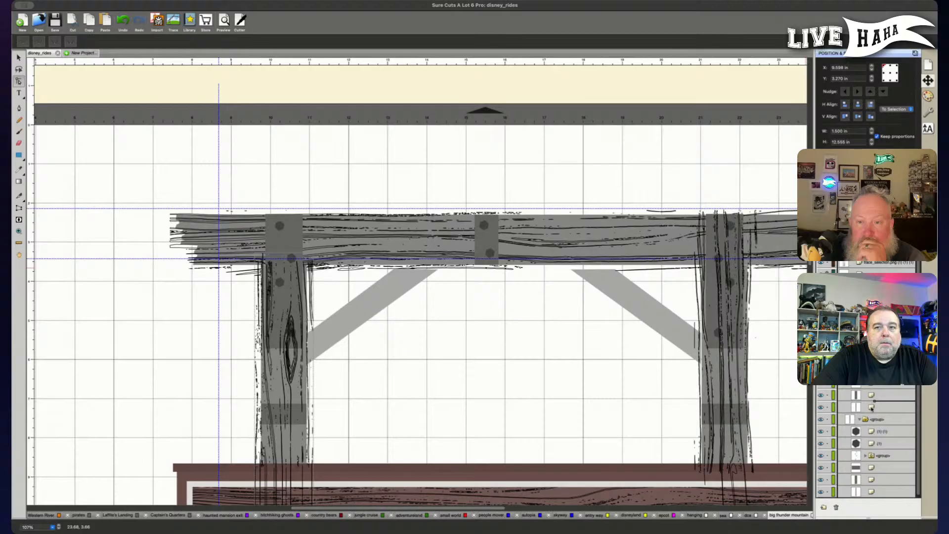
{"action": "left_click_drag", "start_coordinate": [872, 405], "coordinate": [873, 405]}
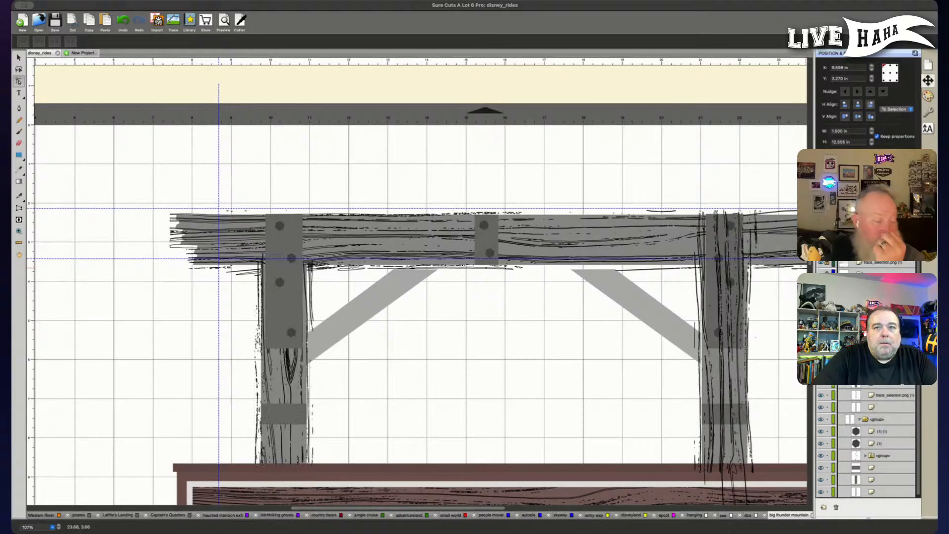
{"action": "left_click", "coordinate": [859, 334]}
{"action": "left_click", "coordinate": [873, 323]}
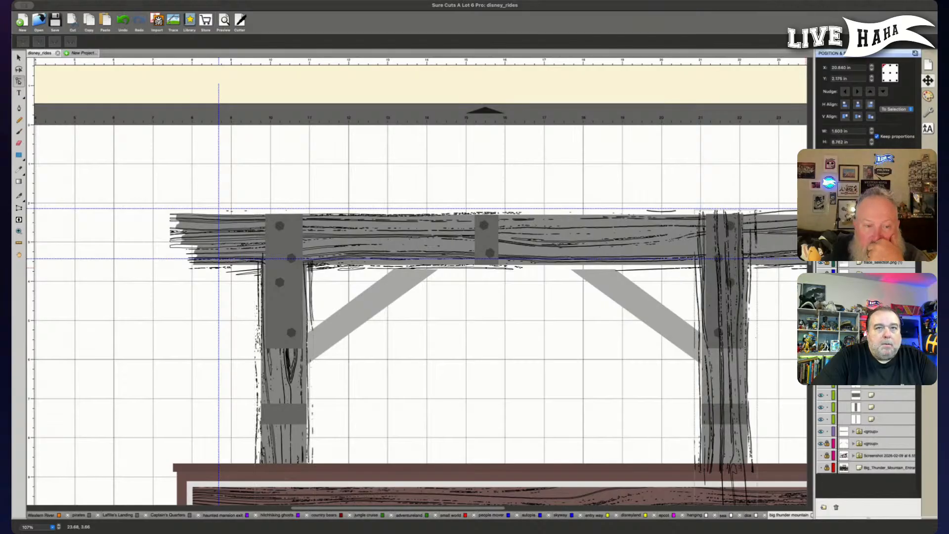
{"action": "left_click", "coordinate": [740, 179]}
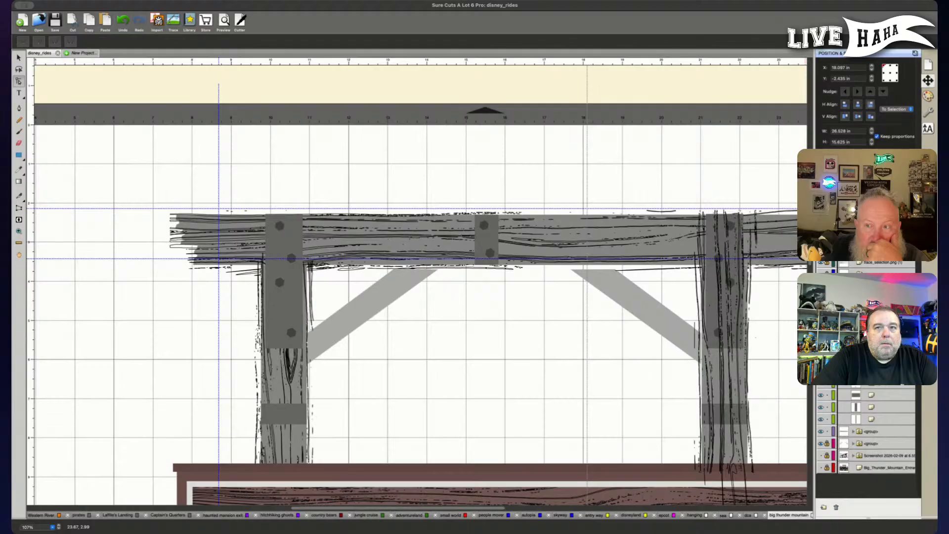
{"action": "left_click", "coordinate": [778, 252]}
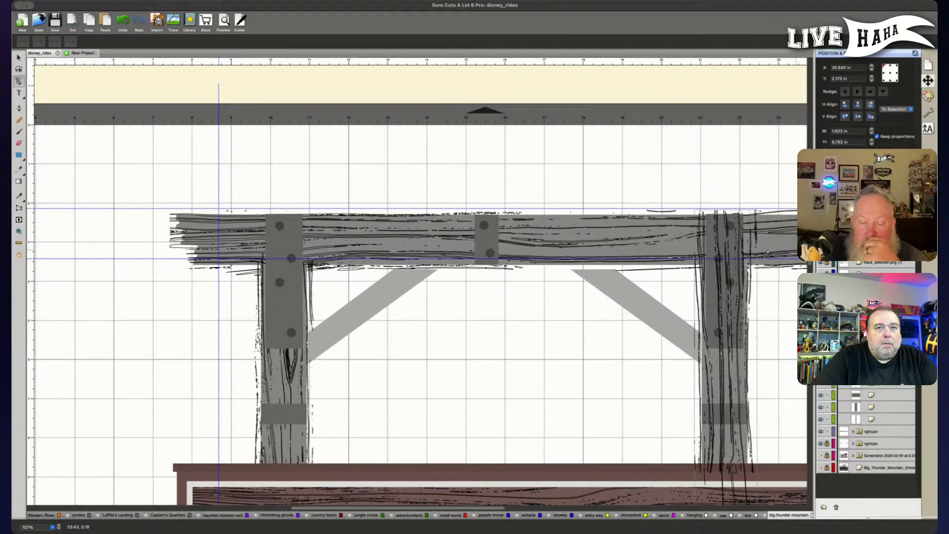
{"action": "scroll", "coordinate": [778, 253], "scroll_direction": "right", "scroll_amount": 5}
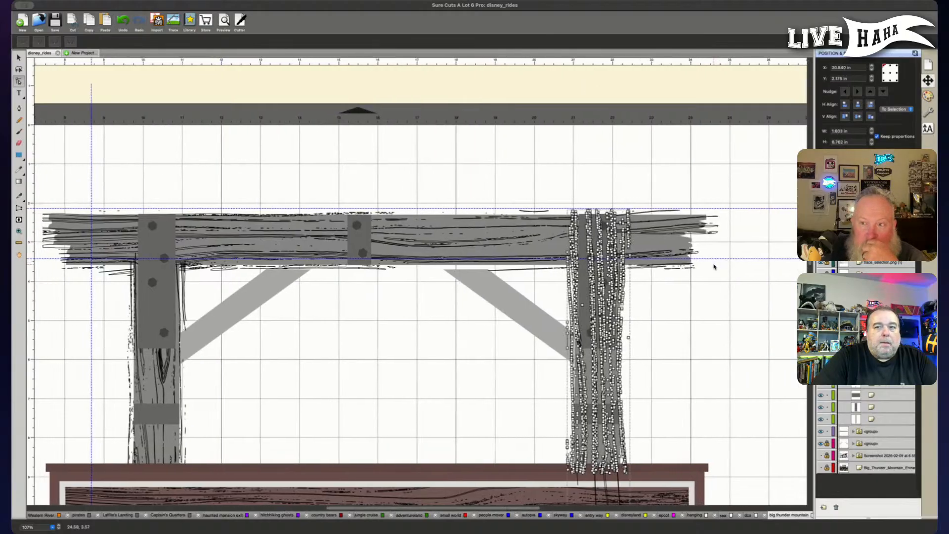
{"action": "scroll", "coordinate": [714, 267], "scroll_direction": "left", "scroll_amount": 1}
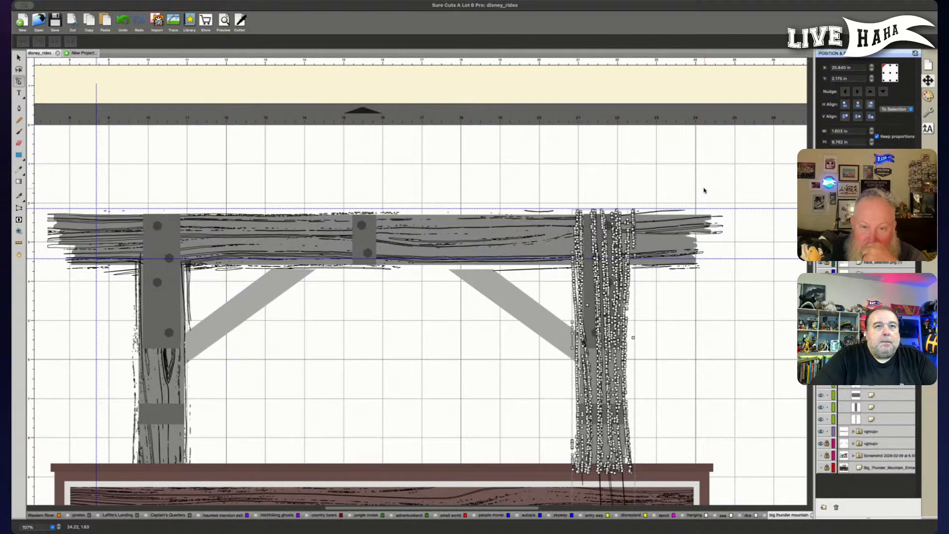
{"action": "left_click", "coordinate": [632, 195]}
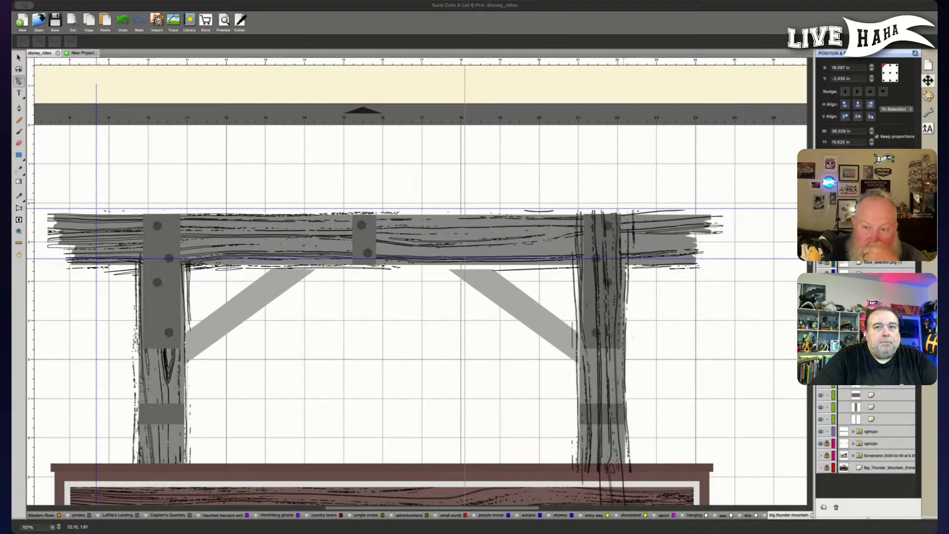
{"action": "left_click", "coordinate": [402, 159]}
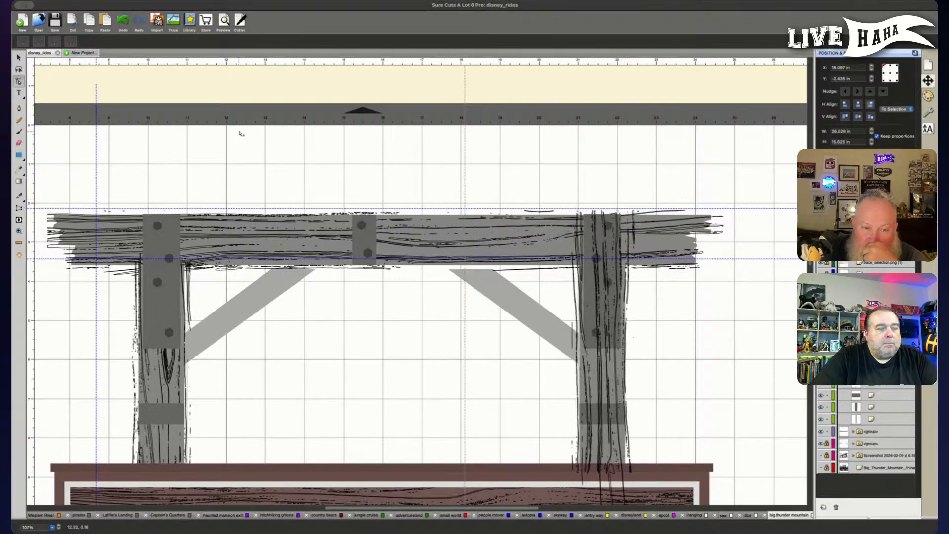
Select the right post's vertical grain and move it down to Y 3.468 in, so it starts near the beam's lower edge.
{"action": "left_click", "coordinate": [18, 58]}
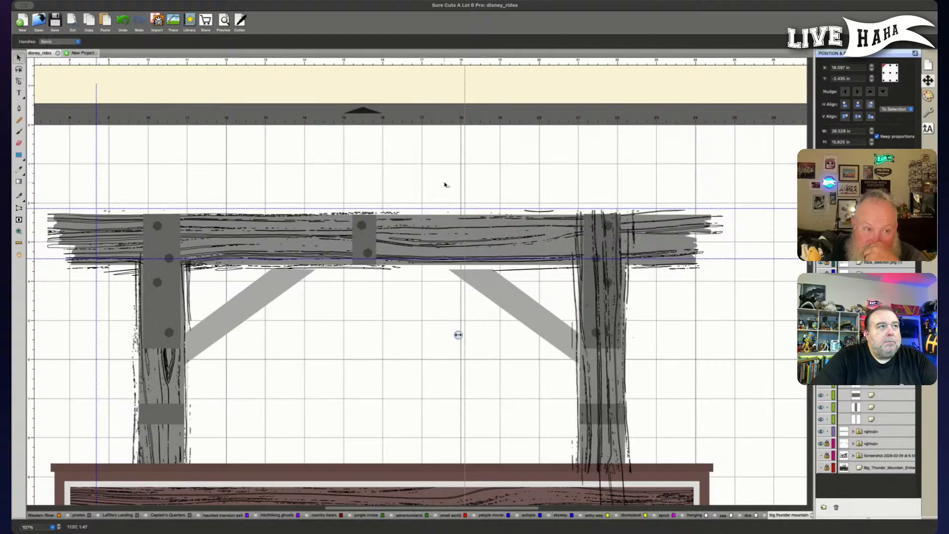
{"action": "left_click", "coordinate": [875, 239]}
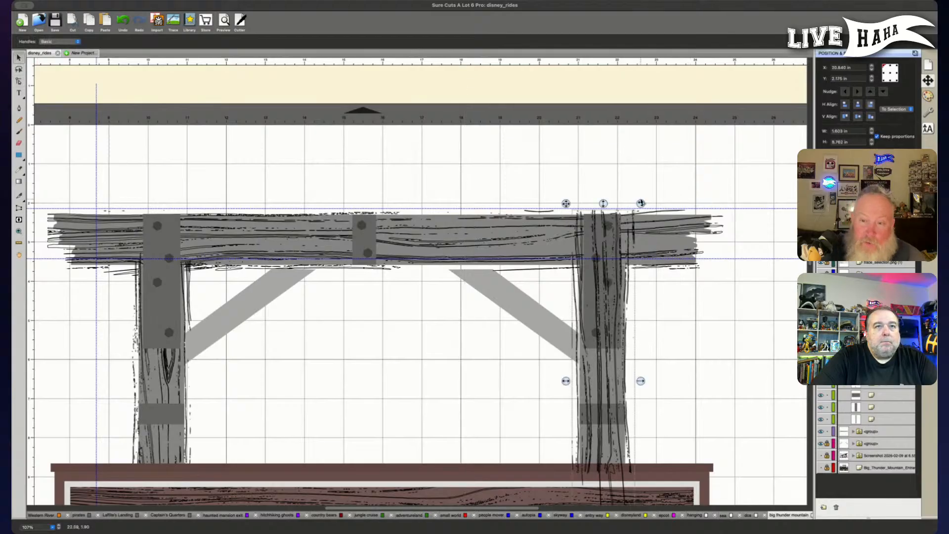
{"action": "left_click_drag", "start_coordinate": [603, 204], "coordinate": [598, 257]}
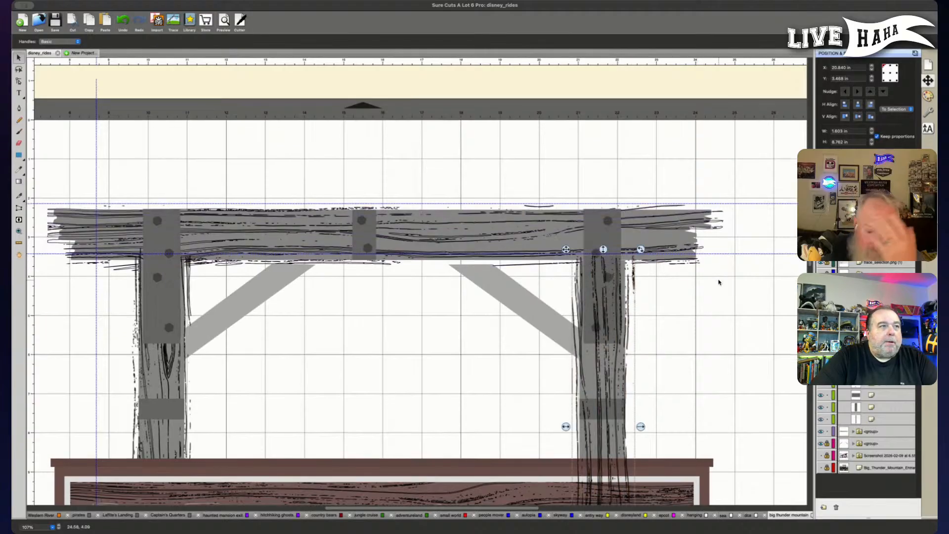
{"action": "scroll", "coordinate": [716, 282], "scroll_direction": "down", "scroll_amount": 1}
{"action": "scroll", "coordinate": [720, 282], "scroll_direction": "down", "scroll_amount": 3}
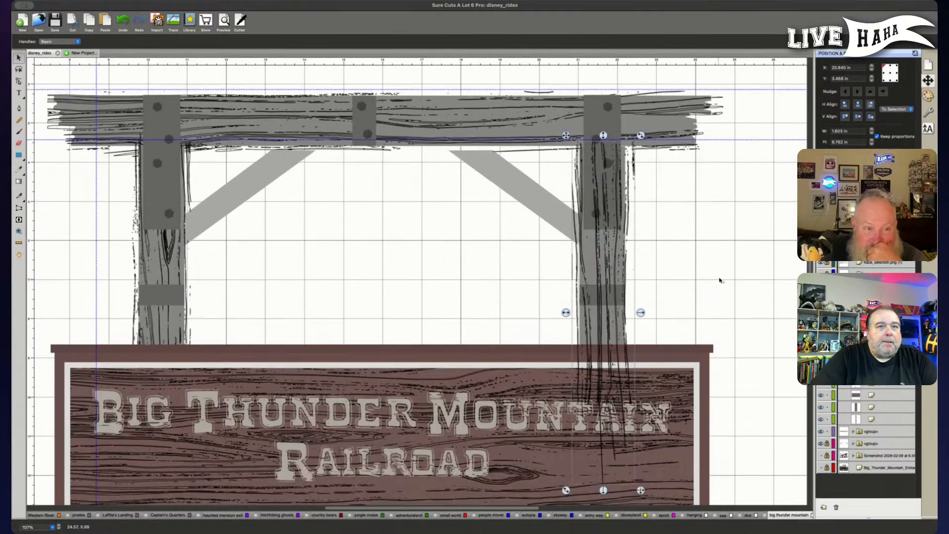
Stretch the right post's grain by moving its lower nodes straight down until they reach the post's foot below the sign.
{"action": "scroll", "coordinate": [721, 279], "scroll_direction": "down", "scroll_amount": 4}
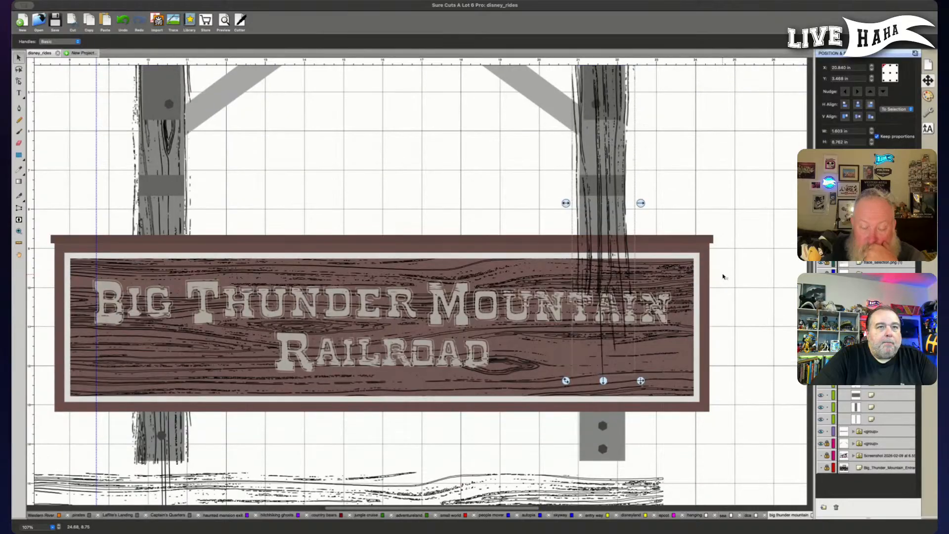
{"action": "scroll", "coordinate": [723, 277], "scroll_direction": "down", "scroll_amount": 1}
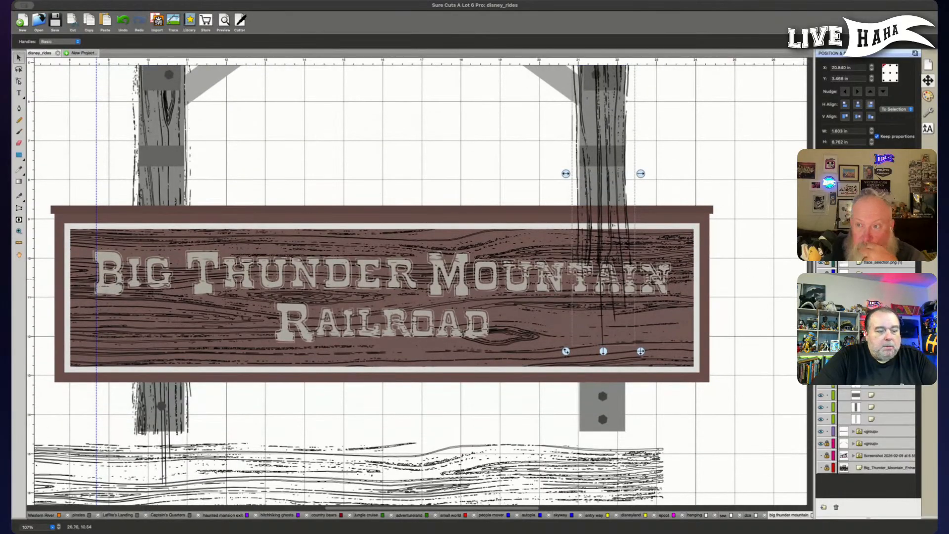
{"action": "left_click_drag", "start_coordinate": [745, 308], "coordinate": [540, 212]}
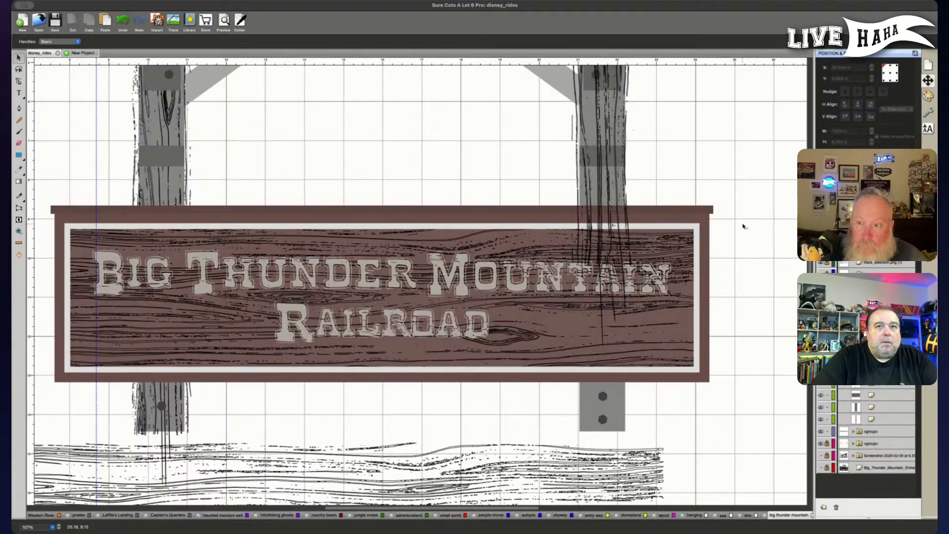
{"action": "left_click", "coordinate": [873, 286]}
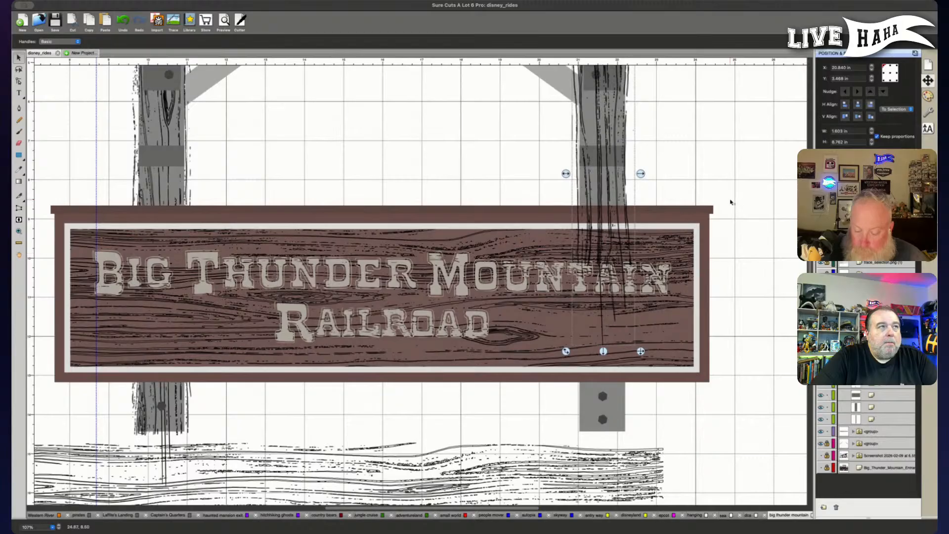
{"action": "left_click", "coordinate": [21, 82]}
{"action": "left_click_drag", "start_coordinate": [735, 312], "coordinate": [534, 211]}
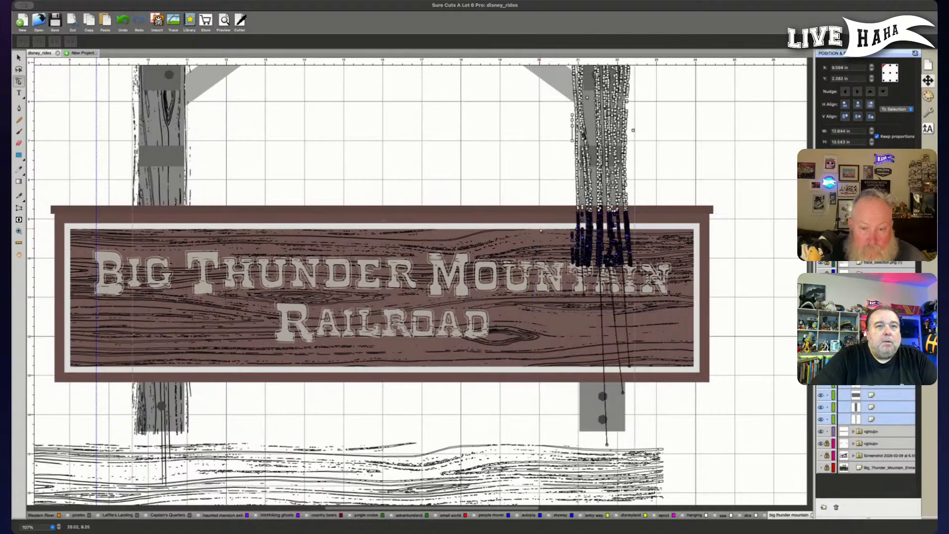
{"action": "key", "text": "Down"}
{"action": "key", "text": "Down"}
{"action": "key", "text": "Down"}
{"action": "key", "text": "Down"}
{"action": "key", "text": "Down"}
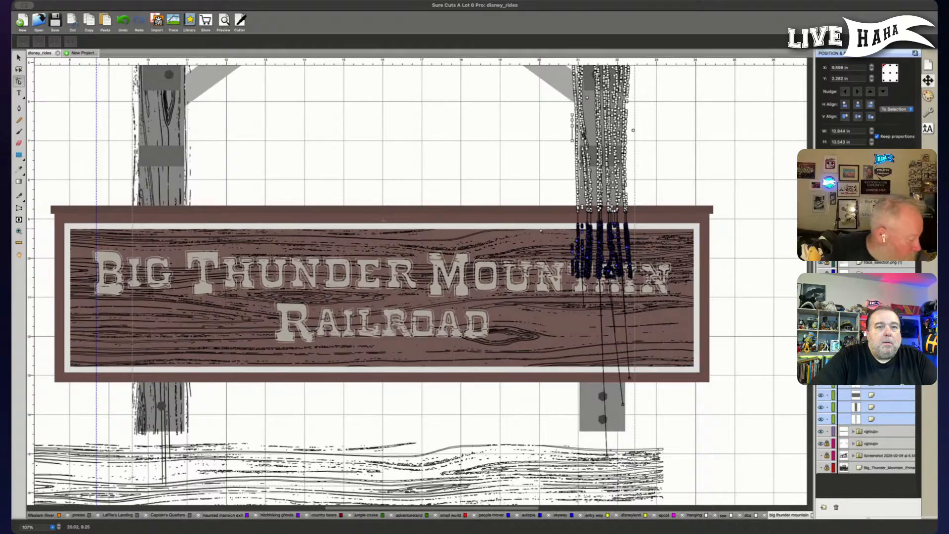
{"action": "key", "text": "Down"}
{"action": "key", "text": "Down"}
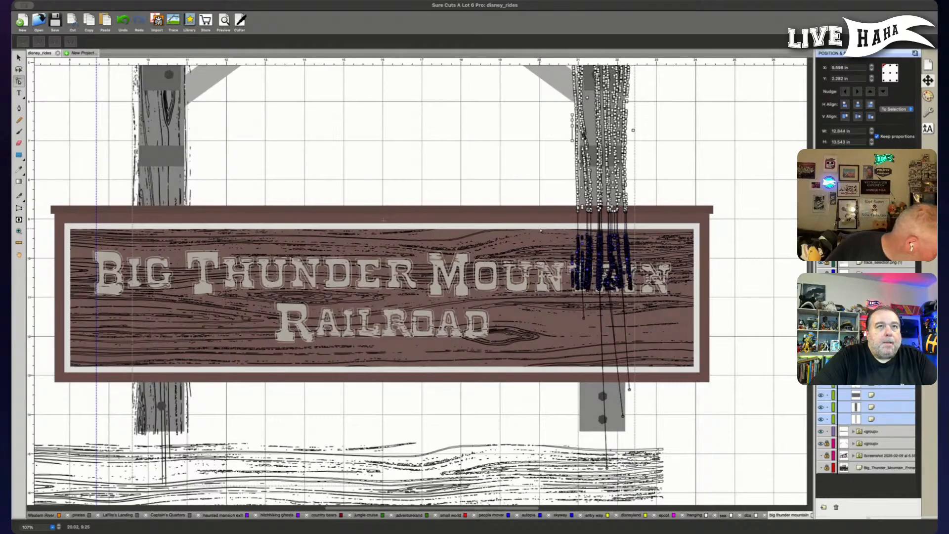
{"action": "key", "text": "Down"}
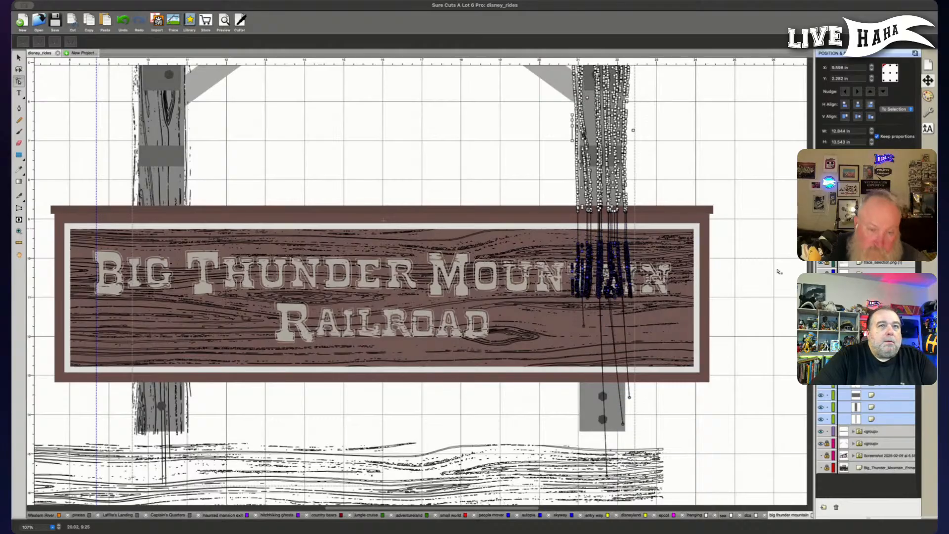
{"action": "key", "text": "Down"}
{"action": "key", "text": "Down"}
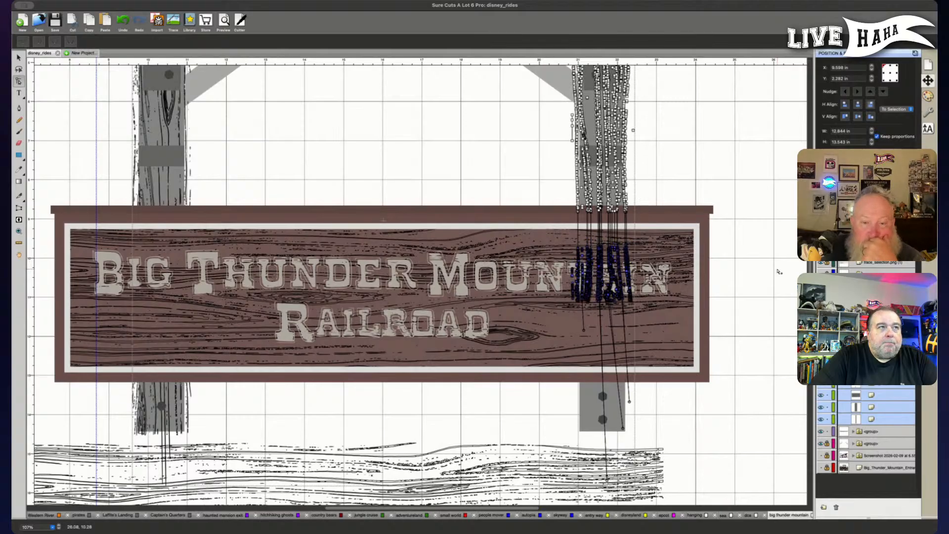
{"action": "key", "text": "Down"}
{"action": "key", "text": "Down"}
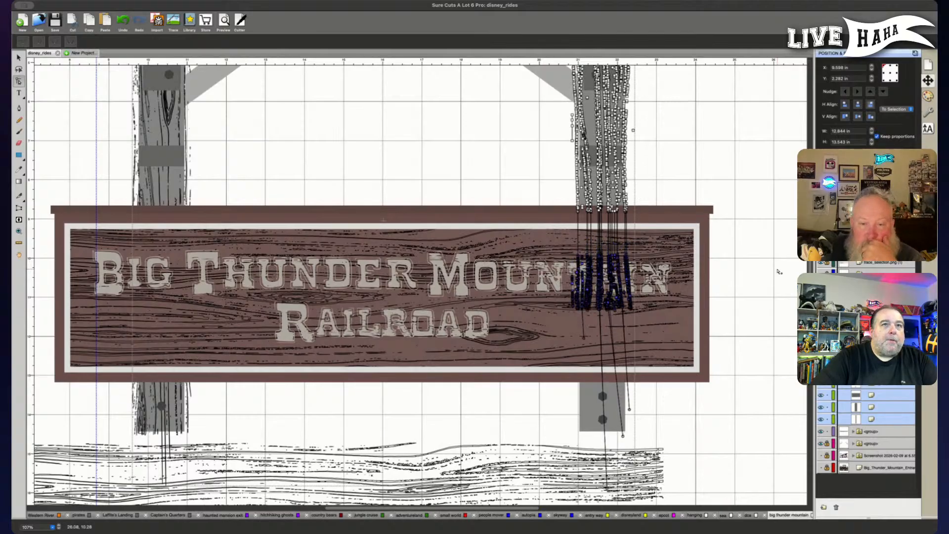
{"action": "key", "text": "Down"}
{"action": "key", "text": "Down"}
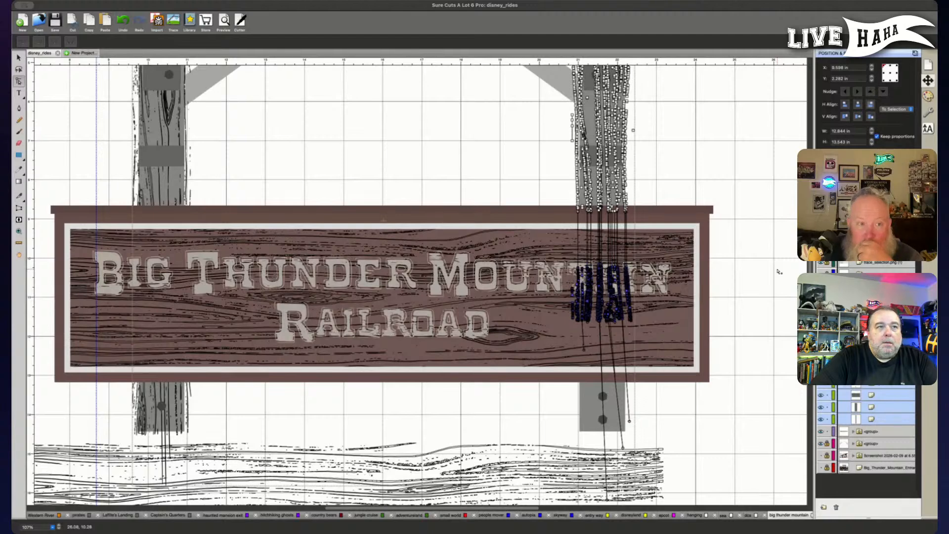
{"action": "key", "text": "Down"}
{"action": "key", "text": "Down"}
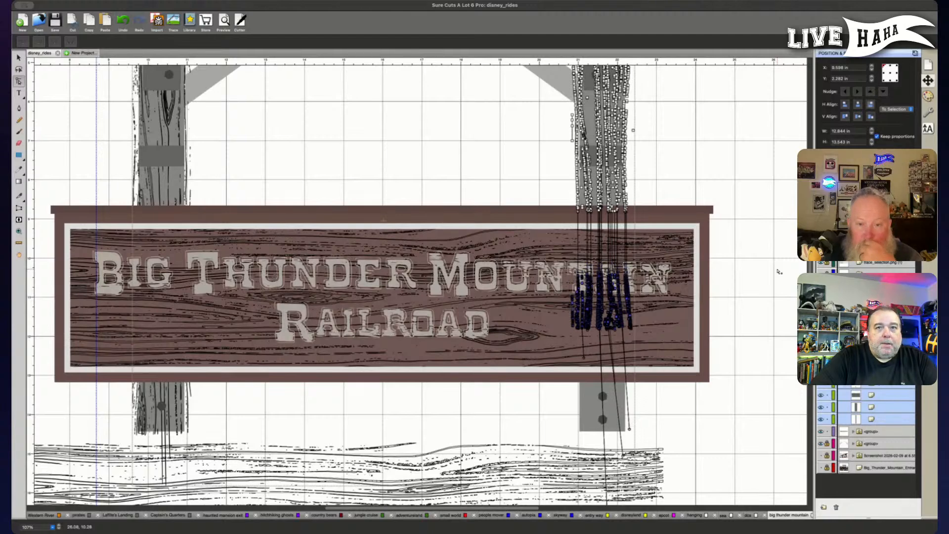
{"action": "key", "text": "Down"}
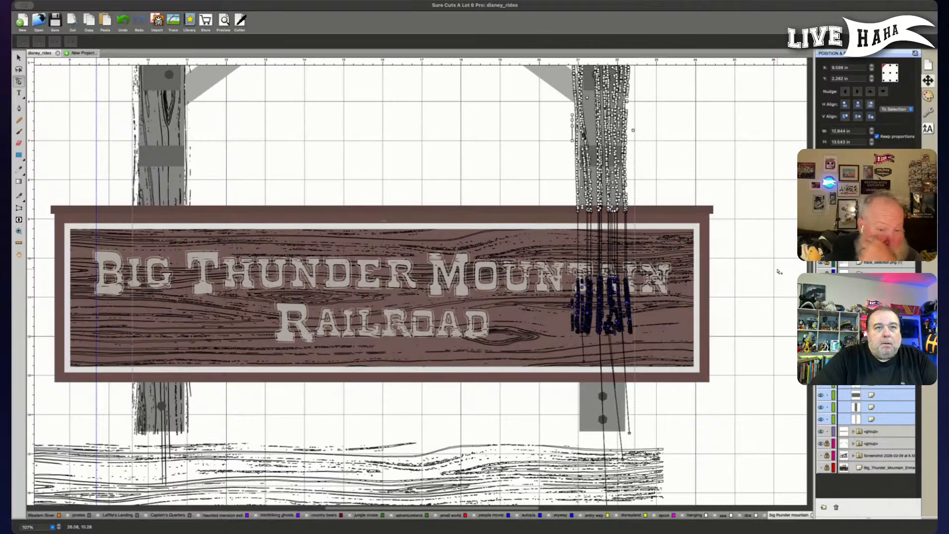
{"action": "key", "text": "Down"}
{"action": "key", "text": "Down"}
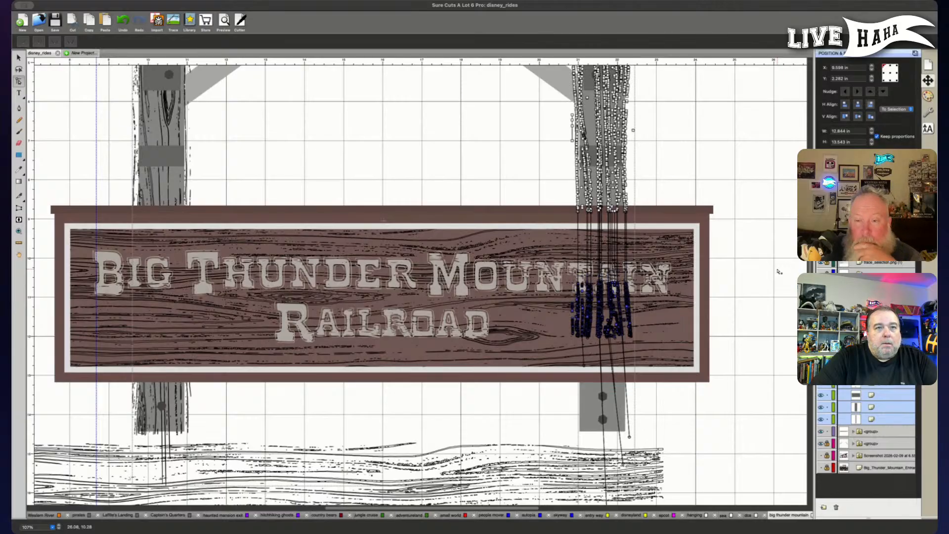
{"action": "key", "text": "Down"}
{"action": "key", "text": "Down"}
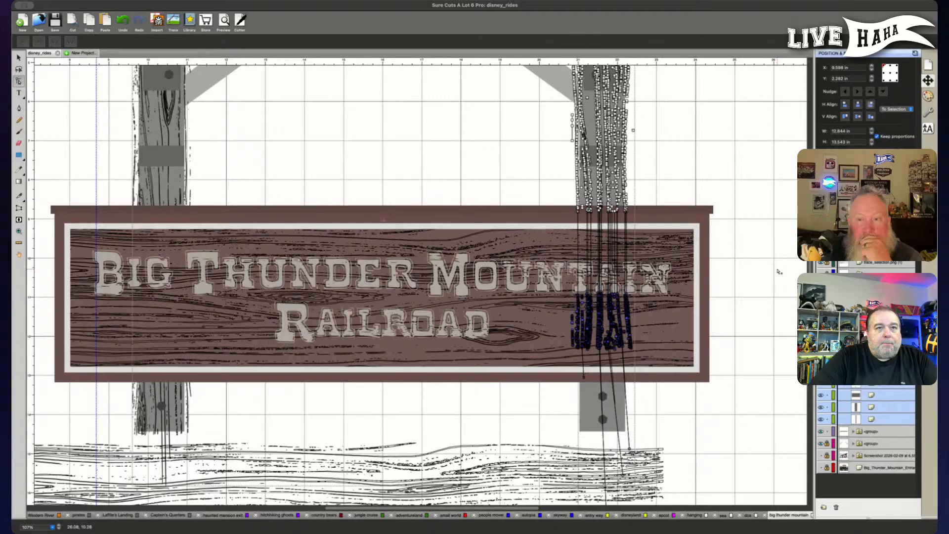
{"action": "key", "text": "Down"}
{"action": "key", "text": "Down"}
{"action": "key", "text": "Down"}
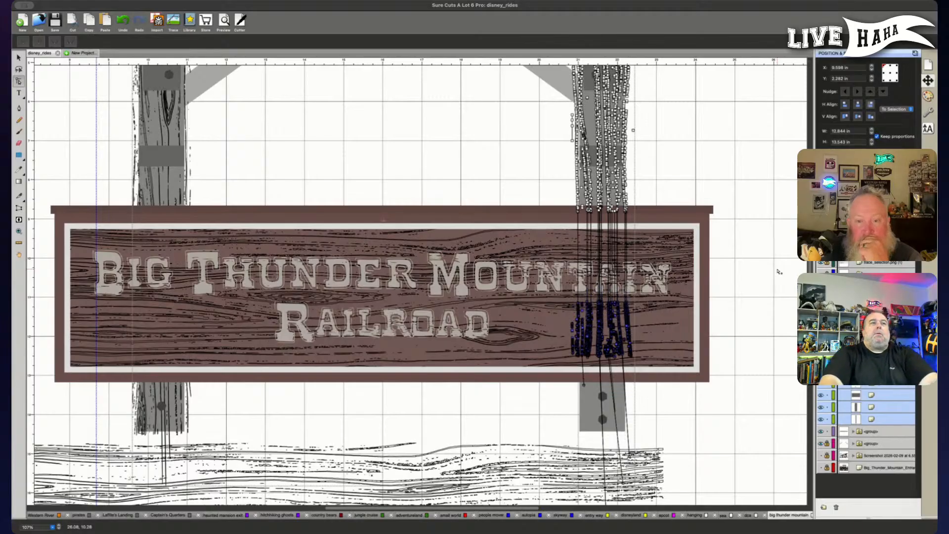
{"action": "key", "text": "Down"}
{"action": "key", "text": "Down"}
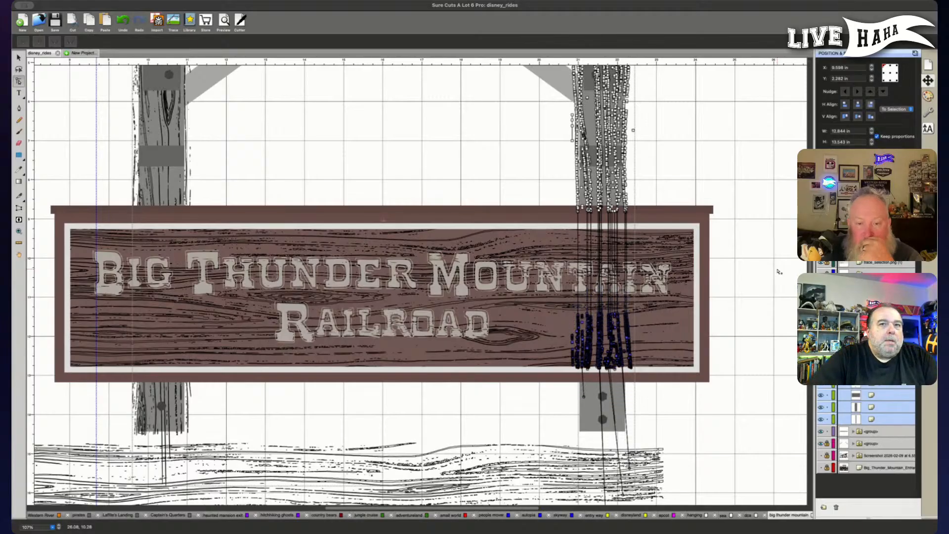
{"action": "key", "text": "Down"}
{"action": "key", "text": "Down"}
{"action": "key", "text": "Down"}
{"action": "key", "text": "Down"}
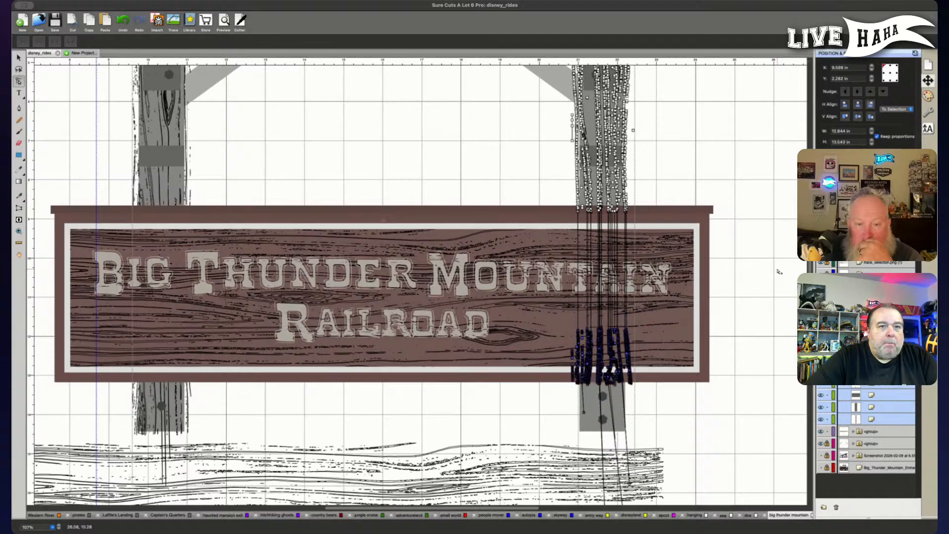
{"action": "key", "text": "Down"}
{"action": "key", "text": "Down"}
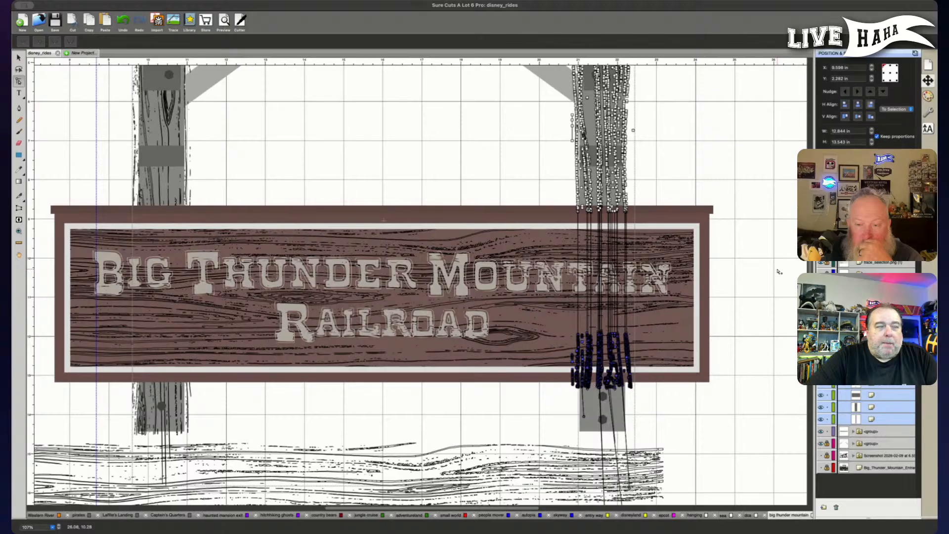
{"action": "key", "text": "Down"}
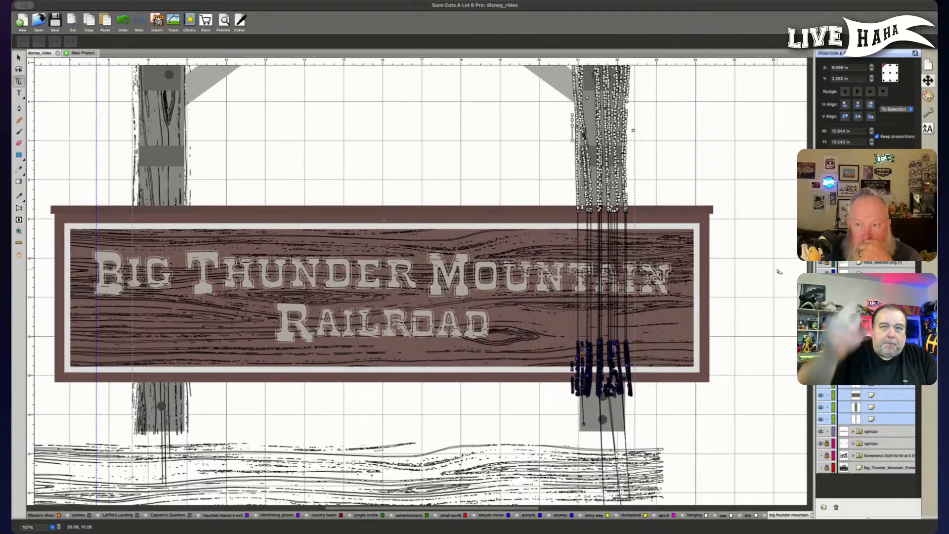
{"action": "key", "text": "Down"}
{"action": "key", "text": "Down"}
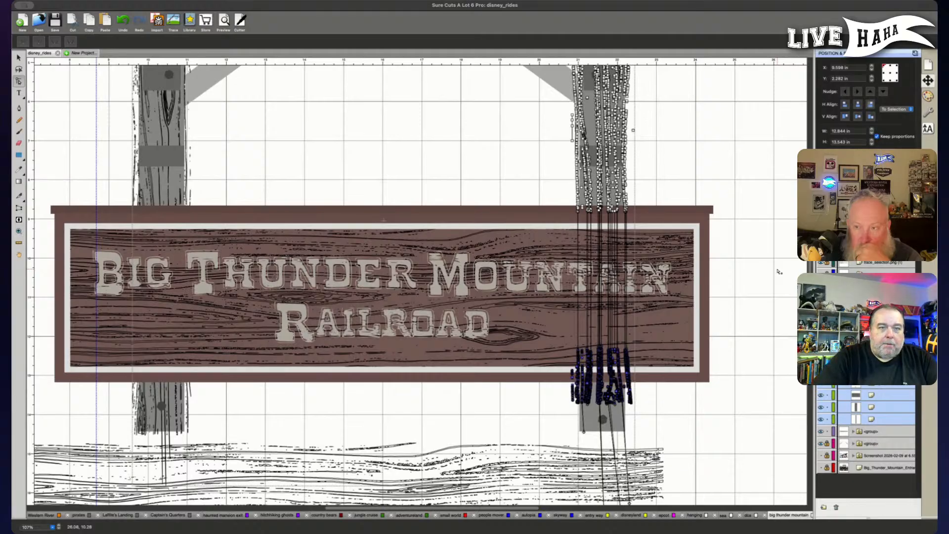
{"action": "key", "text": "Down"}
{"action": "key", "text": "Down"}
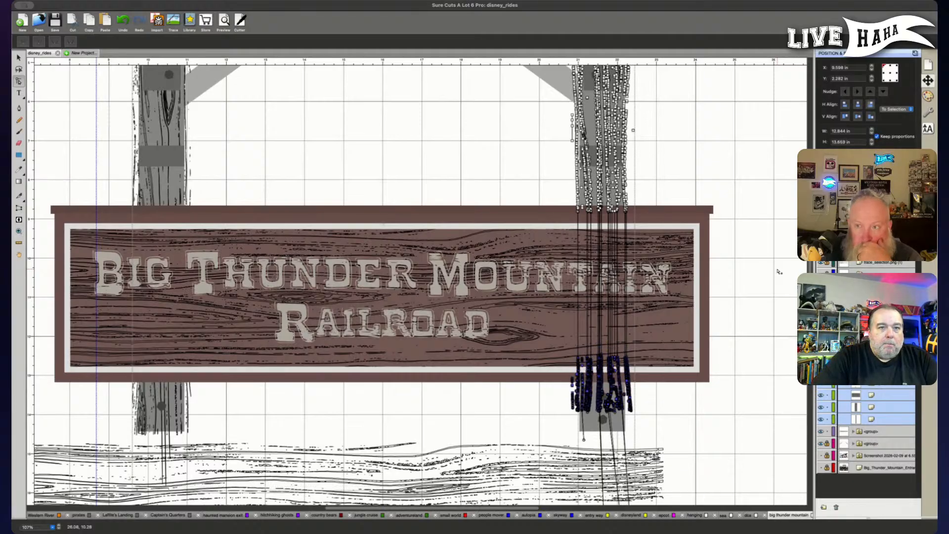
{"action": "key", "text": "Down"}
{"action": "key", "text": "Down"}
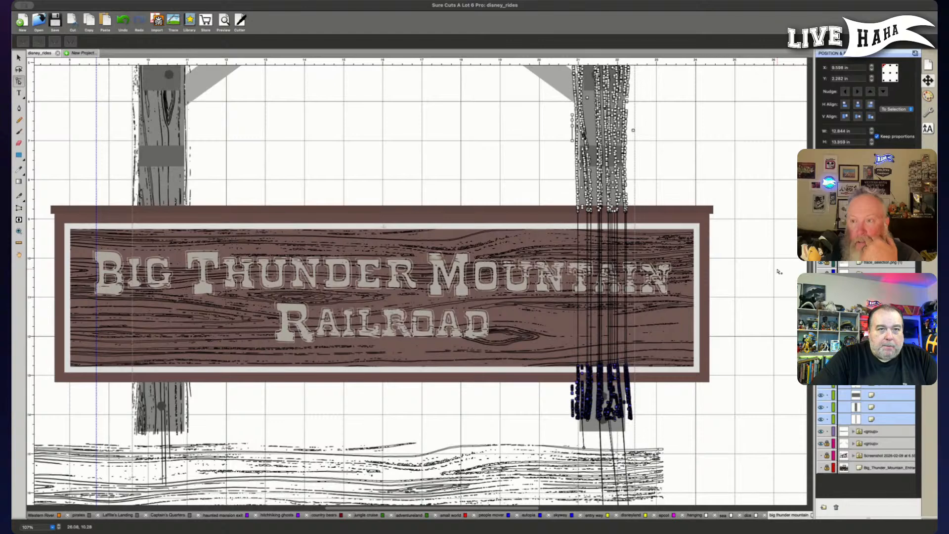
{"action": "key", "text": "Down"}
{"action": "key", "text": "Down"}
{"action": "key", "text": "Down"}
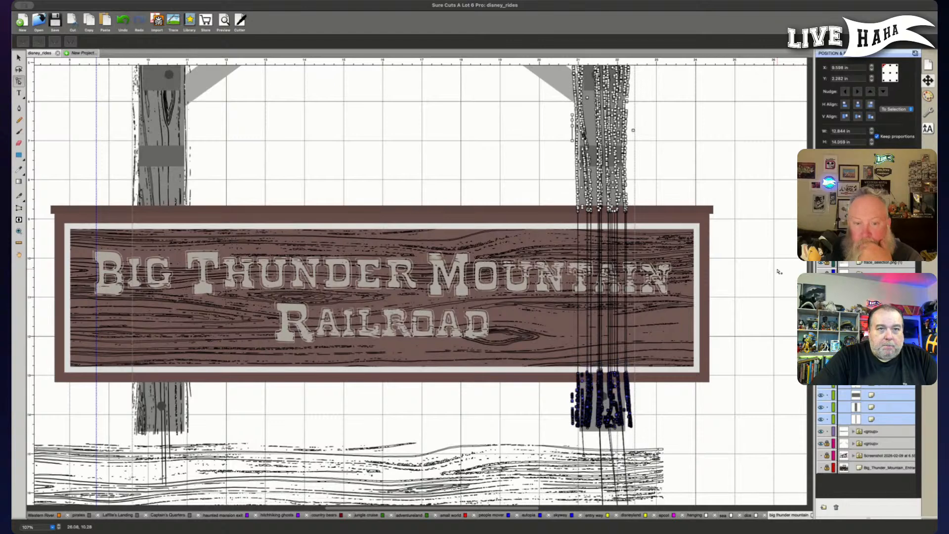
{"action": "key", "text": "Down"}
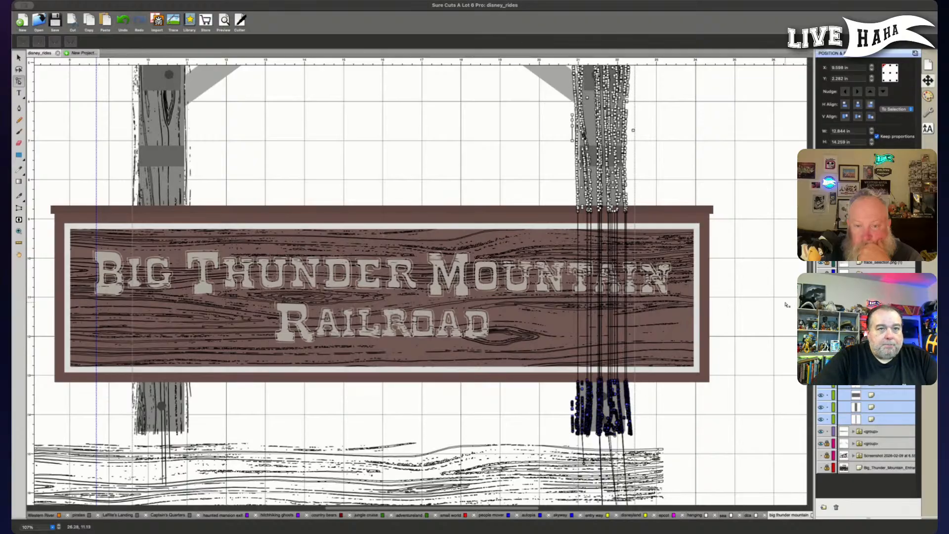
{"action": "left_click", "coordinate": [715, 400]}
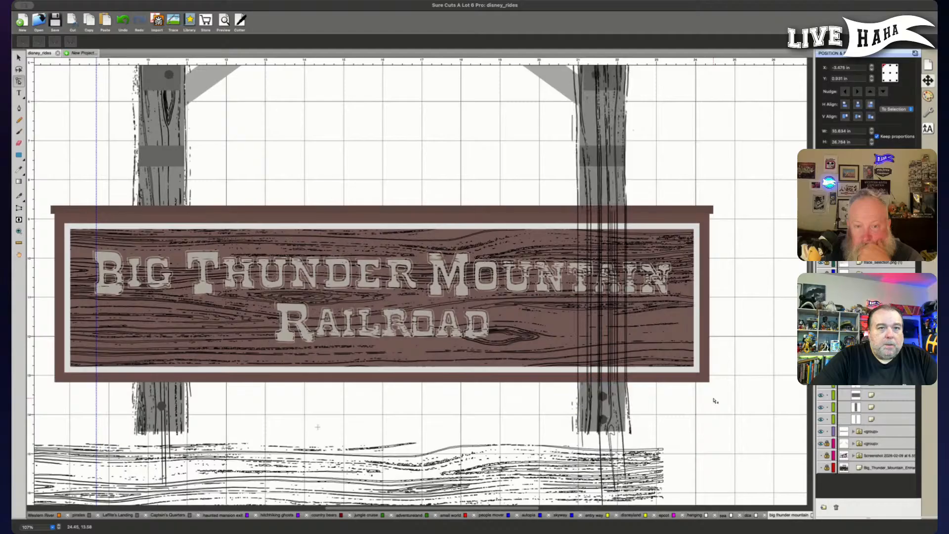
Select the right post's stretched grain and move it behind the sign and the post's horizontal band in the layer order.
{"action": "scroll", "coordinate": [716, 400], "scroll_direction": "down", "scroll_amount": 2}
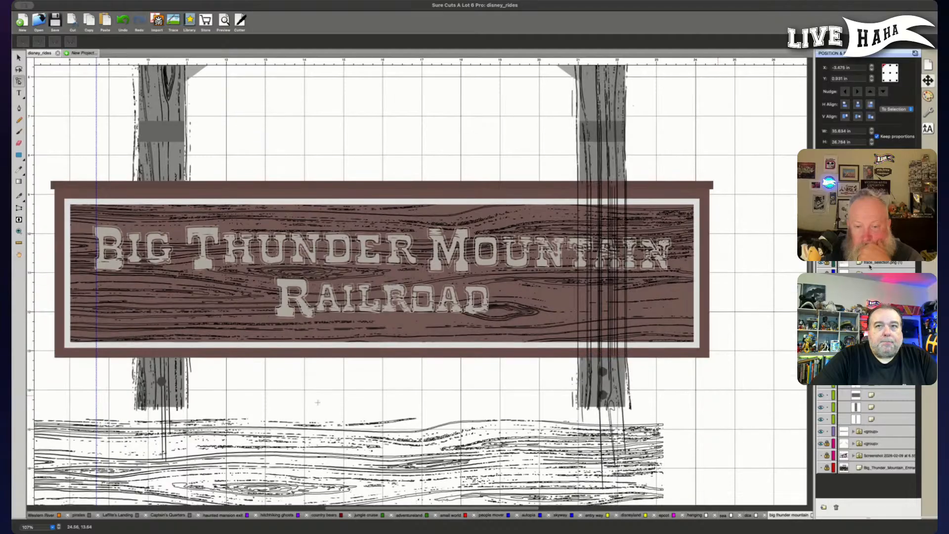
{"action": "left_click", "coordinate": [611, 406]}
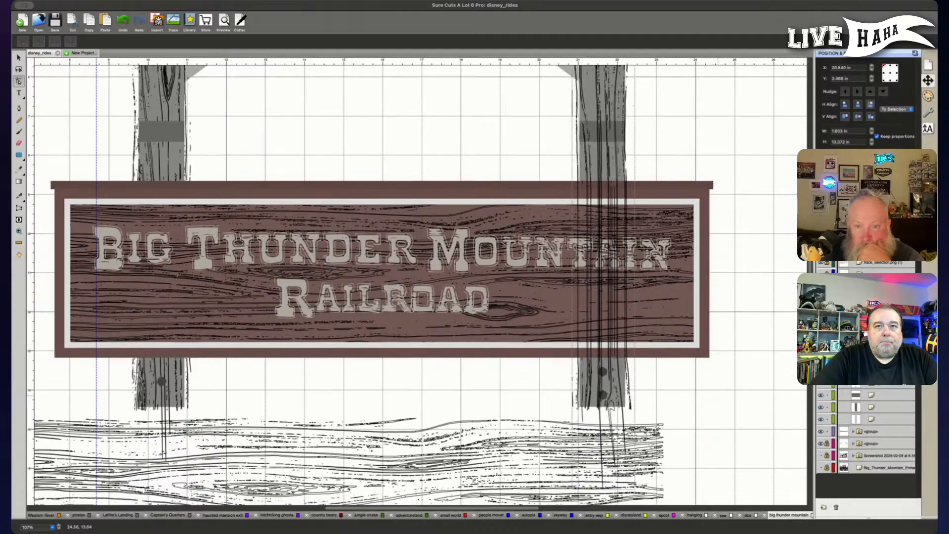
{"action": "left_click_drag", "start_coordinate": [867, 422], "coordinate": [867, 413]}
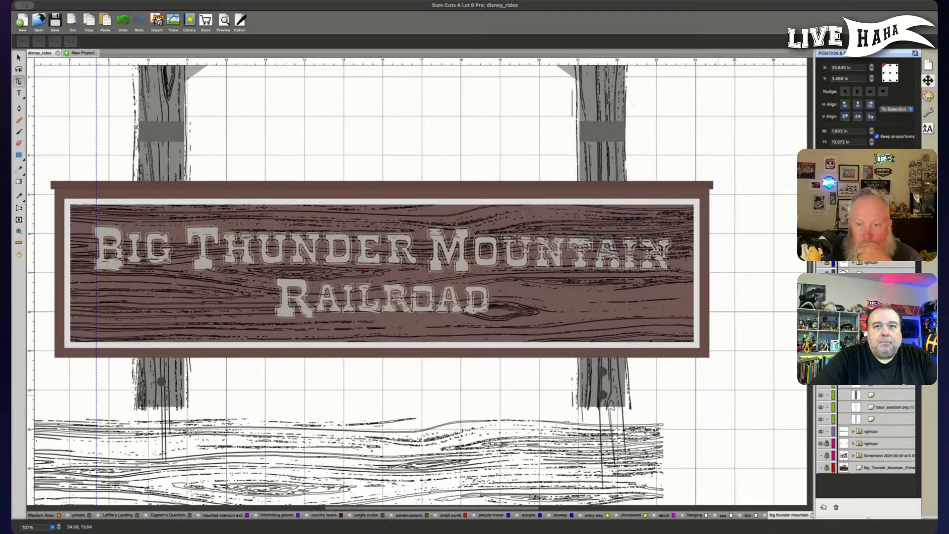
Select the horizontal wood grain below the posts and move it up over the sign to X 7.233, Y 9.398 in.
{"action": "left_click", "coordinate": [854, 335]}
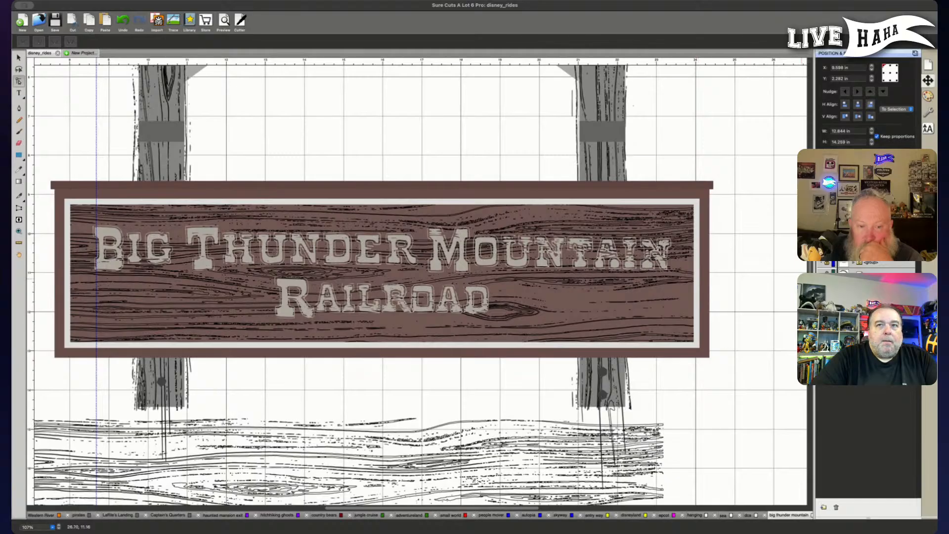
{"action": "left_click", "coordinate": [871, 317]}
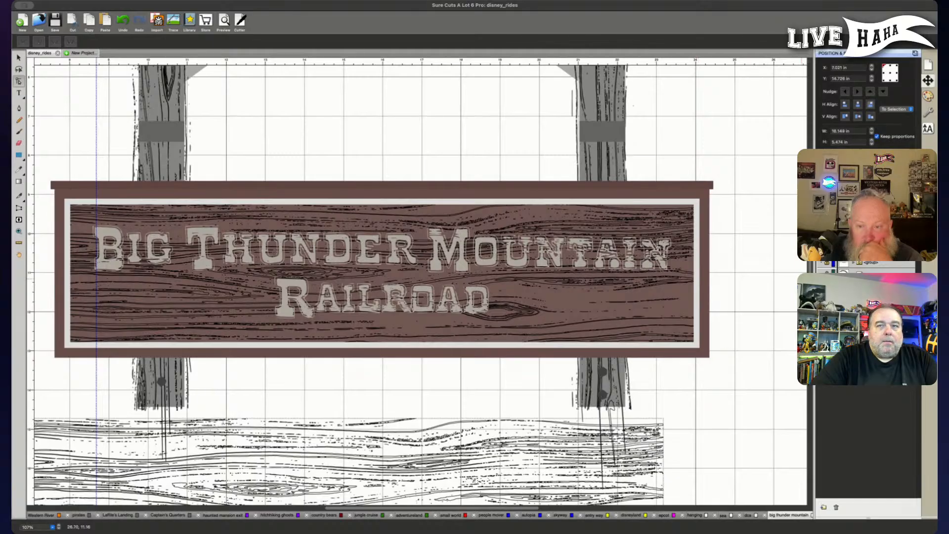
{"action": "scroll", "coordinate": [344, 349], "scroll_direction": "down", "scroll_amount": 3}
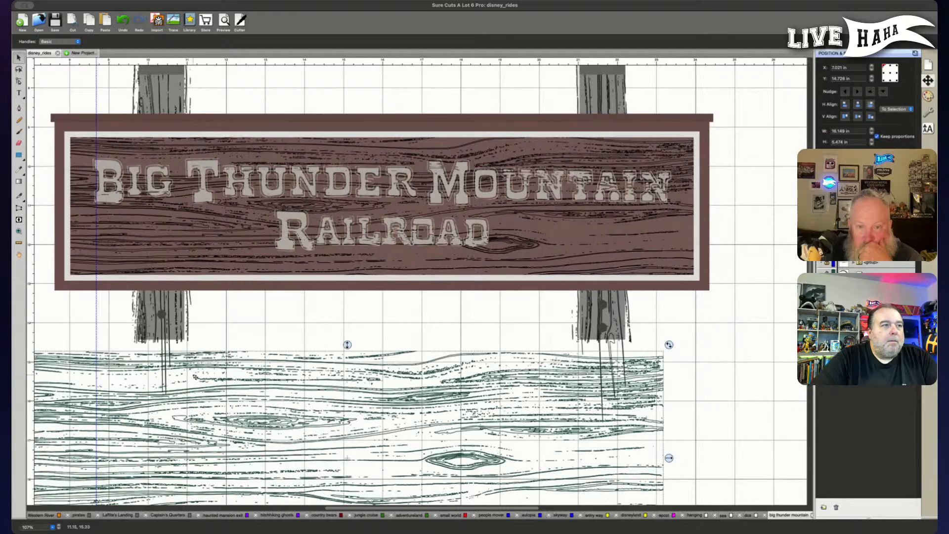
{"action": "scroll", "coordinate": [194, 377], "scroll_direction": "left", "scroll_amount": 2}
{"action": "scroll", "coordinate": [152, 347], "scroll_direction": "left", "scroll_amount": 4}
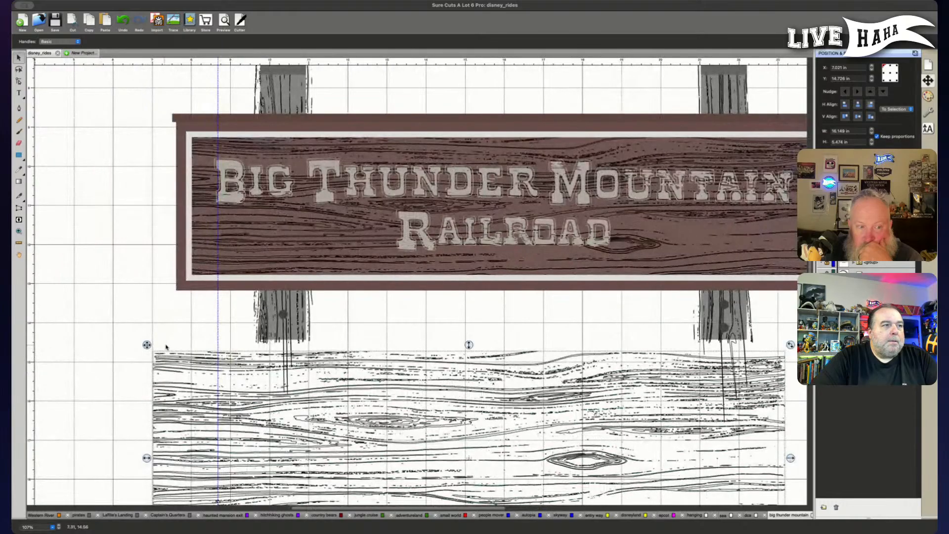
{"action": "left_click_drag", "start_coordinate": [149, 346], "coordinate": [159, 138]}
{"action": "scroll", "coordinate": [116, 342], "scroll_direction": "up", "scroll_amount": 15}
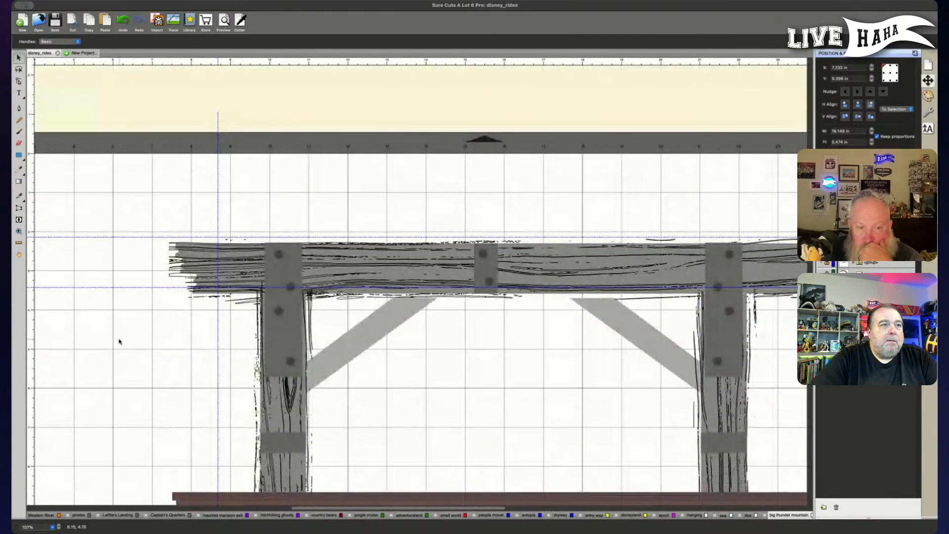
{"action": "scroll", "coordinate": [119, 341], "scroll_direction": "down", "scroll_amount": 4}
Move the grain up between the posts, rotate it to about 321° to follow the left diagonal brace, and place it over that brace.
{"action": "left_click_drag", "start_coordinate": [157, 440], "coordinate": [124, 263]}
{"action": "left_click_drag", "start_coordinate": [767, 263], "coordinate": [589, 148]}
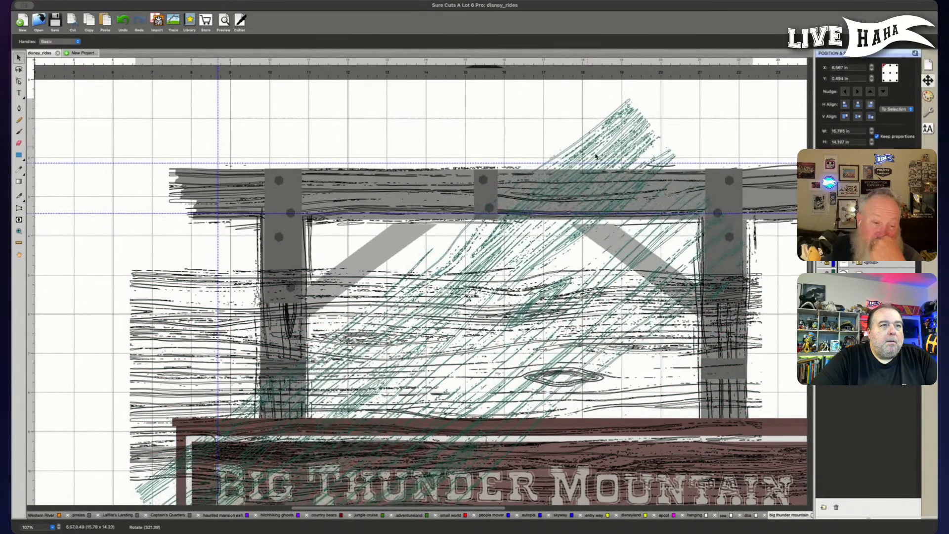
{"action": "left_click_drag", "start_coordinate": [578, 345], "coordinate": [533, 254]}
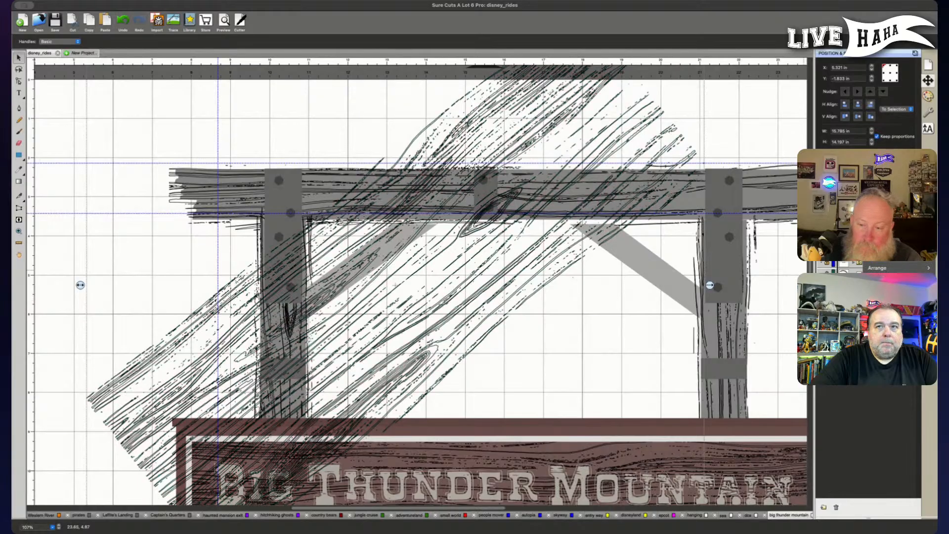
Duplicate the angled grain, rotate the copy to the opposite slant, and lay it over the right diagonal brace.
{"action": "left_click_drag", "start_coordinate": [869, 276], "coordinate": [868, 267]}
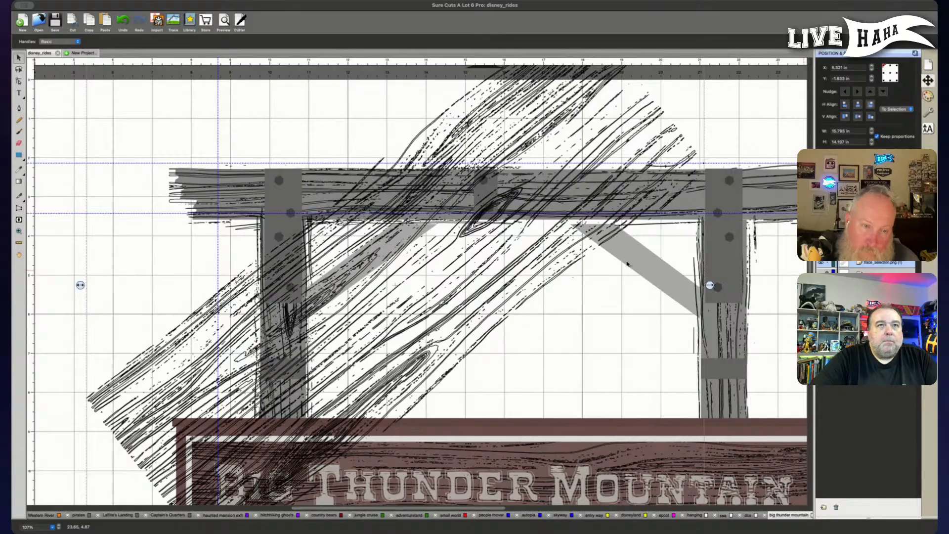
{"action": "scroll", "coordinate": [627, 264], "scroll_direction": "down", "scroll_amount": 3}
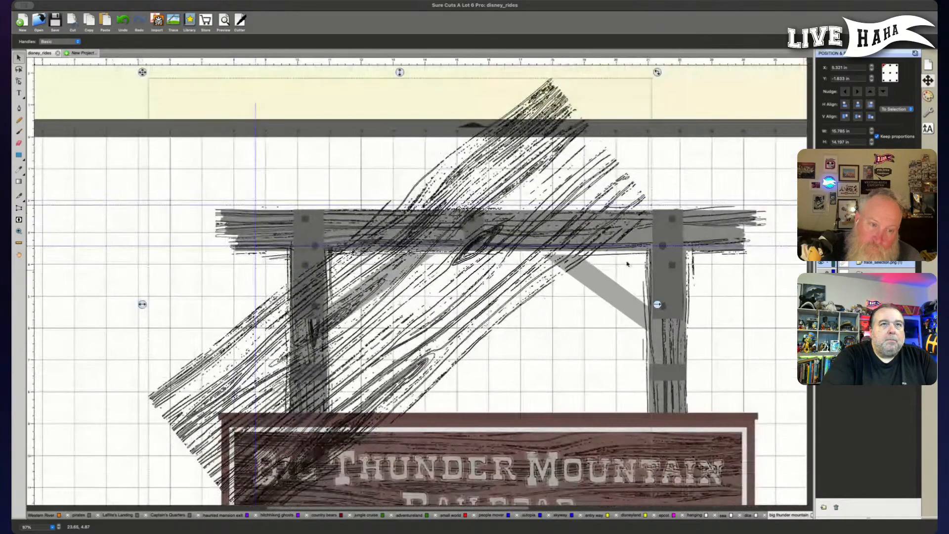
{"action": "left_click_drag", "start_coordinate": [660, 73], "coordinate": [669, 406]}
{"action": "left_click_drag", "start_coordinate": [631, 433], "coordinate": [596, 446]}
{"action": "left_click_drag", "start_coordinate": [585, 395], "coordinate": [855, 439]}
{"action": "left_click_drag", "start_coordinate": [770, 337], "coordinate": [625, 364]}
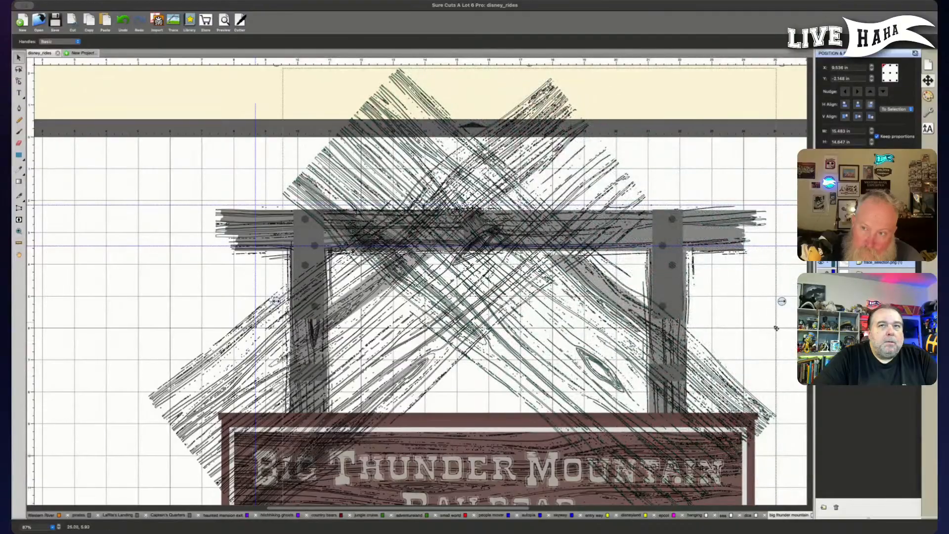
Fine-tune the right brace's grain so its angle matches the brace and it sits at X 10.706, Y -1.636 in.
{"action": "scroll", "coordinate": [773, 149], "scroll_direction": "up", "scroll_amount": 3}
{"action": "left_click_drag", "start_coordinate": [783, 150], "coordinate": [755, 247]}
{"action": "left_click_drag", "start_coordinate": [651, 427], "coordinate": [662, 422]}
{"action": "left_click_drag", "start_coordinate": [470, 365], "coordinate": [476, 365]}
{"action": "left_click_drag", "start_coordinate": [682, 422], "coordinate": [706, 440]}
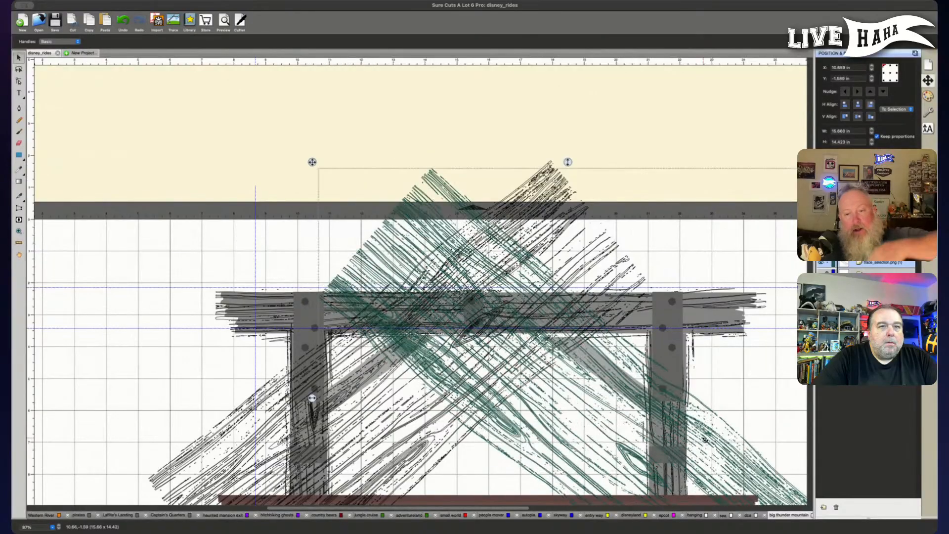
{"action": "scroll", "coordinate": [705, 440], "scroll_direction": "down", "scroll_amount": 3}
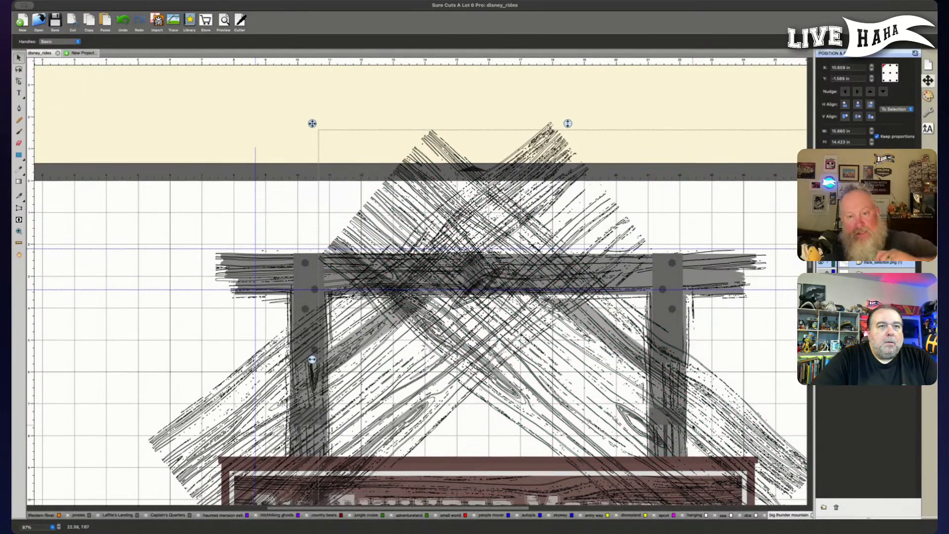
{"action": "left_click_drag", "start_coordinate": [655, 369], "coordinate": [656, 368]}
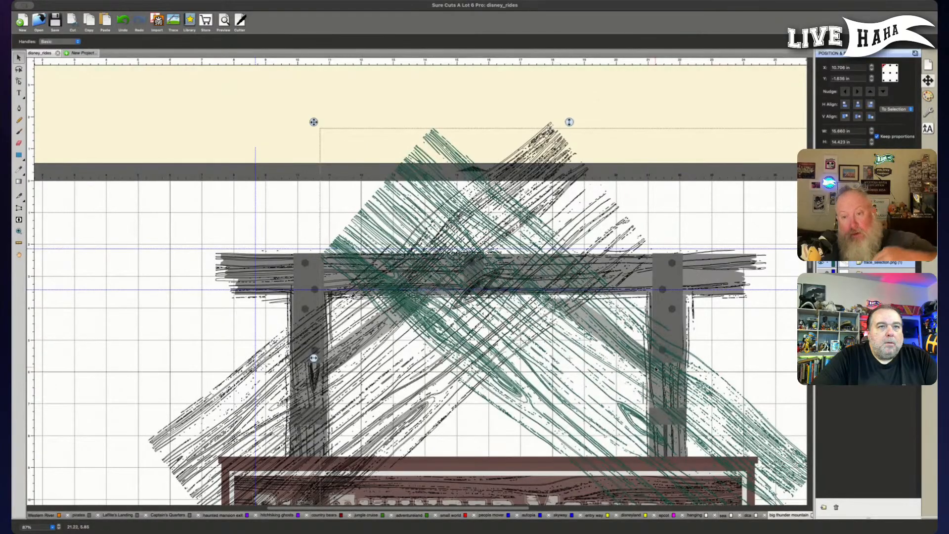
Delete the nodes of the right brace's grain that lie beyond the right post, below the brace and above the beam's lower edge.
{"action": "scroll", "coordinate": [636, 391], "scroll_direction": "right", "scroll_amount": 5}
{"action": "scroll", "coordinate": [635, 390], "scroll_direction": "down", "scroll_amount": 4}
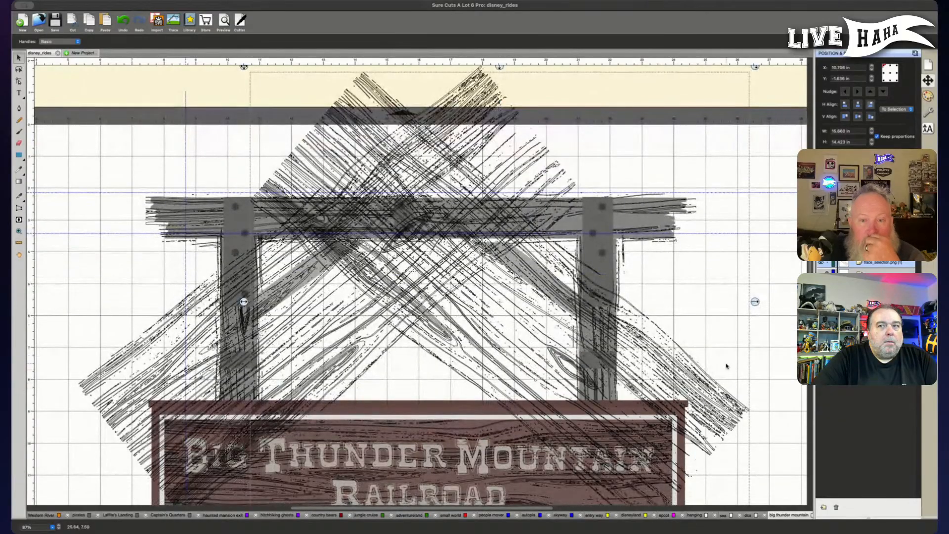
{"action": "left_click", "coordinate": [826, 263]}
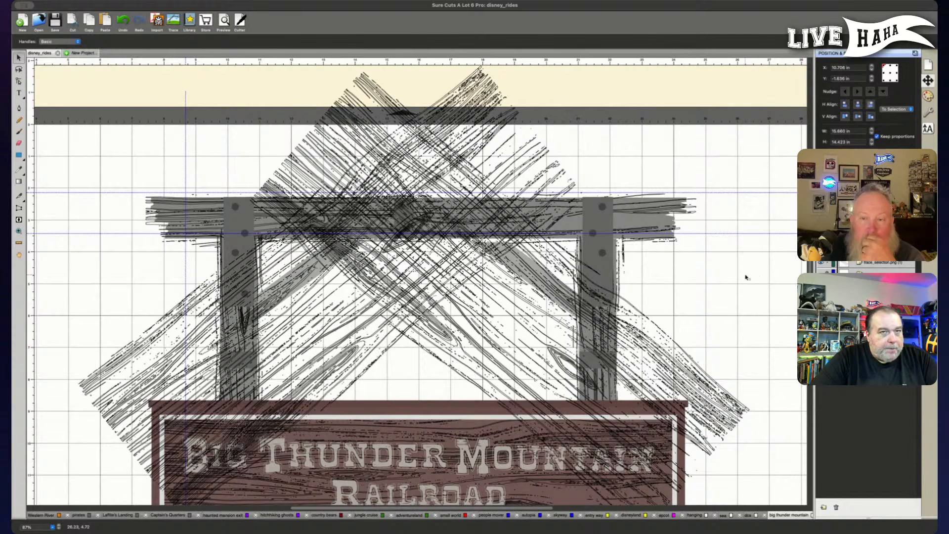
{"action": "scroll", "coordinate": [747, 277], "scroll_direction": "down", "scroll_amount": 4}
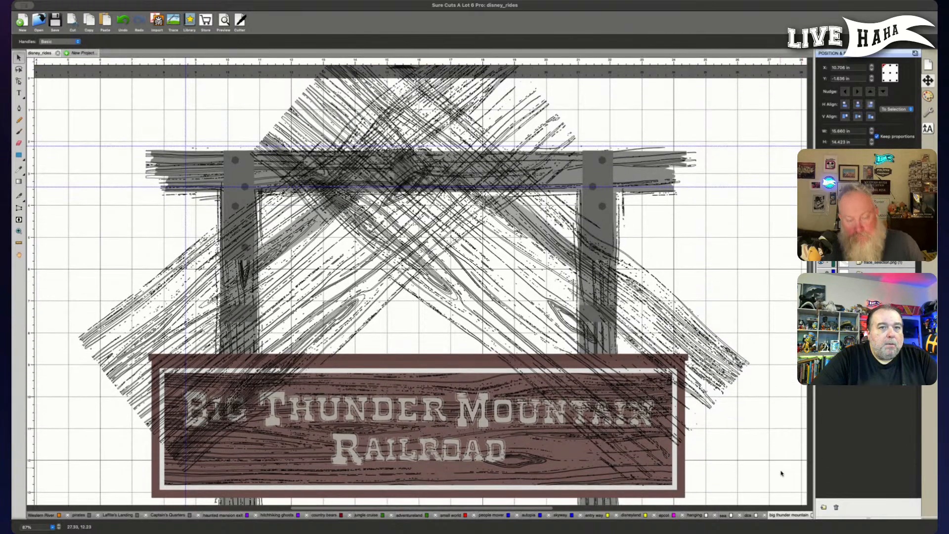
{"action": "left_click_drag", "start_coordinate": [783, 494], "coordinate": [587, 135]}
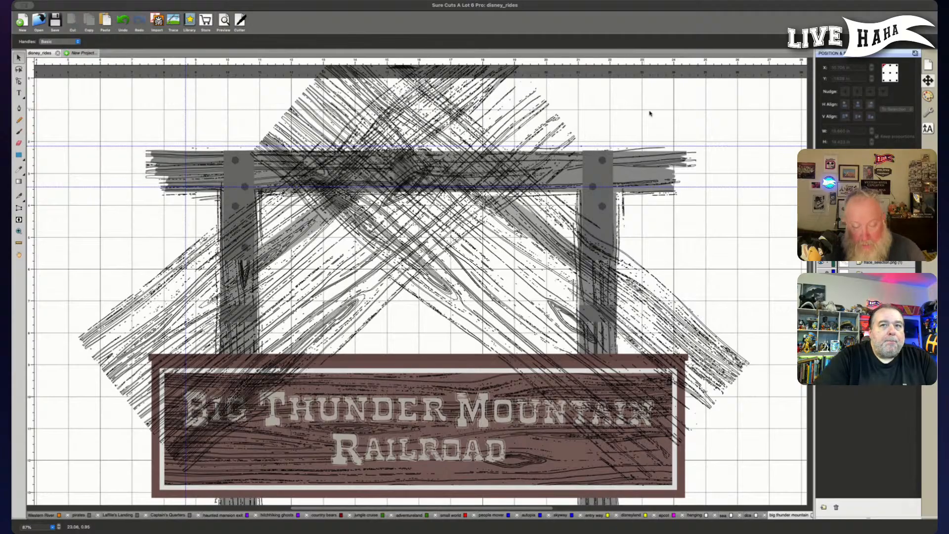
{"action": "left_click", "coordinate": [20, 83]}
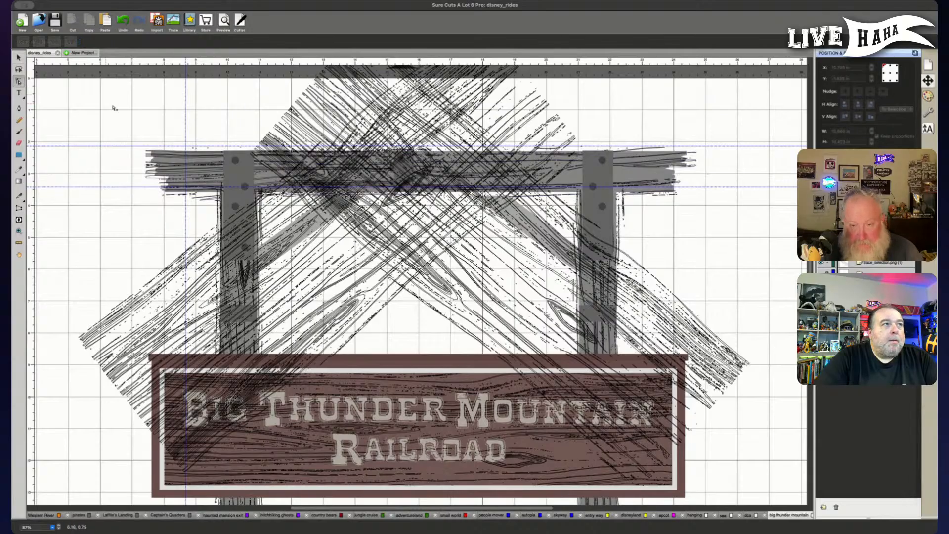
{"action": "left_click_drag", "start_coordinate": [786, 502], "coordinate": [588, 181]}
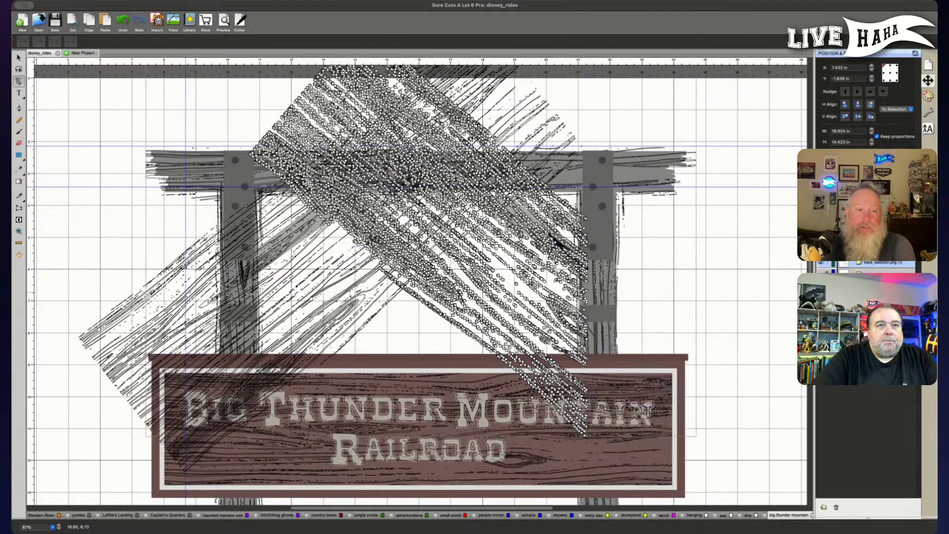
{"action": "left_click_drag", "start_coordinate": [714, 465], "coordinate": [381, 270]}
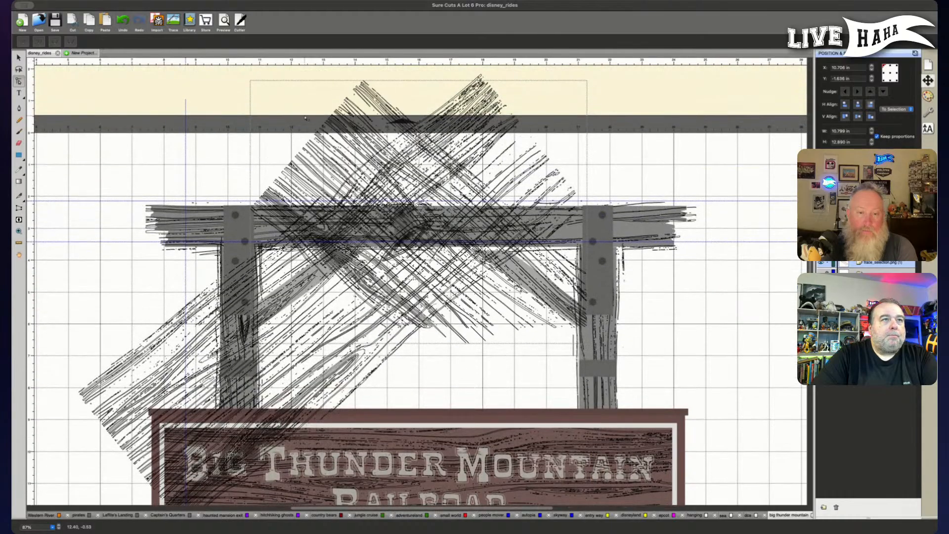
{"action": "left_click_drag", "start_coordinate": [193, 73], "coordinate": [636, 242]}
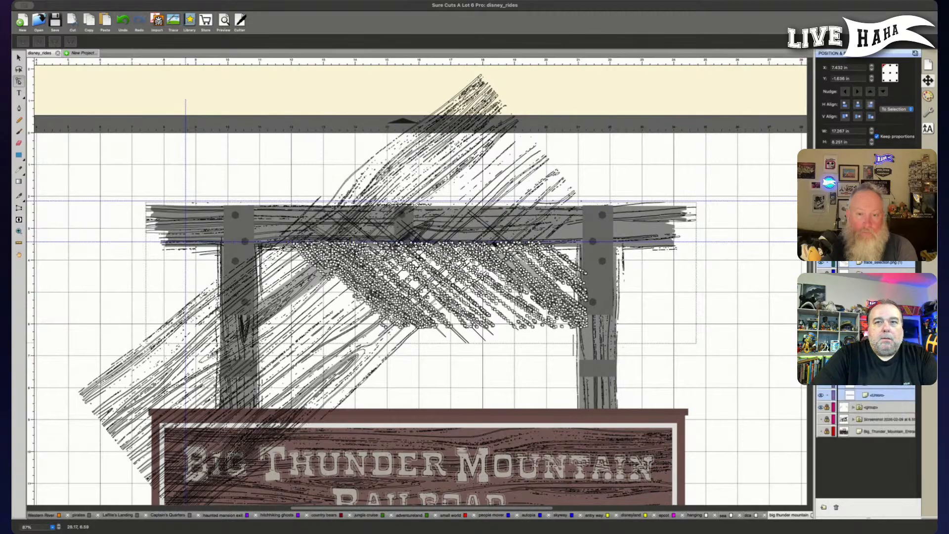
{"action": "left_click", "coordinate": [871, 370]}
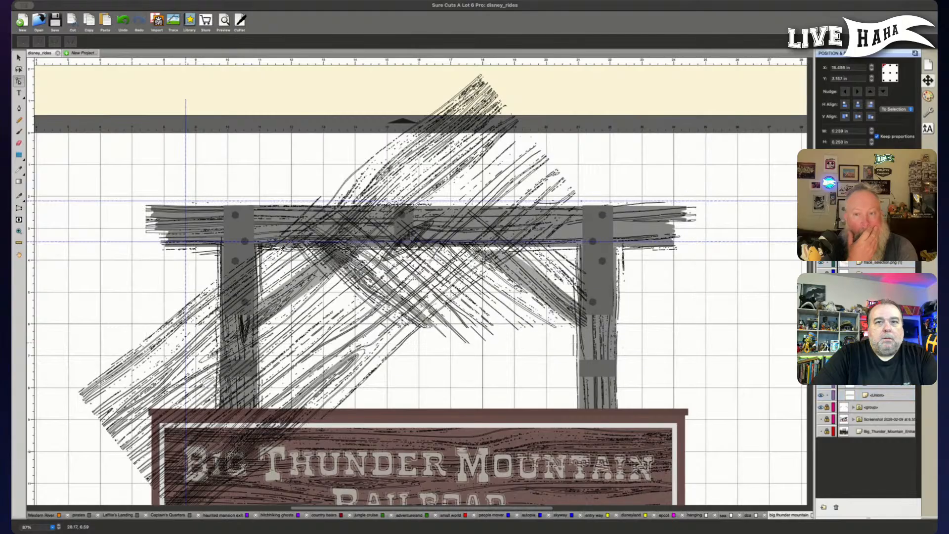
{"action": "left_click", "coordinate": [821, 371]}
{"action": "left_click", "coordinate": [821, 395]}
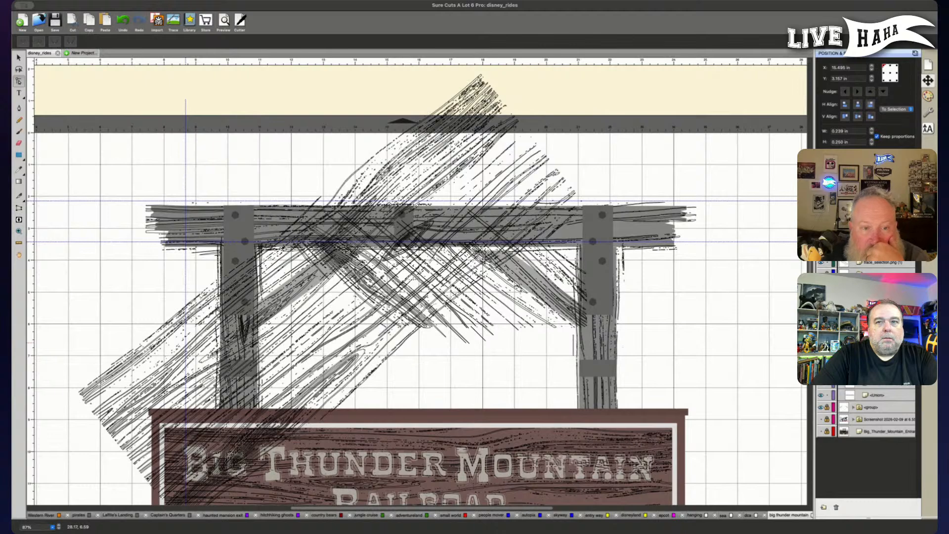
{"action": "left_click", "coordinate": [854, 323]}
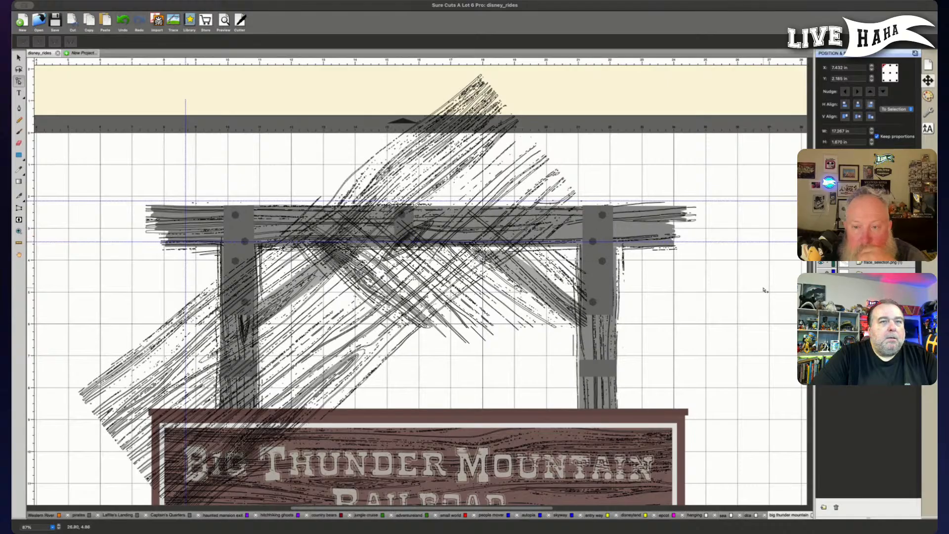
Delete the grain nodes to the left of the right brace, up to where the brace meets the beam.
{"action": "mouse_move", "coordinate": [207, 70]}
{"action": "left_mouse_down"}
{"action": "mouse_move", "coordinate": [417, 131]}
{"action": "mouse_move", "coordinate": [615, 205]}
{"action": "mouse_move", "coordinate": [615, 237]}
{"action": "left_mouse_up"}
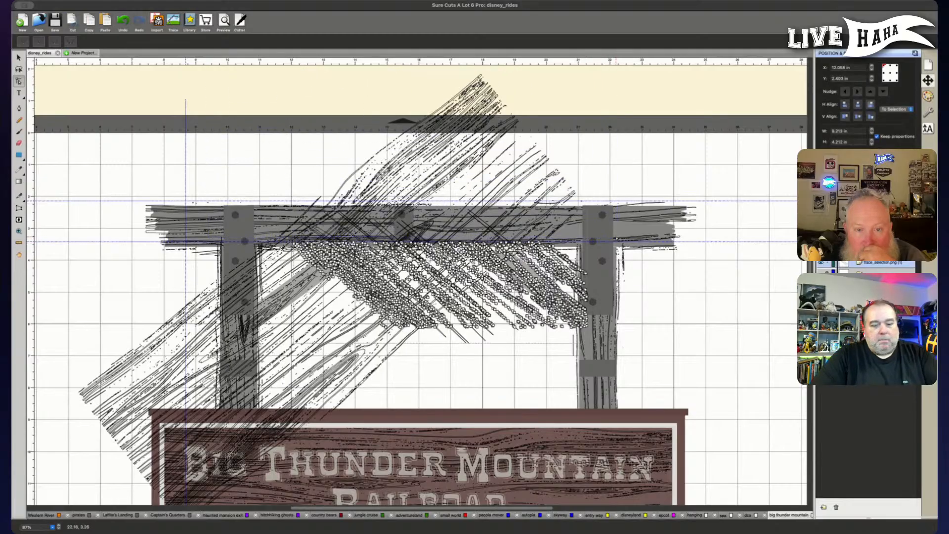
{"action": "left_click", "coordinate": [443, 366]}
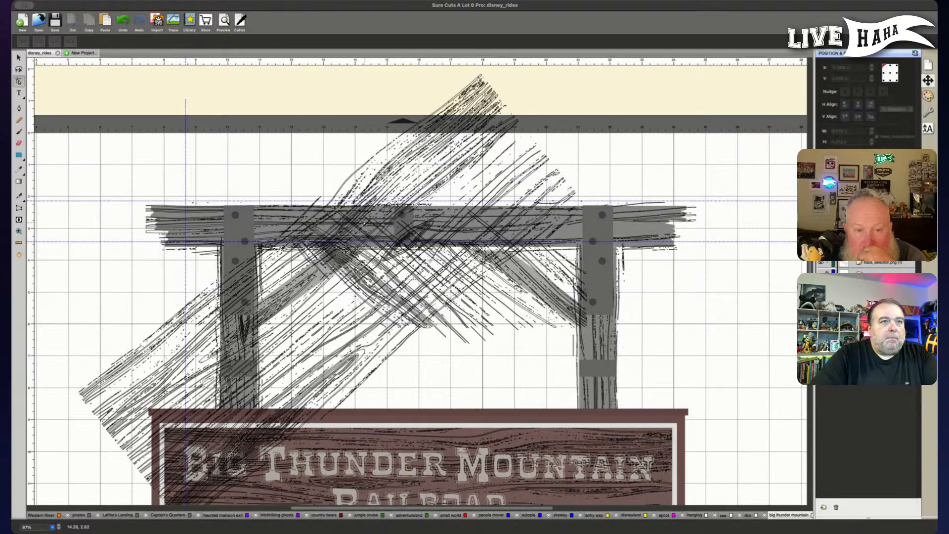
{"action": "mouse_move", "coordinate": [253, 176]}
{"action": "left_mouse_down"}
{"action": "mouse_move", "coordinate": [470, 351]}
{"action": "mouse_move", "coordinate": [472, 365]}
{"action": "left_mouse_up"}
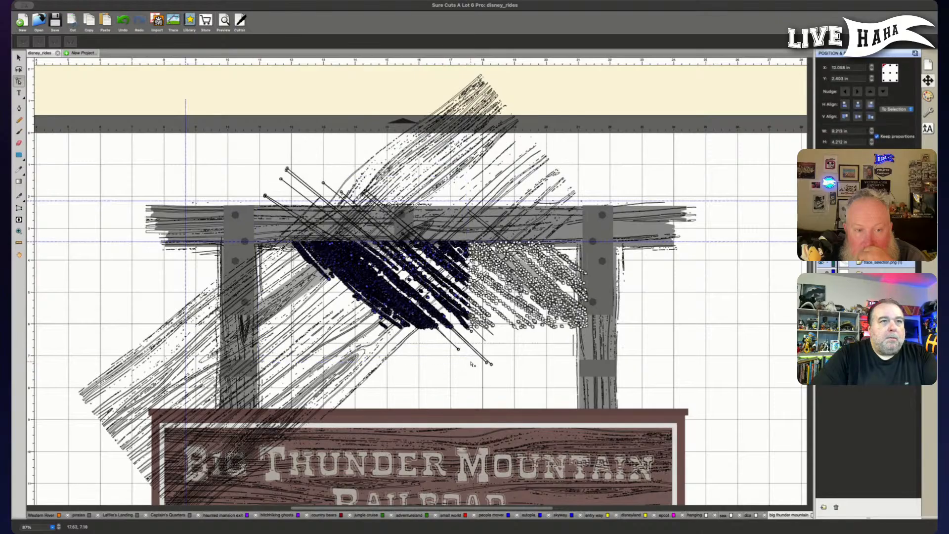
{"action": "key", "text": "Delete"}
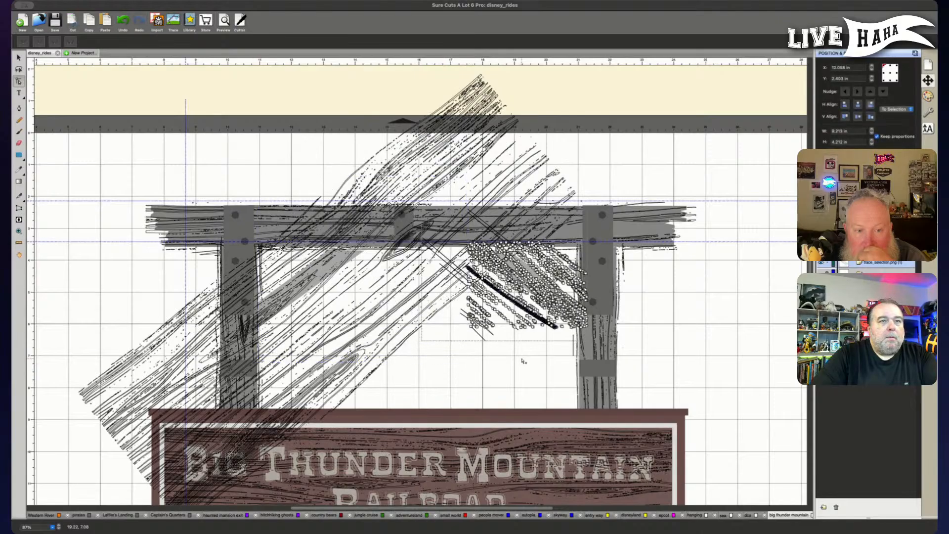
Trim the leftover grain nodes along the underside of the right brace so the grain follows its lower edge.
{"action": "mouse_move", "coordinate": [434, 357]}
{"action": "left_mouse_down"}
{"action": "mouse_move", "coordinate": [544, 298]}
{"action": "mouse_move", "coordinate": [523, 292]}
{"action": "left_mouse_up"}
{"action": "key", "text": "Delete"}
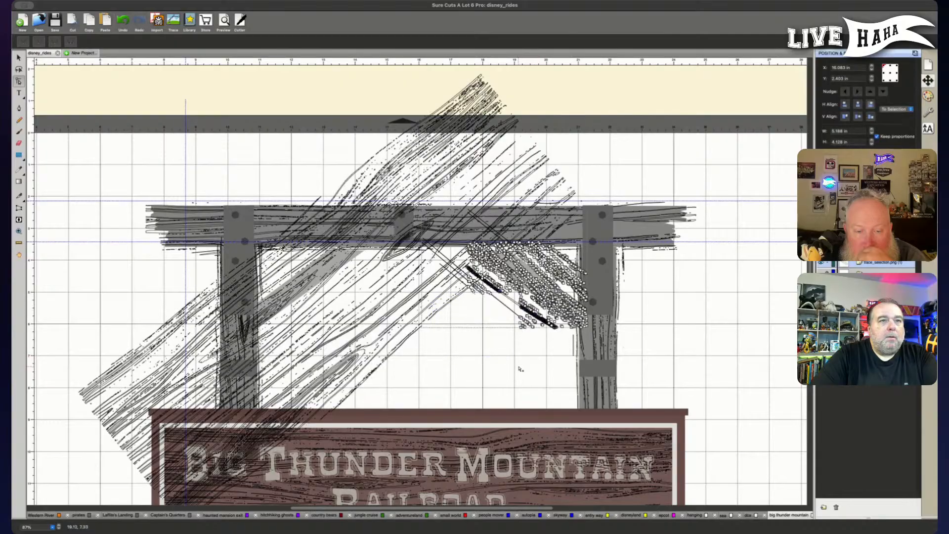
{"action": "key", "text": "Delete"}
{"action": "left_click_drag", "start_coordinate": [502, 352], "coordinate": [545, 309]}
{"action": "key", "text": "Delete"}
{"action": "right_click", "coordinate": [455, 310]}
{"action": "left_click_drag", "start_coordinate": [451, 312], "coordinate": [486, 283]}
{"action": "left_click_drag", "start_coordinate": [452, 310], "coordinate": [497, 268]}
{"action": "key", "text": "Delete"}
Delete the surplus grain nodes between the right brace's upper edge, the beam and the right post.
{"action": "left_click", "coordinate": [676, 264]}
{"action": "left_click_drag", "start_coordinate": [599, 187], "coordinate": [531, 260]}
{"action": "left_click_drag", "start_coordinate": [658, 187], "coordinate": [567, 289]}
{"action": "key", "text": "Delete"}
{"action": "left_click_drag", "start_coordinate": [614, 181], "coordinate": [547, 271]}
{"action": "key", "text": "Delete"}
{"action": "left_click", "coordinate": [688, 295]}
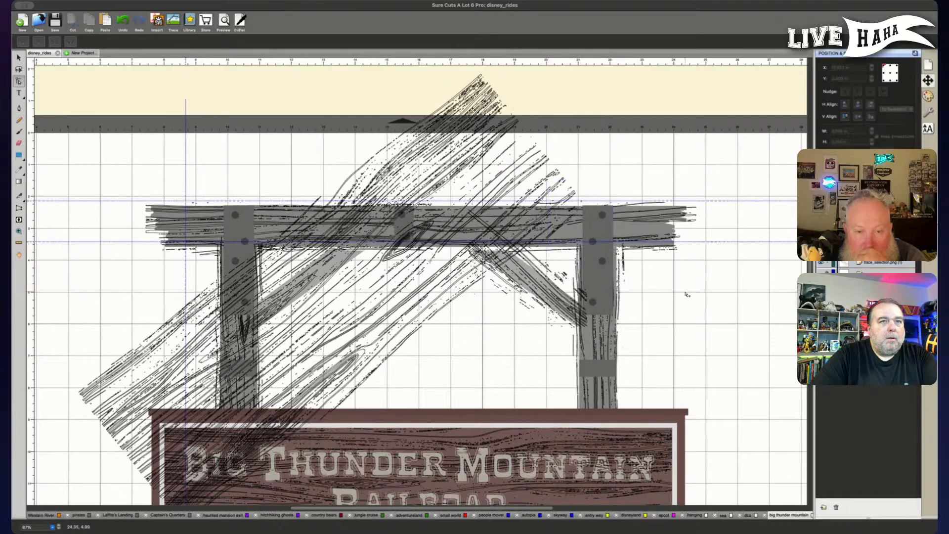
Try to isolate the stray grain nodes where the upper end of the right brace meets the beam.
{"action": "left_click_drag", "start_coordinate": [582, 183], "coordinate": [523, 260]}
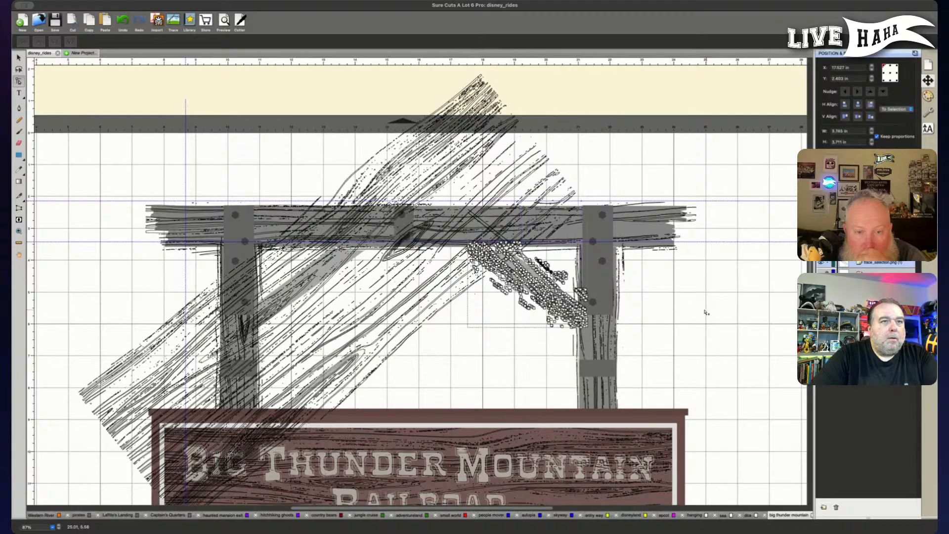
{"action": "left_click_drag", "start_coordinate": [588, 174], "coordinate": [474, 235]}
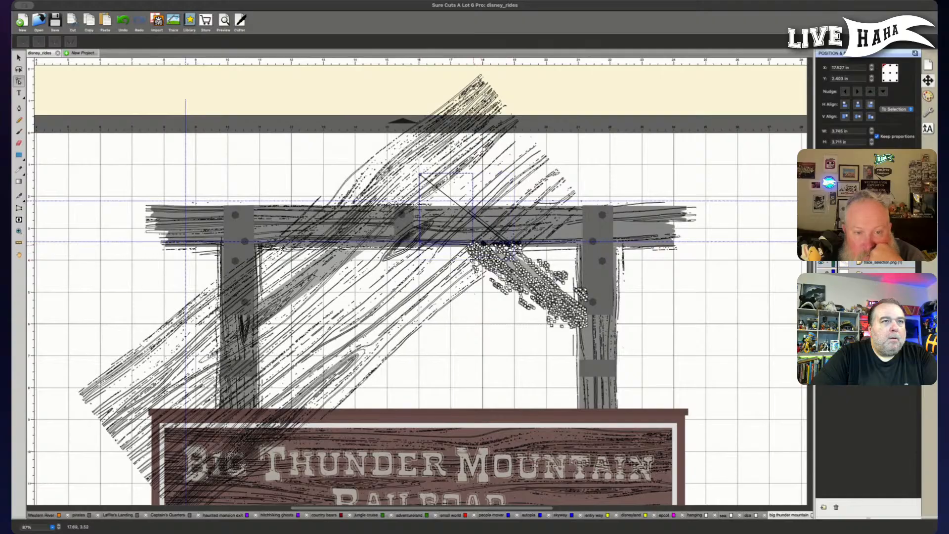
{"action": "left_click", "coordinate": [462, 195]}
{"action": "left_click", "coordinate": [514, 246]}
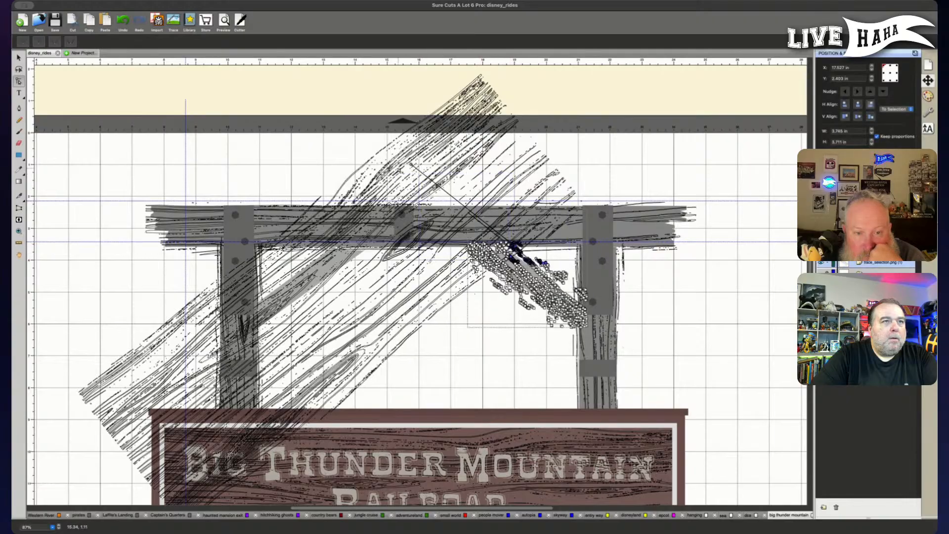
{"action": "left_click", "coordinate": [436, 253]}
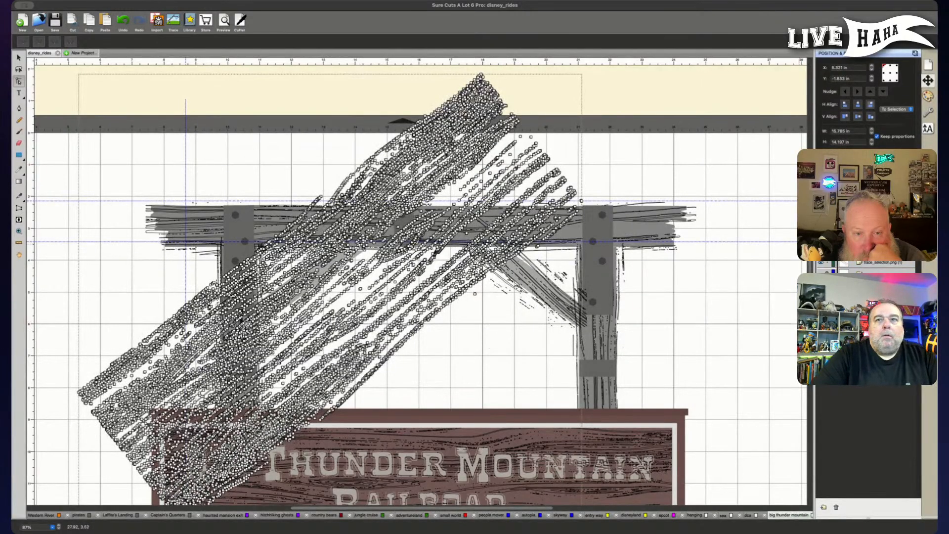
{"action": "left_click", "coordinate": [799, 245]}
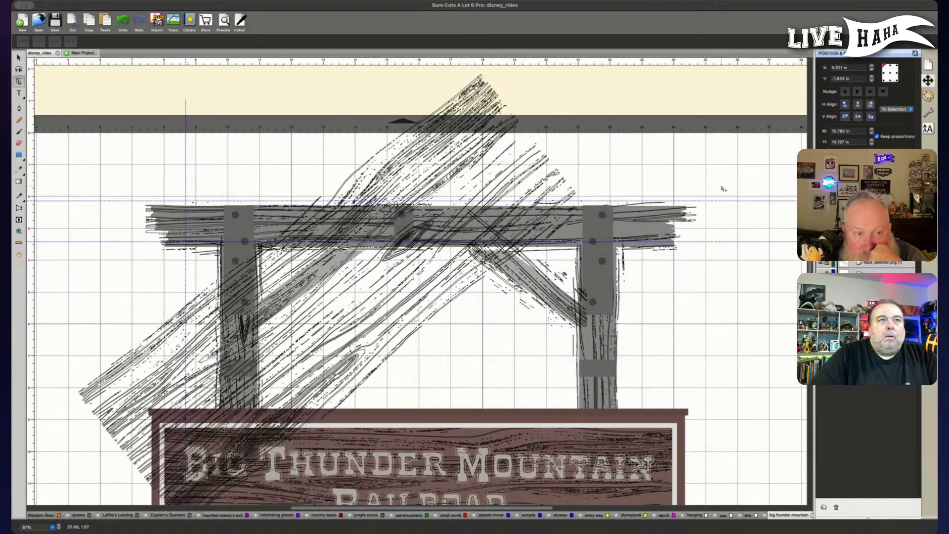
Delete the left brace's grain nodes above the beam's underside, beyond the left post's inner edge and well below the brace.
{"action": "scroll", "coordinate": [650, 80], "scroll_direction": "up", "scroll_amount": 1}
{"action": "left_click_drag", "start_coordinate": [645, 73], "coordinate": [205, 245]}
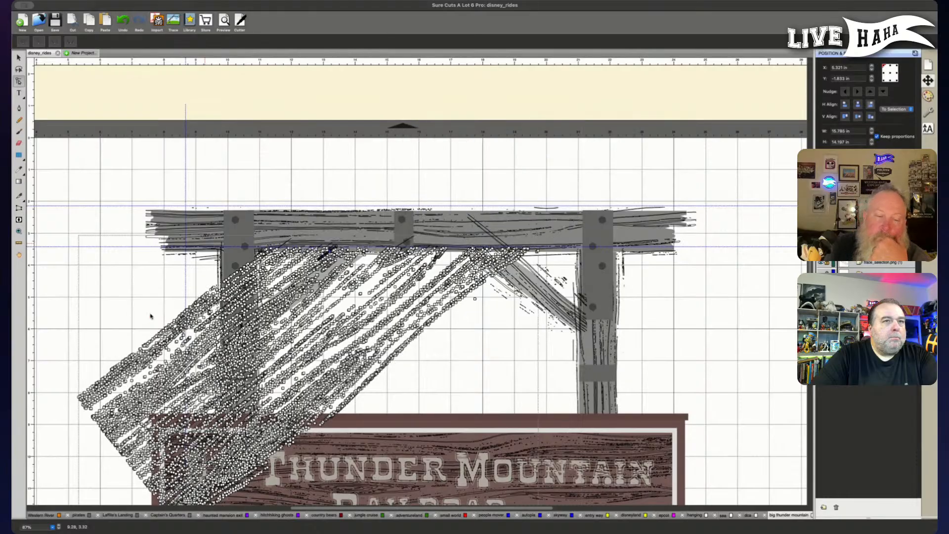
{"action": "scroll", "coordinate": [152, 314], "scroll_direction": "down", "scroll_amount": 3}
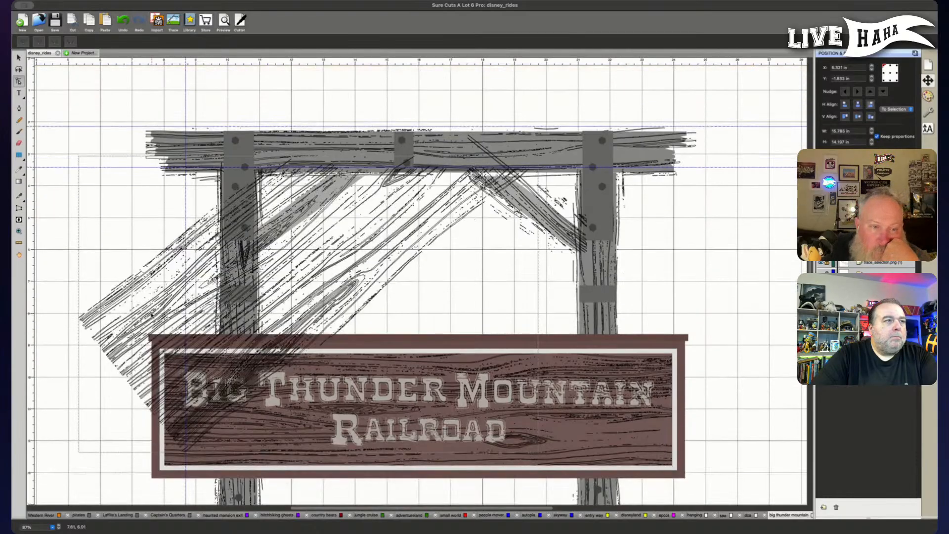
{"action": "left_click_drag", "start_coordinate": [83, 465], "coordinate": [251, 135]}
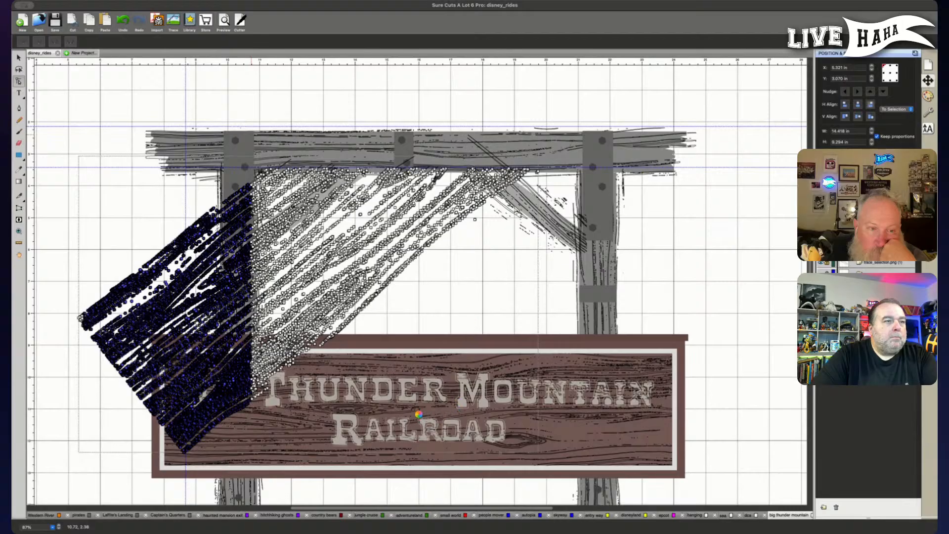
{"action": "mouse_move", "coordinate": [421, 417]}
{"action": "left_mouse_down"}
{"action": "mouse_move", "coordinate": [386, 346]}
{"action": "mouse_move", "coordinate": [258, 291]}
{"action": "mouse_move", "coordinate": [223, 261]}
{"action": "left_mouse_up"}
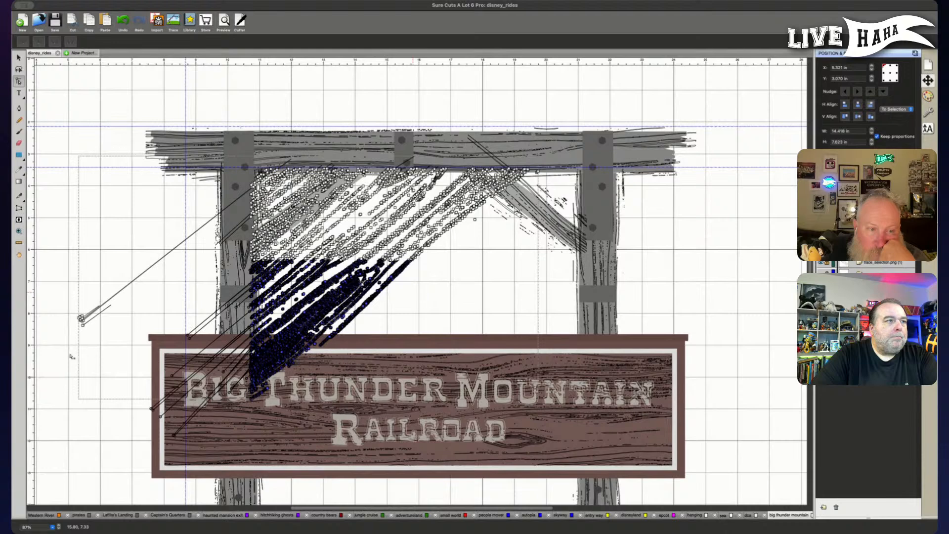
{"action": "key", "text": "Delete"}
{"action": "left_click_drag", "start_coordinate": [57, 350], "coordinate": [103, 288]}
{"action": "key", "text": "Delete"}
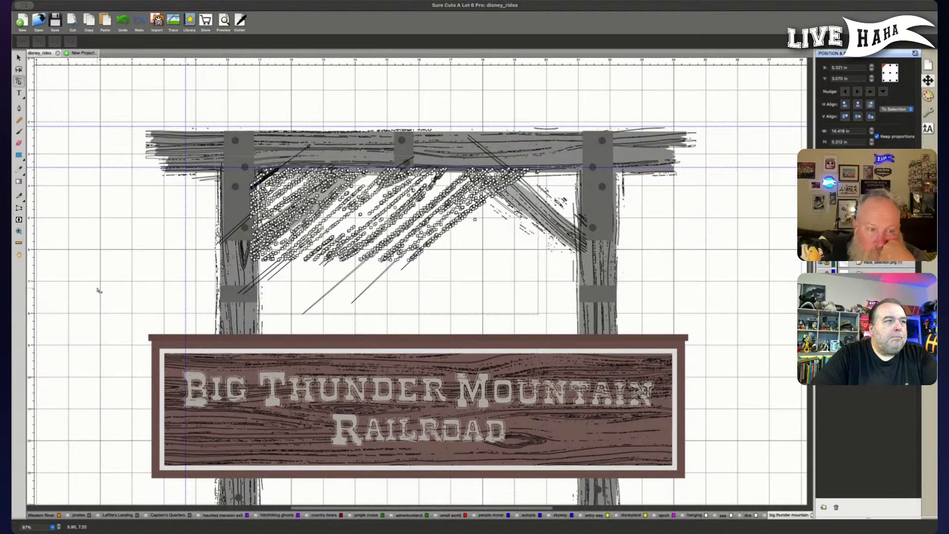
Trim the remaining grain nodes to the right of and beneath the left brace so the grain follows its lower edge.
{"action": "scroll", "coordinate": [430, 316], "scroll_direction": "up", "scroll_amount": 2}
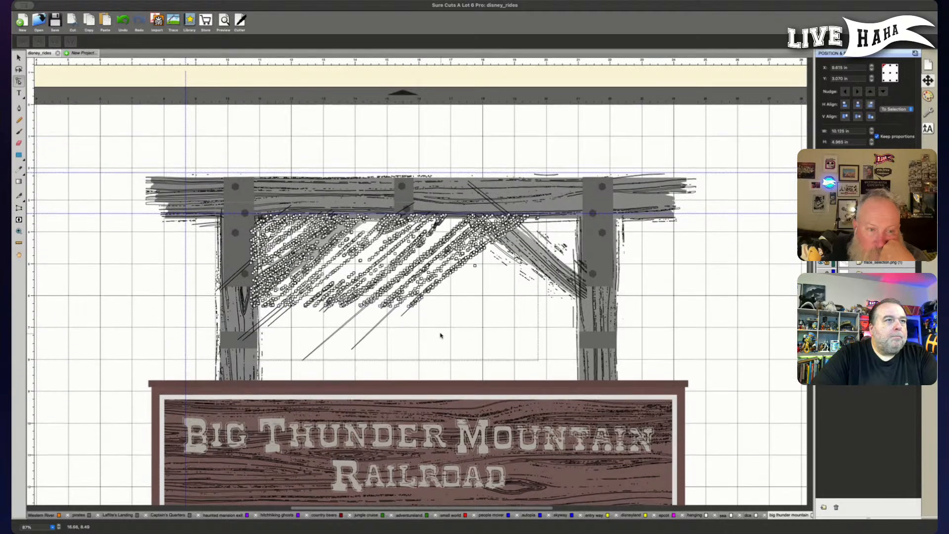
{"action": "mouse_move", "coordinate": [569, 346]}
{"action": "left_mouse_down"}
{"action": "mouse_move", "coordinate": [386, 218]}
{"action": "mouse_move", "coordinate": [365, 173]}
{"action": "mouse_move", "coordinate": [369, 218]}
{"action": "left_mouse_up"}
{"action": "key", "text": "Delete"}
{"action": "left_click_drag", "start_coordinate": [423, 346], "coordinate": [313, 273]}
{"action": "key", "text": "Delete"}
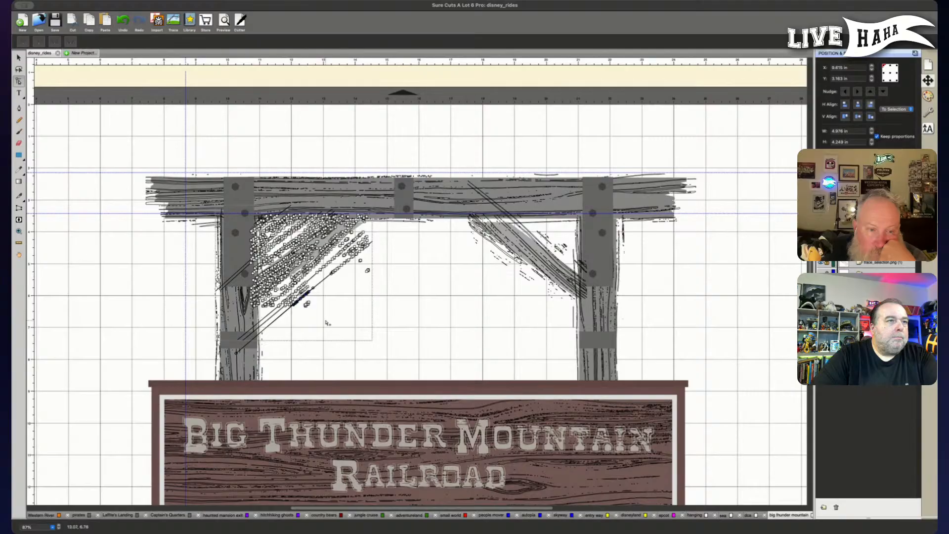
{"action": "left_click_drag", "start_coordinate": [326, 320], "coordinate": [280, 287]}
{"action": "key", "text": "Delete"}
{"action": "left_click_drag", "start_coordinate": [393, 295], "coordinate": [338, 241]}
{"action": "key", "text": "Delete"}
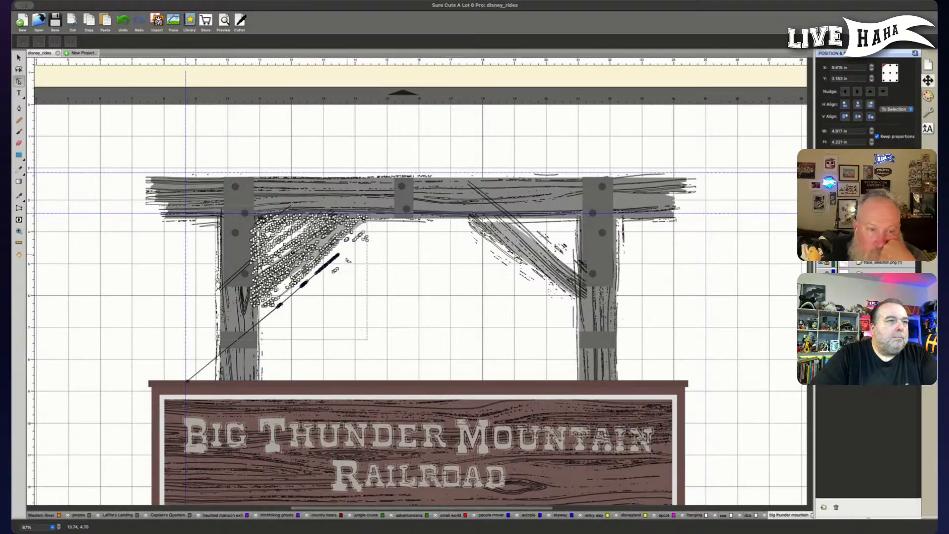
{"action": "key", "text": "Delete"}
Delete the surplus grain nodes between the left brace's upper edge, the left post and the beam.
{"action": "mouse_move", "coordinate": [230, 185]}
{"action": "left_mouse_down"}
{"action": "mouse_move", "coordinate": [291, 247]}
{"action": "mouse_move", "coordinate": [285, 239]}
{"action": "mouse_move", "coordinate": [272, 261]}
{"action": "left_mouse_up"}
{"action": "key", "text": "Delete"}
{"action": "key", "text": "Delete"}
{"action": "left_click_drag", "start_coordinate": [260, 183], "coordinate": [314, 231]}
{"action": "key", "text": "Delete"}
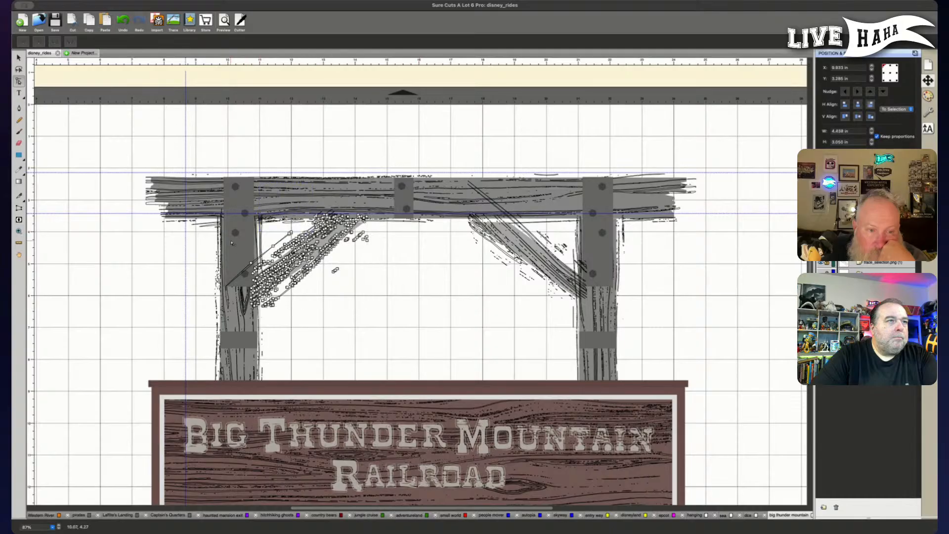
{"action": "left_click", "coordinate": [291, 233]}
{"action": "key", "text": "Delete"}
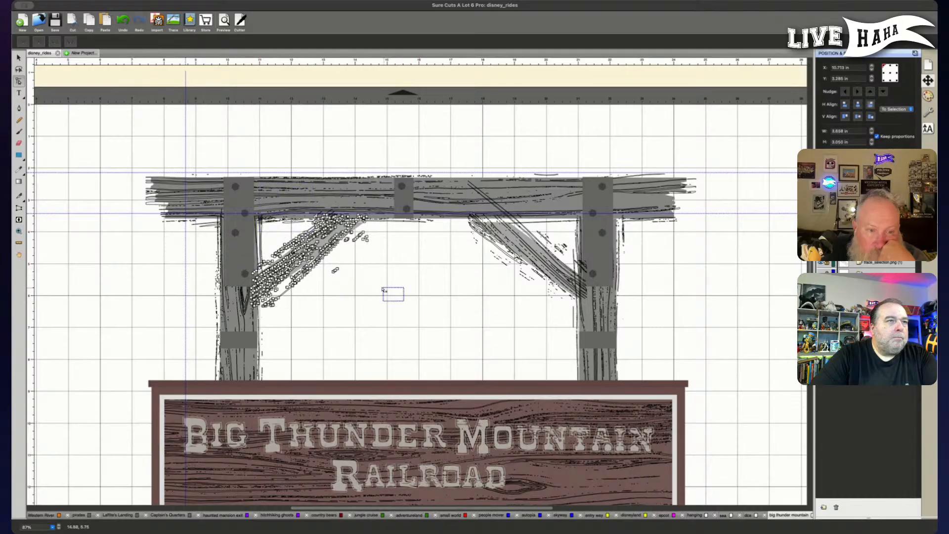
Remove the stray grain nodes just off the left brace's lower edge and deselect the grain.
{"action": "left_click_drag", "start_coordinate": [384, 294], "coordinate": [328, 271]}
{"action": "left_click_drag", "start_coordinate": [394, 263], "coordinate": [347, 233]}
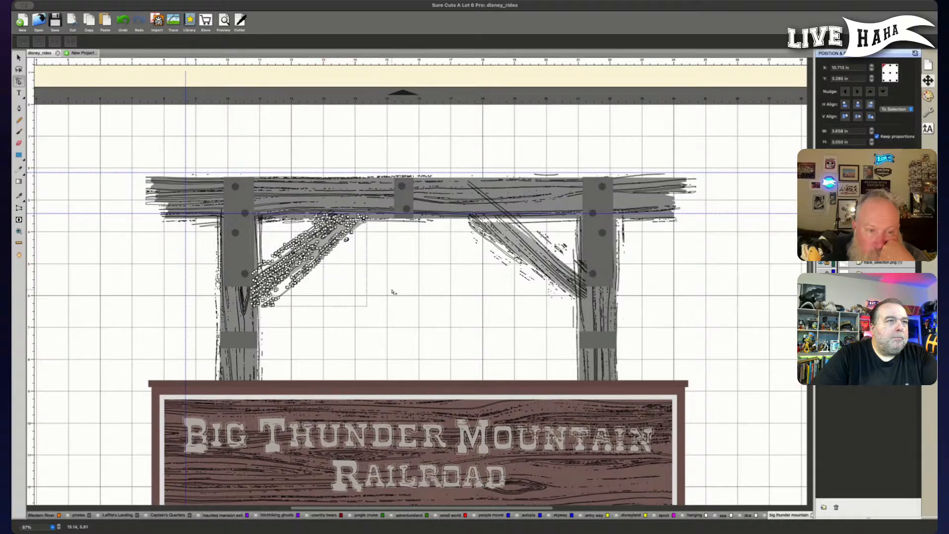
{"action": "left_click", "coordinate": [394, 293]}
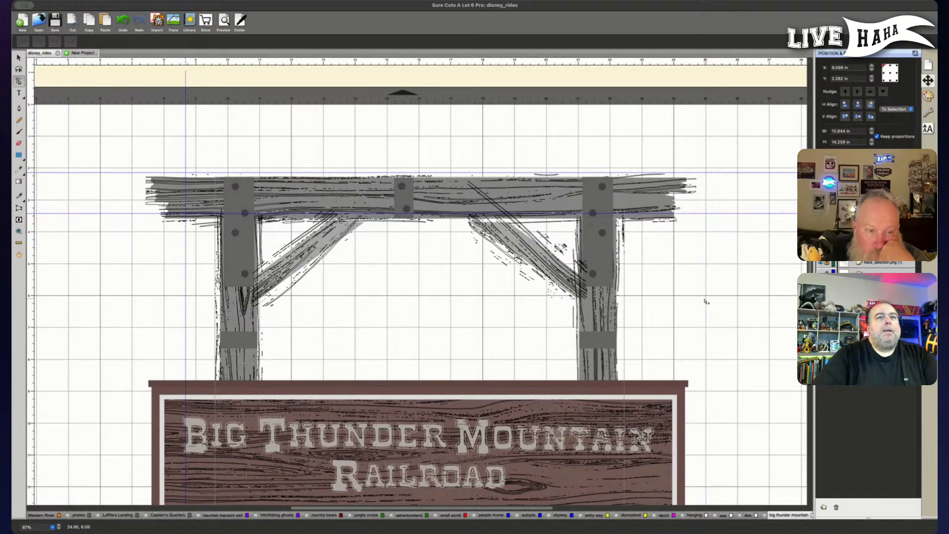
Examine how the post shapes and their grain tracings are nested in the layer groups.
{"action": "key", "text": "super+minus"}
{"action": "key", "text": "super+minus"}
{"action": "key", "text": "super+minus"}
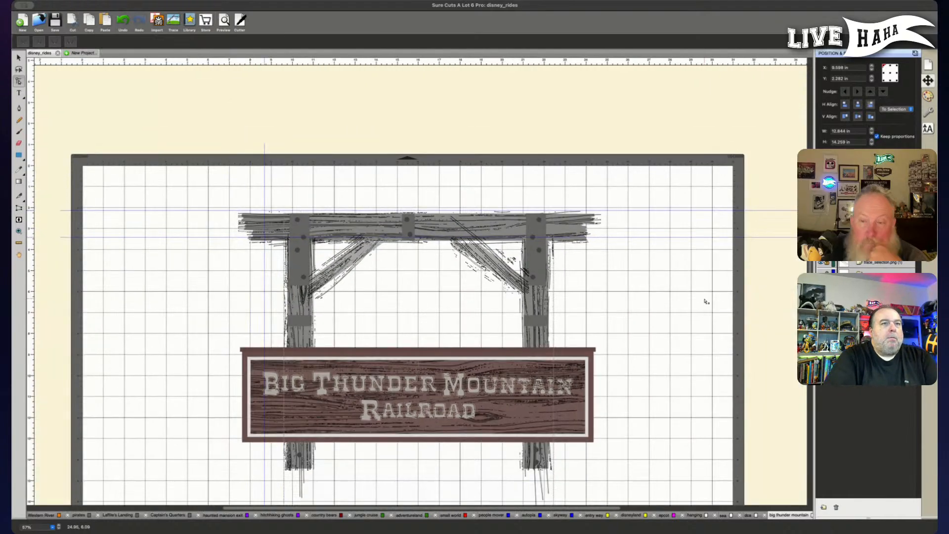
{"action": "scroll", "coordinate": [632, 297], "scroll_direction": "down", "scroll_amount": 1}
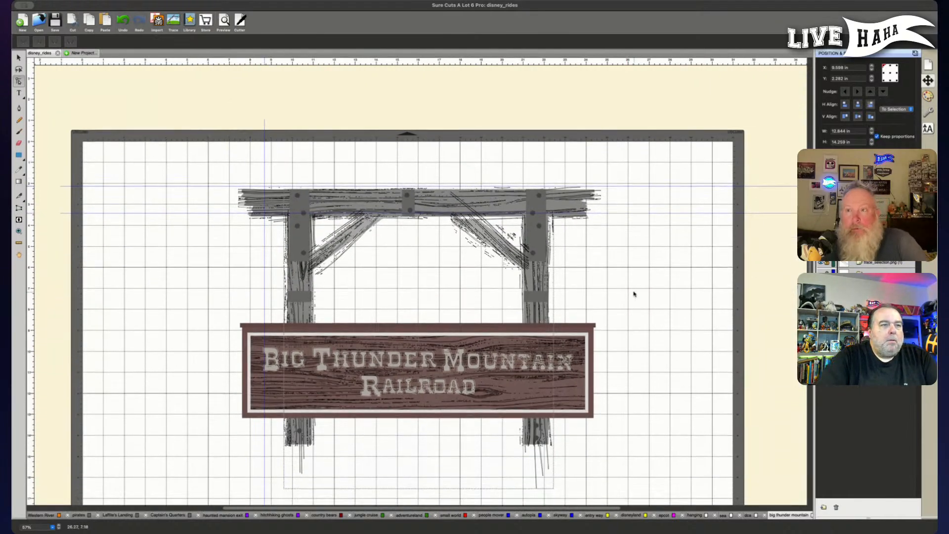
{"action": "scroll", "coordinate": [668, 328], "scroll_direction": "right", "scroll_amount": 1}
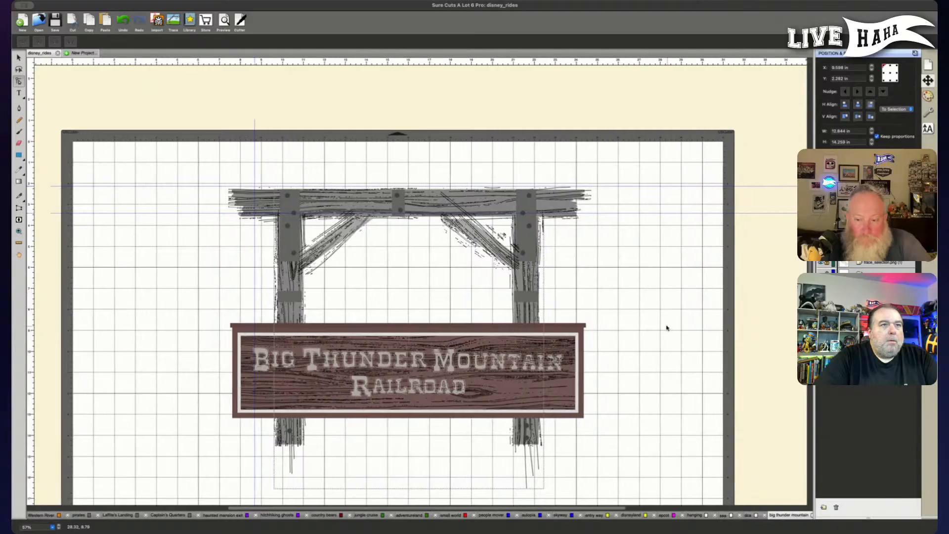
{"action": "scroll", "coordinate": [668, 328], "scroll_direction": "down", "scroll_amount": 1}
{"action": "left_click", "coordinate": [666, 325]}
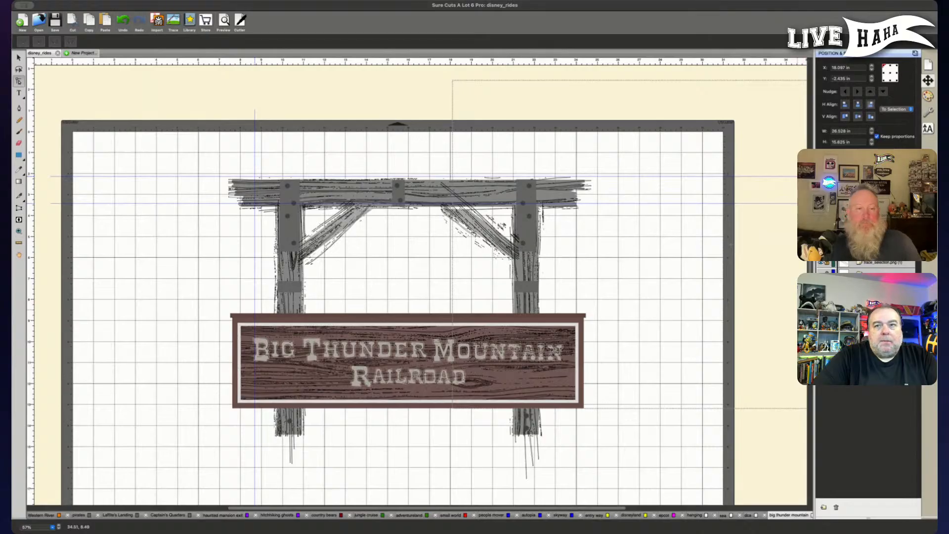
{"action": "left_click", "coordinate": [828, 375]}
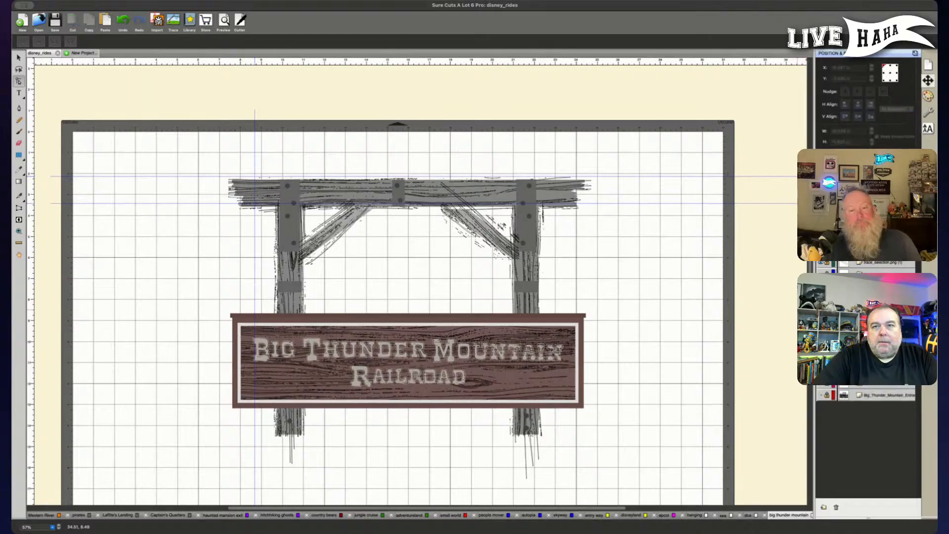
{"action": "left_click", "coordinate": [854, 335]}
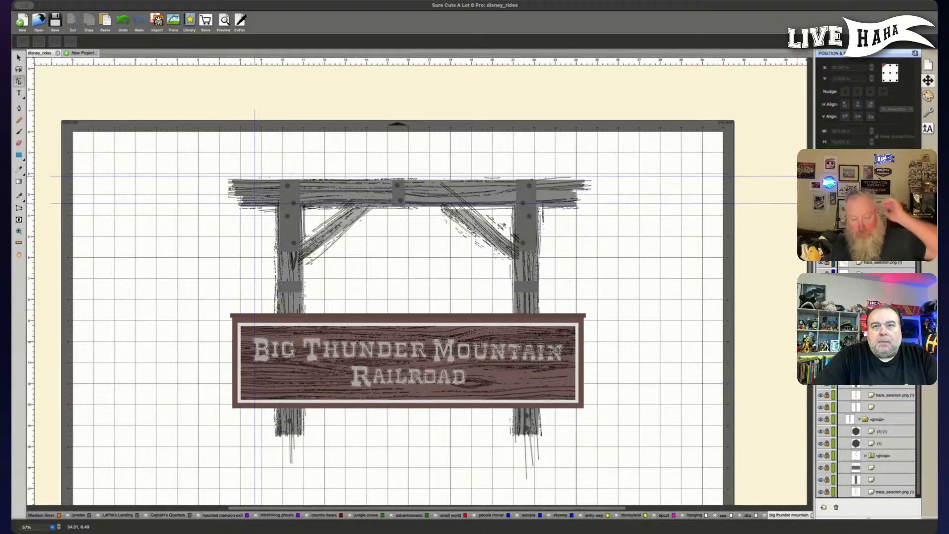
{"action": "scroll", "coordinate": [866, 435], "scroll_direction": "down", "scroll_amount": 3}
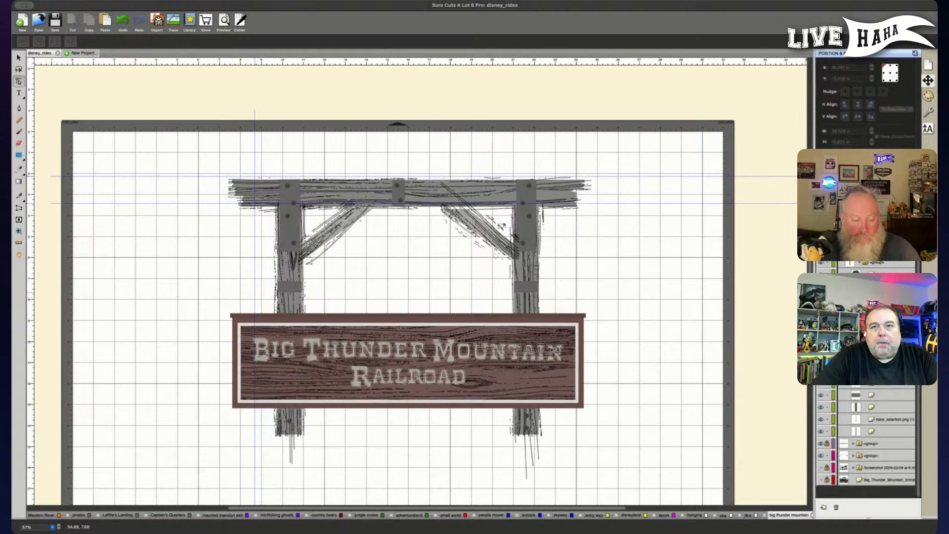
{"action": "left_click", "coordinate": [860, 264]}
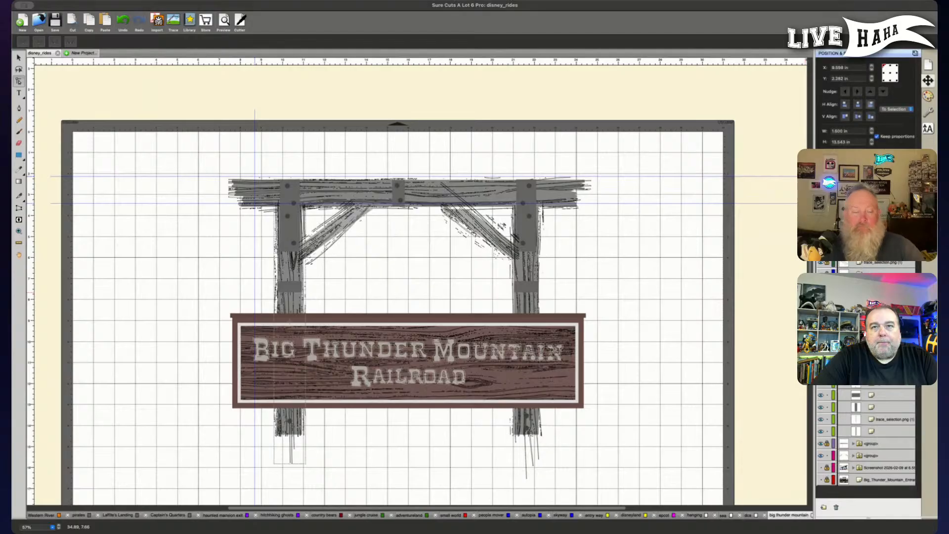
{"action": "left_click", "coordinate": [854, 346]}
{"action": "left_click", "coordinate": [859, 263], "text": "shift"}
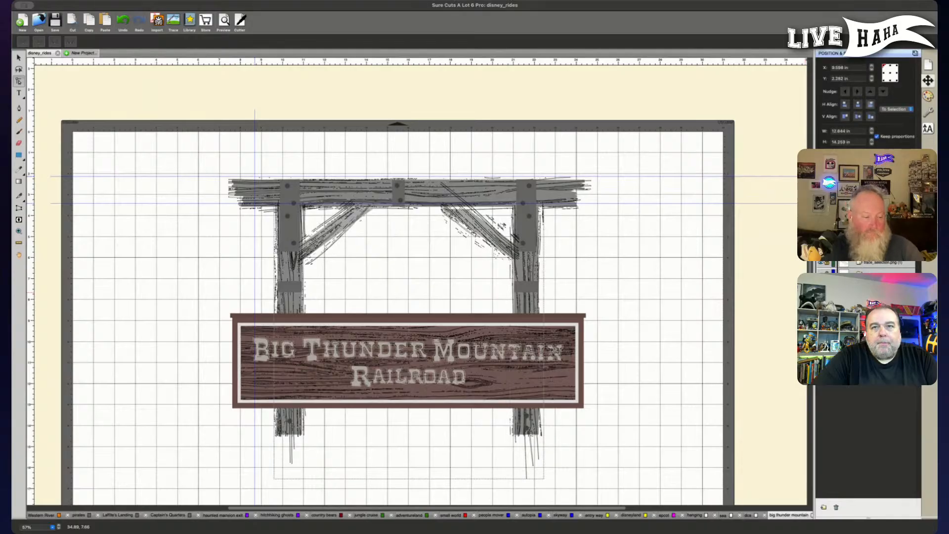
{"action": "key", "text": "super+g"}
Move the left and right braces' grain into the braces' group, stacked in front of the brace shapes.
{"action": "left_click", "coordinate": [874, 262]}
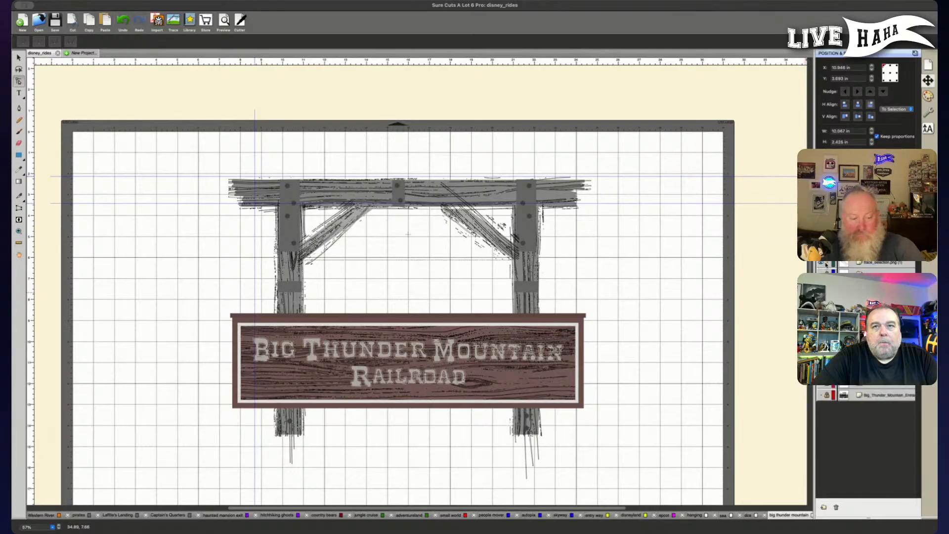
{"action": "left_click", "coordinate": [876, 263]}
{"action": "key", "text": "super+g"}
{"action": "left_click", "coordinate": [877, 271]}
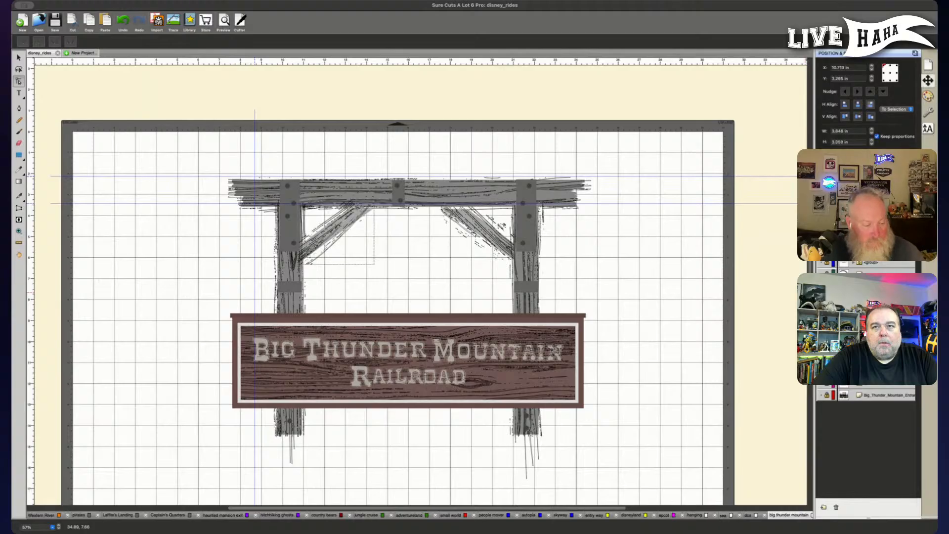
{"action": "key", "text": "super+g"}
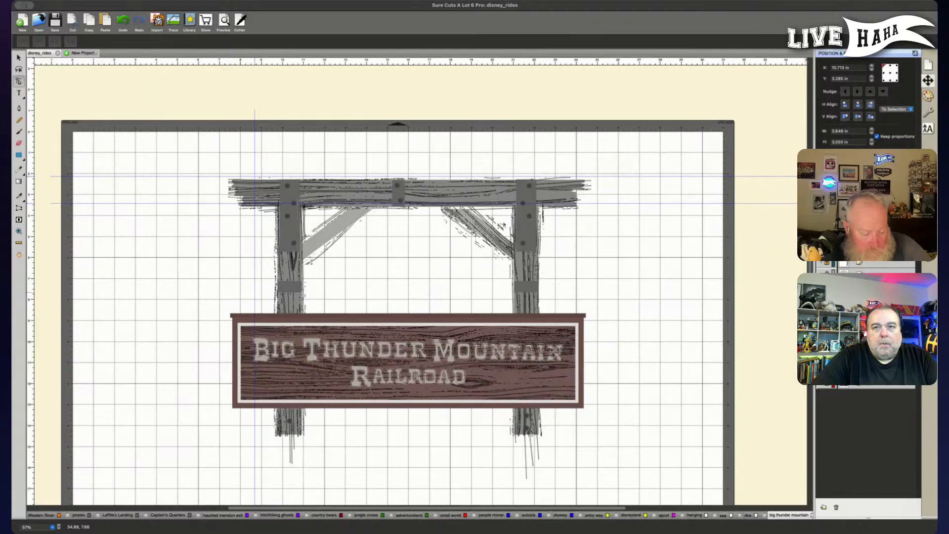
{"action": "left_click", "coordinate": [476, 232]}
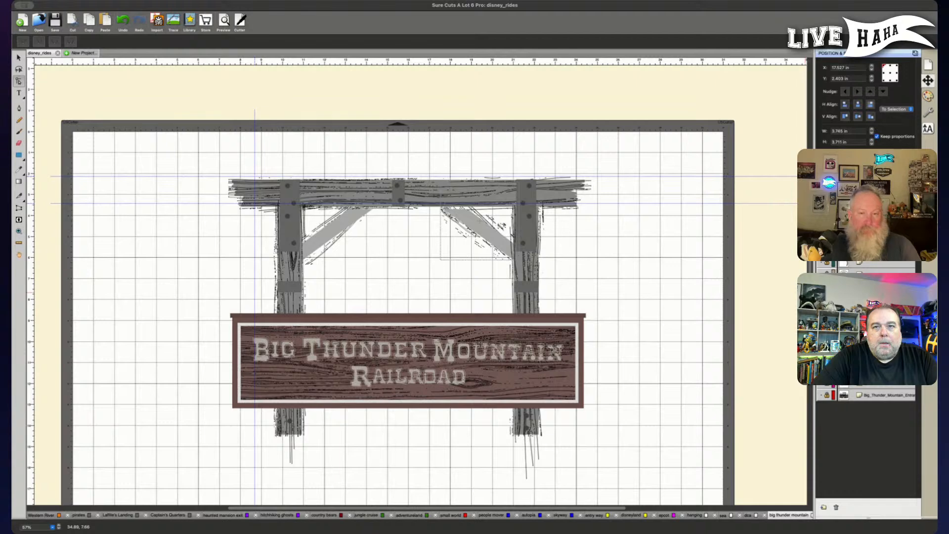
{"action": "left_click", "coordinate": [873, 296]}
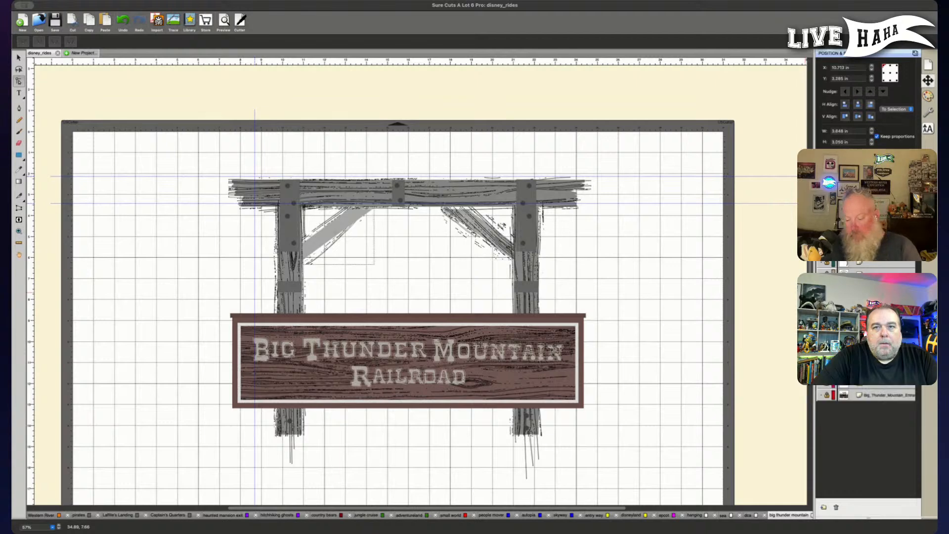
{"action": "left_click", "coordinate": [873, 297], "text": "shift"}
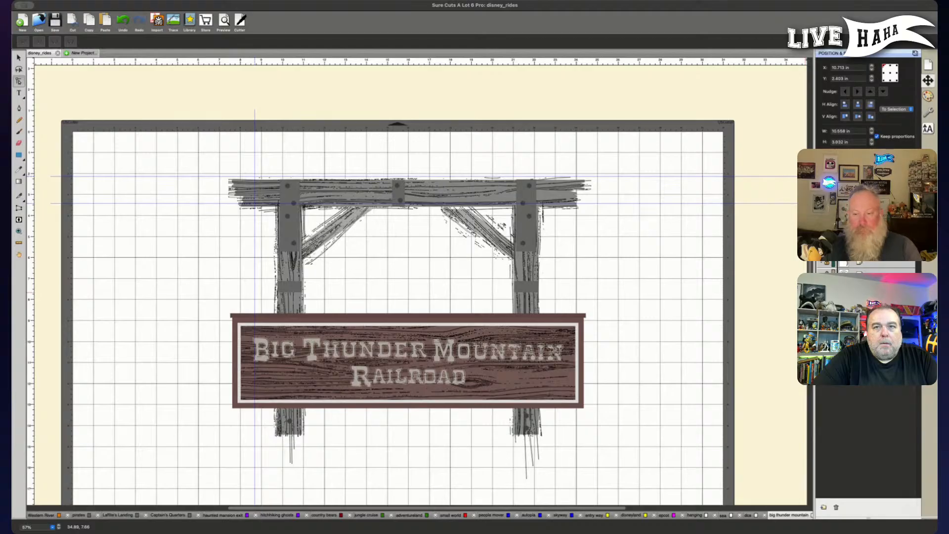
Show the hidden circular monogram, the curved arc beside the sign and the dark sign lettering.
{"action": "left_click", "coordinate": [683, 319]}
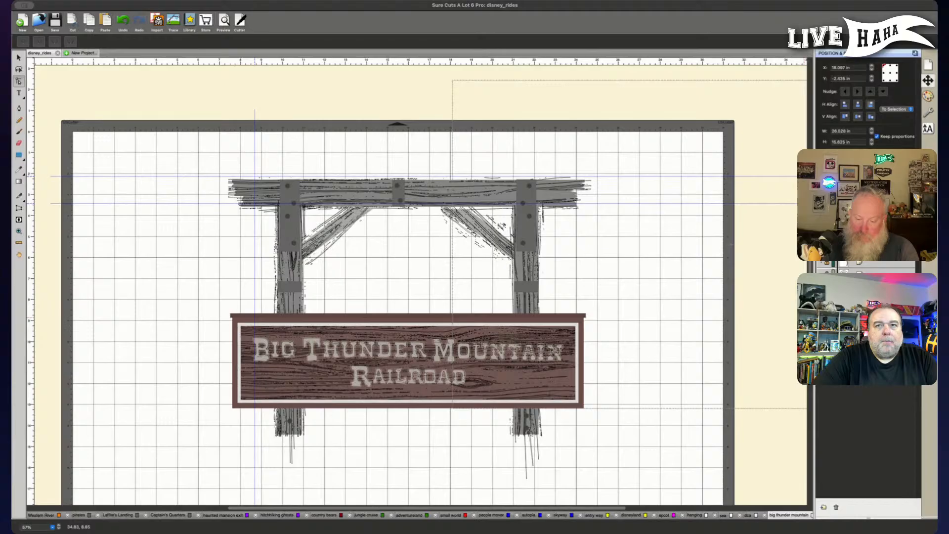
{"action": "left_click", "coordinate": [820, 321]}
{"action": "left_click", "coordinate": [821, 262]}
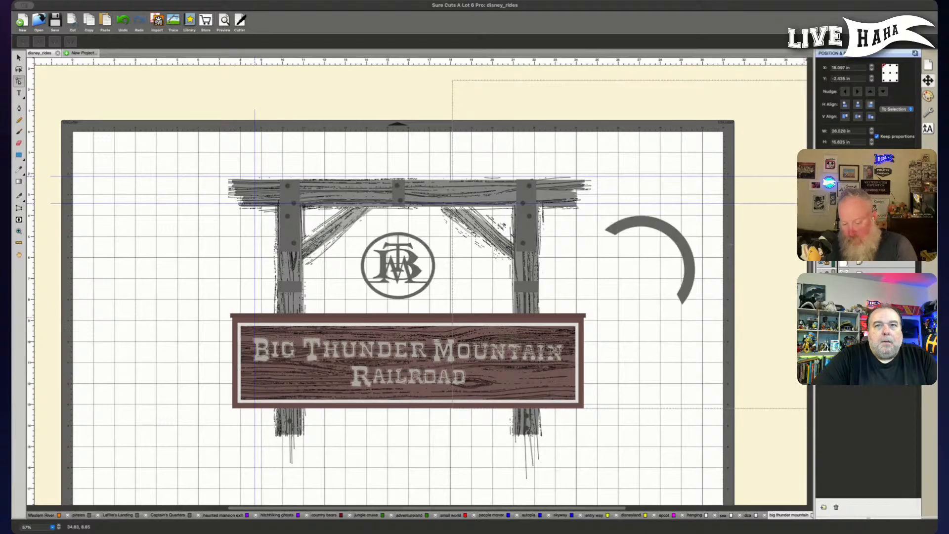
{"action": "left_click", "coordinate": [821, 253]}
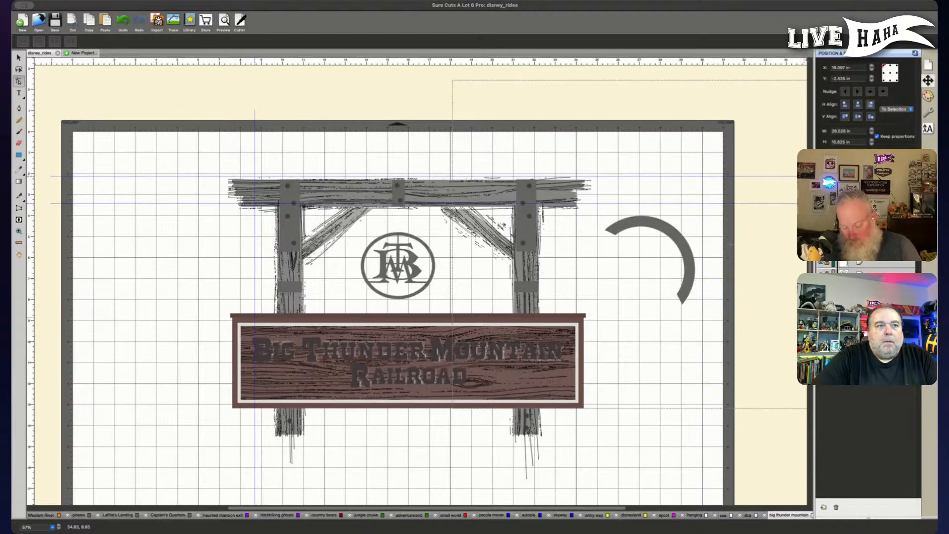
{"action": "left_click", "coordinate": [821, 247]}
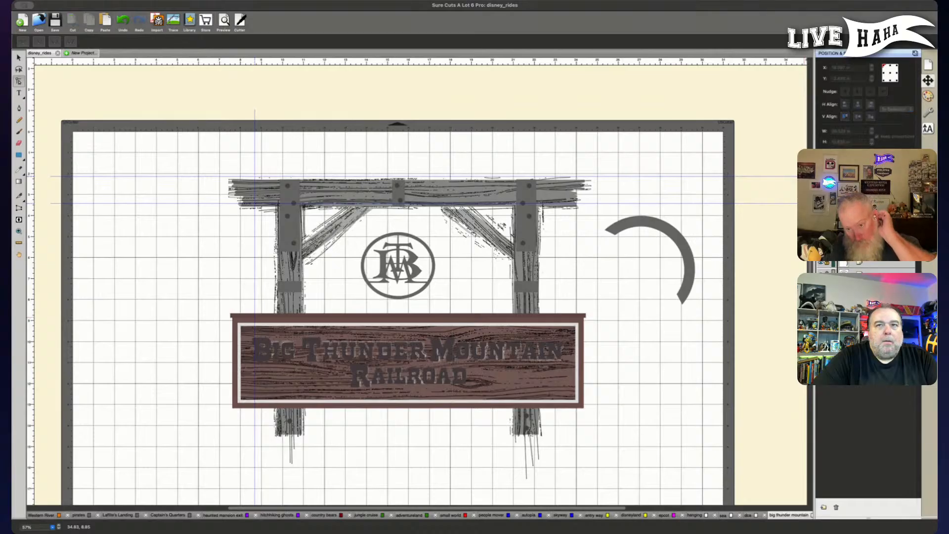
Give the Big Thunder Mountain Railroad lettering a white fill and set its stroke to None.
{"action": "left_click", "coordinate": [860, 254]}
{"action": "left_click", "coordinate": [929, 96]}
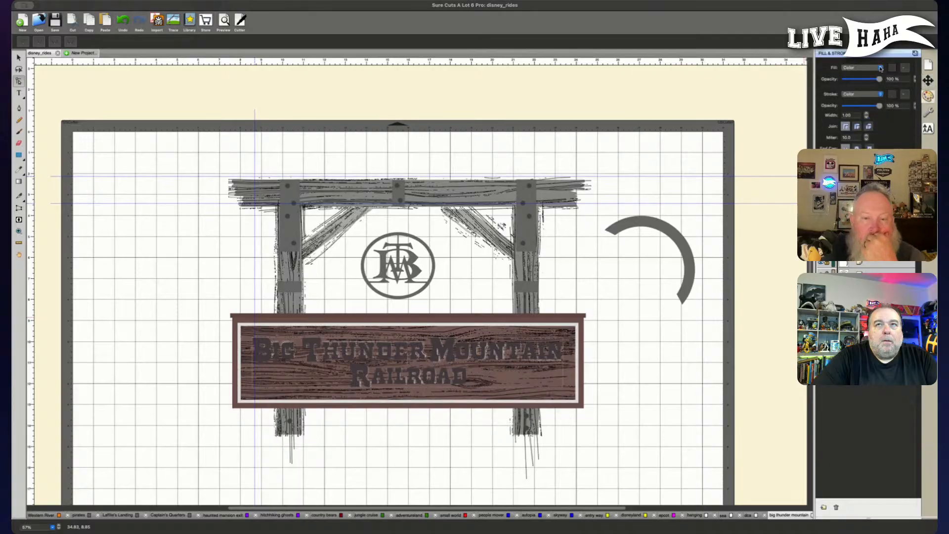
{"action": "left_click", "coordinate": [881, 94]}
{"action": "left_click", "coordinate": [852, 104]}
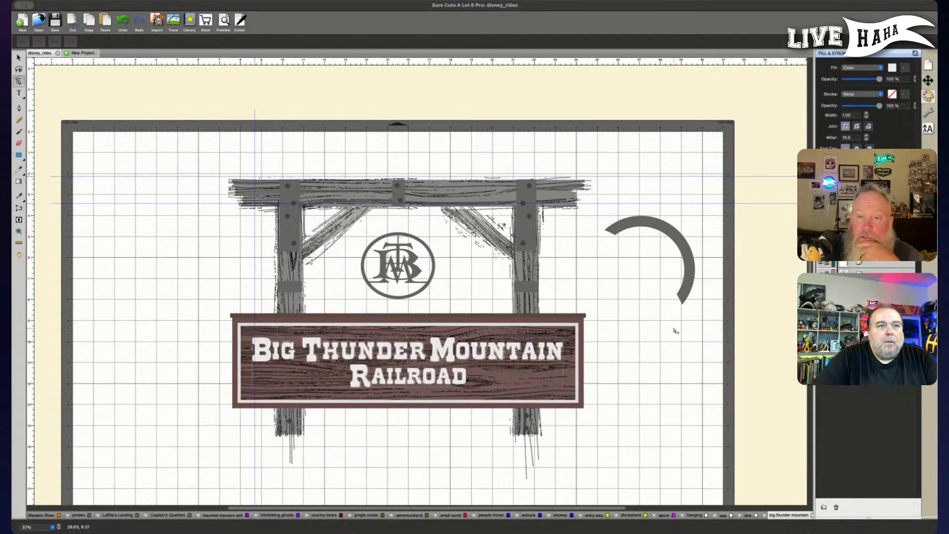
{"action": "left_click", "coordinate": [658, 356]}
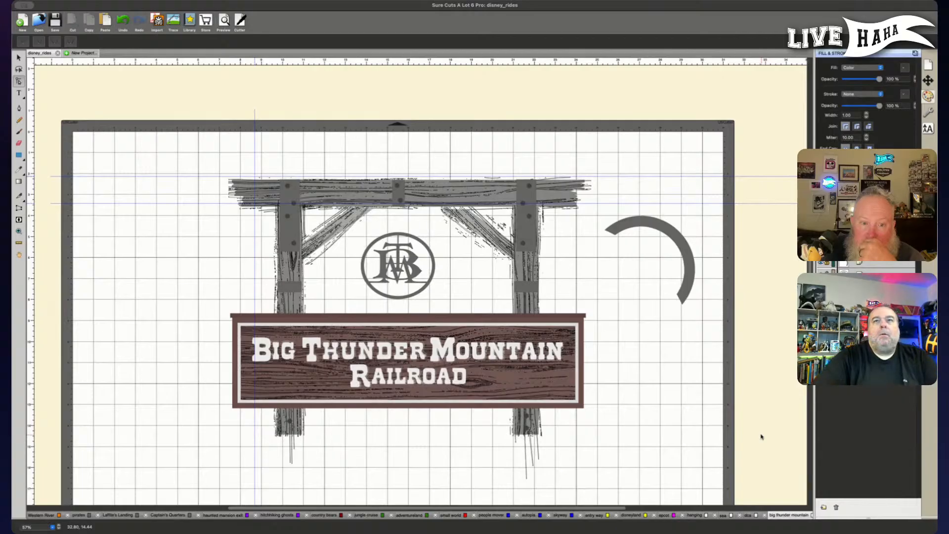
{"action": "key", "text": "super+Tab"}
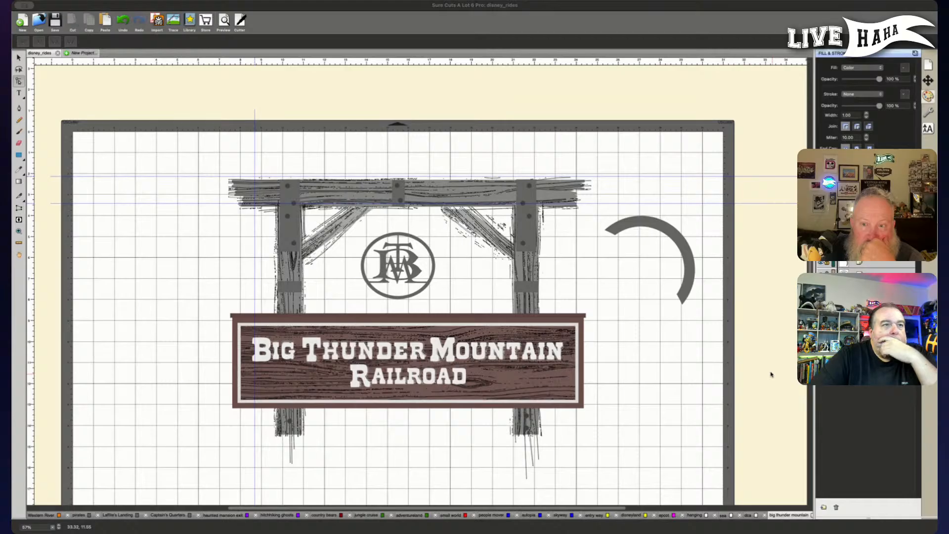
Move the white Big Thunder Mountain Railroad lettering down the layer stack, behind the sign's gray traced lettering and wood grain.
{"action": "left_click", "coordinate": [728, 370]}
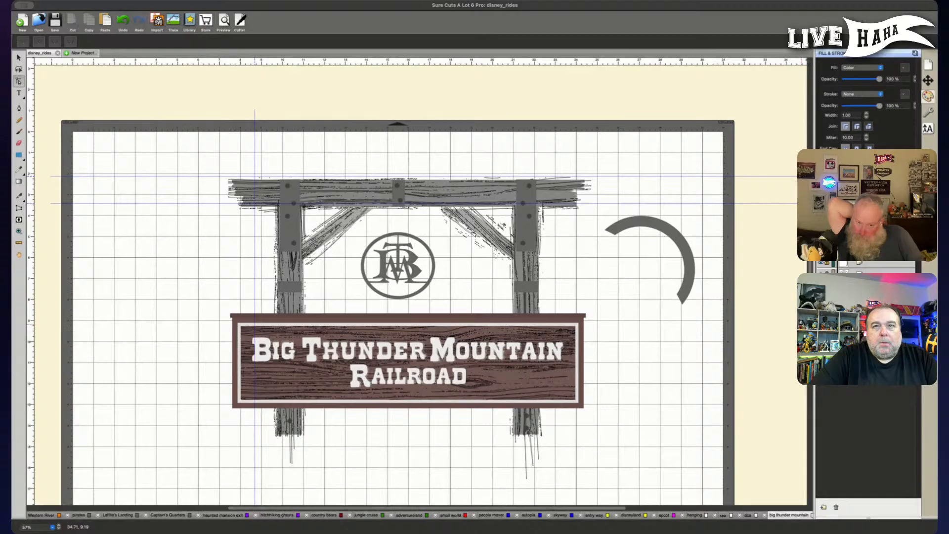
{"action": "left_click", "coordinate": [854, 322]}
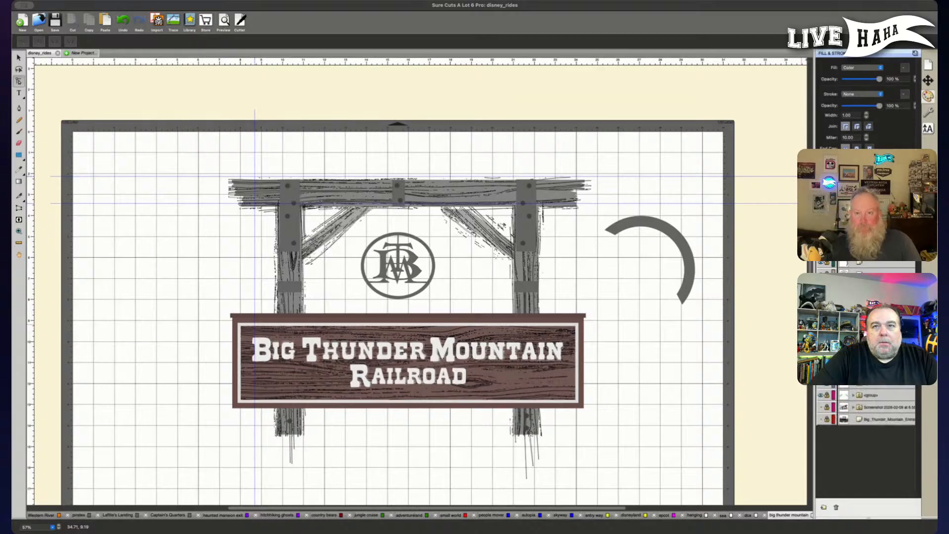
{"action": "left_click", "coordinate": [874, 335]}
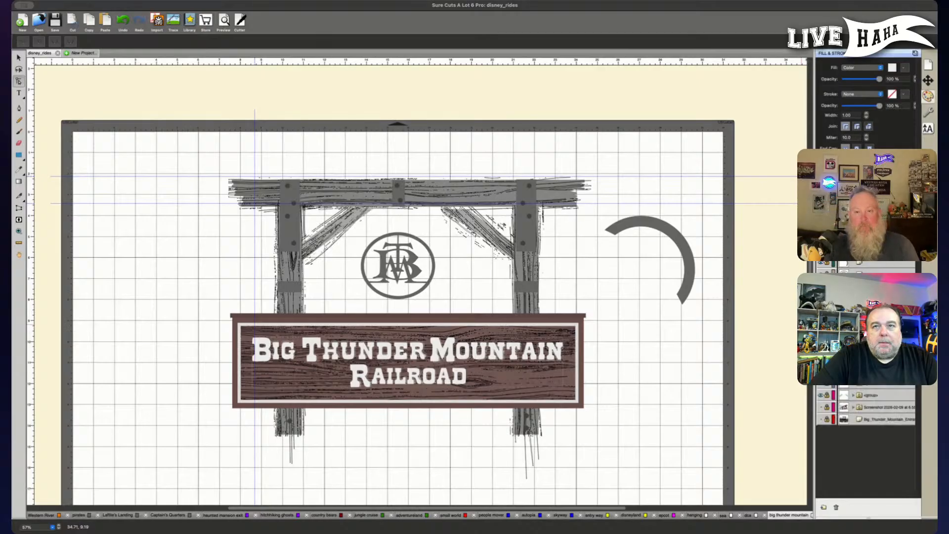
{"action": "left_click_drag", "start_coordinate": [875, 262], "coordinate": [874, 327]}
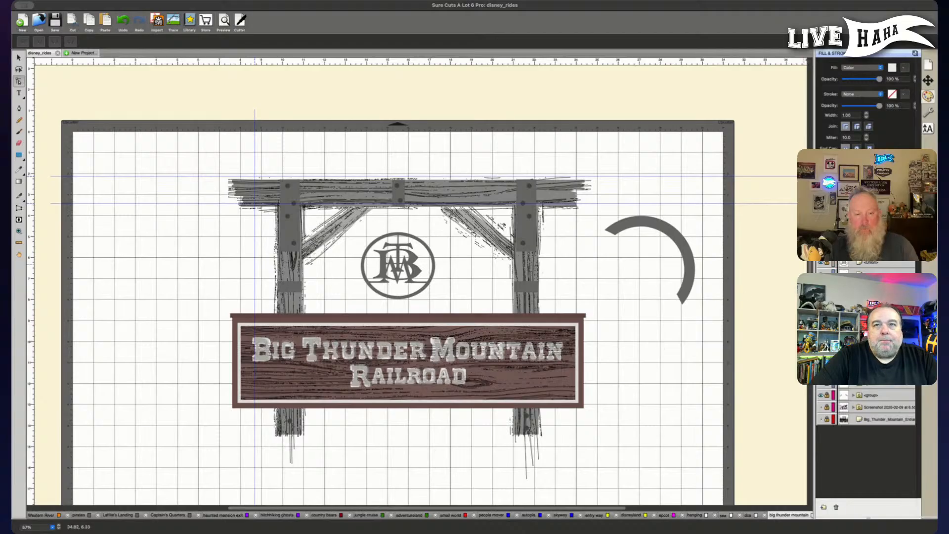
{"action": "key", "text": "super+g"}
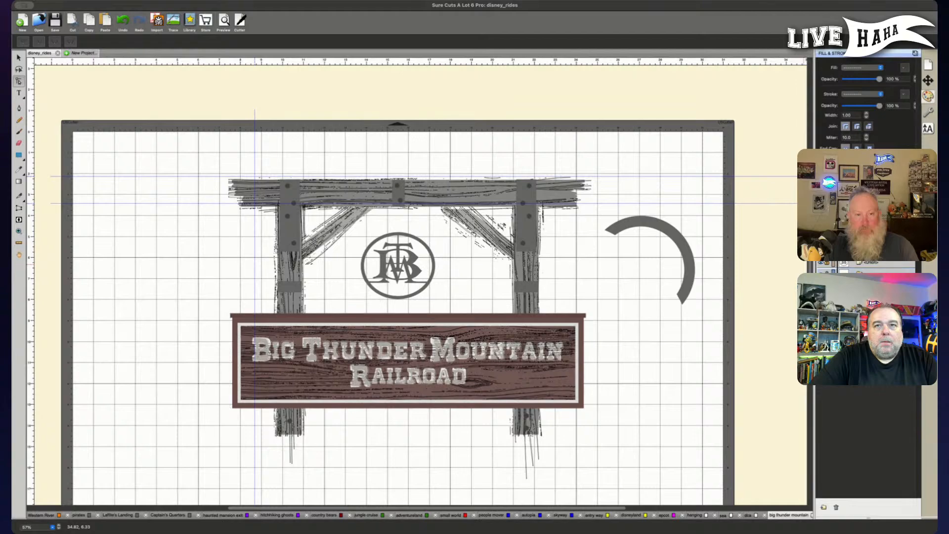
{"action": "key", "text": "super+plus"}
{"action": "key", "text": "super+plus"}
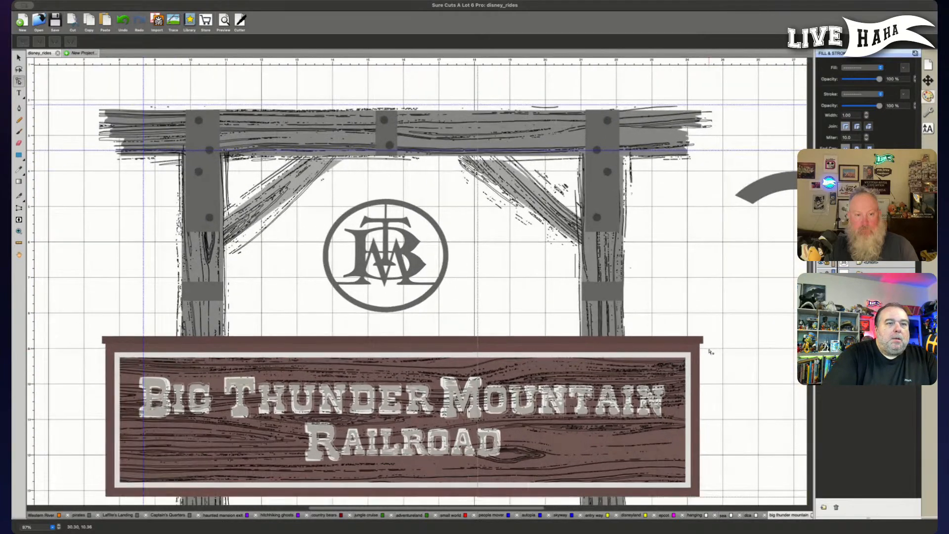
{"action": "key", "text": "super+plus"}
{"action": "key", "text": "super+plus"}
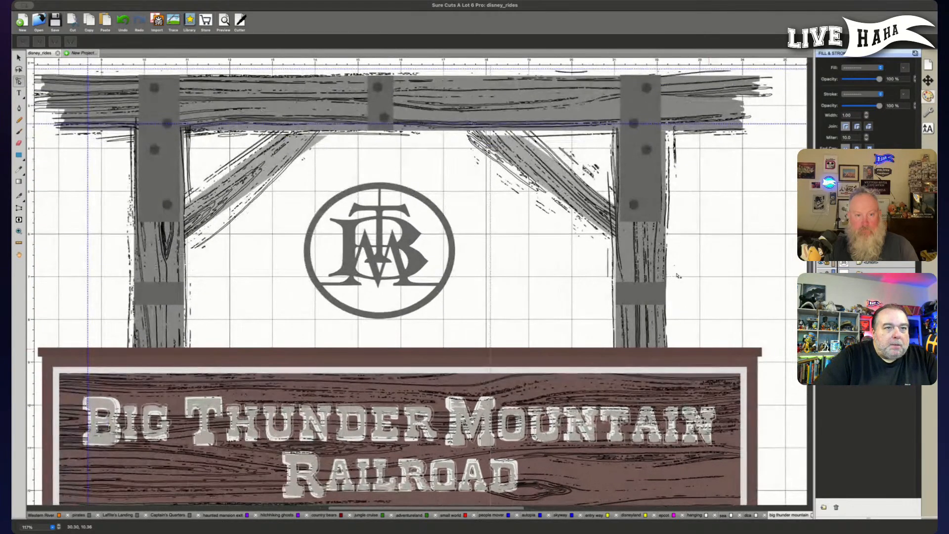
{"action": "key", "text": "super+plus"}
{"action": "scroll", "coordinate": [681, 275], "scroll_direction": "down", "scroll_amount": 5}
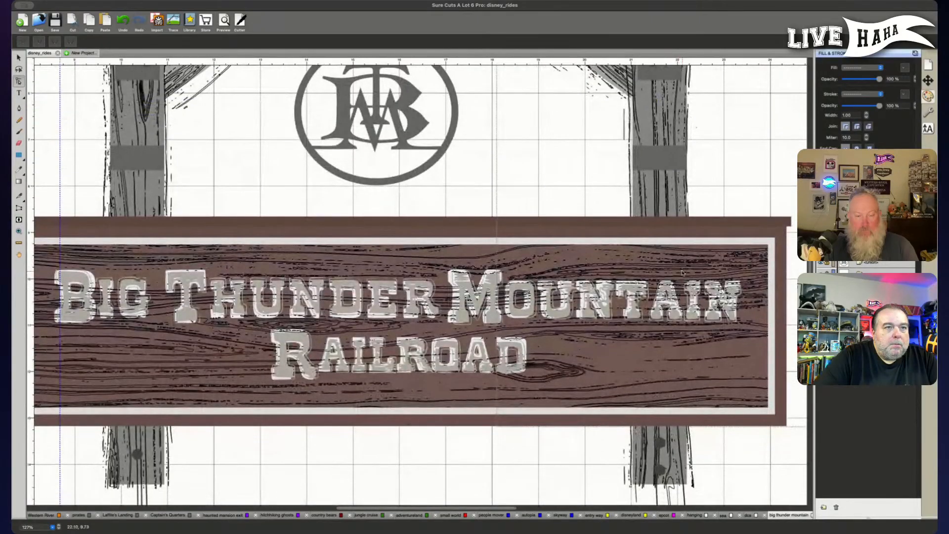
{"action": "scroll", "coordinate": [682, 272], "scroll_direction": "down", "scroll_amount": 1}
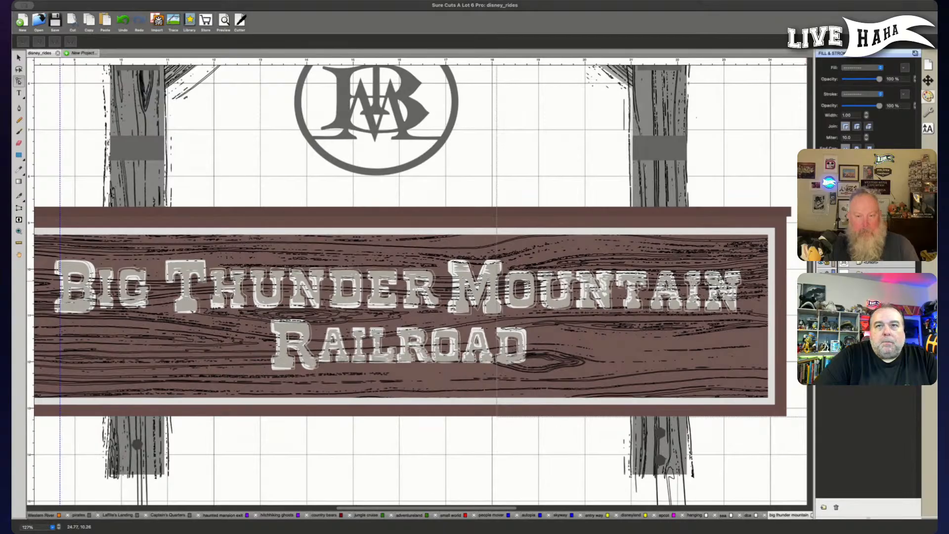
Set the white sign lettering's fill to None and give it a white stroke instead.
{"action": "left_click", "coordinate": [827, 316]}
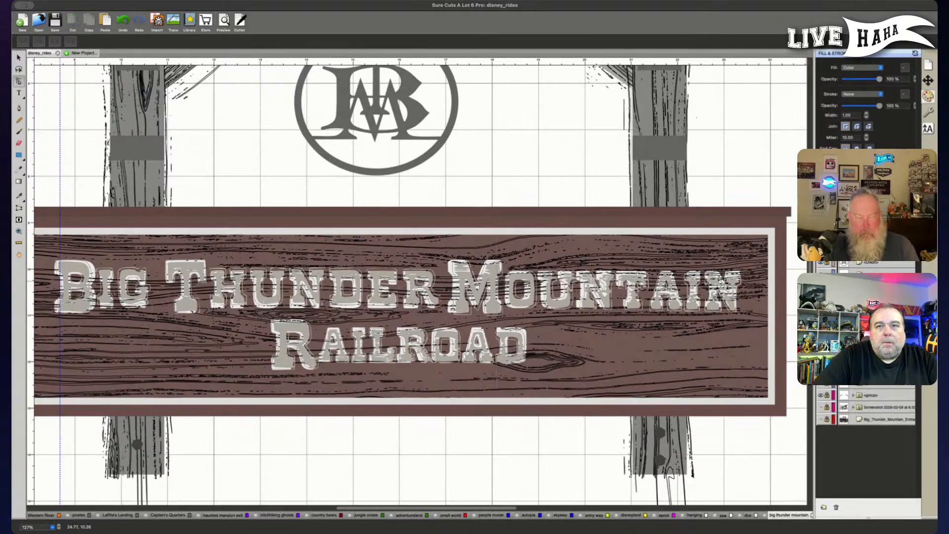
{"action": "left_click", "coordinate": [860, 316]}
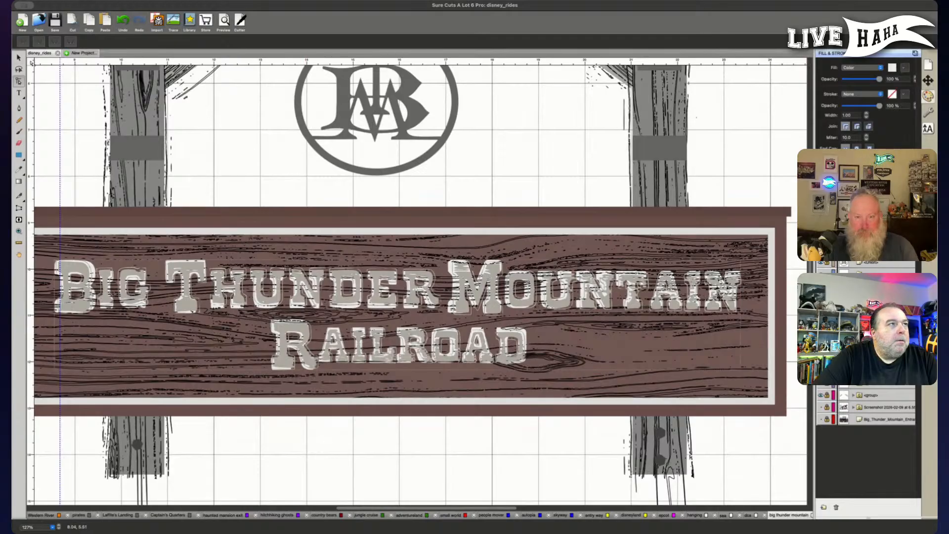
{"action": "left_click", "coordinate": [340, 211]}
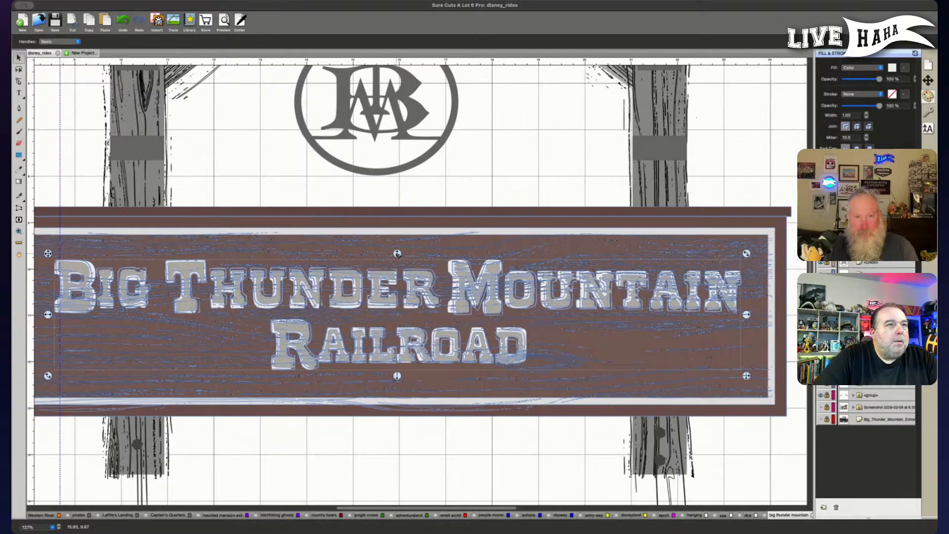
{"action": "left_click", "coordinate": [391, 246]}
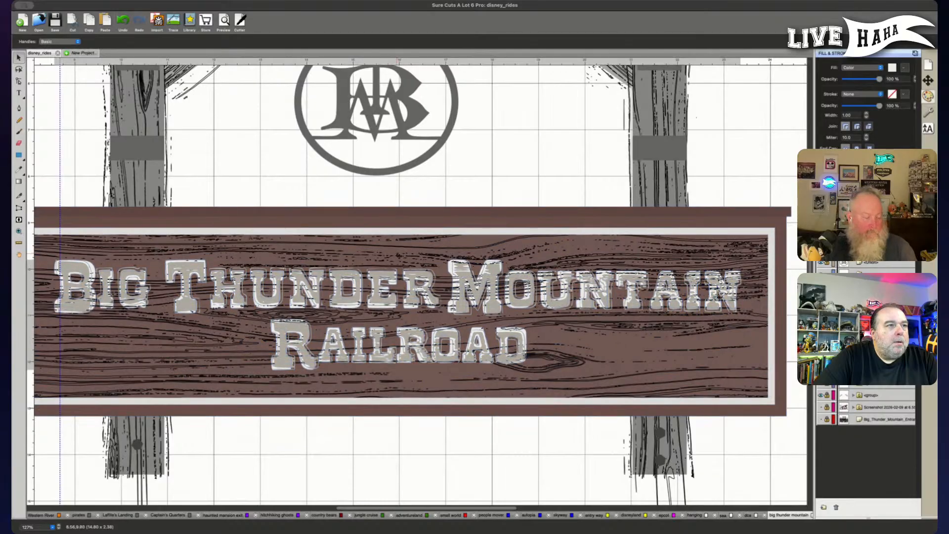
{"action": "left_click", "coordinate": [395, 253]}
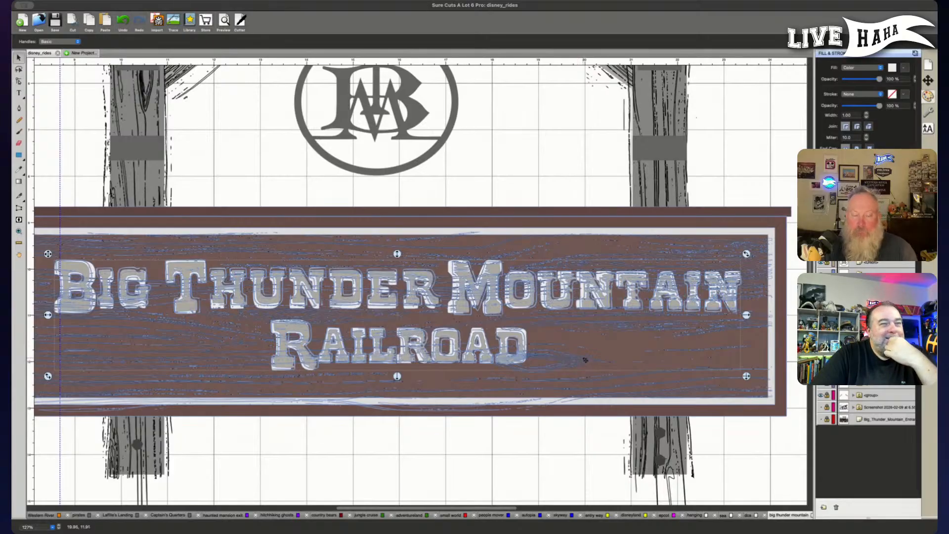
{"action": "scroll", "coordinate": [585, 360], "scroll_direction": "up", "scroll_amount": 1}
{"action": "scroll", "coordinate": [573, 354], "scroll_direction": "up", "scroll_amount": 1}
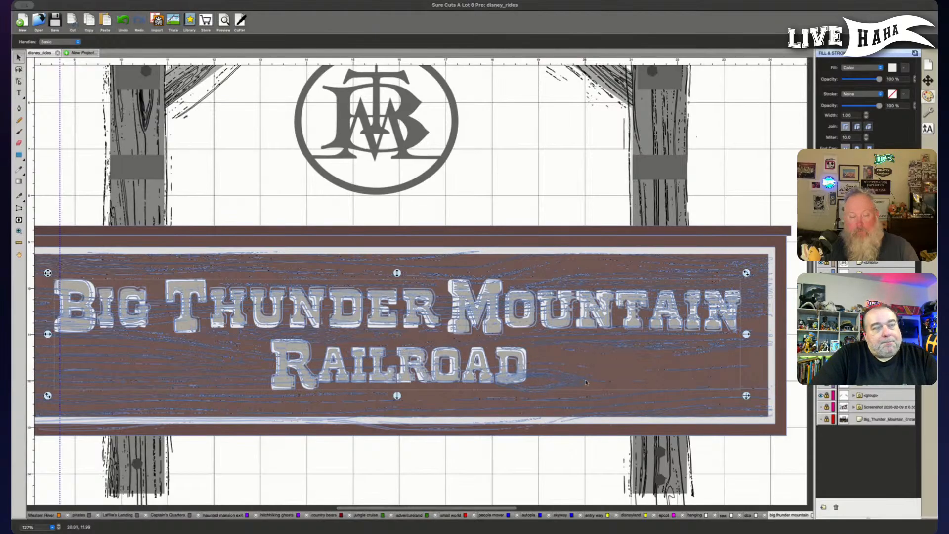
{"action": "scroll", "coordinate": [599, 383], "scroll_direction": "left", "scroll_amount": 2}
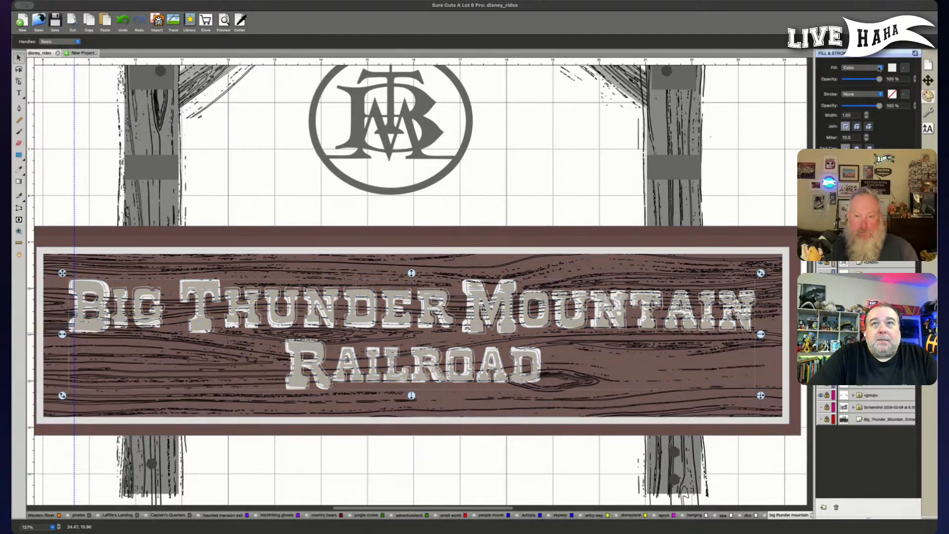
{"action": "left_click", "coordinate": [879, 67]}
{"action": "left_click", "coordinate": [854, 60]}
{"action": "left_click", "coordinate": [871, 97]}
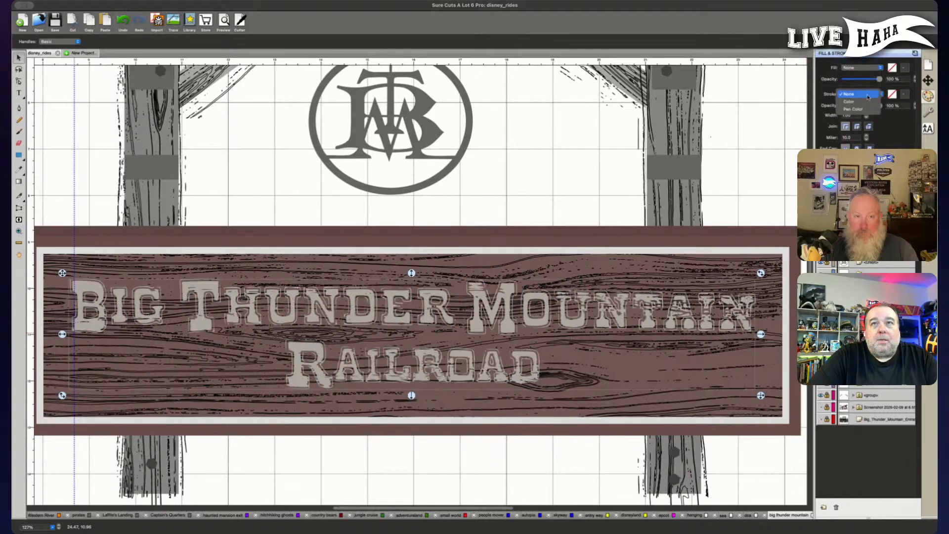
{"action": "left_click", "coordinate": [861, 102]}
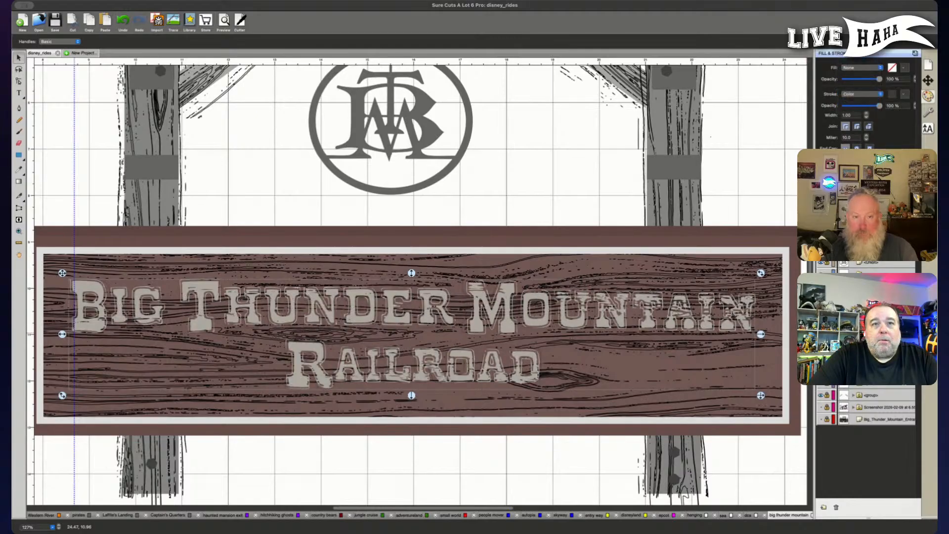
{"action": "left_click", "coordinate": [891, 95]}
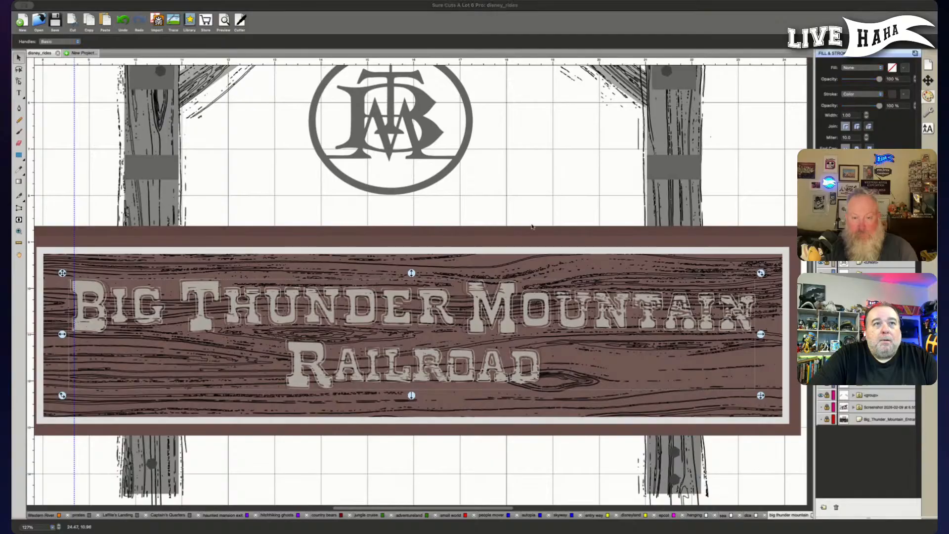
{"action": "left_click", "coordinate": [686, 333]}
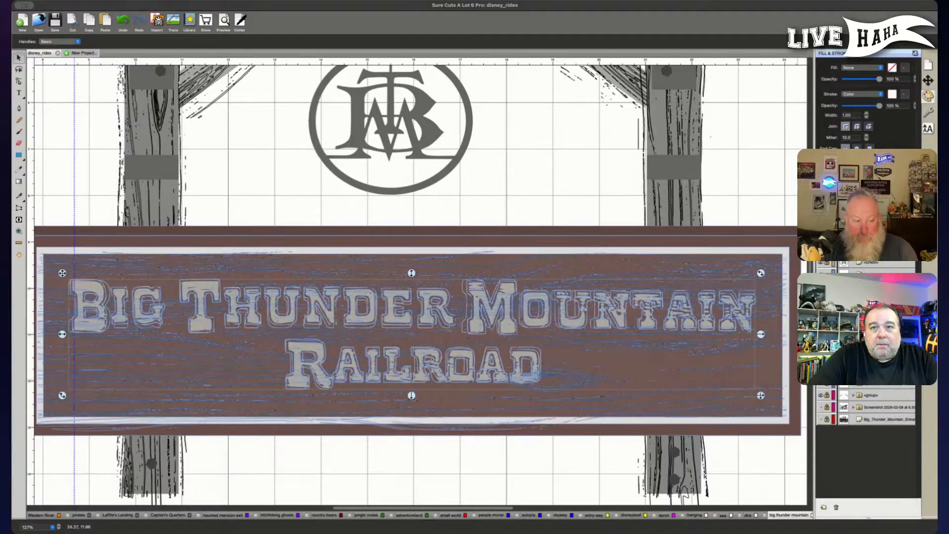
Delete the gray traced lettering from the sign's group, leaving the outlined lettering in place.
{"action": "left_click", "coordinate": [875, 371]}
{"action": "left_click", "coordinate": [875, 359]}
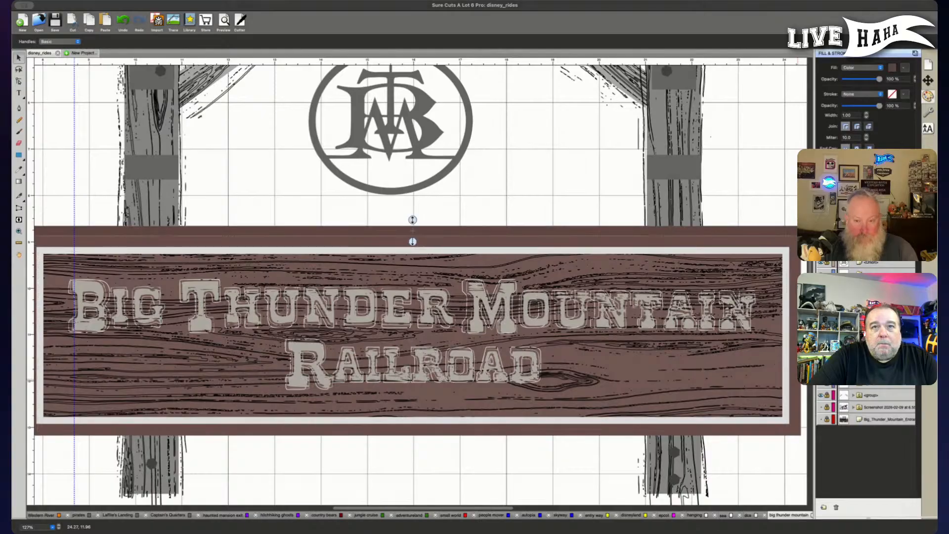
{"action": "left_click", "coordinate": [876, 348]}
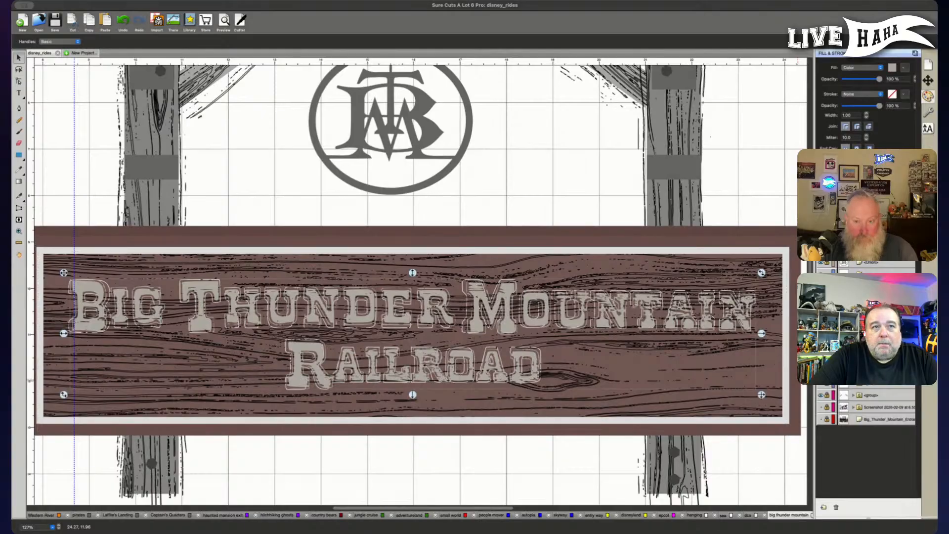
{"action": "left_click", "coordinate": [820, 347]}
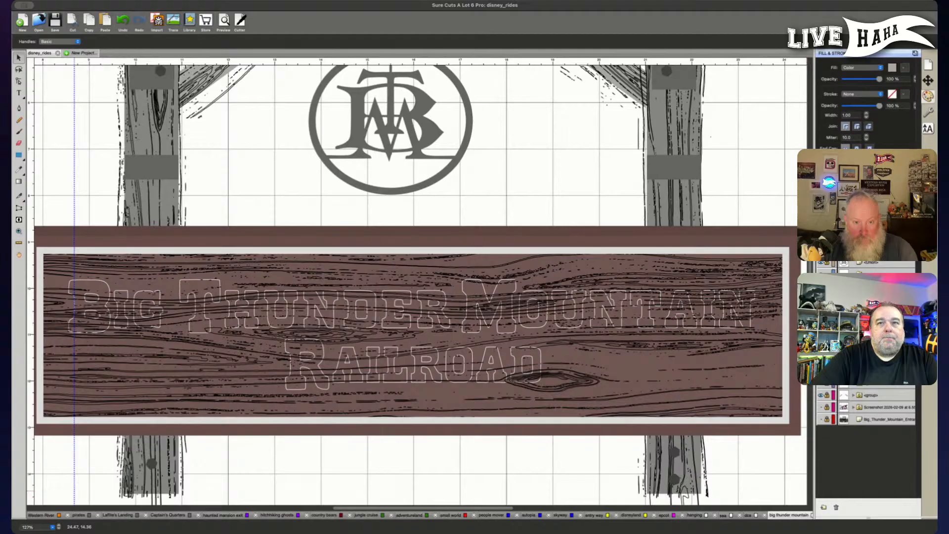
{"action": "left_click", "coordinate": [880, 348]}
{"action": "key", "text": "Delete"}
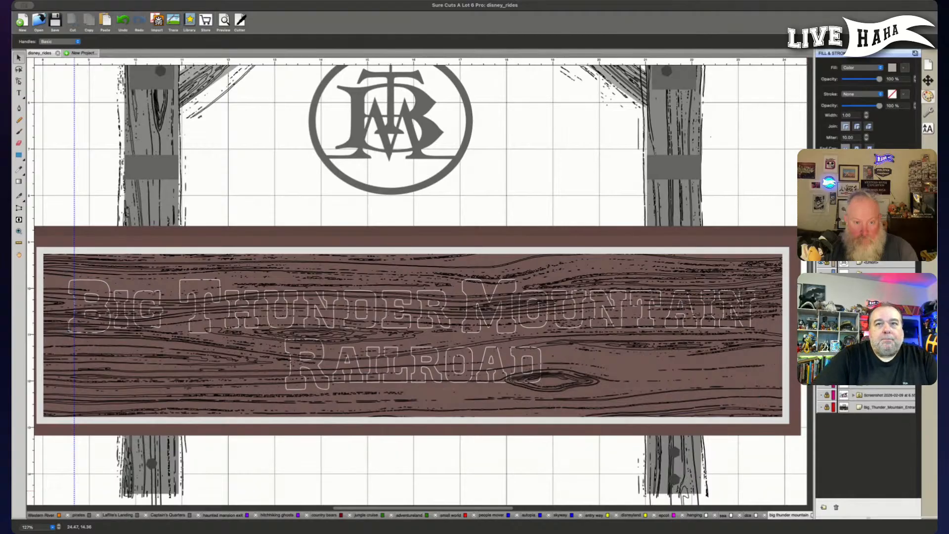
{"action": "left_click", "coordinate": [854, 274]}
{"action": "left_click", "coordinate": [849, 399]}
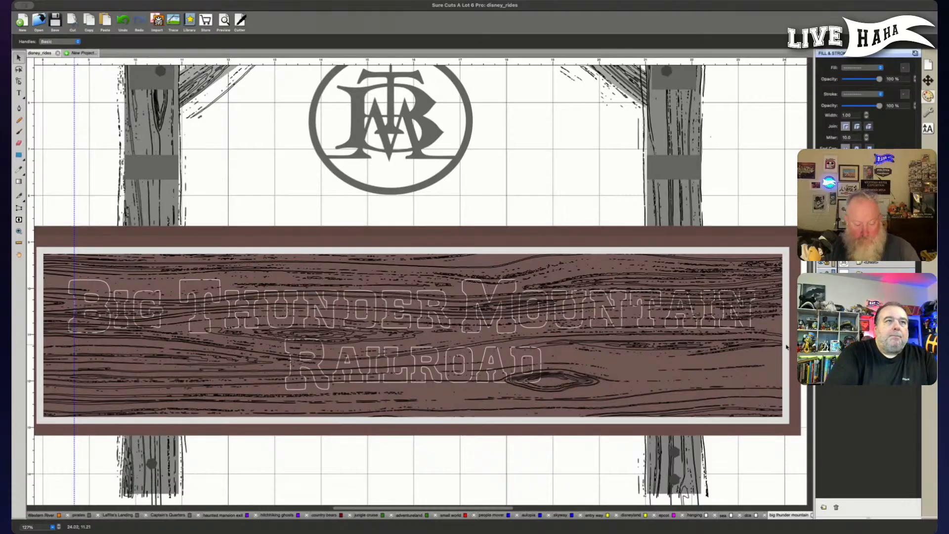
Try to align the left and right braces vertically by their centers and shift them up to the lower horizontal guide.
{"action": "scroll", "coordinate": [787, 348], "scroll_direction": "down", "scroll_amount": 1}
{"action": "scroll", "coordinate": [787, 347], "scroll_direction": "down", "scroll_amount": 3}
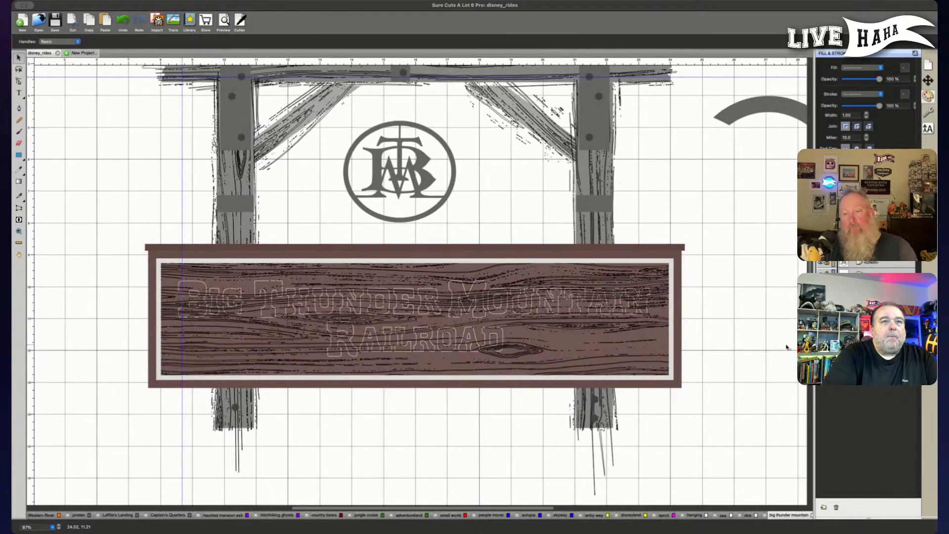
{"action": "scroll", "coordinate": [717, 362], "scroll_direction": "up", "scroll_amount": 3}
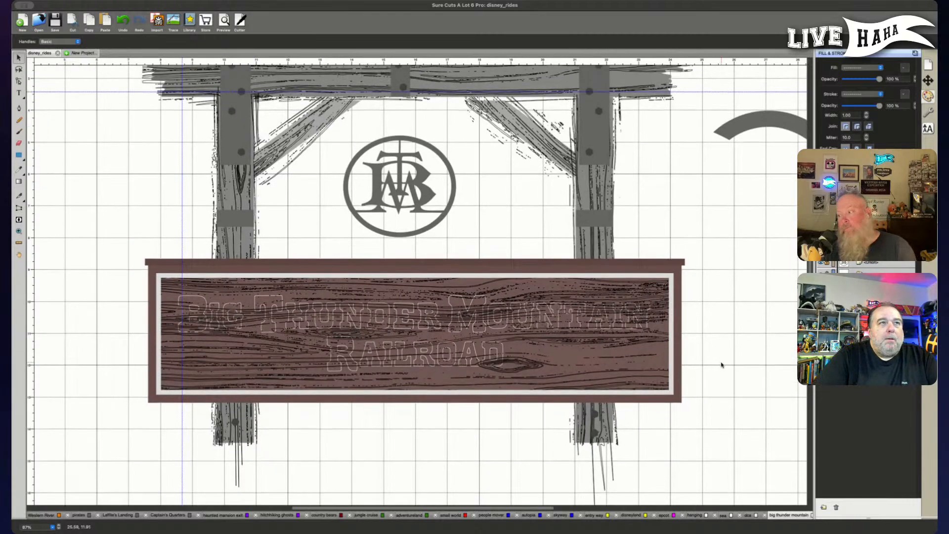
{"action": "scroll", "coordinate": [740, 367], "scroll_direction": "right", "scroll_amount": 5}
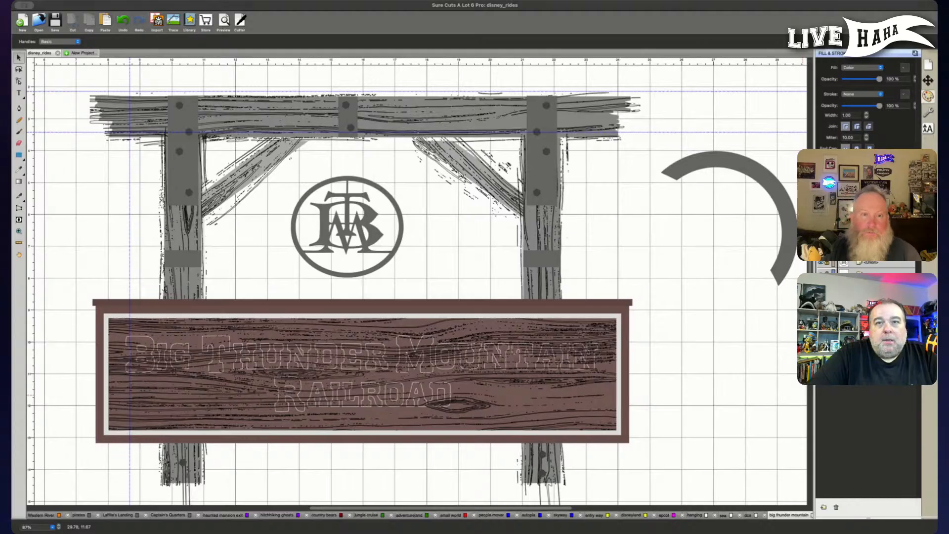
{"action": "left_click", "coordinate": [865, 385]}
{"action": "left_click", "coordinate": [866, 346]}
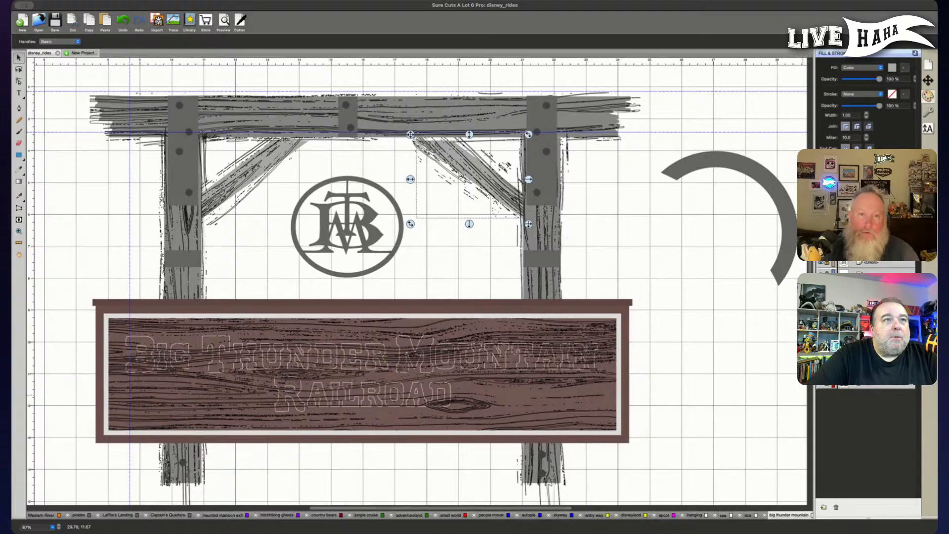
{"action": "left_click", "coordinate": [865, 356]}
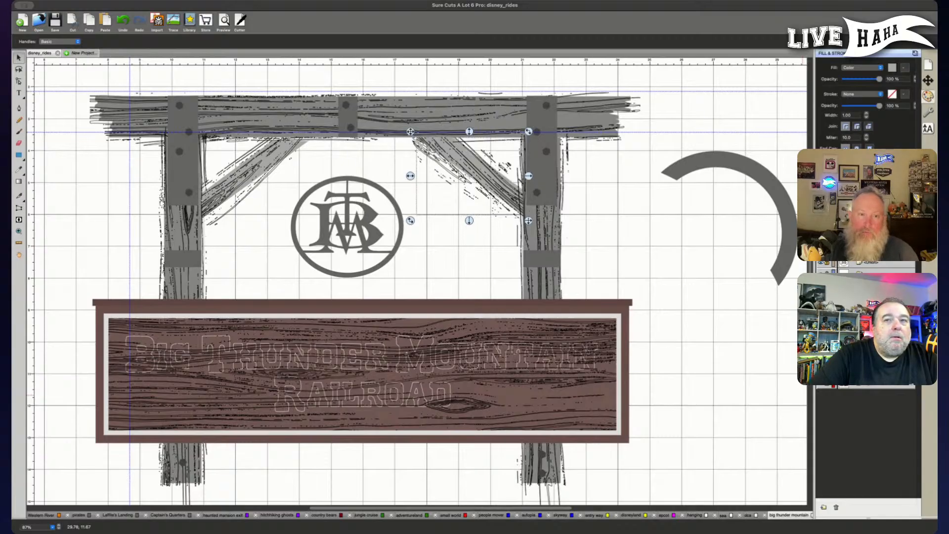
{"action": "left_click", "coordinate": [866, 360]}
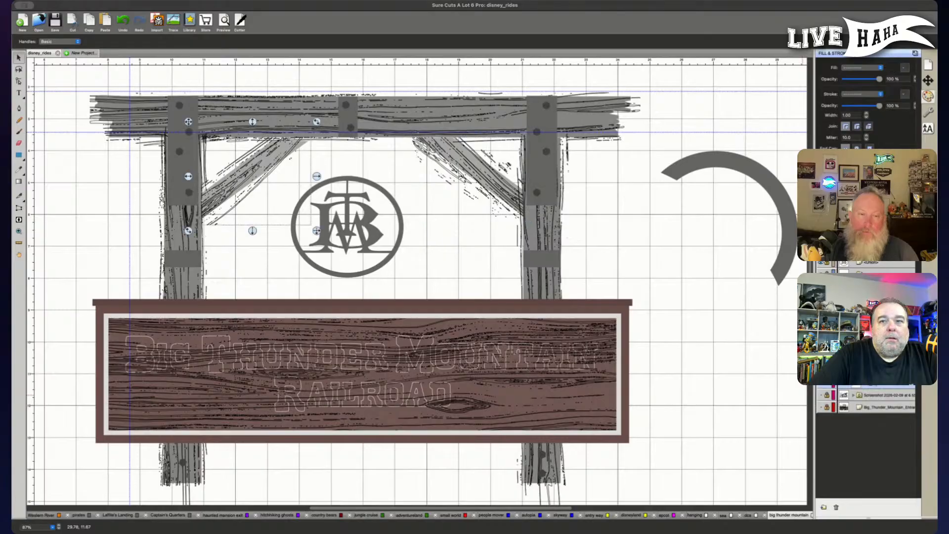
{"action": "left_click", "coordinate": [865, 372]}
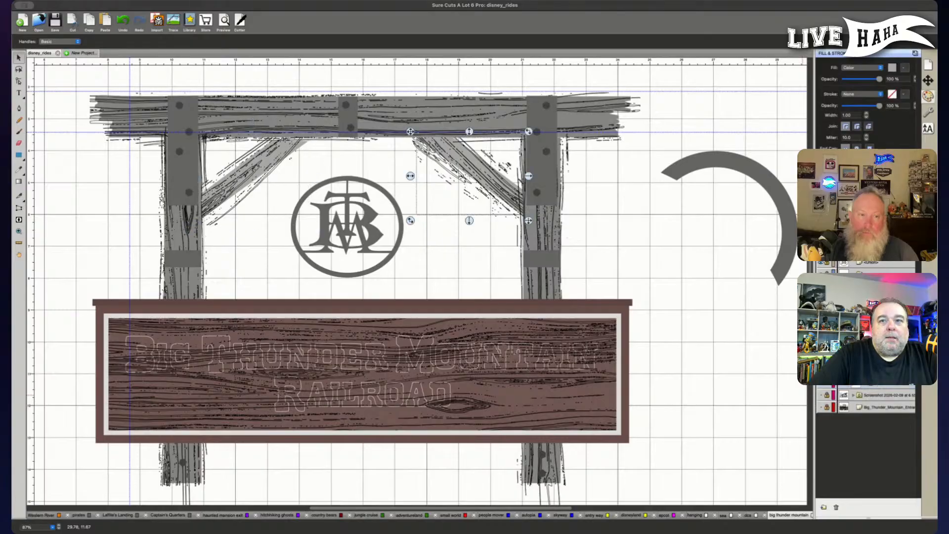
{"action": "left_click", "coordinate": [885, 388], "text": "shift"}
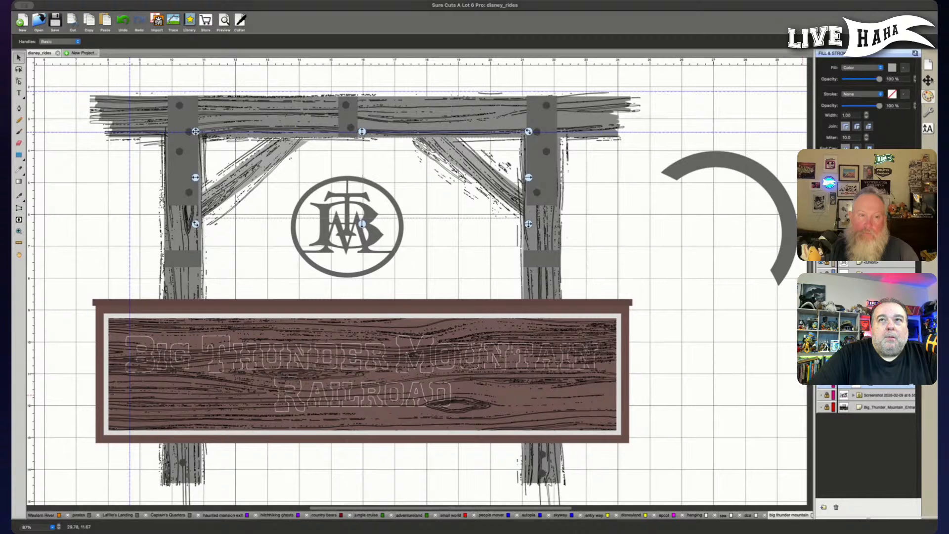
{"action": "left_click", "coordinate": [928, 81]}
{"action": "left_click", "coordinate": [858, 117]}
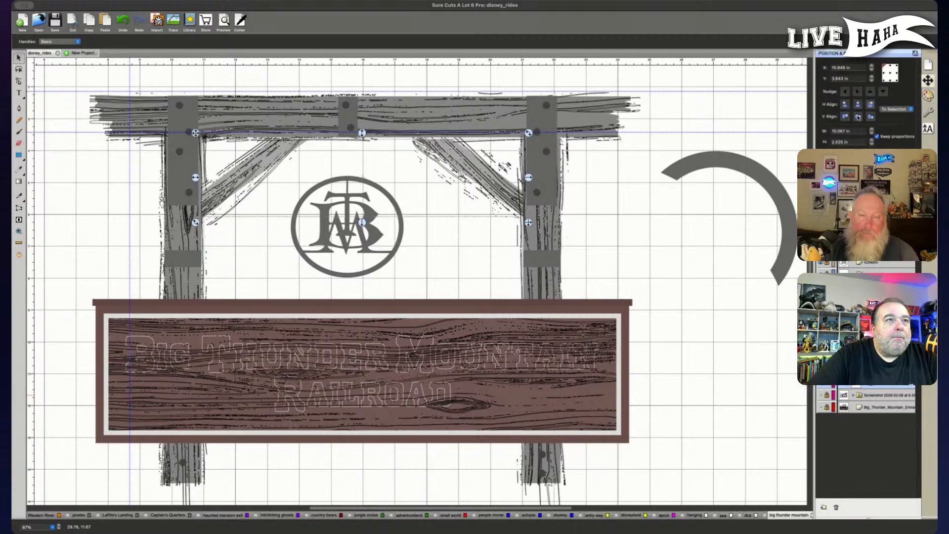
{"action": "left_click_drag", "start_coordinate": [362, 133], "coordinate": [362, 132]}
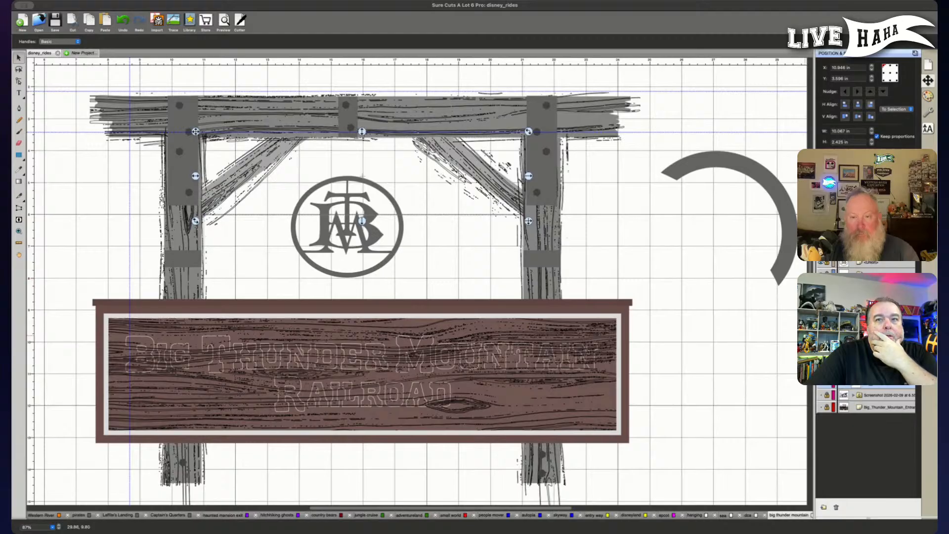
Undo the alignment and shift of the braces and deselect them.
{"action": "key", "text": "super+z"}
{"action": "key", "text": "super+z"}
{"action": "key", "text": "super+z"}
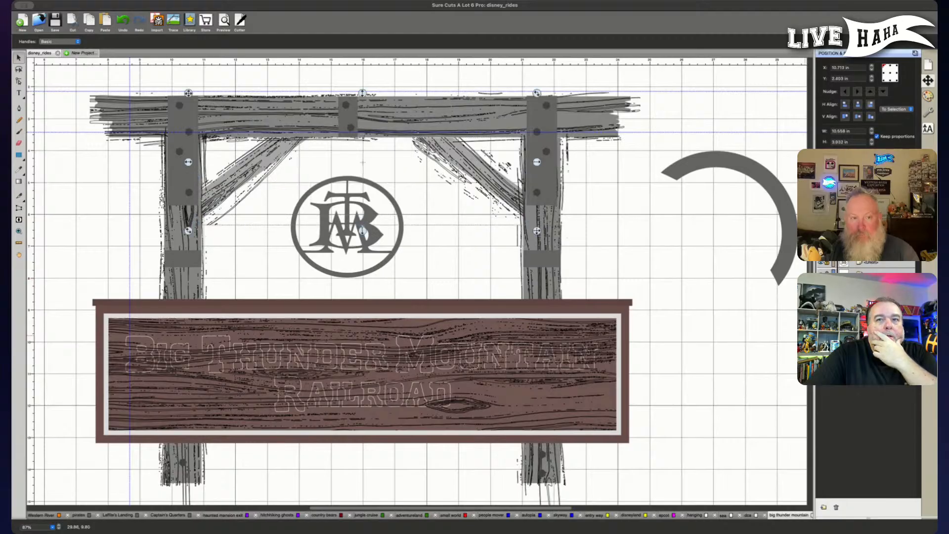
{"action": "left_click", "coordinate": [805, 338]}
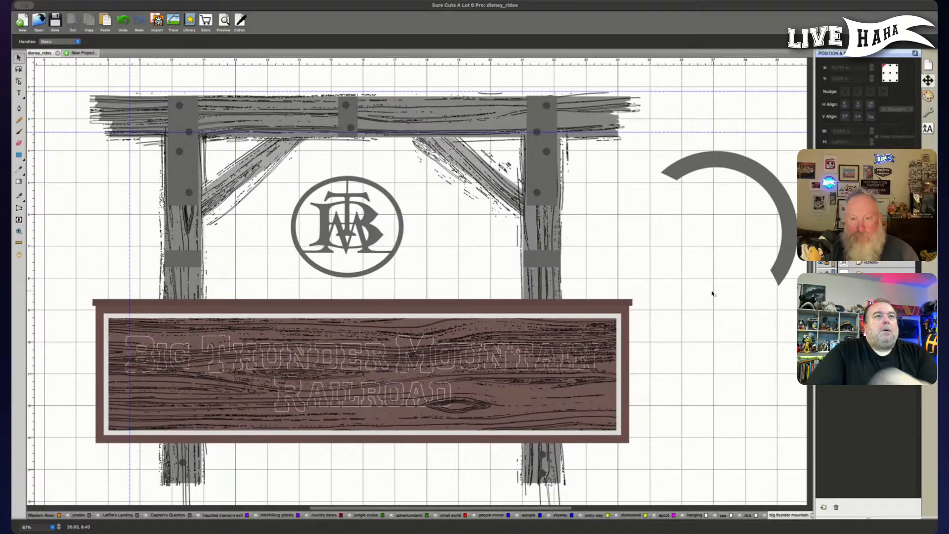